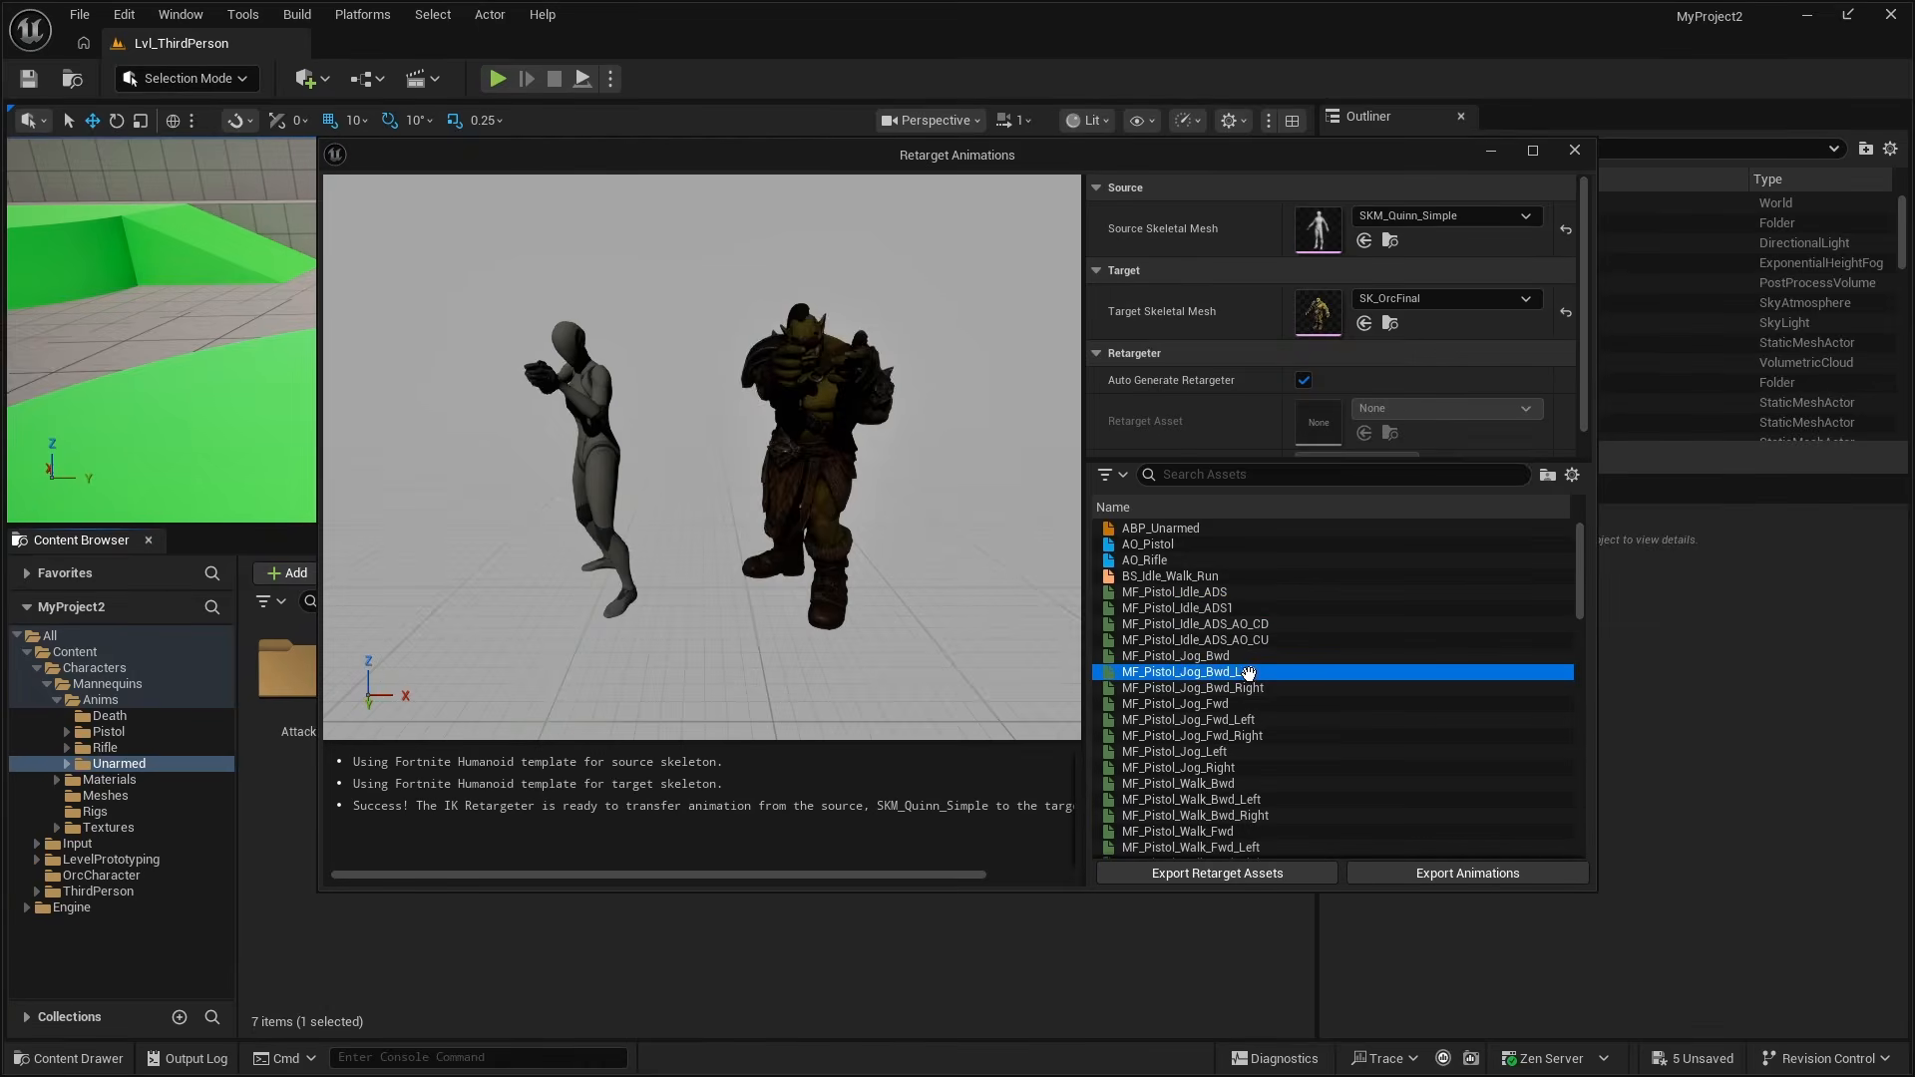
Preview an animation retargeted to SK_OrcFinal and test the orc character's movement in the third-person level.
{"action": "left_click", "coordinate": [1286, 799]}
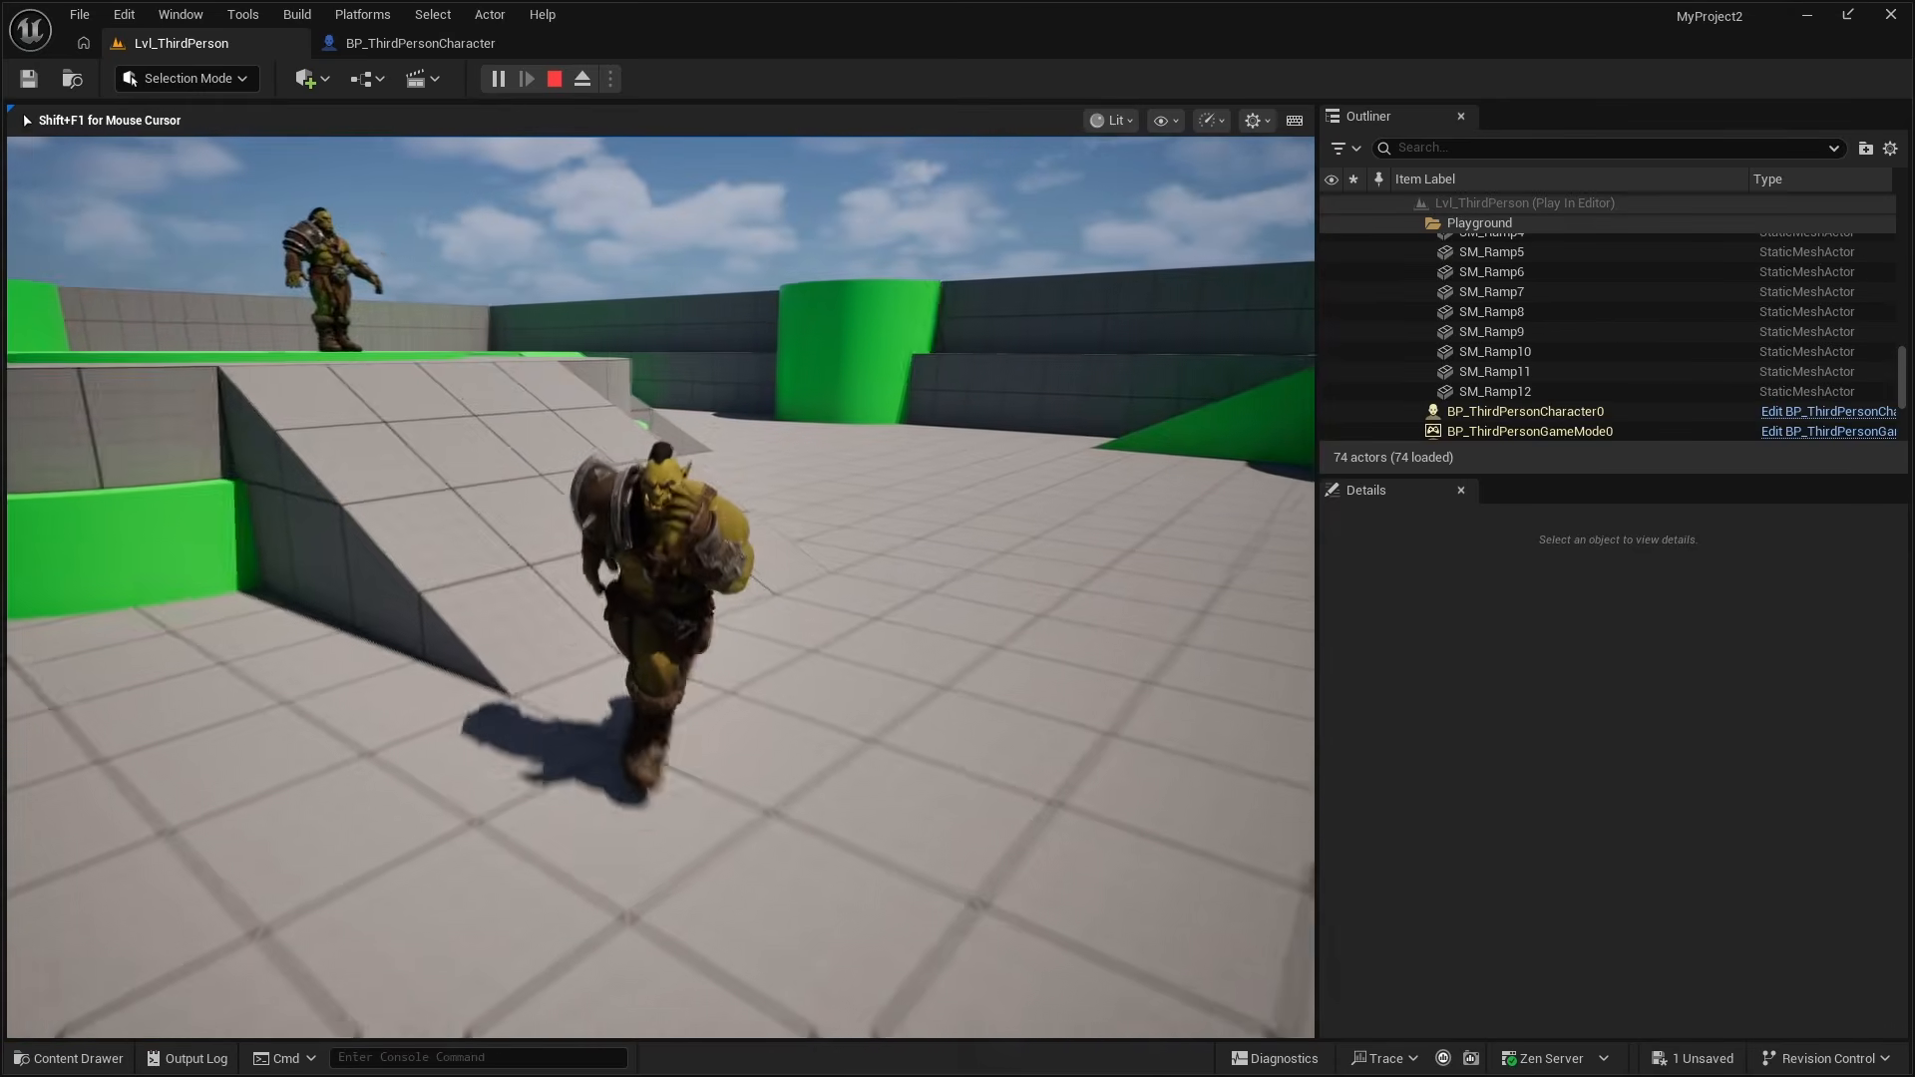
{"action": "key", "text": "s"}
{"action": "key", "text": "a"}
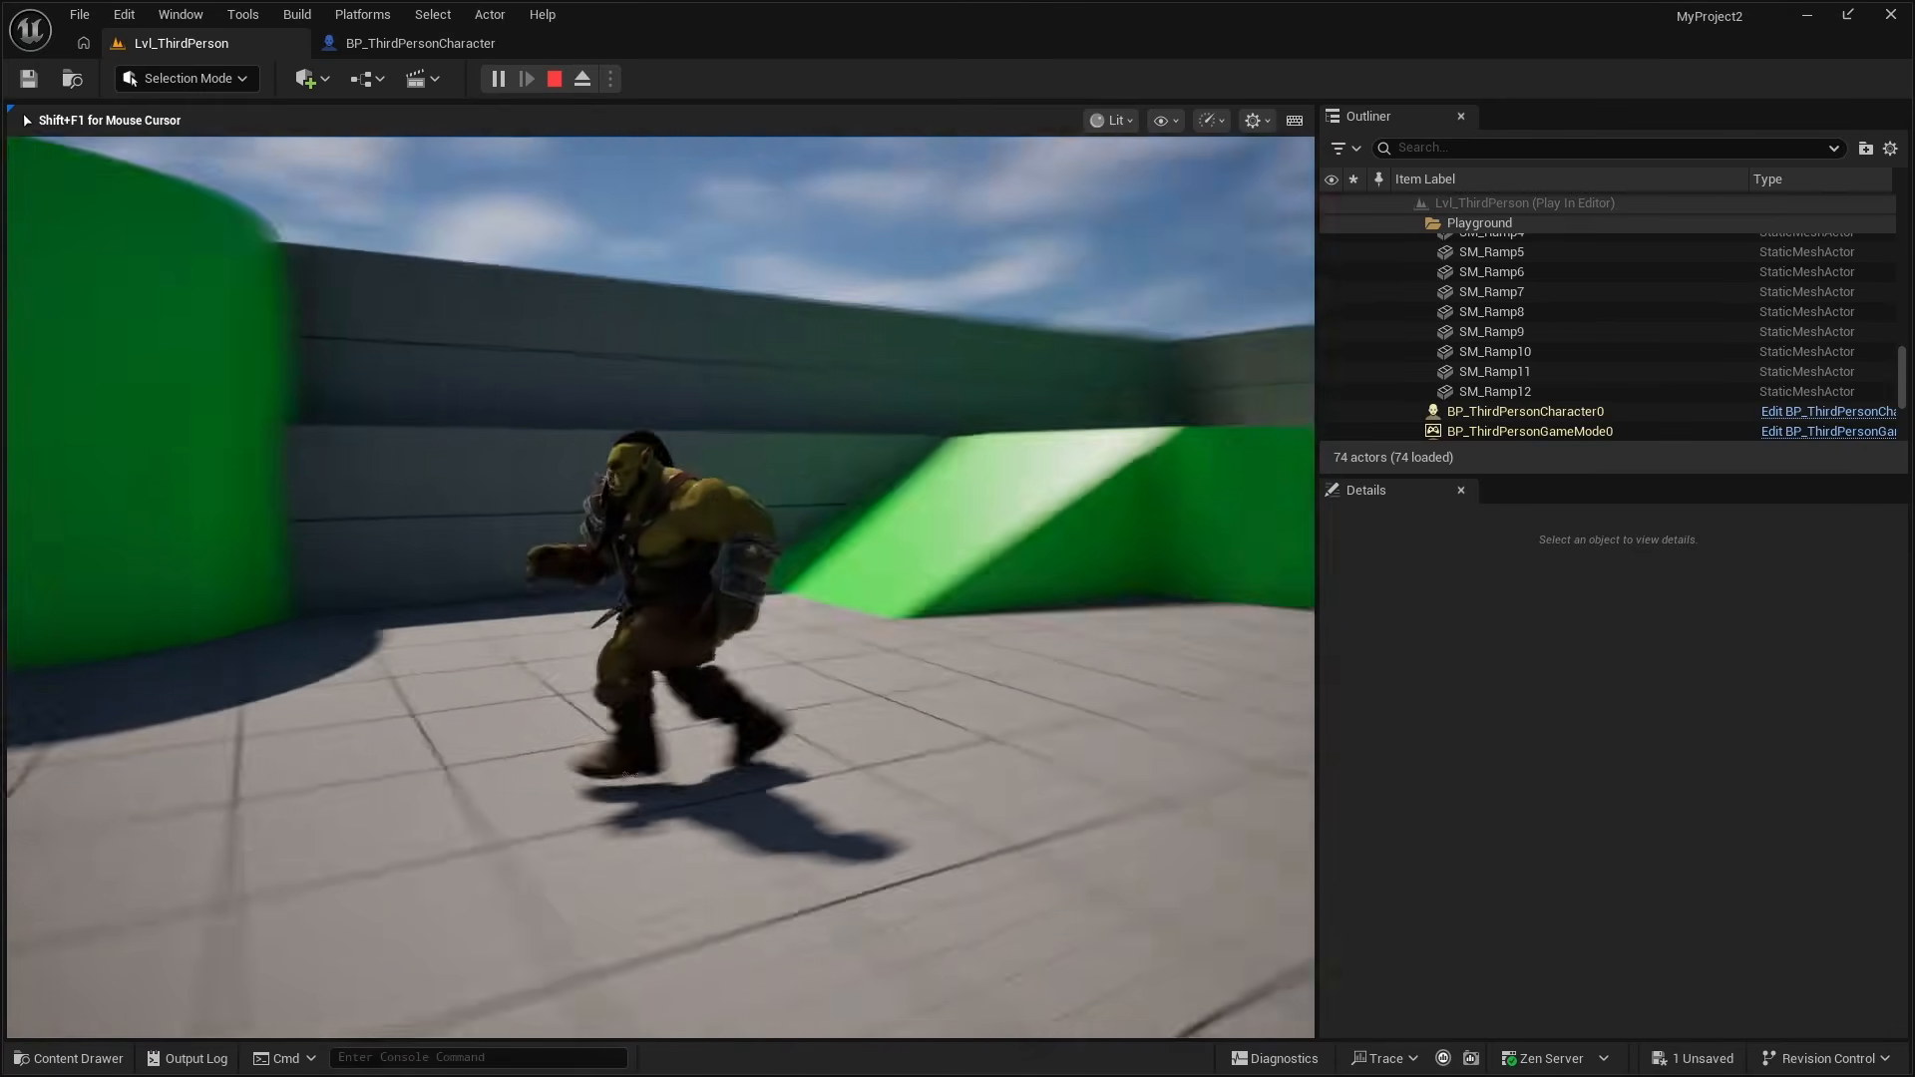
{"action": "key", "text": "s"}
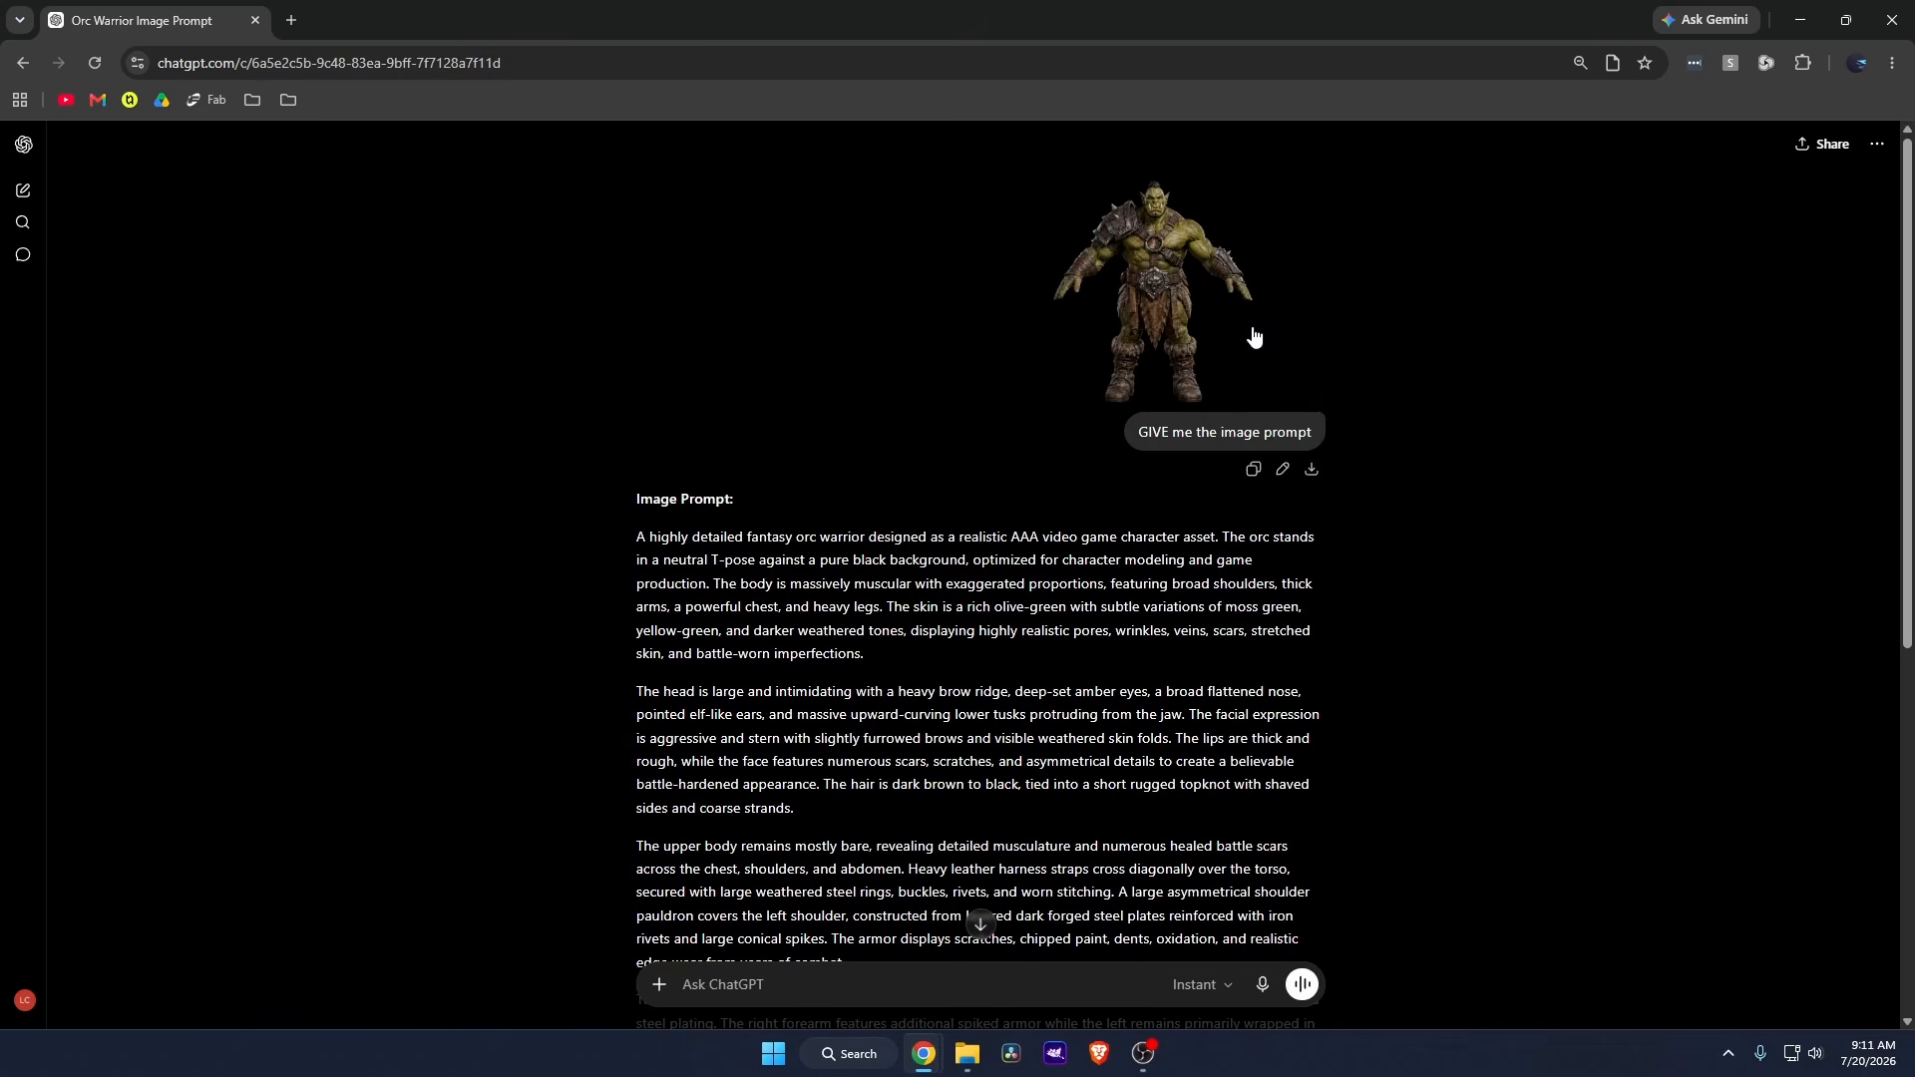
Review the ChatGPT image prompt describing the orc warrior's pose, anatomy, armor and materials alongside its reference picture.
{"action": "left_click_drag", "start_coordinate": [678, 531], "coordinate": [1159, 691]}
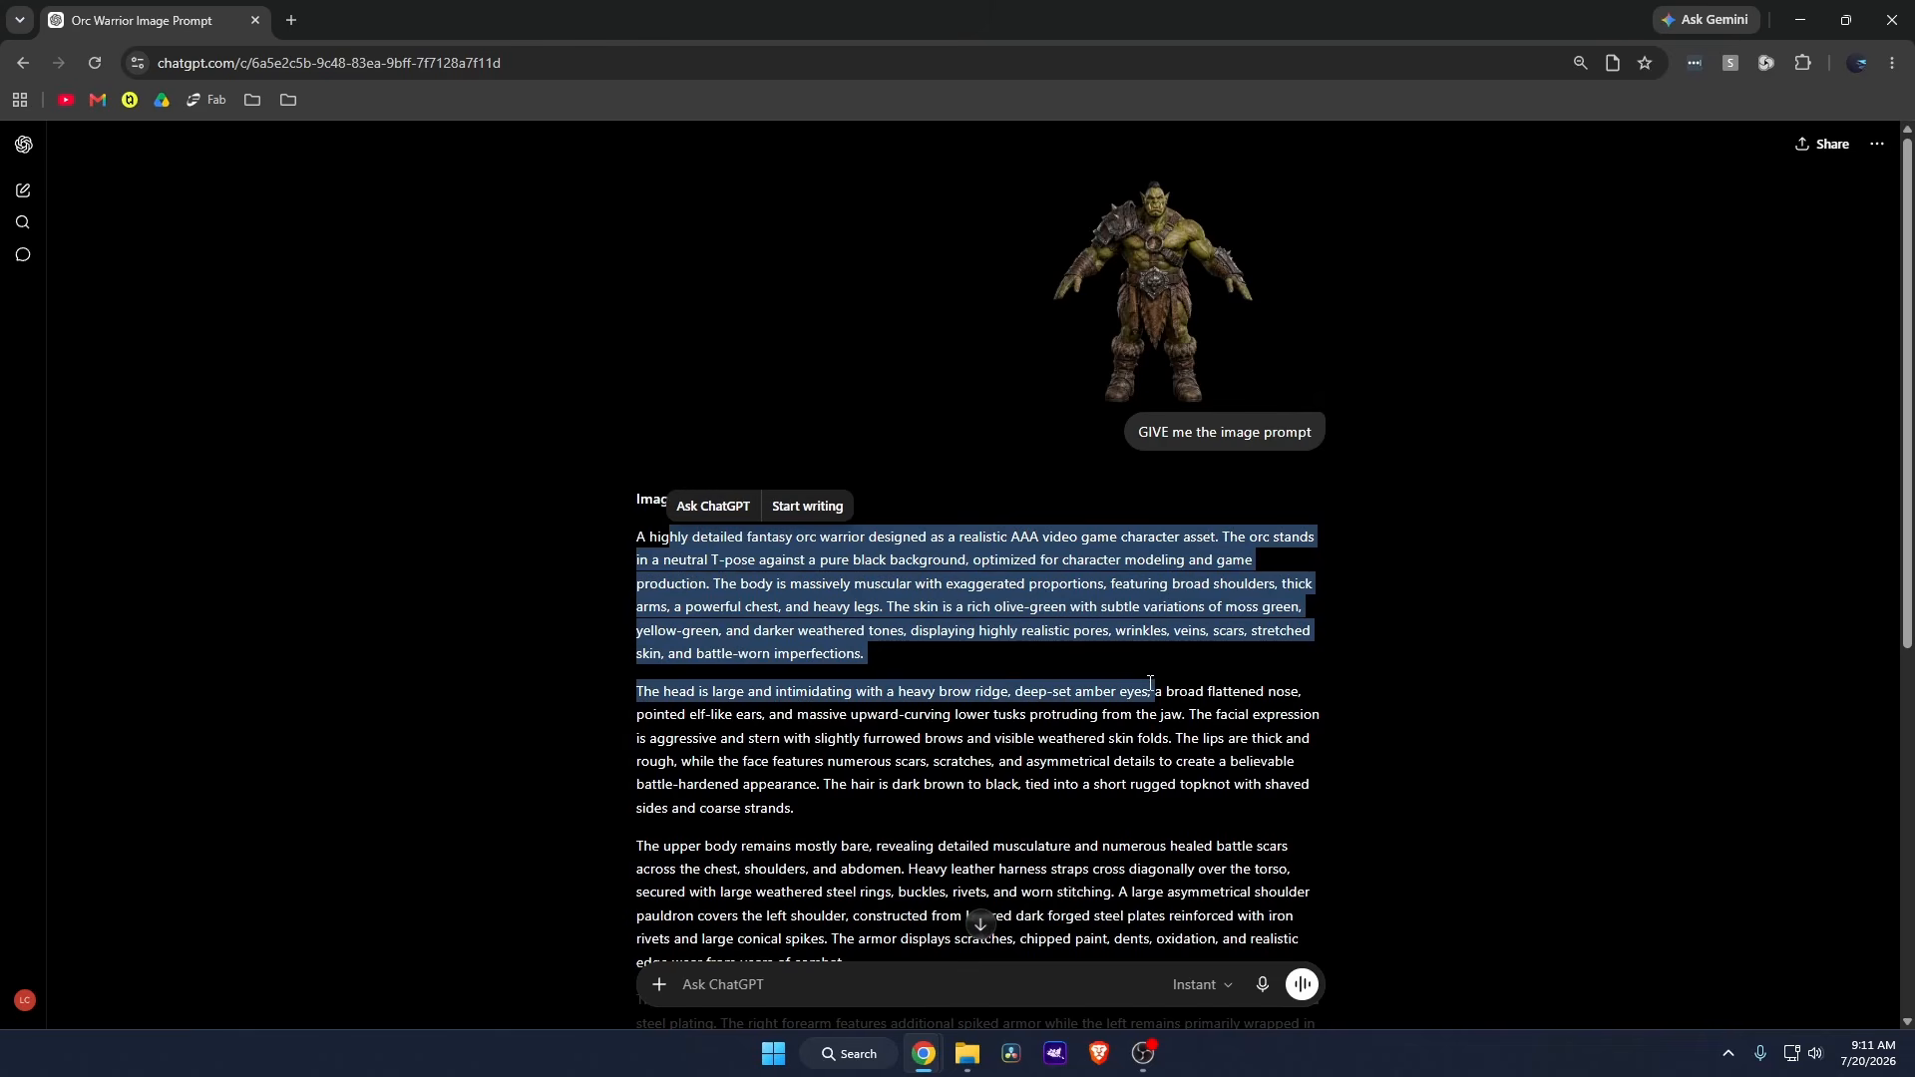
{"action": "left_click", "coordinate": [904, 648]}
{"action": "scroll", "coordinate": [937, 539], "scroll_direction": "down", "scroll_amount": 1}
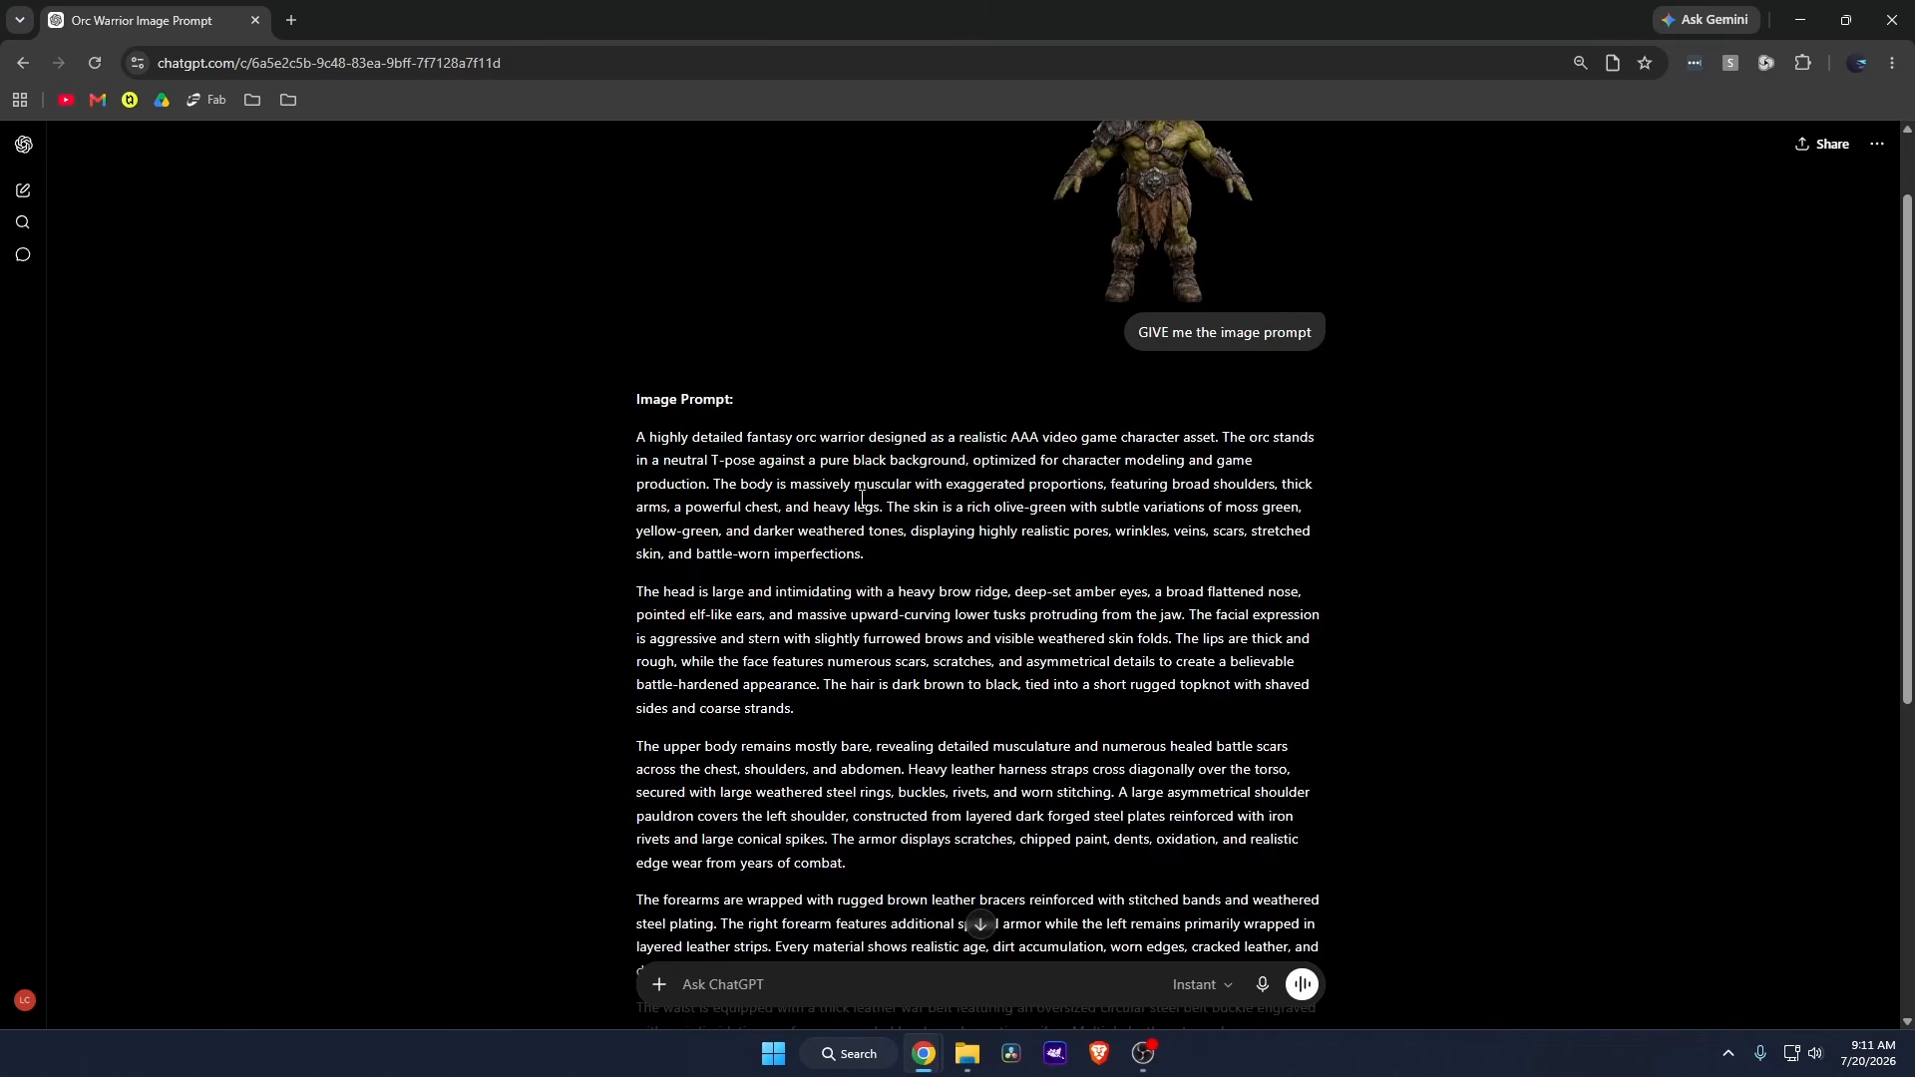
{"action": "scroll", "coordinate": [903, 557], "scroll_direction": "up", "scroll_amount": 1}
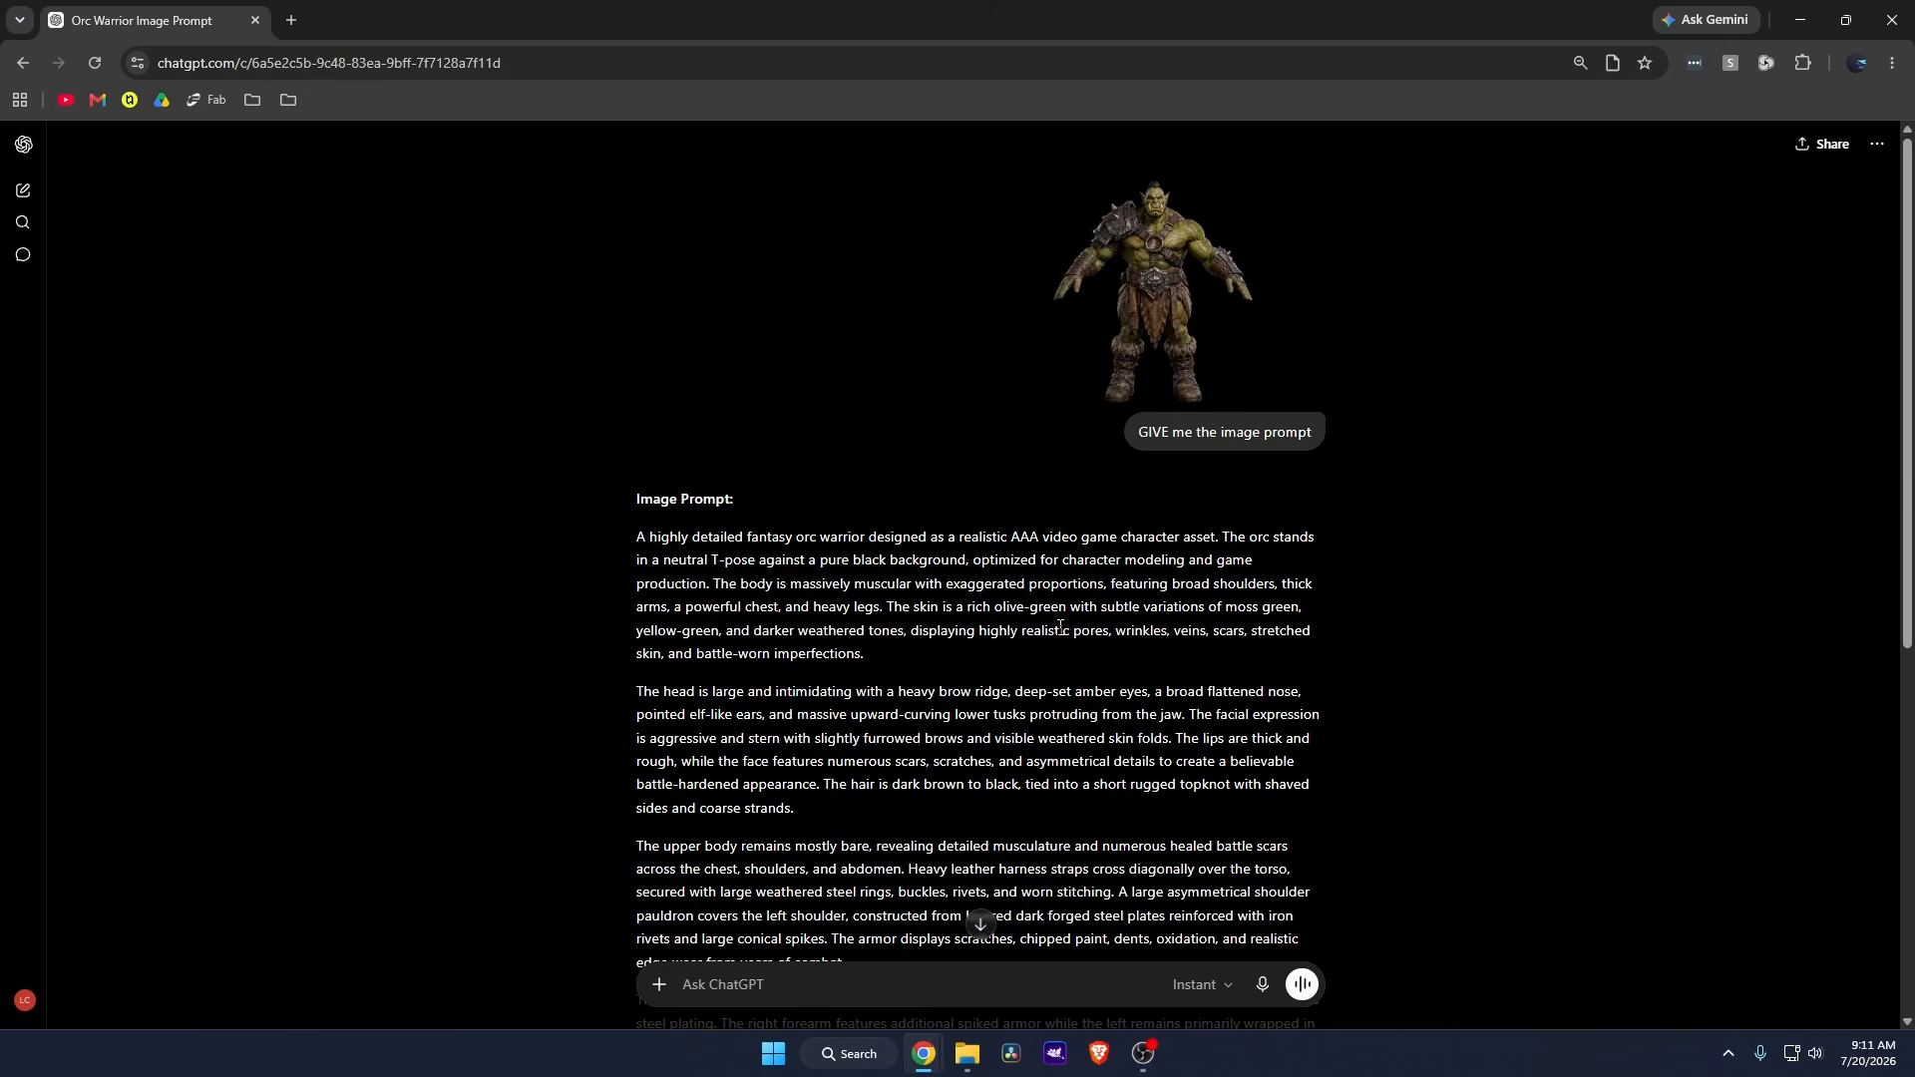
{"action": "scroll", "coordinate": [1060, 626], "scroll_direction": "down", "scroll_amount": 1}
{"action": "double_click", "coordinate": [770, 437]}
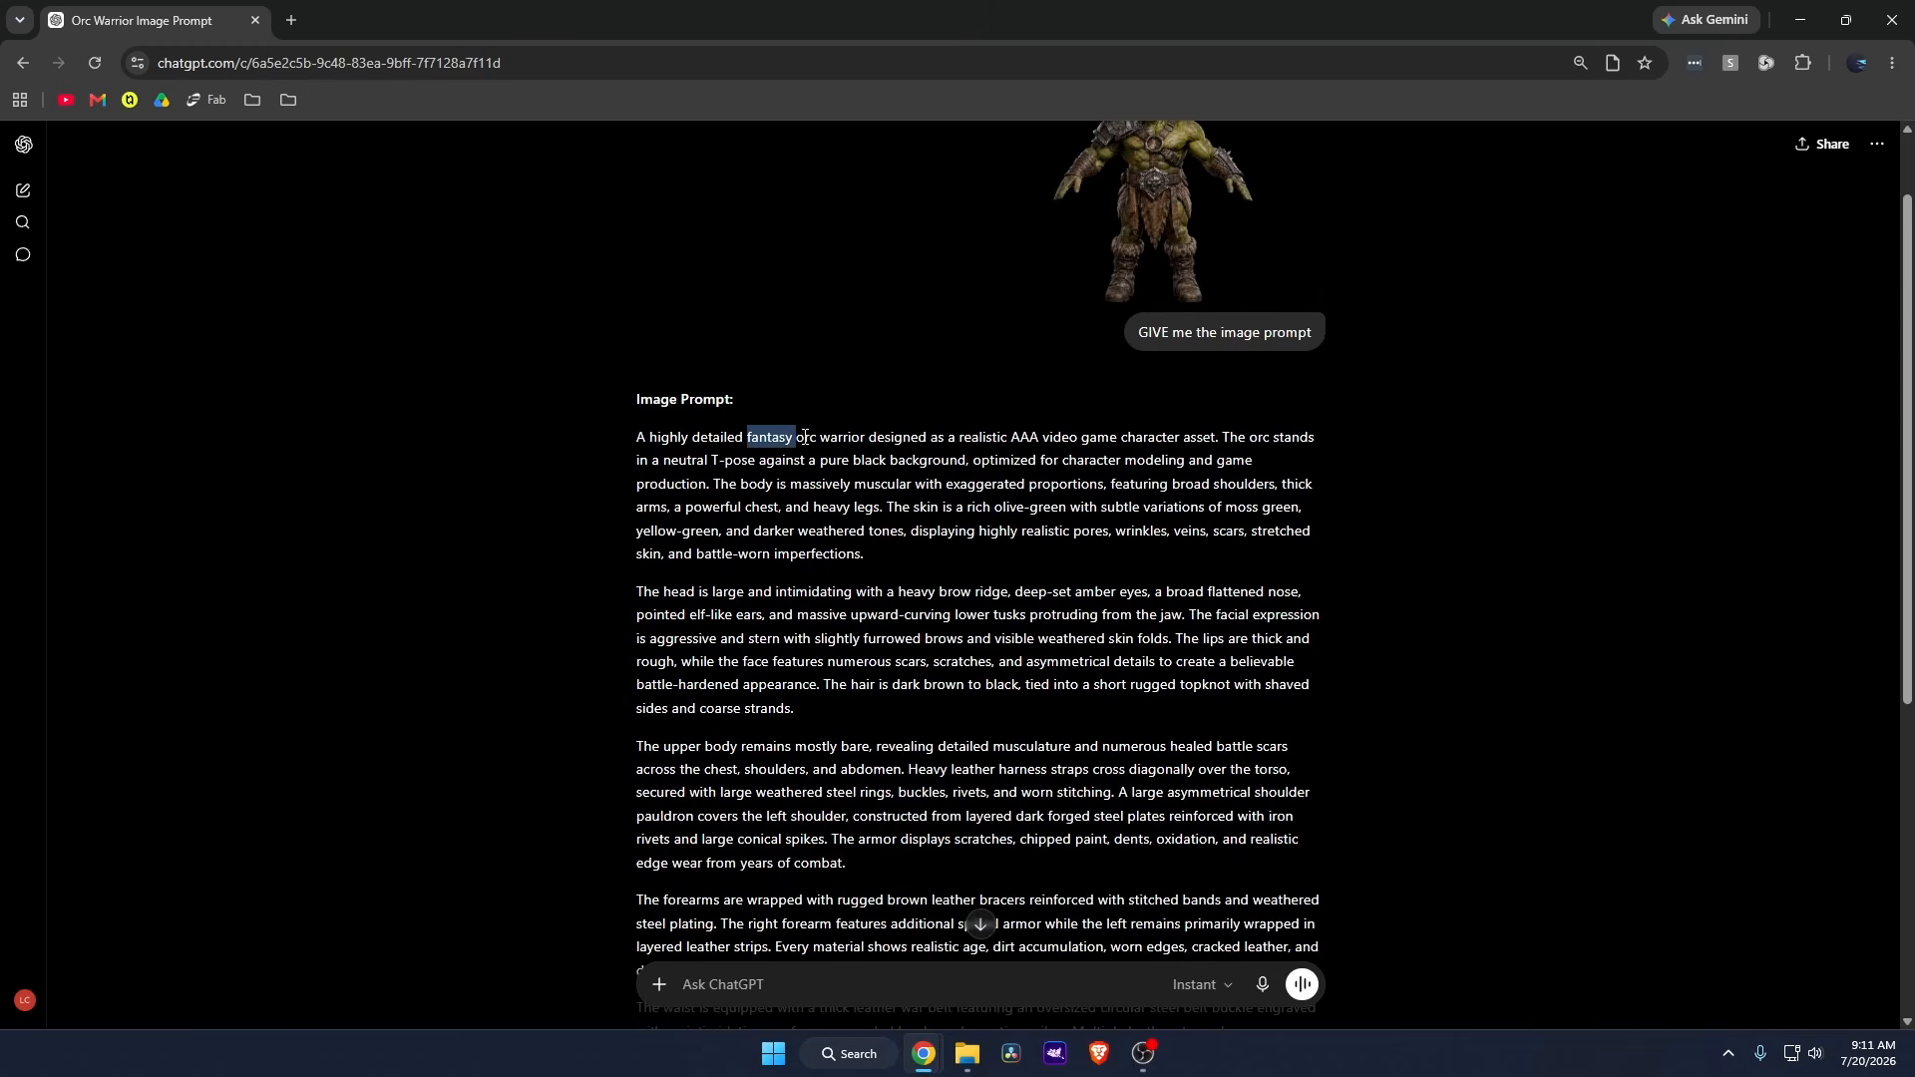
{"action": "left_click_drag", "start_coordinate": [805, 437], "coordinate": [1127, 439]}
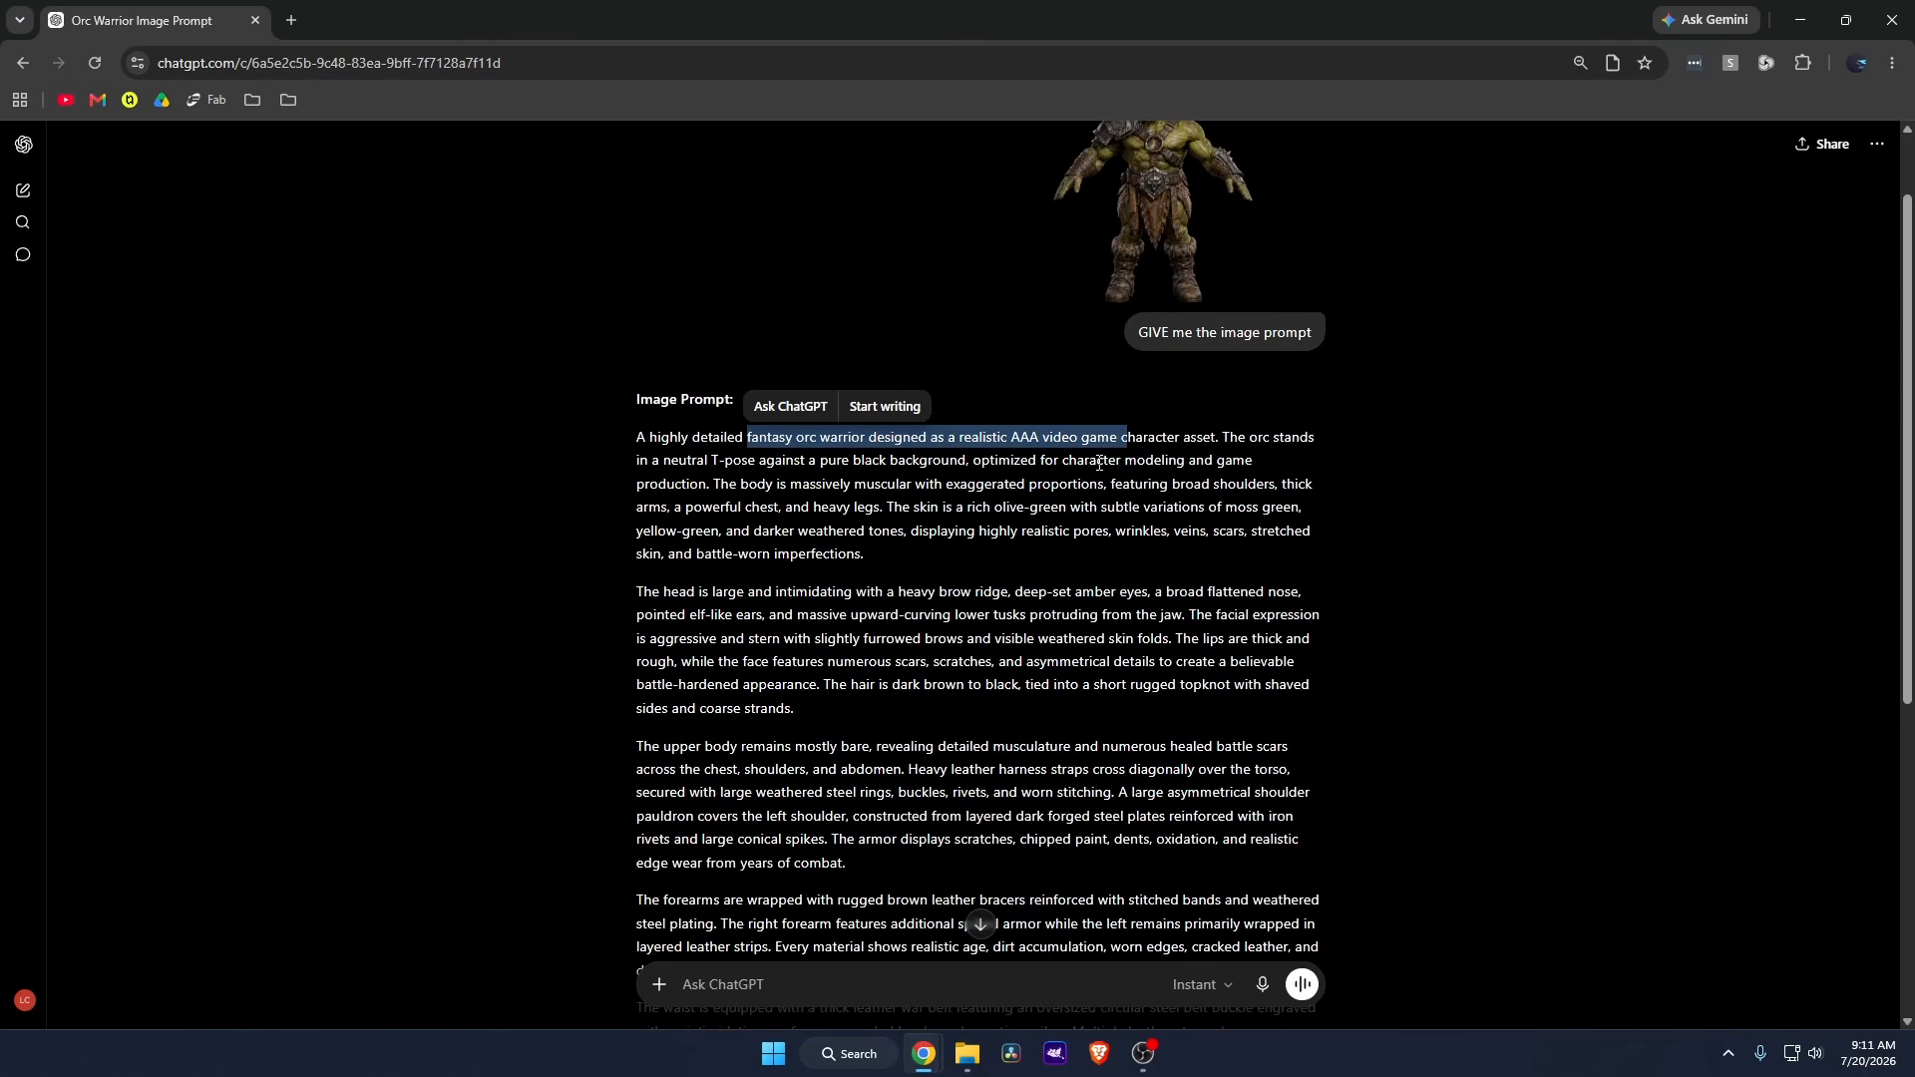
{"action": "left_click", "coordinate": [1217, 278]}
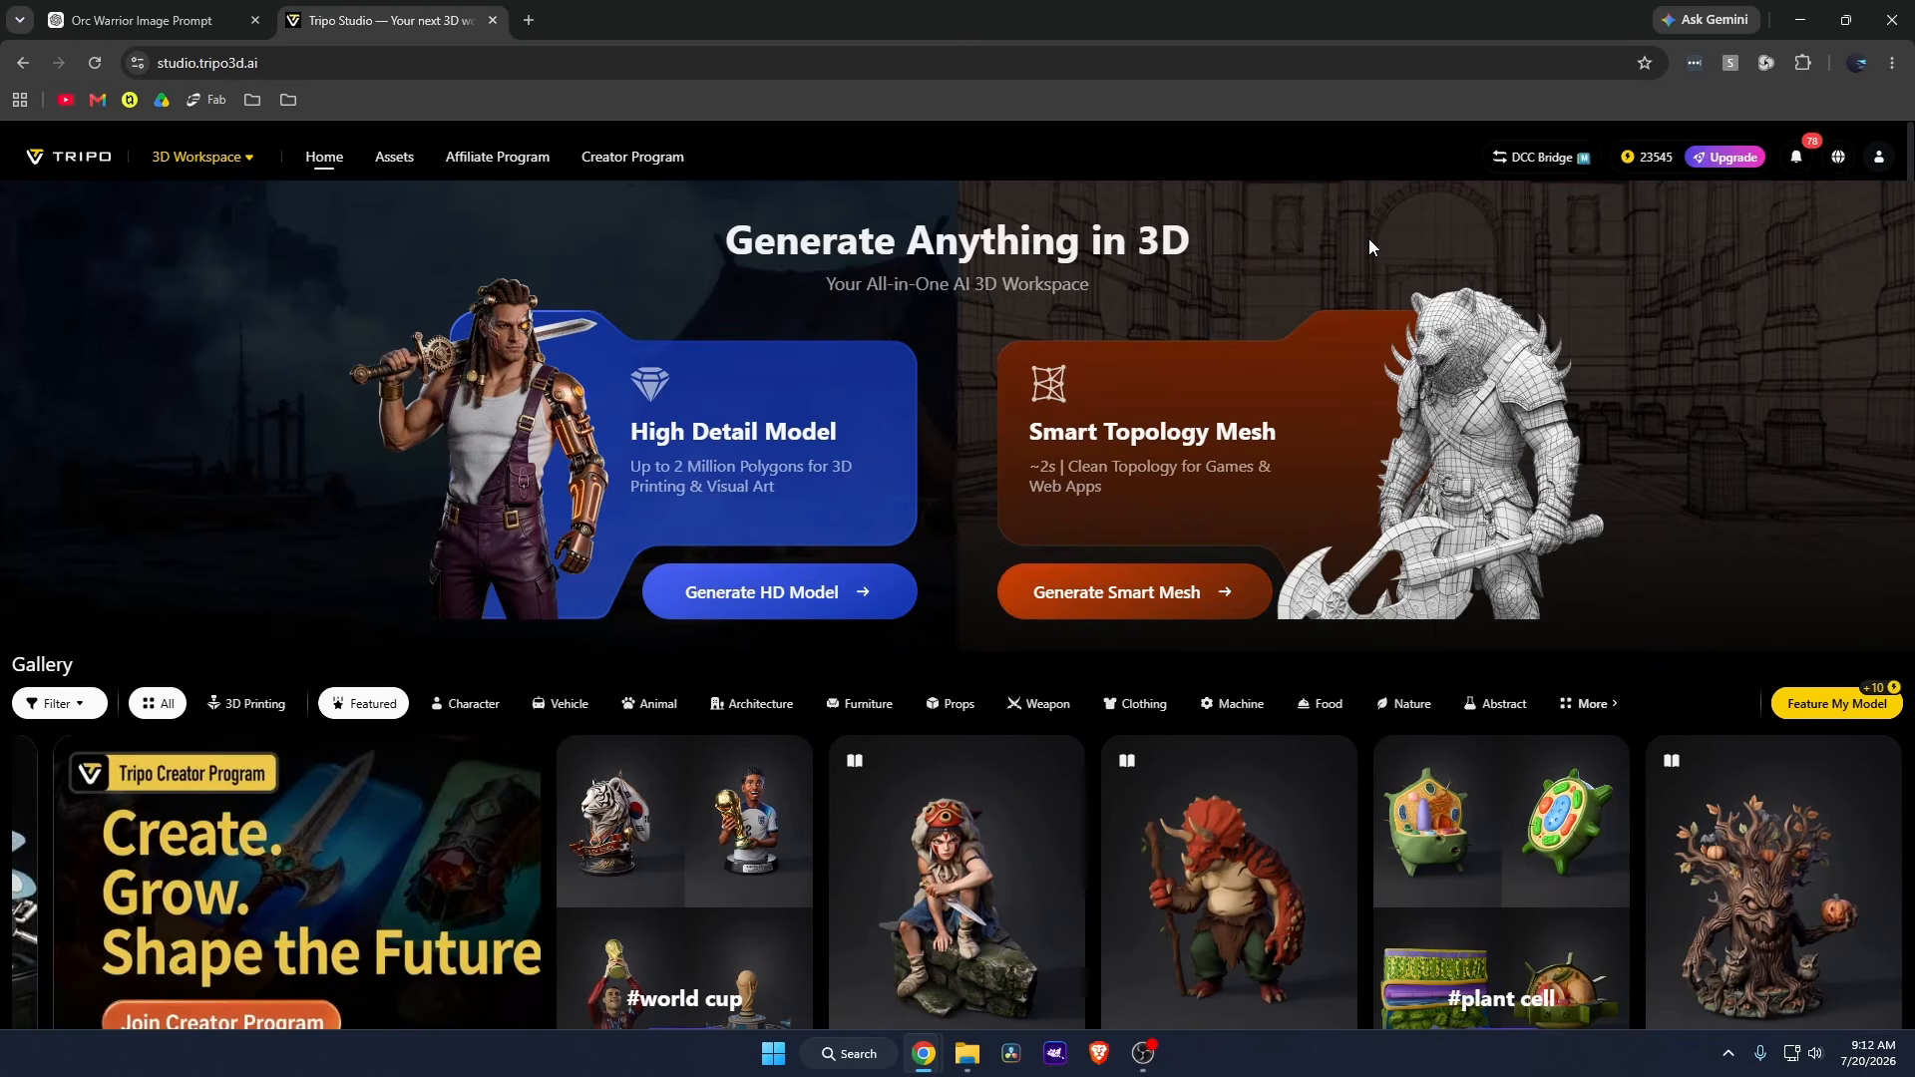
Open Tripo's High Detail Model workspace, check the Smart Mesh option, and return to HD Model generation.
{"action": "mouse_move", "coordinate": [210, 171]}
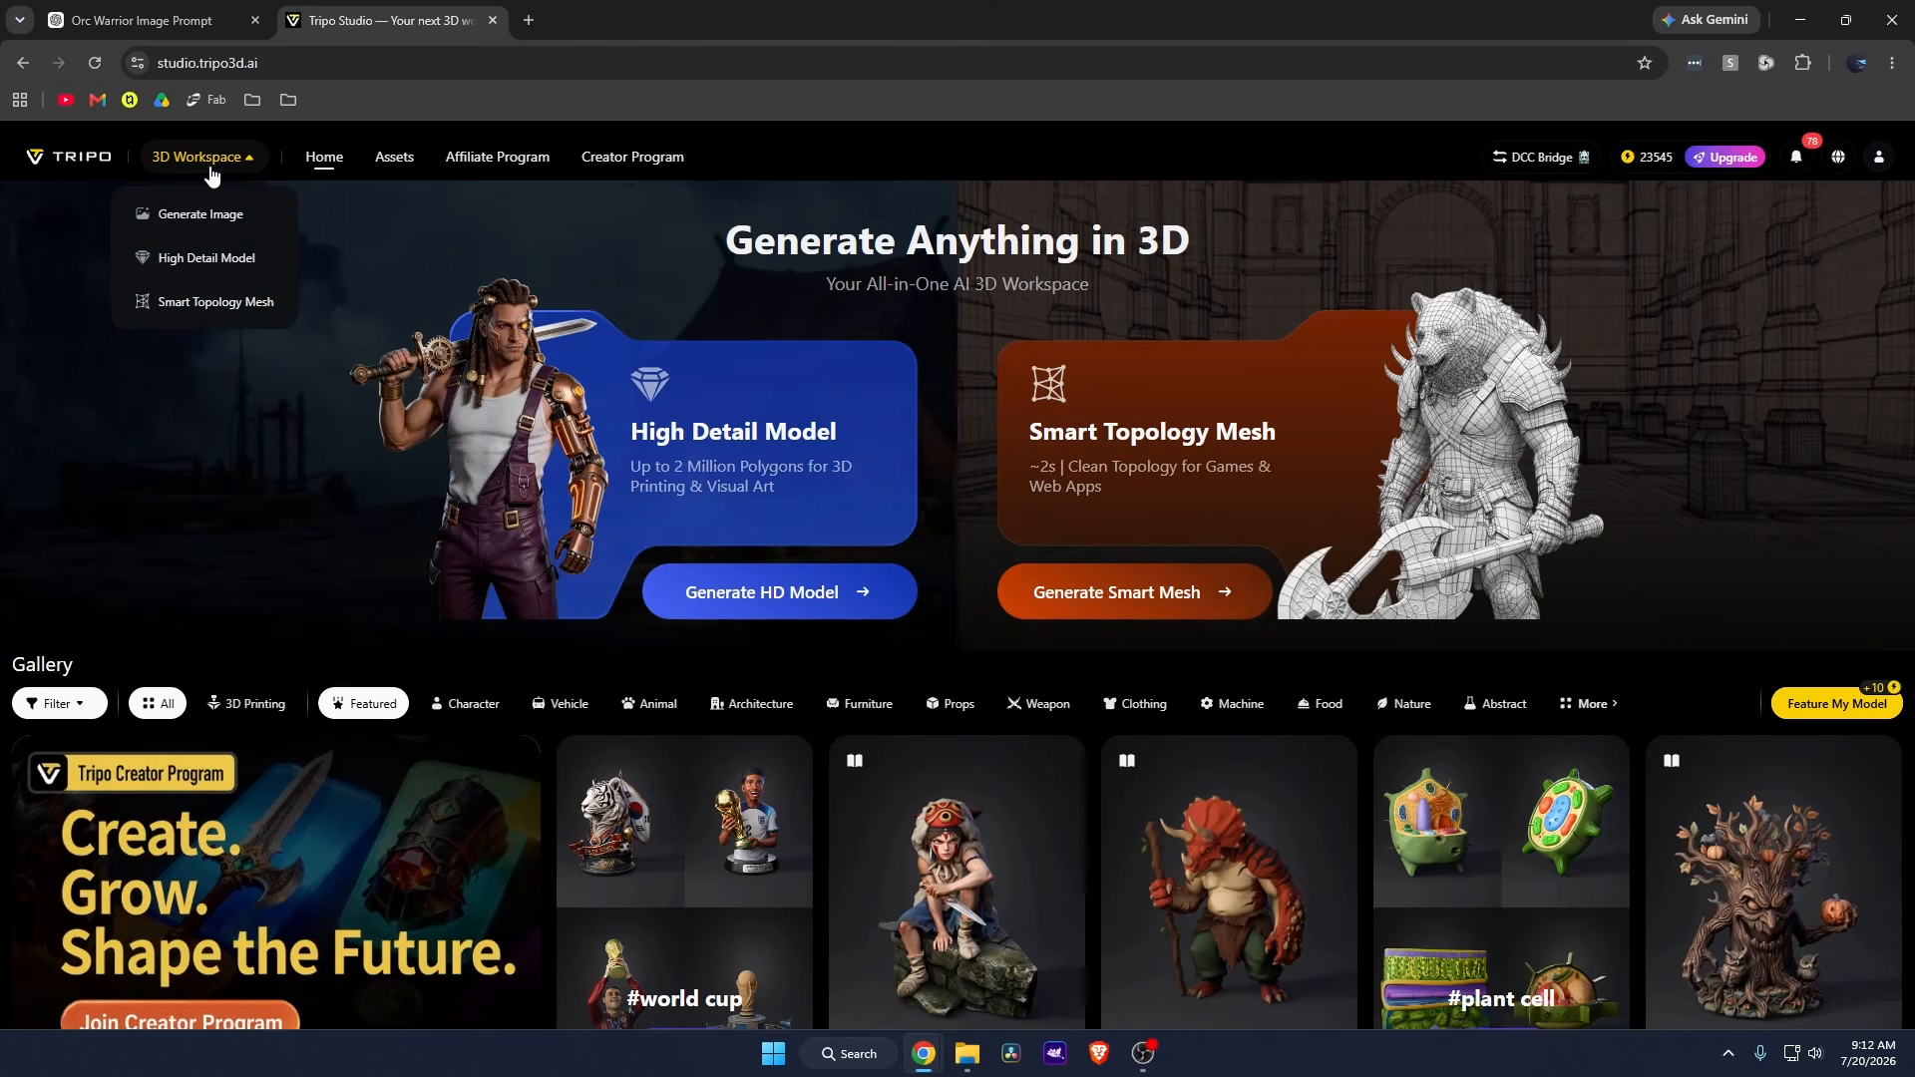
{"action": "left_click", "coordinate": [206, 260]}
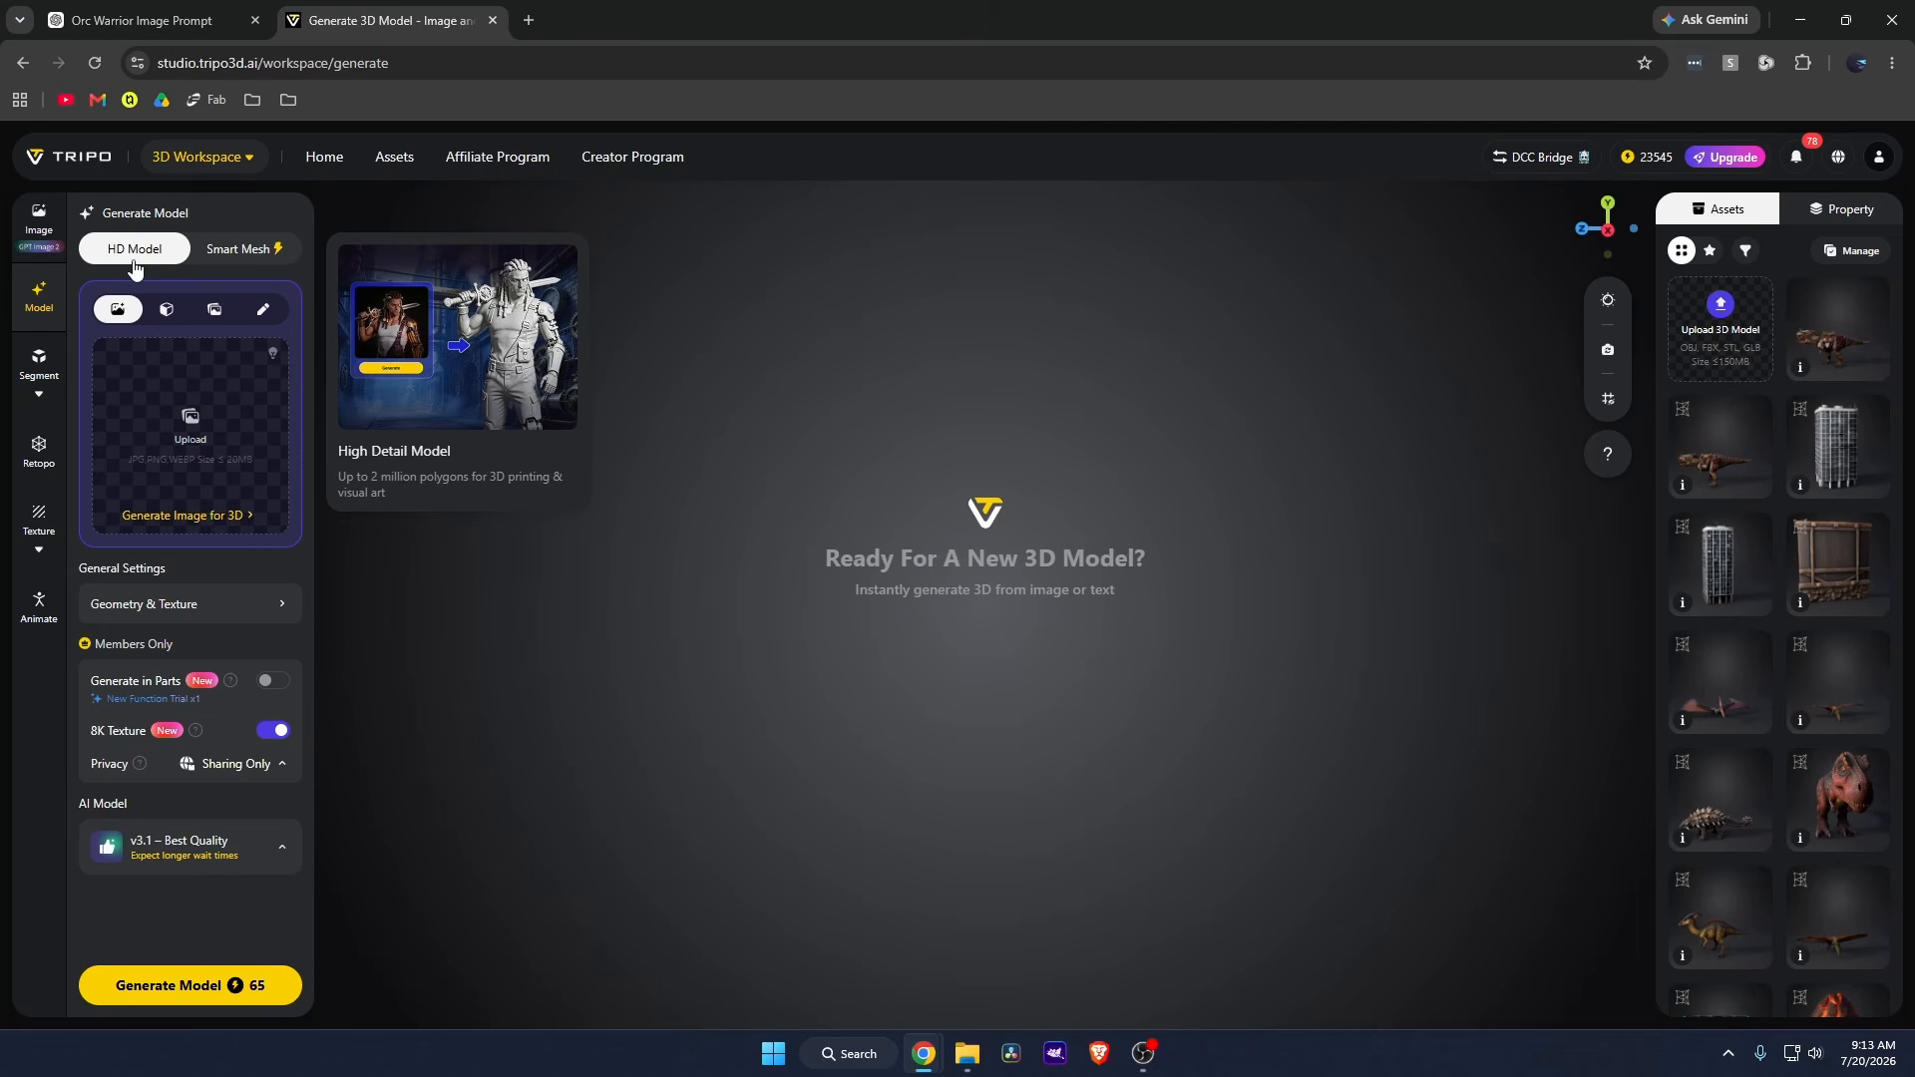
{"action": "left_click", "coordinate": [233, 257]}
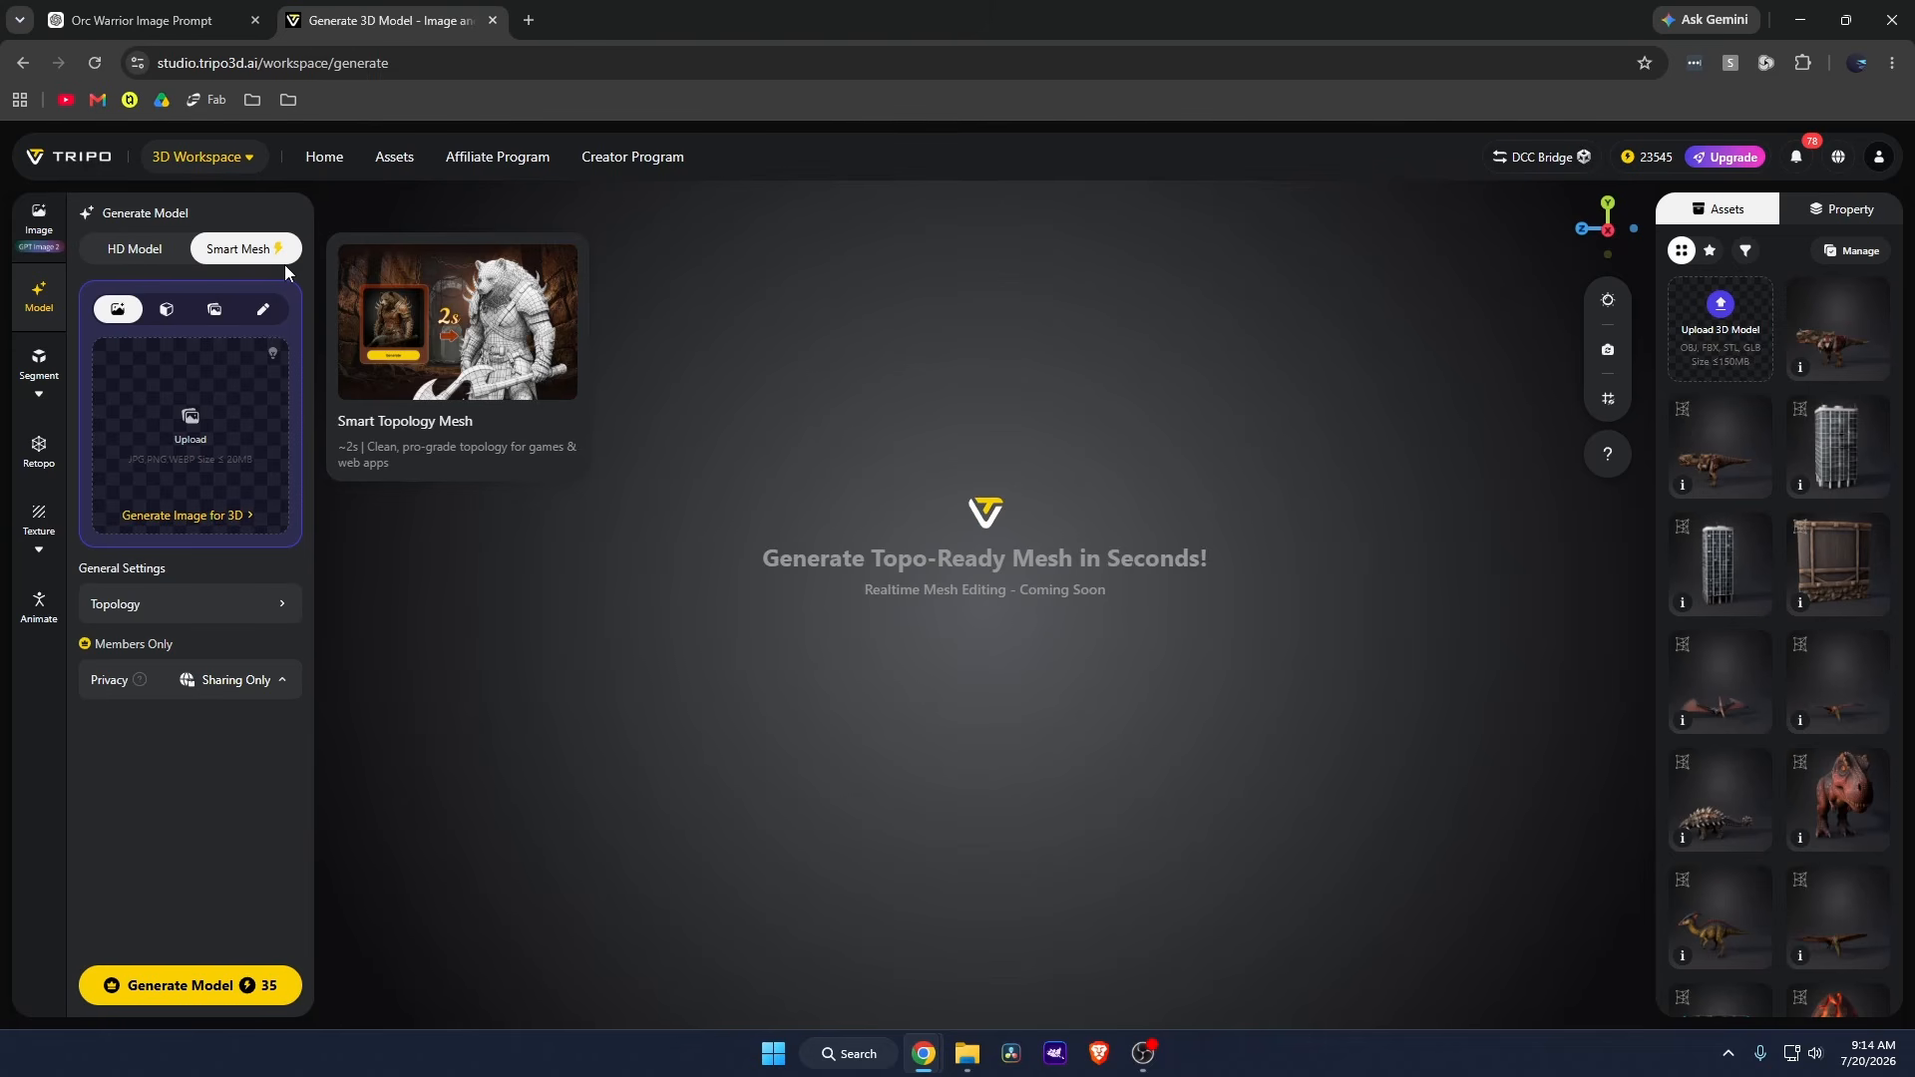
{"action": "left_click", "coordinate": [126, 264]}
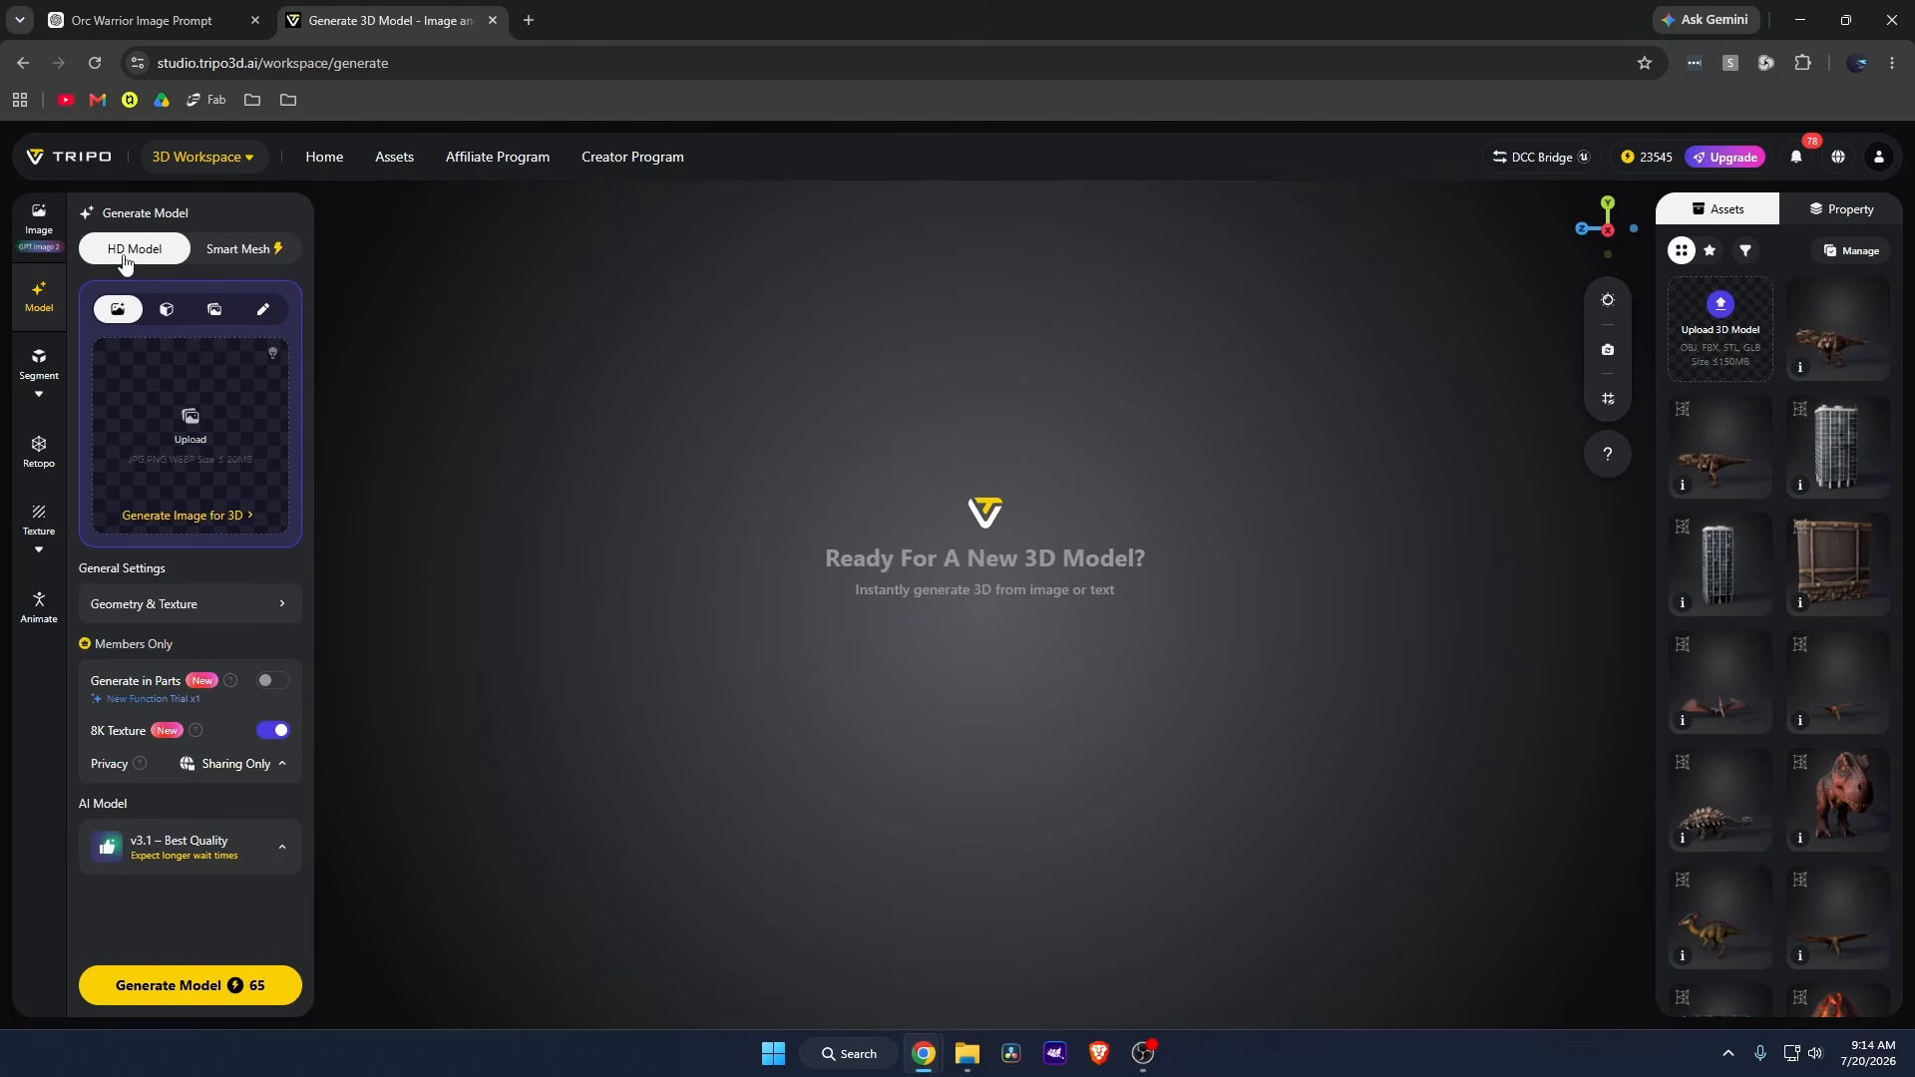
Upload the orc warrior picture as the source image, check the multi-view option, and return to single-image input.
{"action": "left_click", "coordinate": [212, 455]}
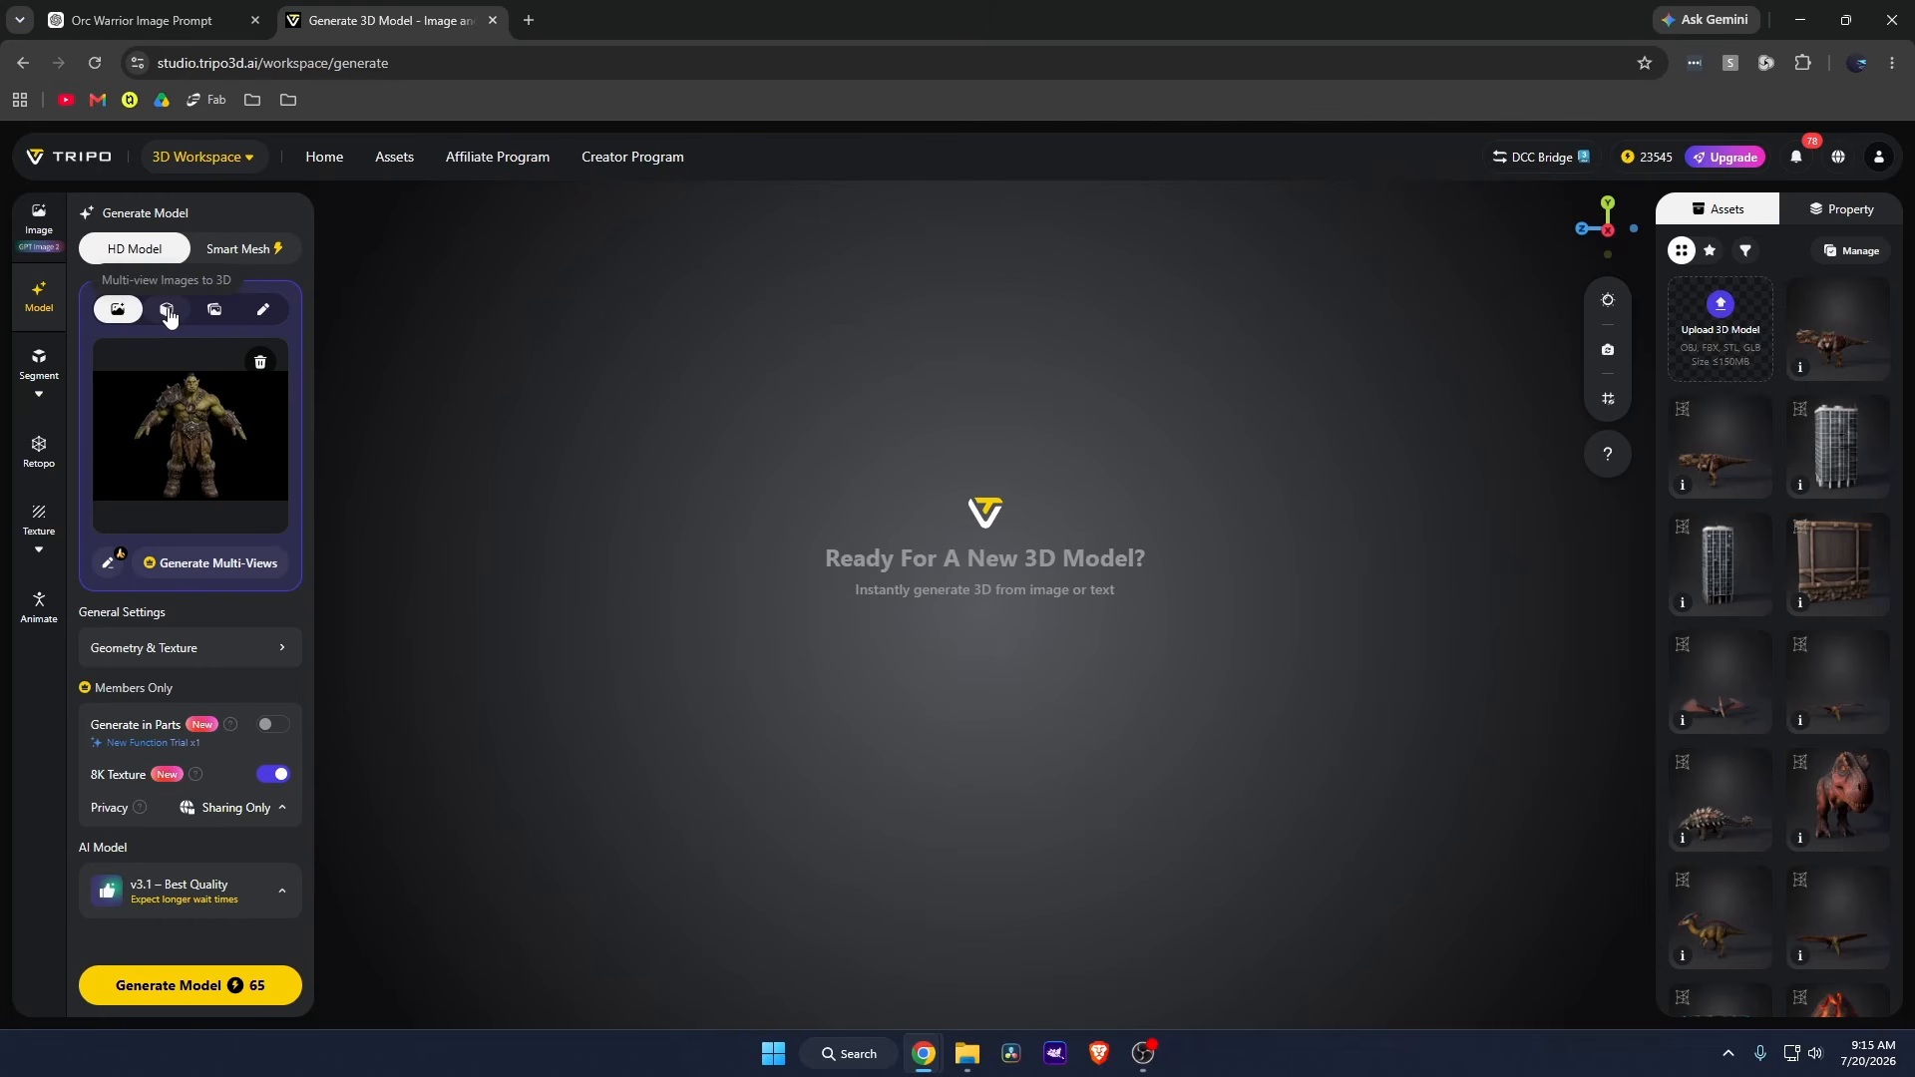
{"action": "left_click", "coordinate": [167, 311]}
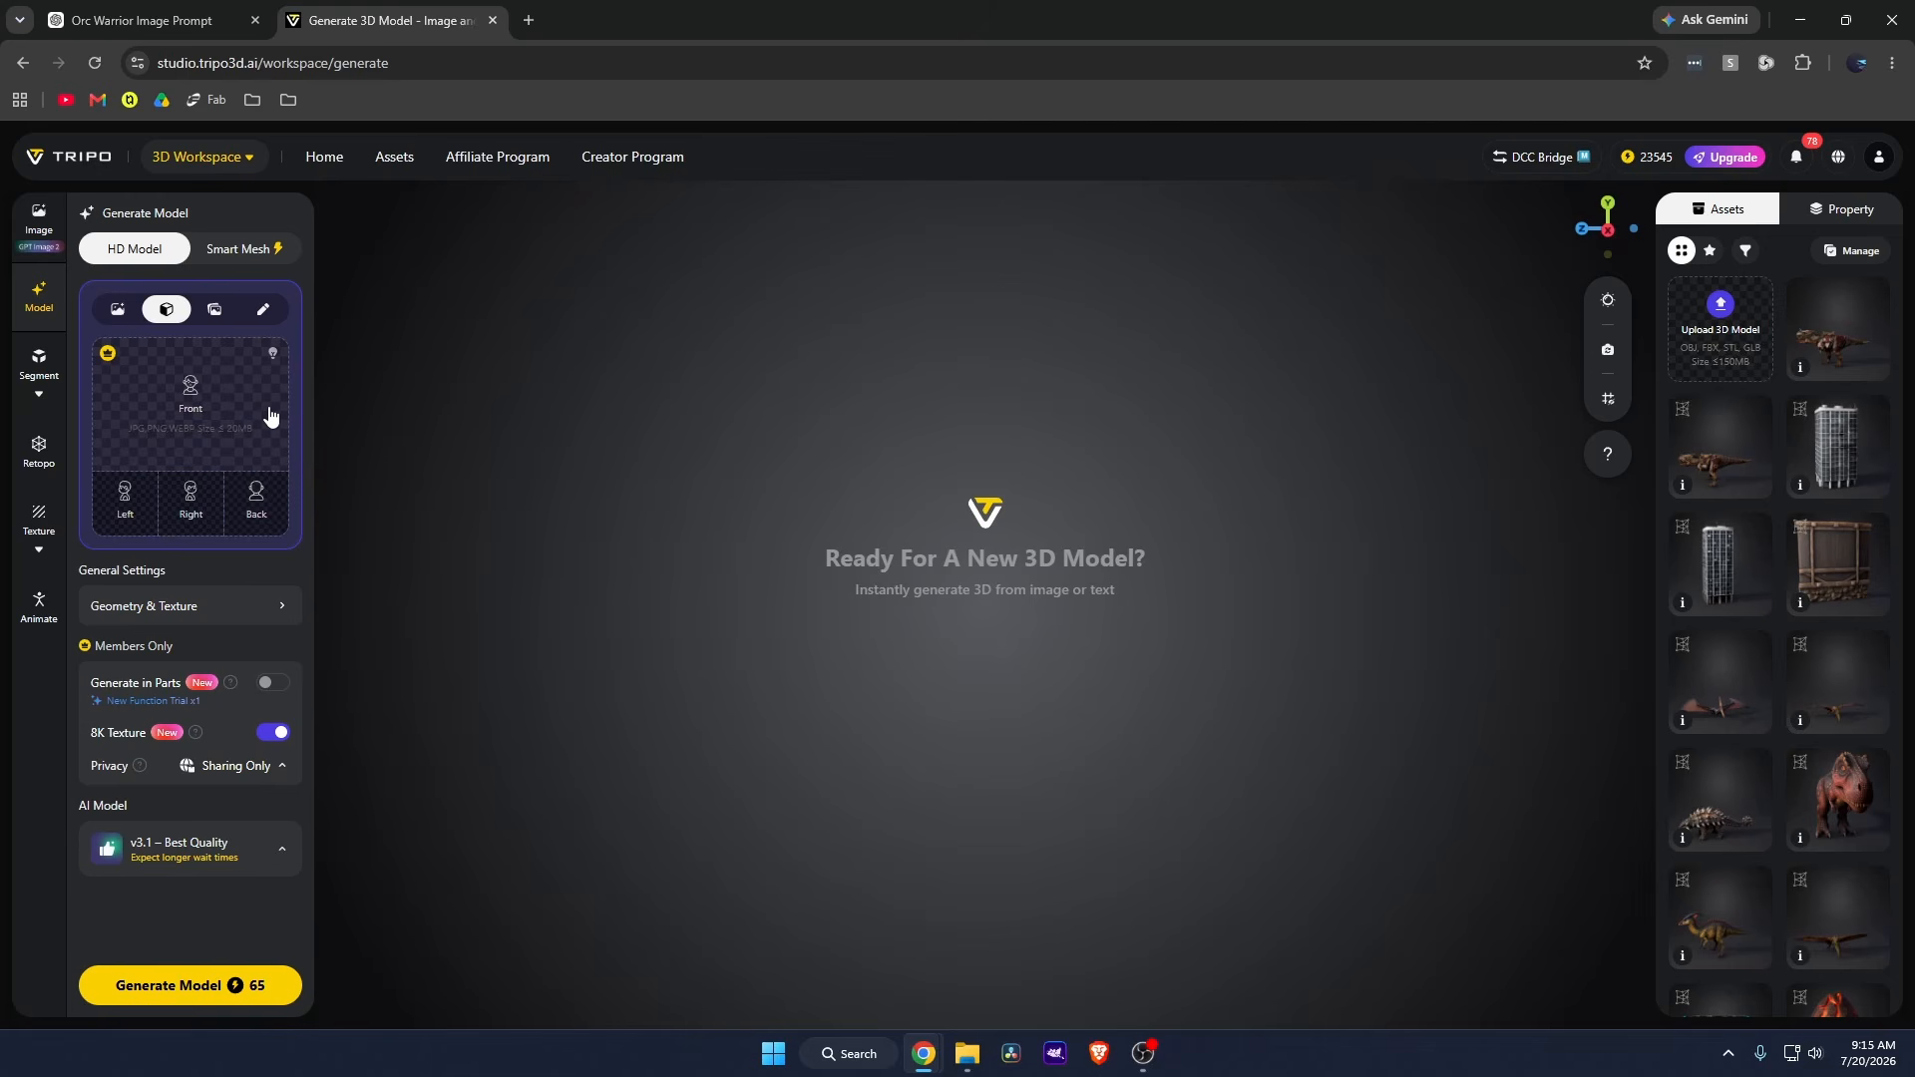
{"action": "left_click", "coordinate": [118, 309]}
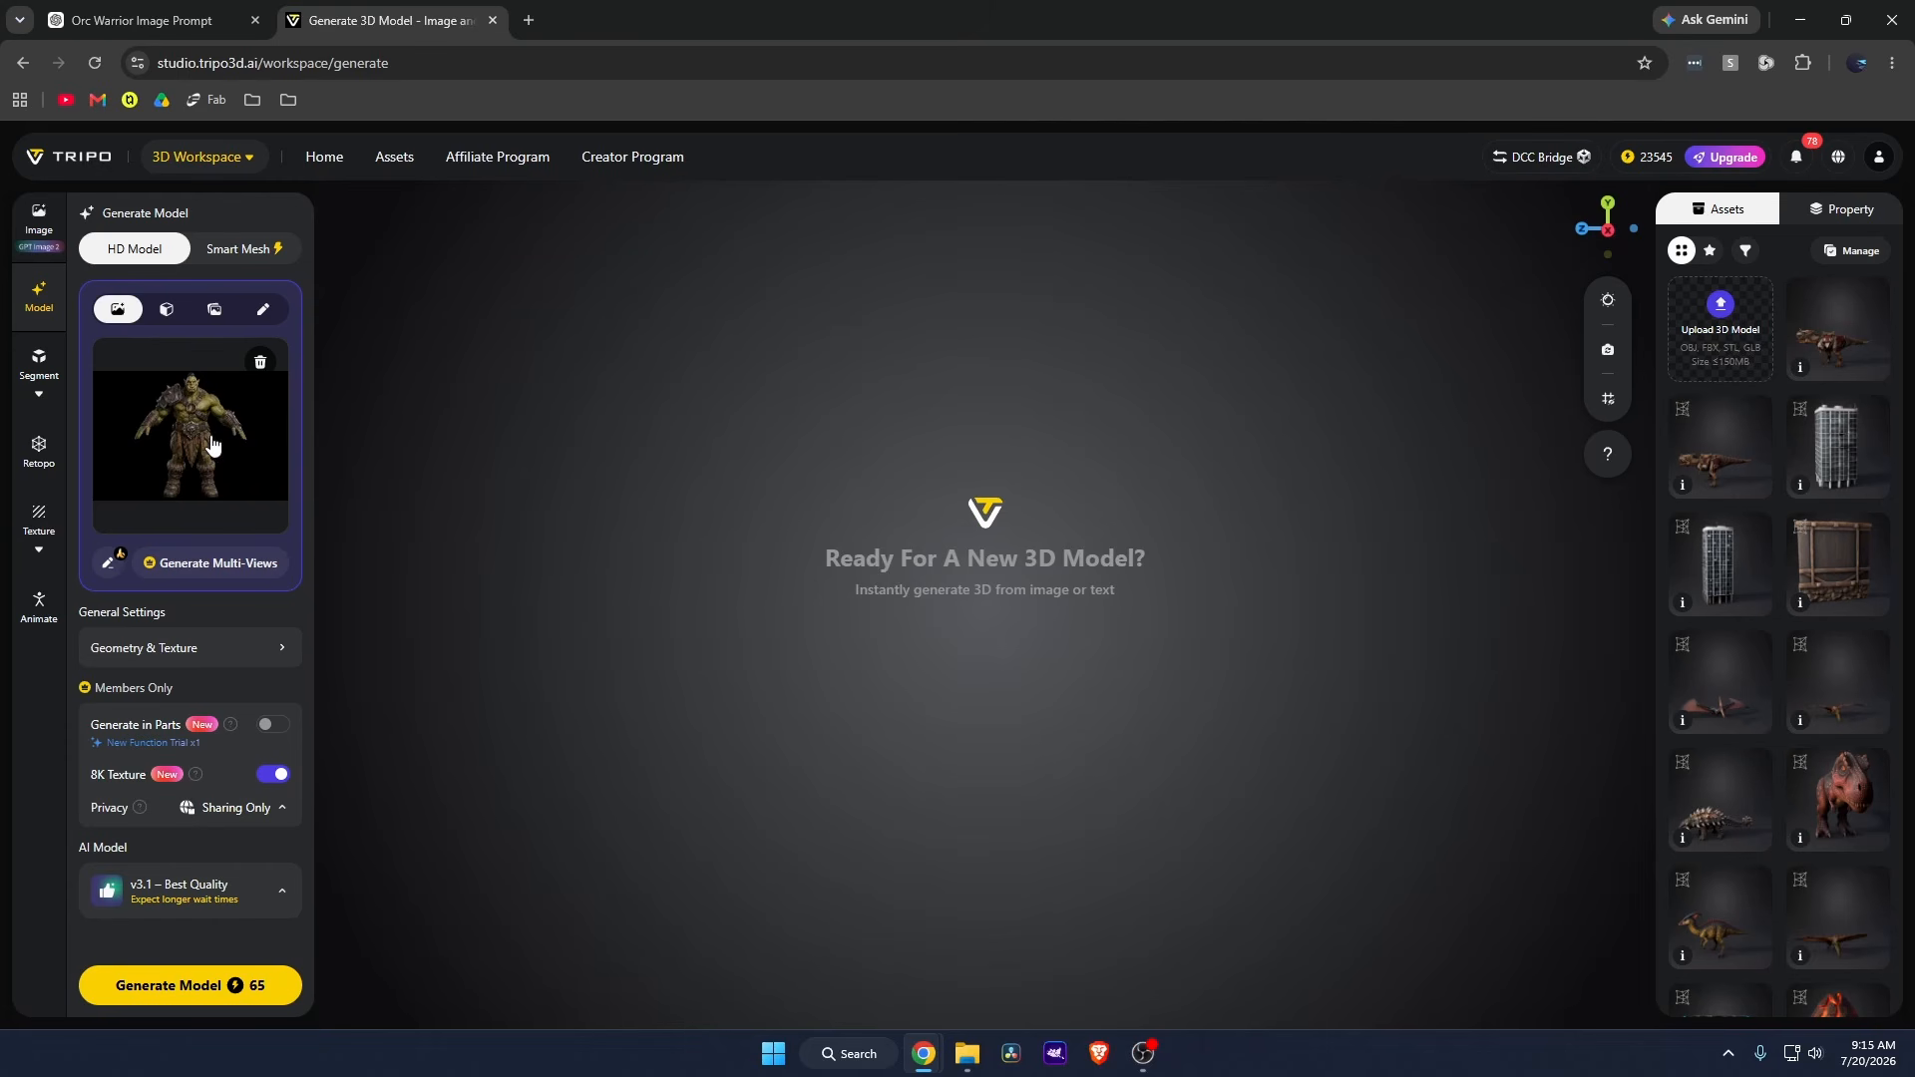
Open the Geometry & Texture settings and choose 8K texture quality.
{"action": "left_click", "coordinate": [193, 662]}
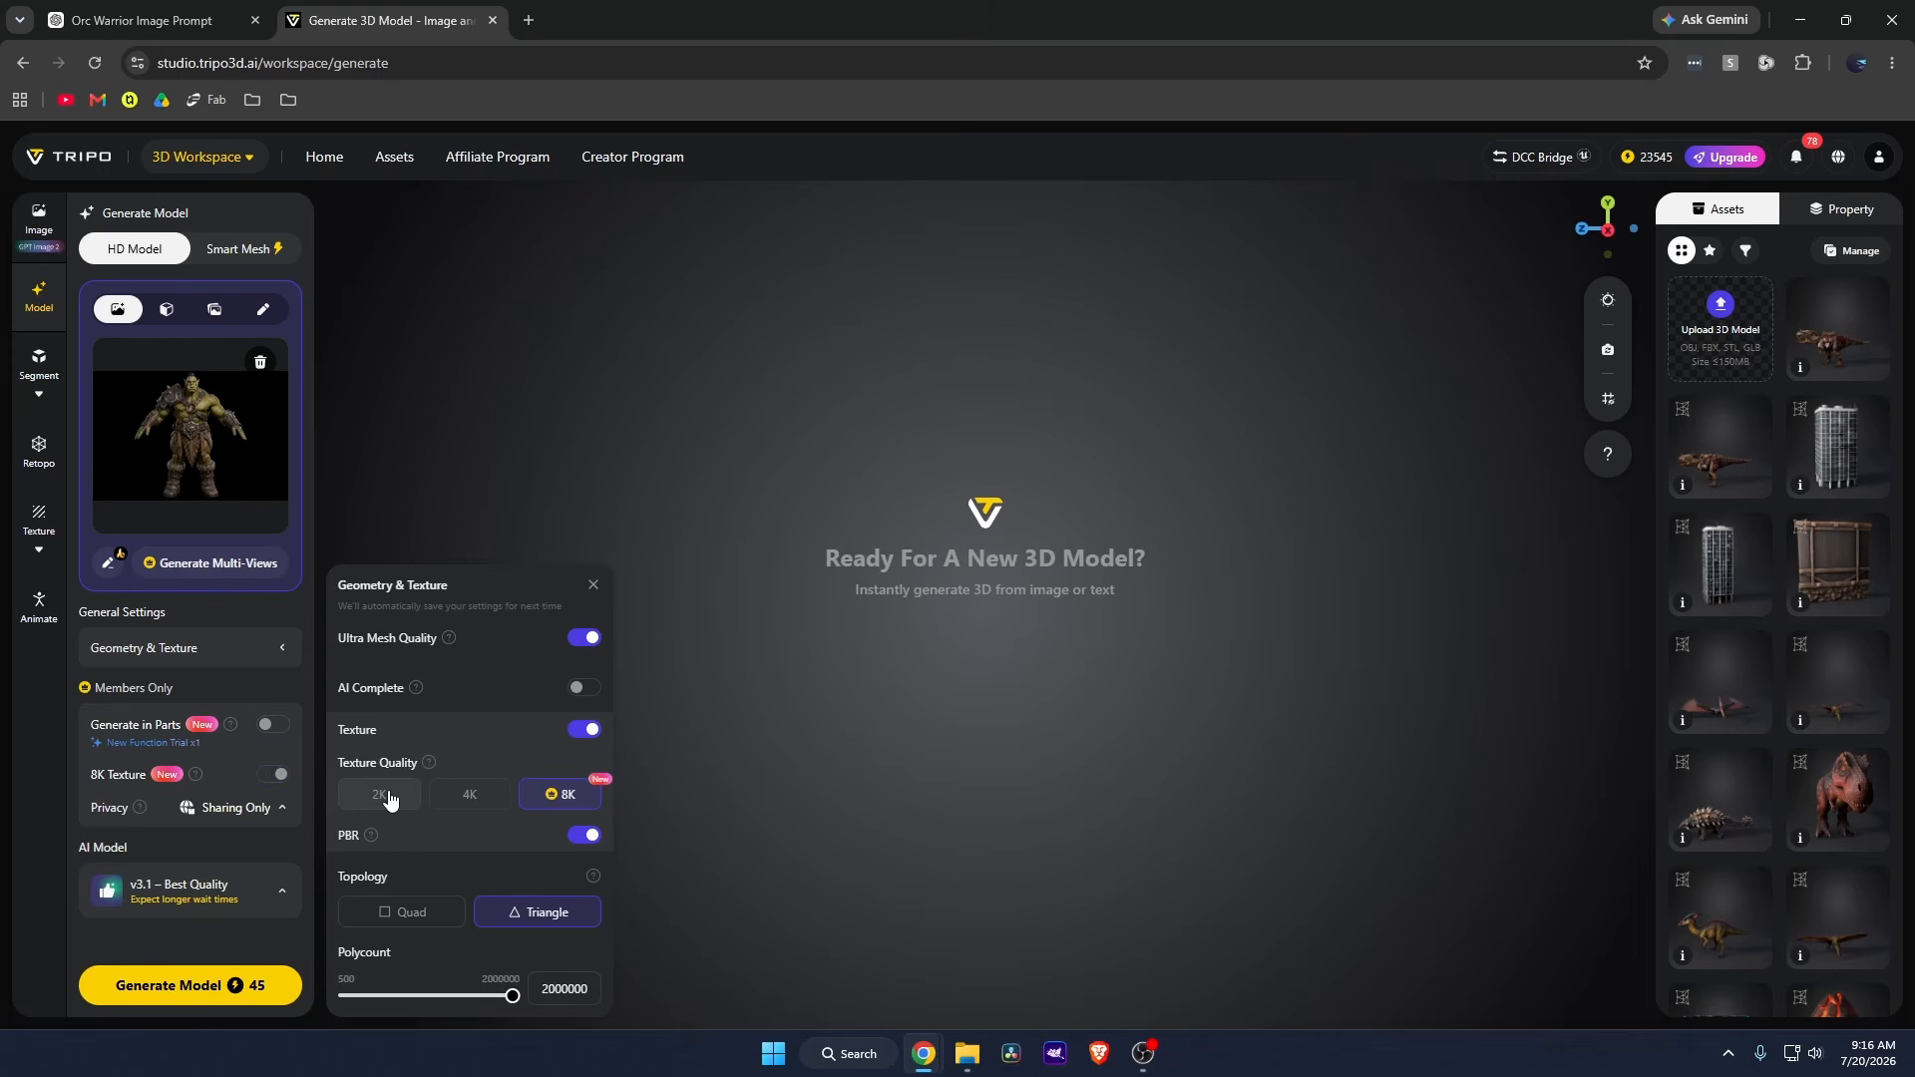
{"action": "left_click", "coordinate": [467, 795]}
{"action": "left_click", "coordinate": [551, 798]}
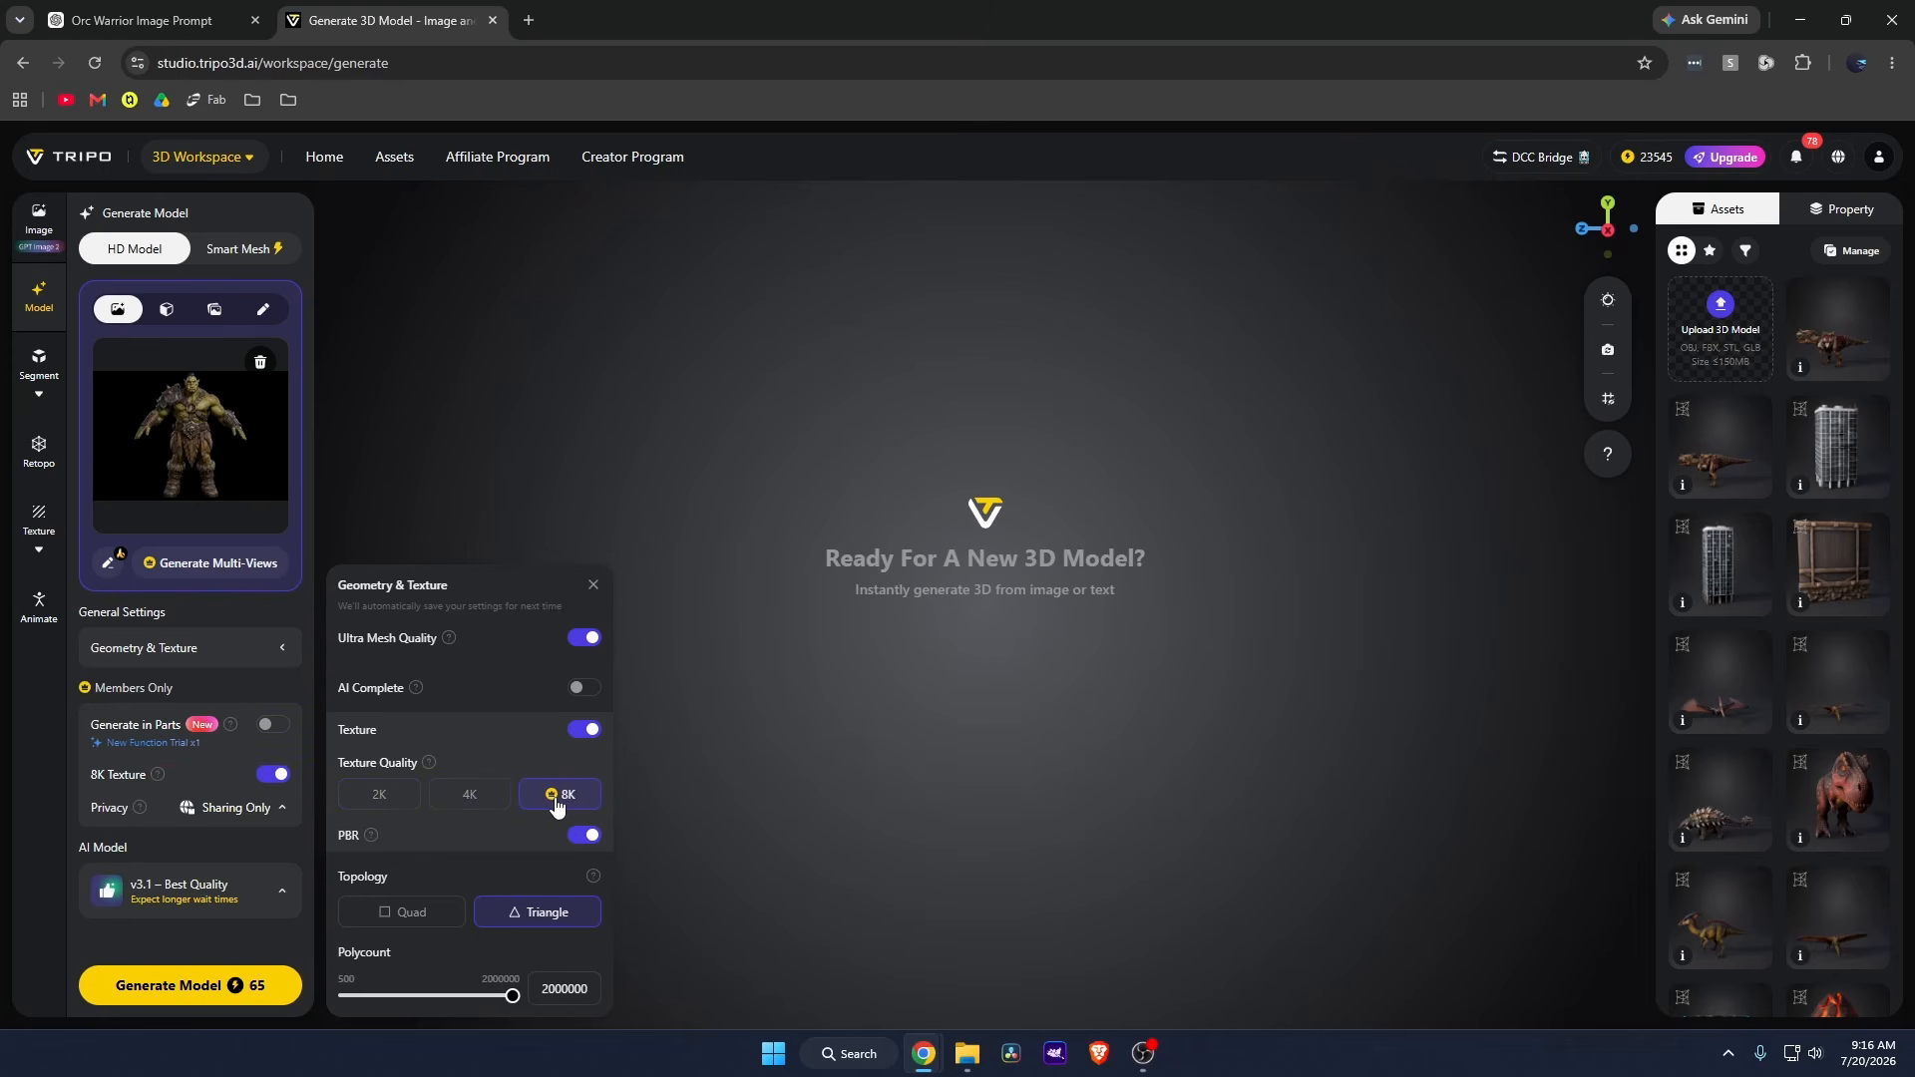
{"action": "mouse_move", "coordinate": [374, 841]}
Set the model's polycount to 75000 and close the Geometry & Texture settings.
{"action": "left_click_drag", "start_coordinate": [512, 997], "coordinate": [413, 1003]}
{"action": "left_click_drag", "start_coordinate": [419, 1002], "coordinate": [411, 1002]}
{"action": "left_click_drag", "start_coordinate": [561, 992], "coordinate": [792, 935]}
{"action": "type", "text": "000"}
{"action": "key", "text": "Return"}
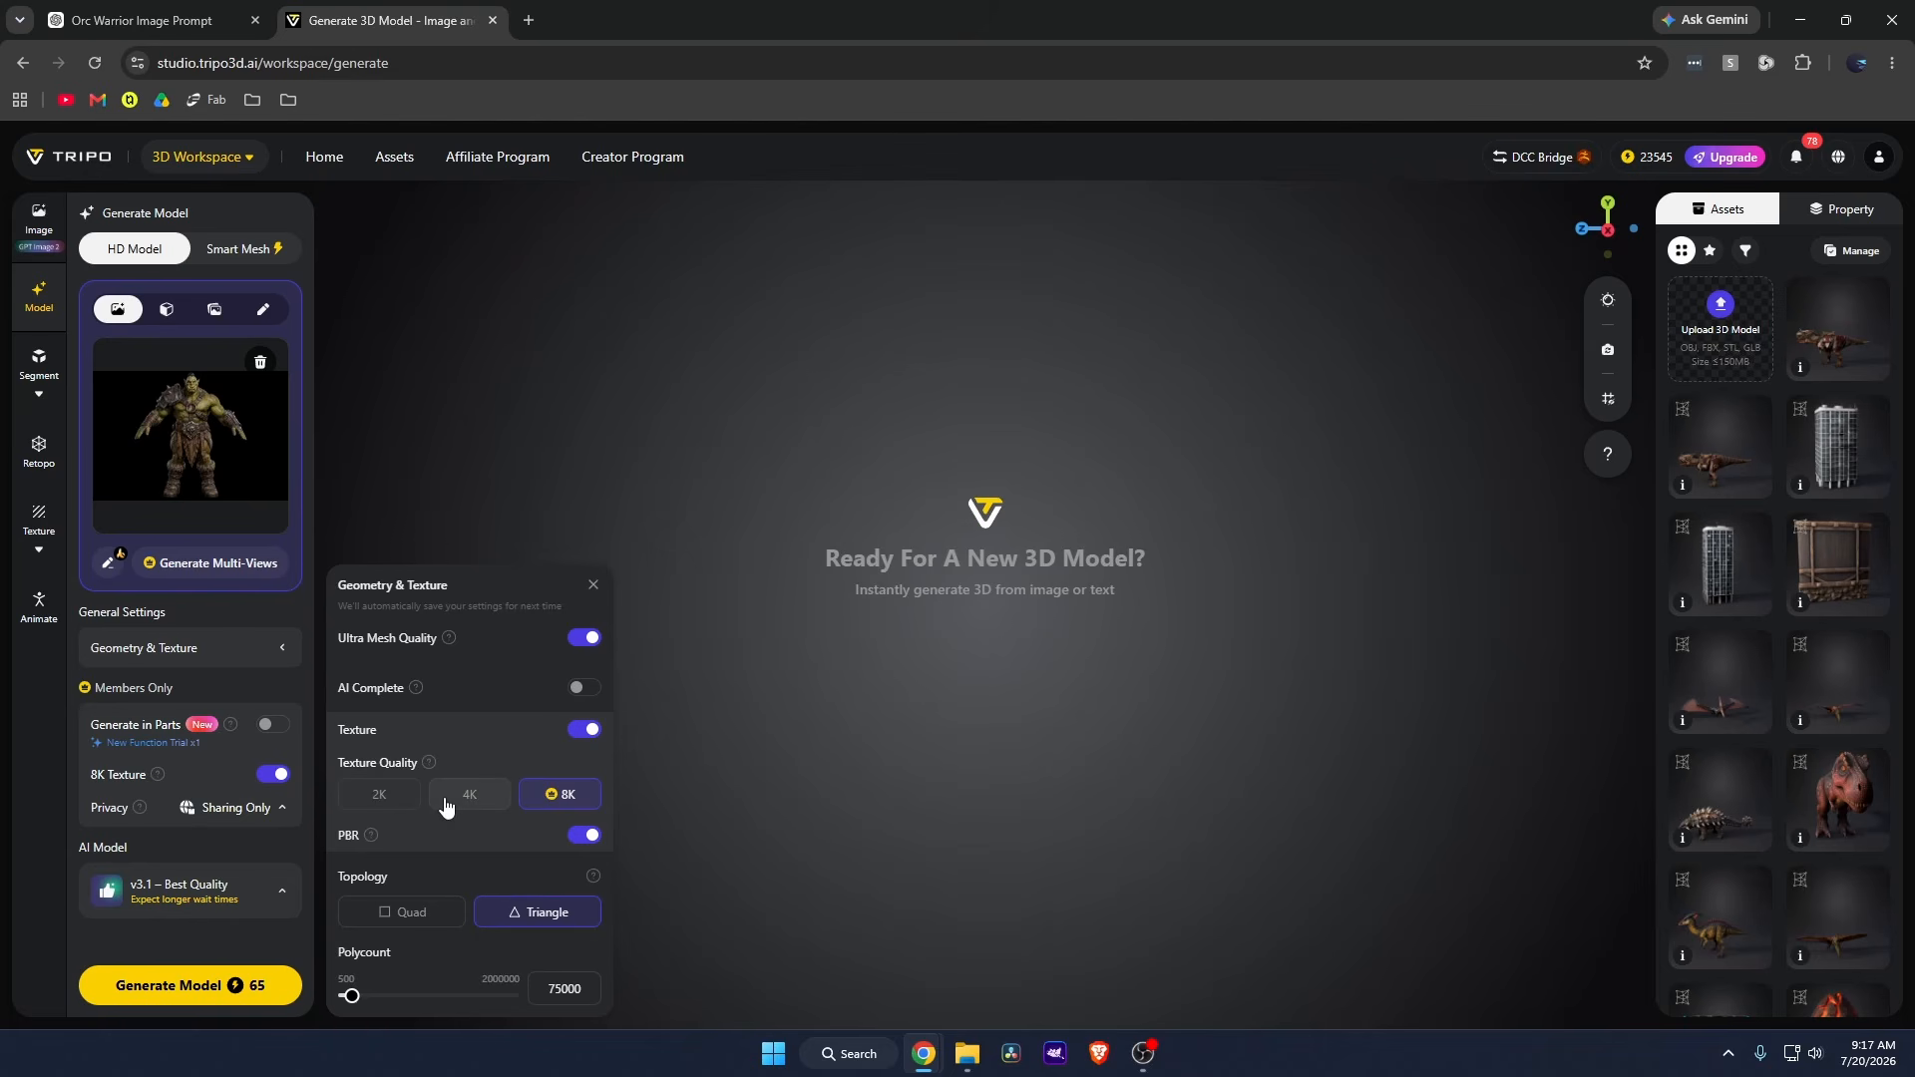
{"action": "mouse_move", "coordinate": [426, 763]}
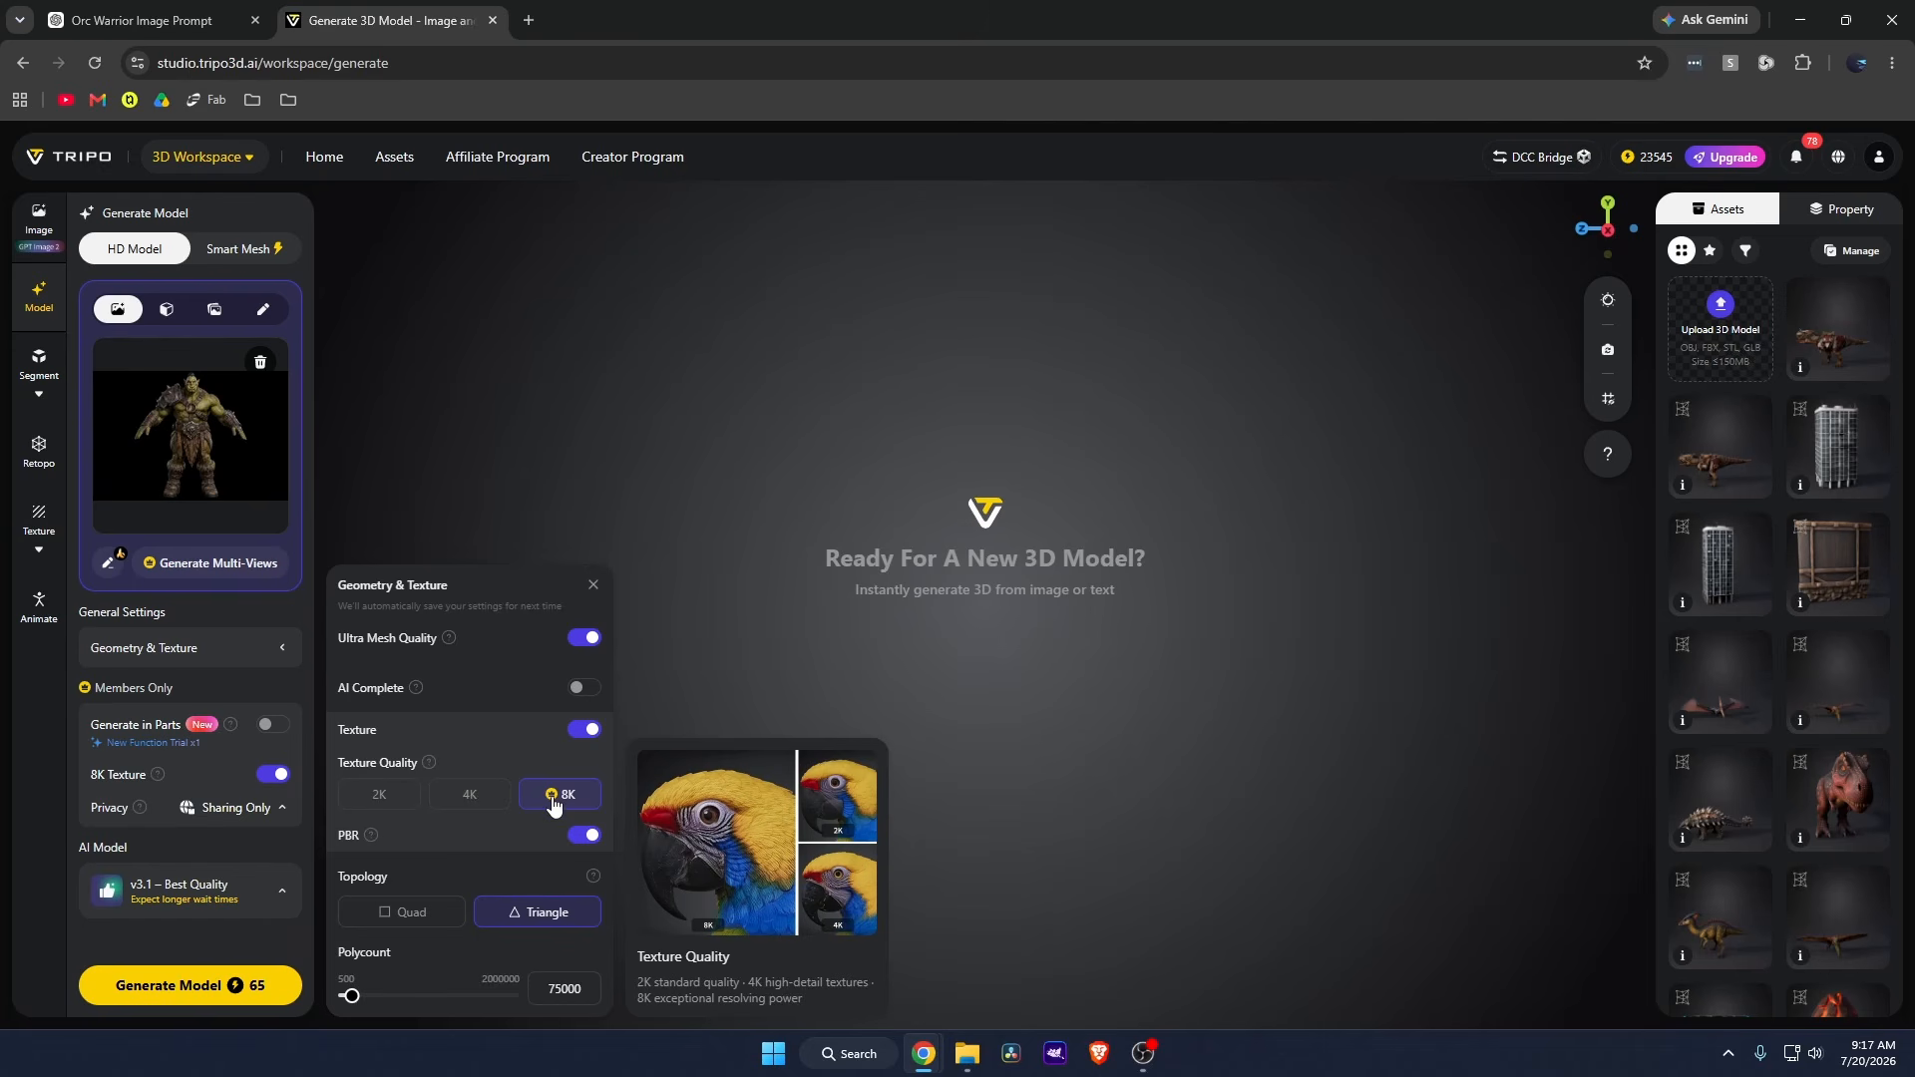
{"action": "left_click", "coordinate": [220, 656]}
Keep v3.1 – Best Quality as the AI model and generate the orc model.
{"action": "mouse_move", "coordinate": [185, 894]}
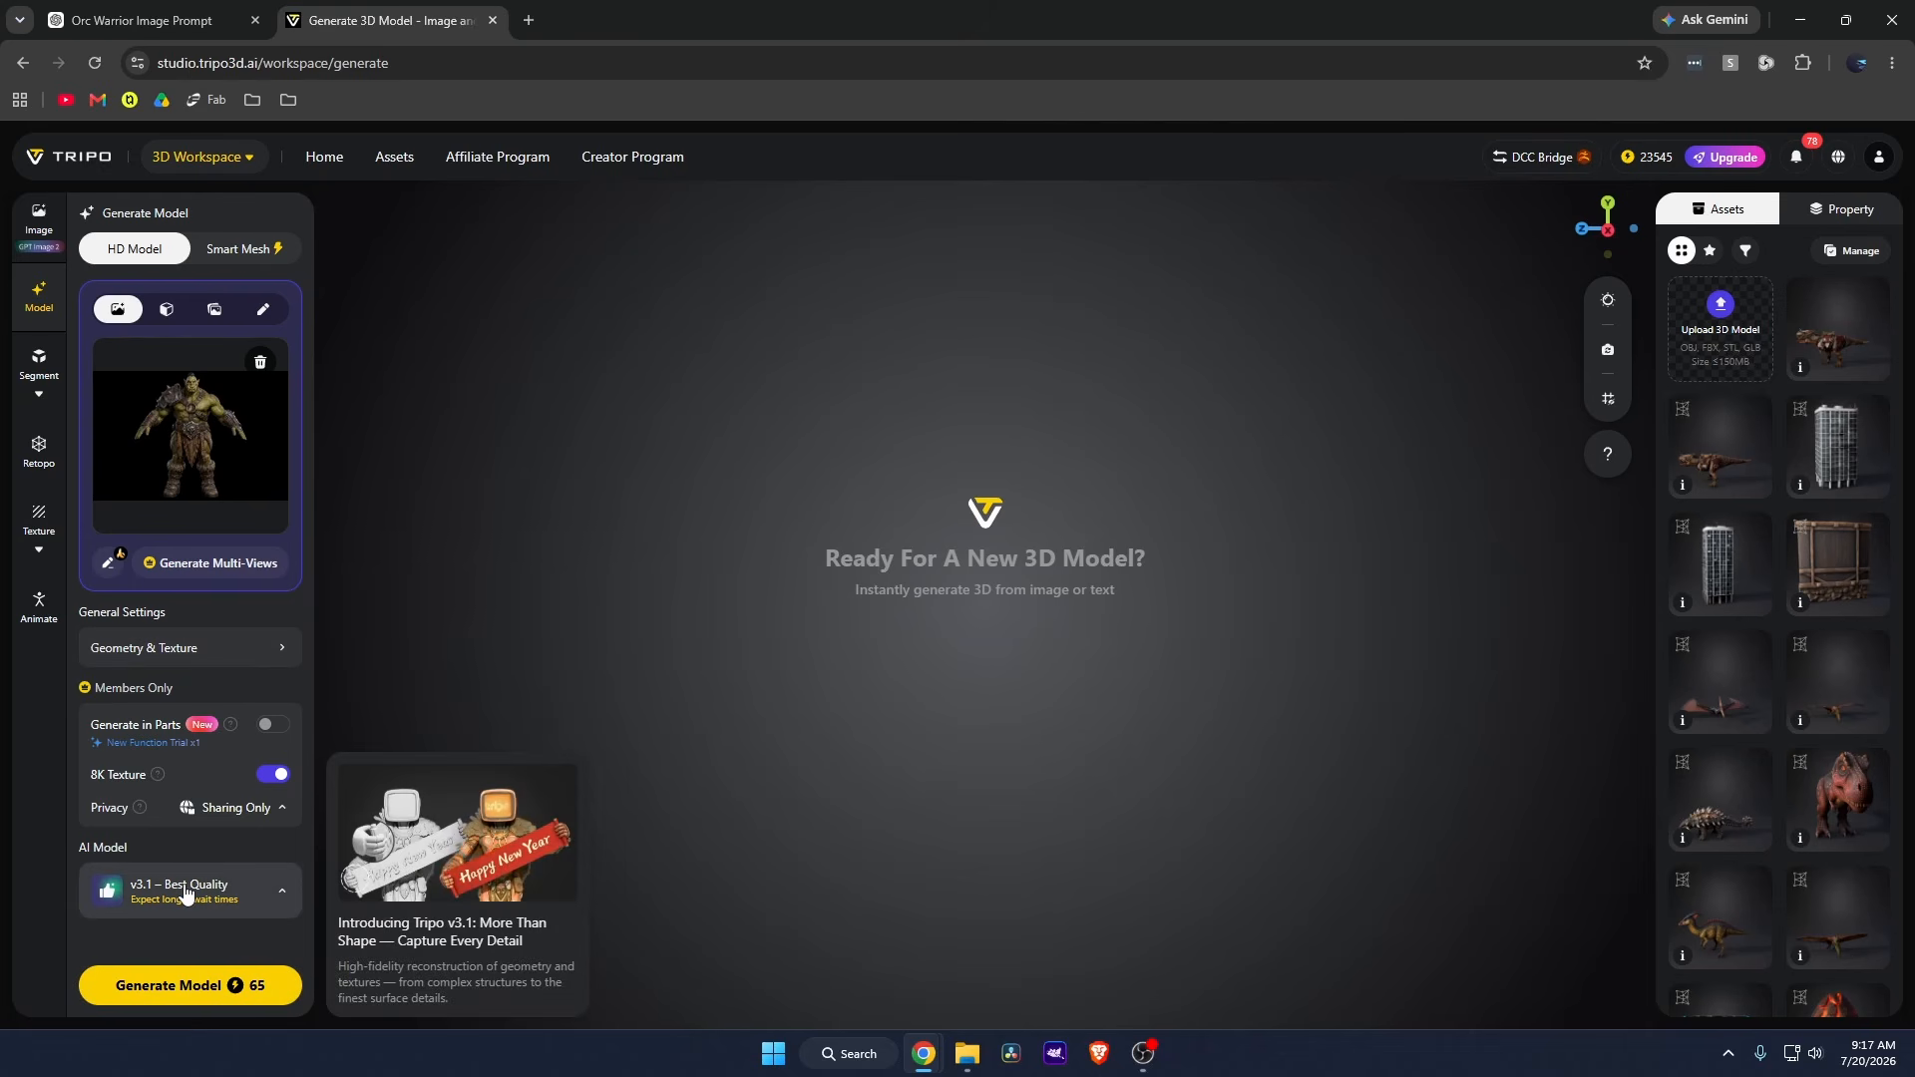
{"action": "left_click", "coordinate": [185, 890]}
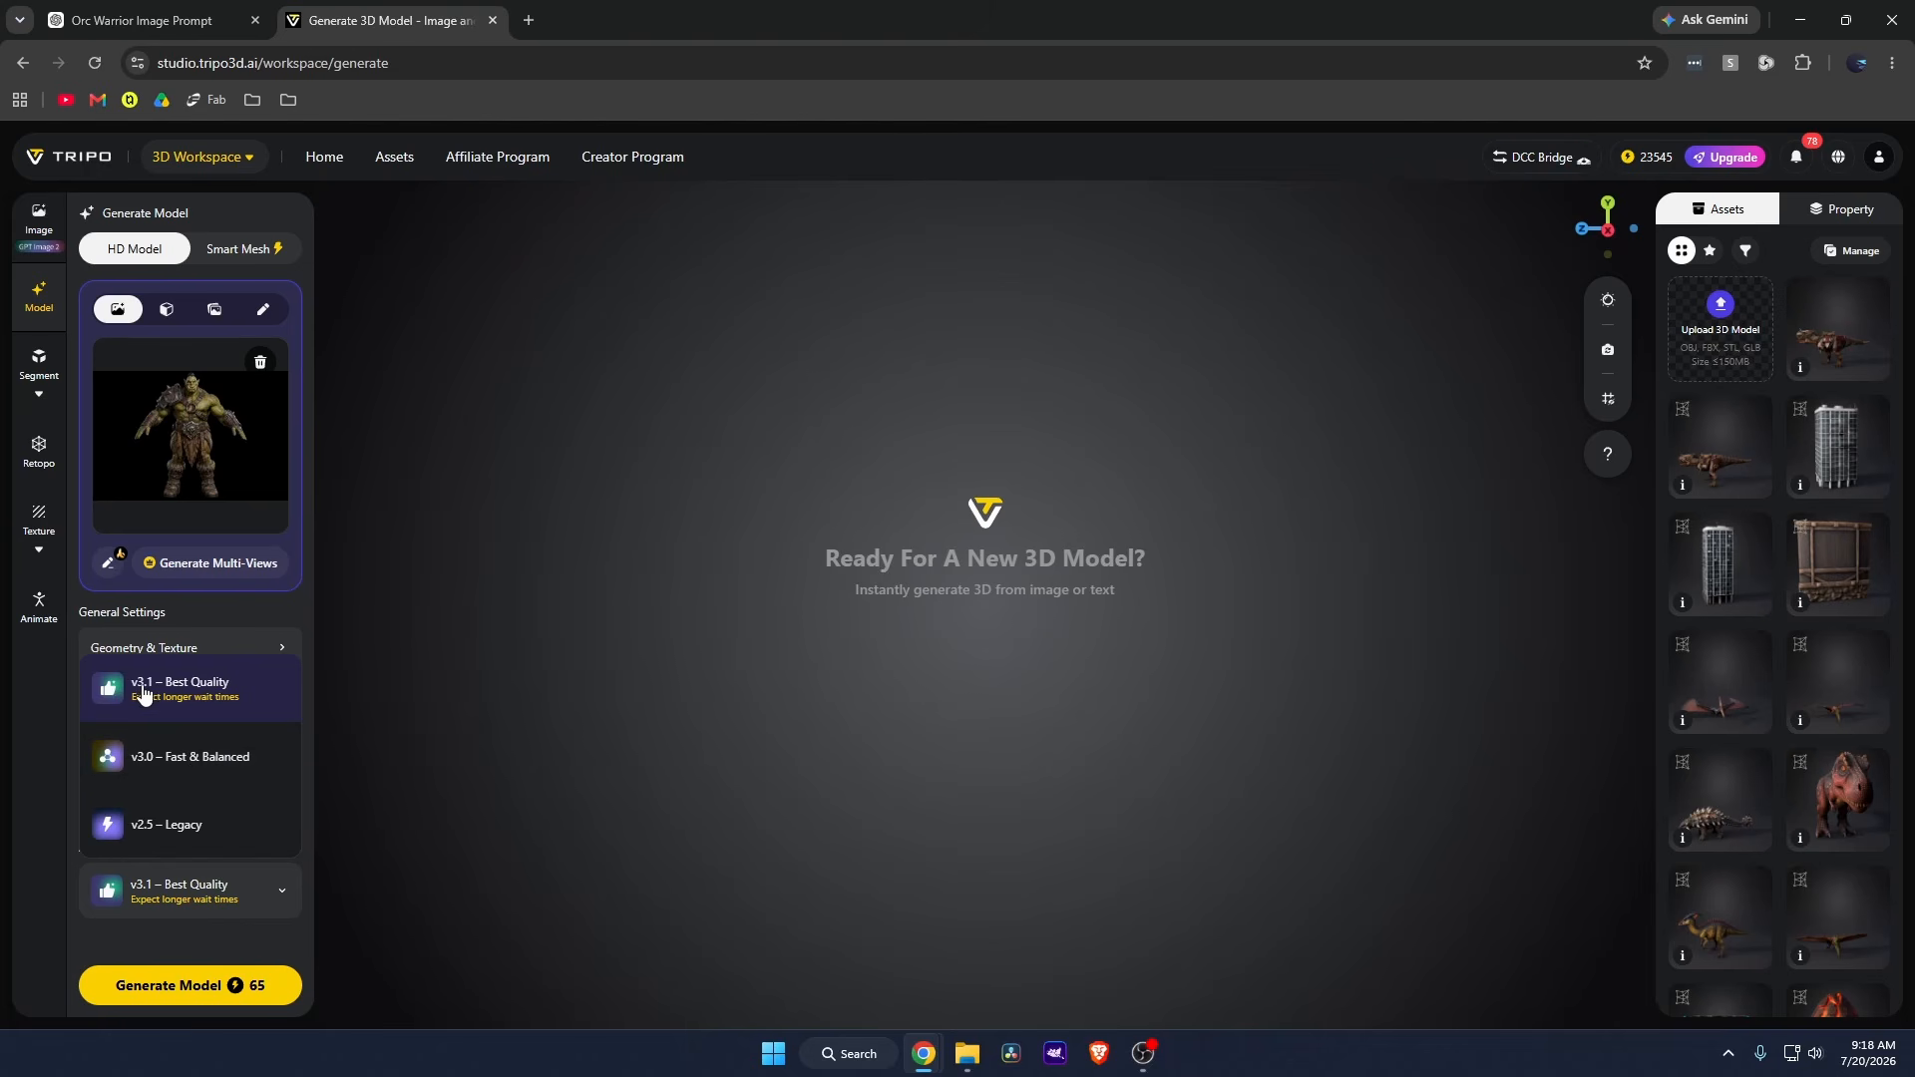
{"action": "left_click", "coordinate": [258, 875]}
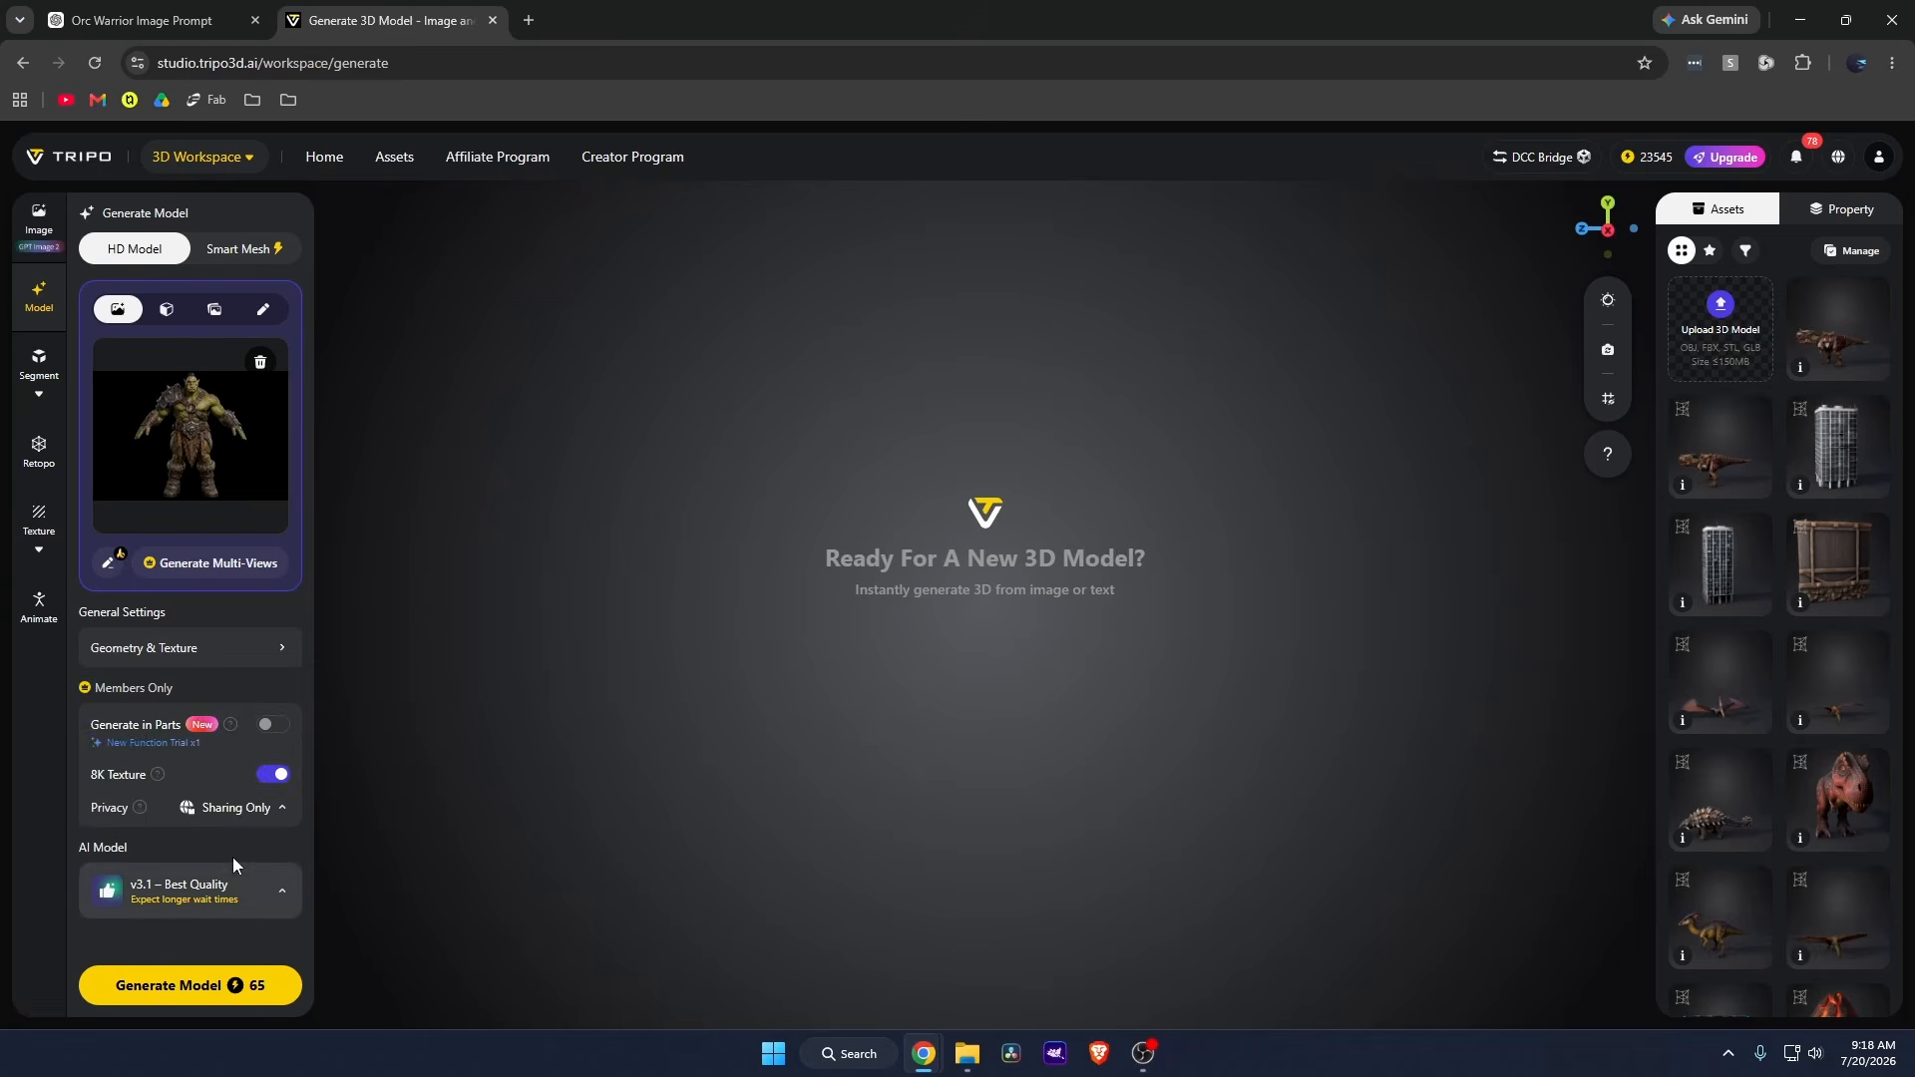
{"action": "left_click", "coordinate": [196, 985]}
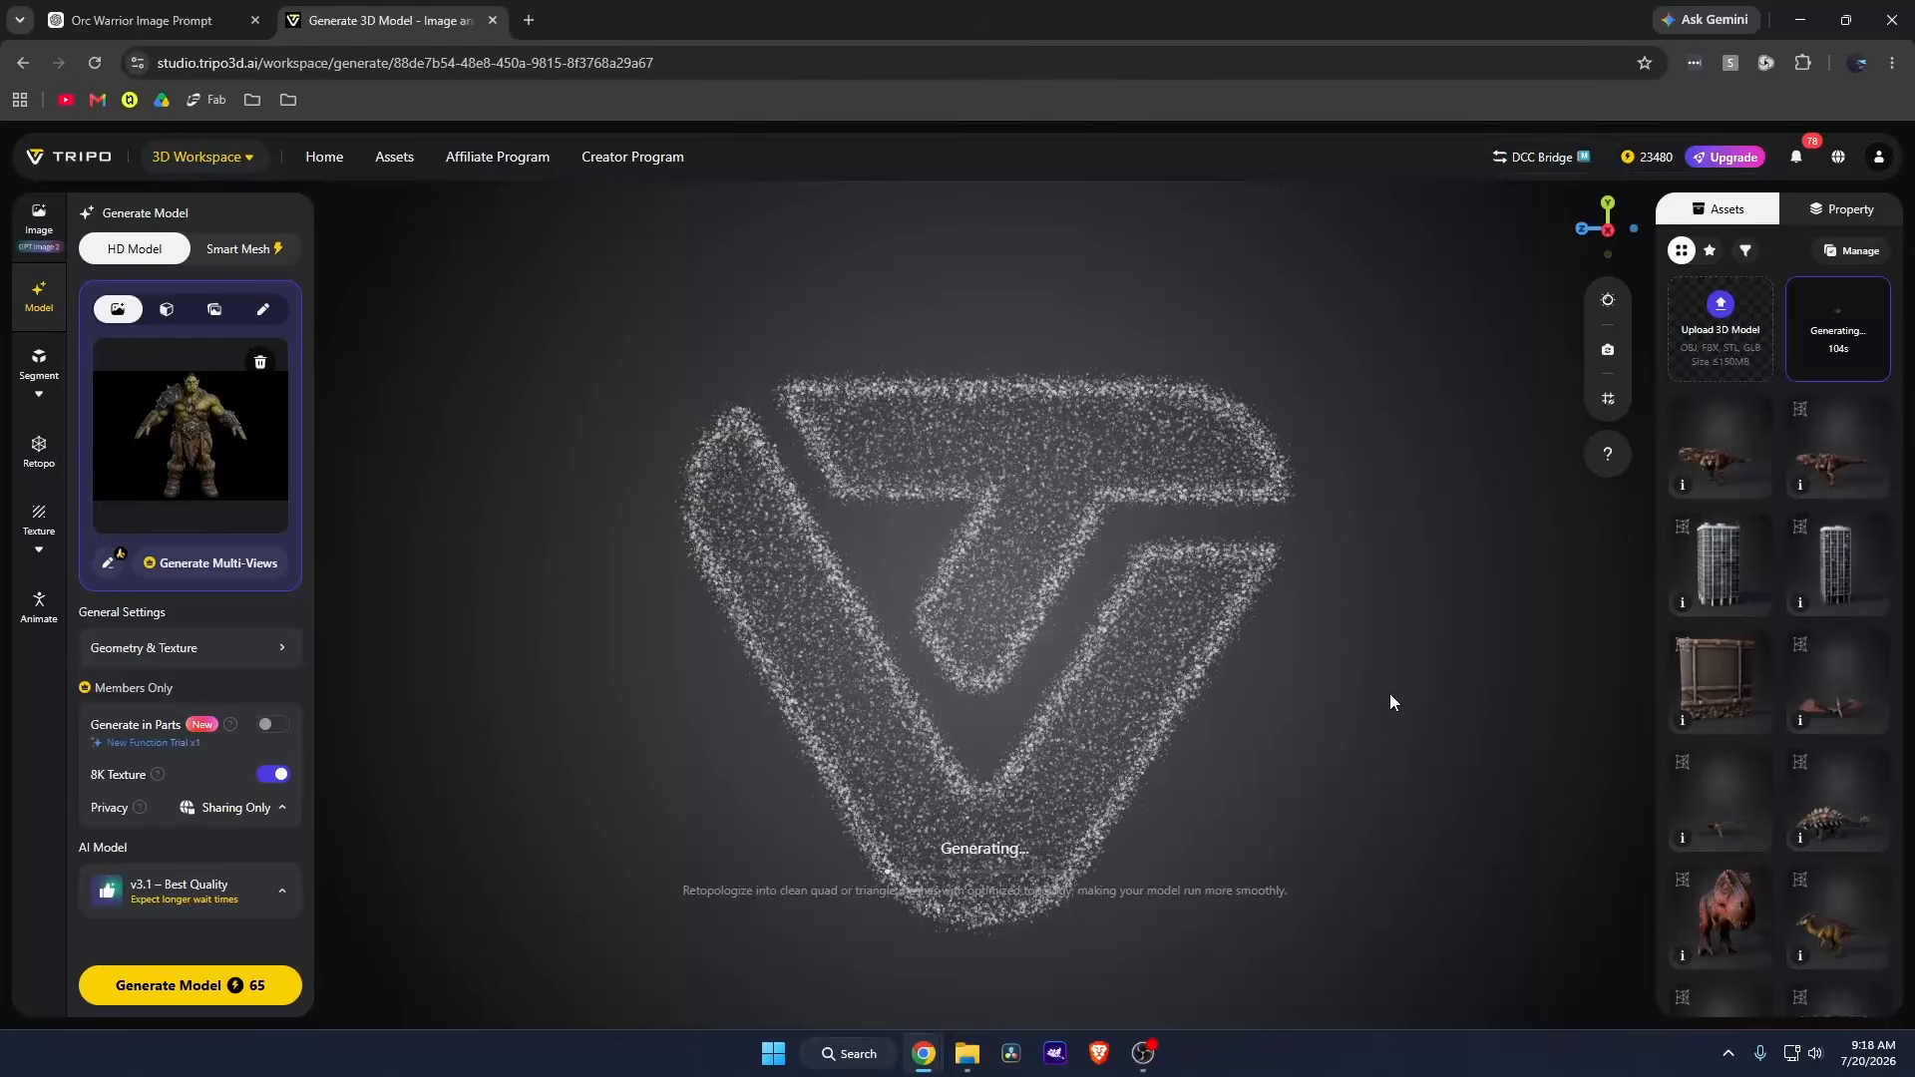
{"action": "mouse_move", "coordinate": [196, 907]}
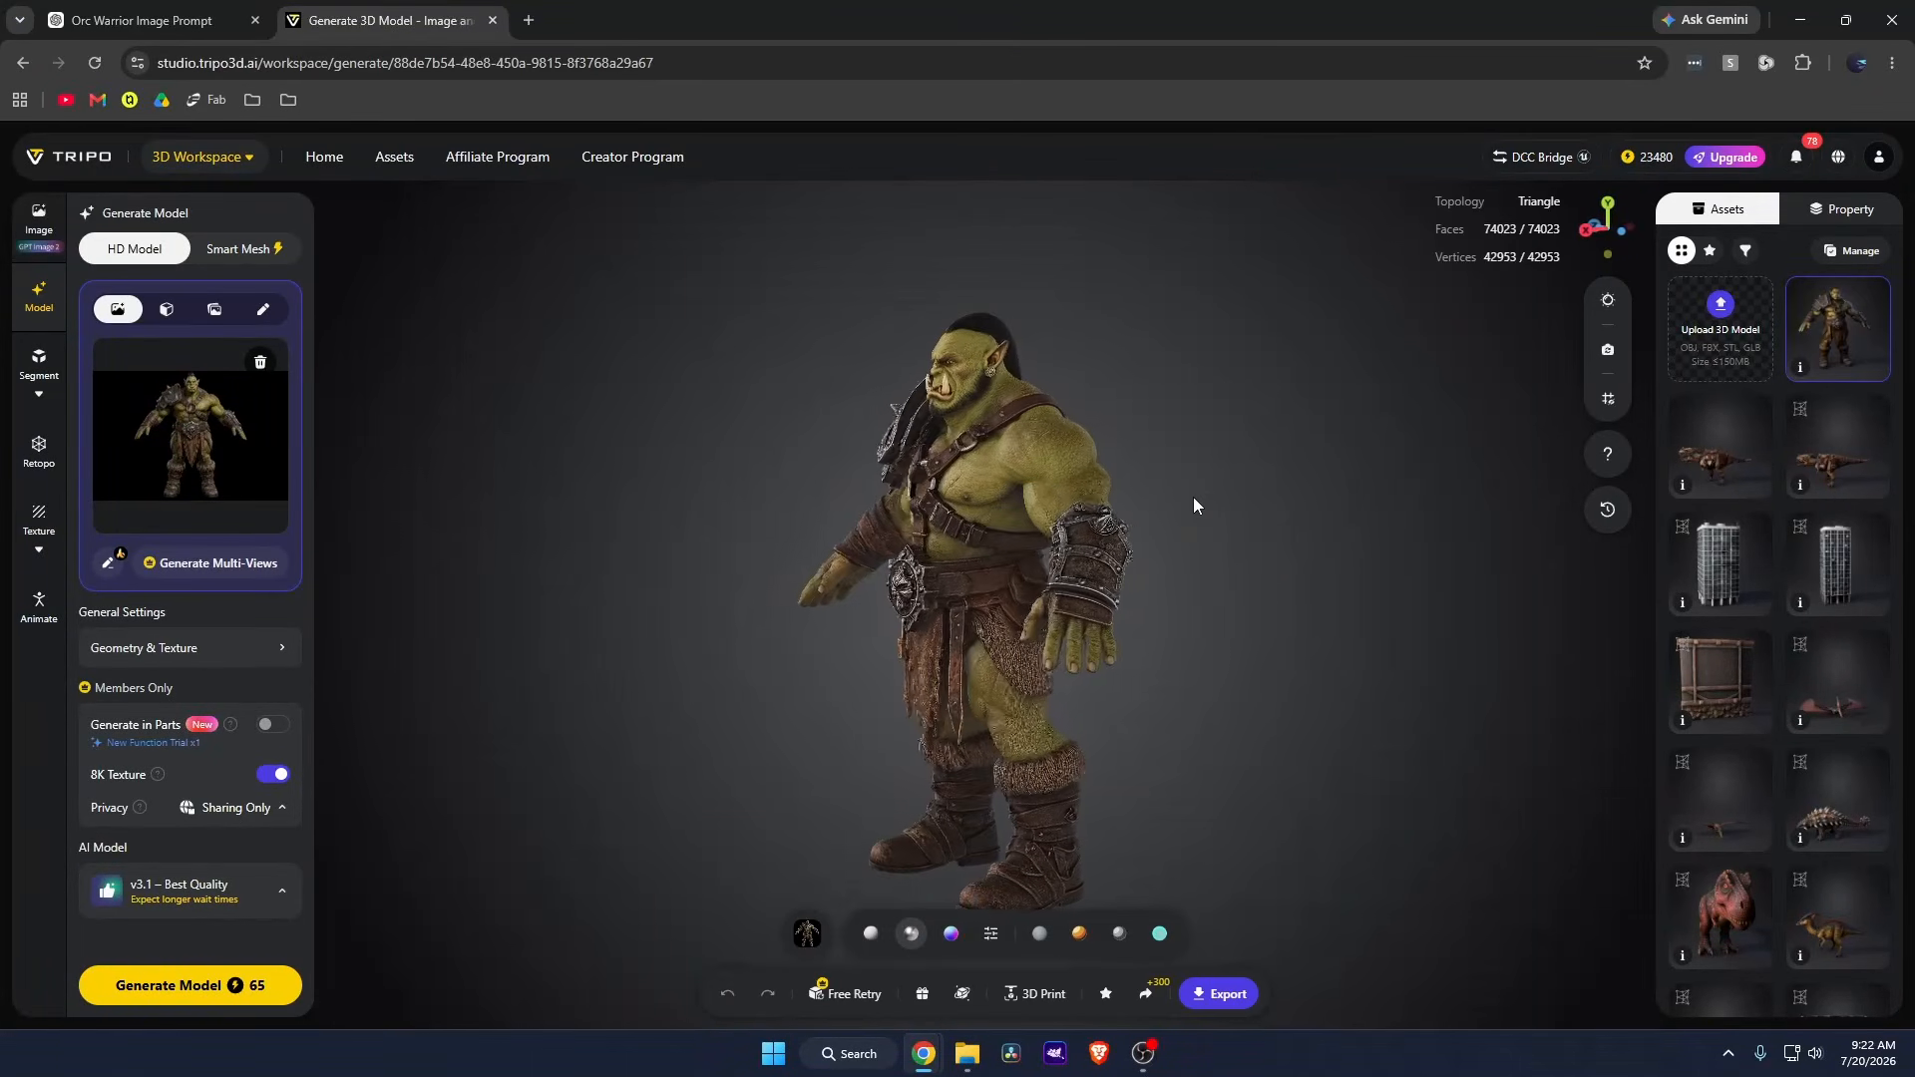
Inspect the textured orc model up close and from several angles.
{"action": "mouse_move", "coordinate": [1193, 497]}
{"action": "left_mouse_down"}
{"action": "mouse_move", "coordinate": [1062, 501]}
{"action": "mouse_move", "coordinate": [1222, 505]}
{"action": "left_mouse_up"}
{"action": "scroll", "coordinate": [1227, 446], "scroll_direction": "up", "scroll_amount": 5}
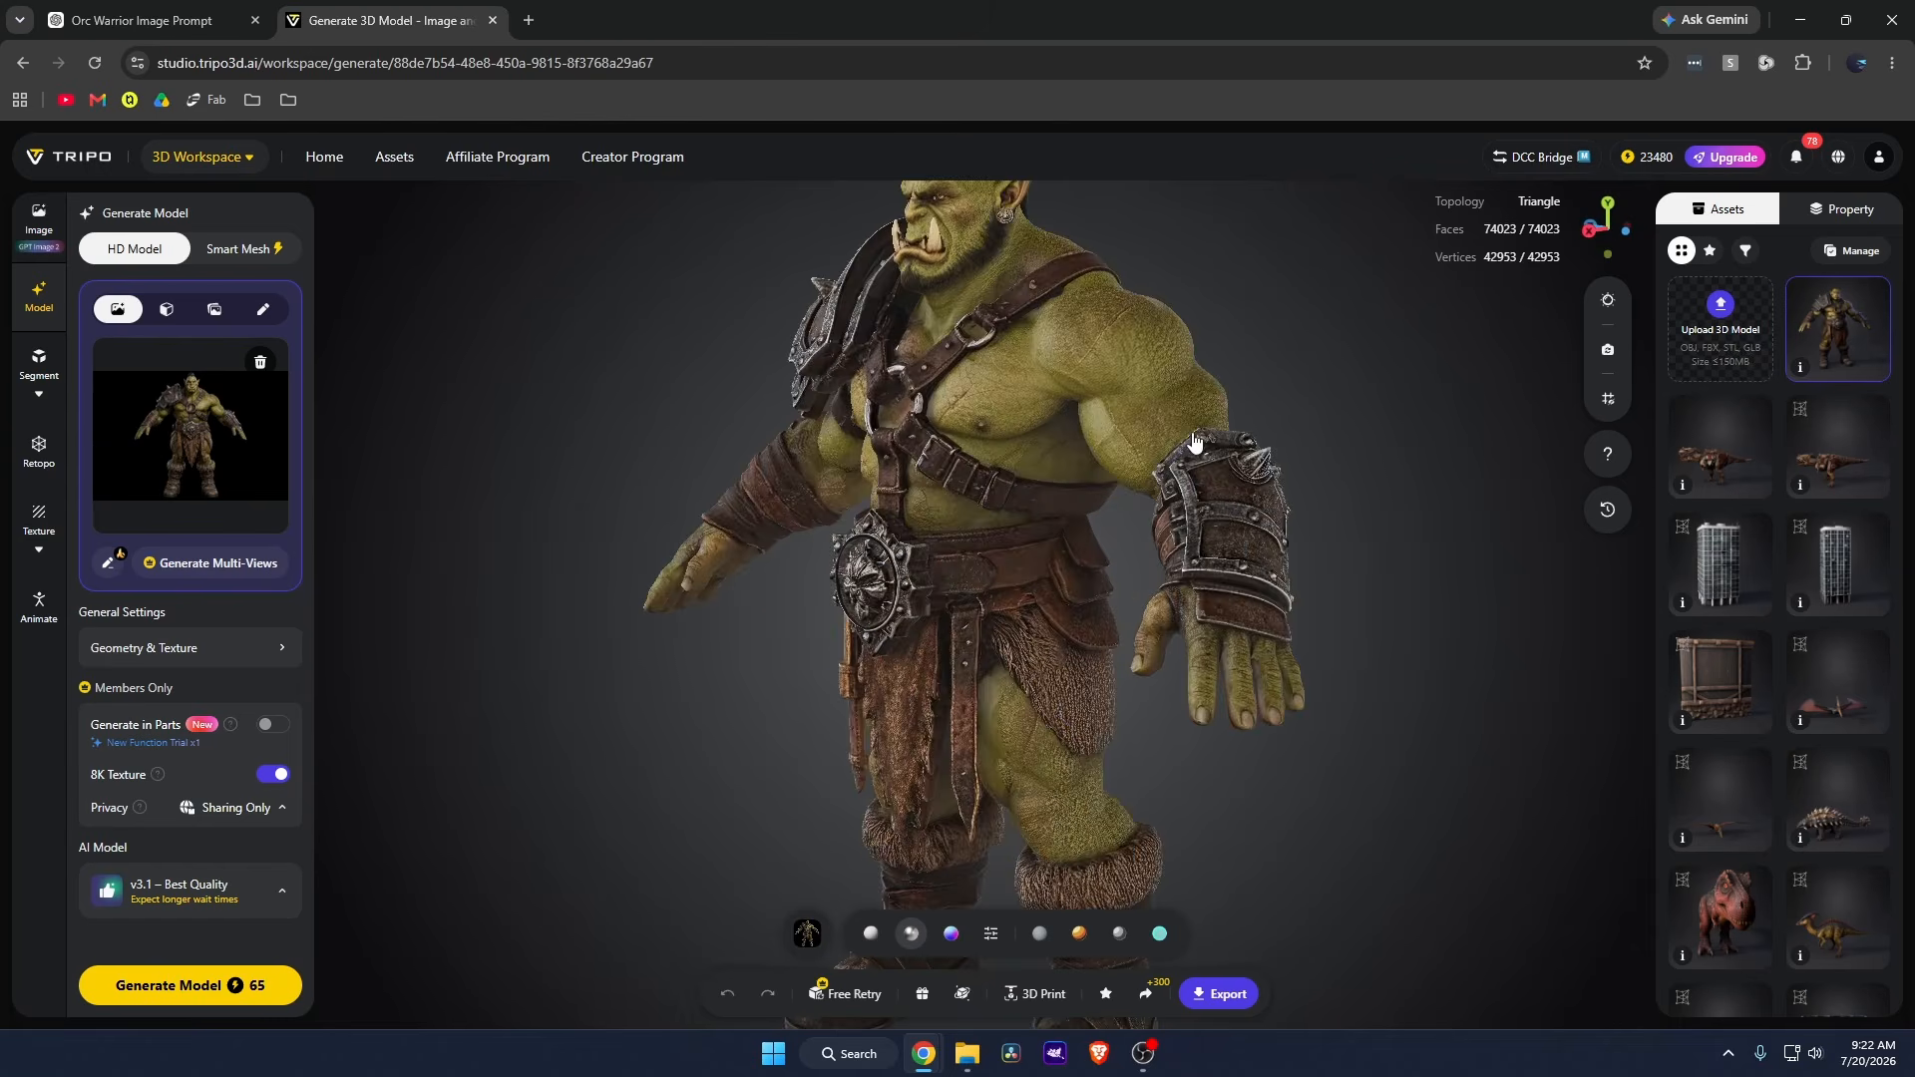
{"action": "left_click_drag", "start_coordinate": [1224, 439], "coordinate": [1307, 421]}
{"action": "scroll", "coordinate": [1297, 426], "scroll_direction": "down", "scroll_amount": 4}
{"action": "left_click_drag", "start_coordinate": [1111, 349], "coordinate": [1022, 367]}
{"action": "left_click_drag", "start_coordinate": [1279, 338], "coordinate": [1234, 342]}
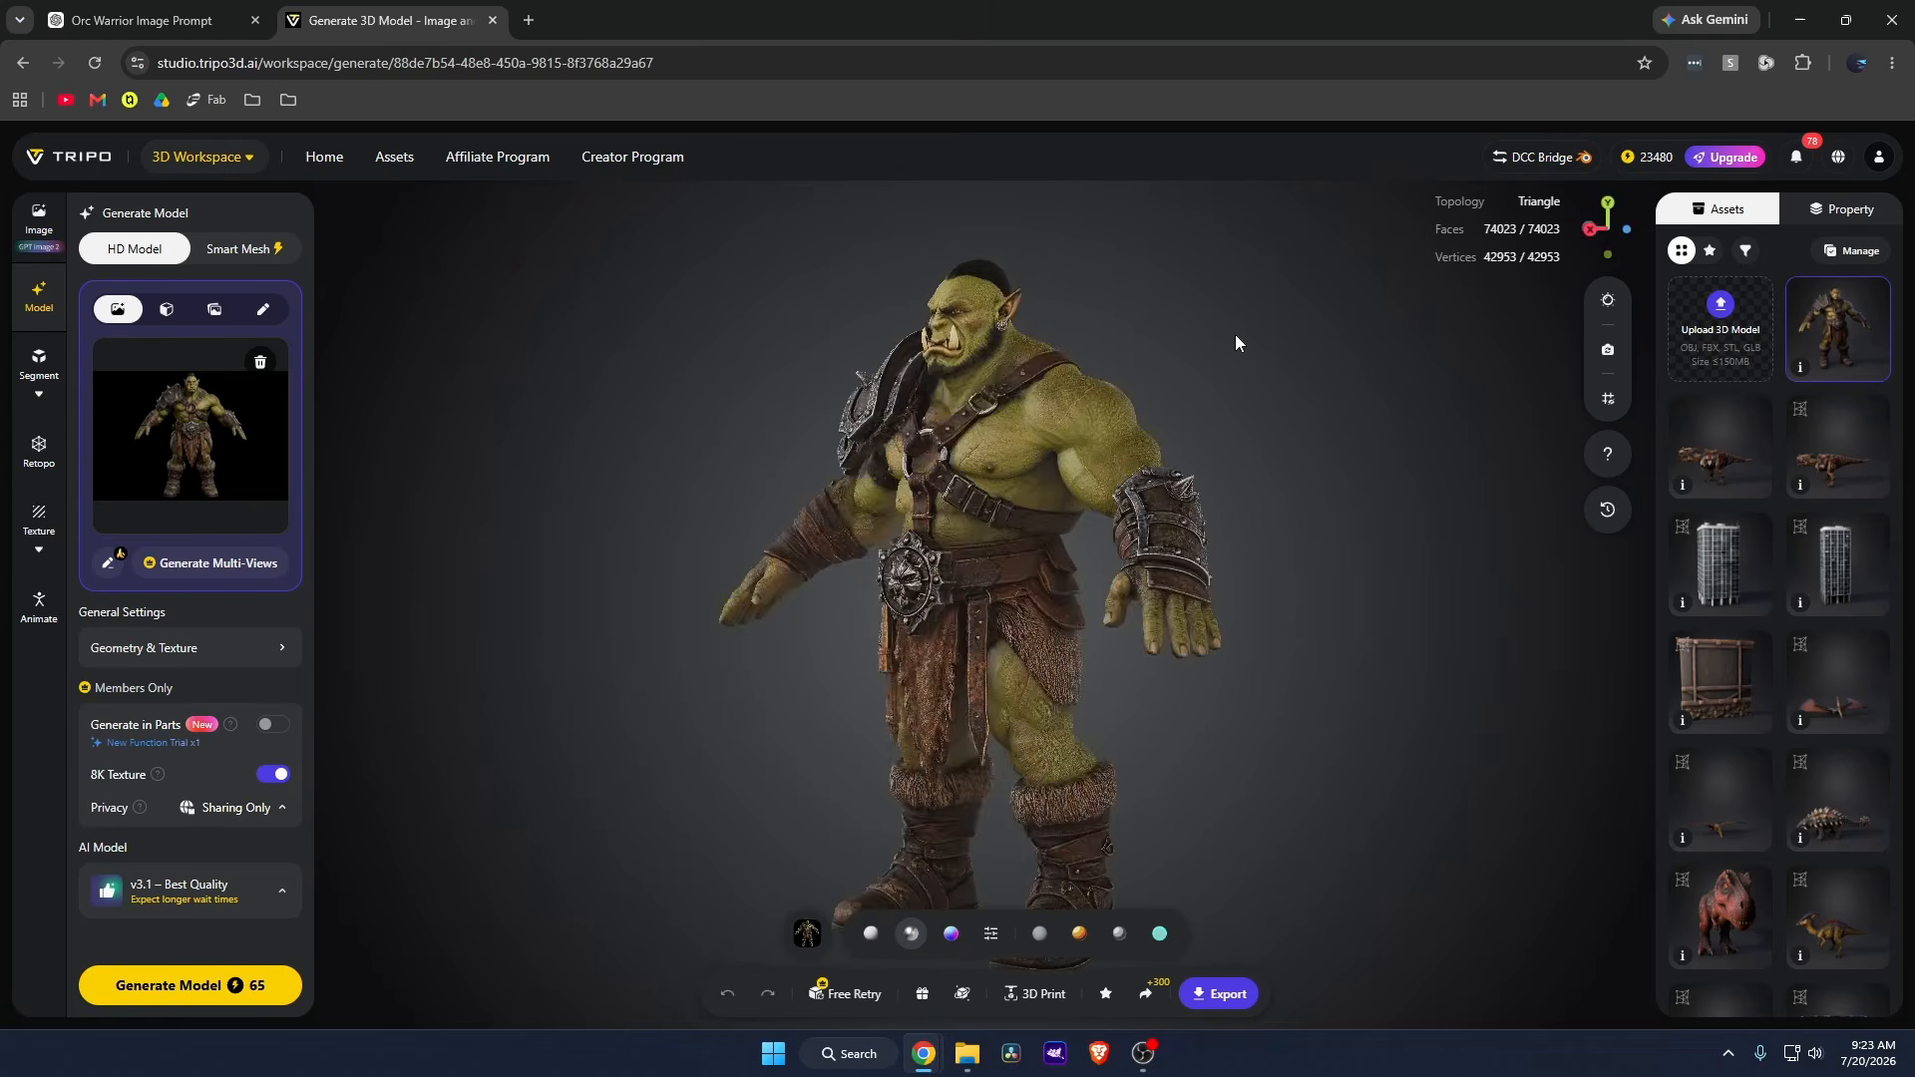
Examine the orc's geometry in untextured, textured and normal shading.
{"action": "left_click", "coordinate": [872, 935]}
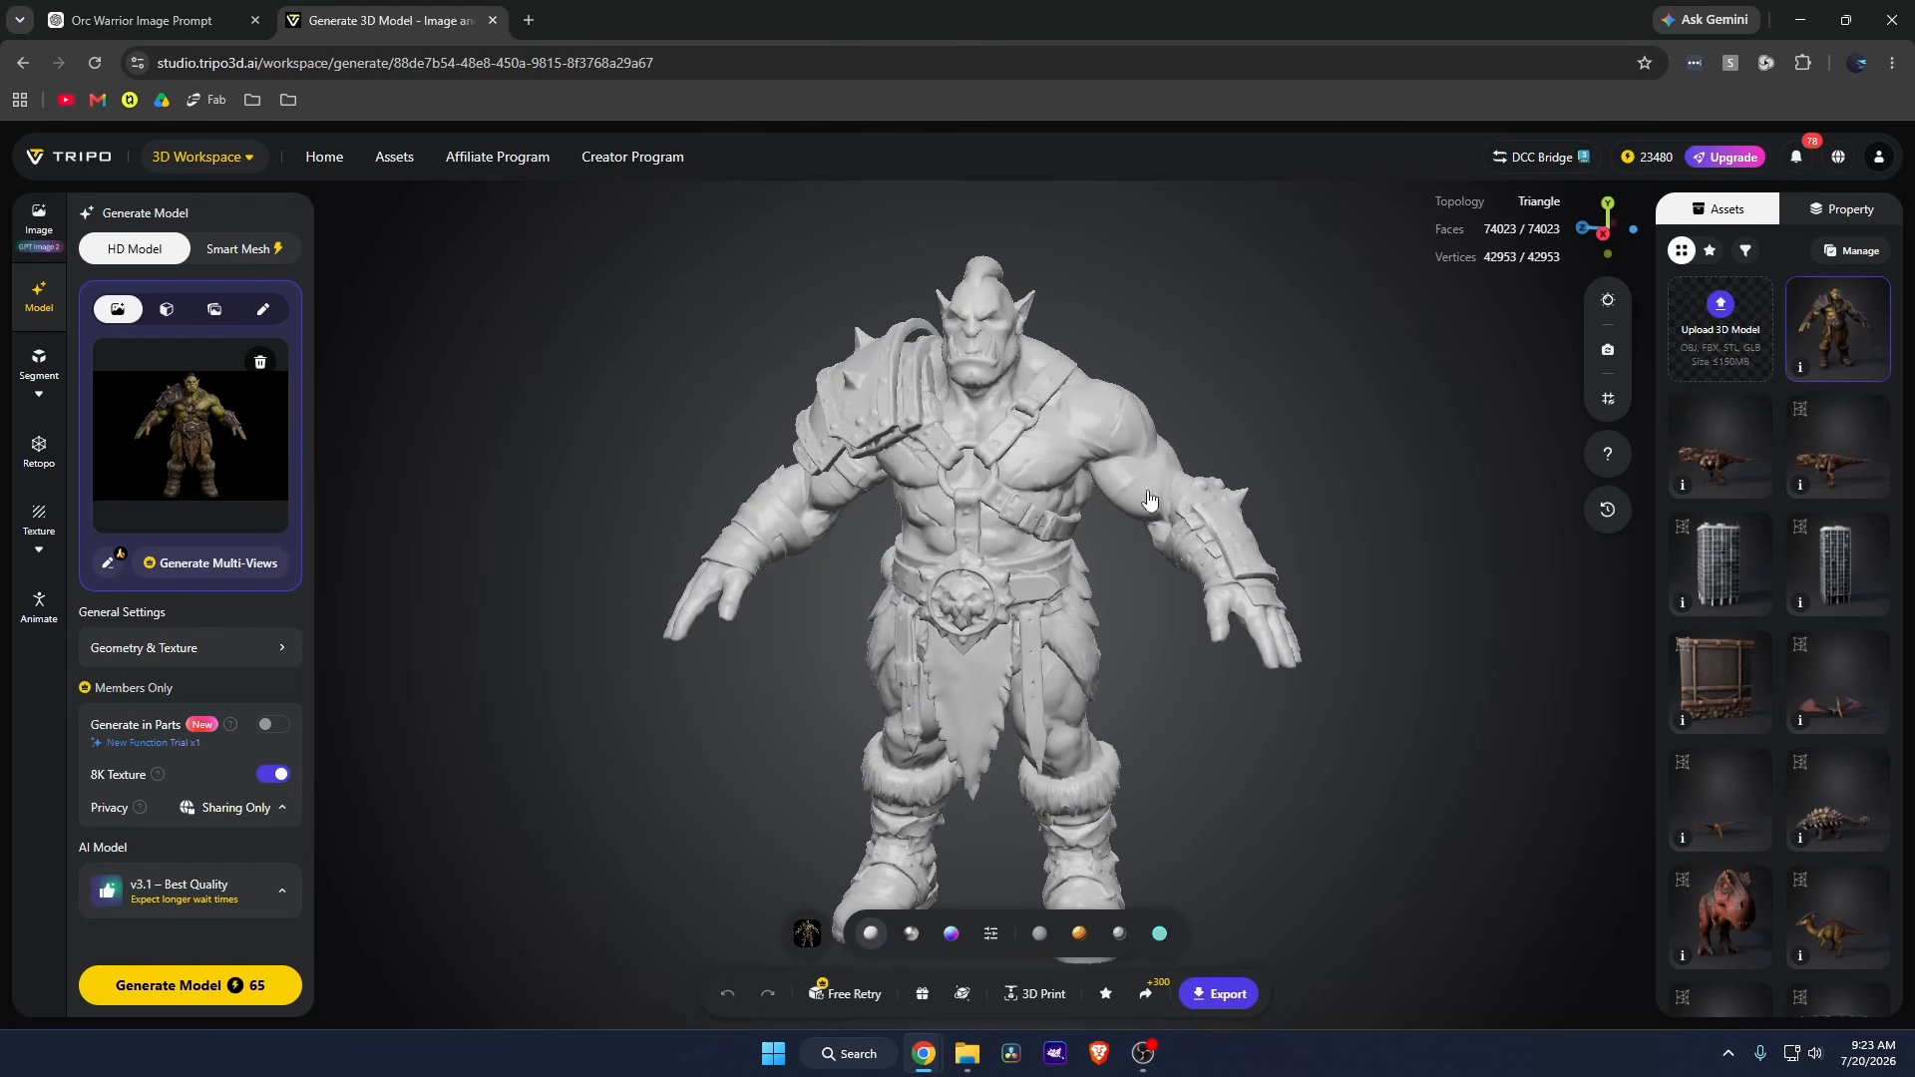
{"action": "scroll", "coordinate": [896, 481], "scroll_direction": "up", "scroll_amount": 5}
{"action": "left_click_drag", "start_coordinate": [895, 481], "coordinate": [938, 484]}
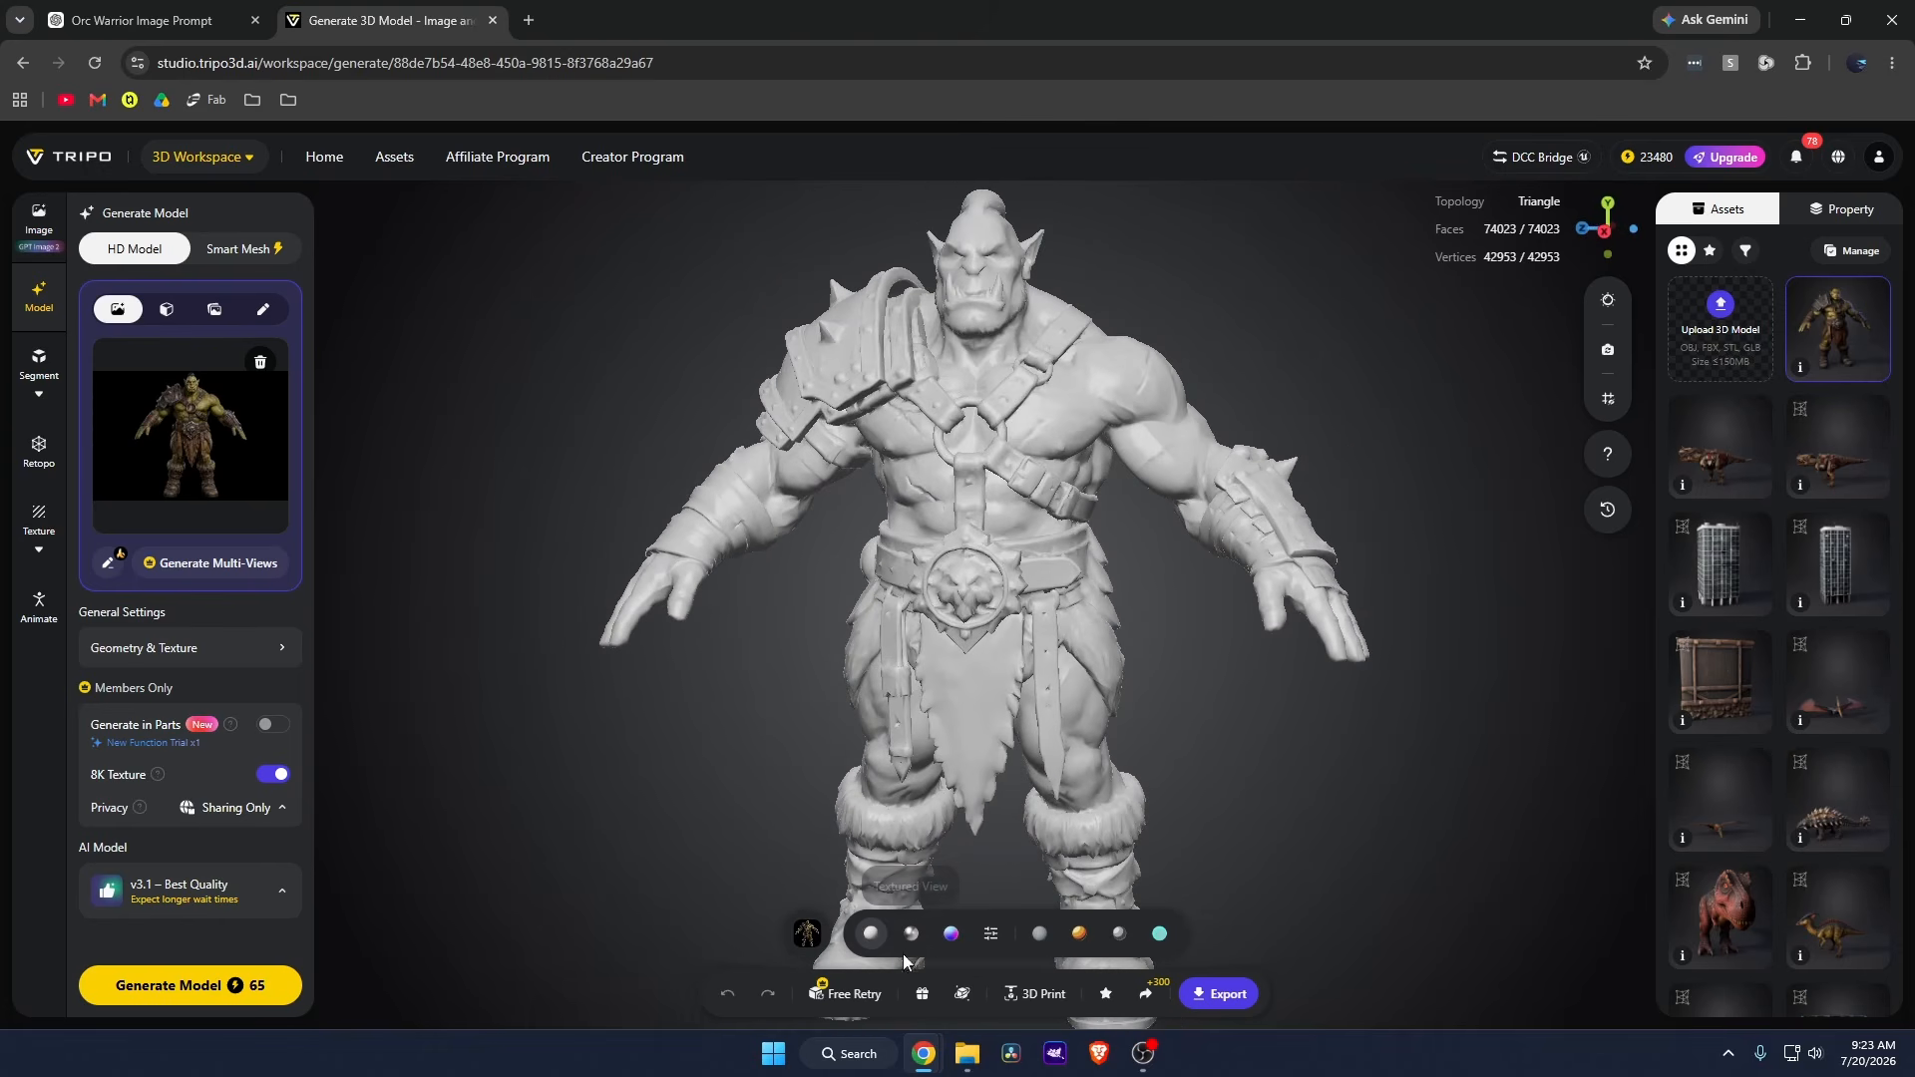
{"action": "left_click", "coordinate": [910, 934]}
{"action": "left_click", "coordinate": [951, 933]}
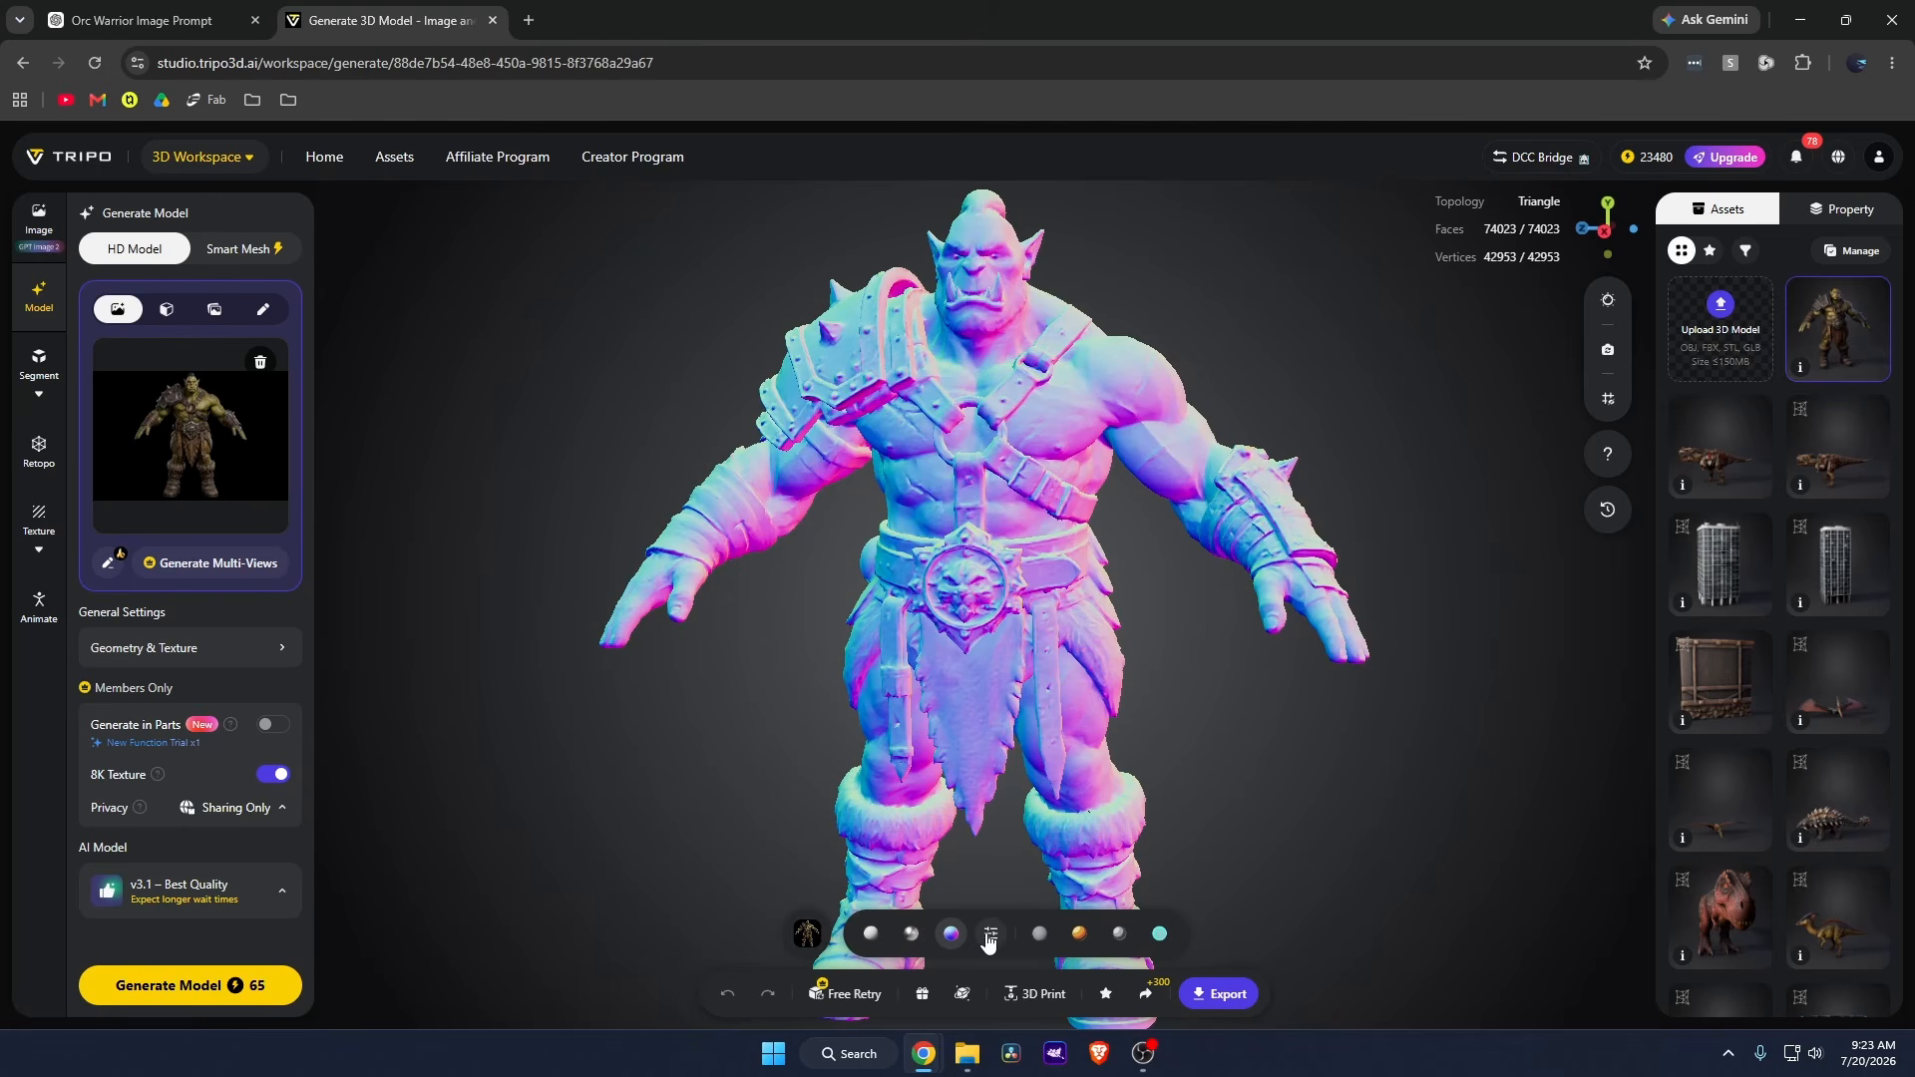
Inspect the orc's base color texture and return to the lit textured display.
{"action": "left_click", "coordinate": [247, 653]}
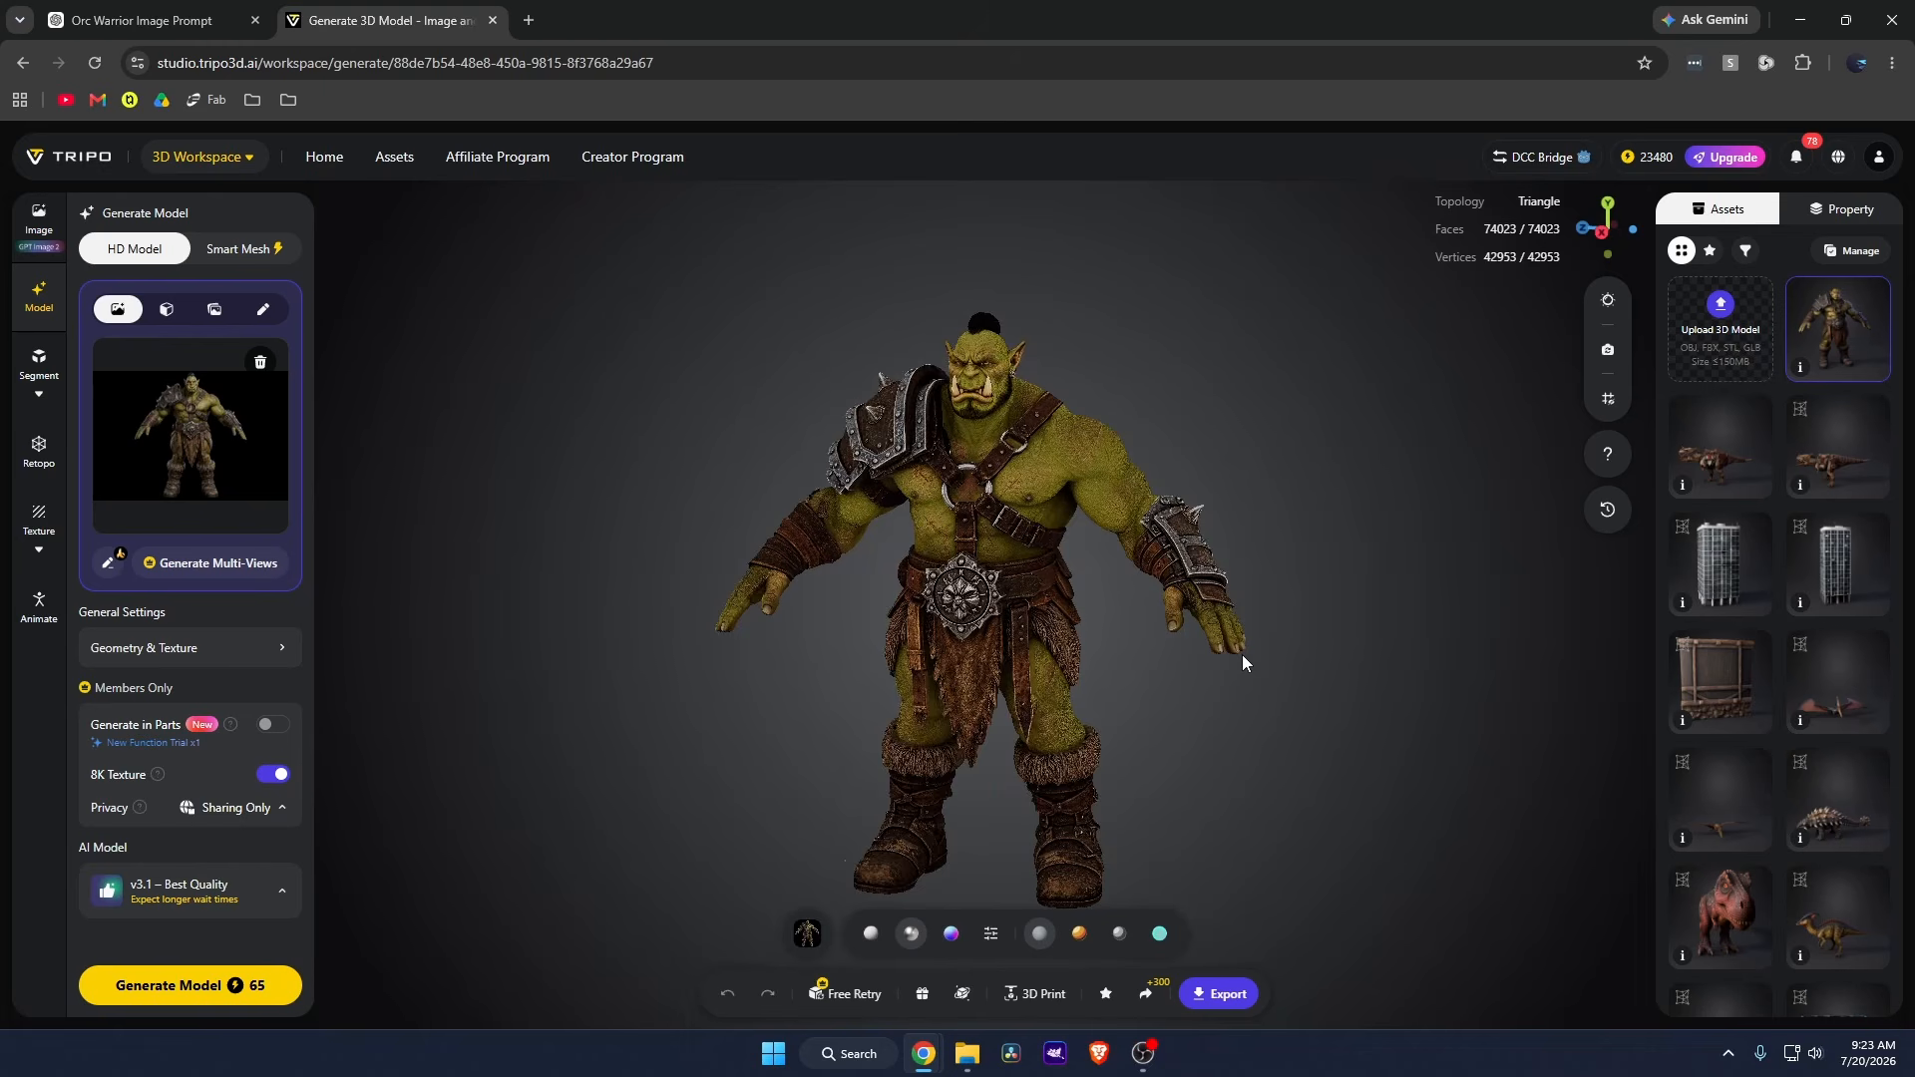
{"action": "scroll", "coordinate": [1241, 654], "scroll_direction": "up", "scroll_amount": 3}
{"action": "scroll", "coordinate": [1229, 651], "scroll_direction": "down", "scroll_amount": 3}
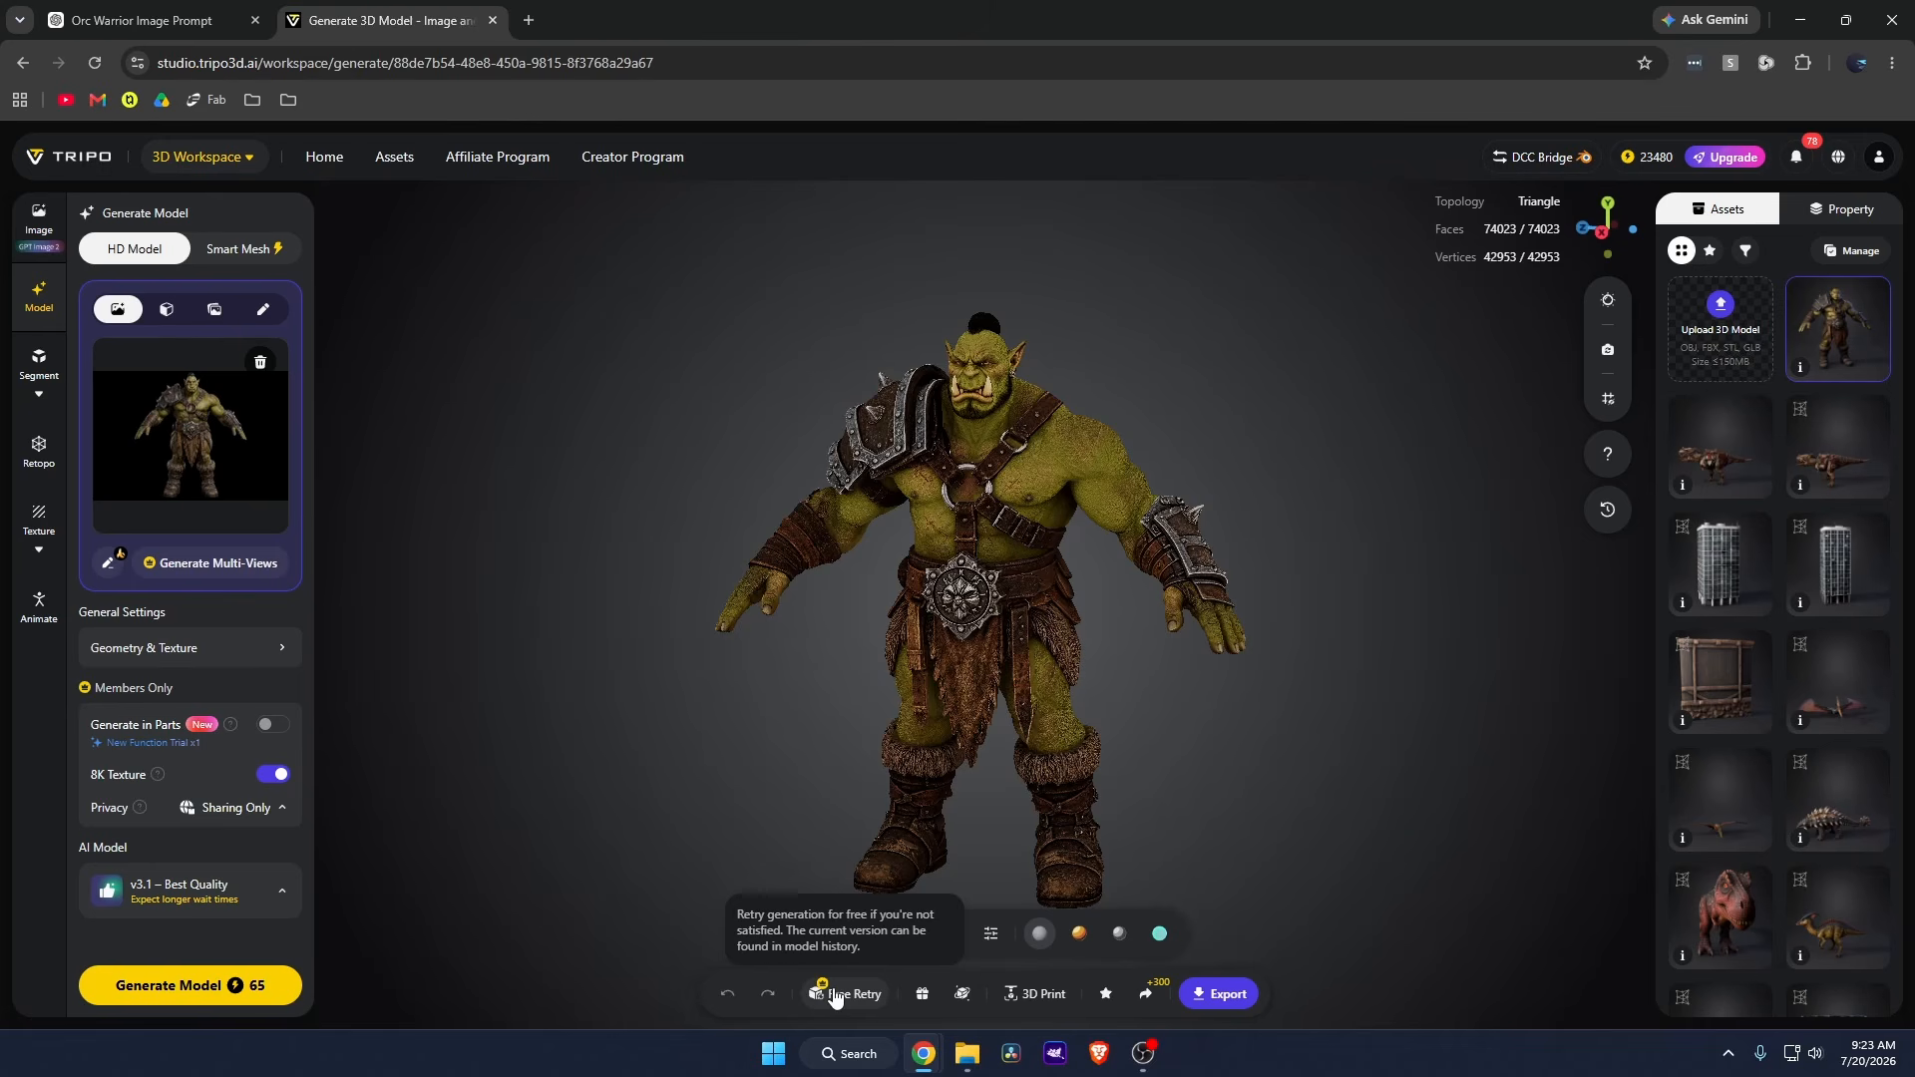
{"action": "left_click_drag", "start_coordinate": [1167, 684], "coordinate": [1314, 662]}
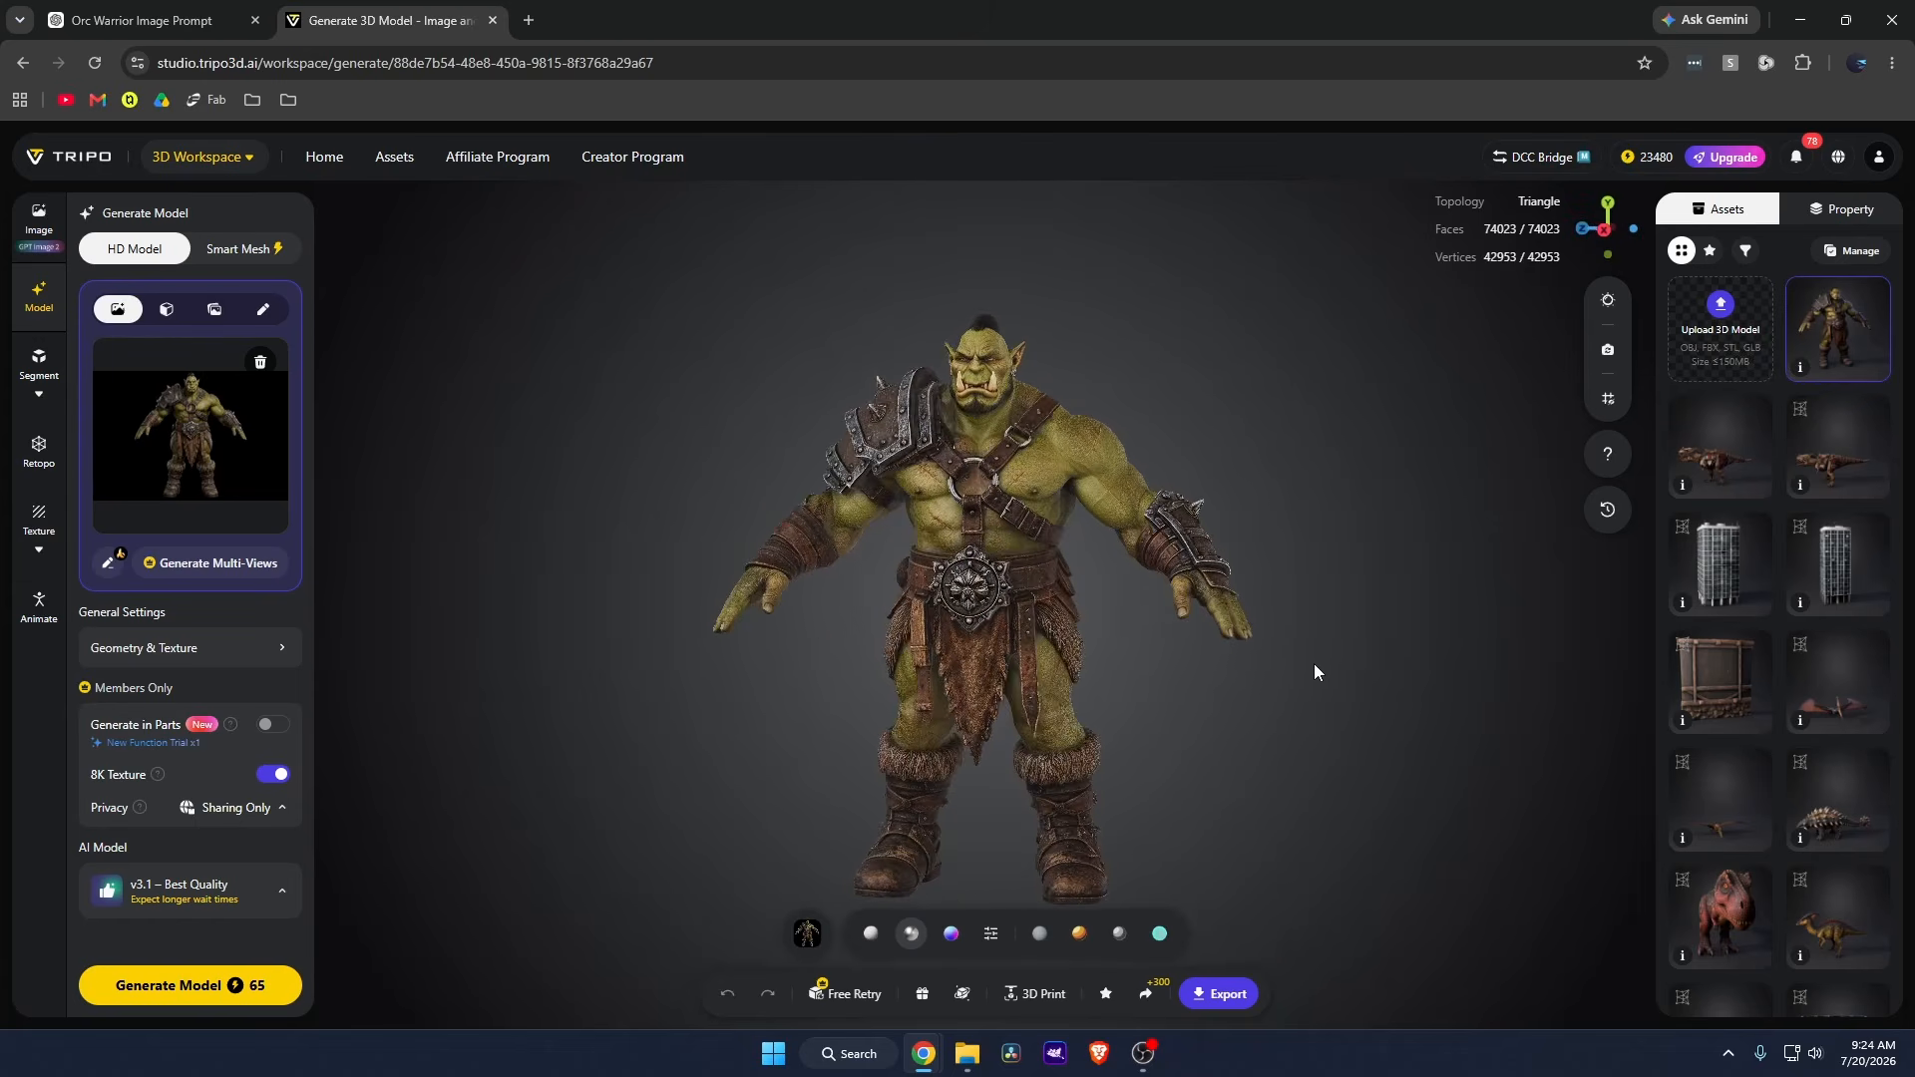
Export the model as an FBX for Blender with 8k textures, under the file name "orc warrior 3d model".
{"action": "left_click", "coordinate": [1232, 993]}
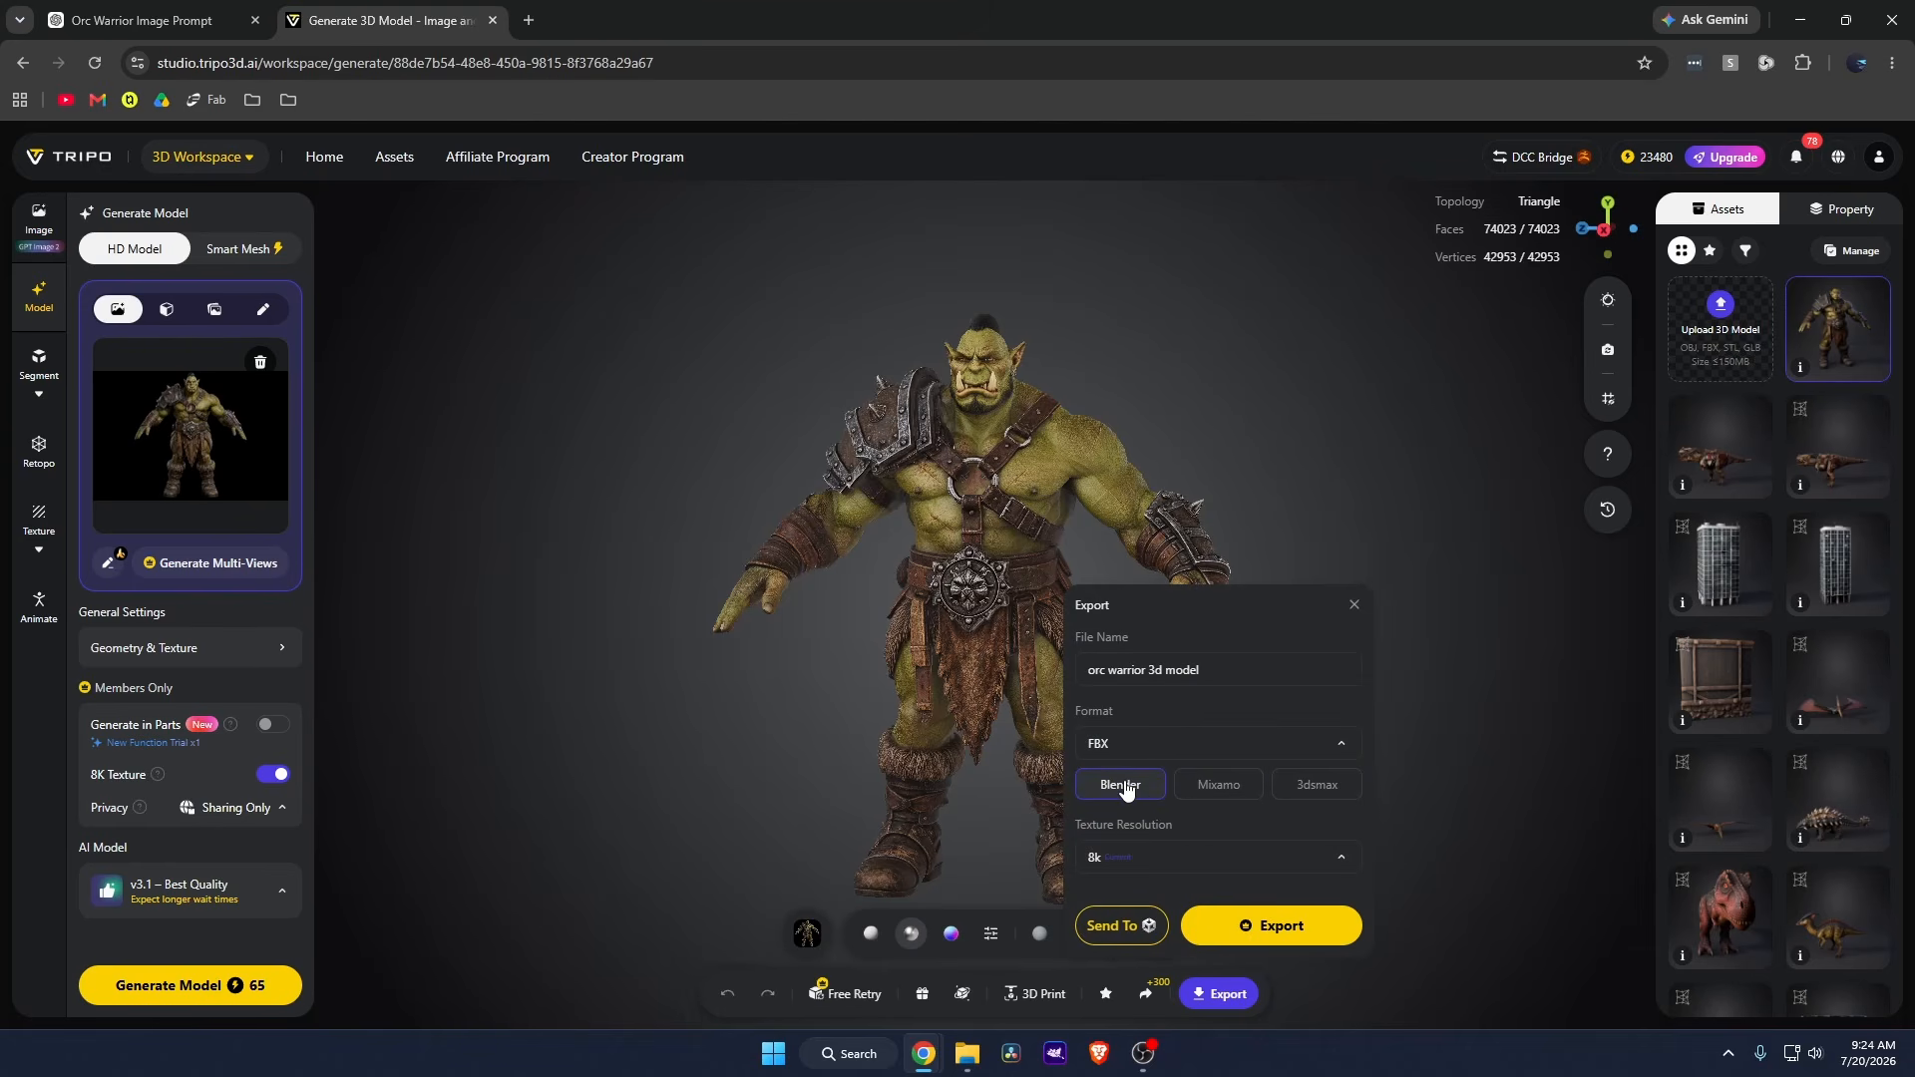
{"action": "left_click", "coordinate": [1267, 928]}
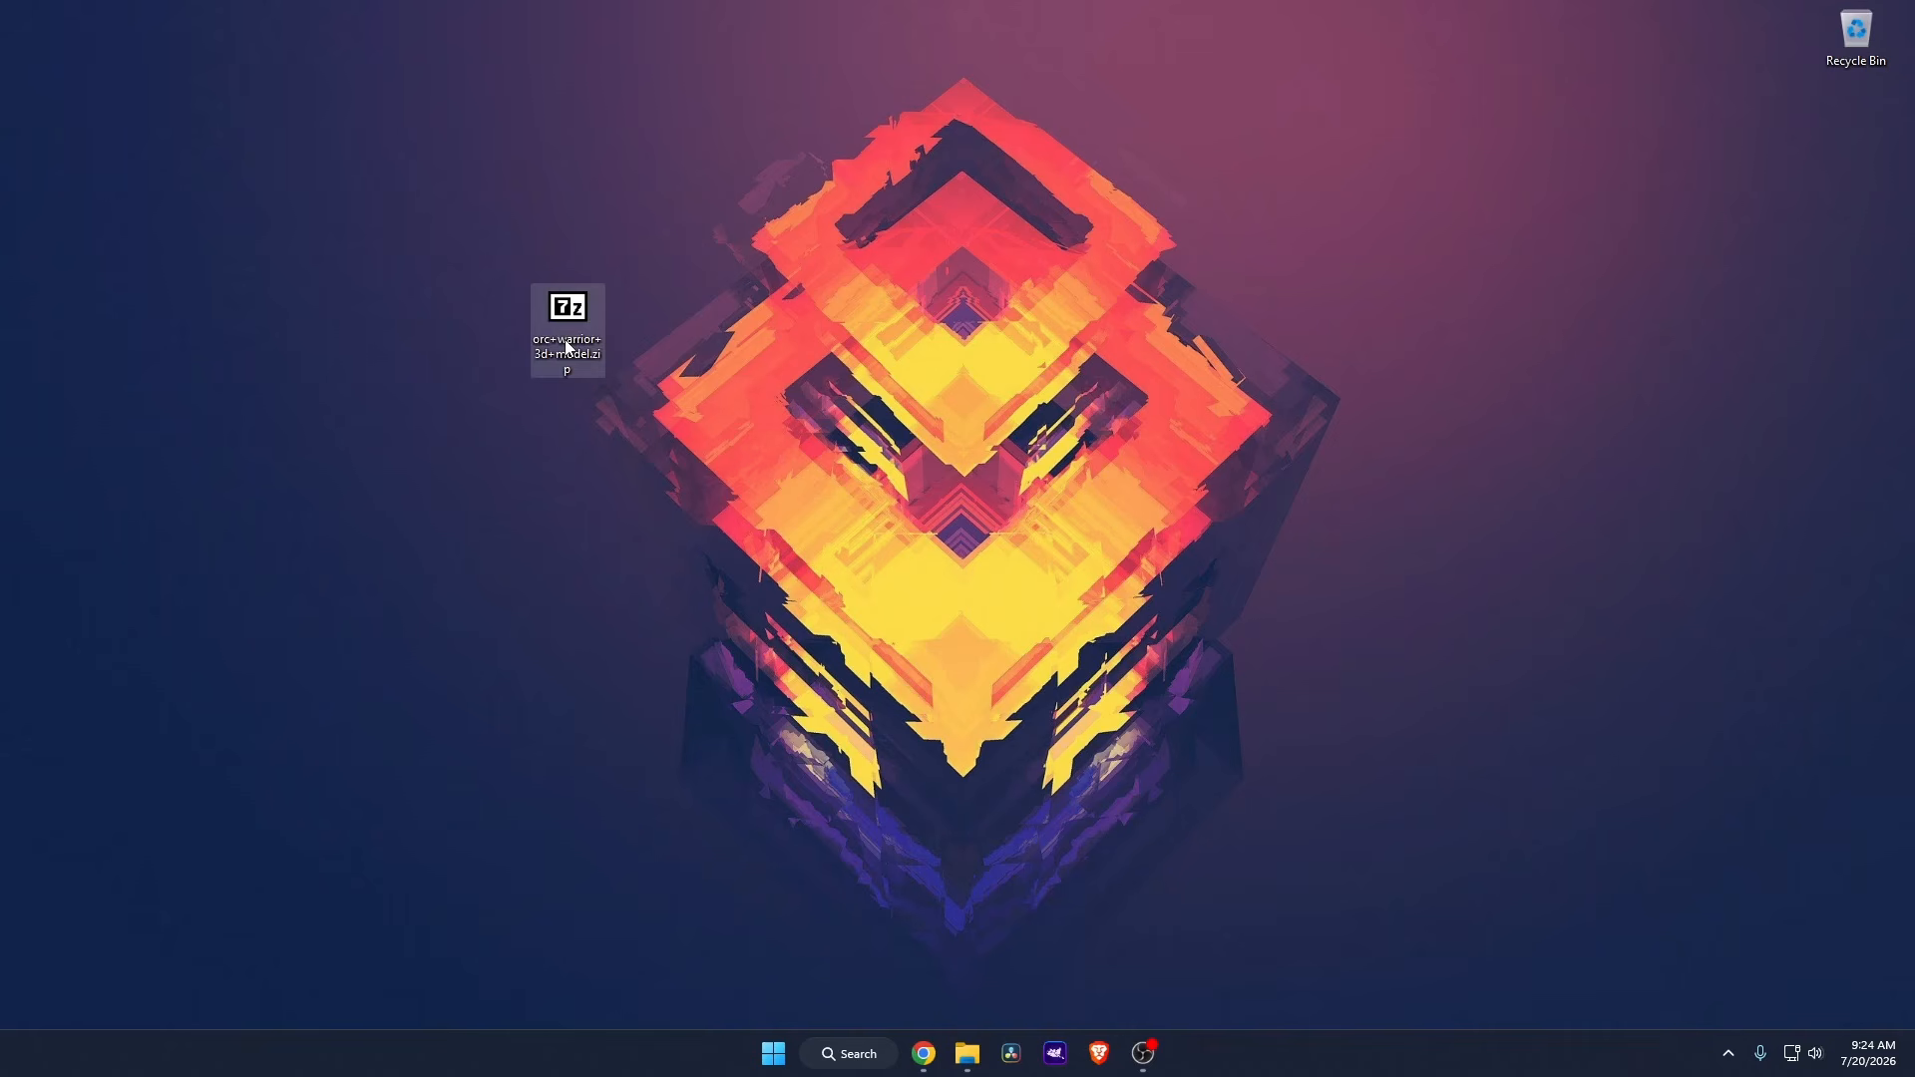
Extract orc+warrior+3d+model.zip into an orc+warrior+3d+model folder on the desktop and show its extracted files.
{"action": "left_click_drag", "start_coordinate": [574, 349], "coordinate": [416, 347]}
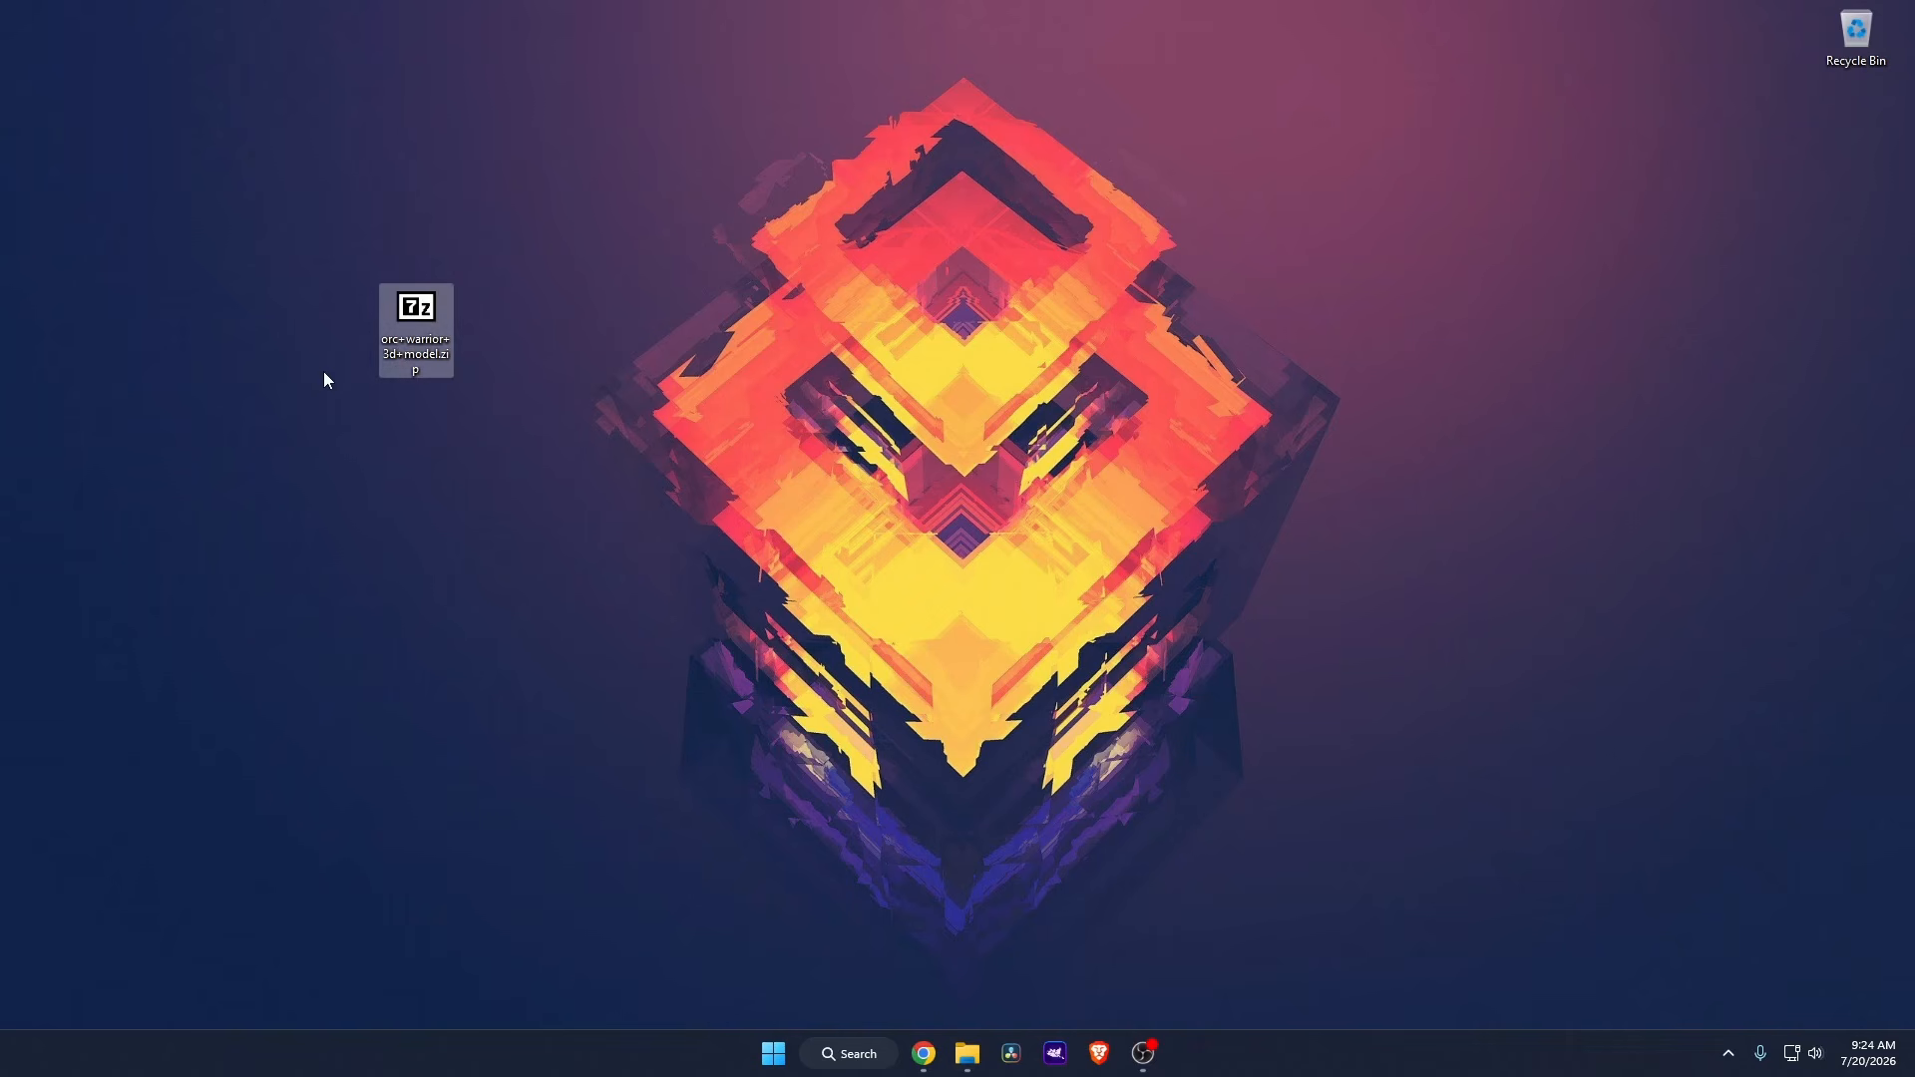
{"action": "right_click", "coordinate": [428, 342]}
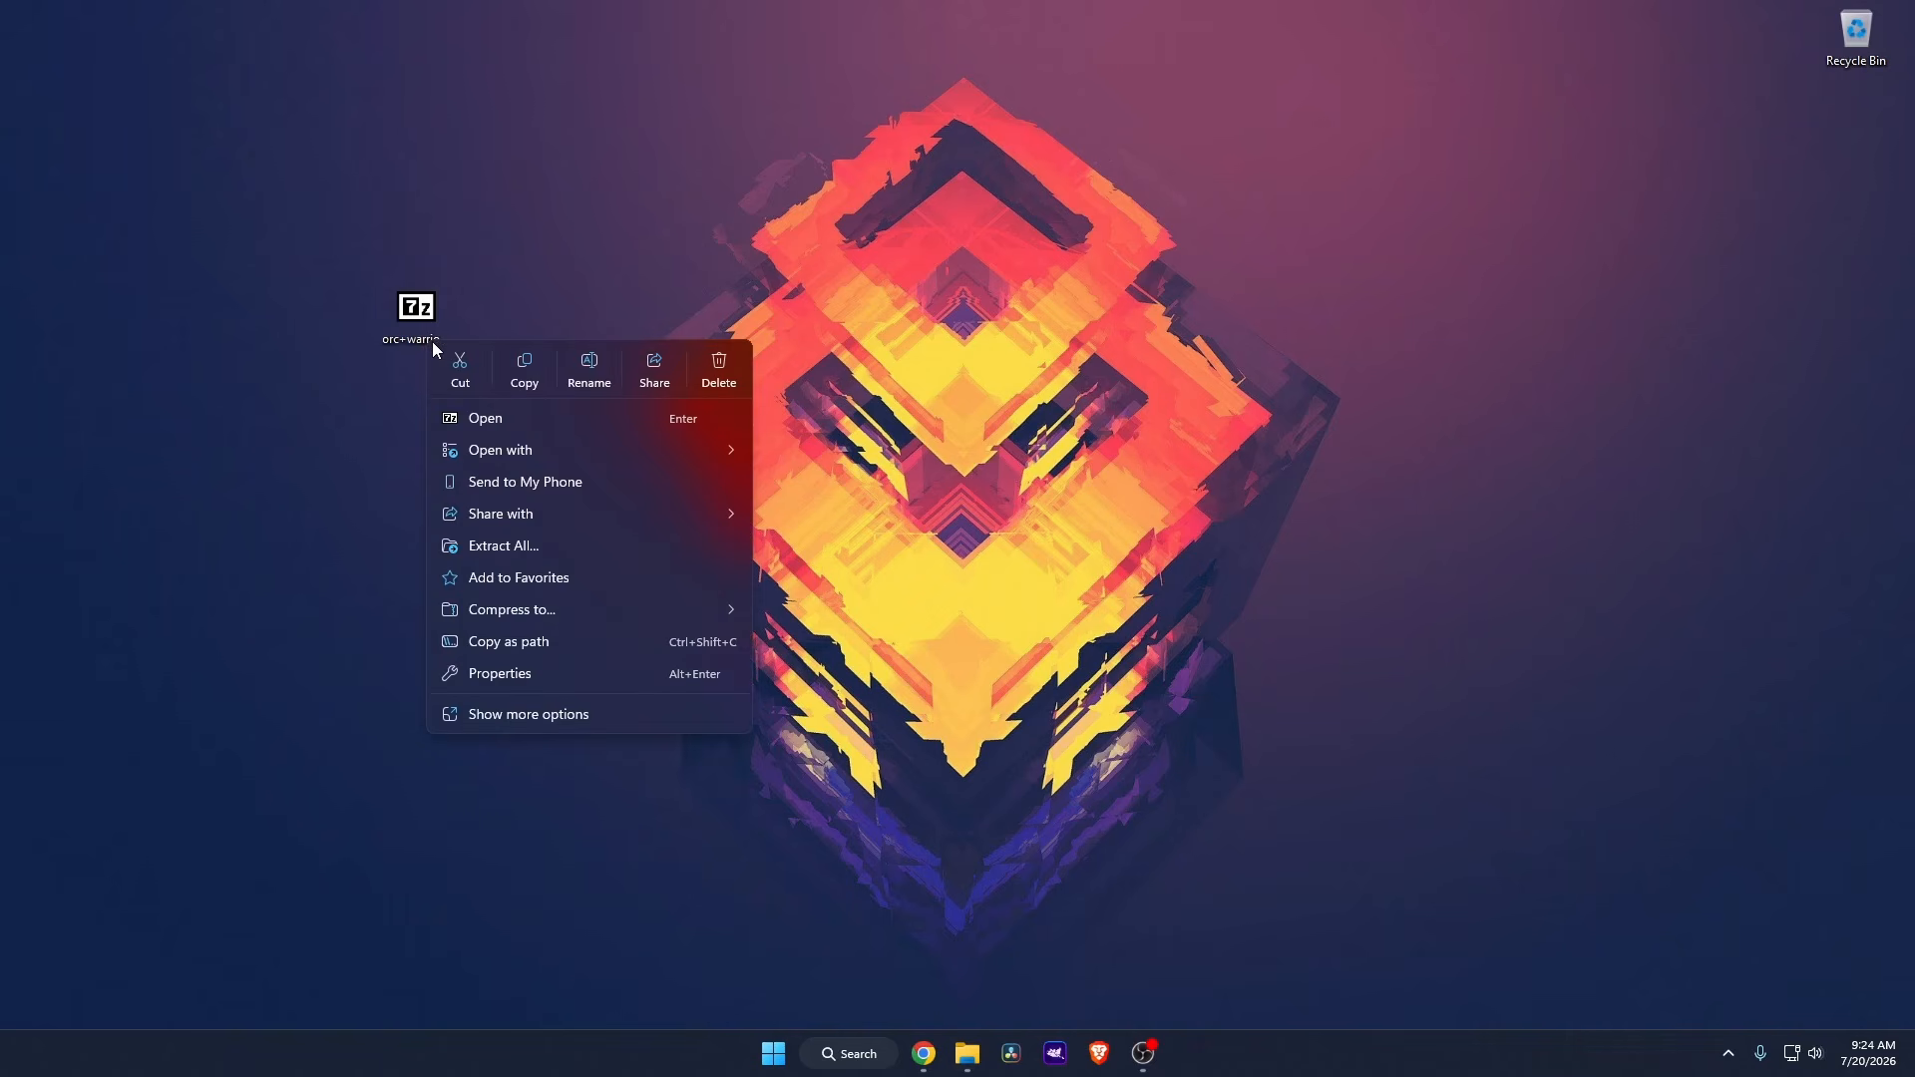
{"action": "left_click", "coordinate": [503, 544]}
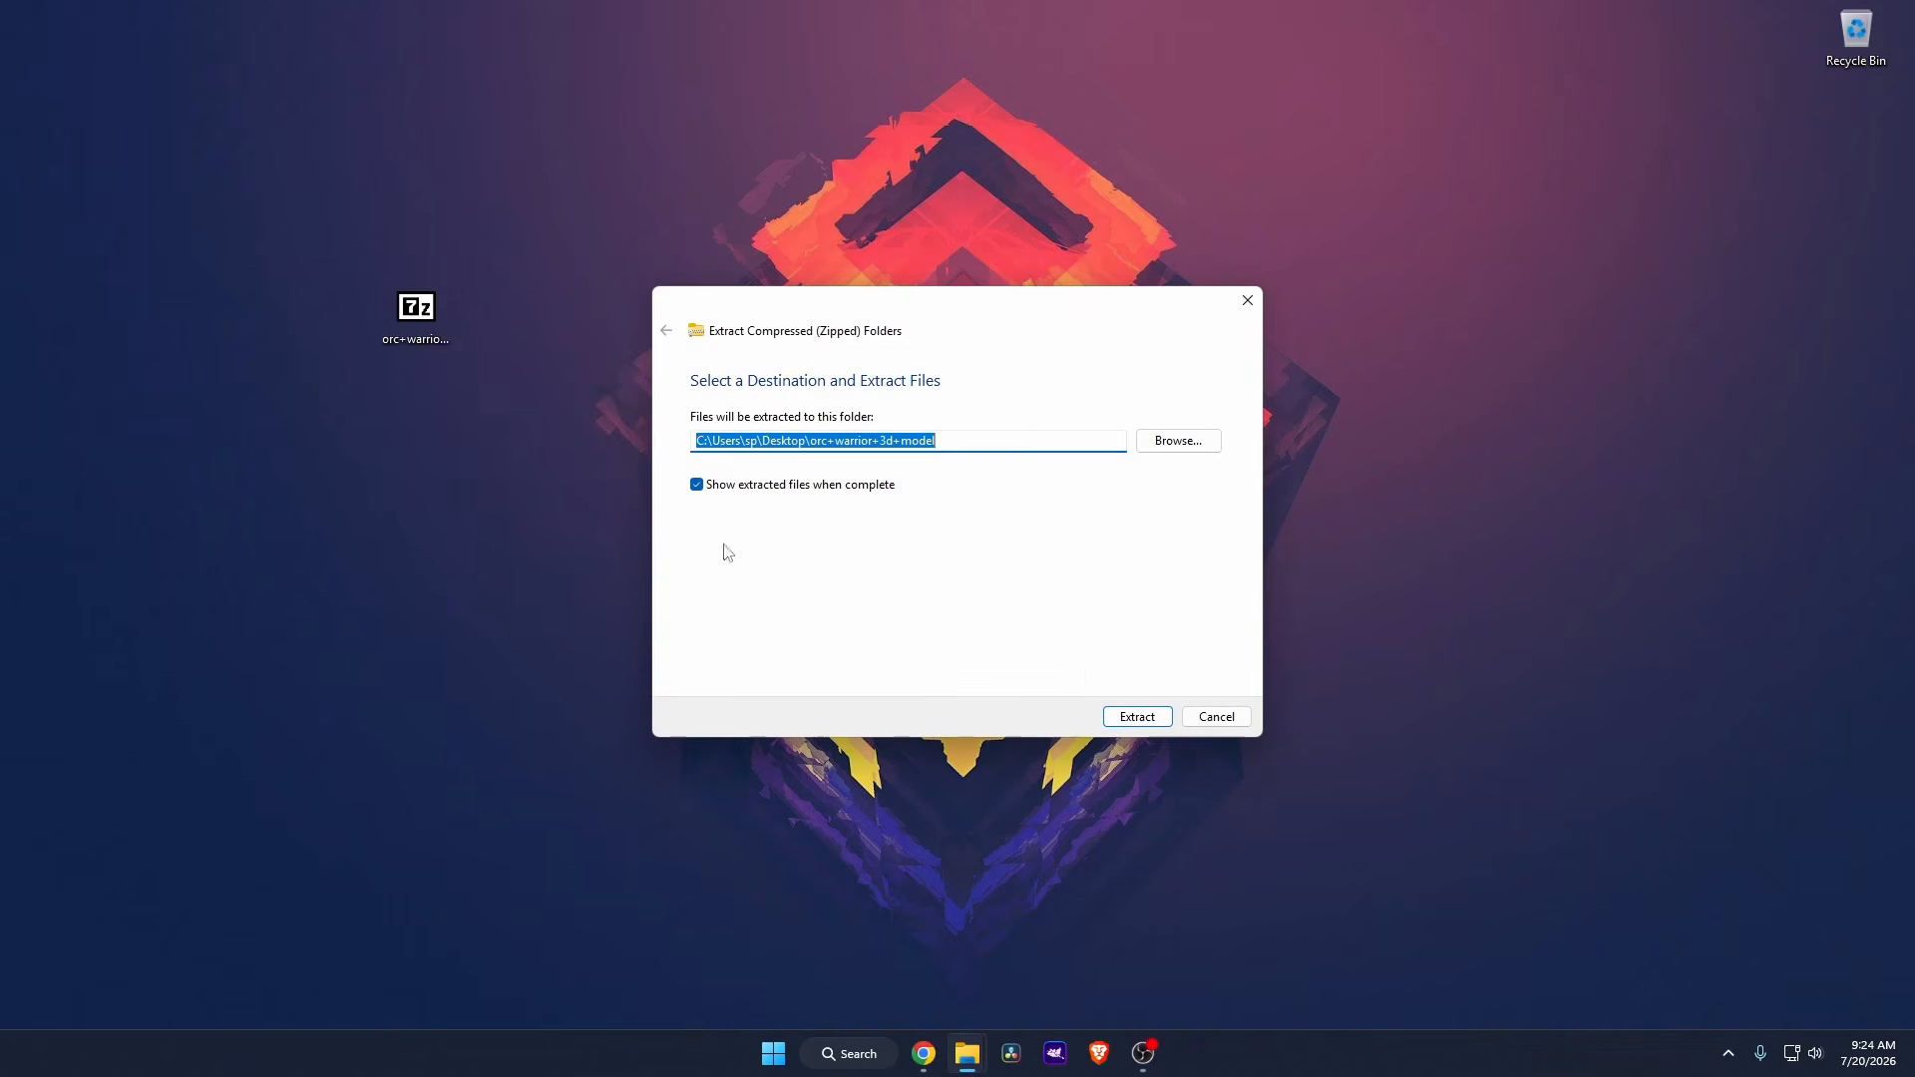
{"action": "left_click", "coordinate": [1129, 716]}
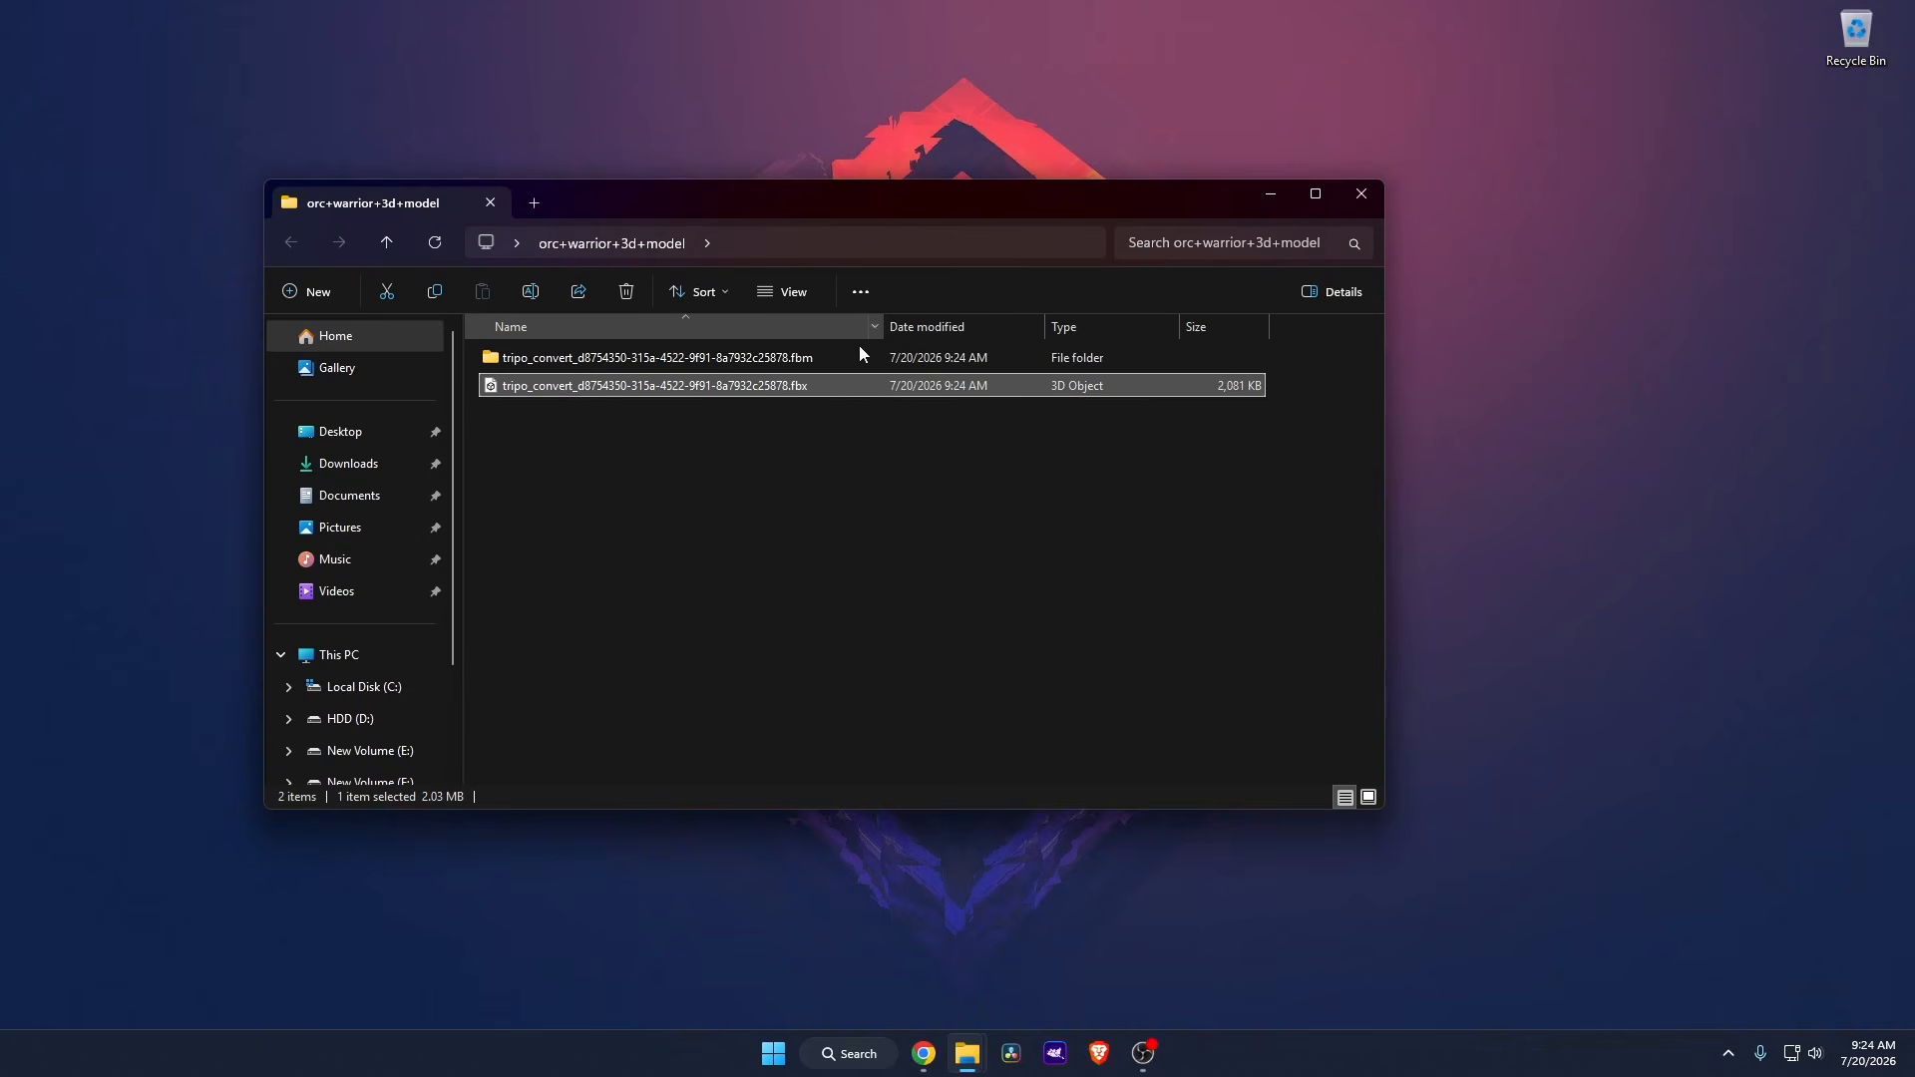
{"action": "left_click_drag", "start_coordinate": [575, 431], "coordinate": [583, 395]}
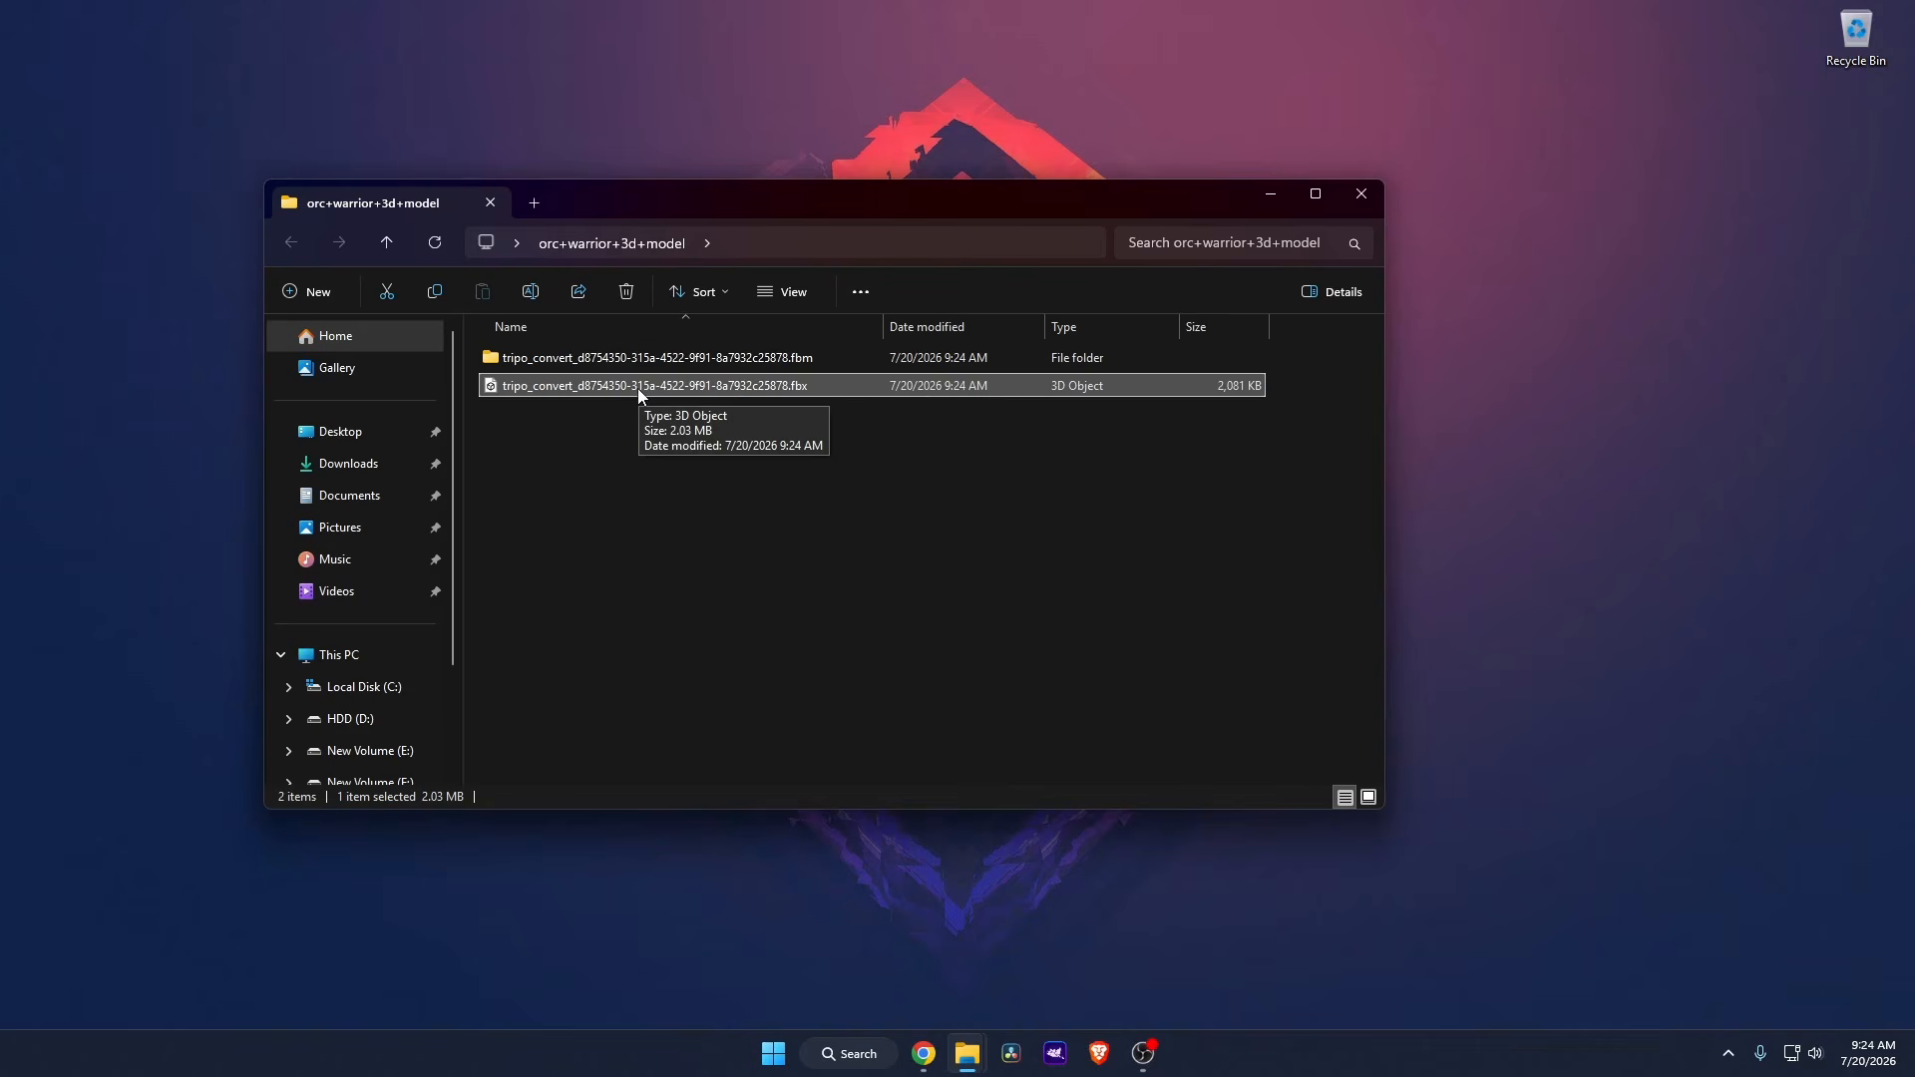
Switch to Blender with a new scene, show the object transform values, and delete the default camera, cube and light.
{"action": "key", "text": "super"}
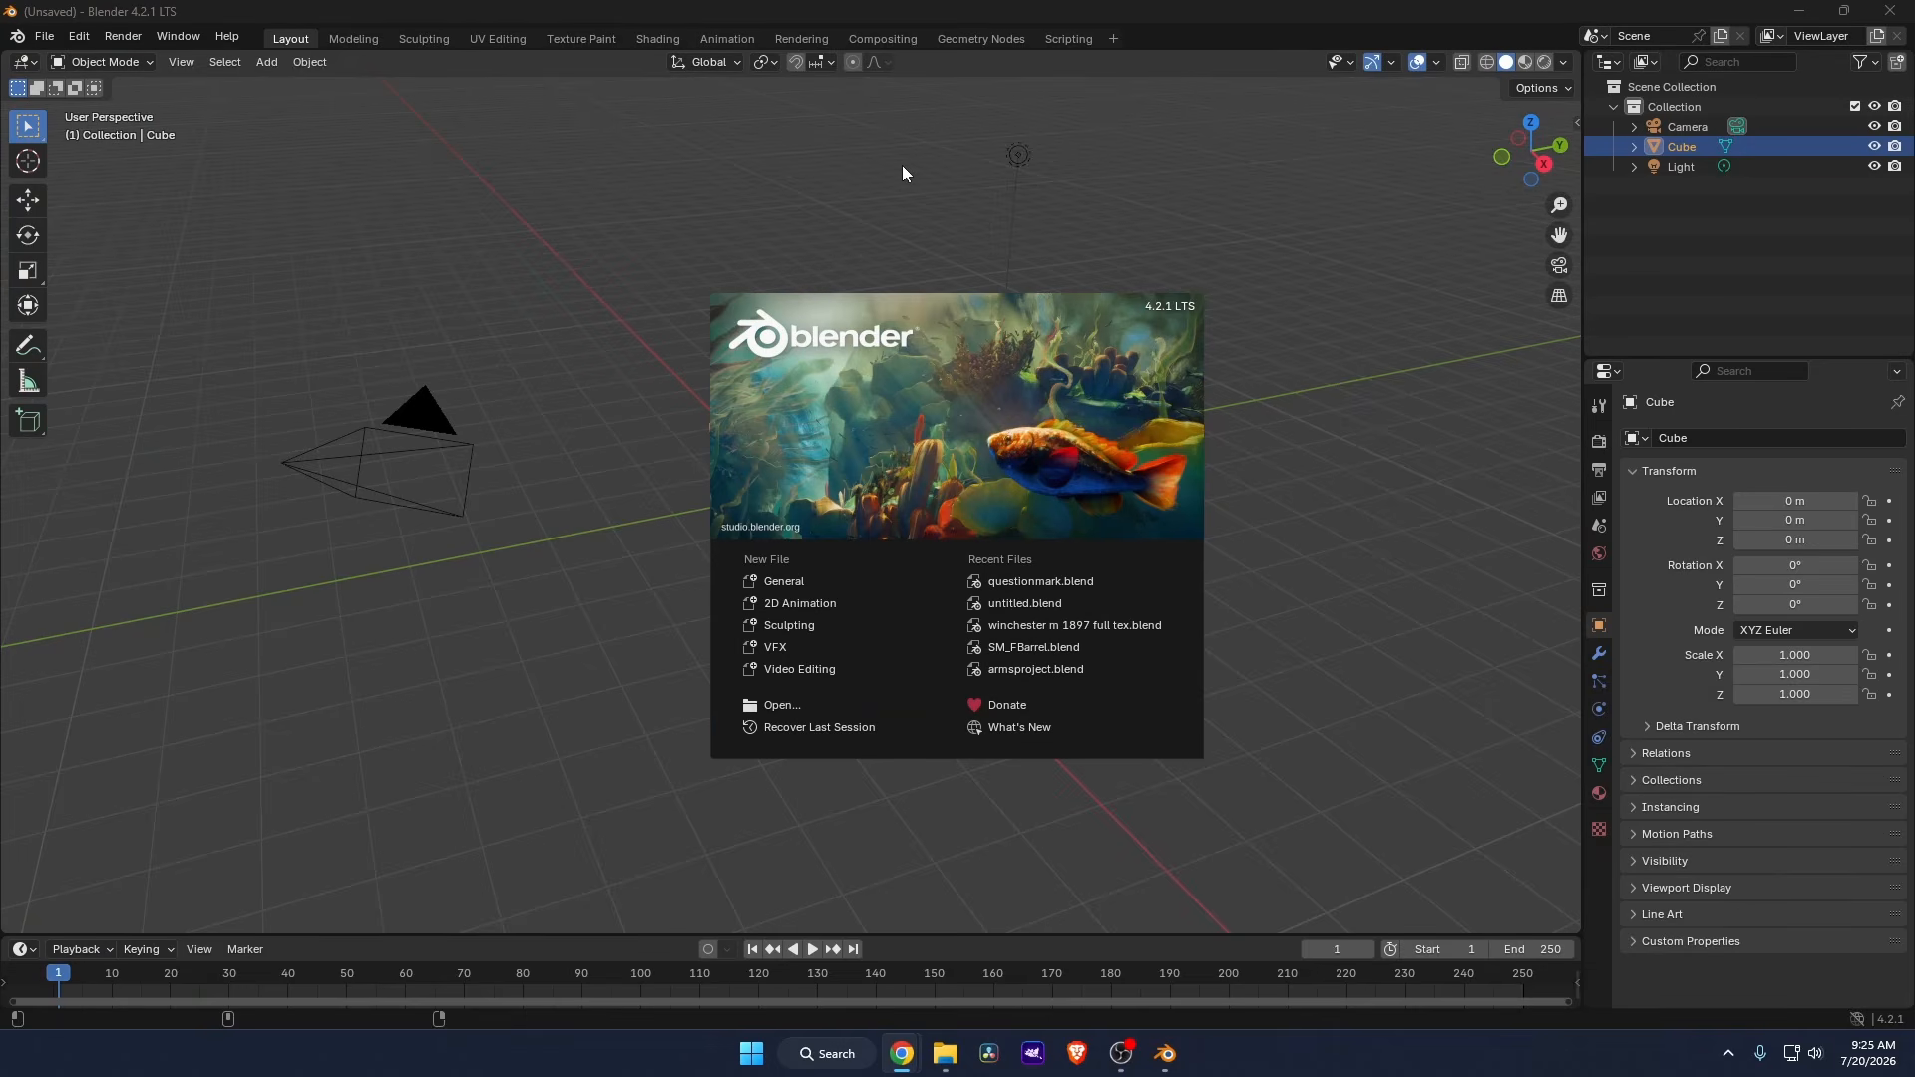
{"action": "left_click", "coordinate": [917, 146]}
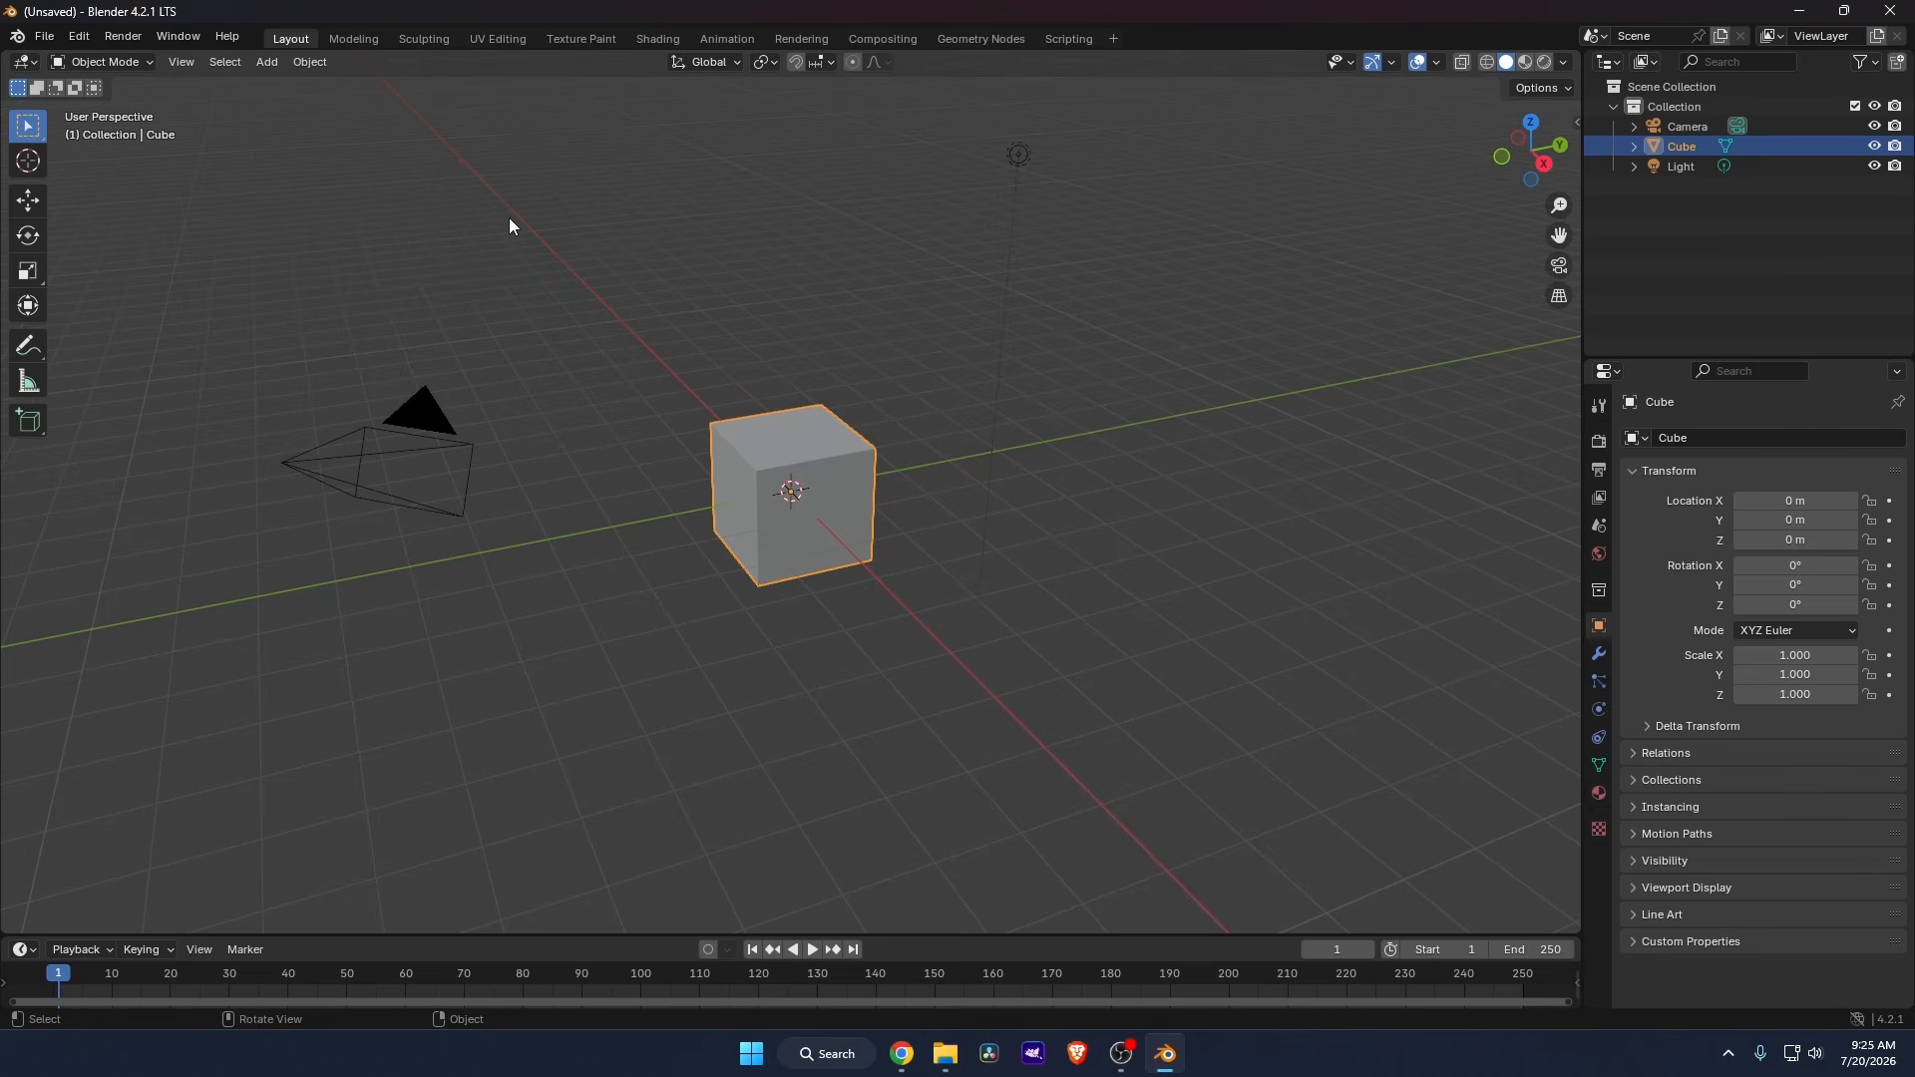
{"action": "scroll", "coordinate": [508, 218], "scroll_direction": "down", "scroll_amount": 1}
{"action": "key", "text": "n"}
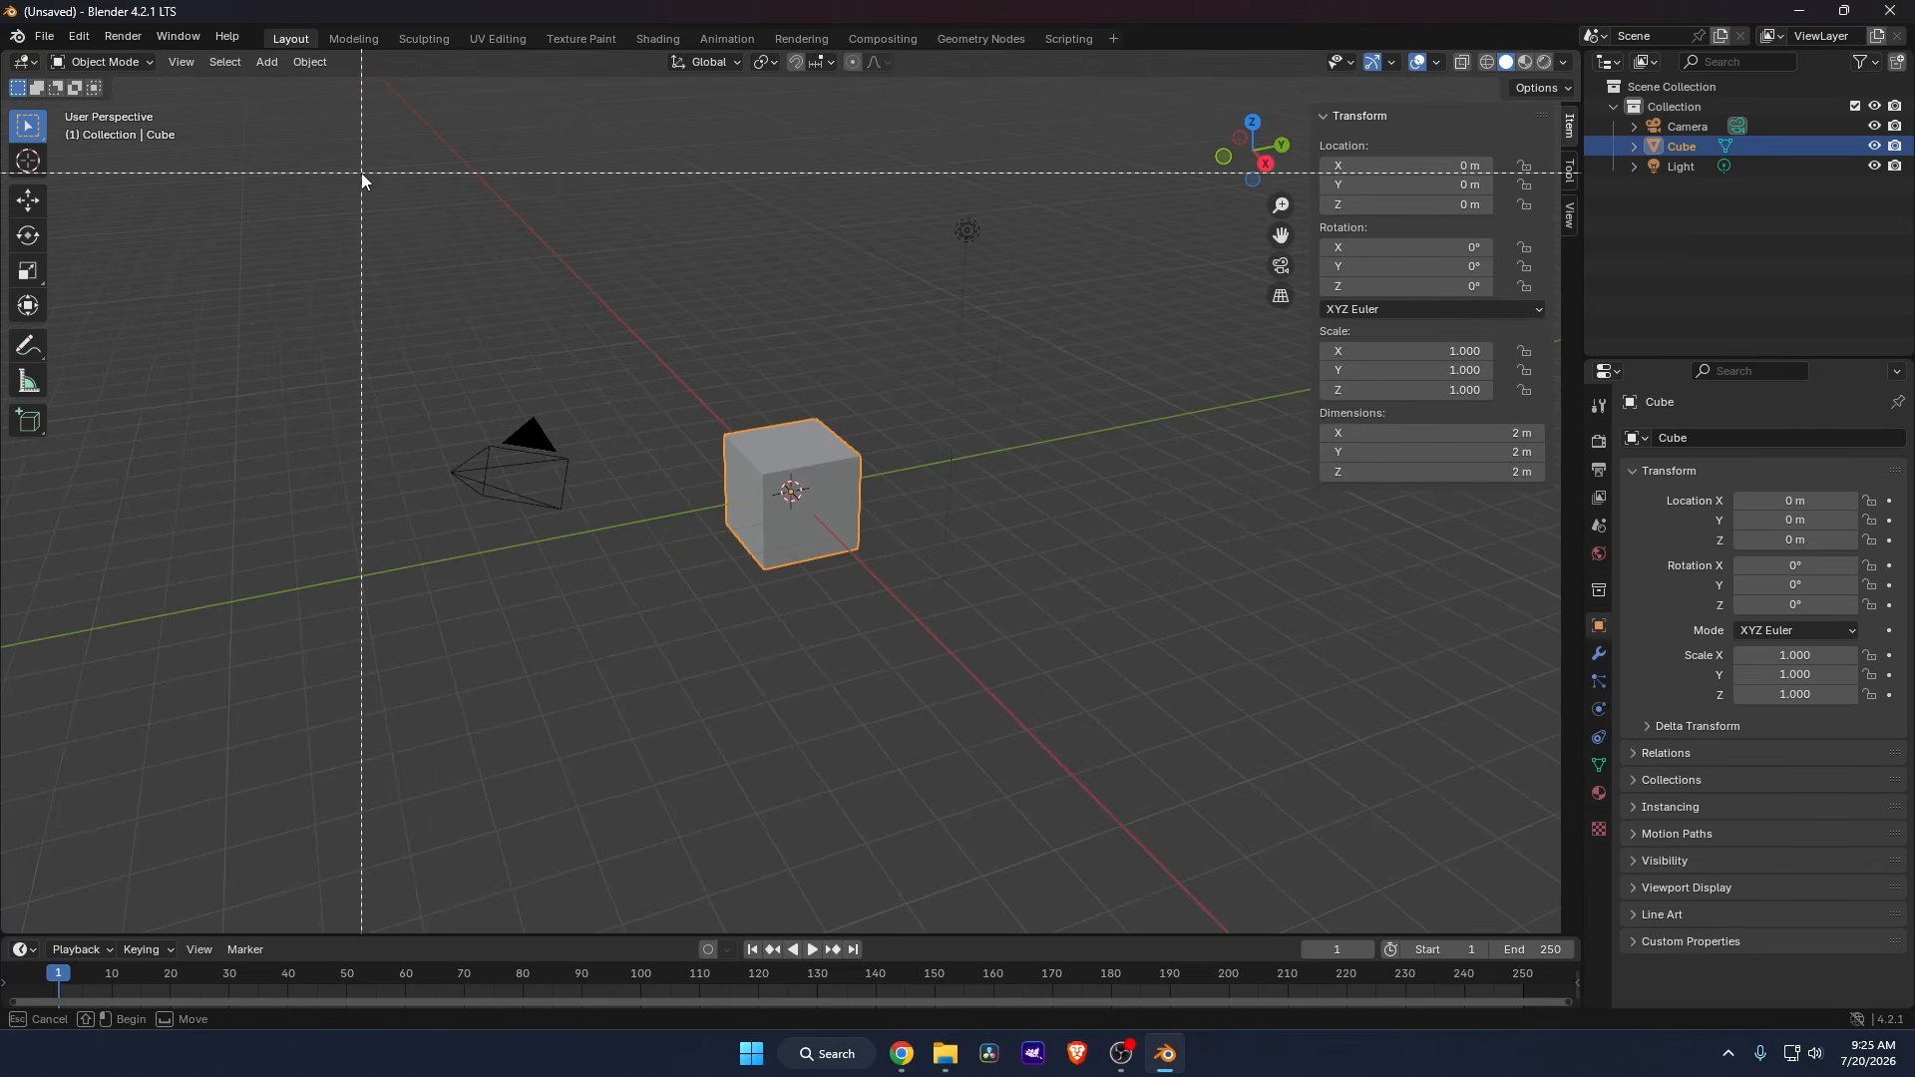
{"action": "left_click_drag", "start_coordinate": [361, 165], "coordinate": [1125, 696]}
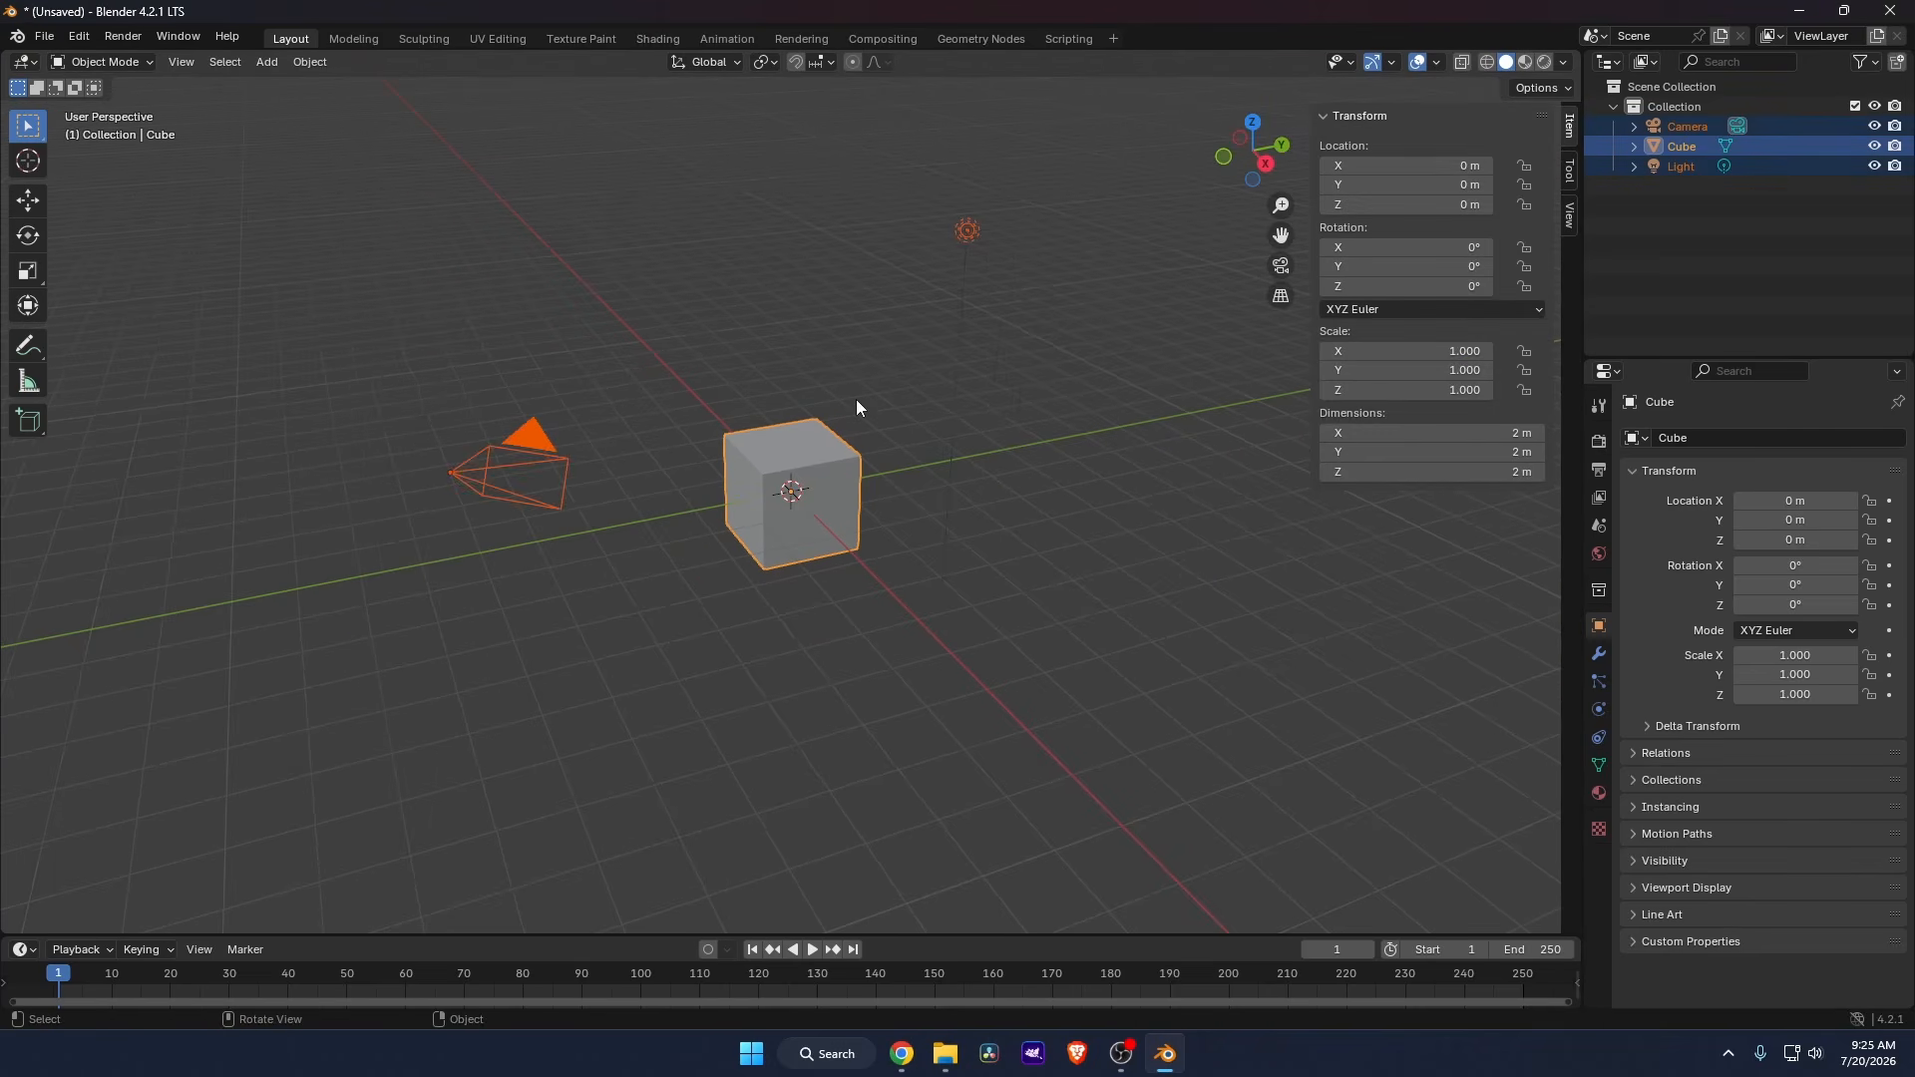
{"action": "key", "text": "Delete"}
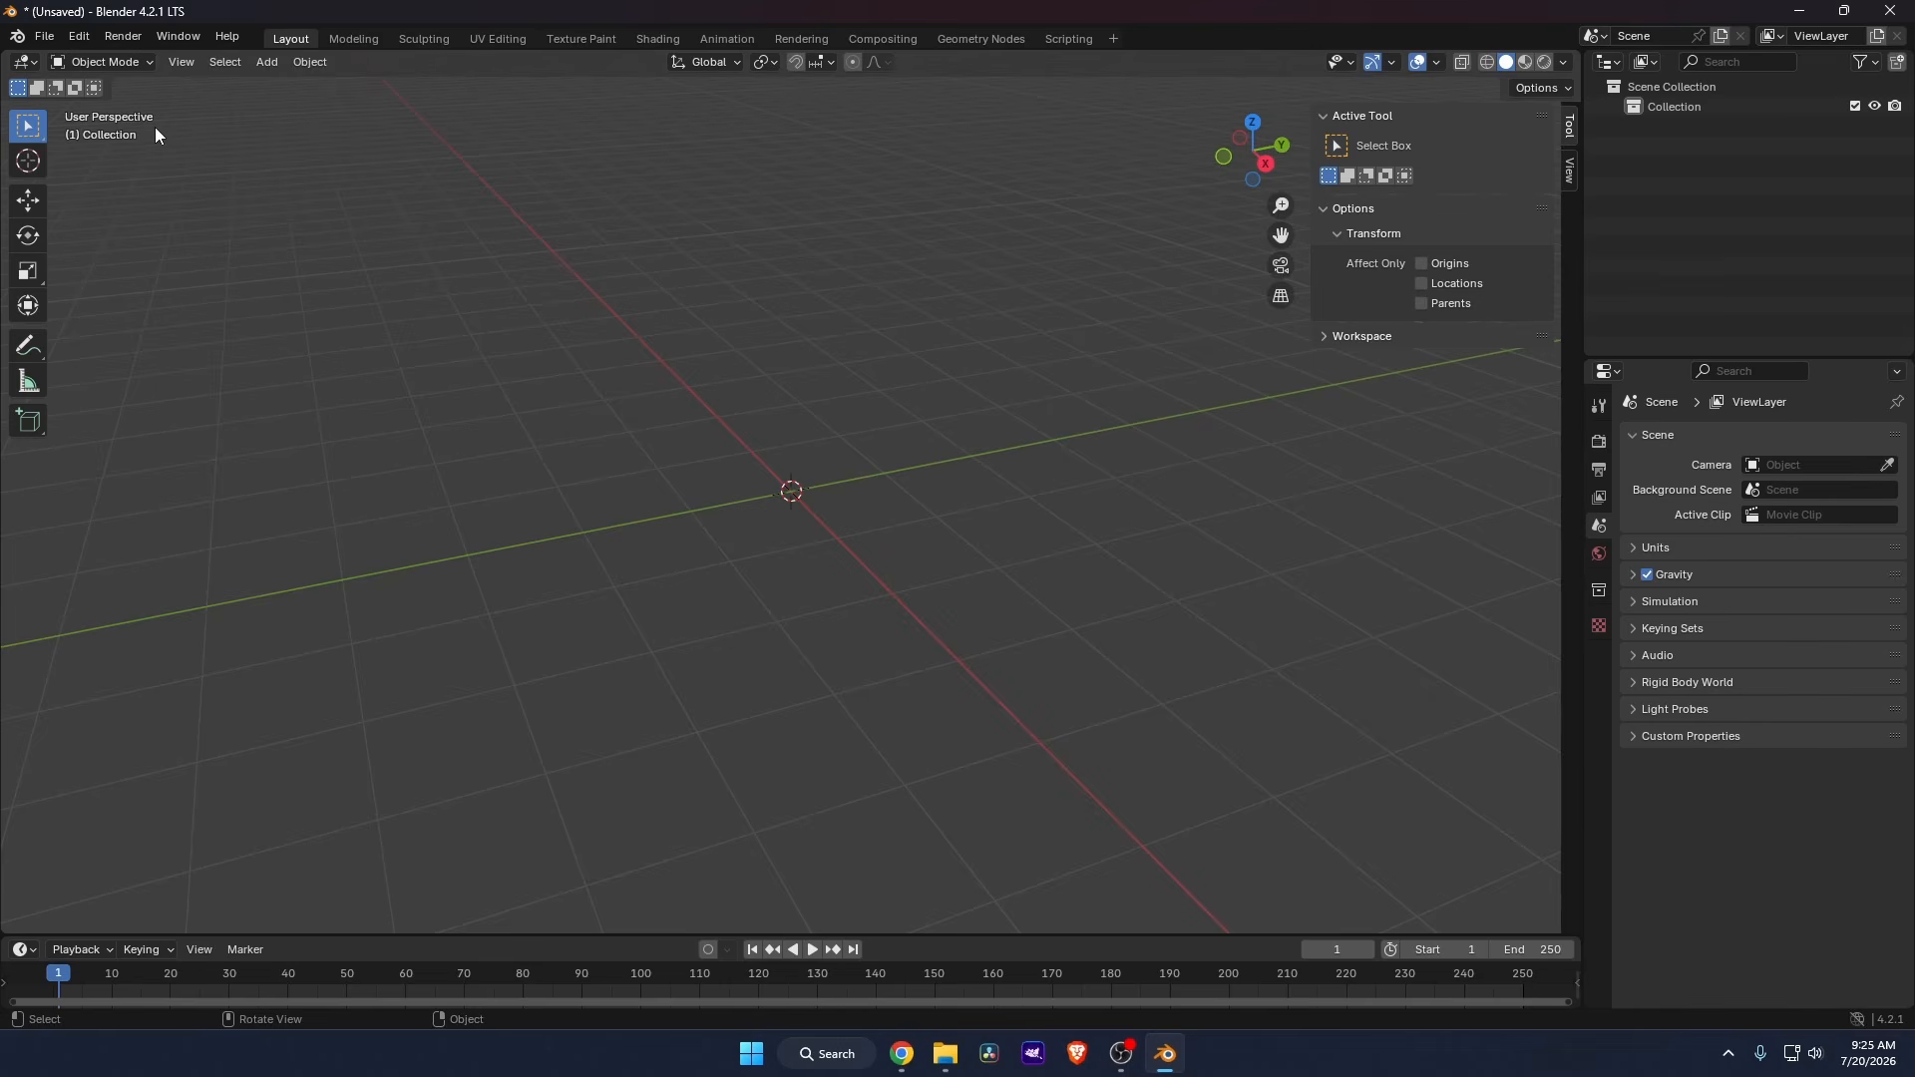
Import the Tripo orc FBX from the orc+warrior+3d+model folder on the desktop with the default import settings.
{"action": "left_click", "coordinate": [46, 40]}
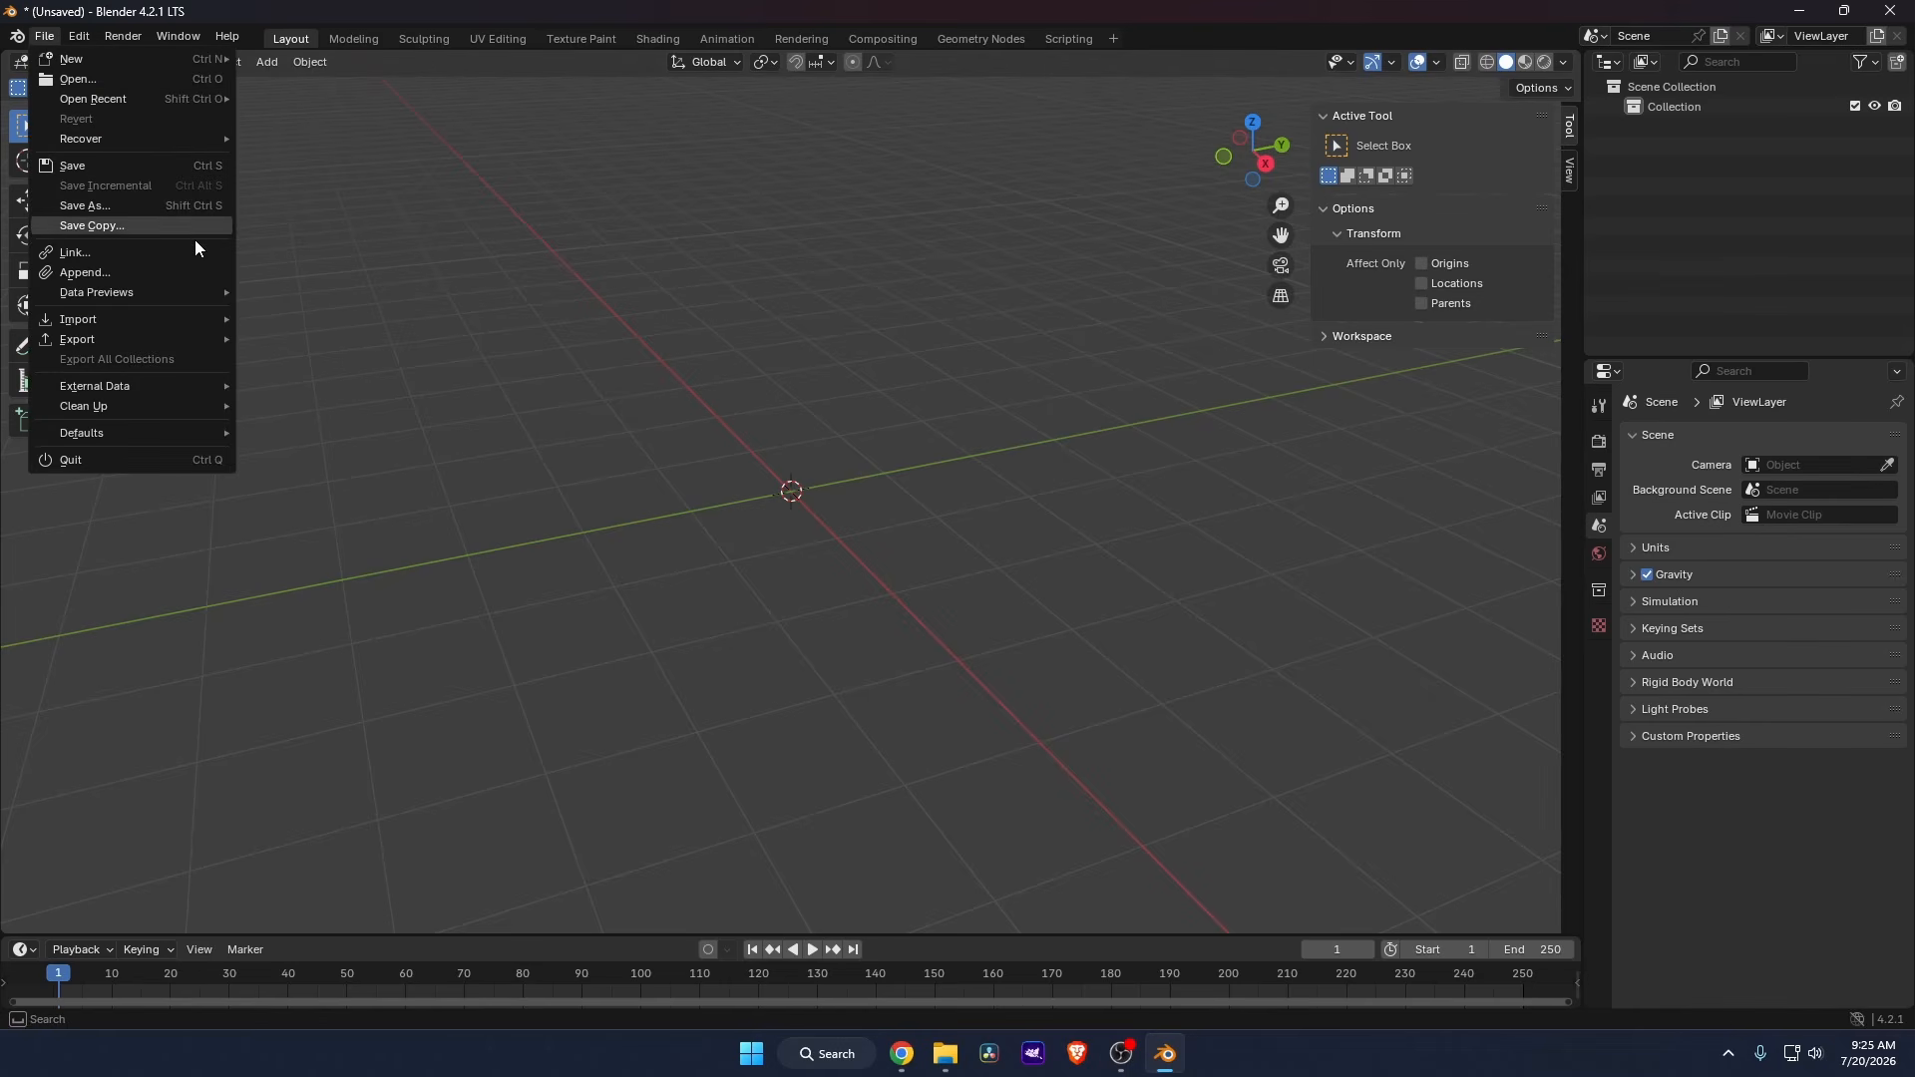
{"action": "mouse_move", "coordinate": [130, 321]}
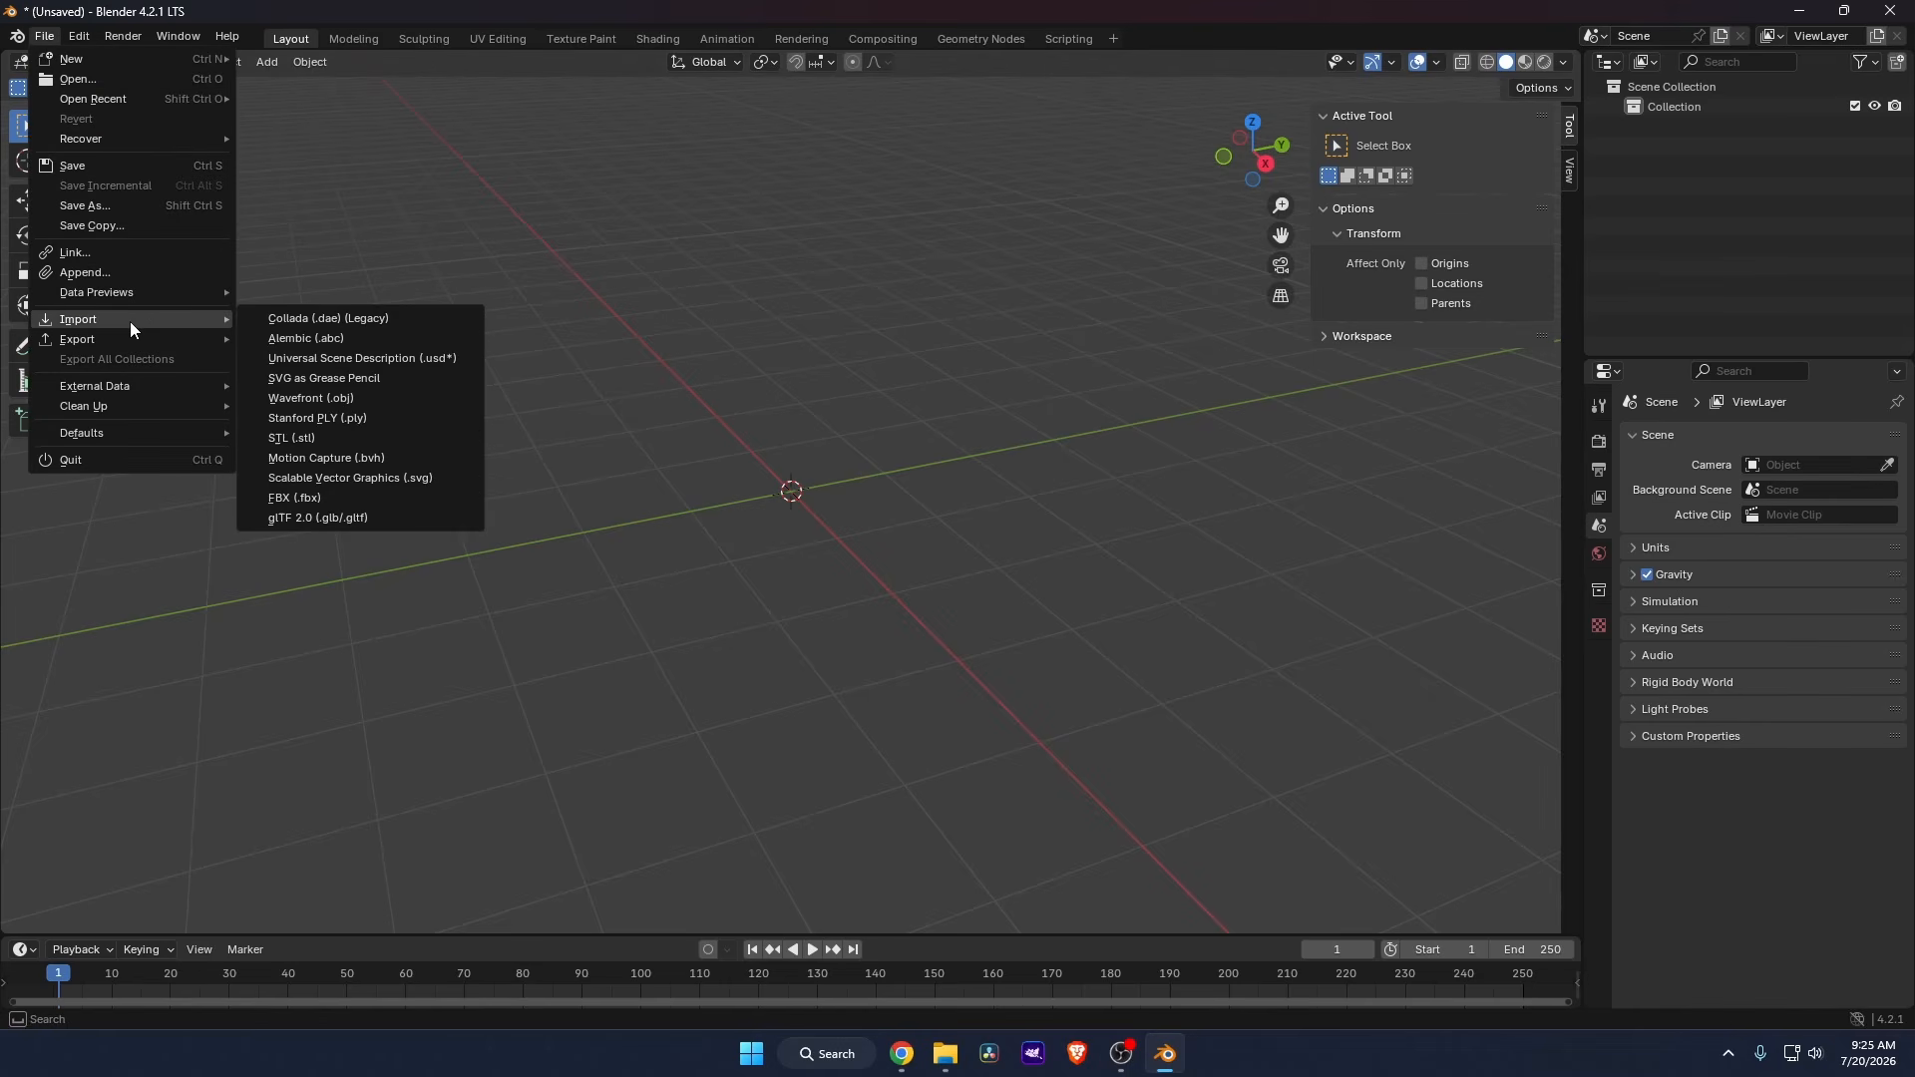
{"action": "left_click", "coordinate": [314, 499]}
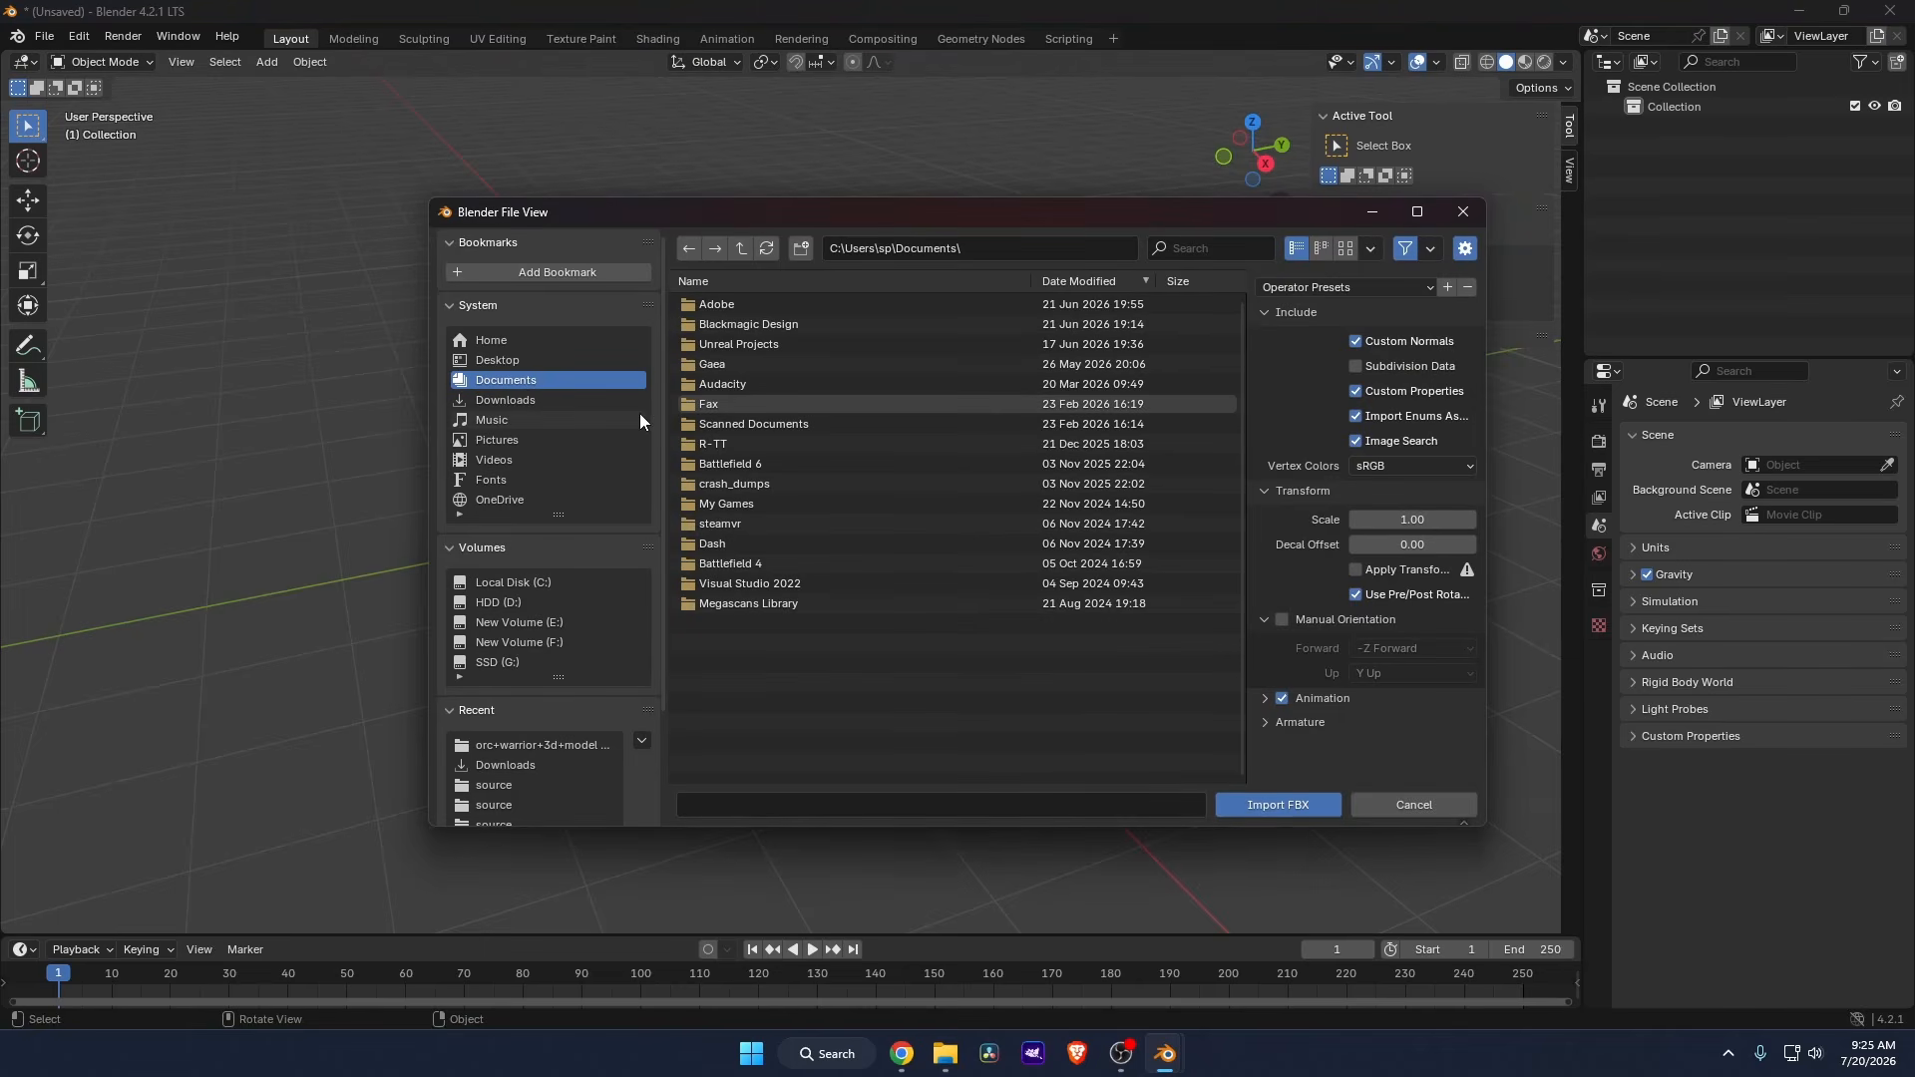
{"action": "left_click", "coordinate": [560, 361]}
{"action": "double_click", "coordinate": [790, 306]}
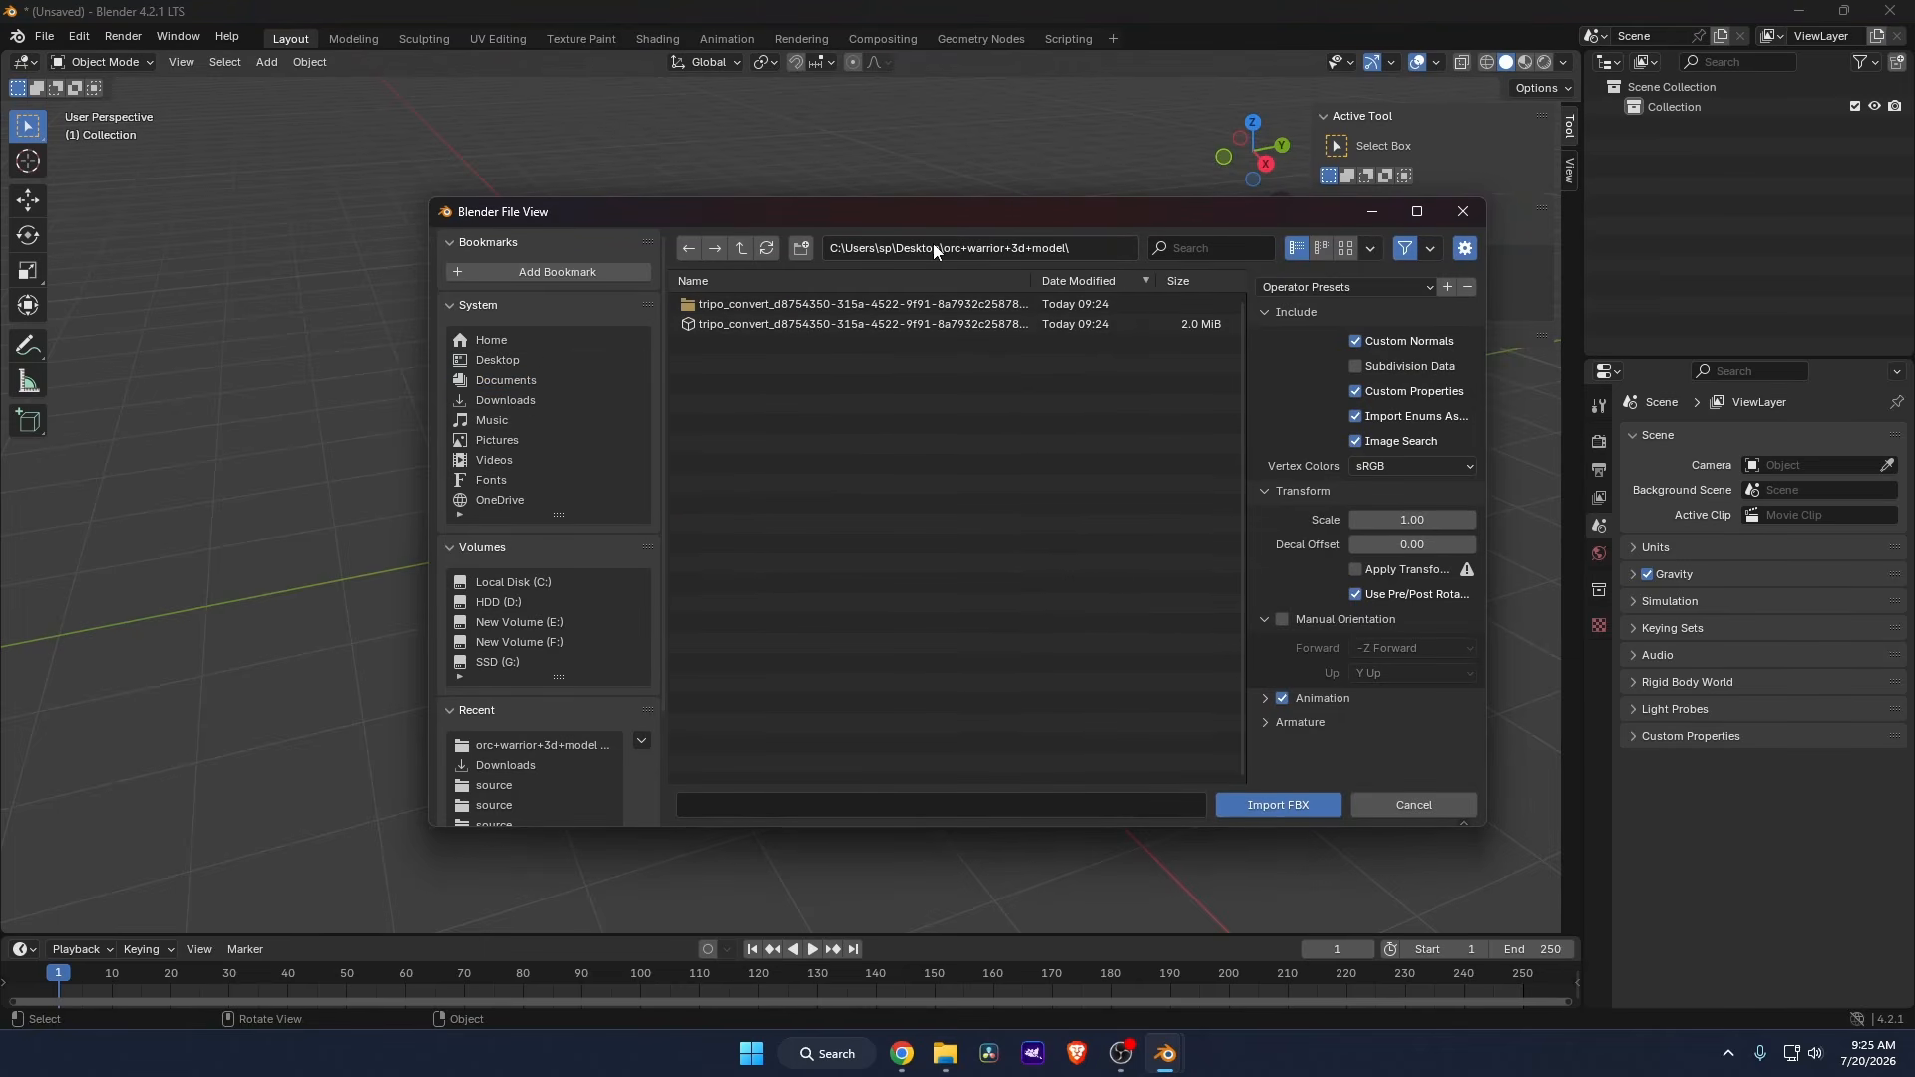
{"action": "left_click", "coordinate": [761, 325]}
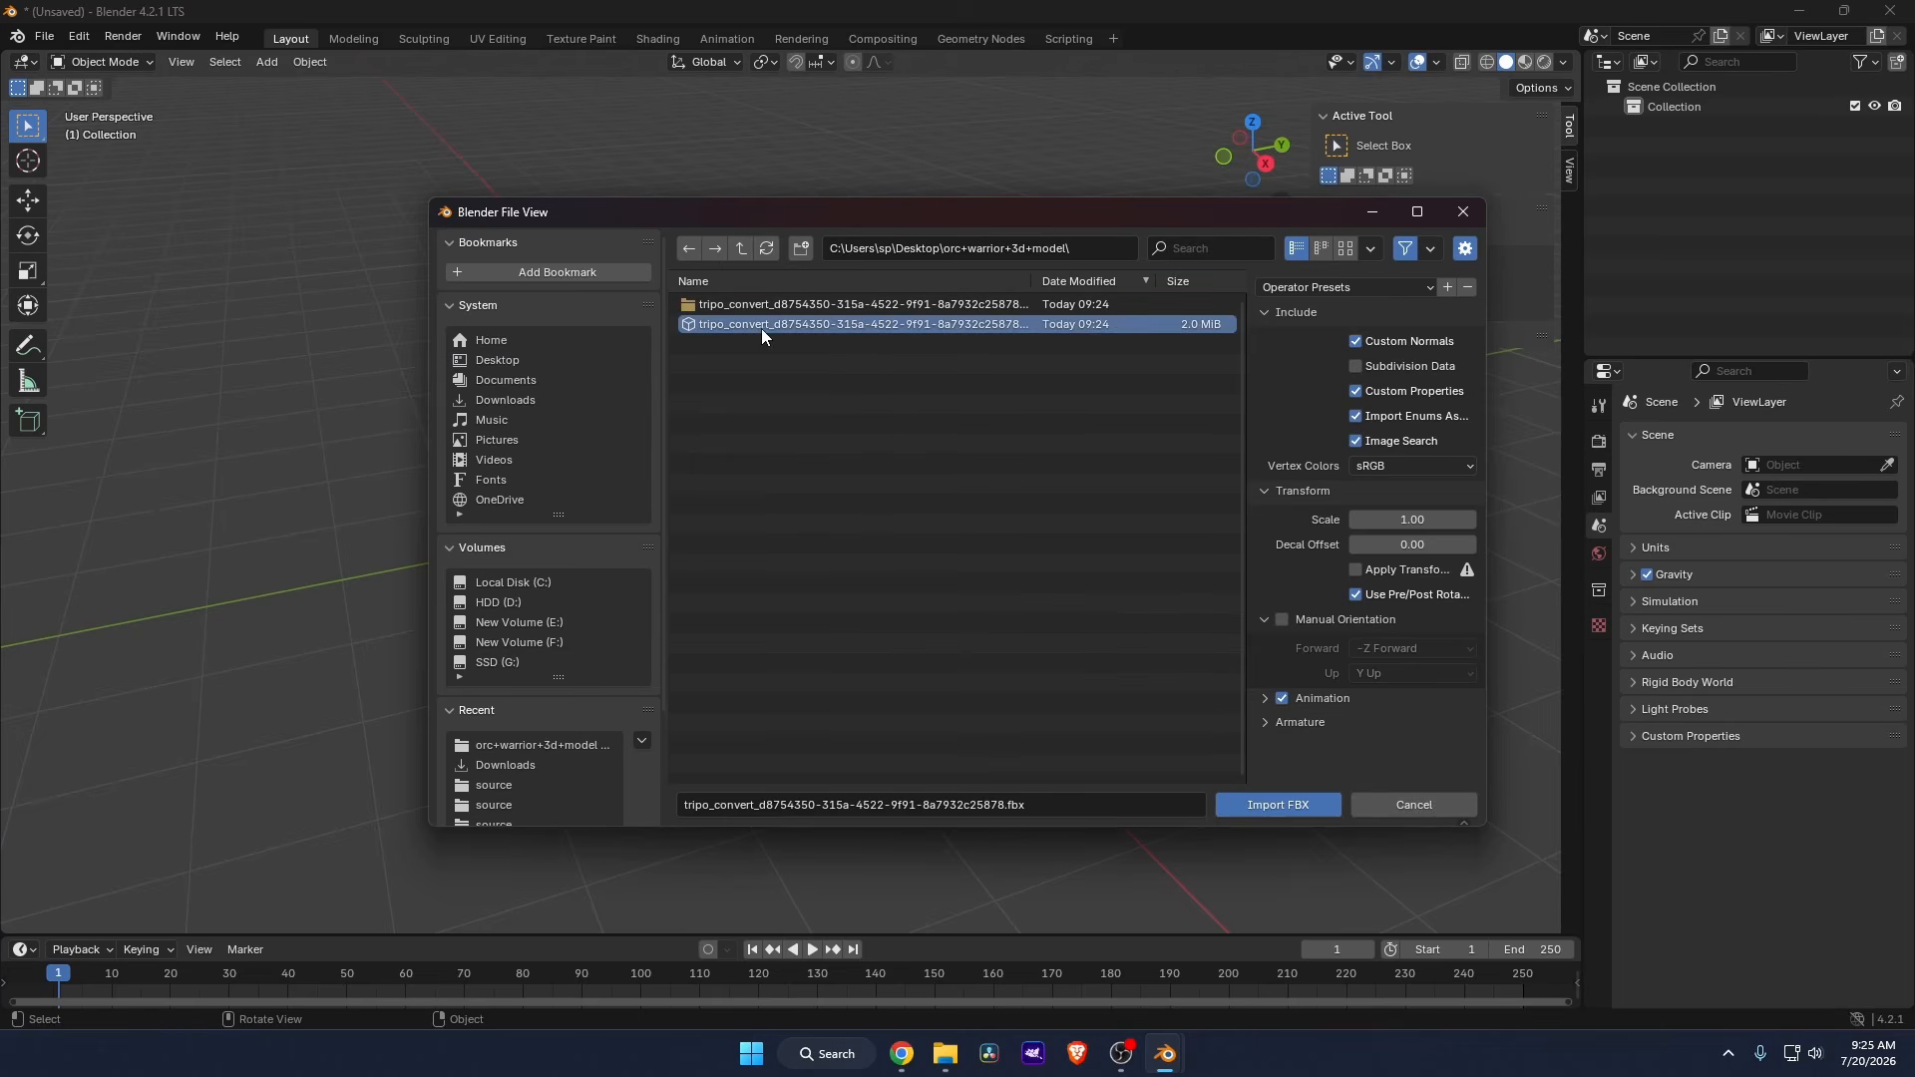
{"action": "left_click", "coordinate": [1262, 805]}
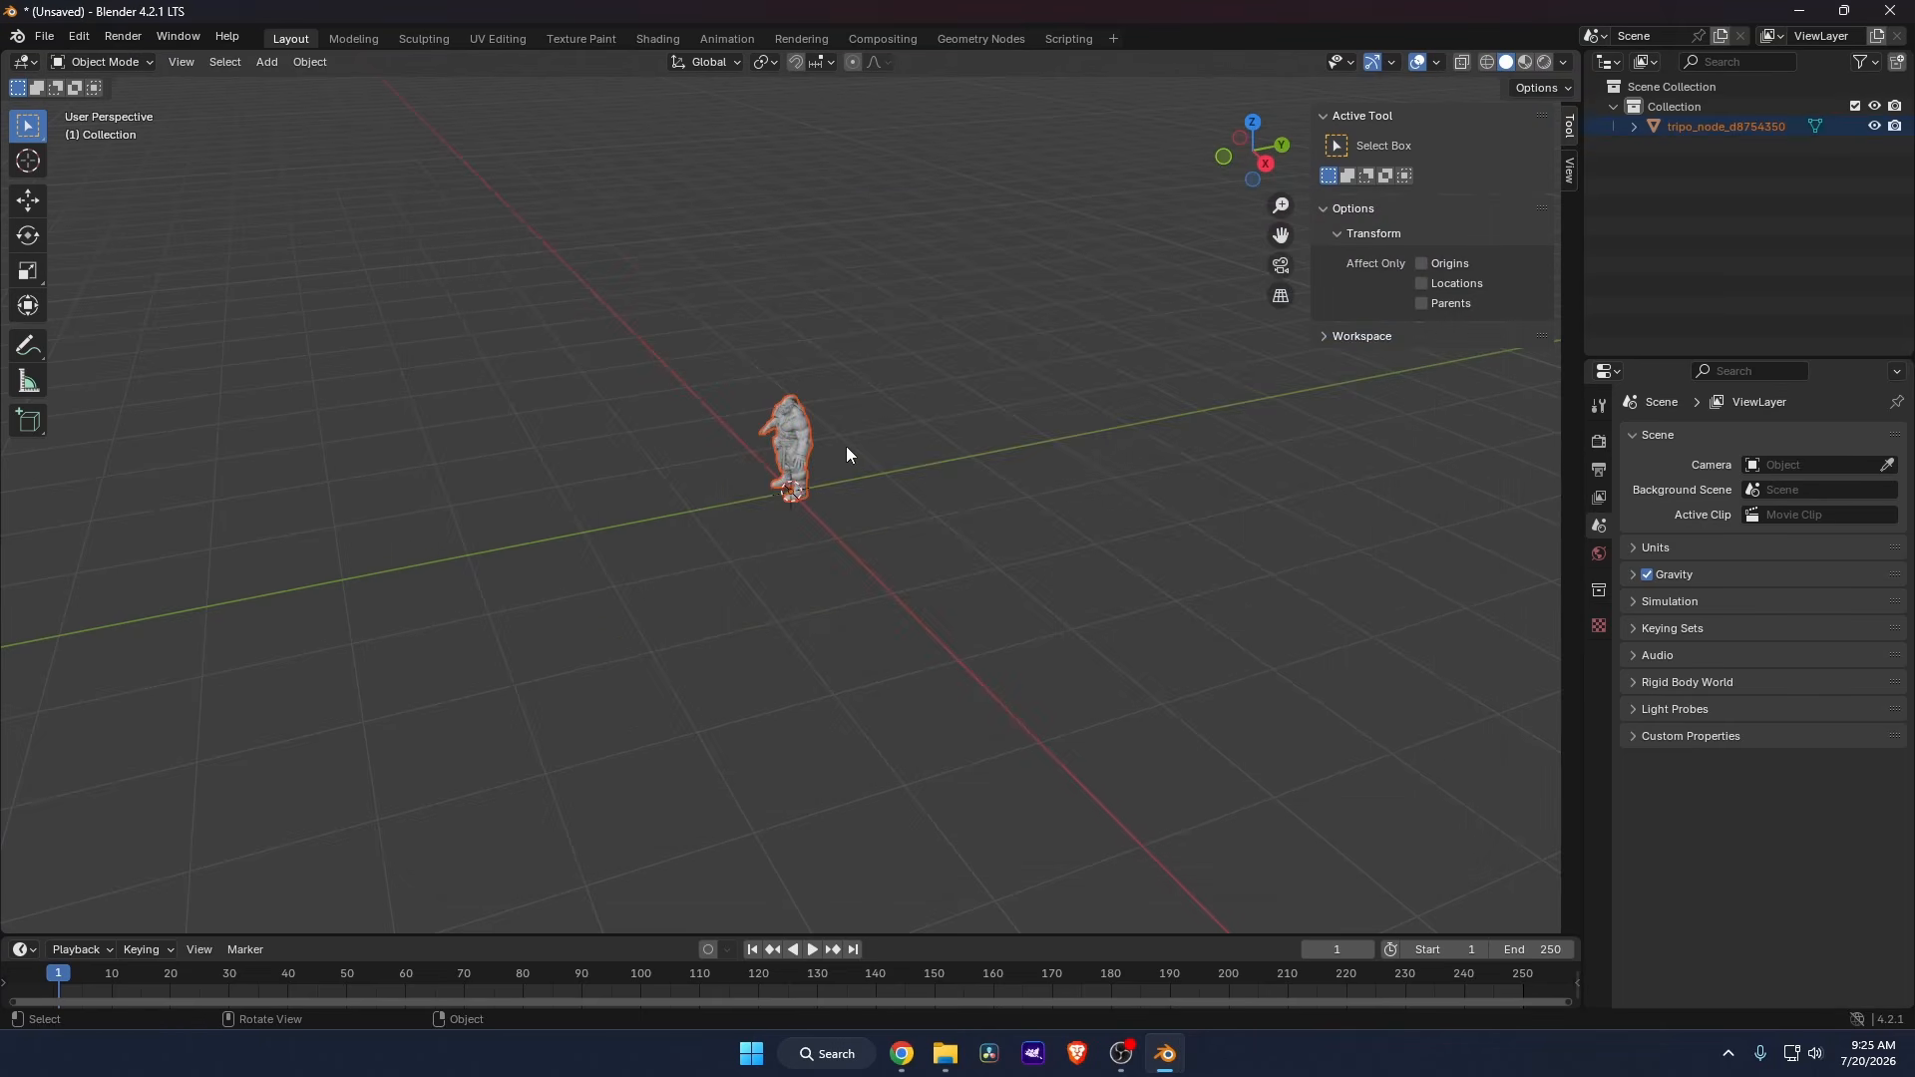
Import SKM_Quinn_Simple.FBX from the desktop as a size reference beside the orc.
{"action": "scroll", "coordinate": [857, 439], "scroll_direction": "up", "scroll_amount": 7}
{"action": "left_click_drag", "start_coordinate": [913, 424], "coordinate": [1008, 427]}
{"action": "middle_click_drag", "start_coordinate": [969, 399], "coordinate": [1072, 373]}
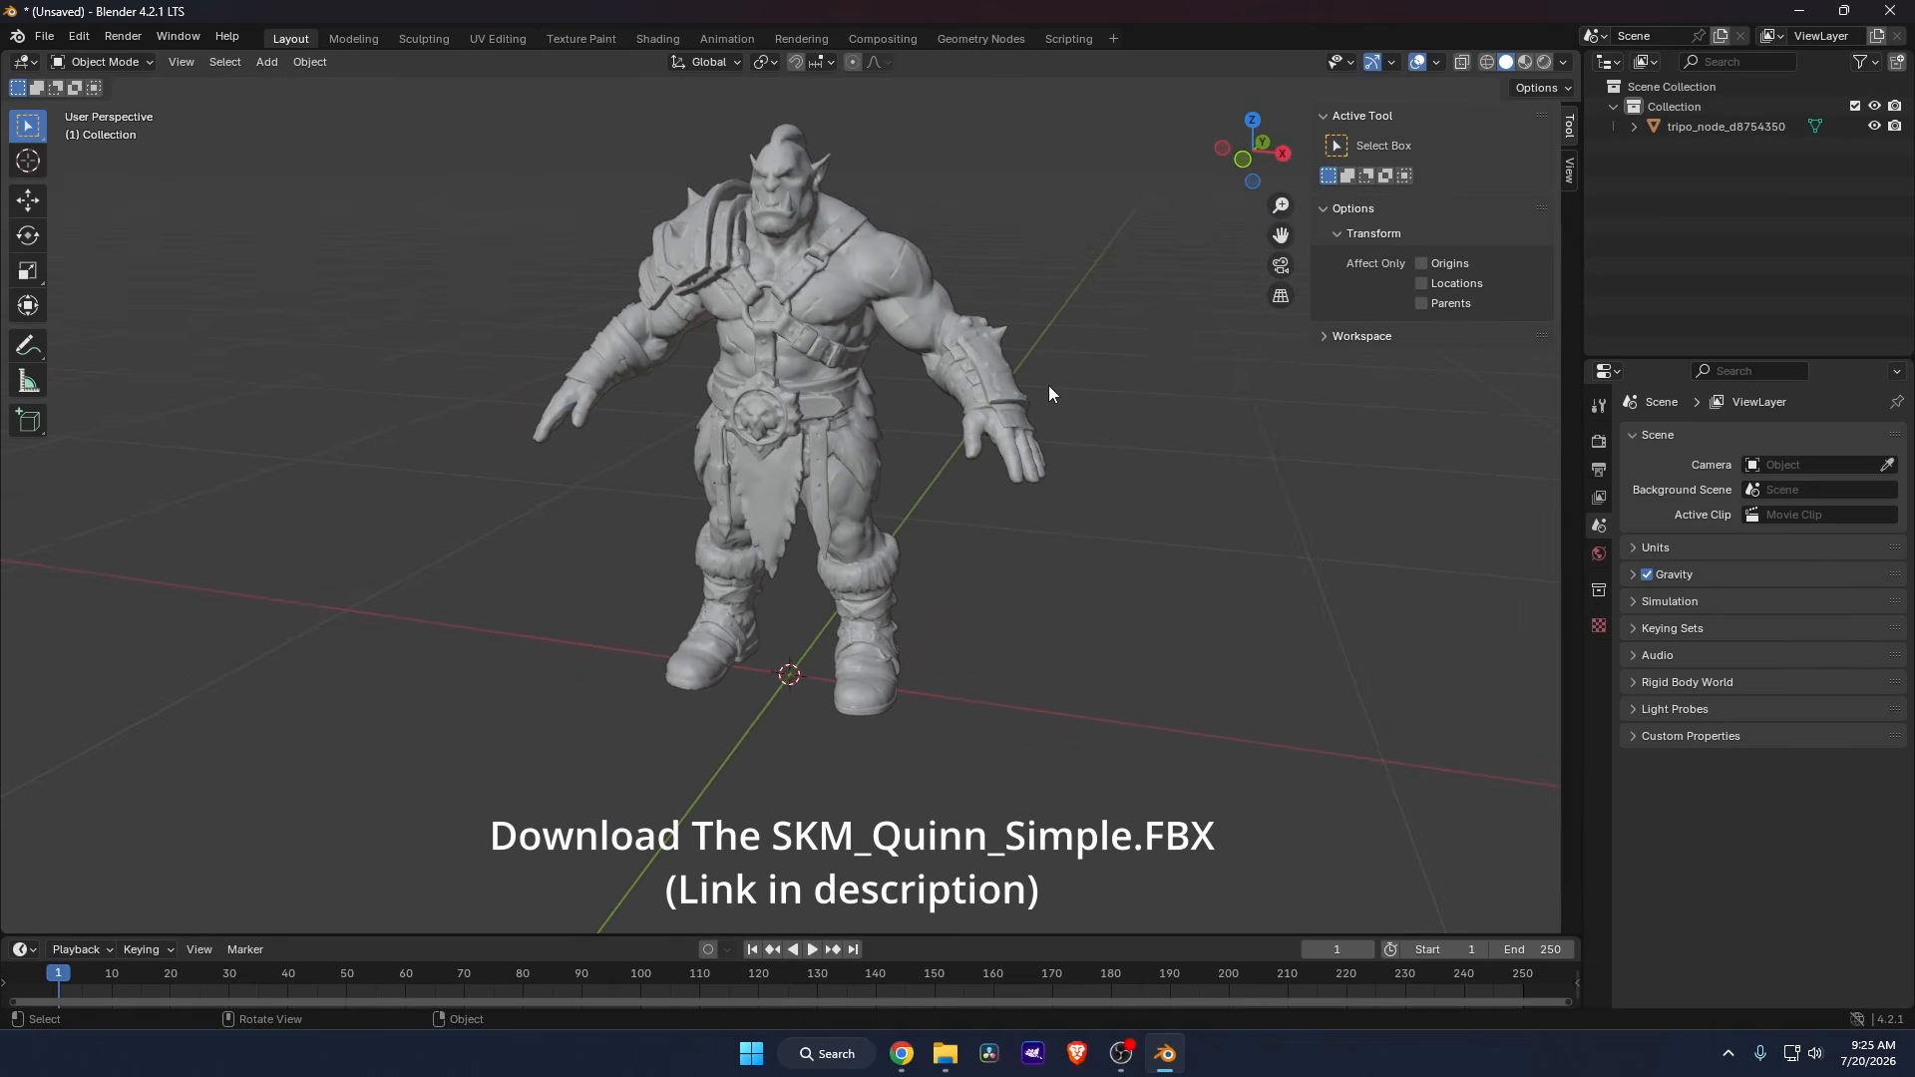
{"action": "left_click", "coordinate": [47, 42]}
{"action": "mouse_move", "coordinate": [96, 320]}
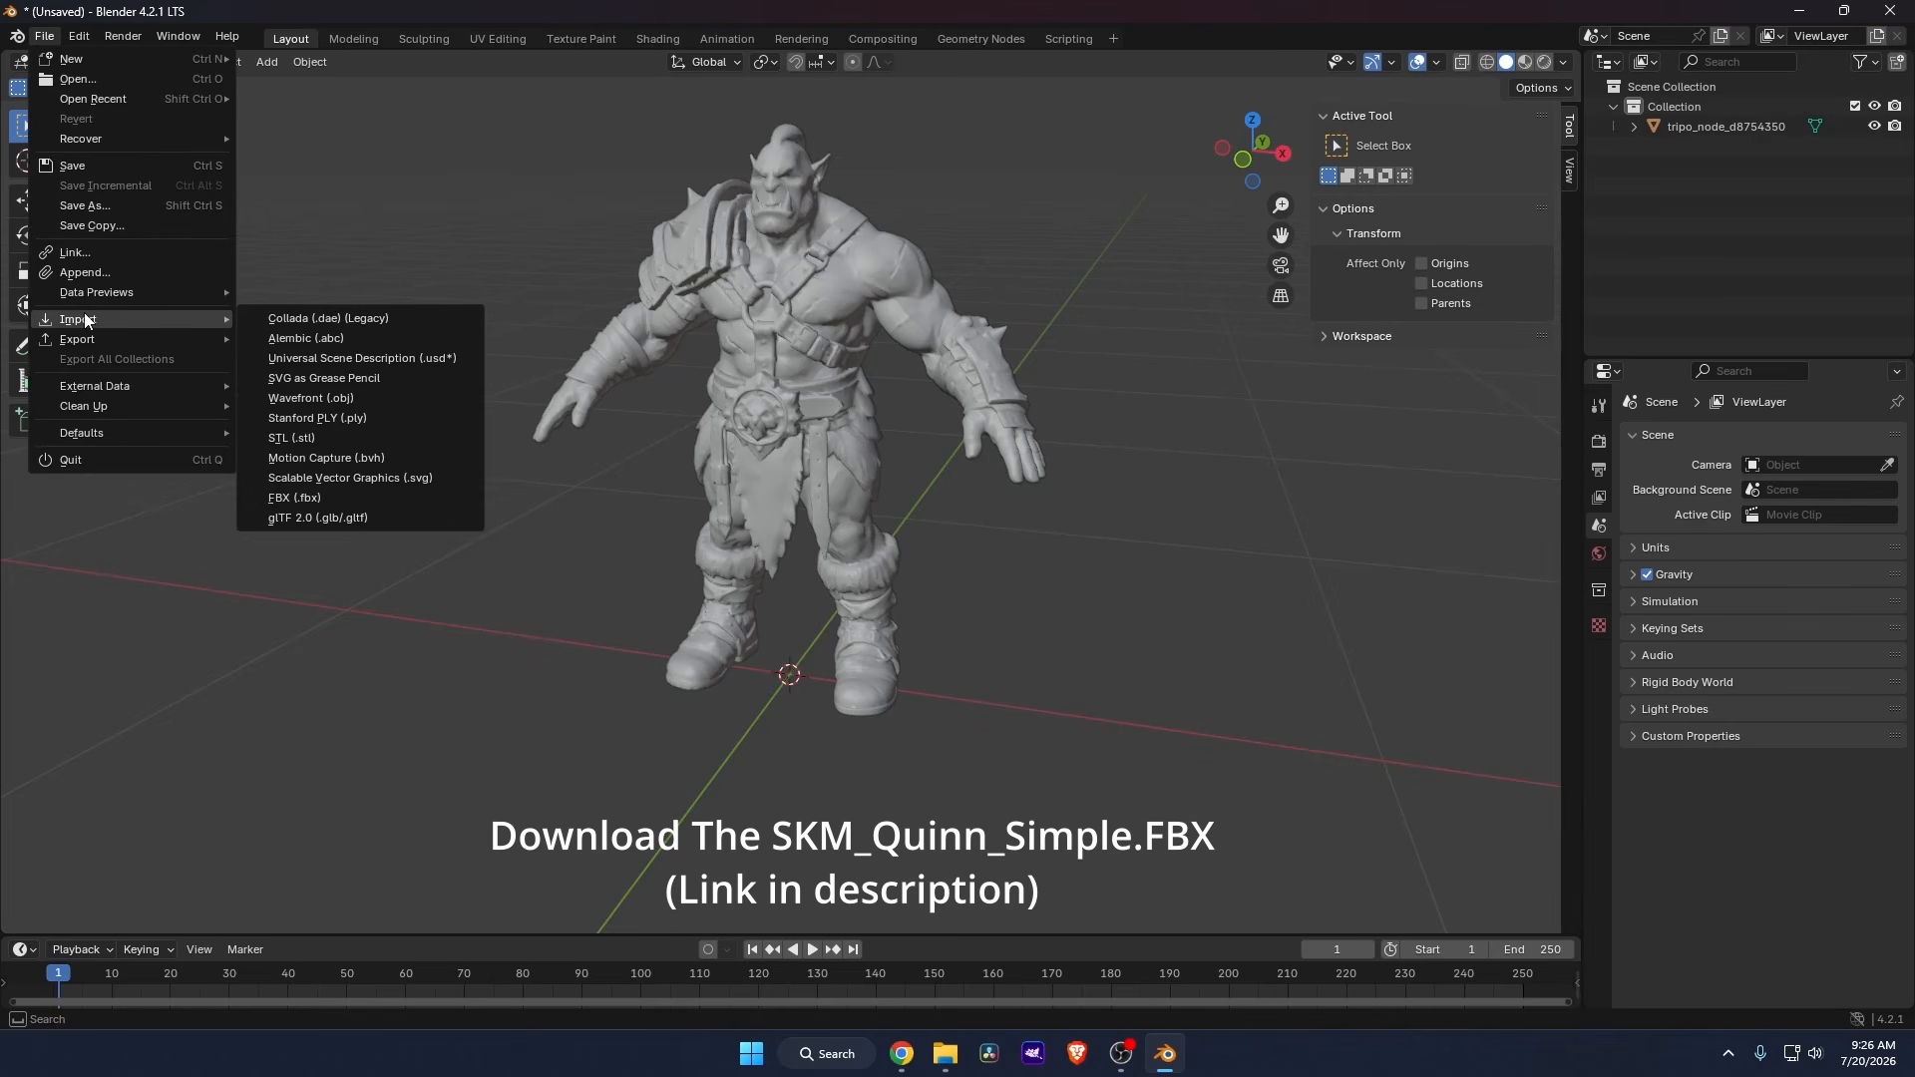
{"action": "left_click", "coordinate": [296, 493]}
{"action": "left_click", "coordinate": [523, 362]}
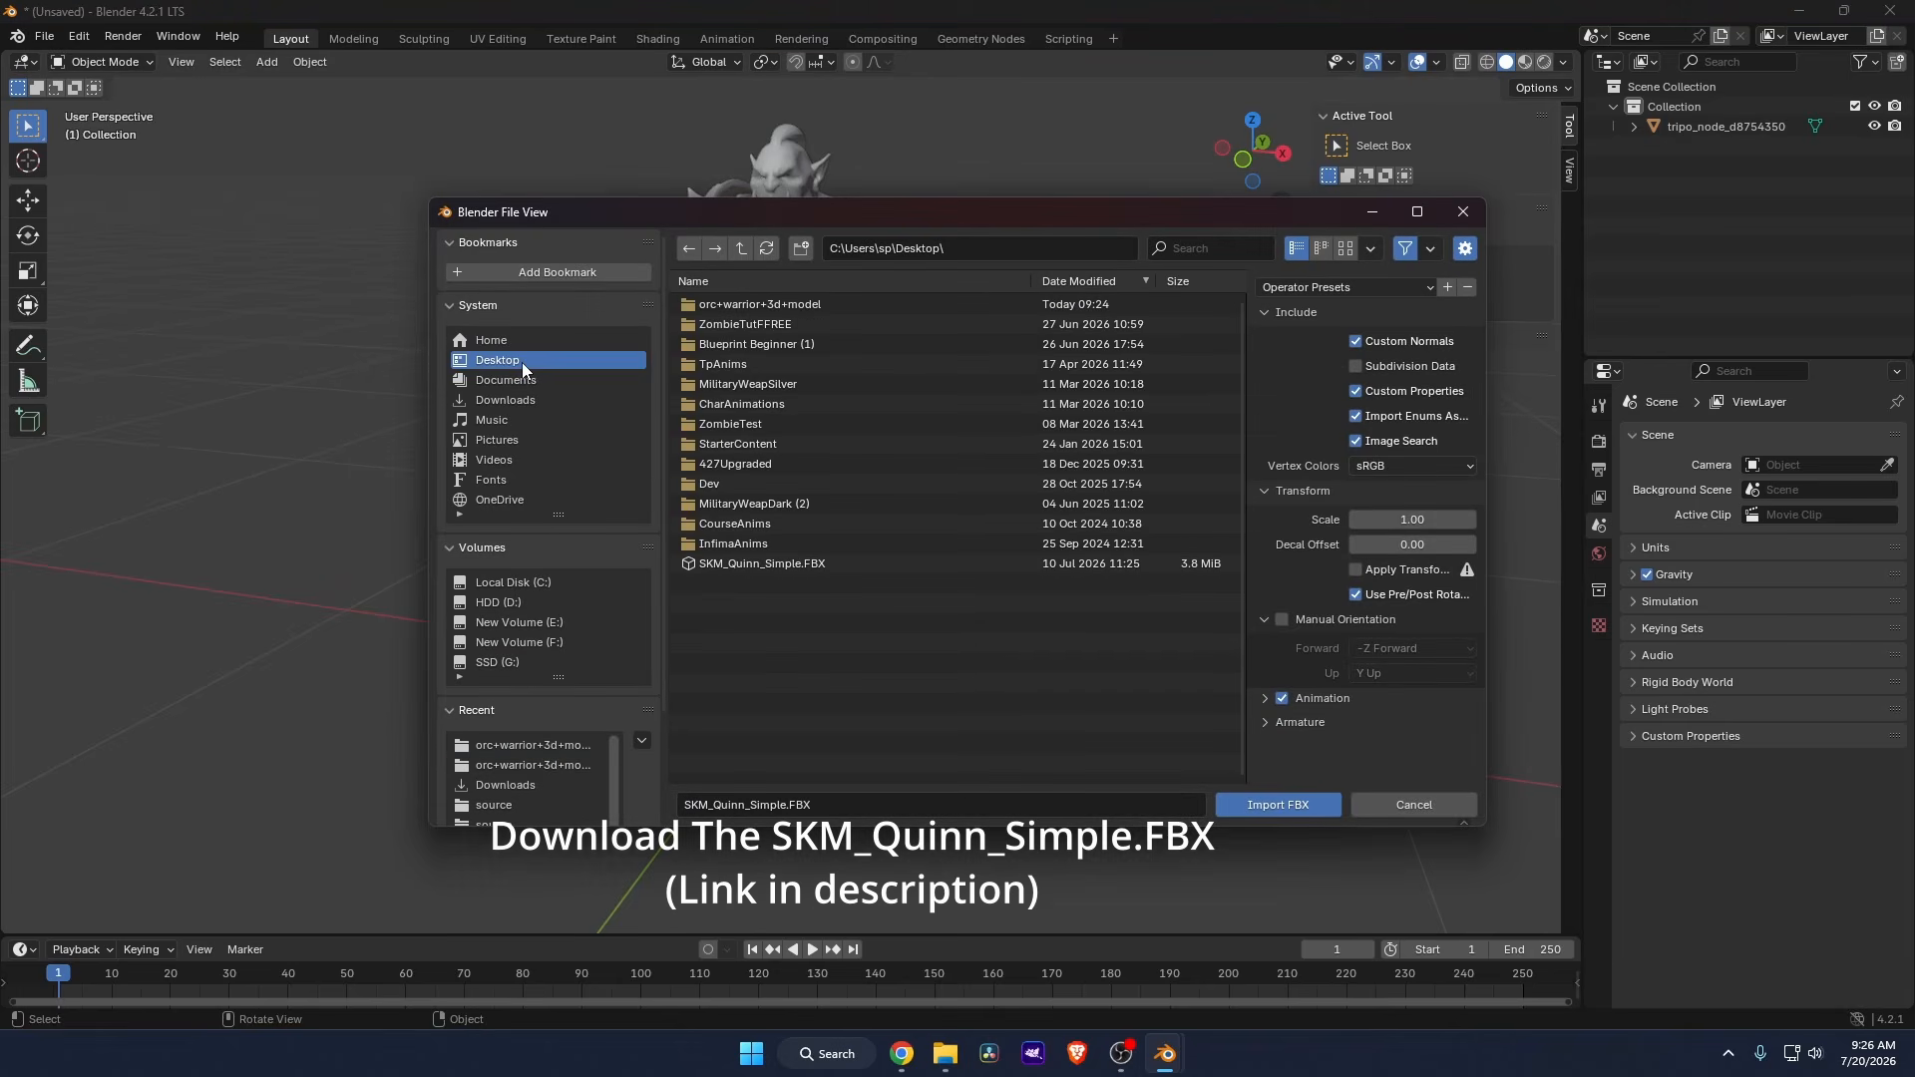
{"action": "left_click", "coordinate": [689, 564]}
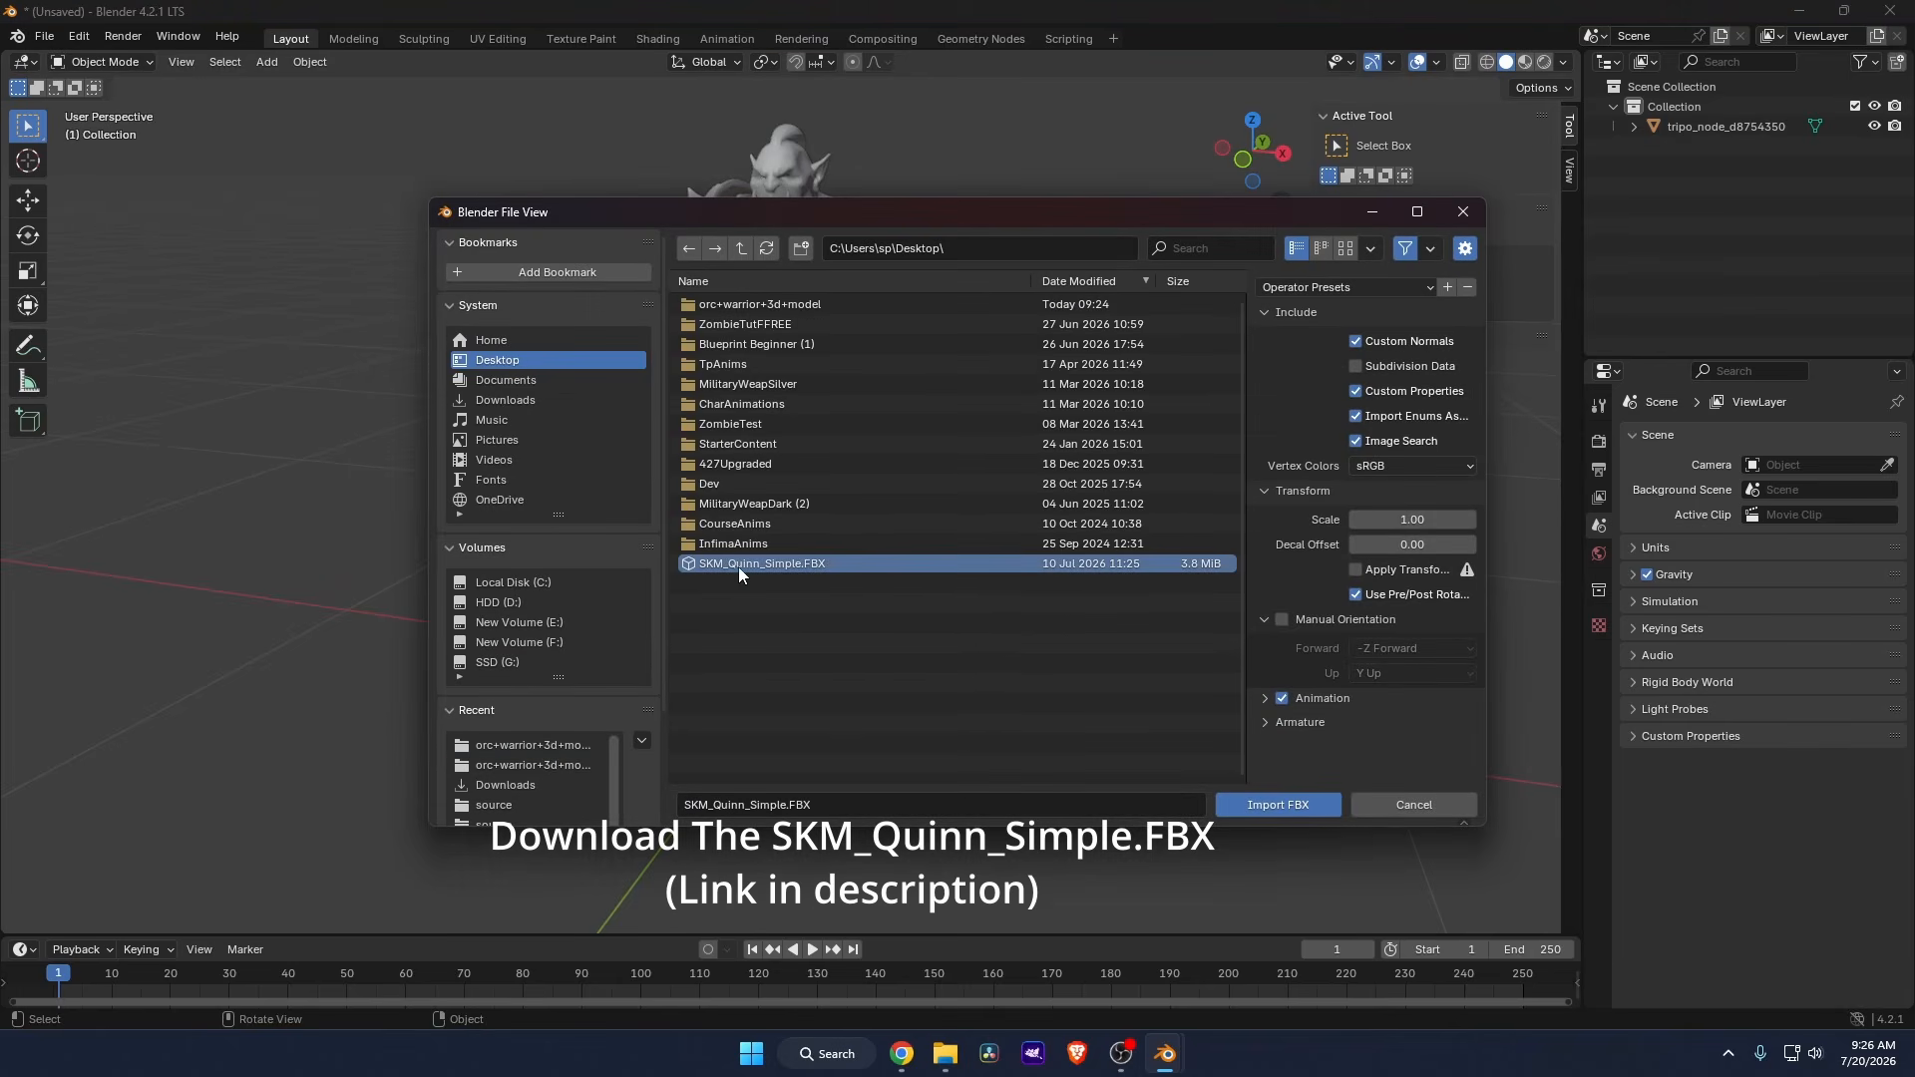
{"action": "left_click", "coordinate": [1296, 811]}
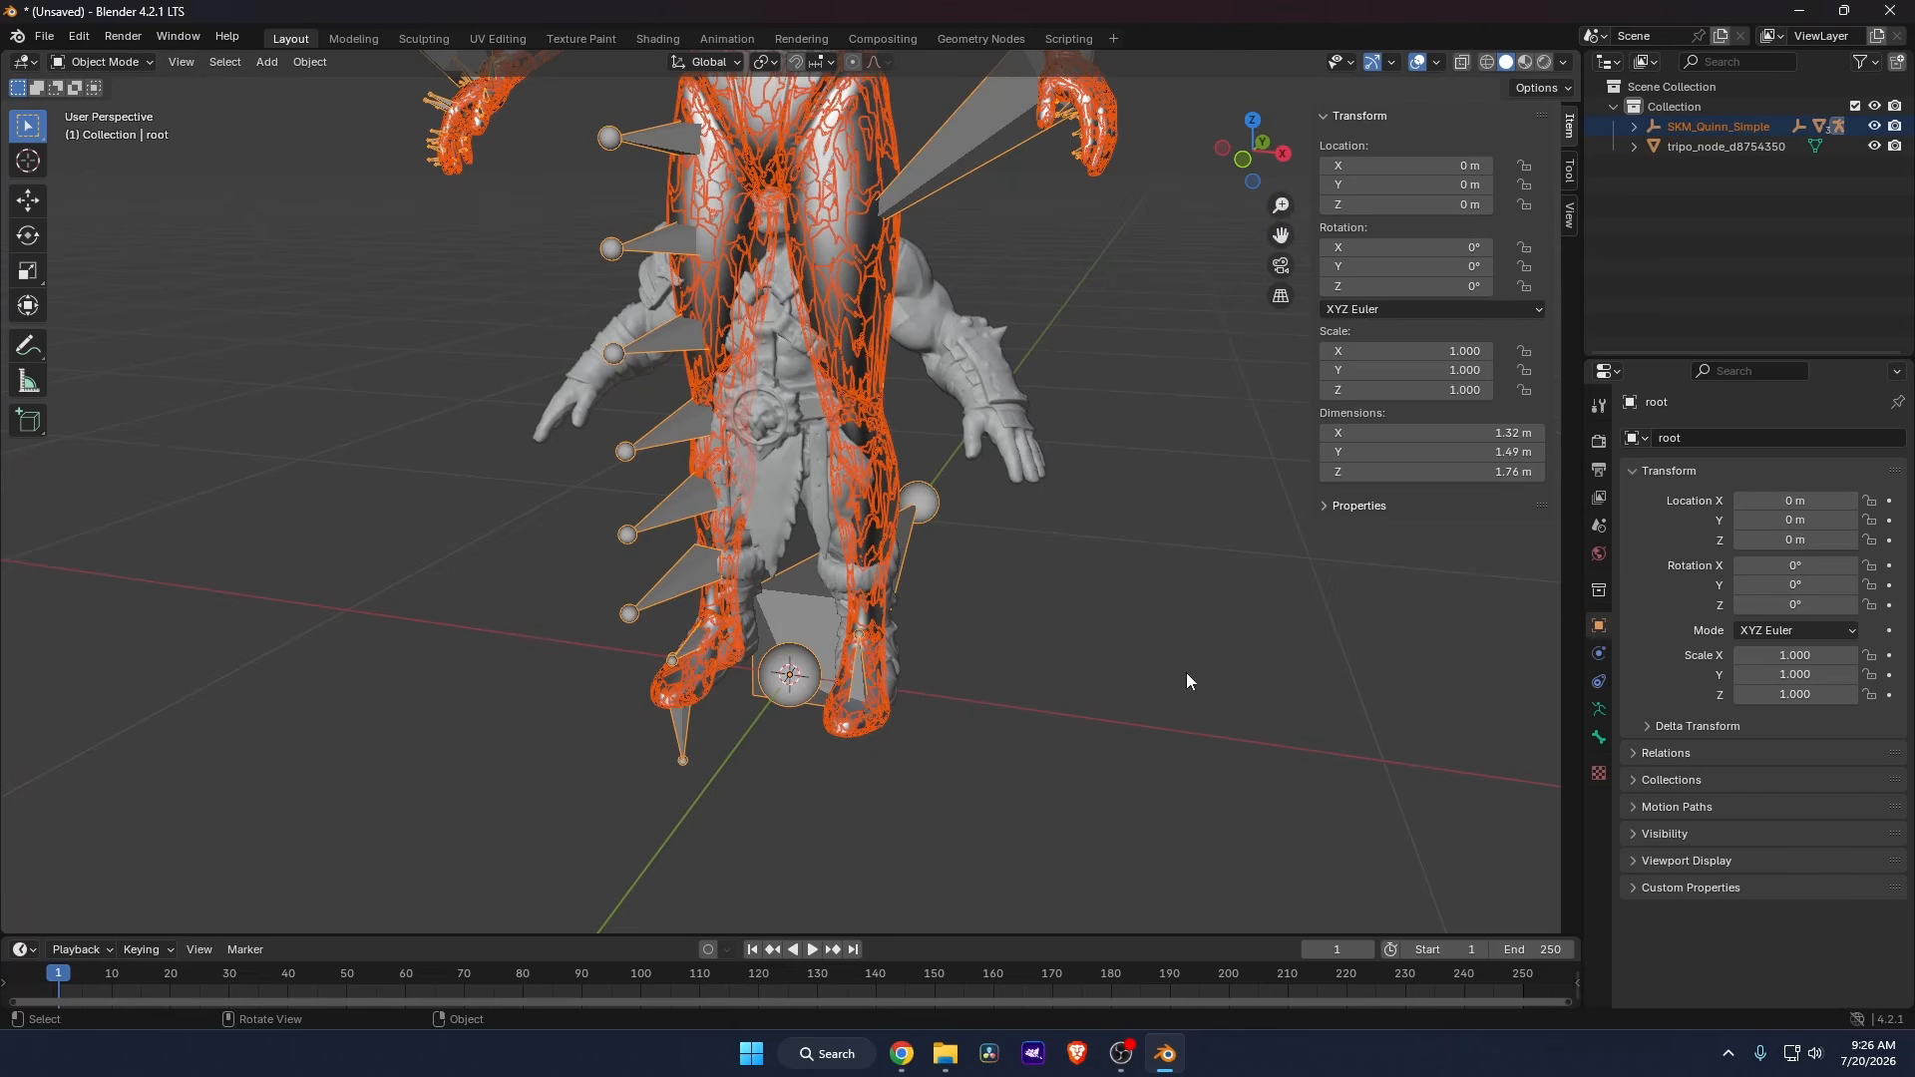
Scale the orc mesh uniformly to about 1.9, making it slightly taller than the Quinn mannequin.
{"action": "scroll", "coordinate": [1147, 466], "scroll_direction": "down", "scroll_amount": 3}
{"action": "middle_click_drag", "start_coordinate": [1073, 255], "coordinate": [1099, 339], "text": "shift"}
{"action": "left_click", "coordinate": [1051, 377]}
{"action": "middle_click_drag", "start_coordinate": [844, 283], "coordinate": [900, 263]}
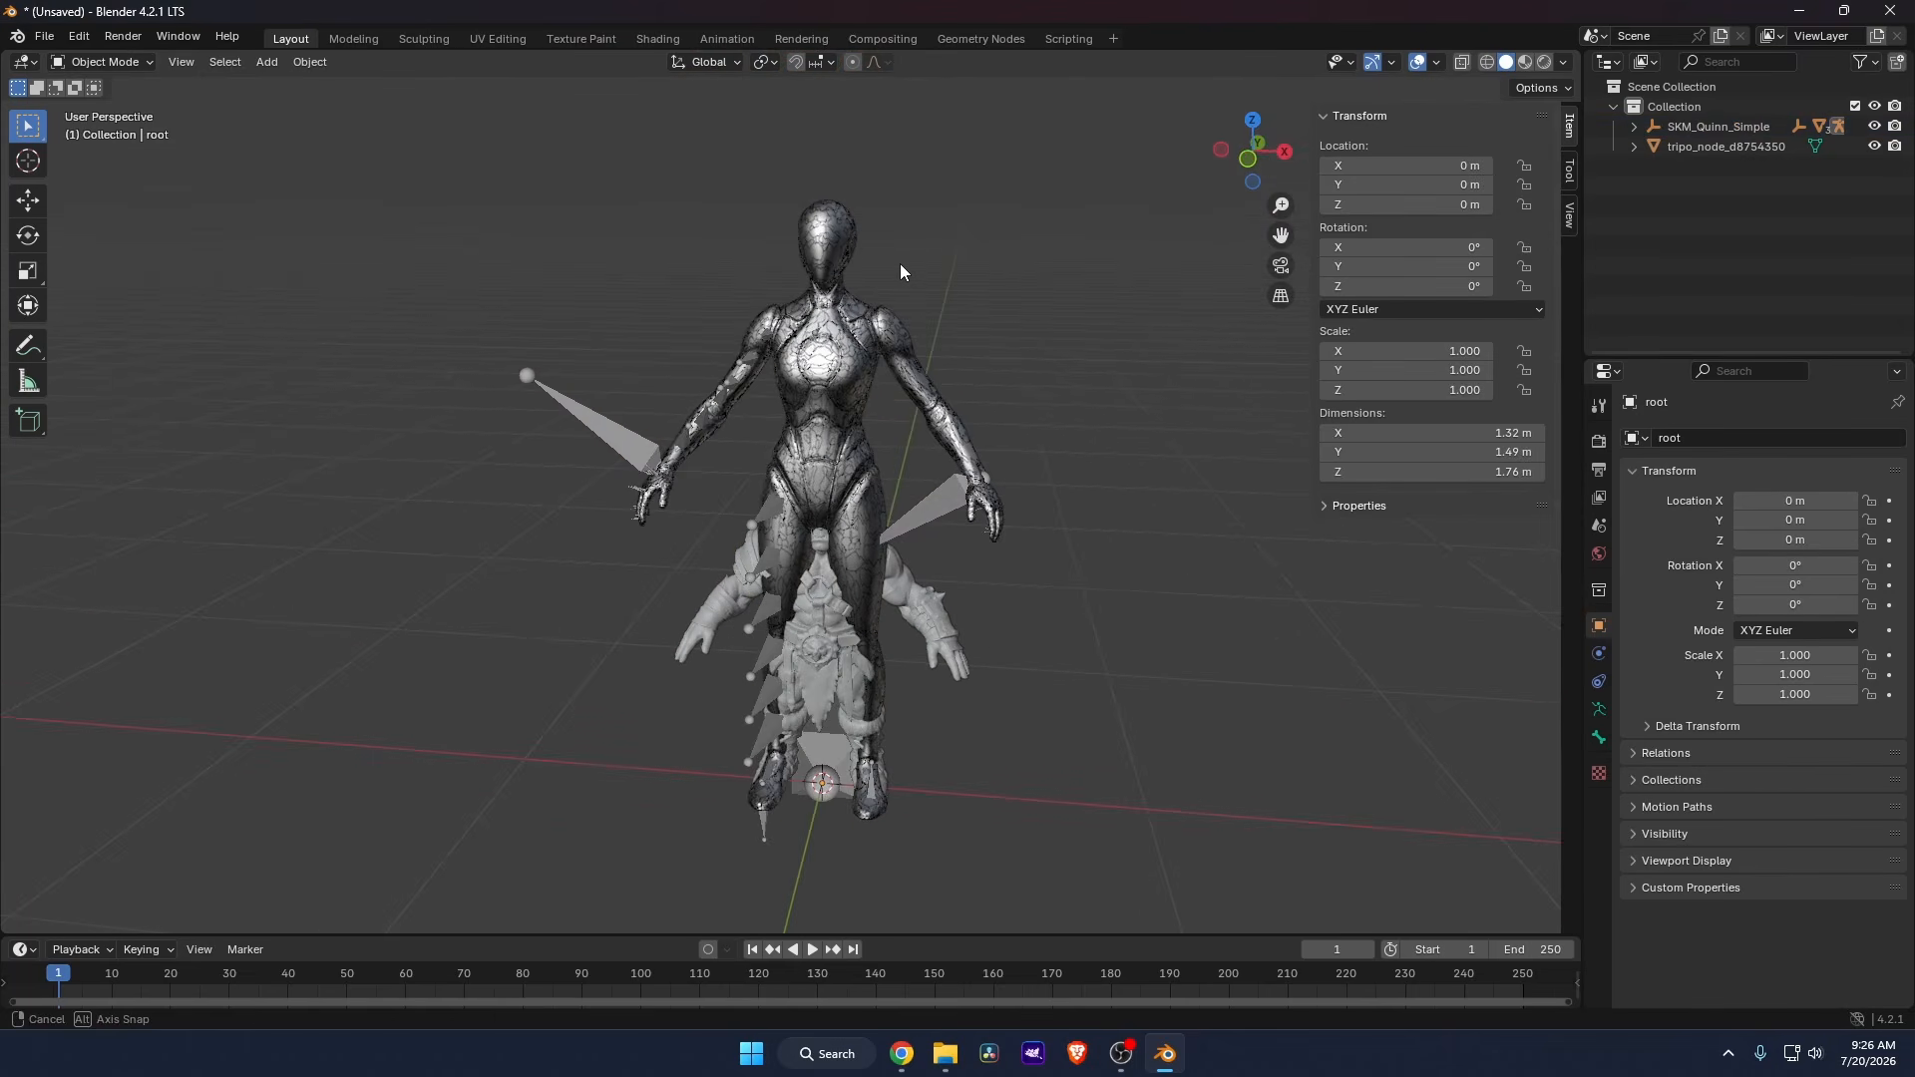
{"action": "left_click", "coordinate": [940, 614]}
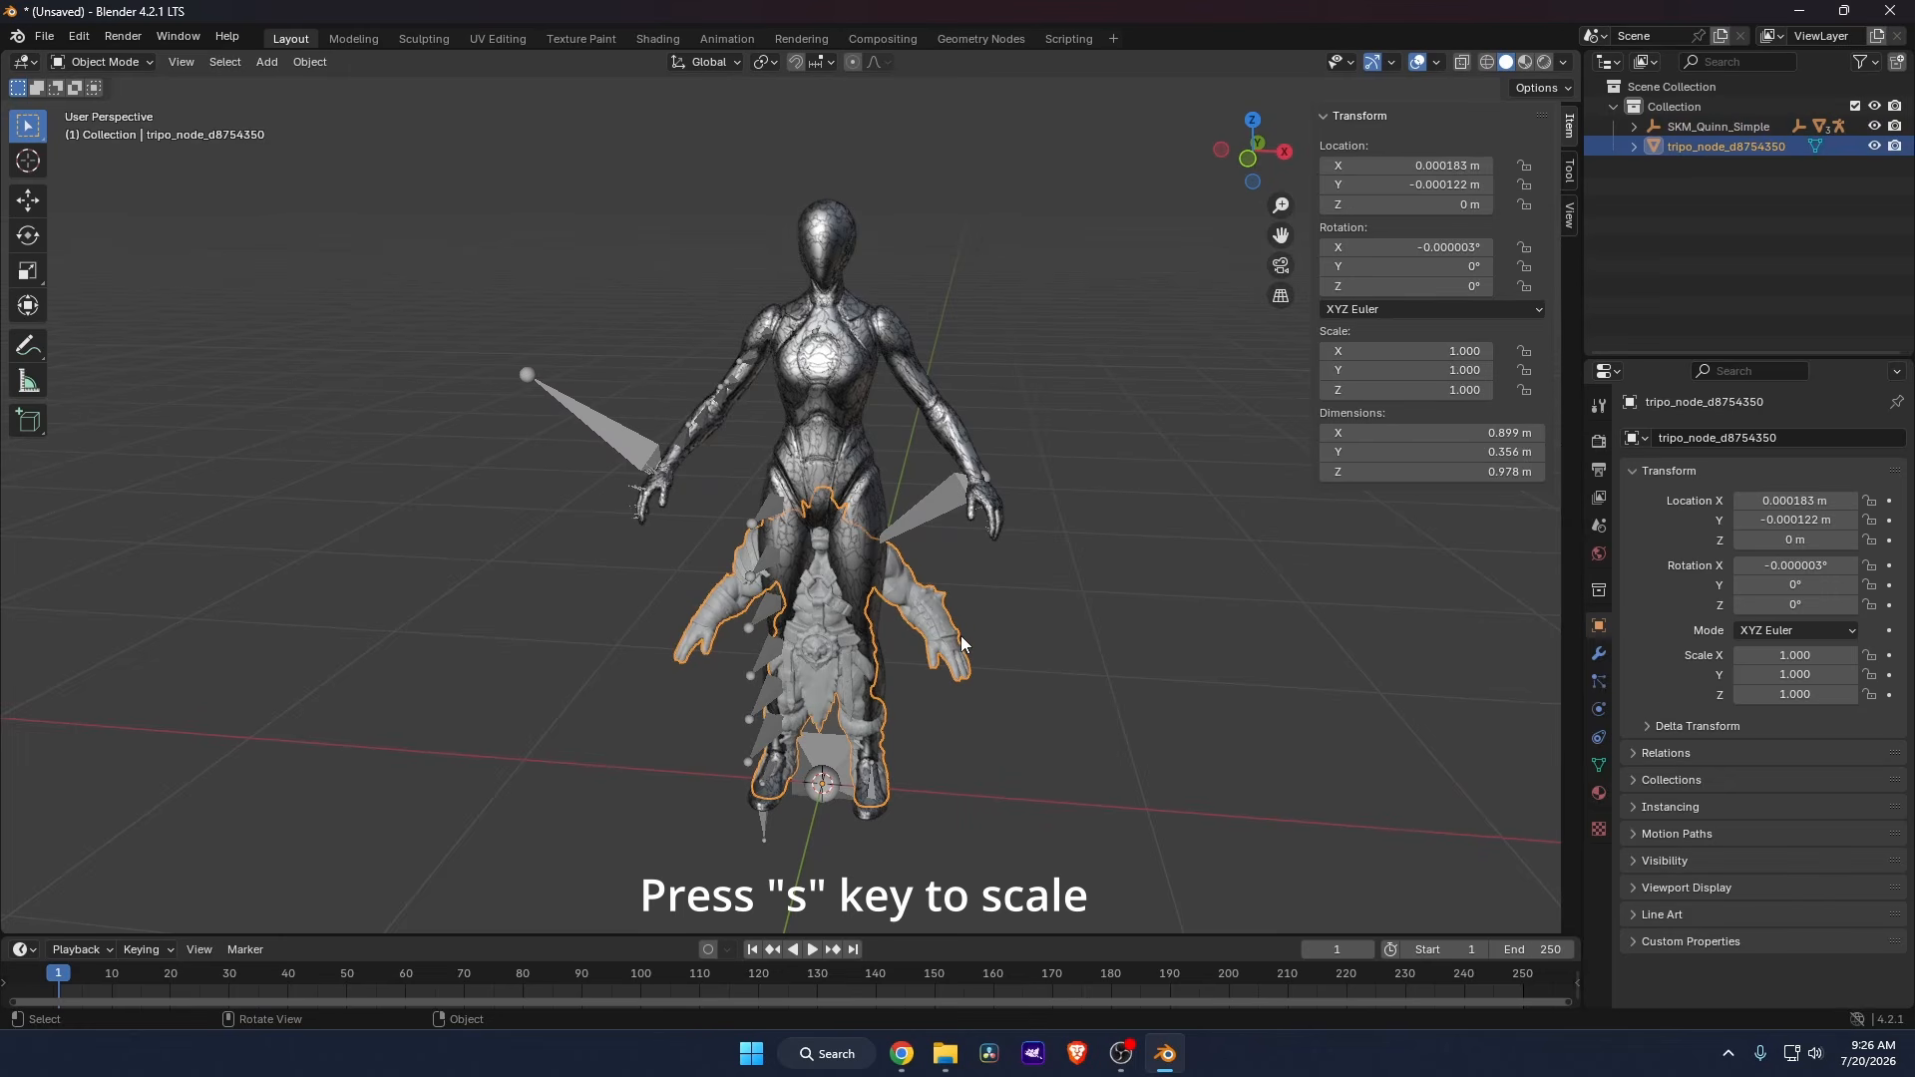
{"action": "key", "text": "s"}
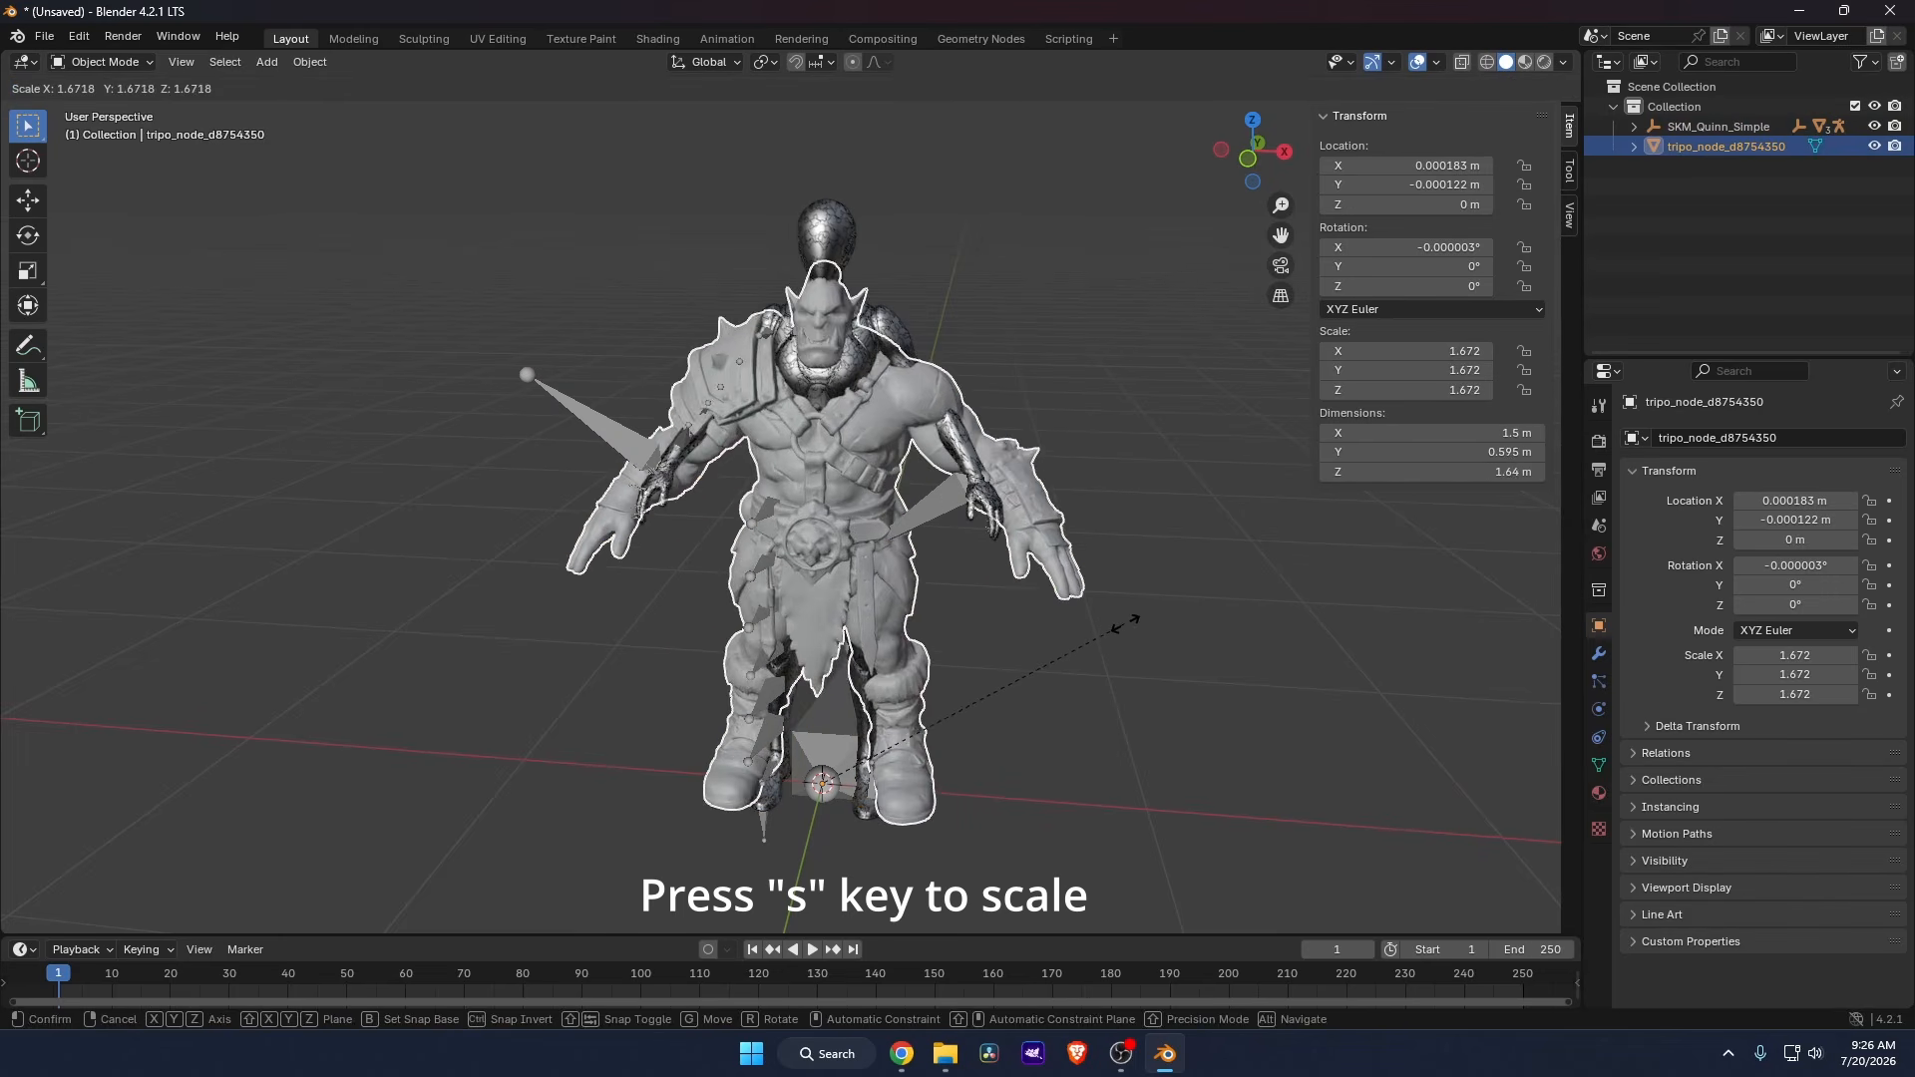
{"action": "left_click", "coordinate": [1169, 602]}
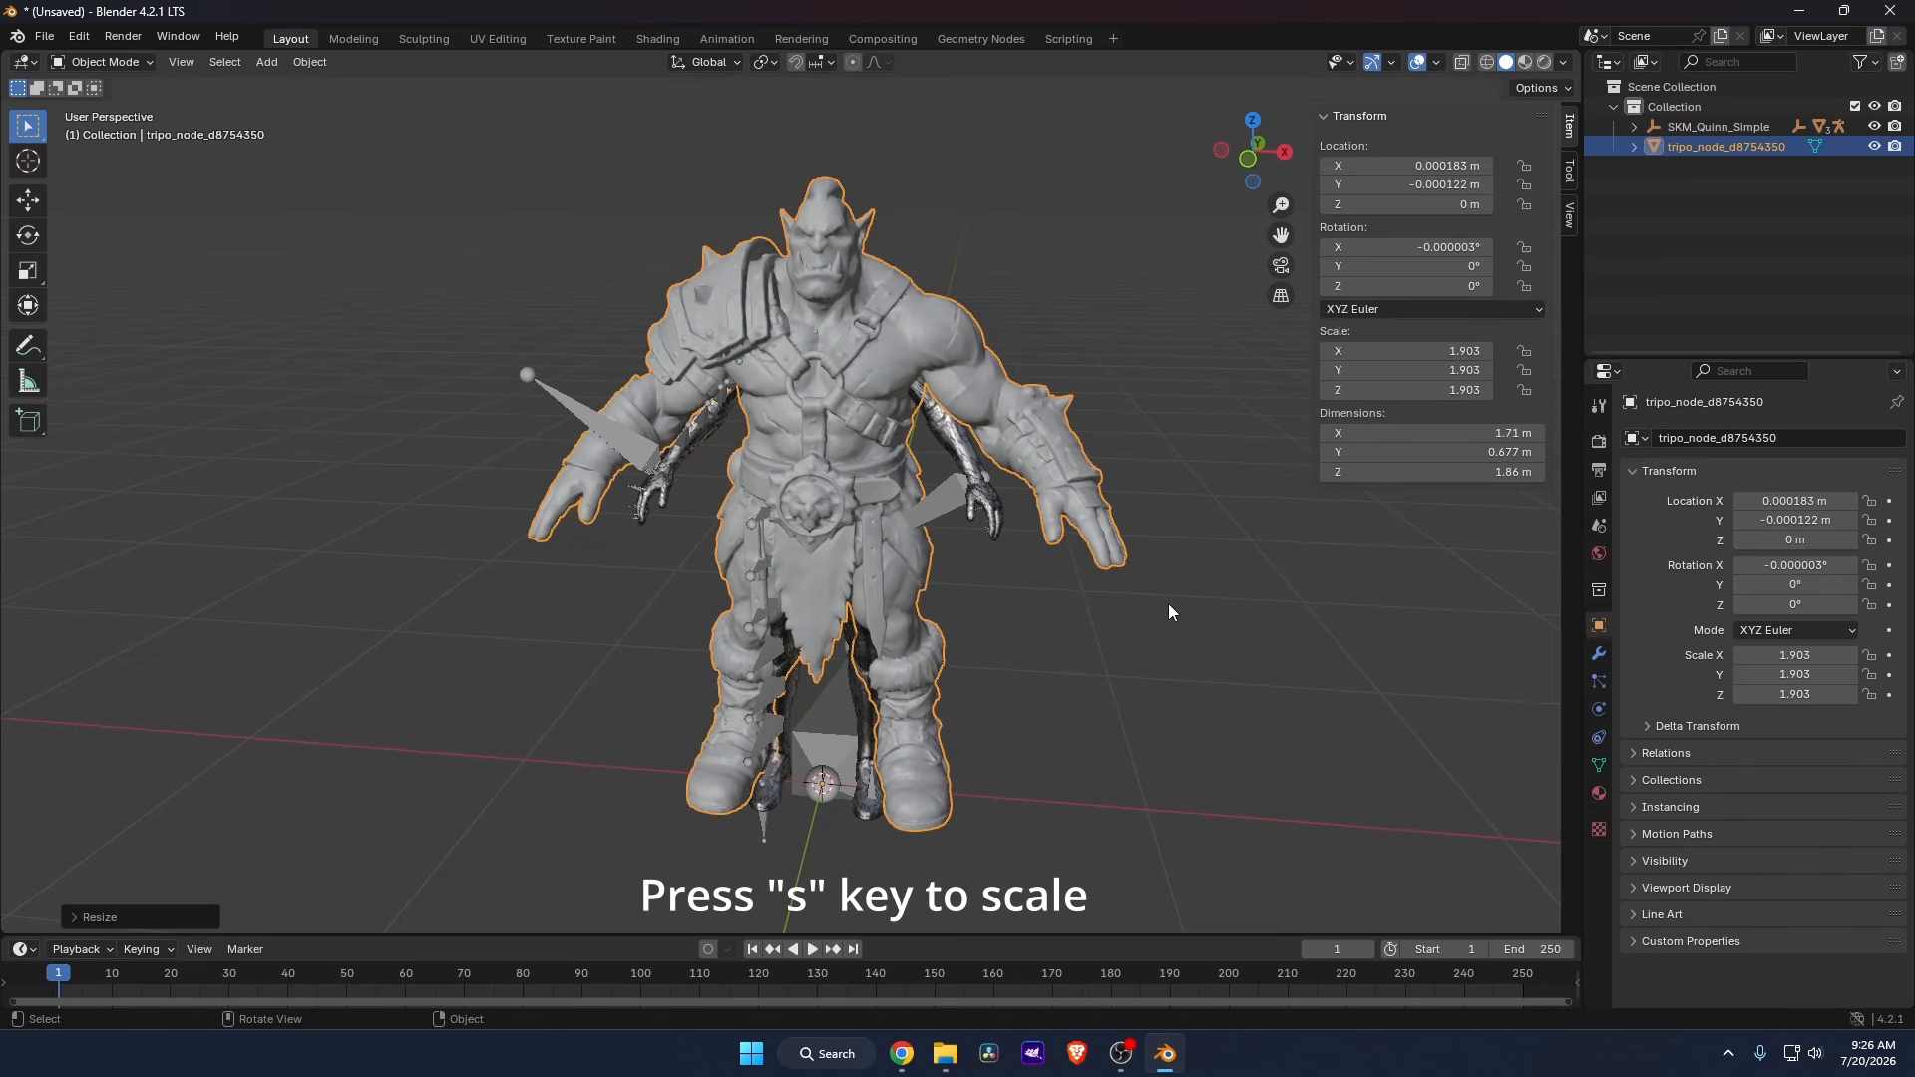
Delete the Quinn mannequin's meshes and its armature from the scene.
{"action": "middle_click_drag", "start_coordinate": [1169, 602], "coordinate": [1046, 512]}
{"action": "left_click", "coordinate": [1015, 490]}
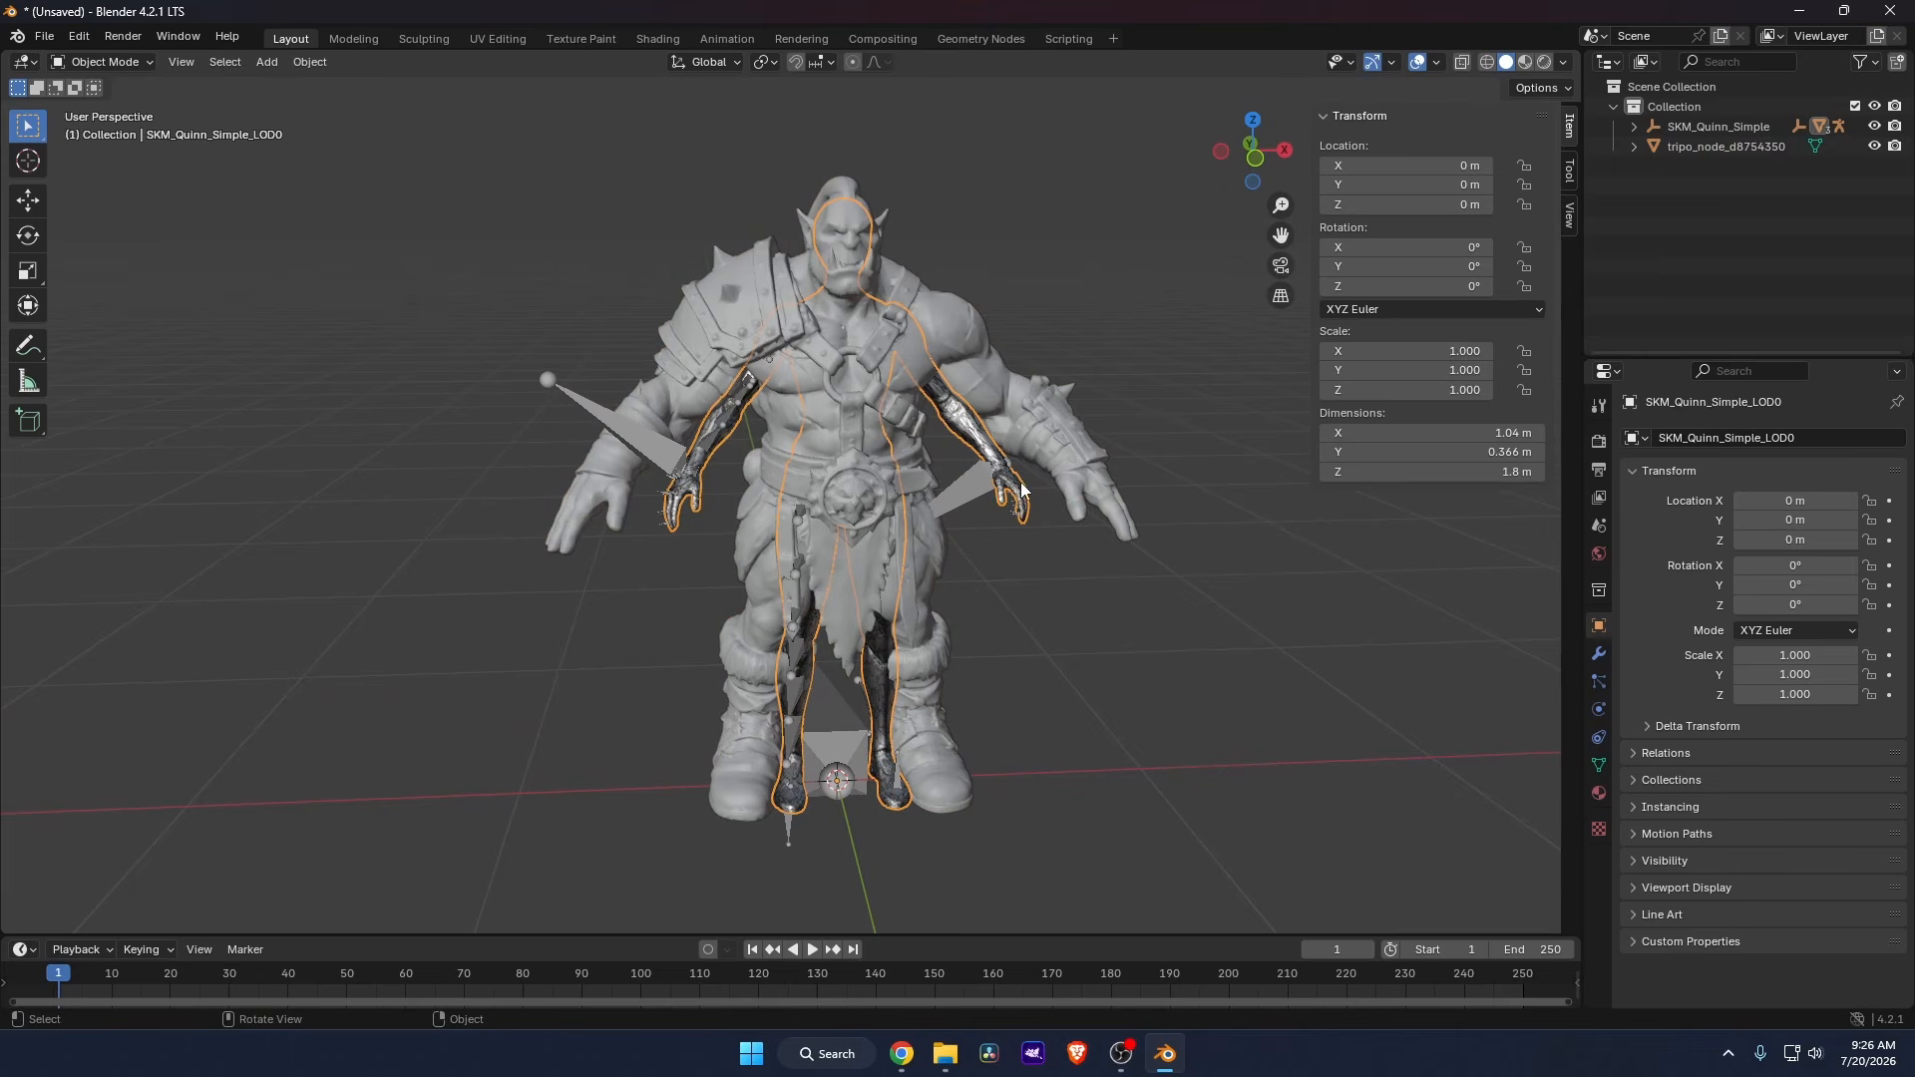
{"action": "key", "text": "Delete"}
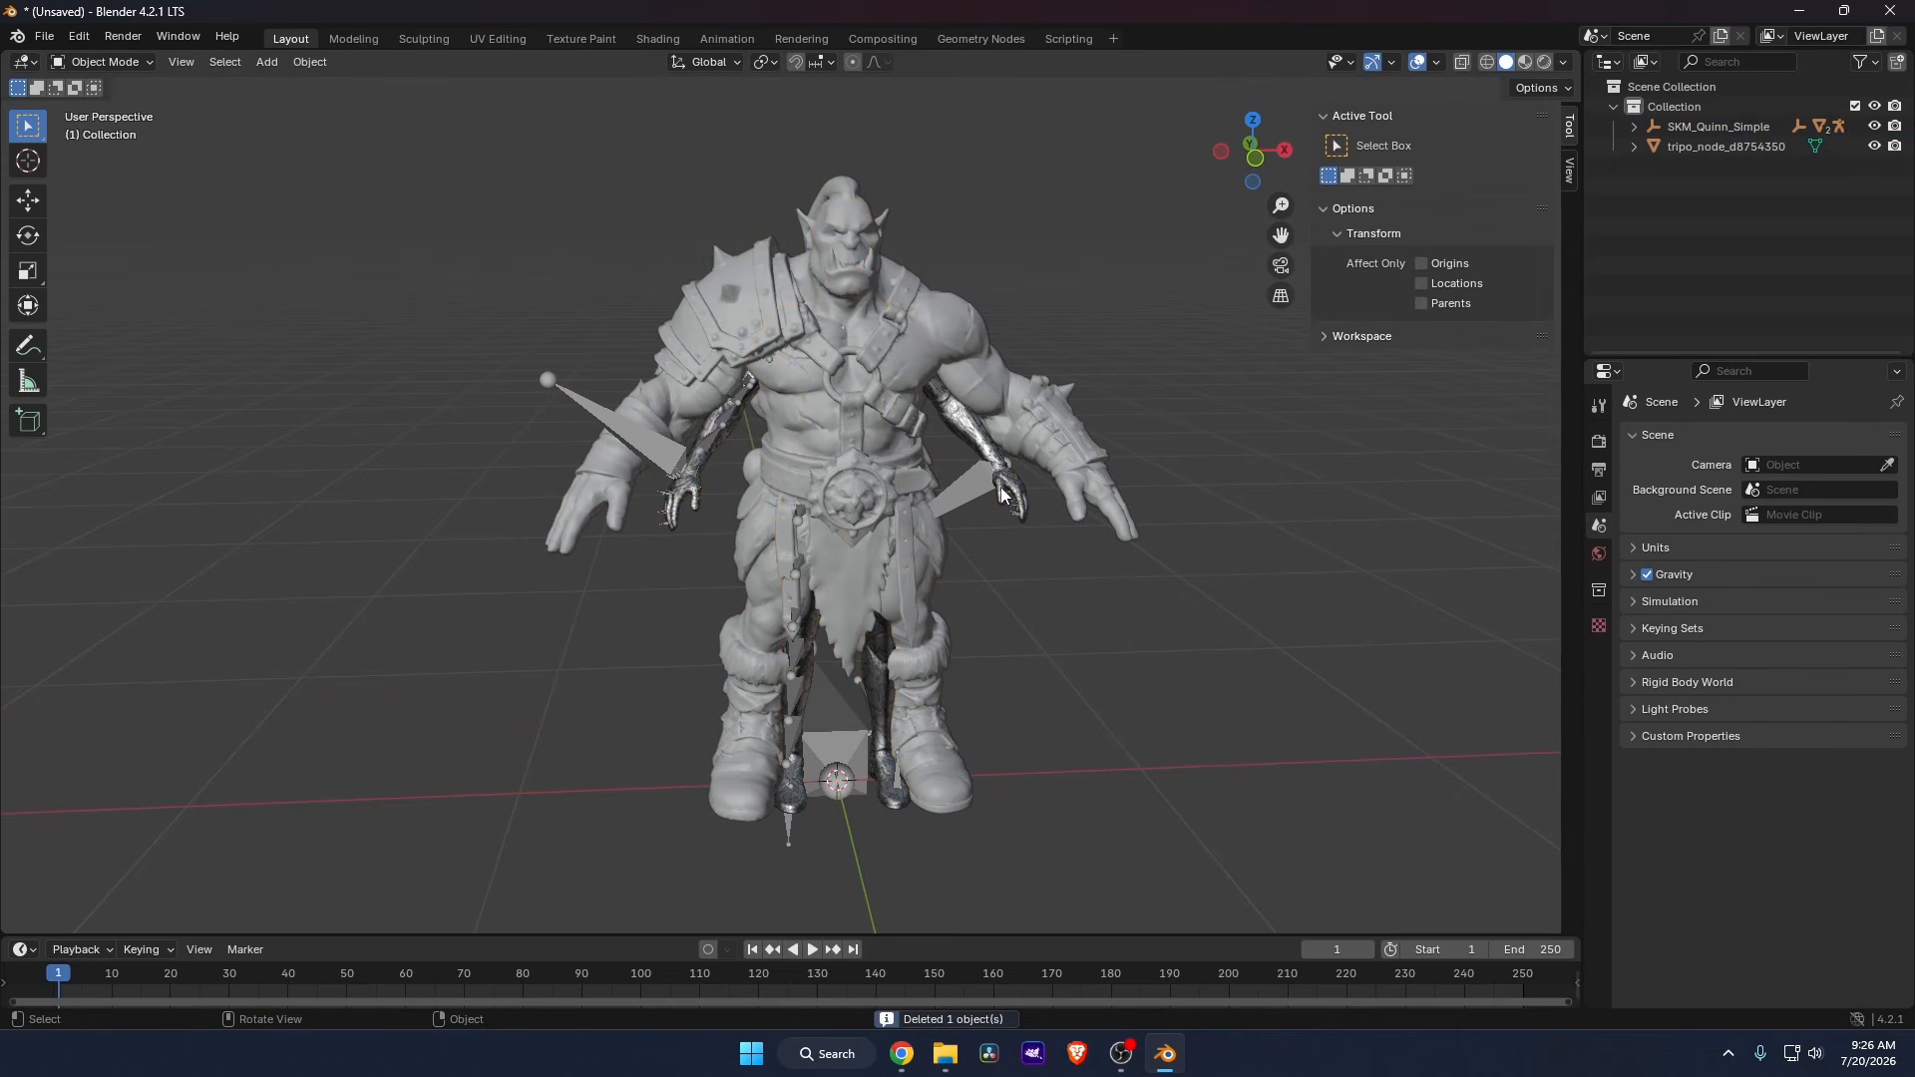
{"action": "left_click", "coordinate": [994, 484]}
{"action": "key", "text": "Delete"}
{"action": "left_click", "coordinate": [995, 479]}
{"action": "key", "text": "Delete"}
{"action": "left_click", "coordinate": [994, 475]}
{"action": "key", "text": "Delete"}
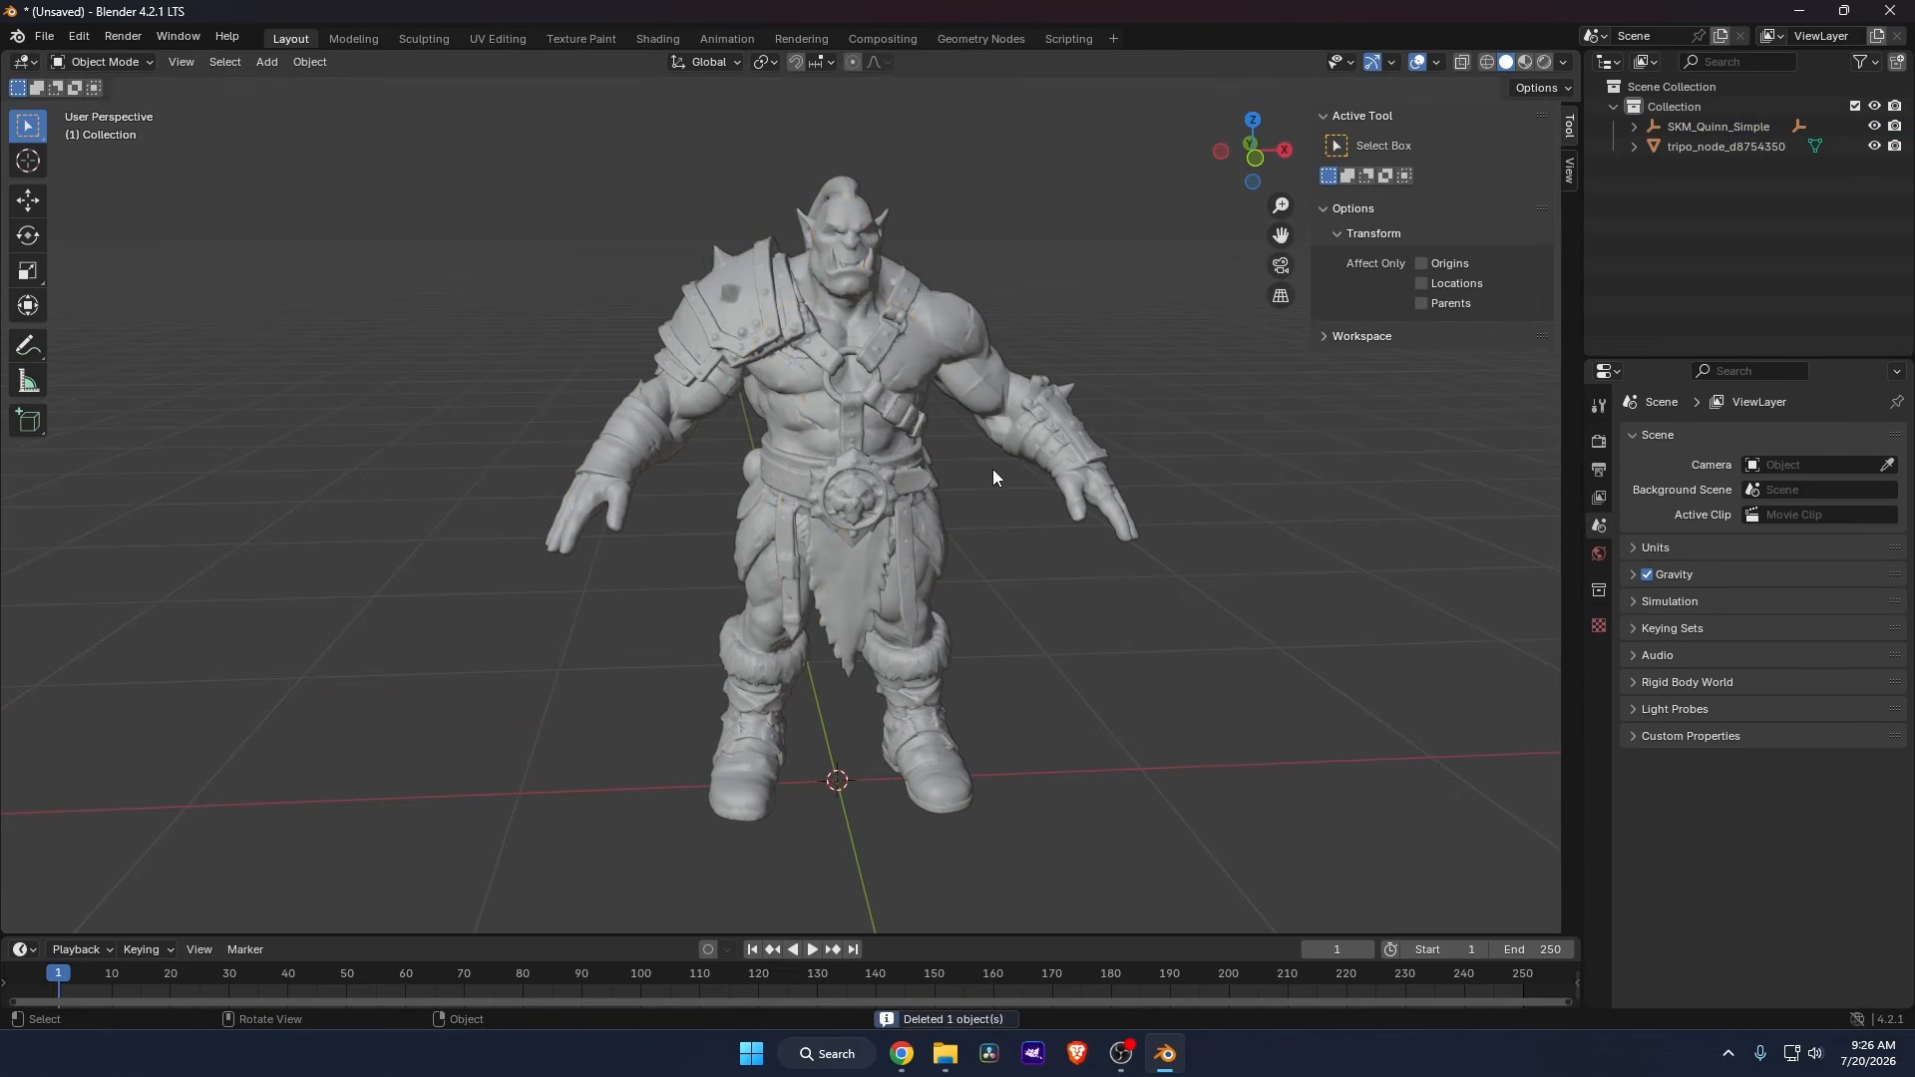
Select the orc and export the scene as an FBX to the desktop under the name SK_OrcModified.
{"action": "left_click", "coordinate": [917, 333]}
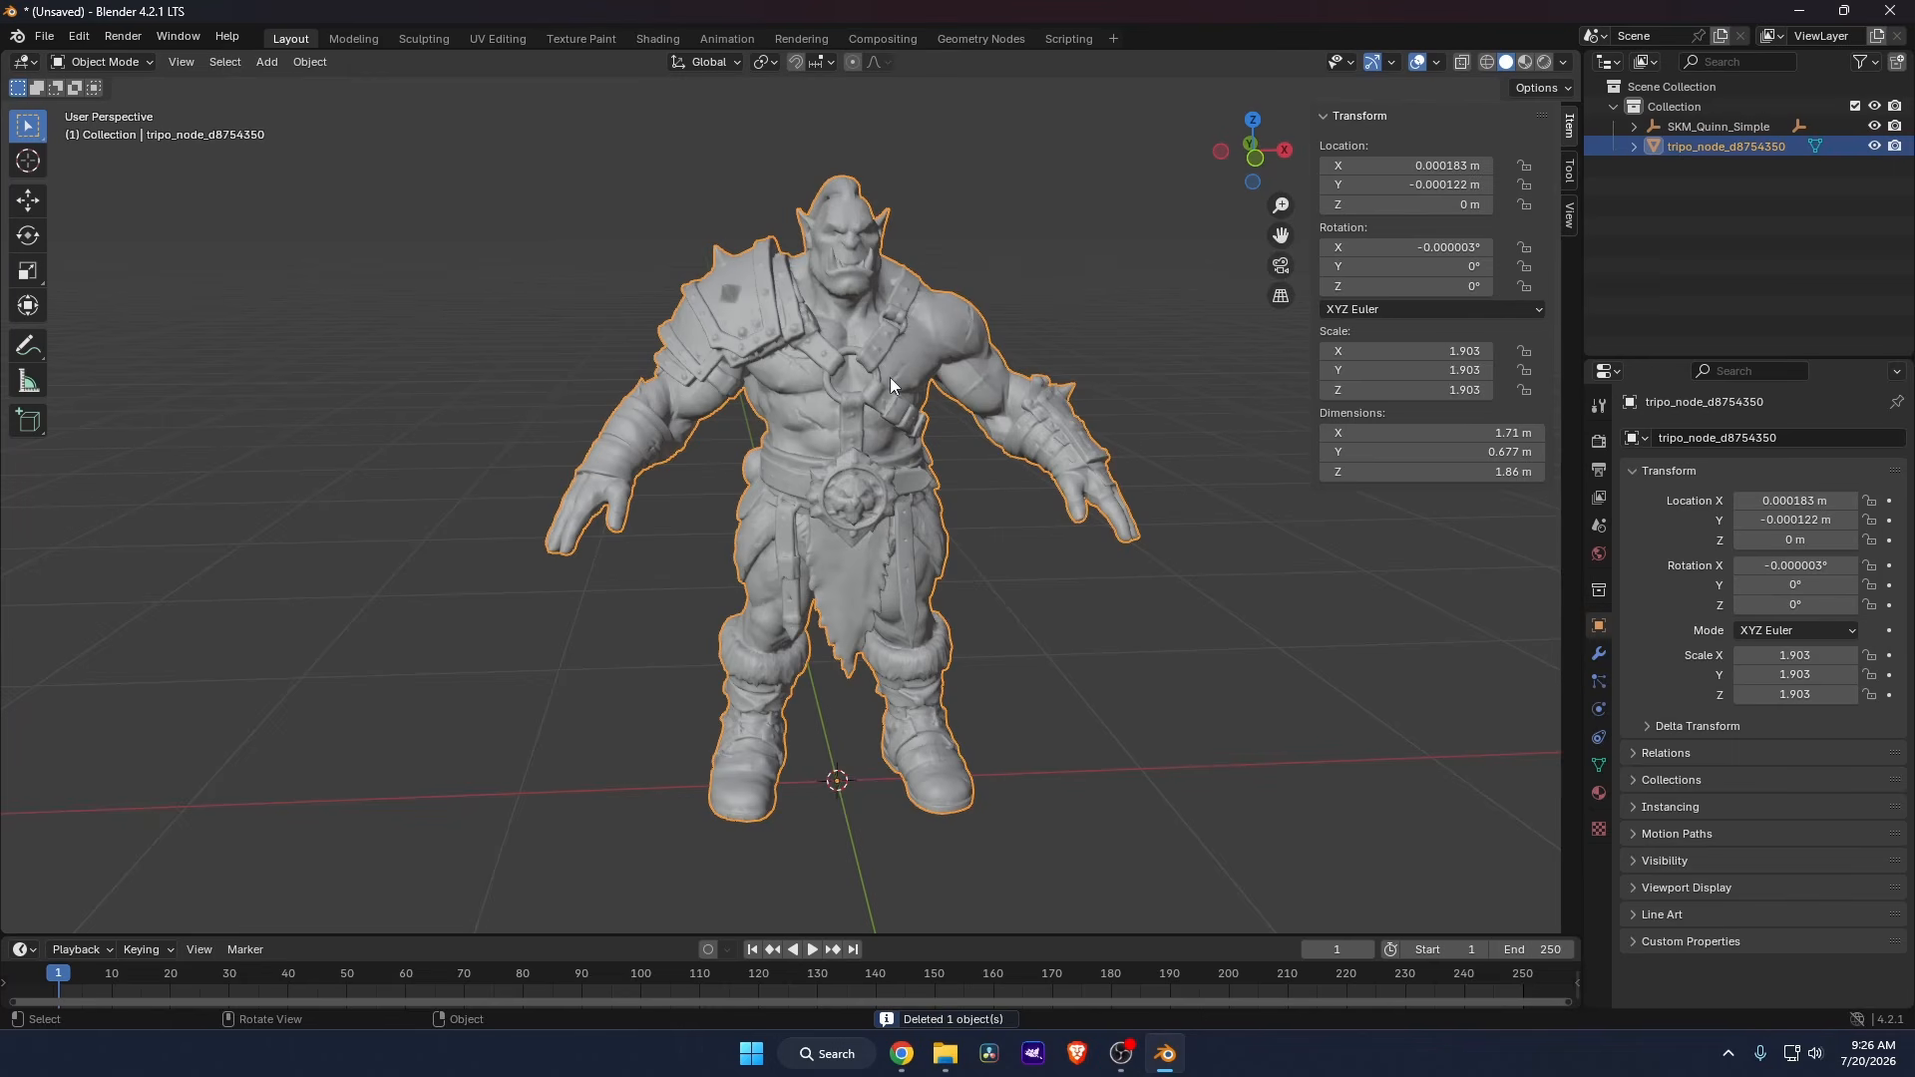
{"action": "middle_click_drag", "start_coordinate": [889, 377], "coordinate": [937, 327]}
{"action": "middle_click_drag", "start_coordinate": [834, 258], "coordinate": [878, 252]}
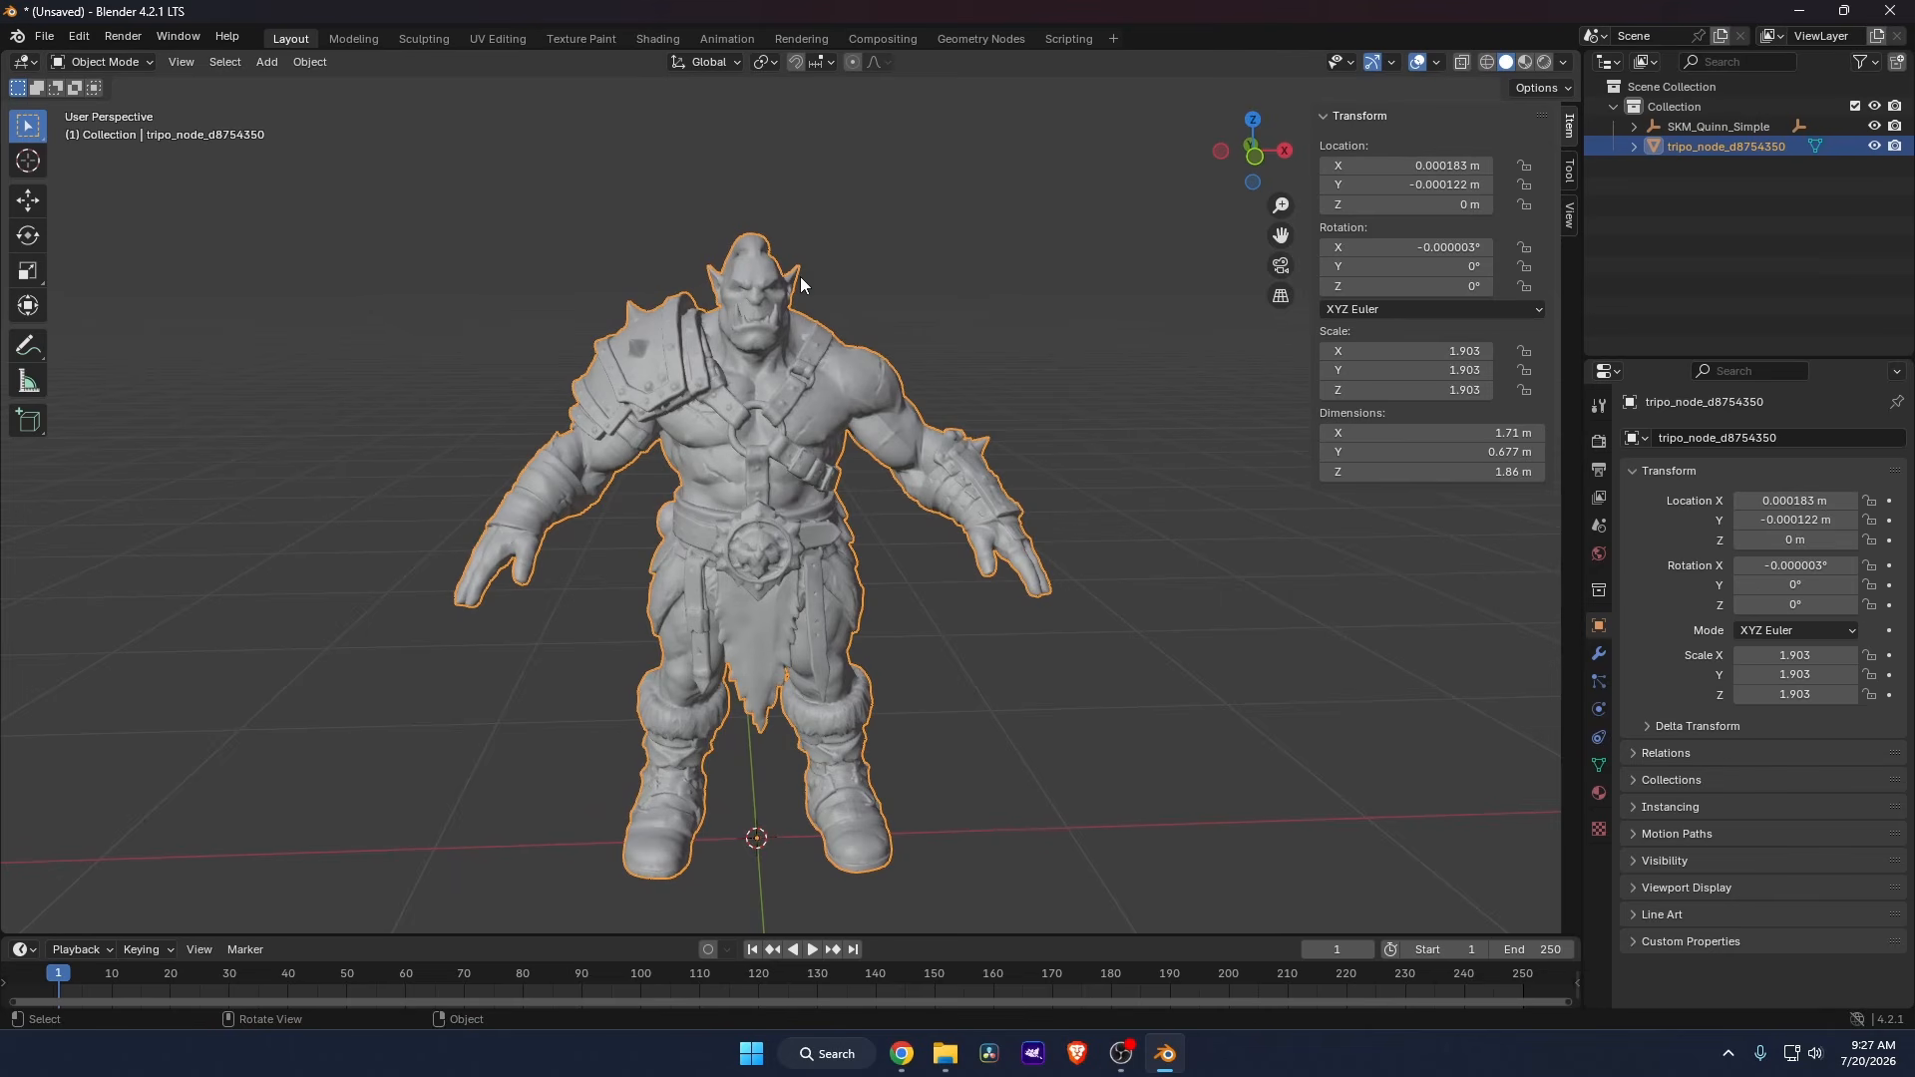
{"action": "left_click", "coordinate": [45, 36]}
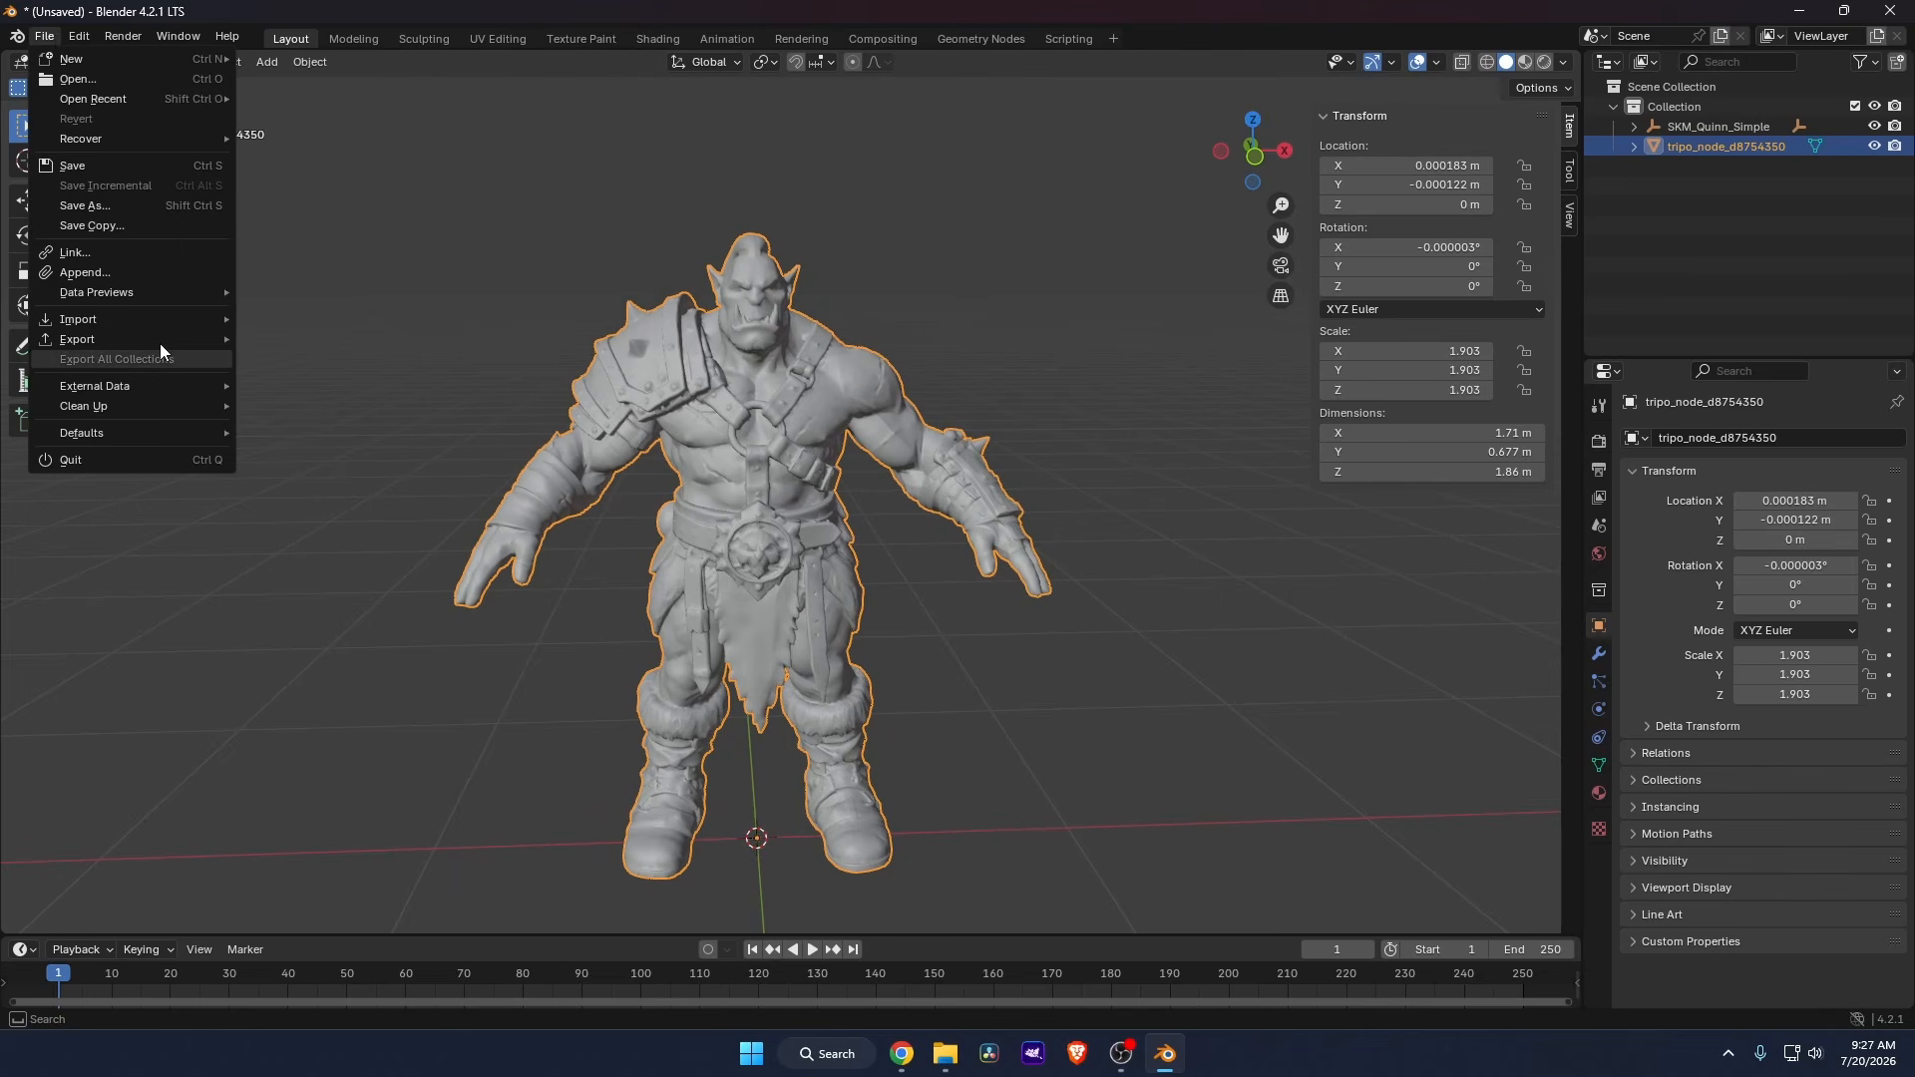
{"action": "mouse_move", "coordinate": [160, 340]}
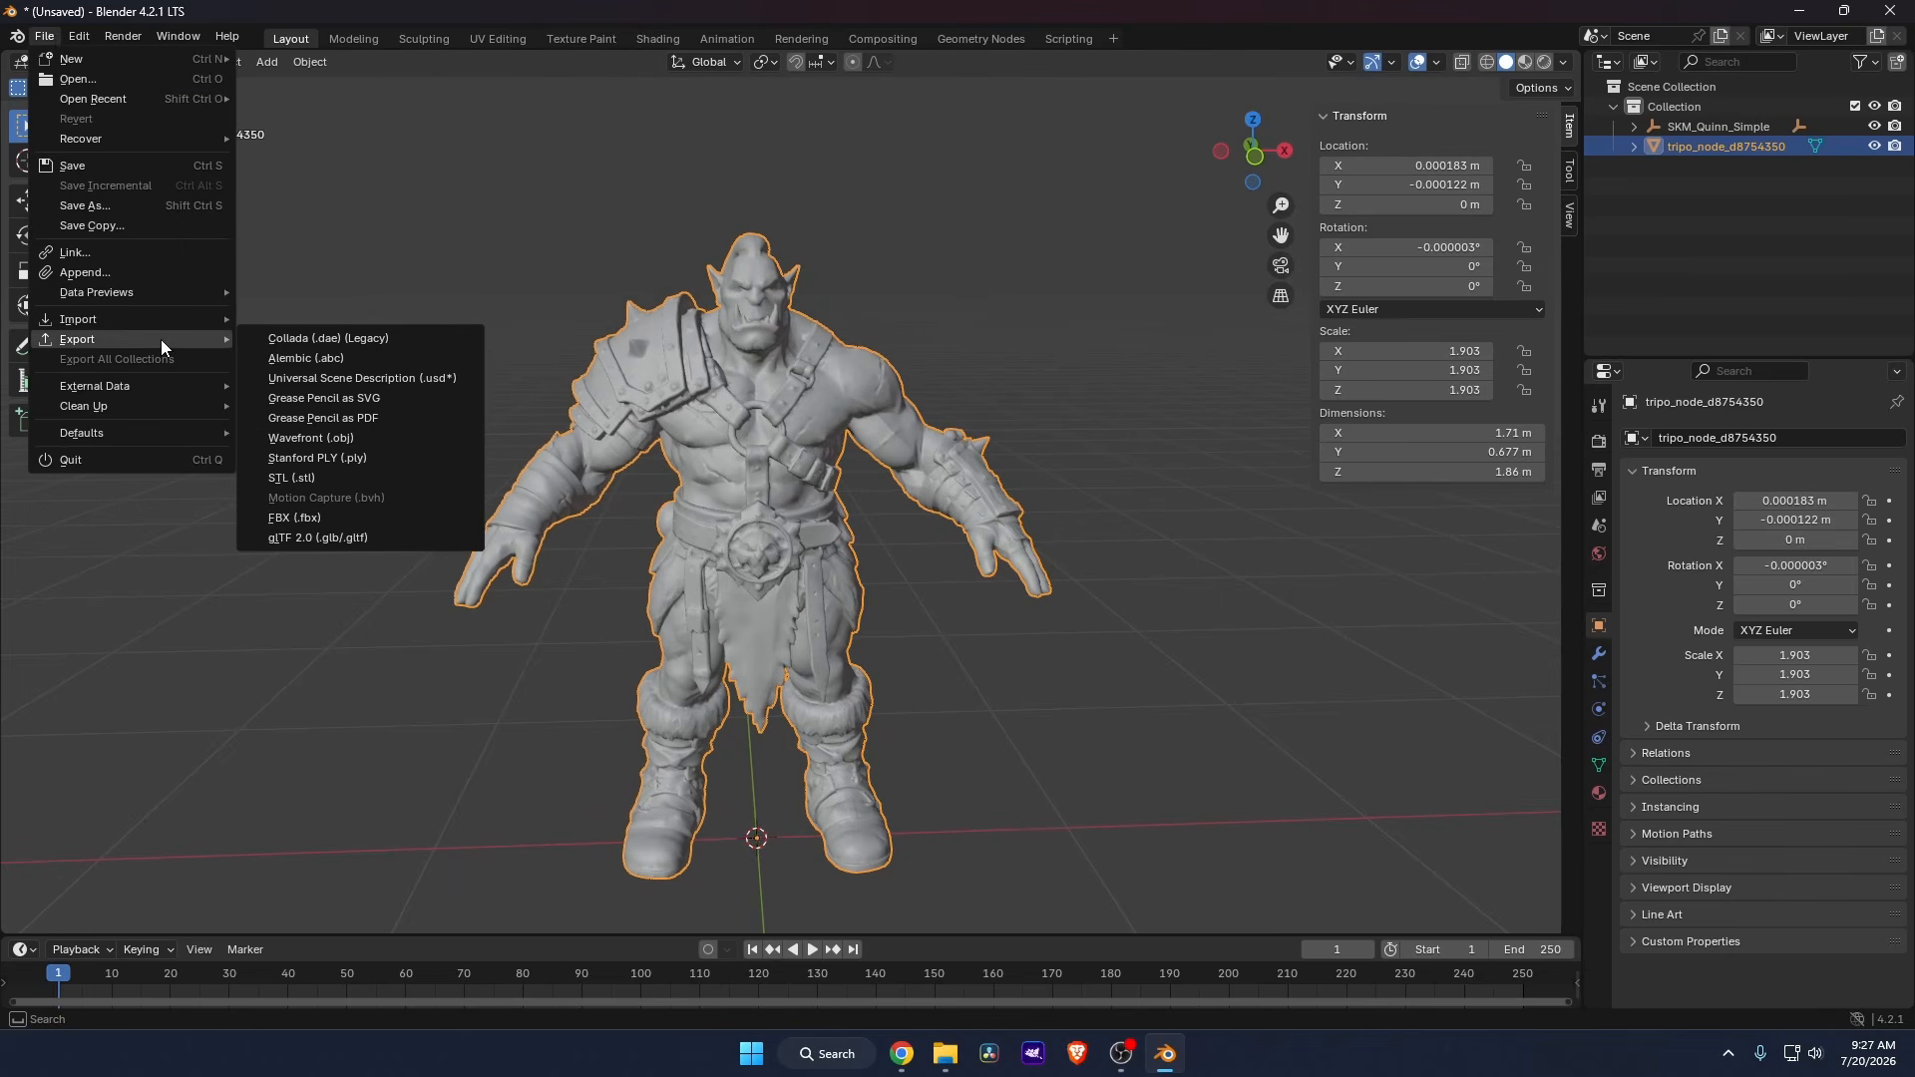
{"action": "left_click", "coordinate": [296, 516]}
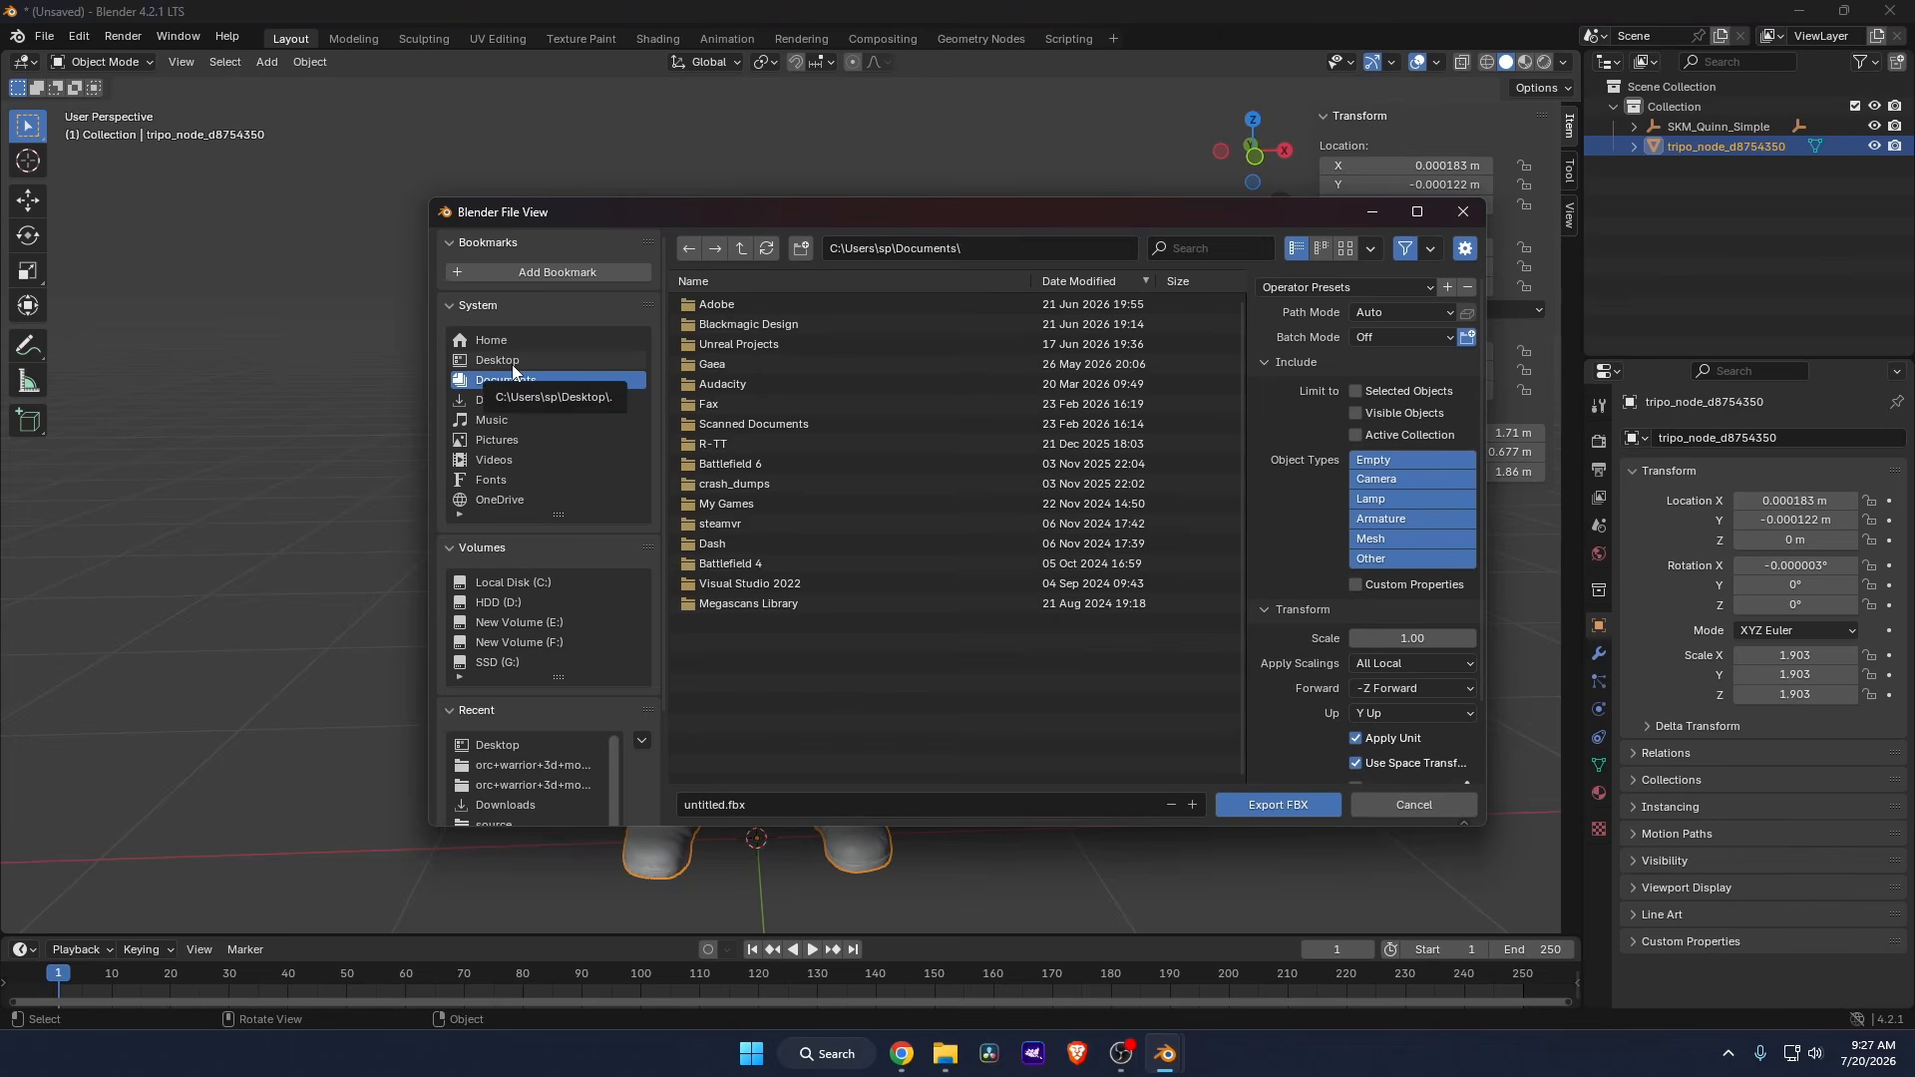
{"action": "left_click", "coordinate": [511, 363]}
{"action": "left_click", "coordinate": [810, 804]}
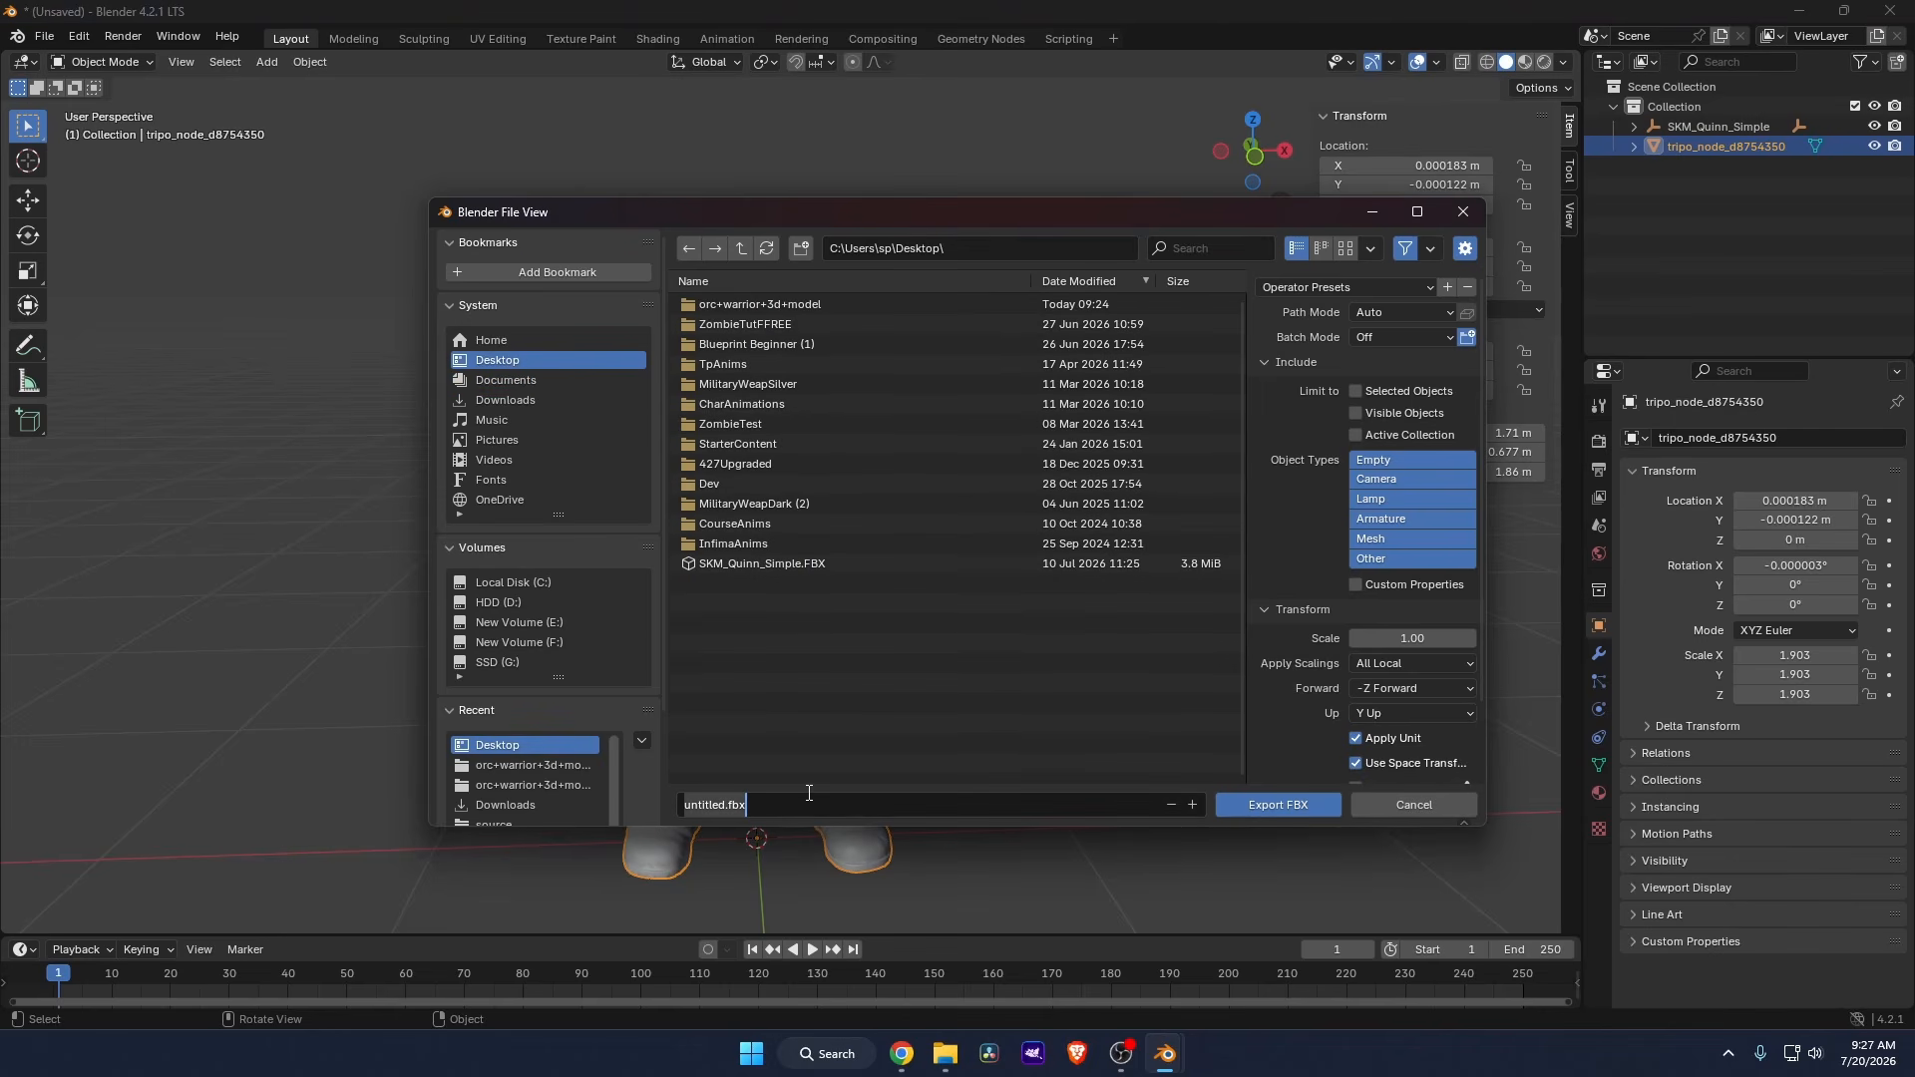
{"action": "type", "text": "SK_OrcModified"}
{"action": "key", "text": "Return"}
{"action": "left_click", "coordinate": [1365, 210]}
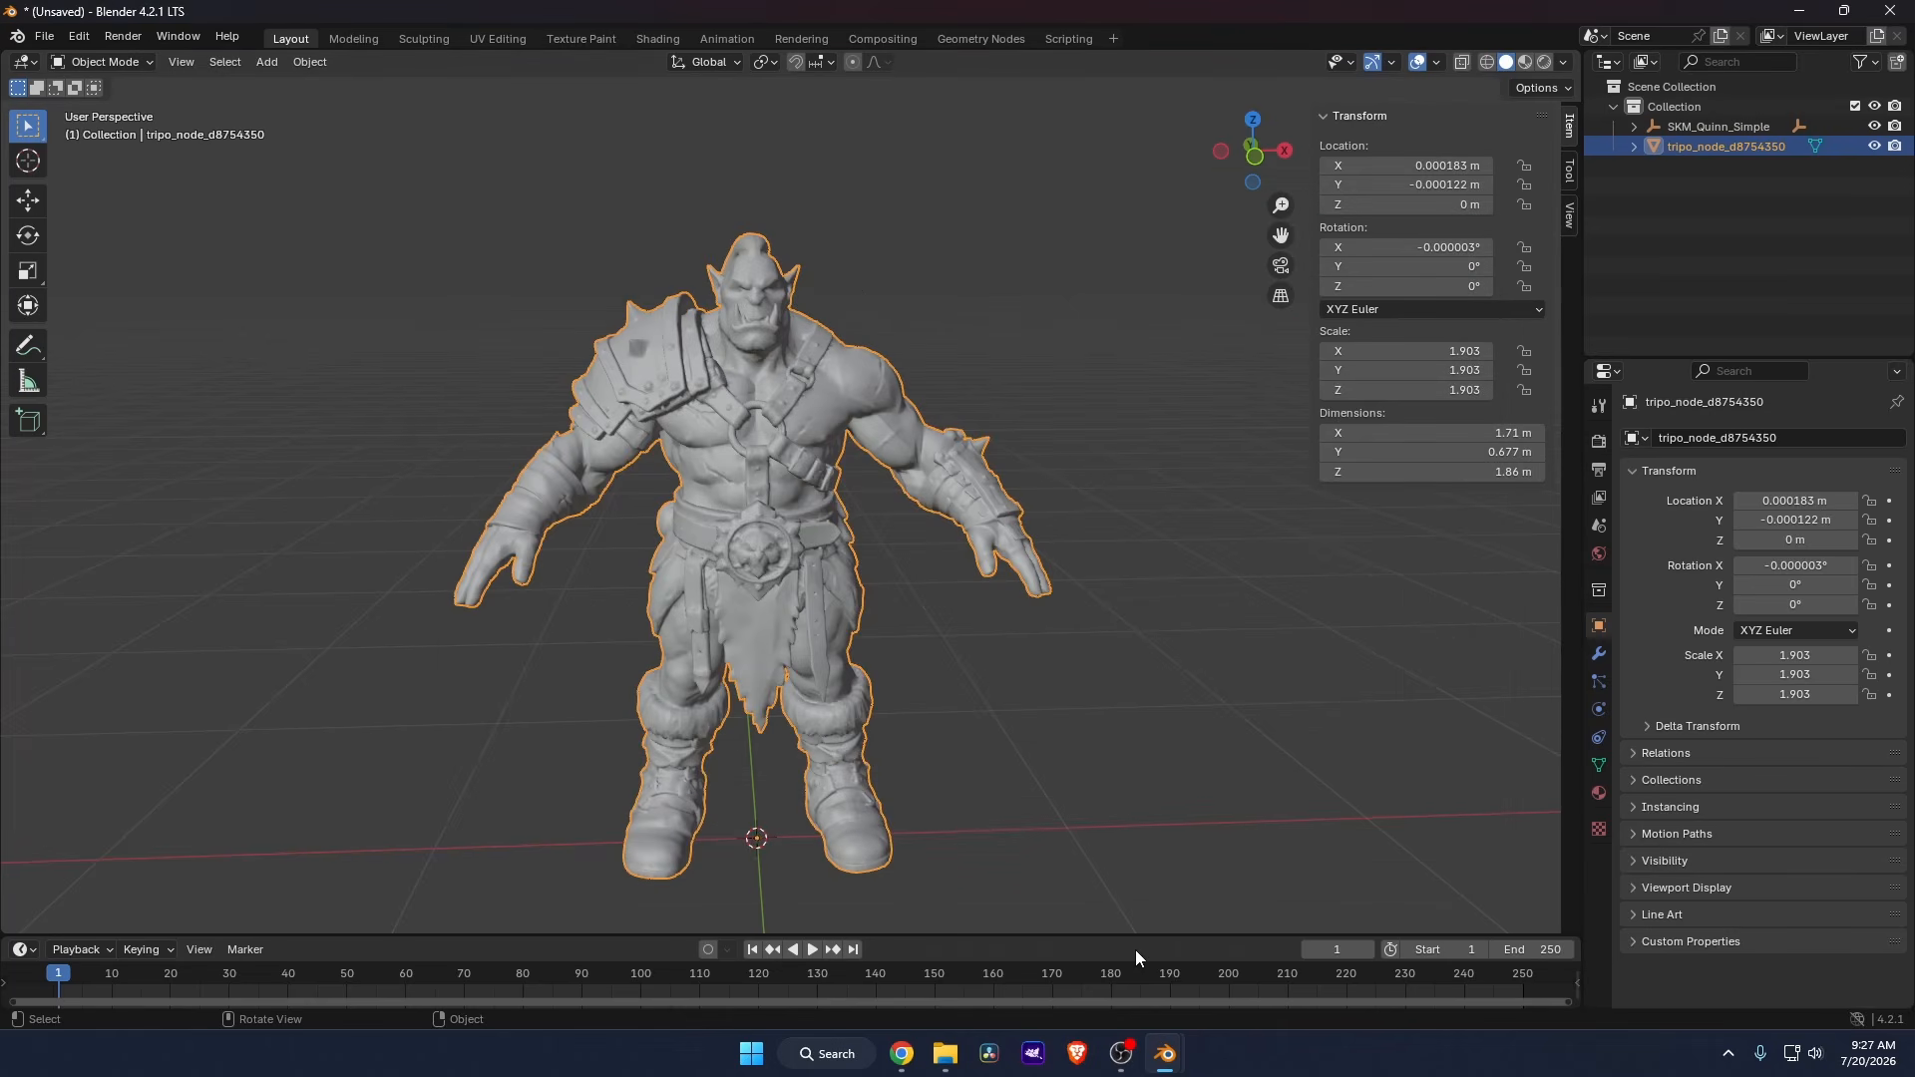
Complete the FBX export of the selected orc as SK_OrcModified.fbx, and move the exported file beside the orc warrior files on the desktop.
{"action": "mouse_move", "coordinate": [1164, 1053]}
{"action": "left_click", "coordinate": [1248, 950]}
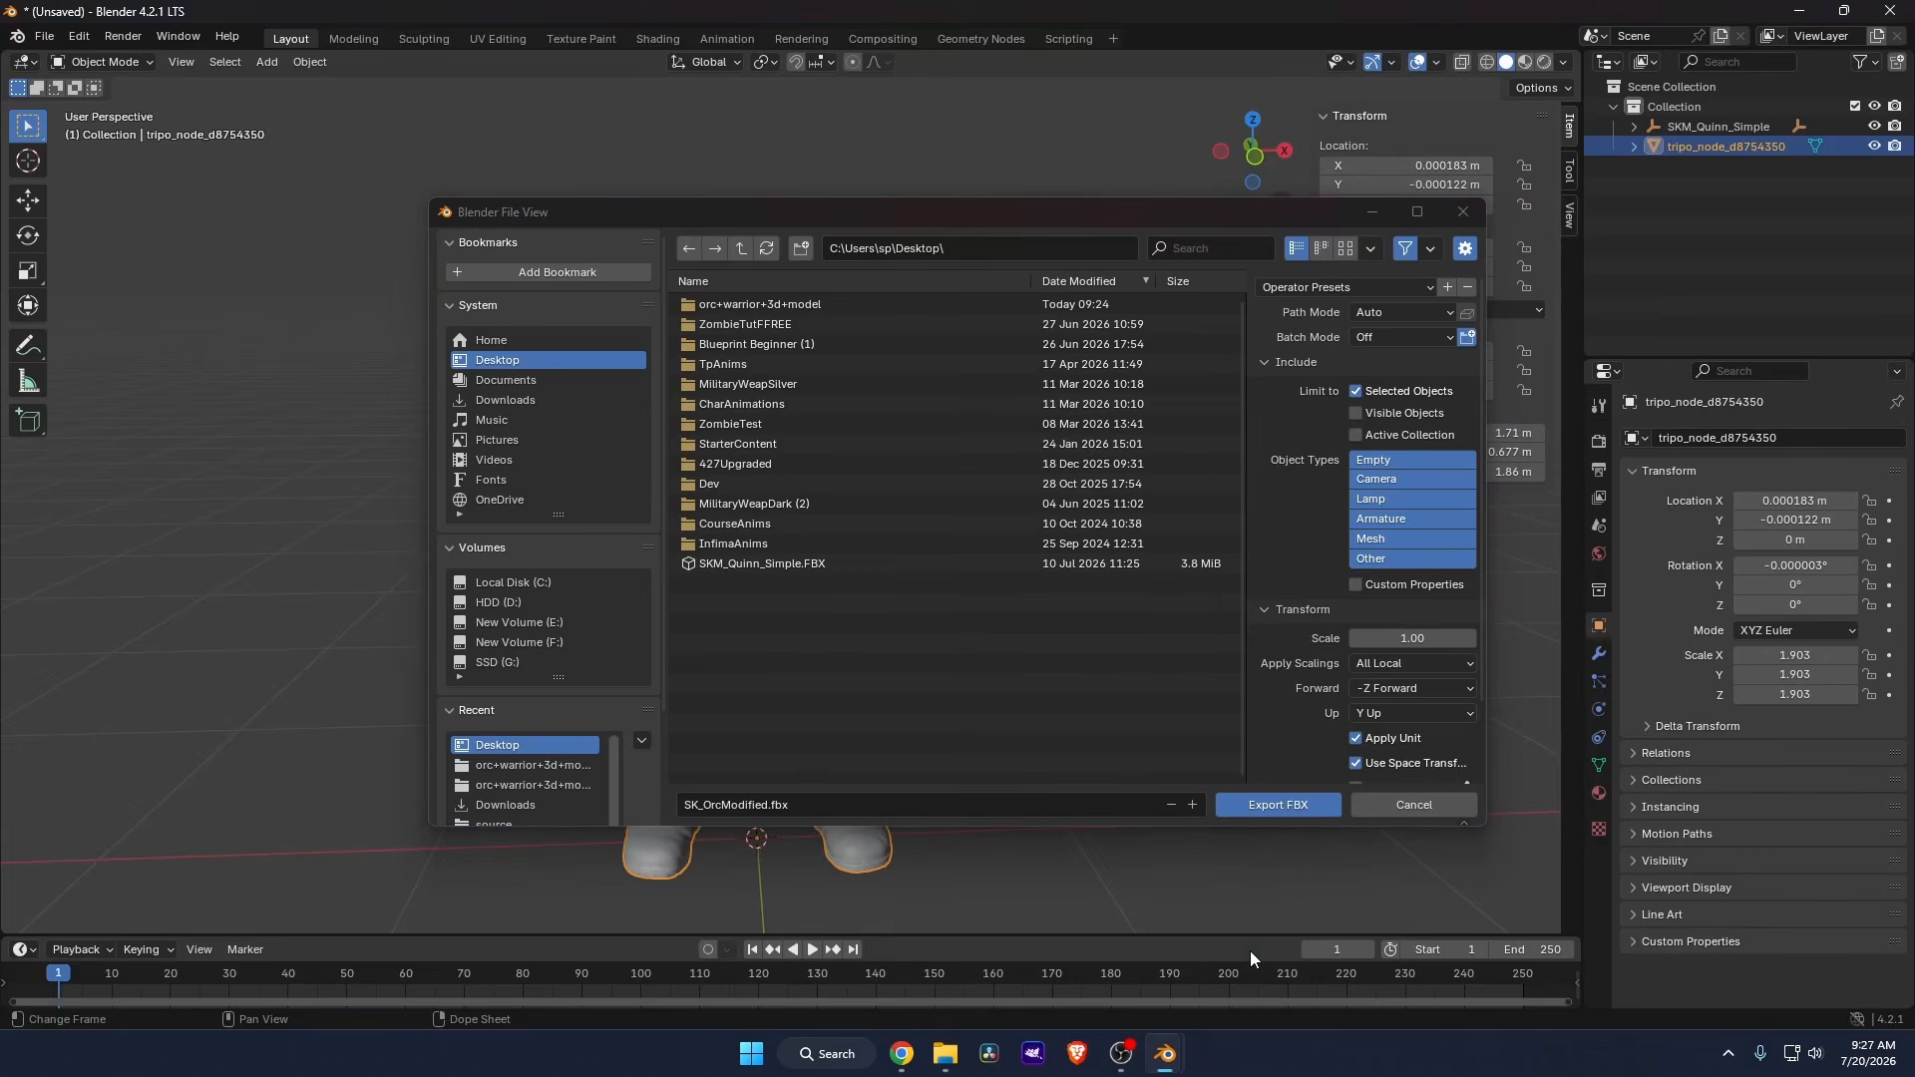
{"action": "left_click", "coordinate": [1267, 806]}
{"action": "left_click", "coordinate": [1799, 10]}
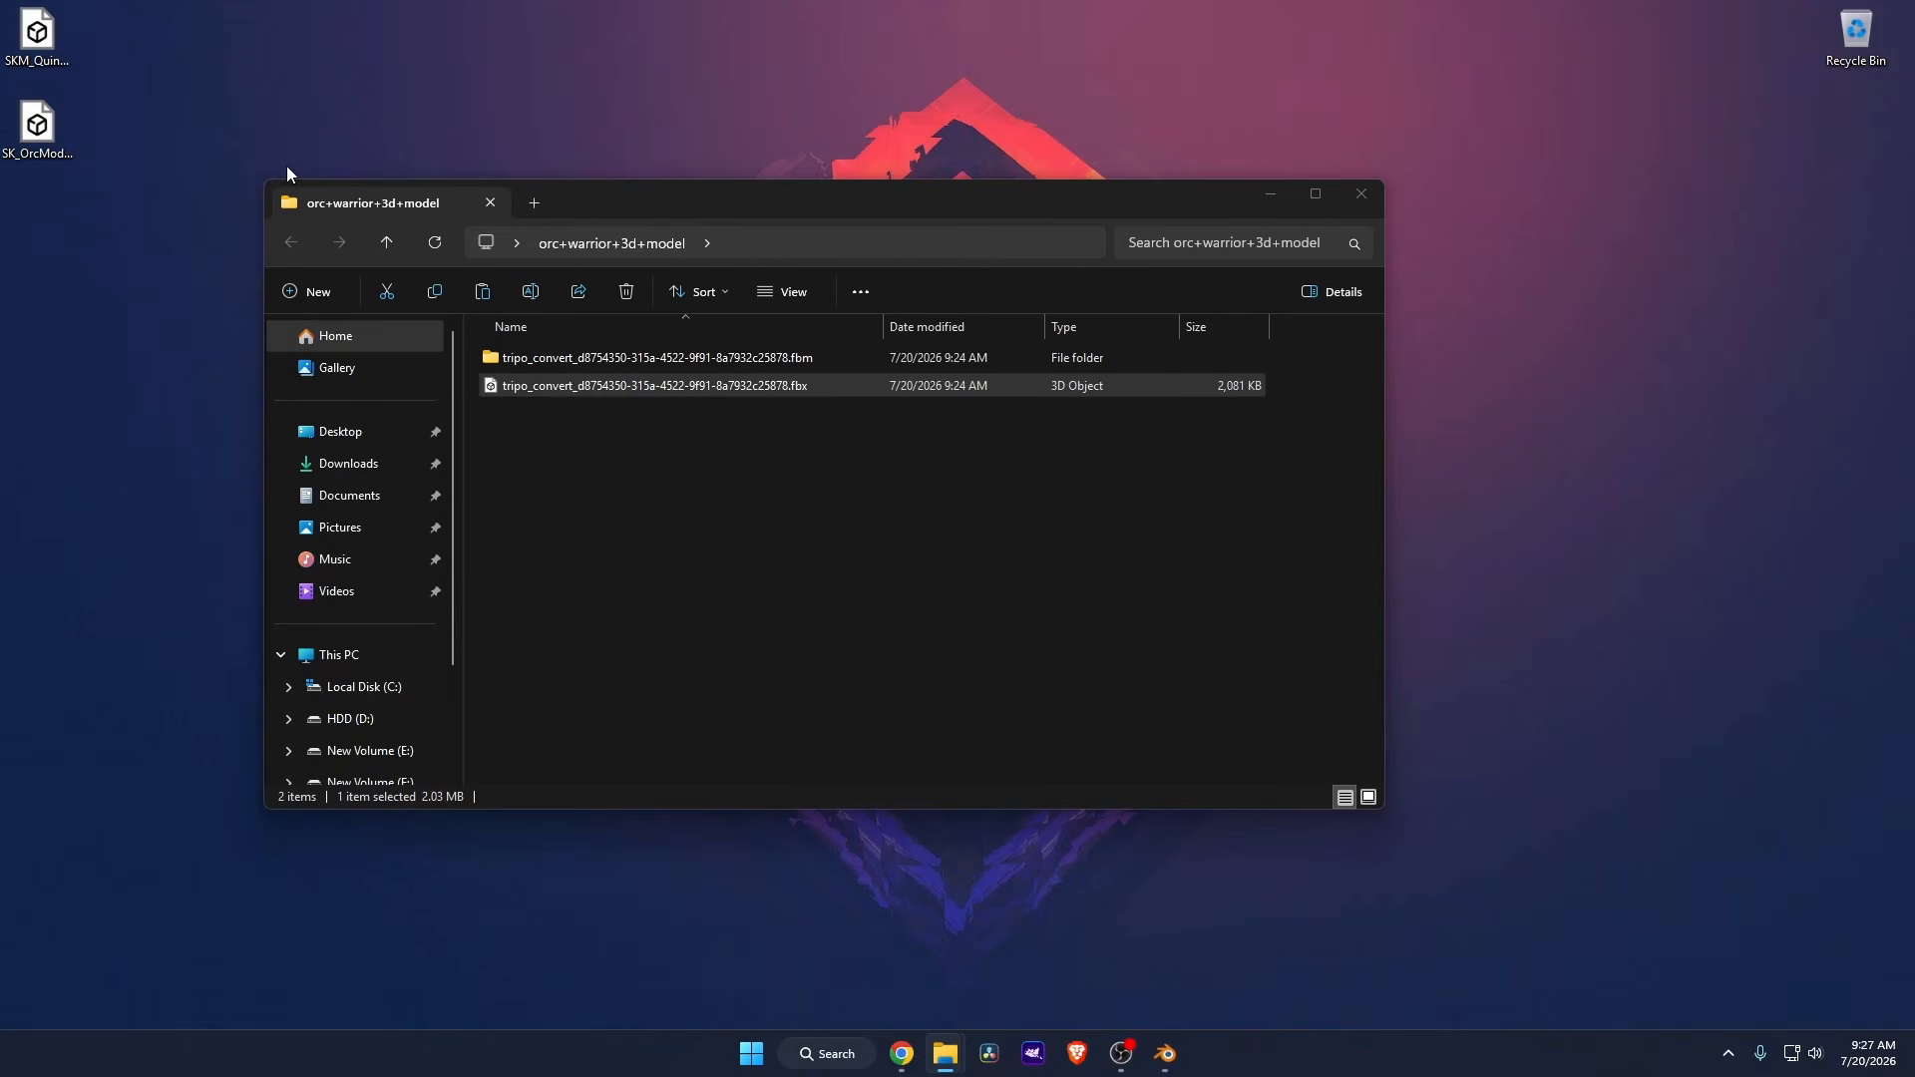
{"action": "left_click", "coordinate": [1269, 194]}
{"action": "left_click_drag", "start_coordinate": [69, 136], "coordinate": [362, 419]}
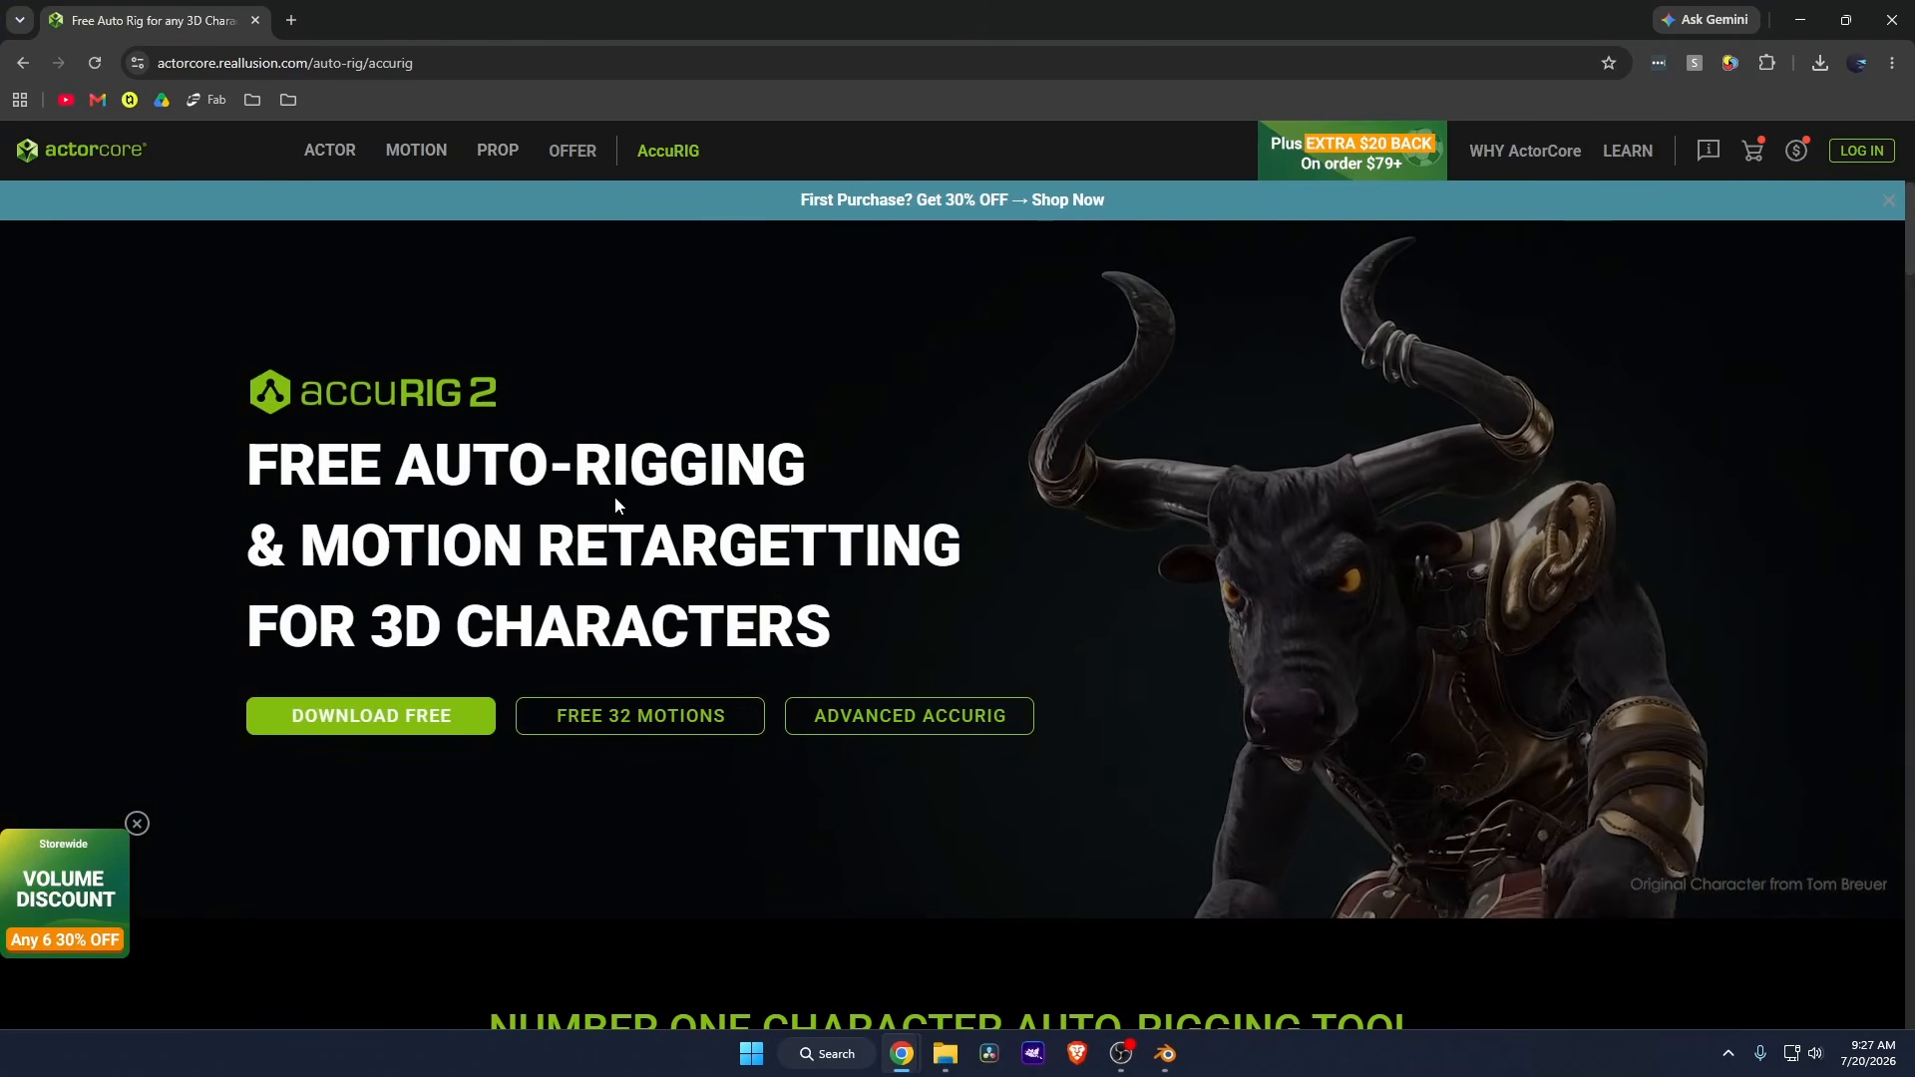
Switch to AccuRIG and load SK_OrcModified.fbx from the desktop as the character, with the window maximized.
{"action": "scroll", "coordinate": [377, 546], "scroll_direction": "down", "scroll_amount": 1}
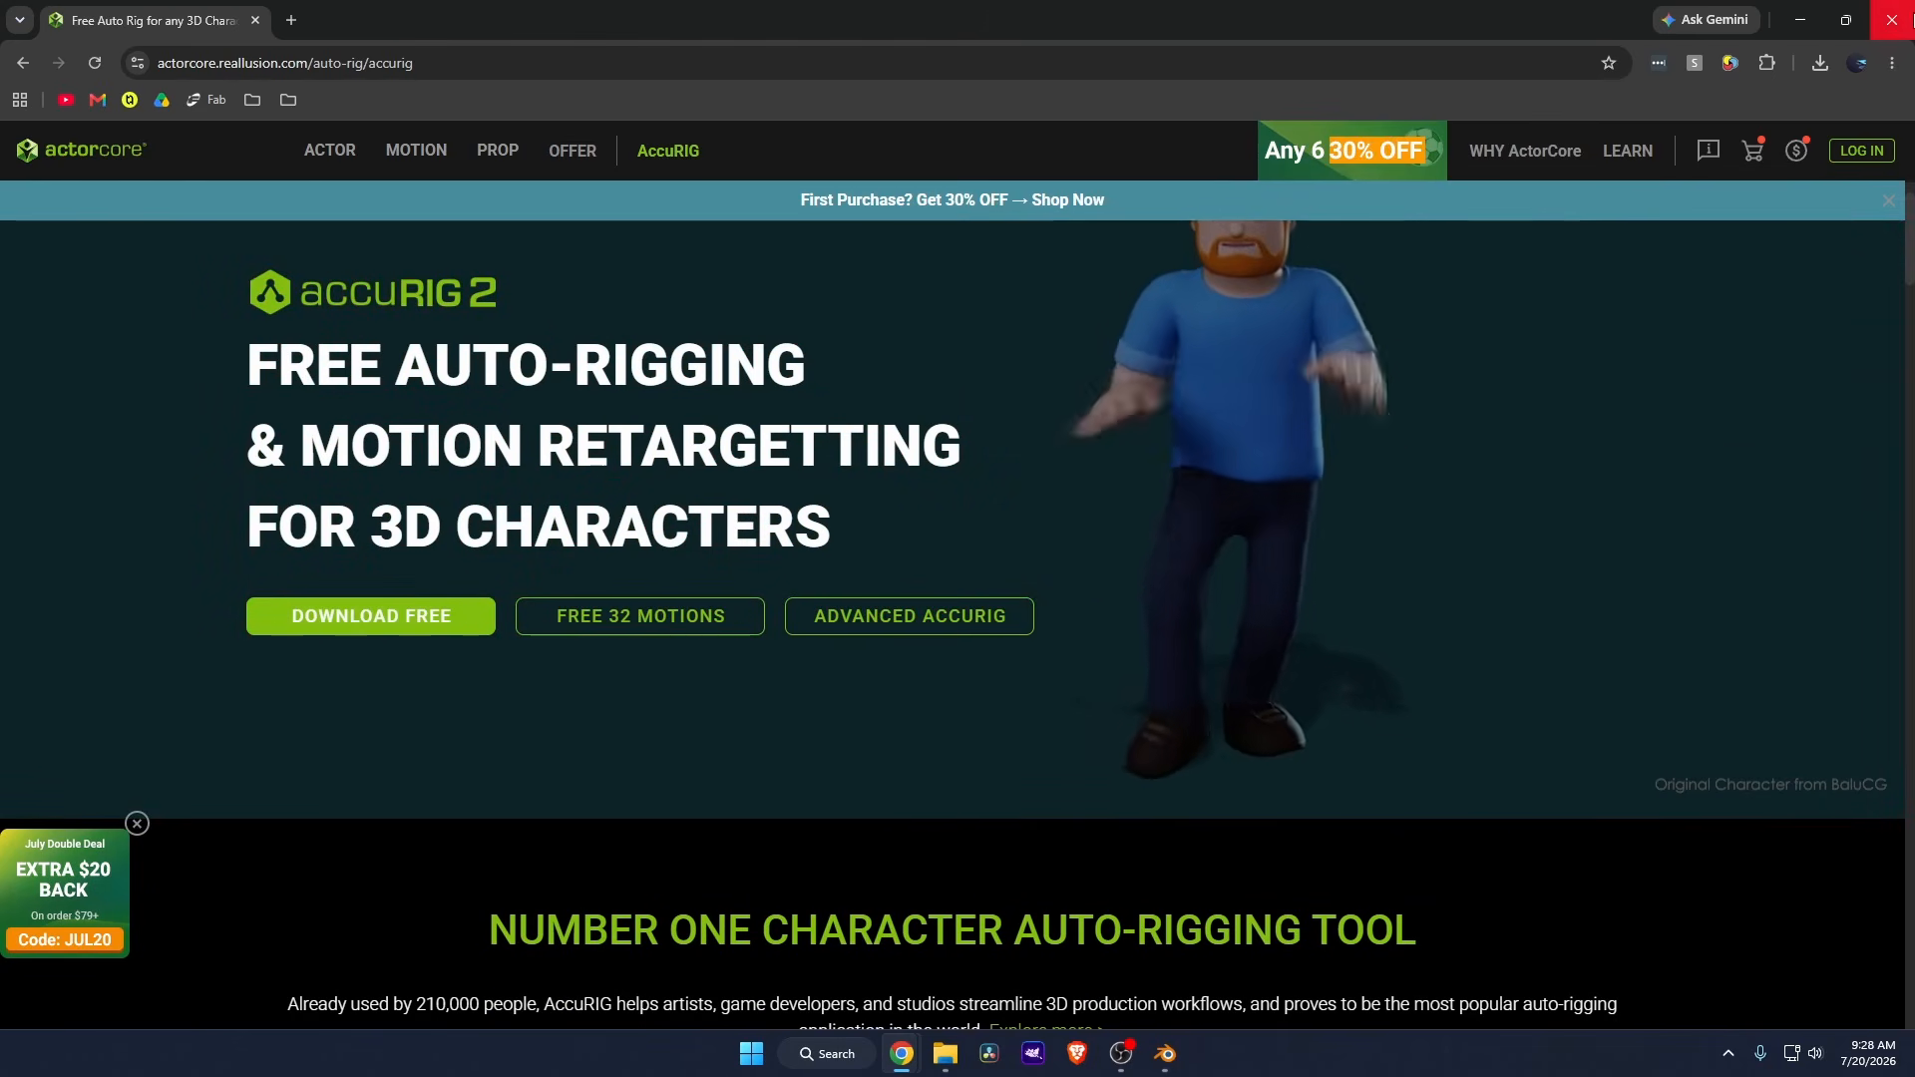
{"action": "left_click", "coordinate": [1803, 24]}
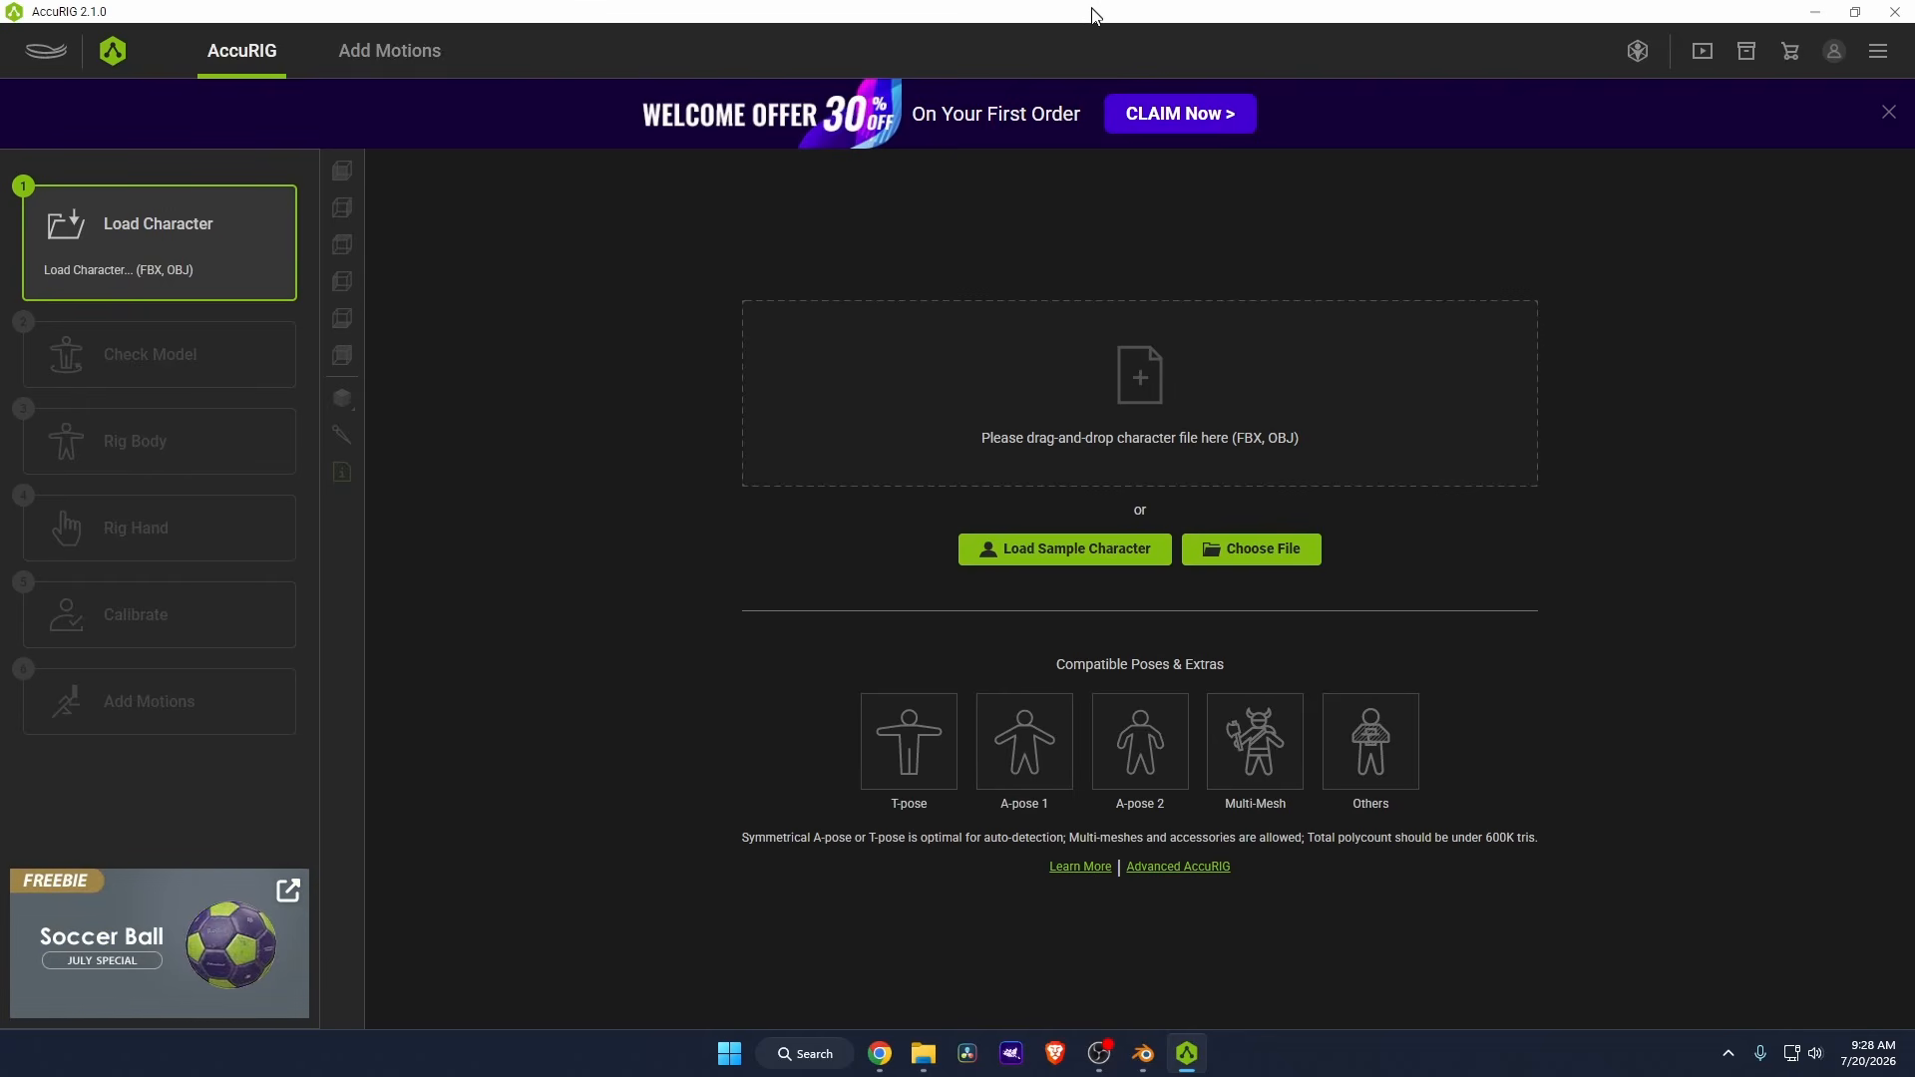
{"action": "left_click_drag", "start_coordinate": [1006, 14], "coordinate": [1361, 154]}
{"action": "left_click", "coordinate": [310, 439]}
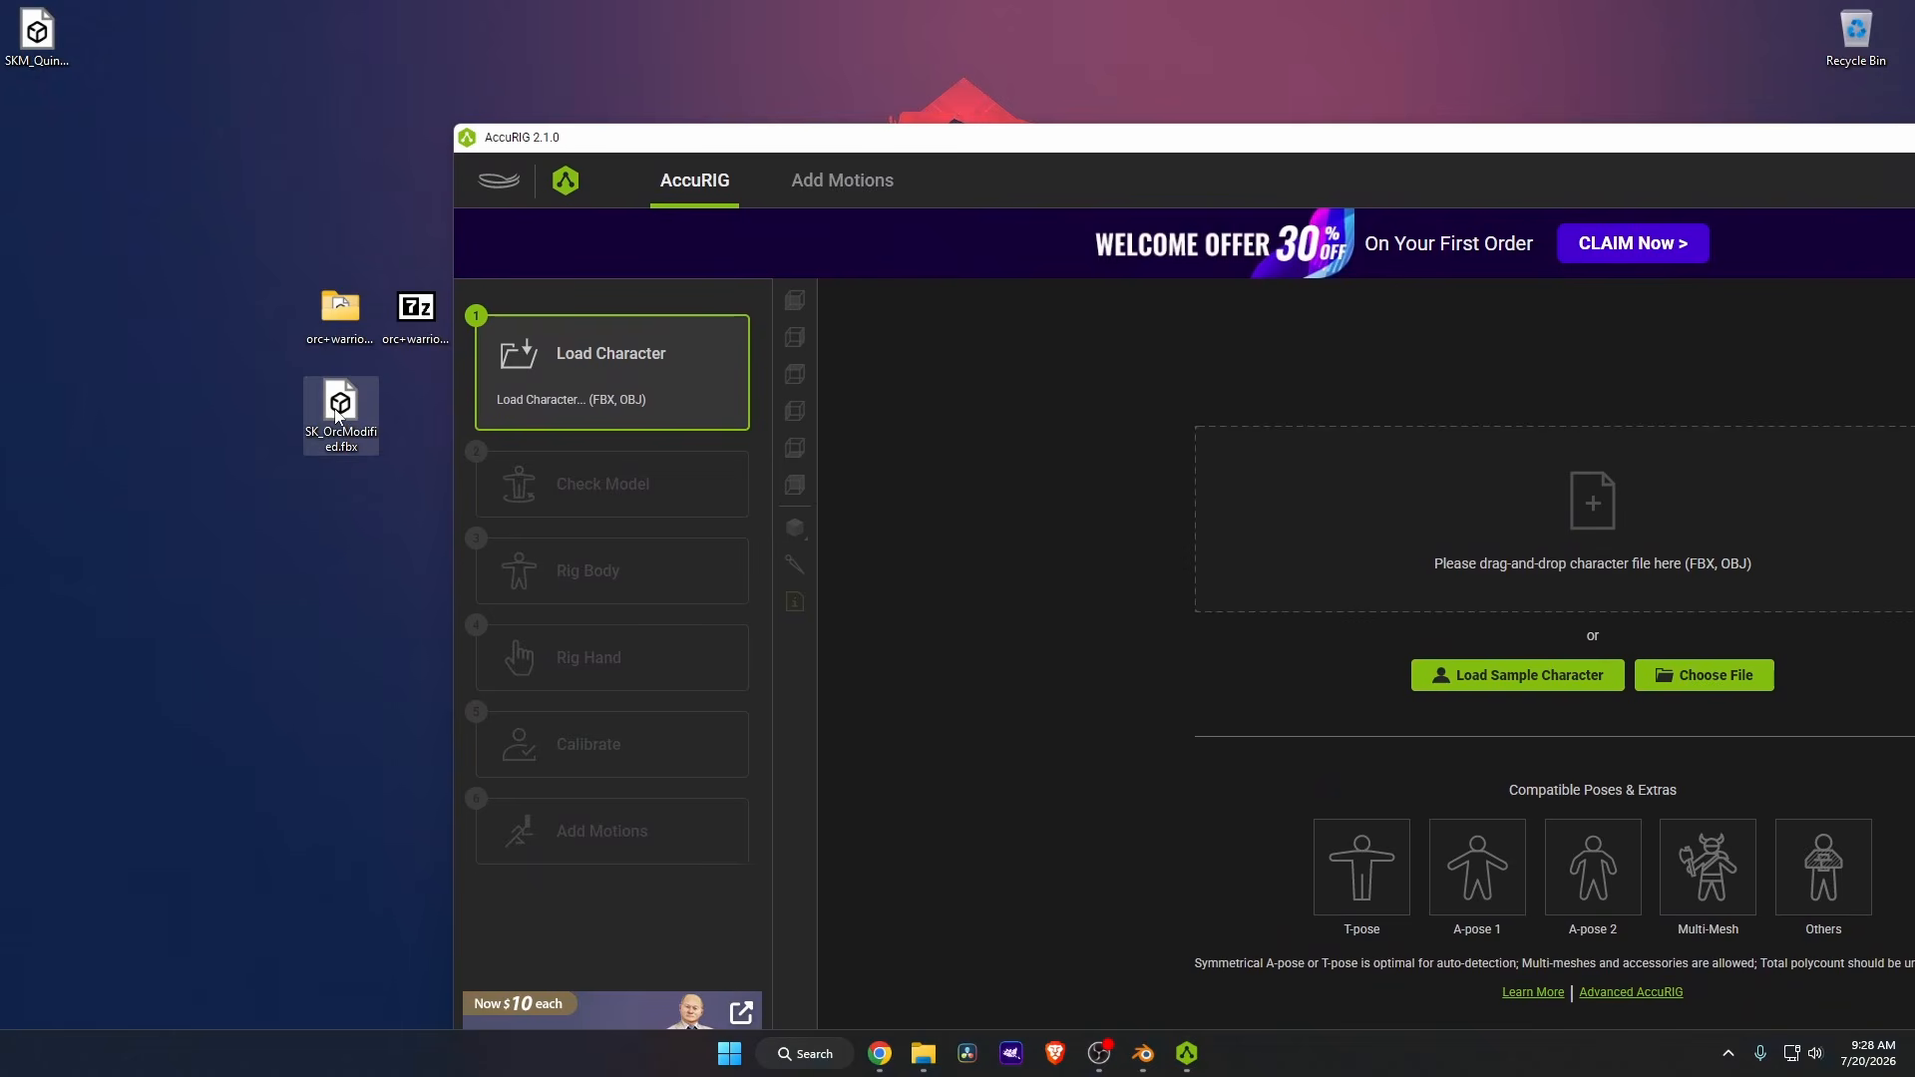
{"action": "left_click_drag", "start_coordinate": [337, 416], "coordinate": [1438, 537]}
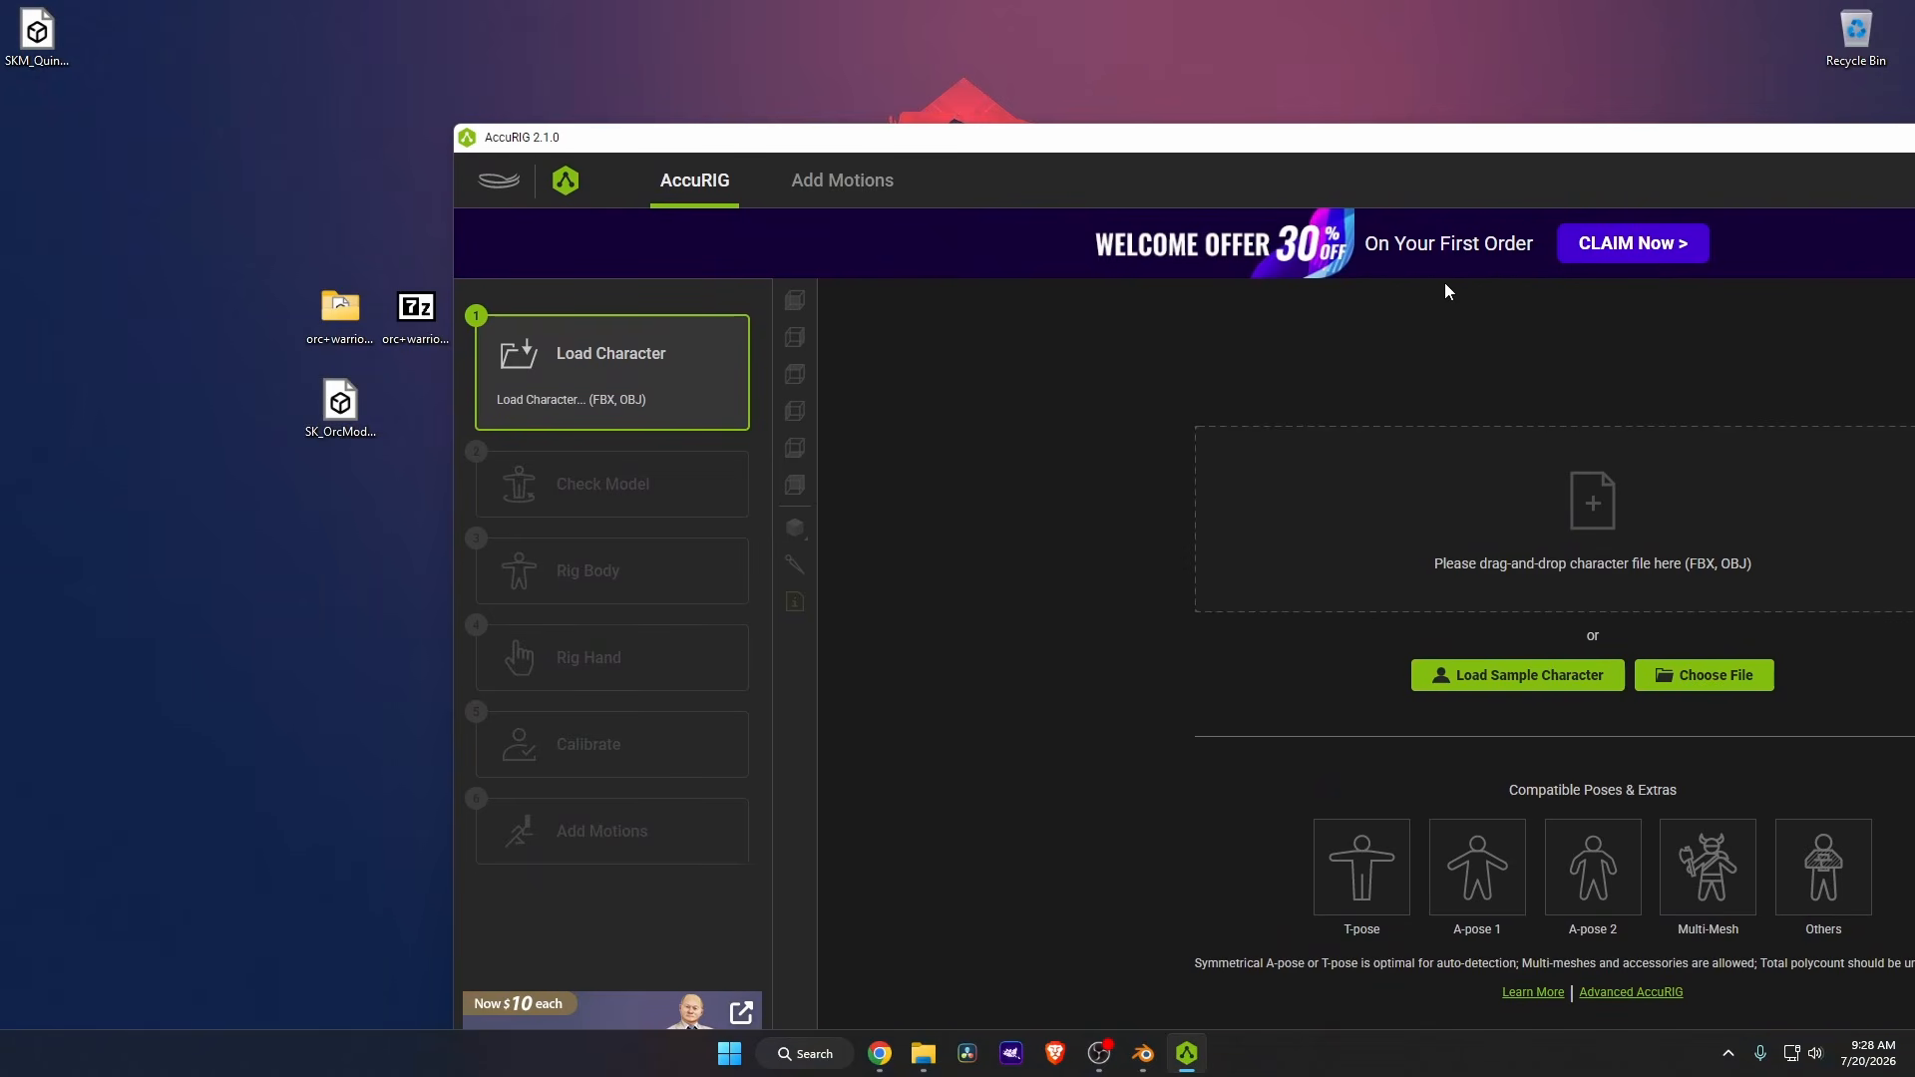
{"action": "double_click", "coordinate": [1448, 143]}
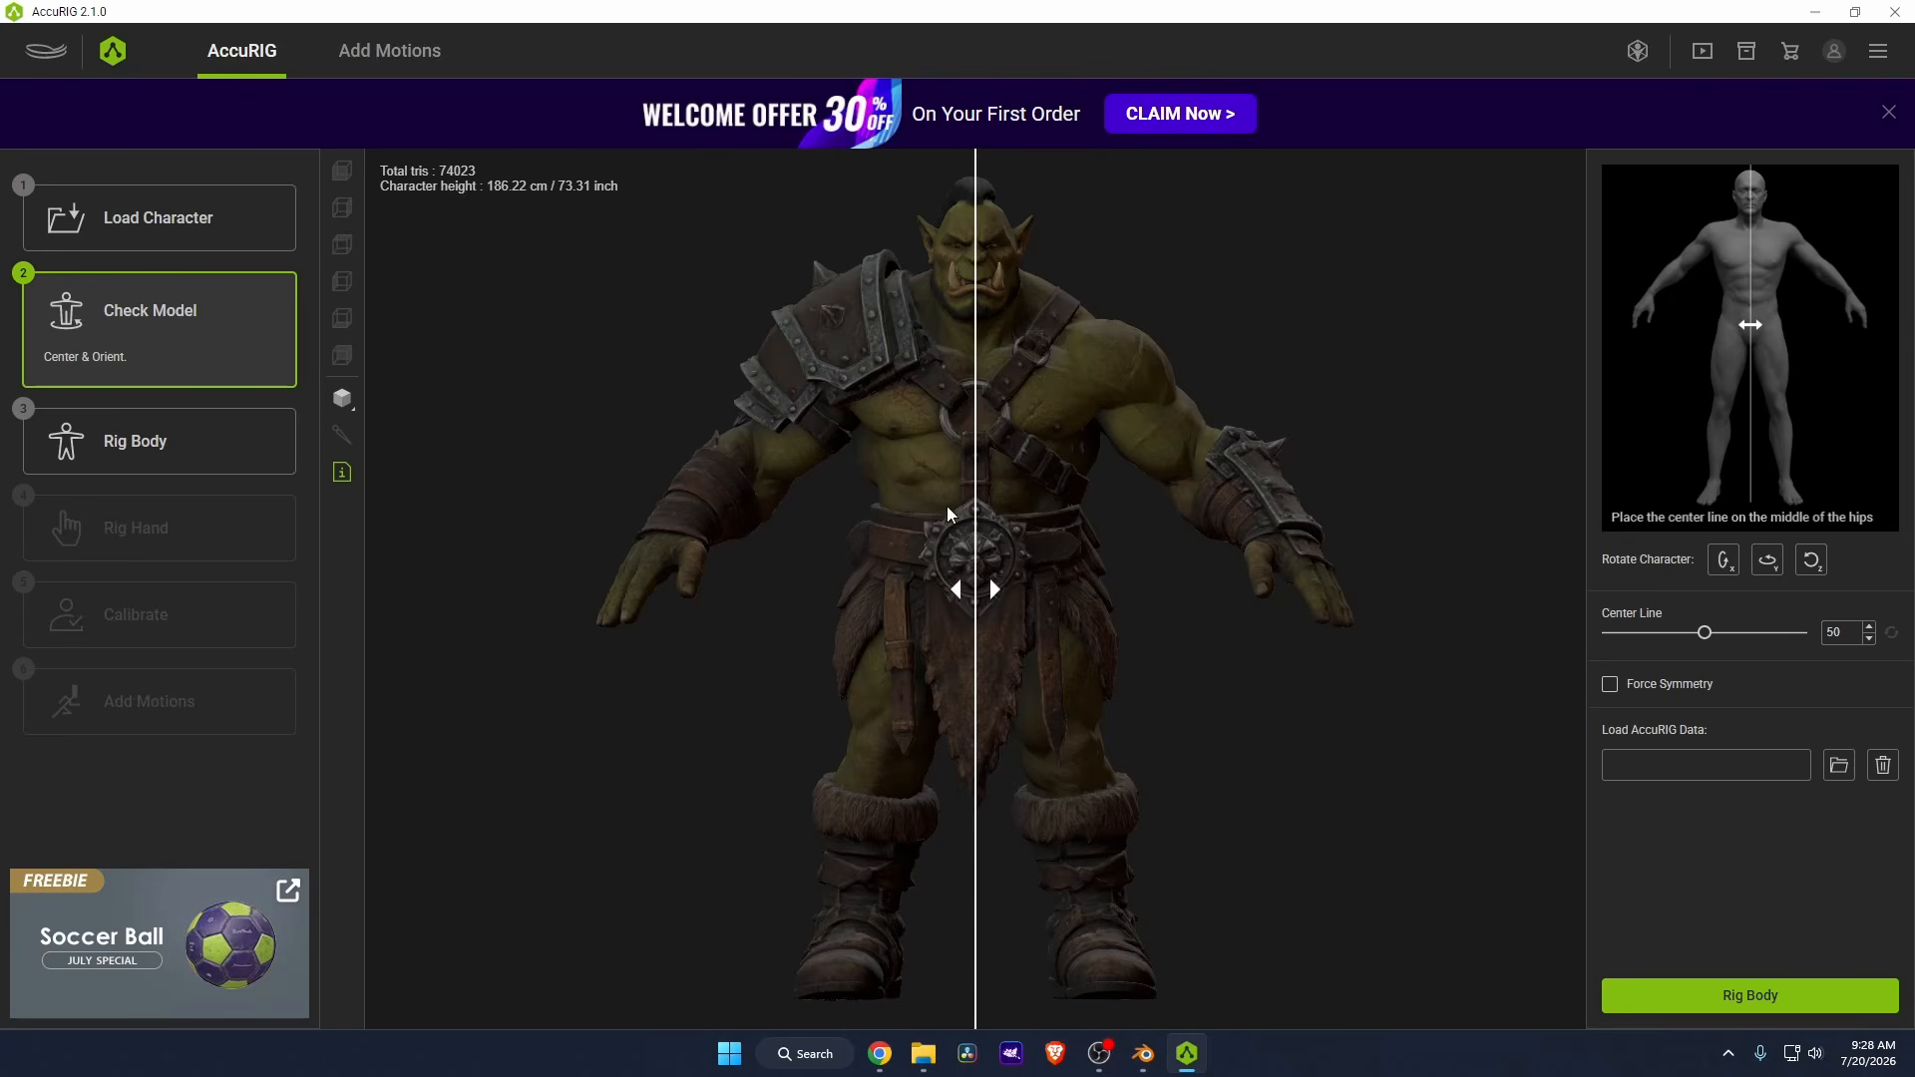
Start the body rig and, with symmetry on, reposition the shoulder and clavicle joints, checking the head and neck joints.
{"action": "left_click", "coordinate": [1736, 1011]}
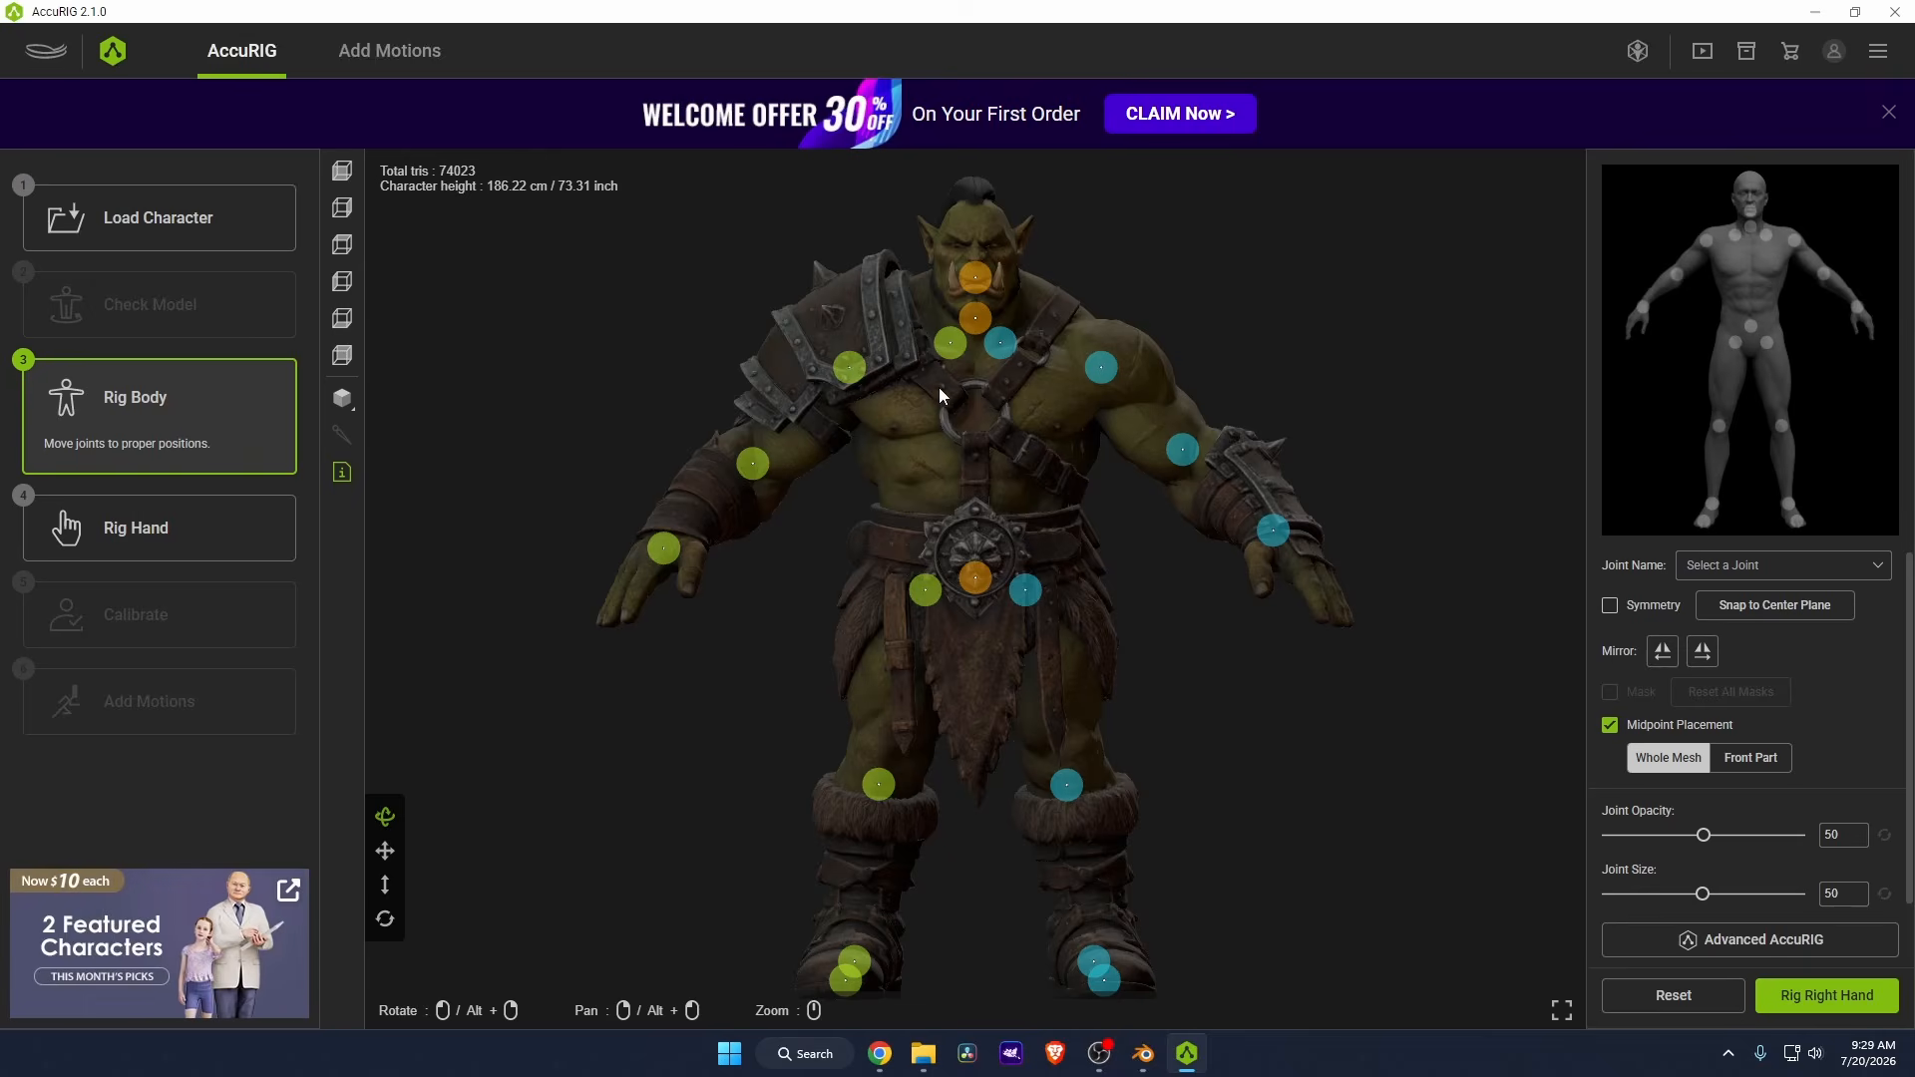
{"action": "left_click", "coordinate": [849, 369]}
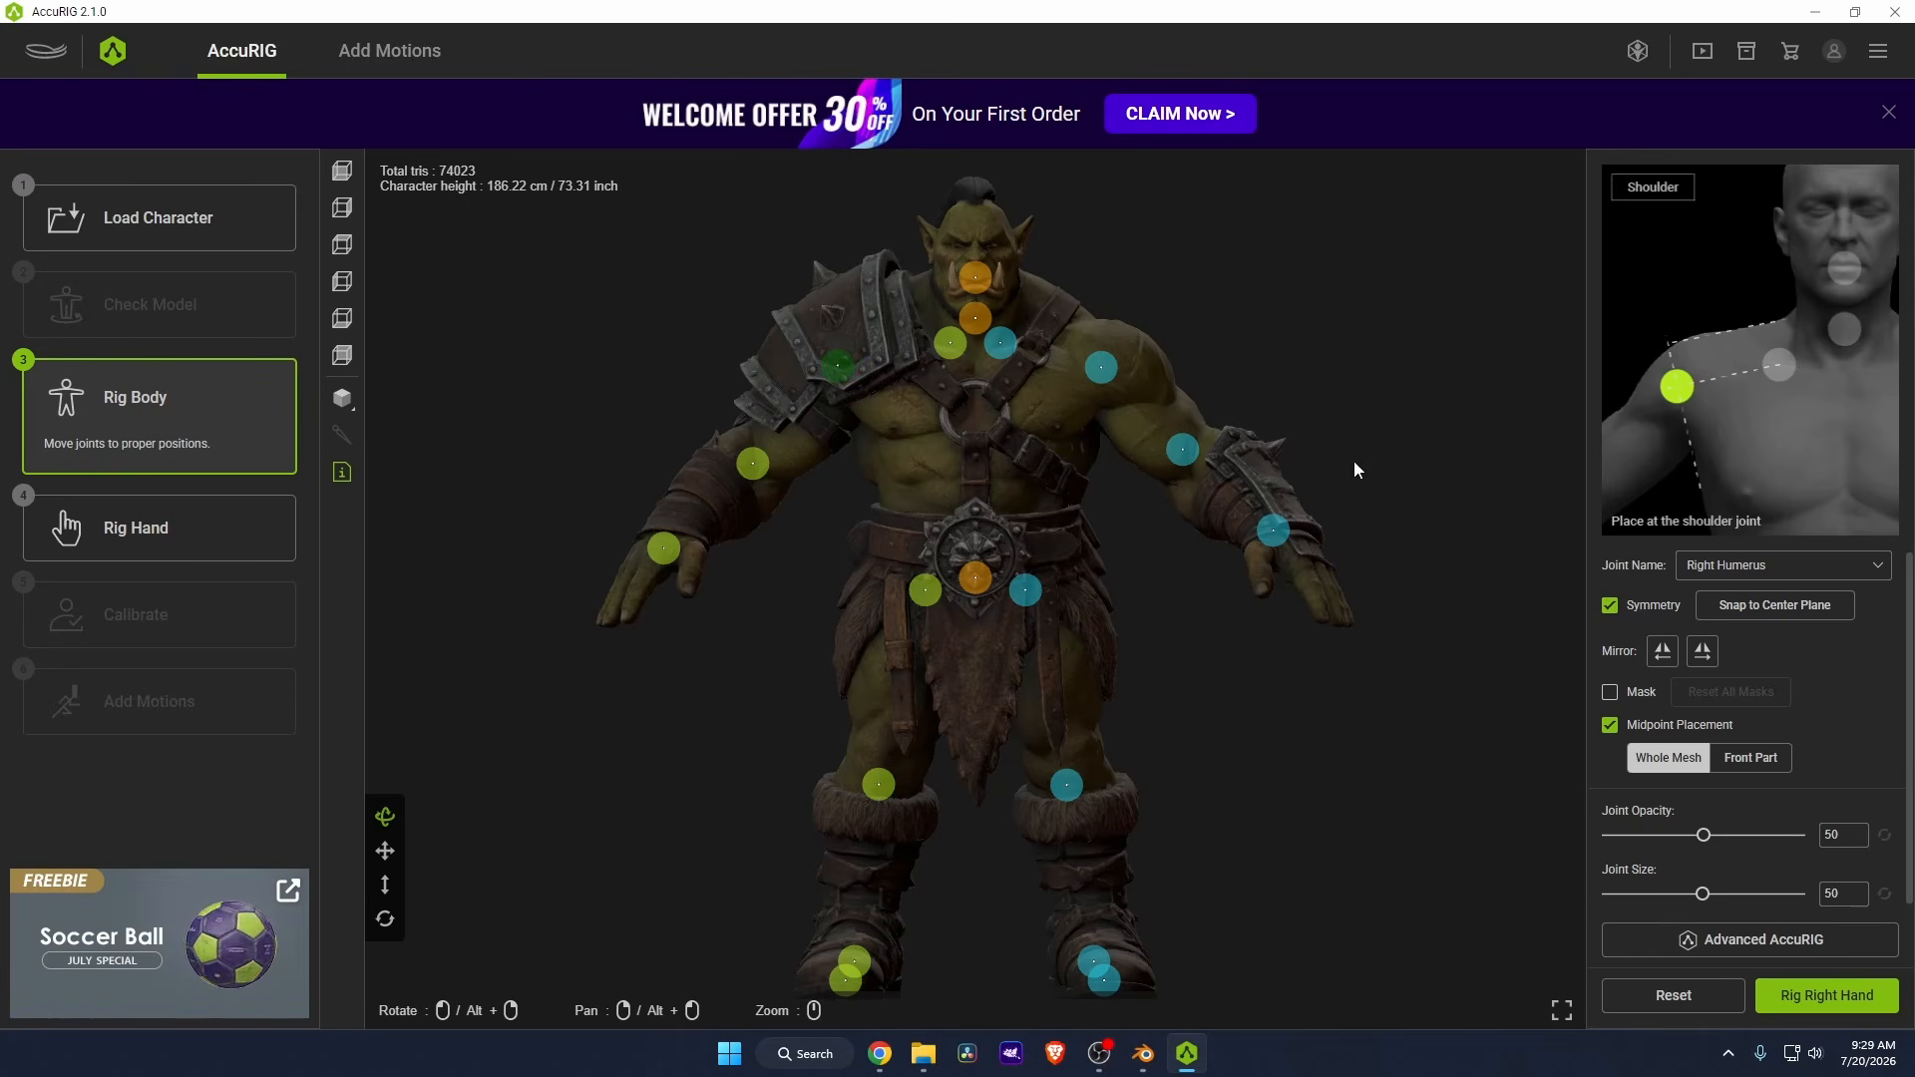
{"action": "left_click_drag", "start_coordinate": [1101, 367], "coordinate": [1024, 335]}
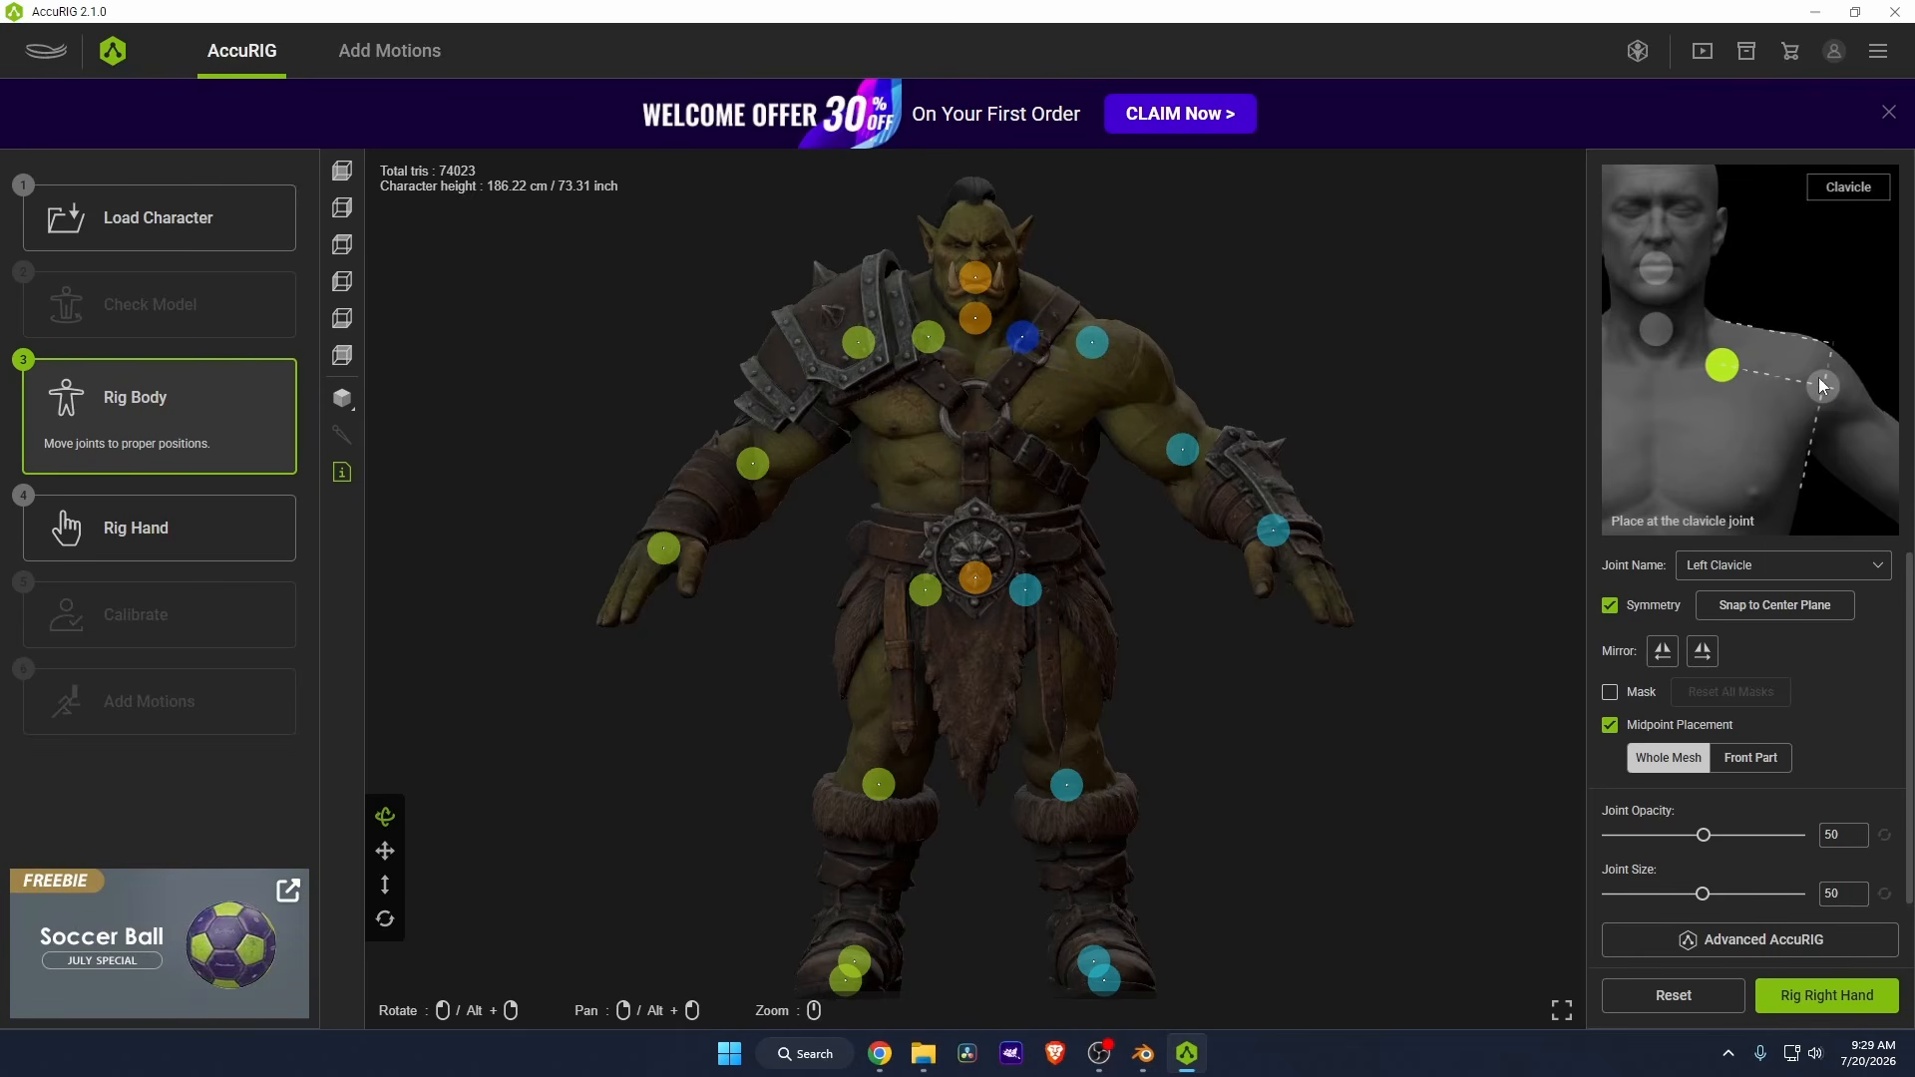
{"action": "left_click", "coordinate": [985, 288]}
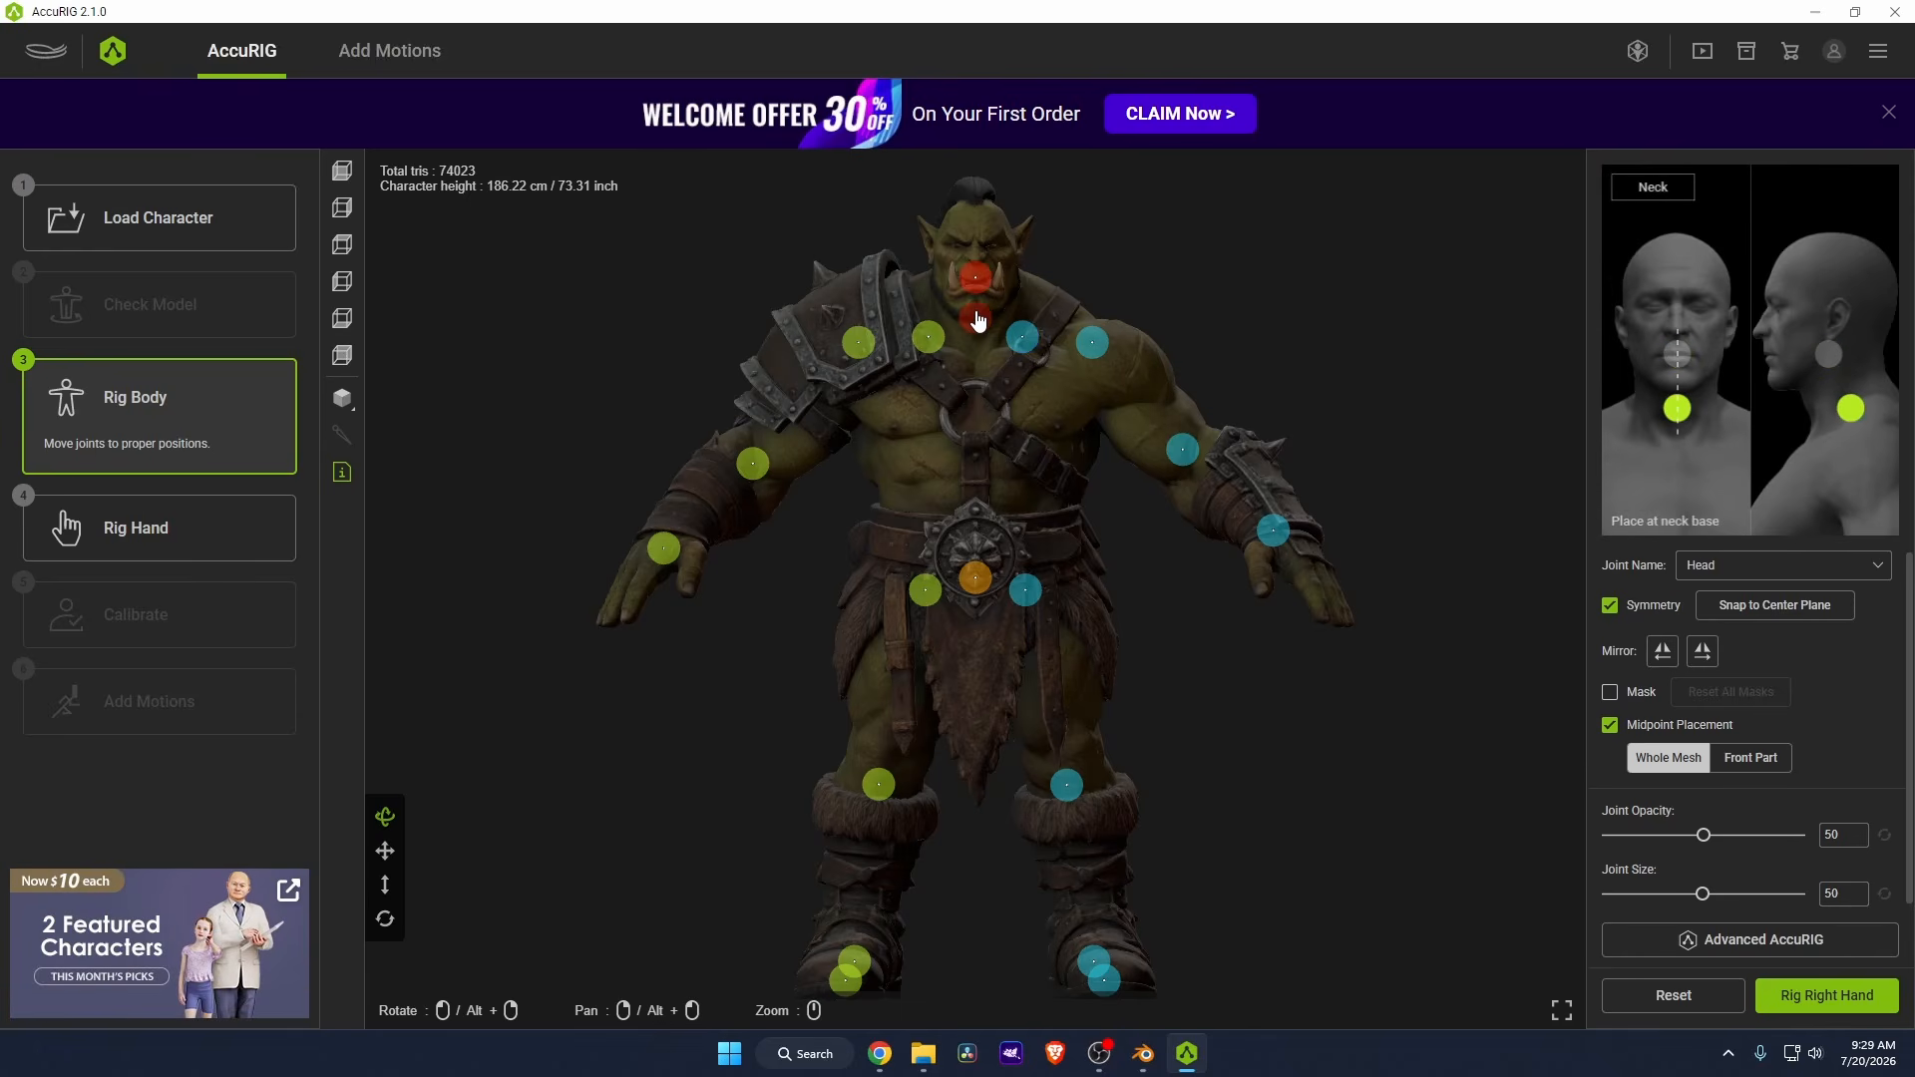
{"action": "left_click", "coordinate": [979, 320]}
Reposition the wrist, knee, ankle and toe base joints symmetrically to fit the orc's arms and legs.
{"action": "left_click_drag", "start_coordinate": [1271, 530], "coordinate": [1260, 510]}
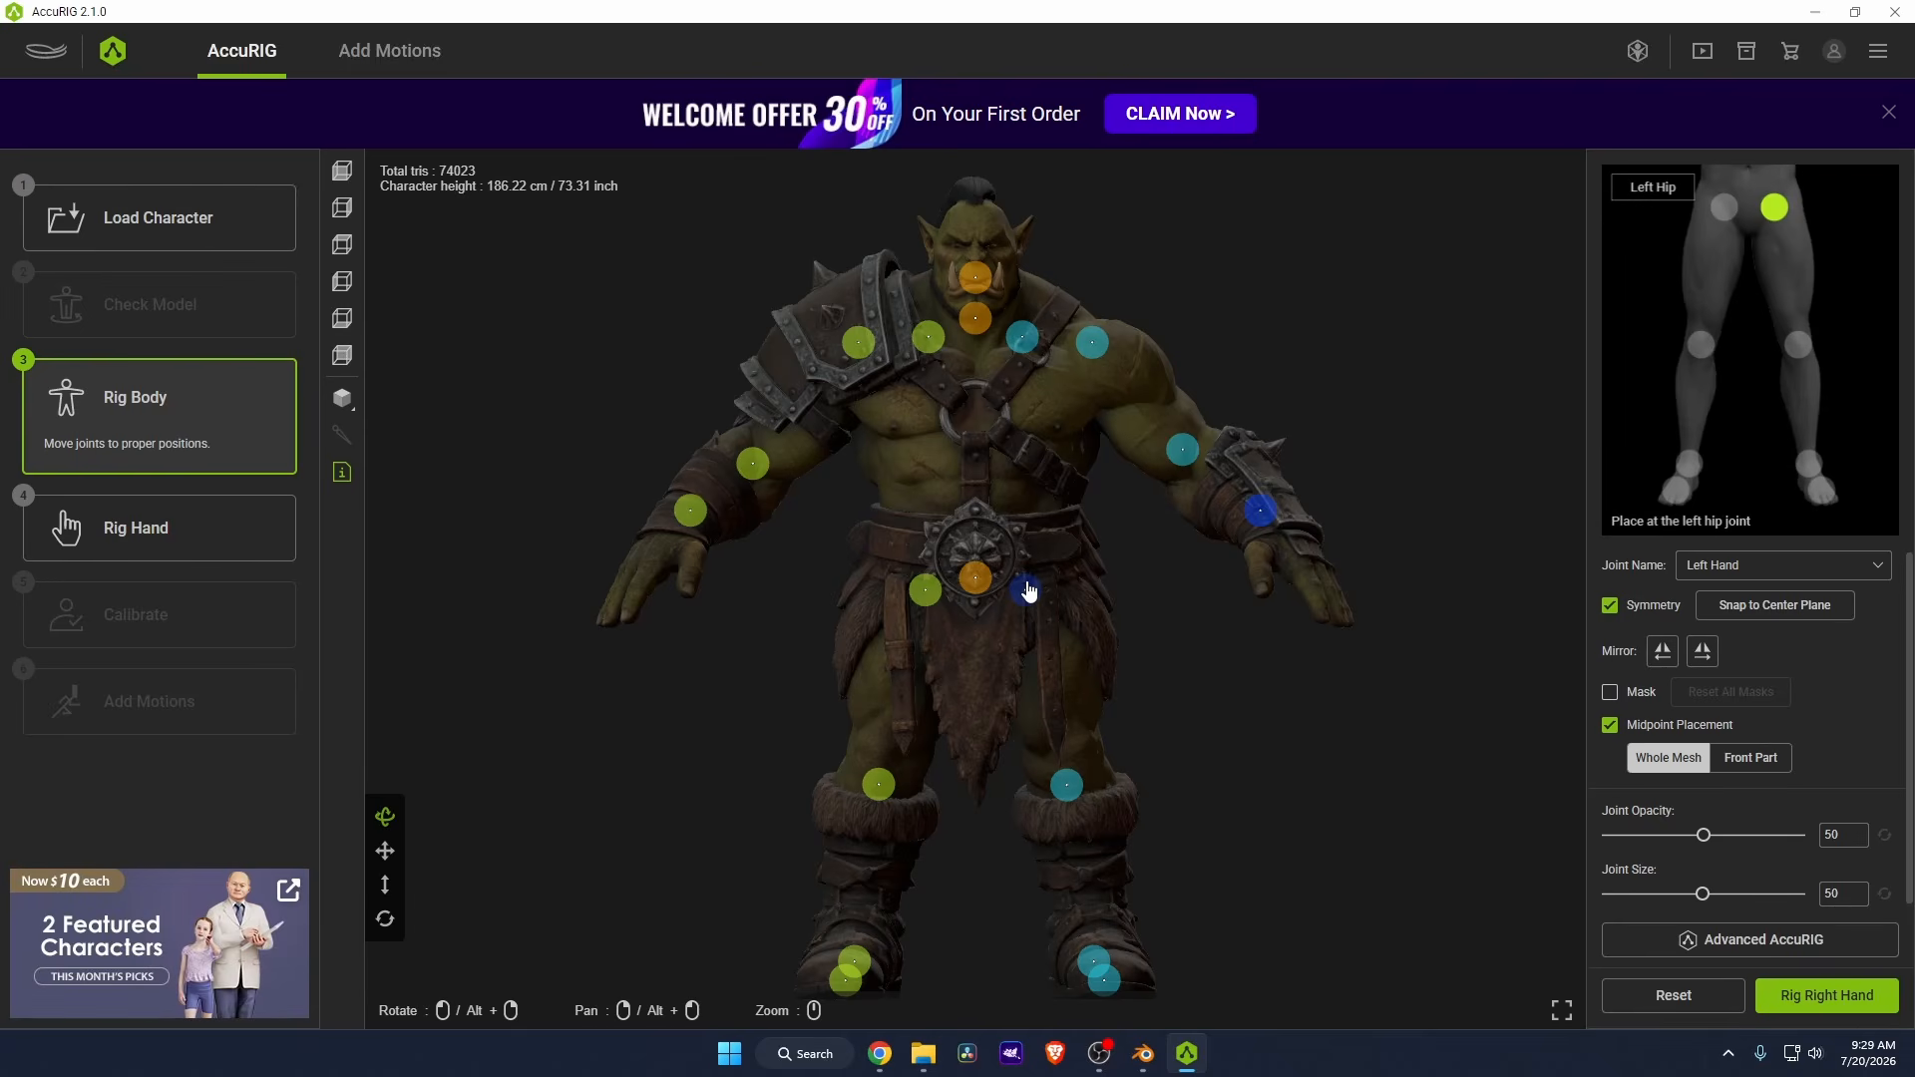
{"action": "left_click_drag", "start_coordinate": [853, 961], "coordinate": [856, 908]}
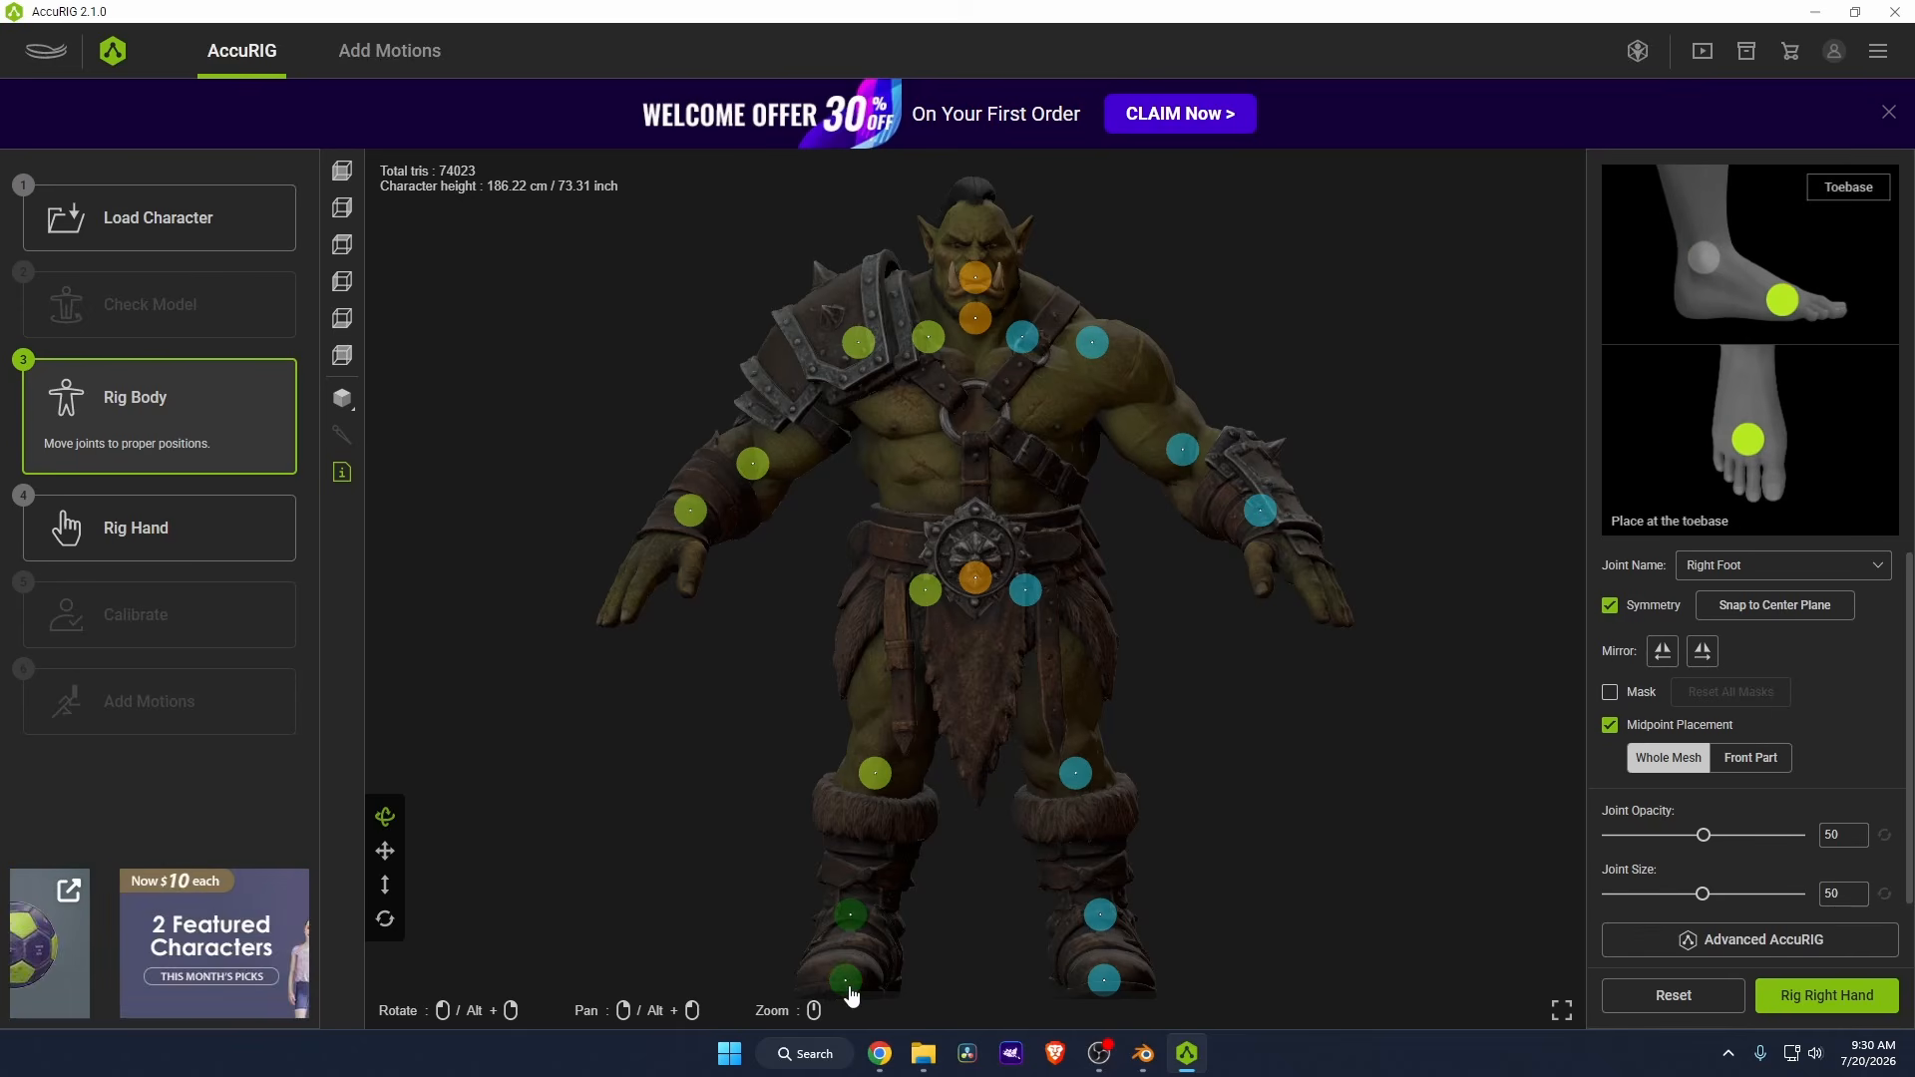
{"action": "left_click_drag", "start_coordinate": [850, 991], "coordinate": [841, 986]}
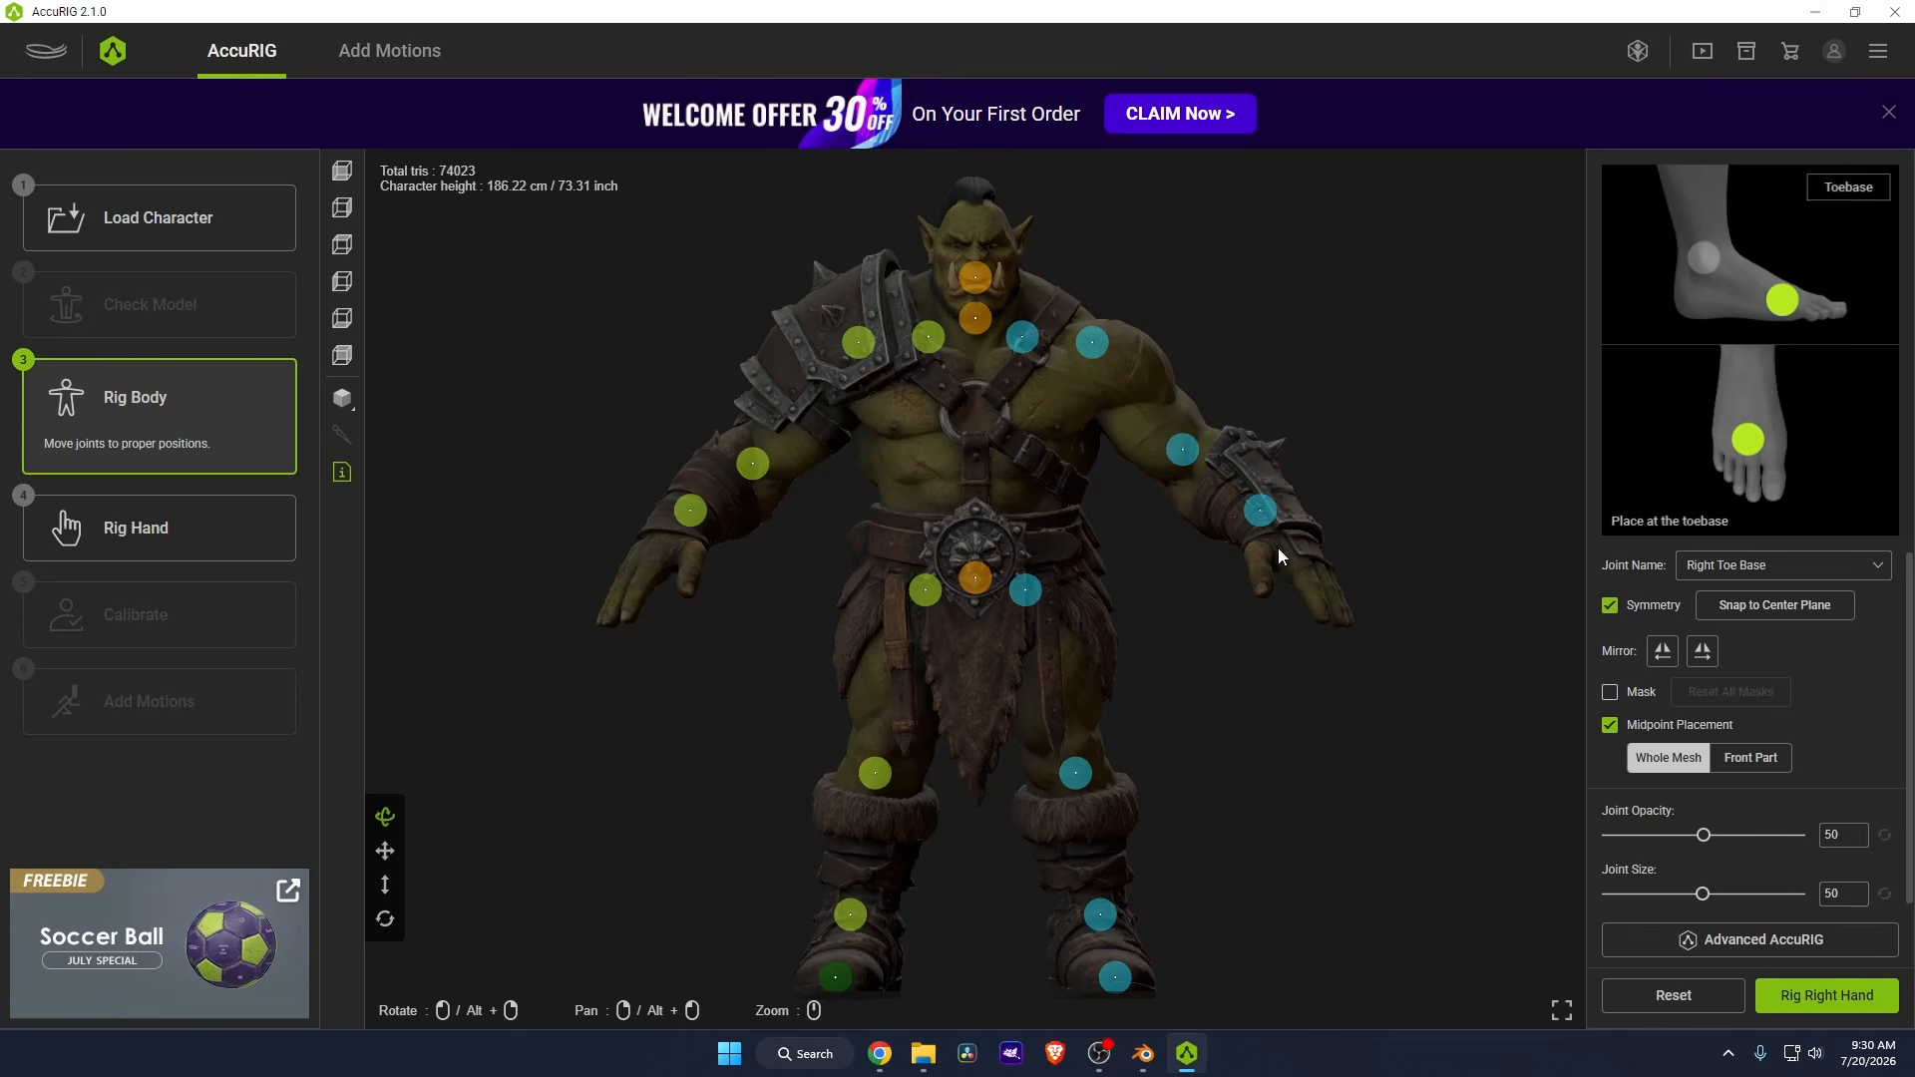
Rig the right hand with 5 fingers and move the index fingertip joint onto the end of the finger.
{"action": "left_click", "coordinate": [1807, 997]}
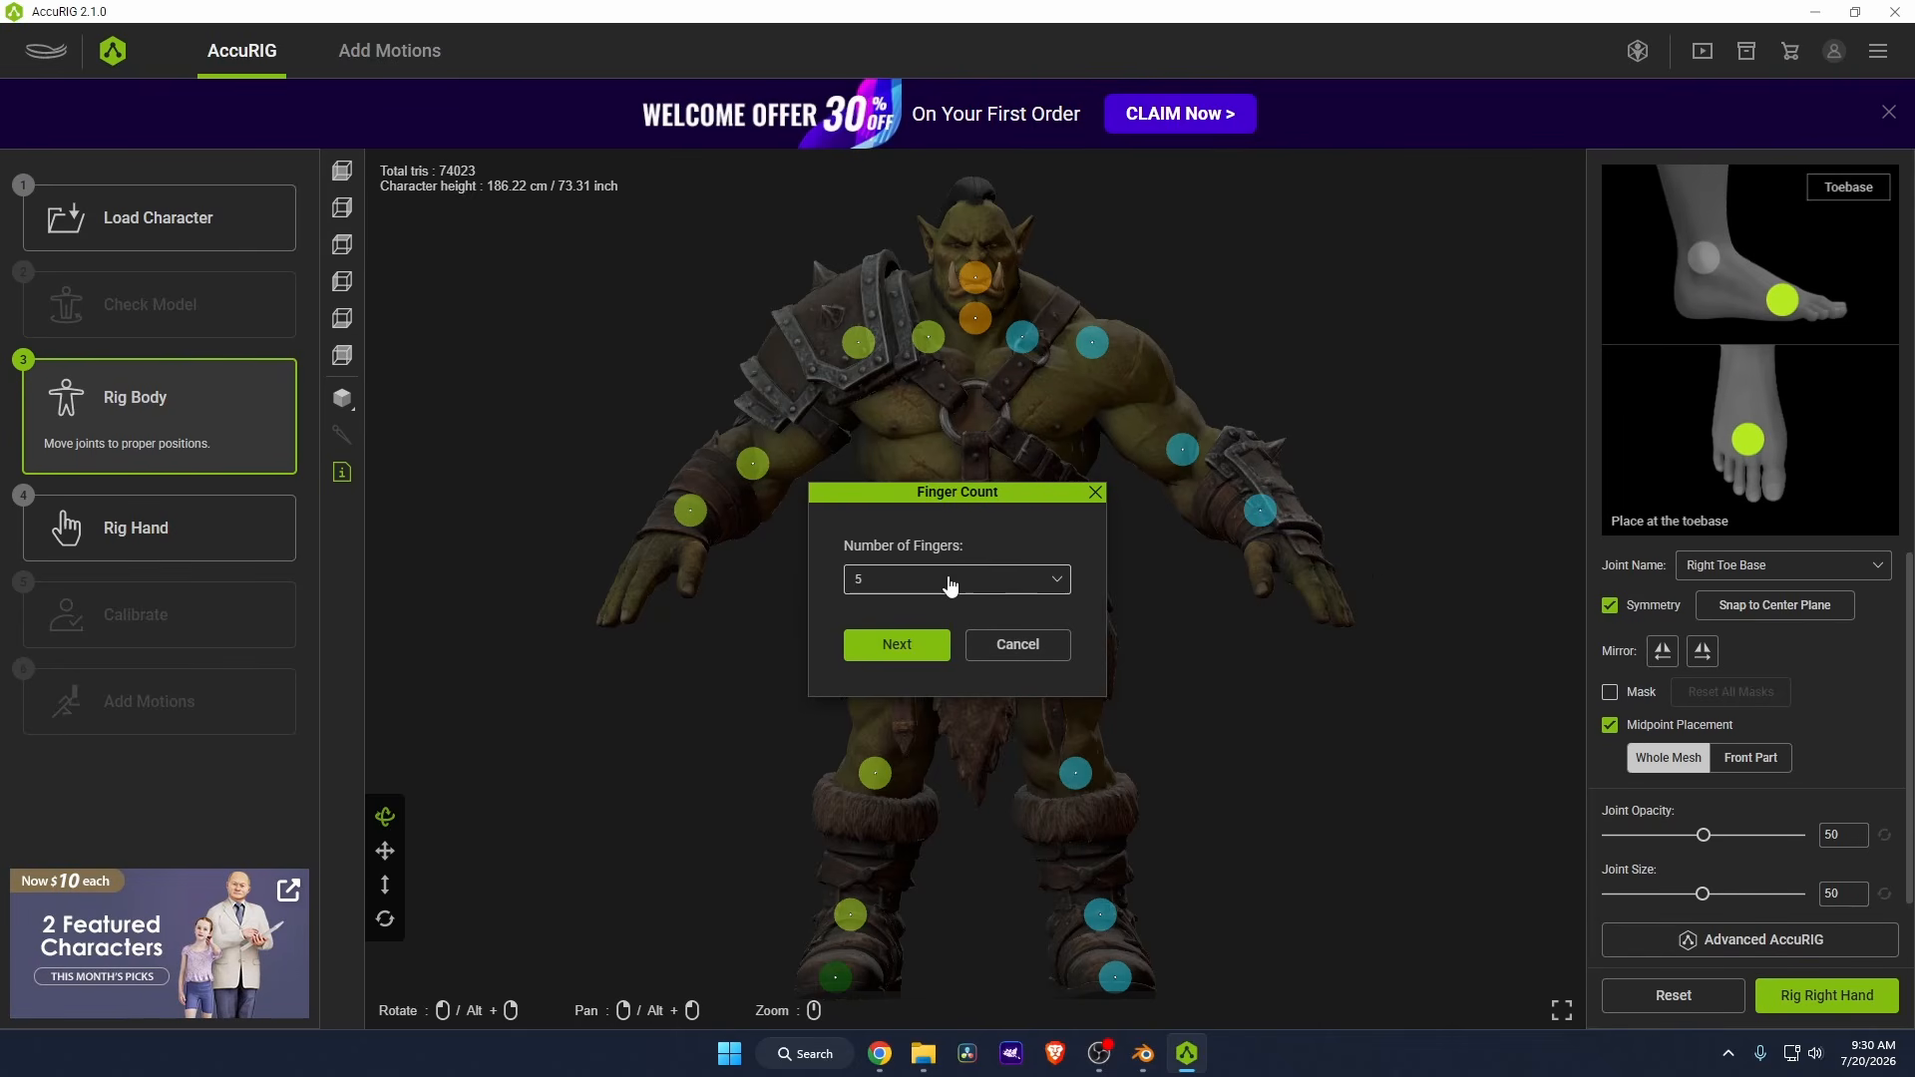
{"action": "left_click", "coordinate": [883, 646]}
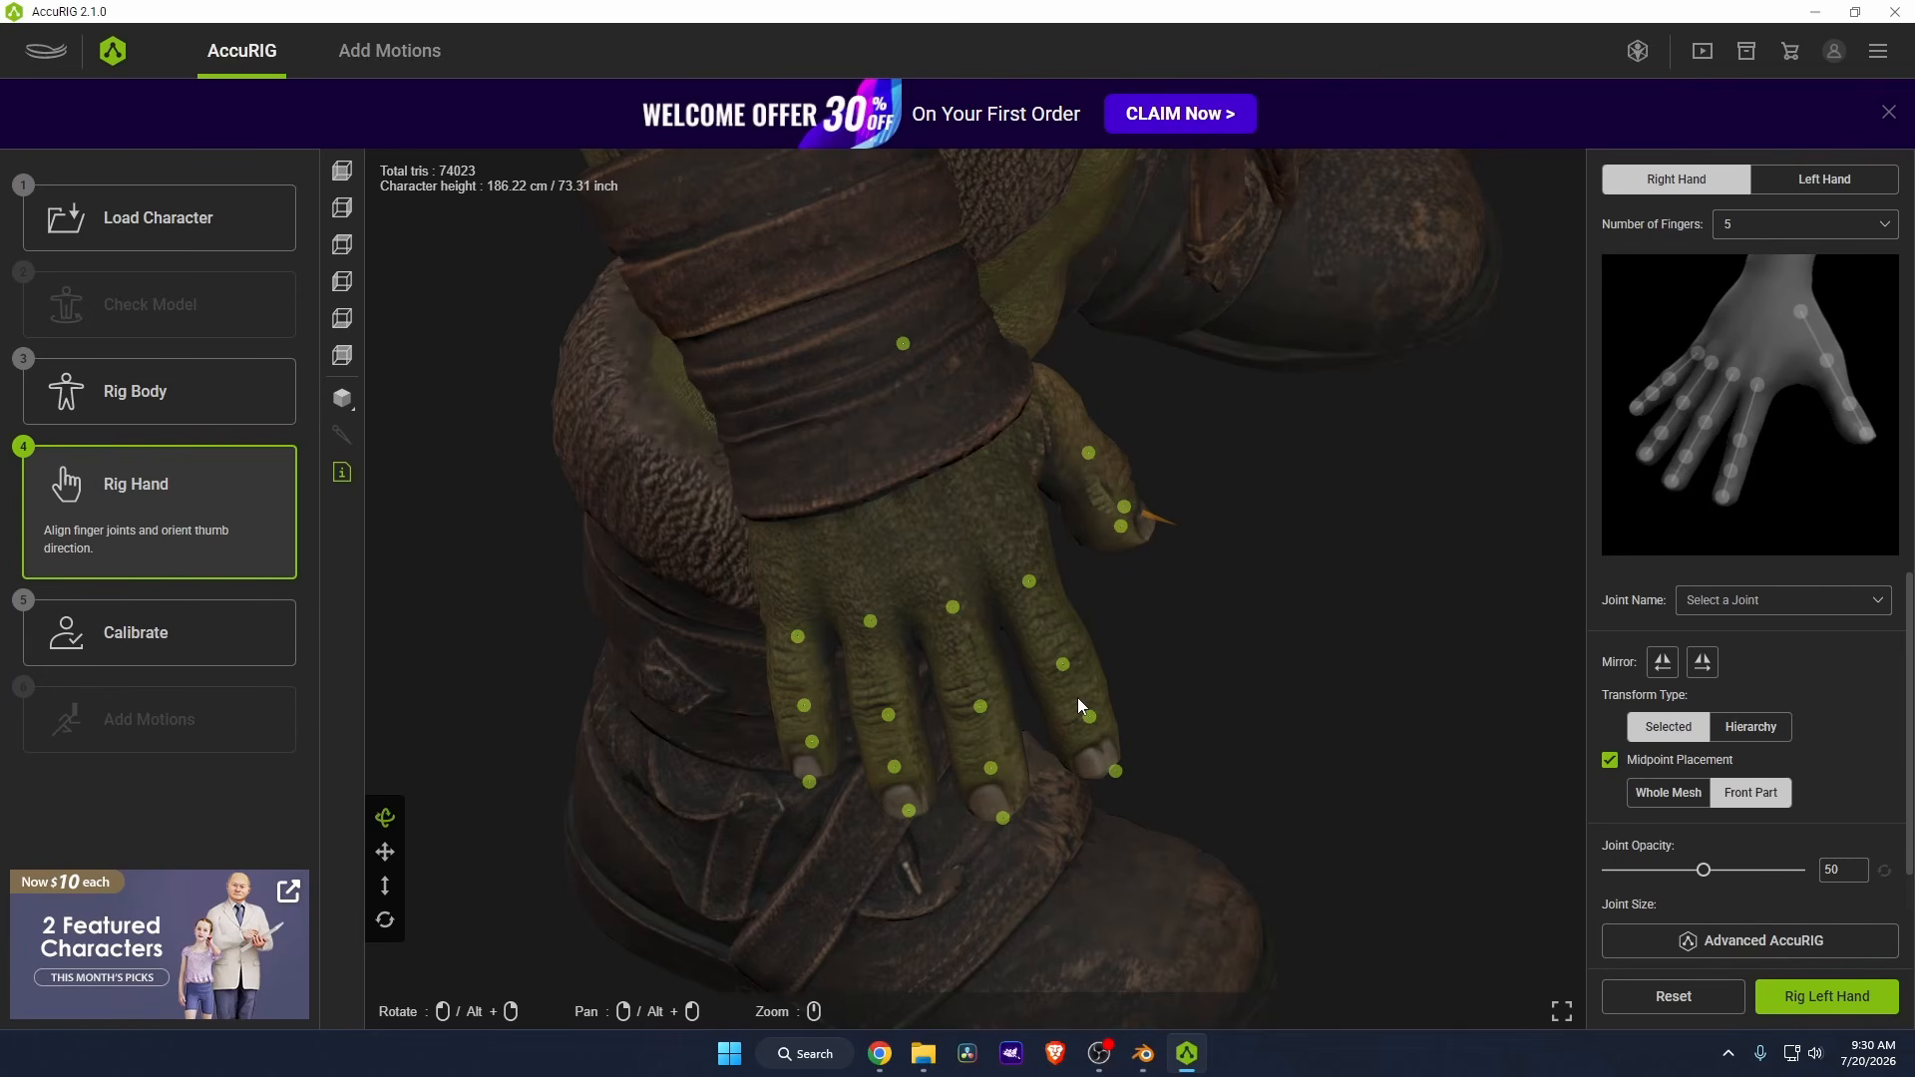
{"action": "left_click_drag", "start_coordinate": [1110, 769], "coordinate": [1099, 765]}
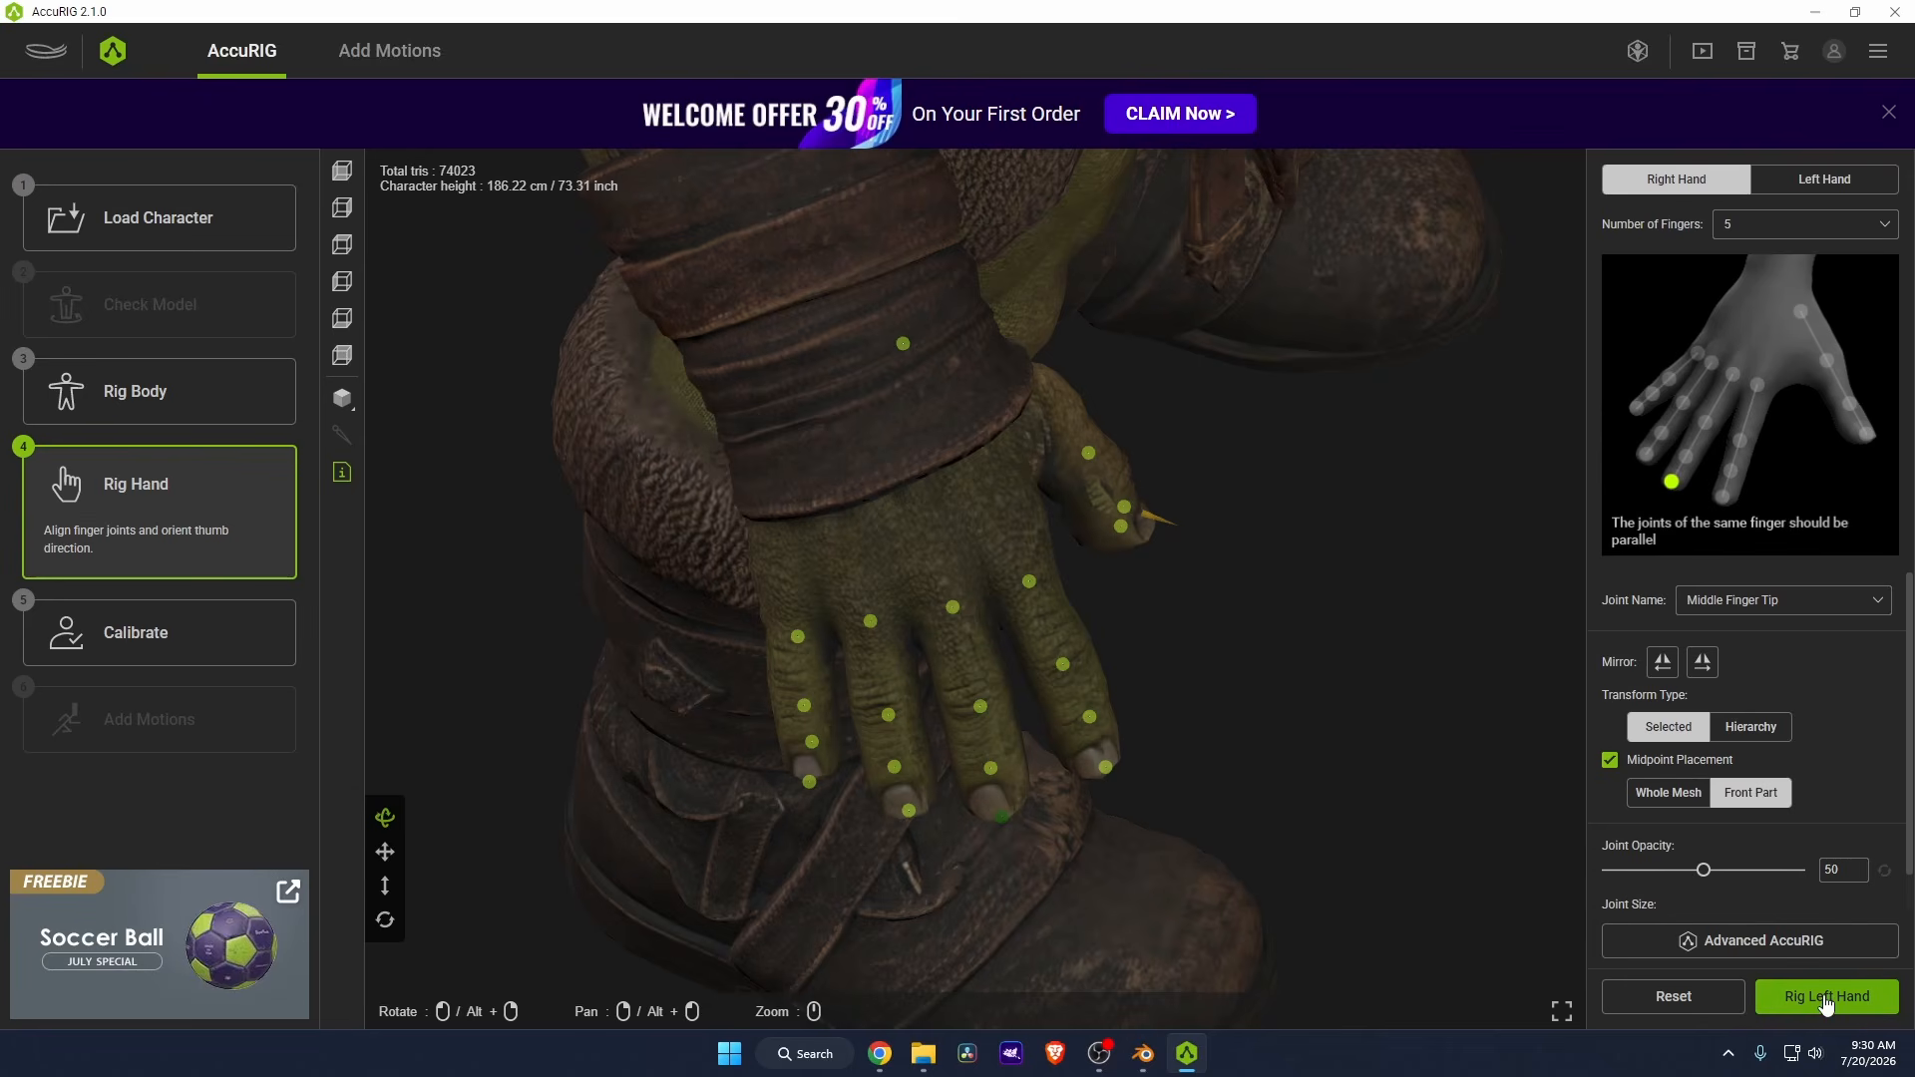
Rig the left hand and align the thumb and finger joints with the orc's fingers.
{"action": "left_click", "coordinate": [1825, 996]}
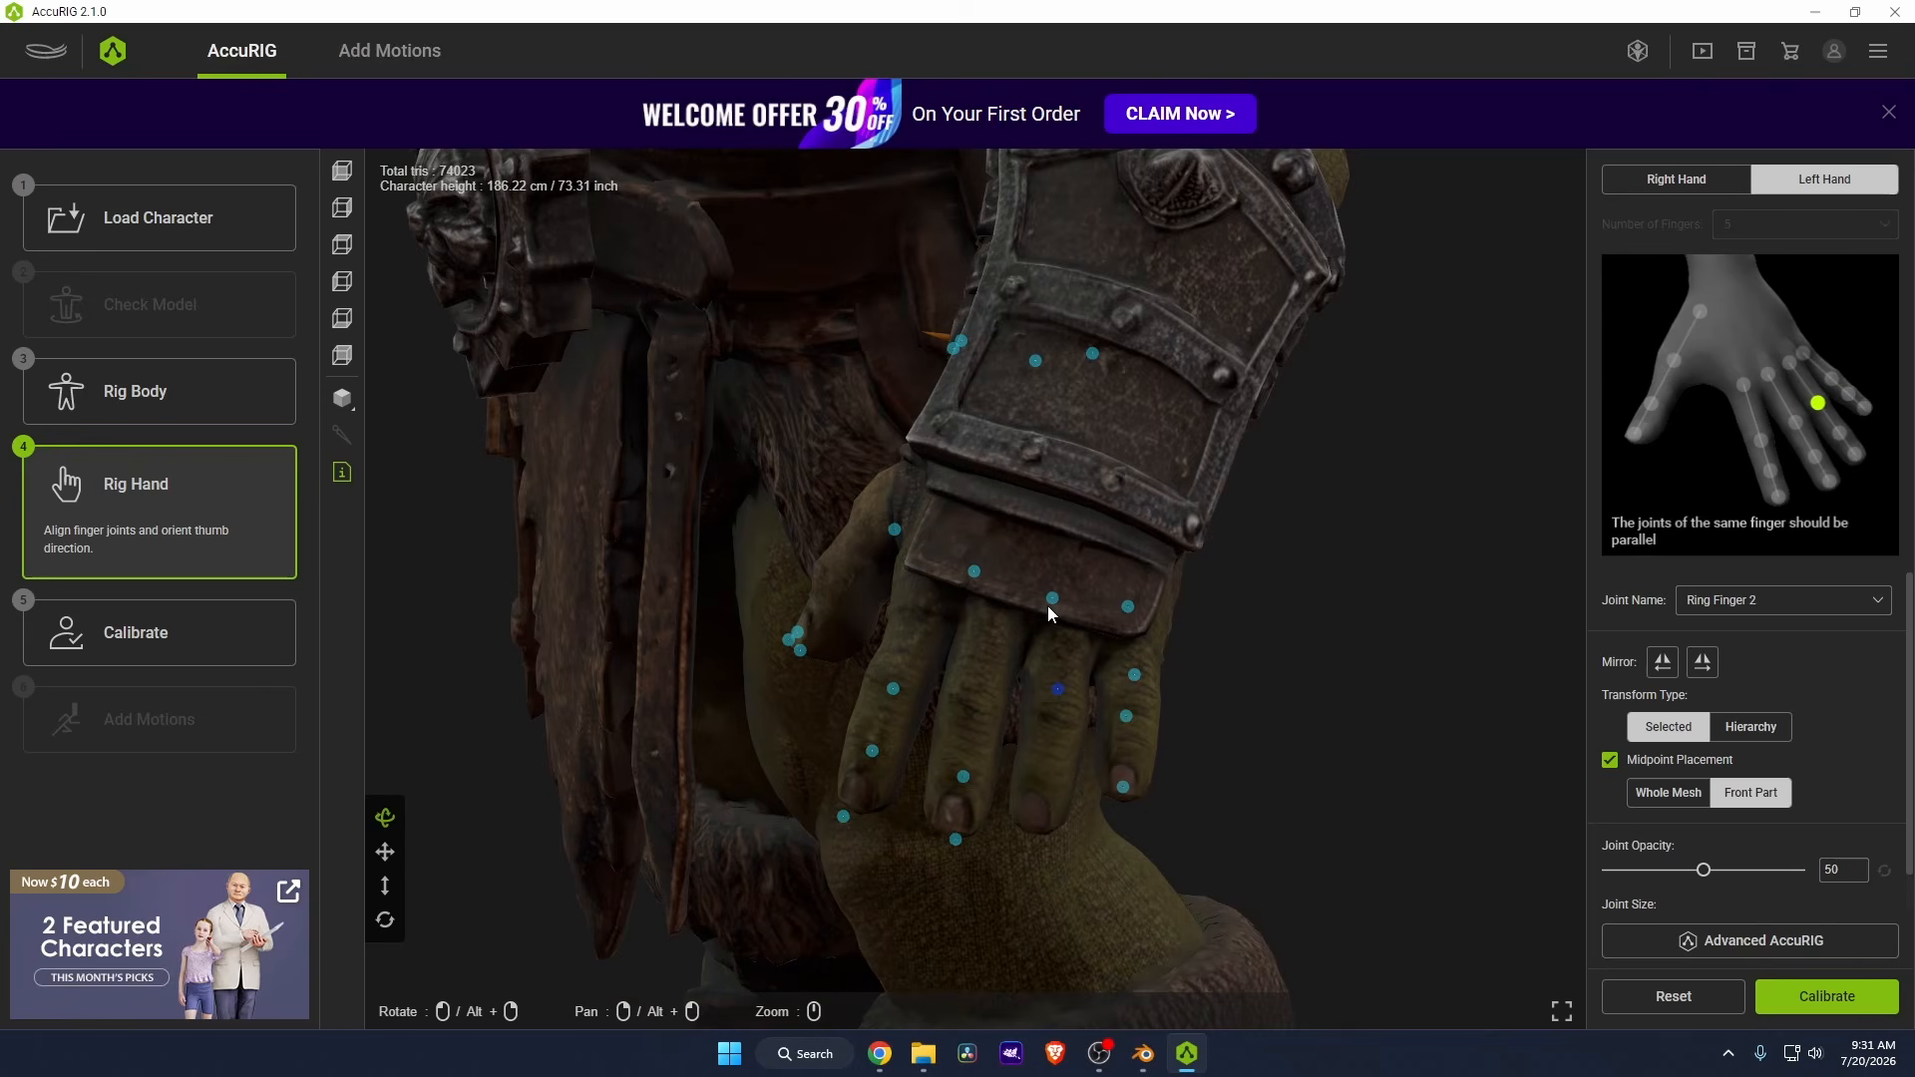
{"action": "left_click", "coordinate": [1058, 605]}
{"action": "left_click", "coordinate": [1058, 690]}
{"action": "left_click_drag", "start_coordinate": [963, 777], "coordinate": [1025, 748]}
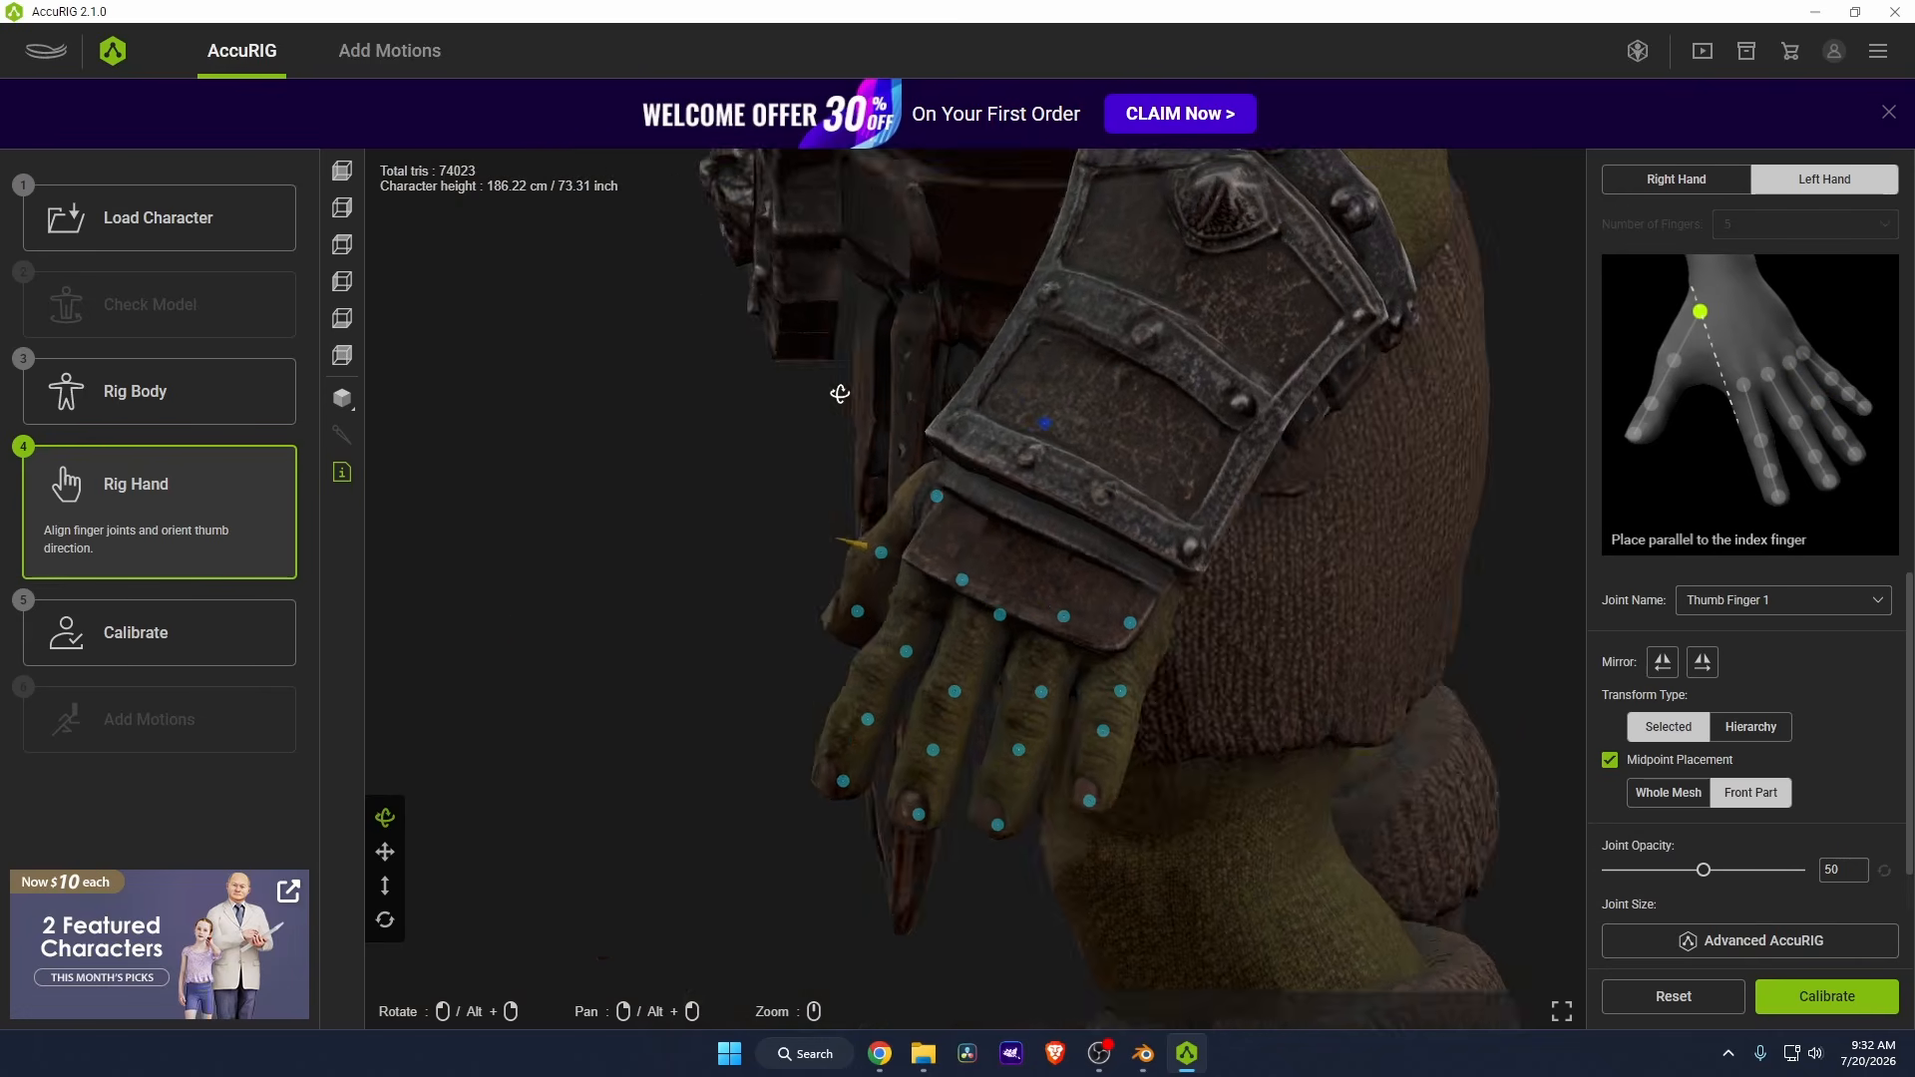
{"action": "left_click_drag", "start_coordinate": [838, 393], "coordinate": [1397, 662]}
Calibrate the rig and preview the orc in the A-pose and in a male walk from the Acting motions.
{"action": "left_click", "coordinate": [1814, 1009]}
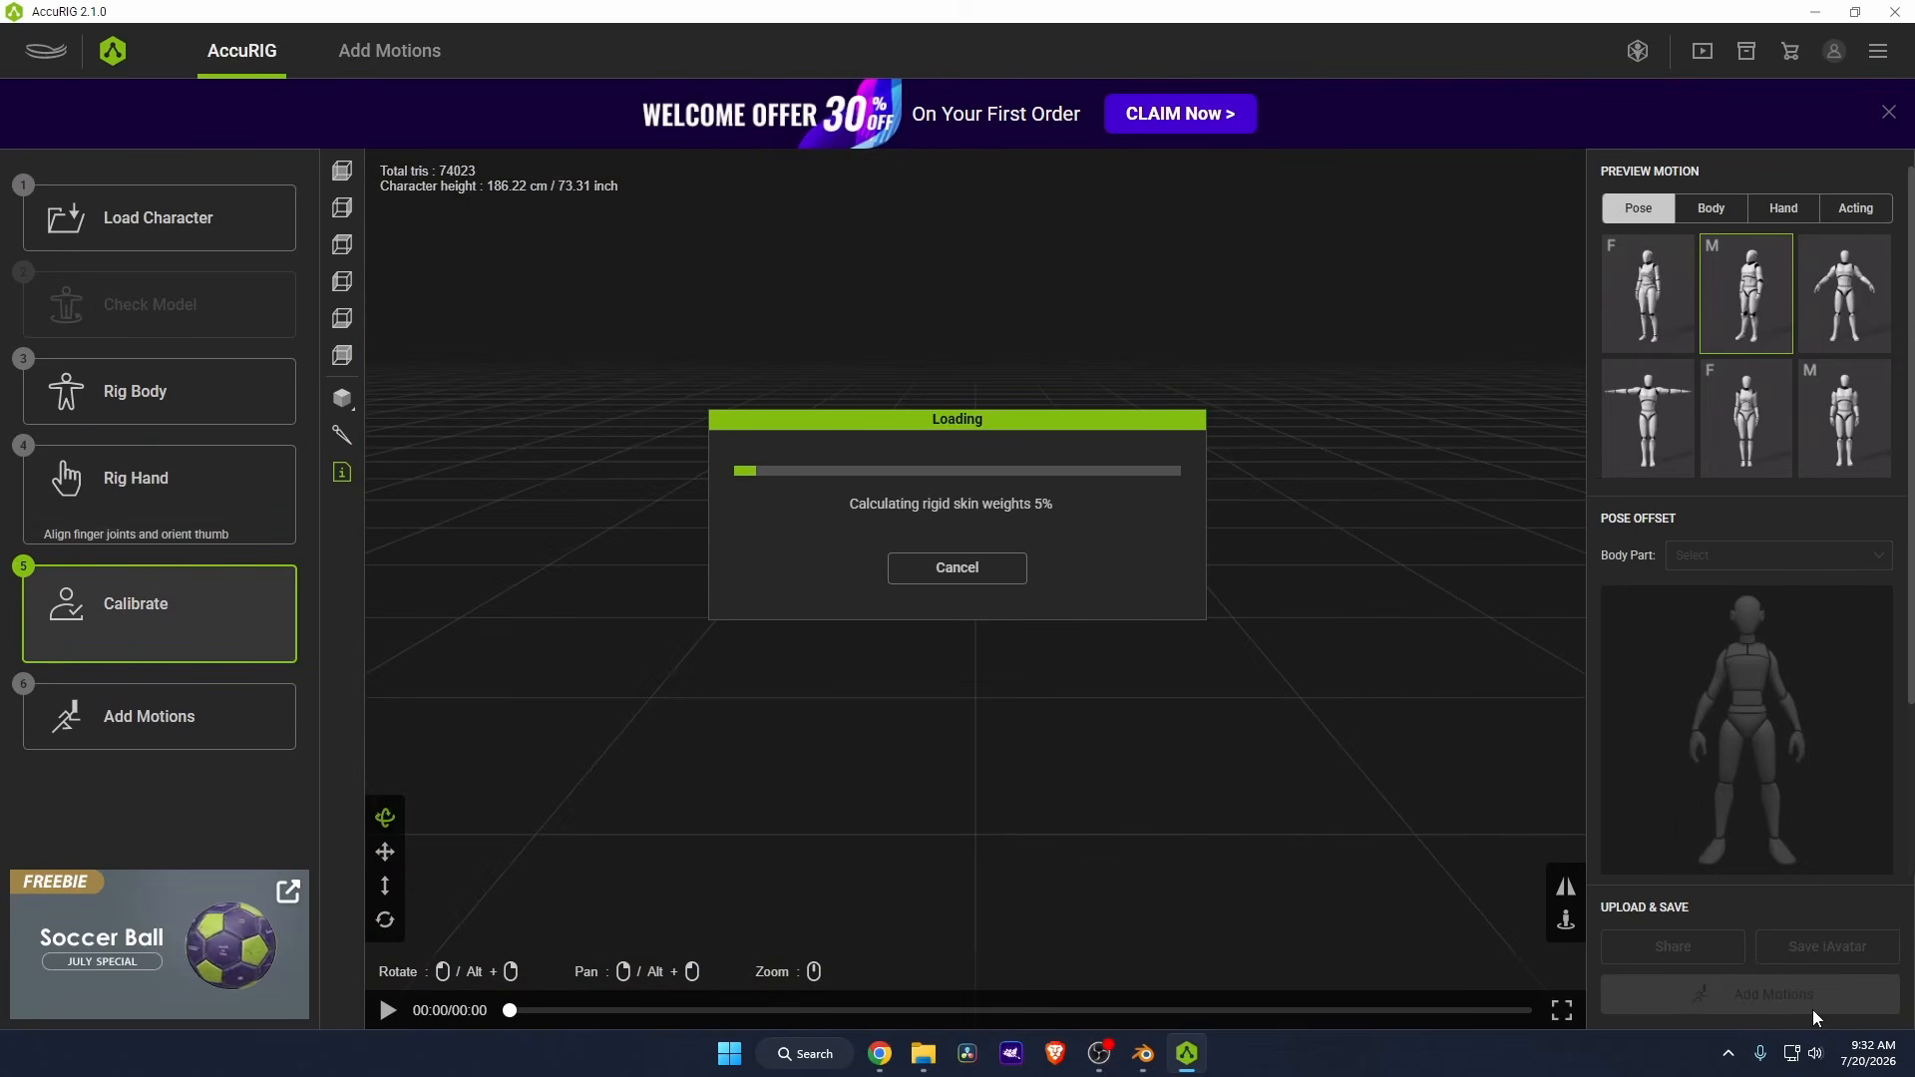
{"action": "mouse_move", "coordinate": [1184, 374]}
{"action": "left_mouse_down"}
{"action": "mouse_move", "coordinate": [1146, 393]}
{"action": "mouse_move", "coordinate": [1295, 376]}
{"action": "mouse_move", "coordinate": [1158, 390]}
{"action": "left_mouse_up"}
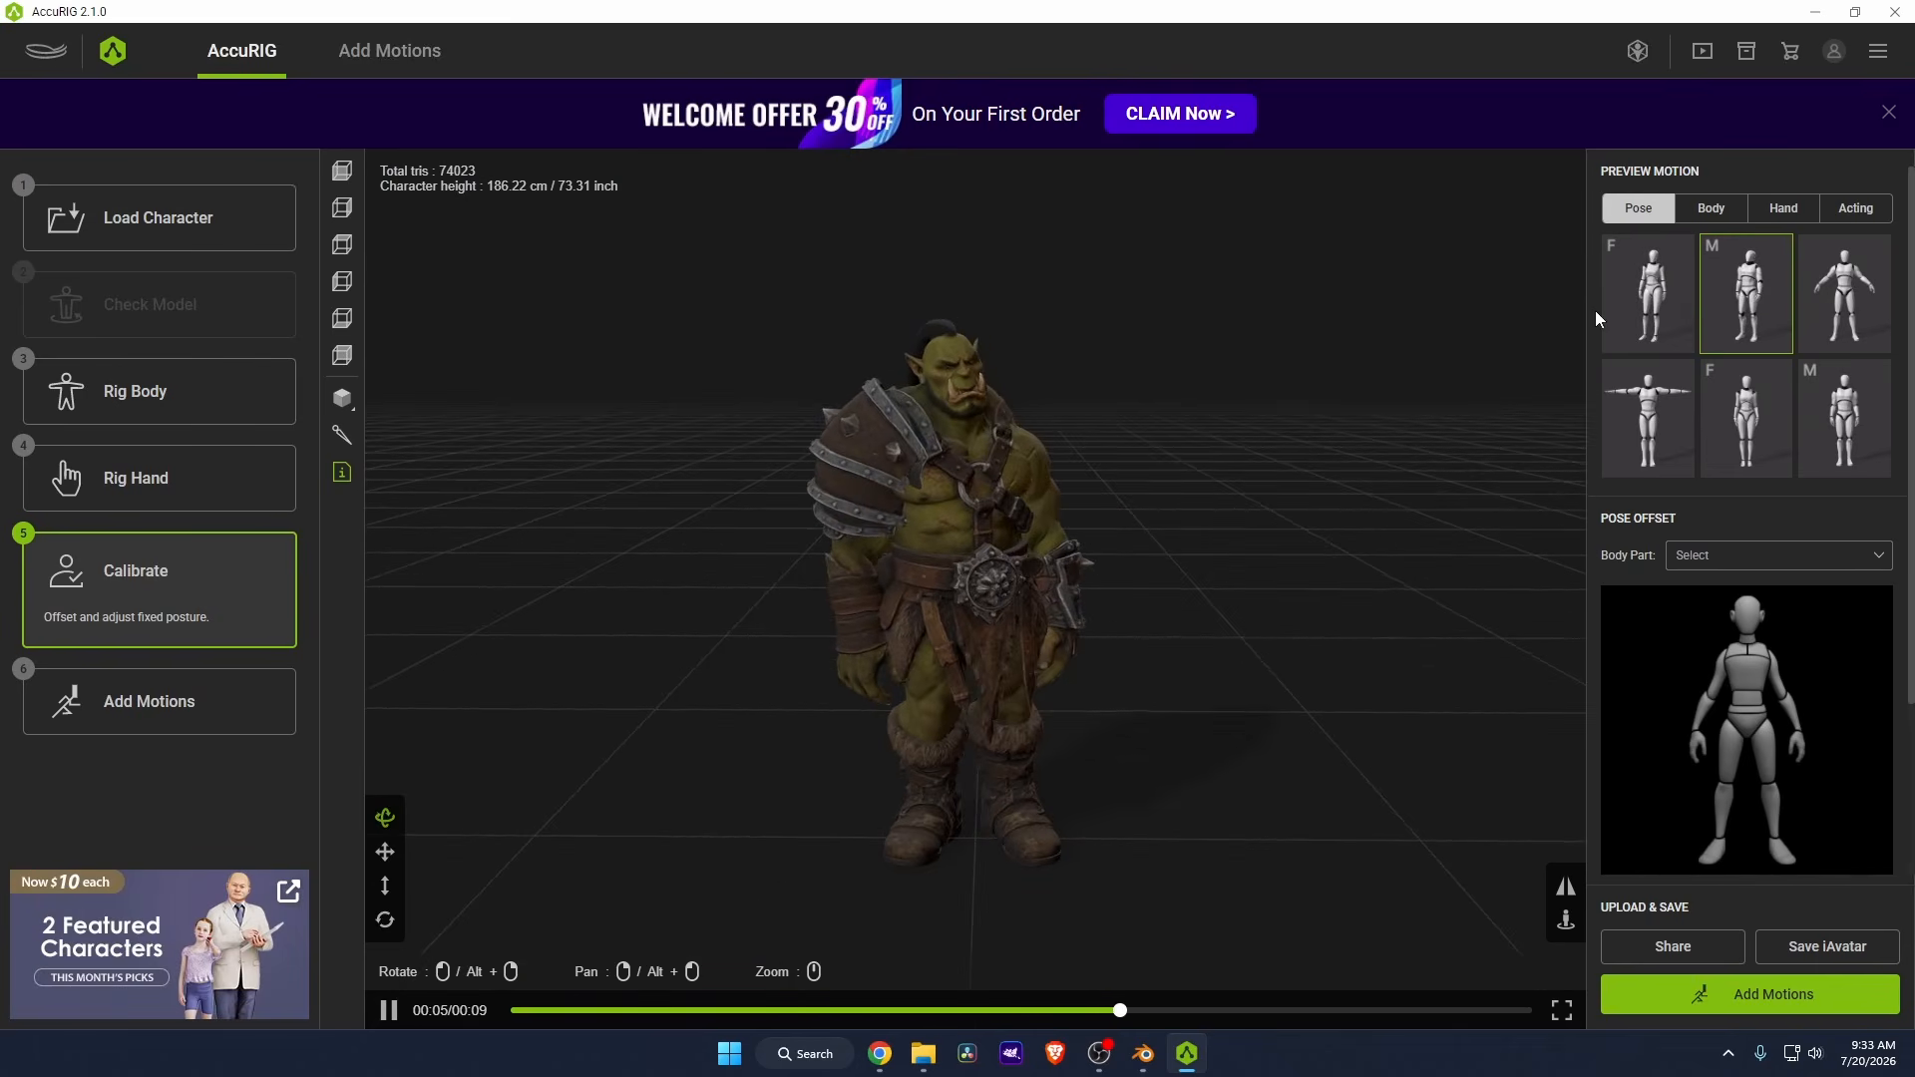
{"action": "left_click", "coordinate": [1838, 301]}
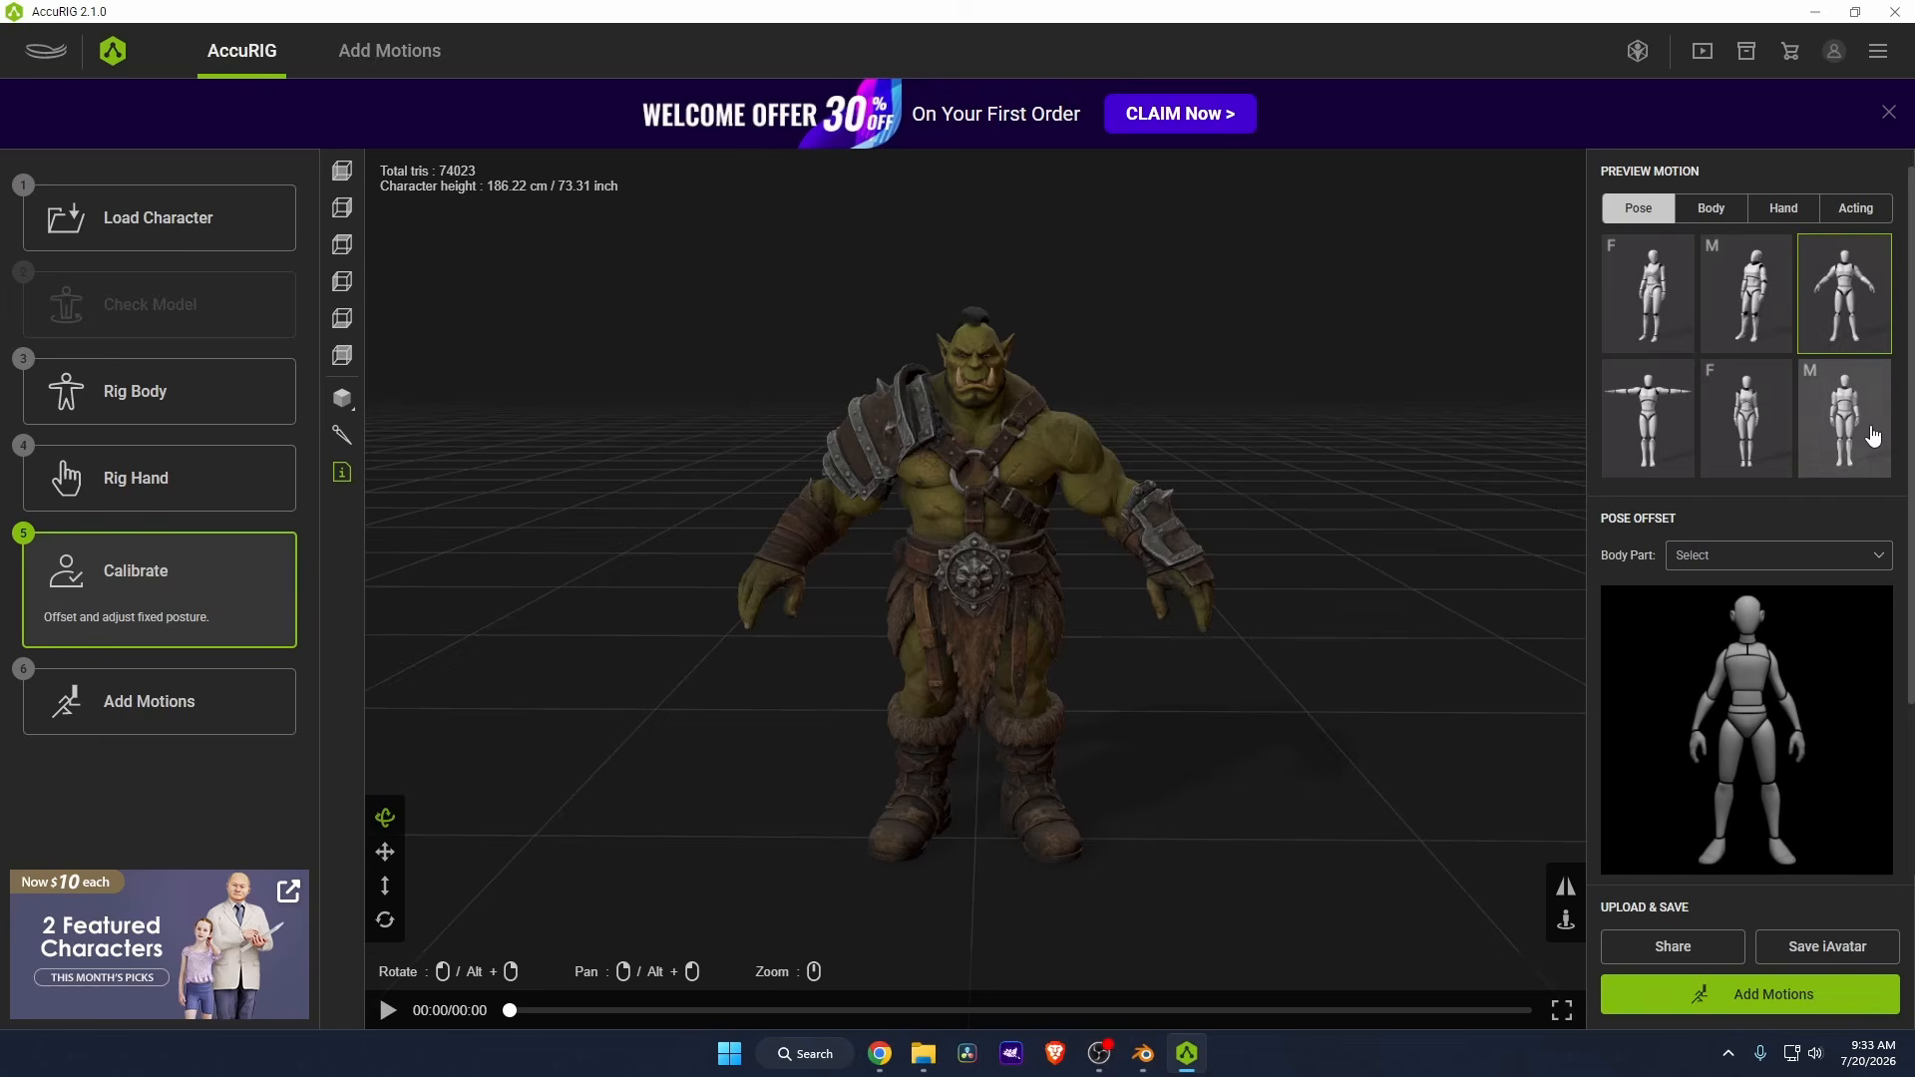
{"action": "left_click", "coordinate": [1855, 207]}
{"action": "left_click", "coordinate": [1760, 419]}
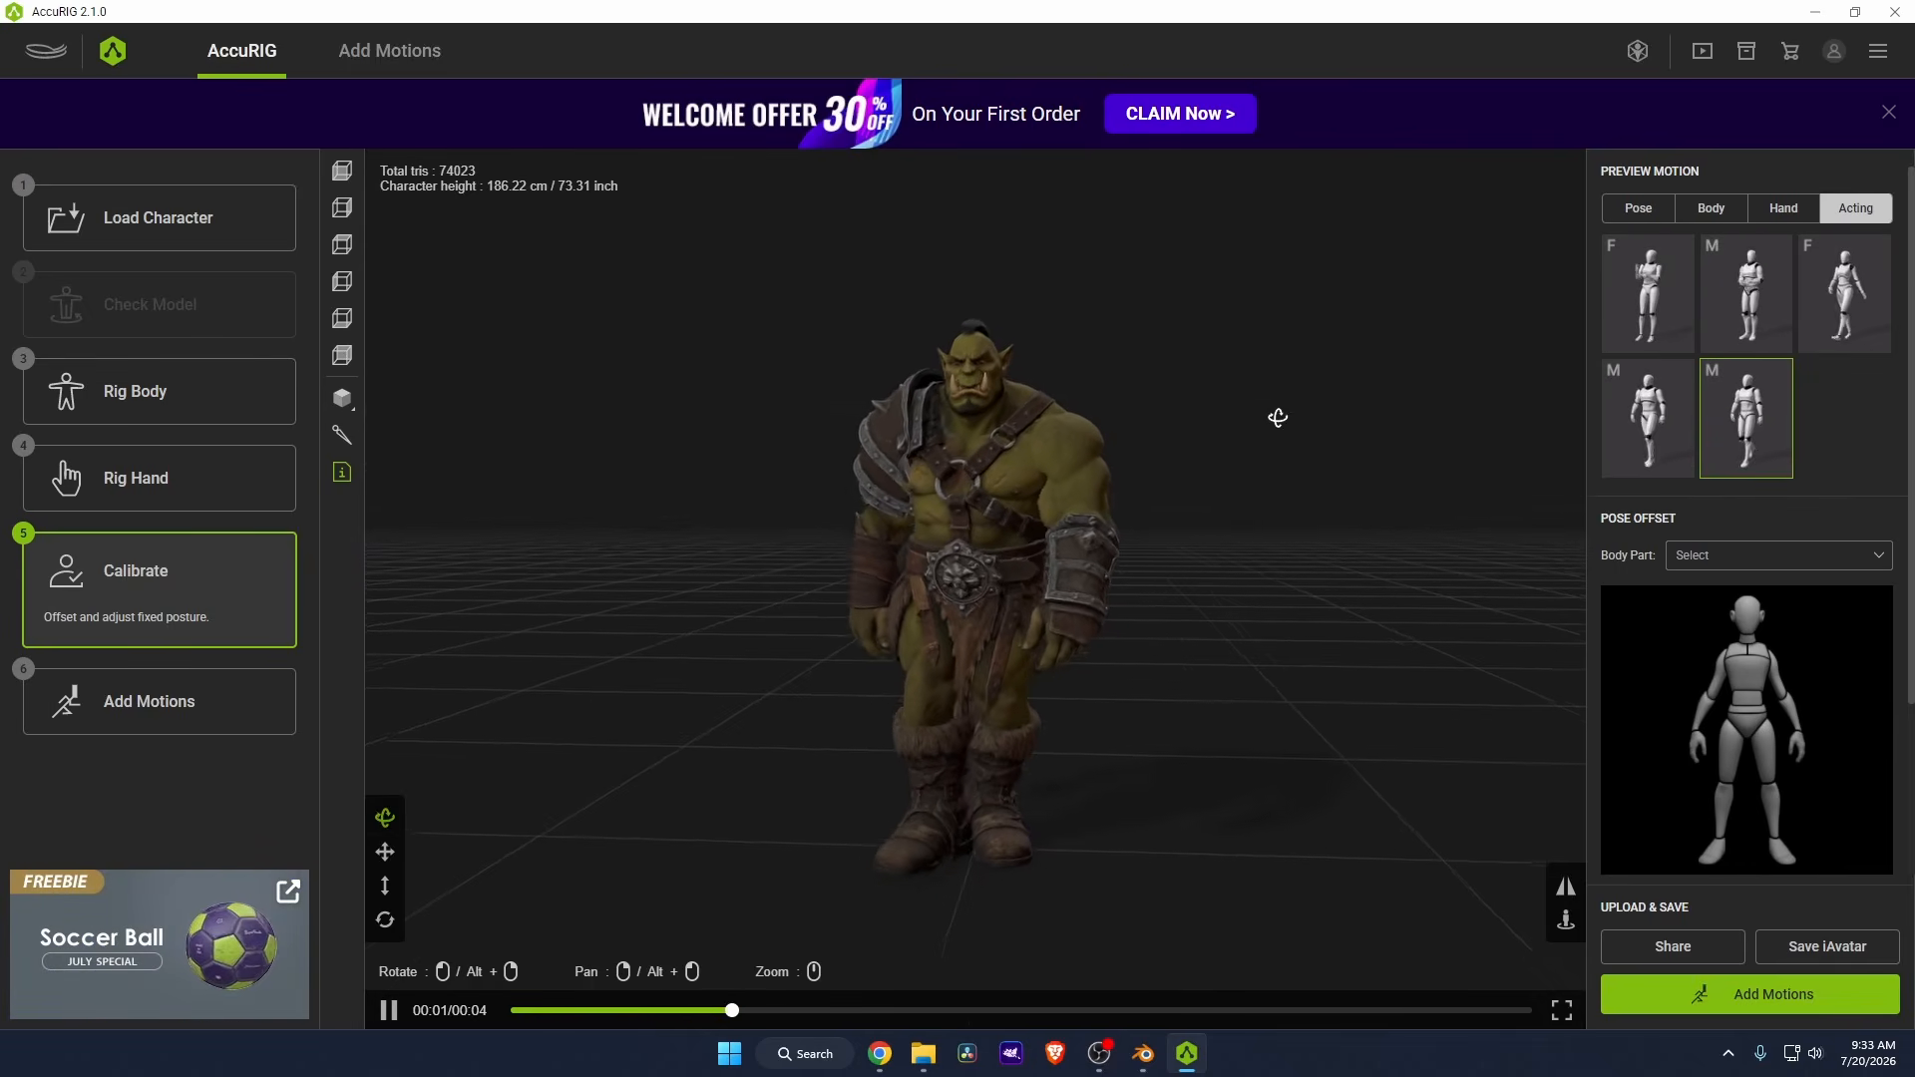
{"action": "left_click_drag", "start_coordinate": [1277, 418], "coordinate": [1027, 435]}
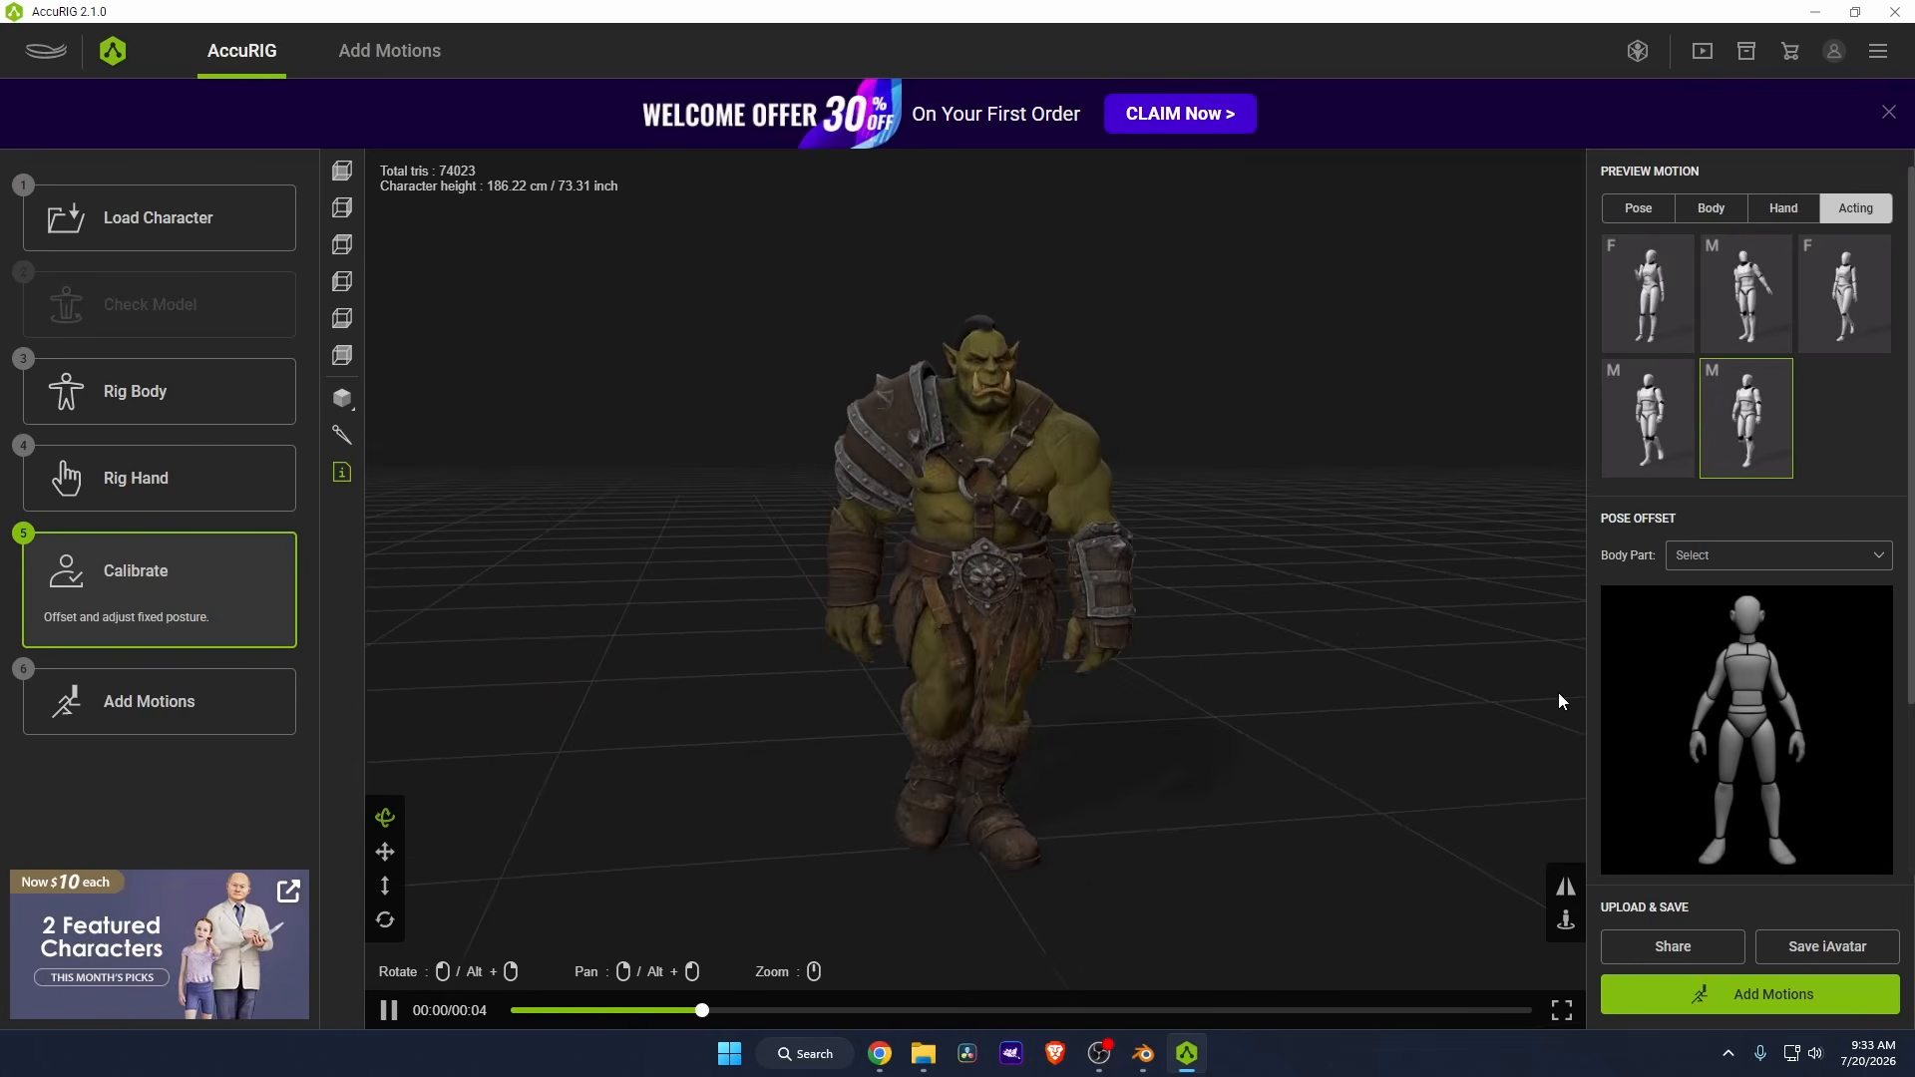
Proceed to adding motions and set up an FBX export targeting Unreal (UE5 Skeleton) that includes Character only.
{"action": "left_click", "coordinate": [1726, 991]}
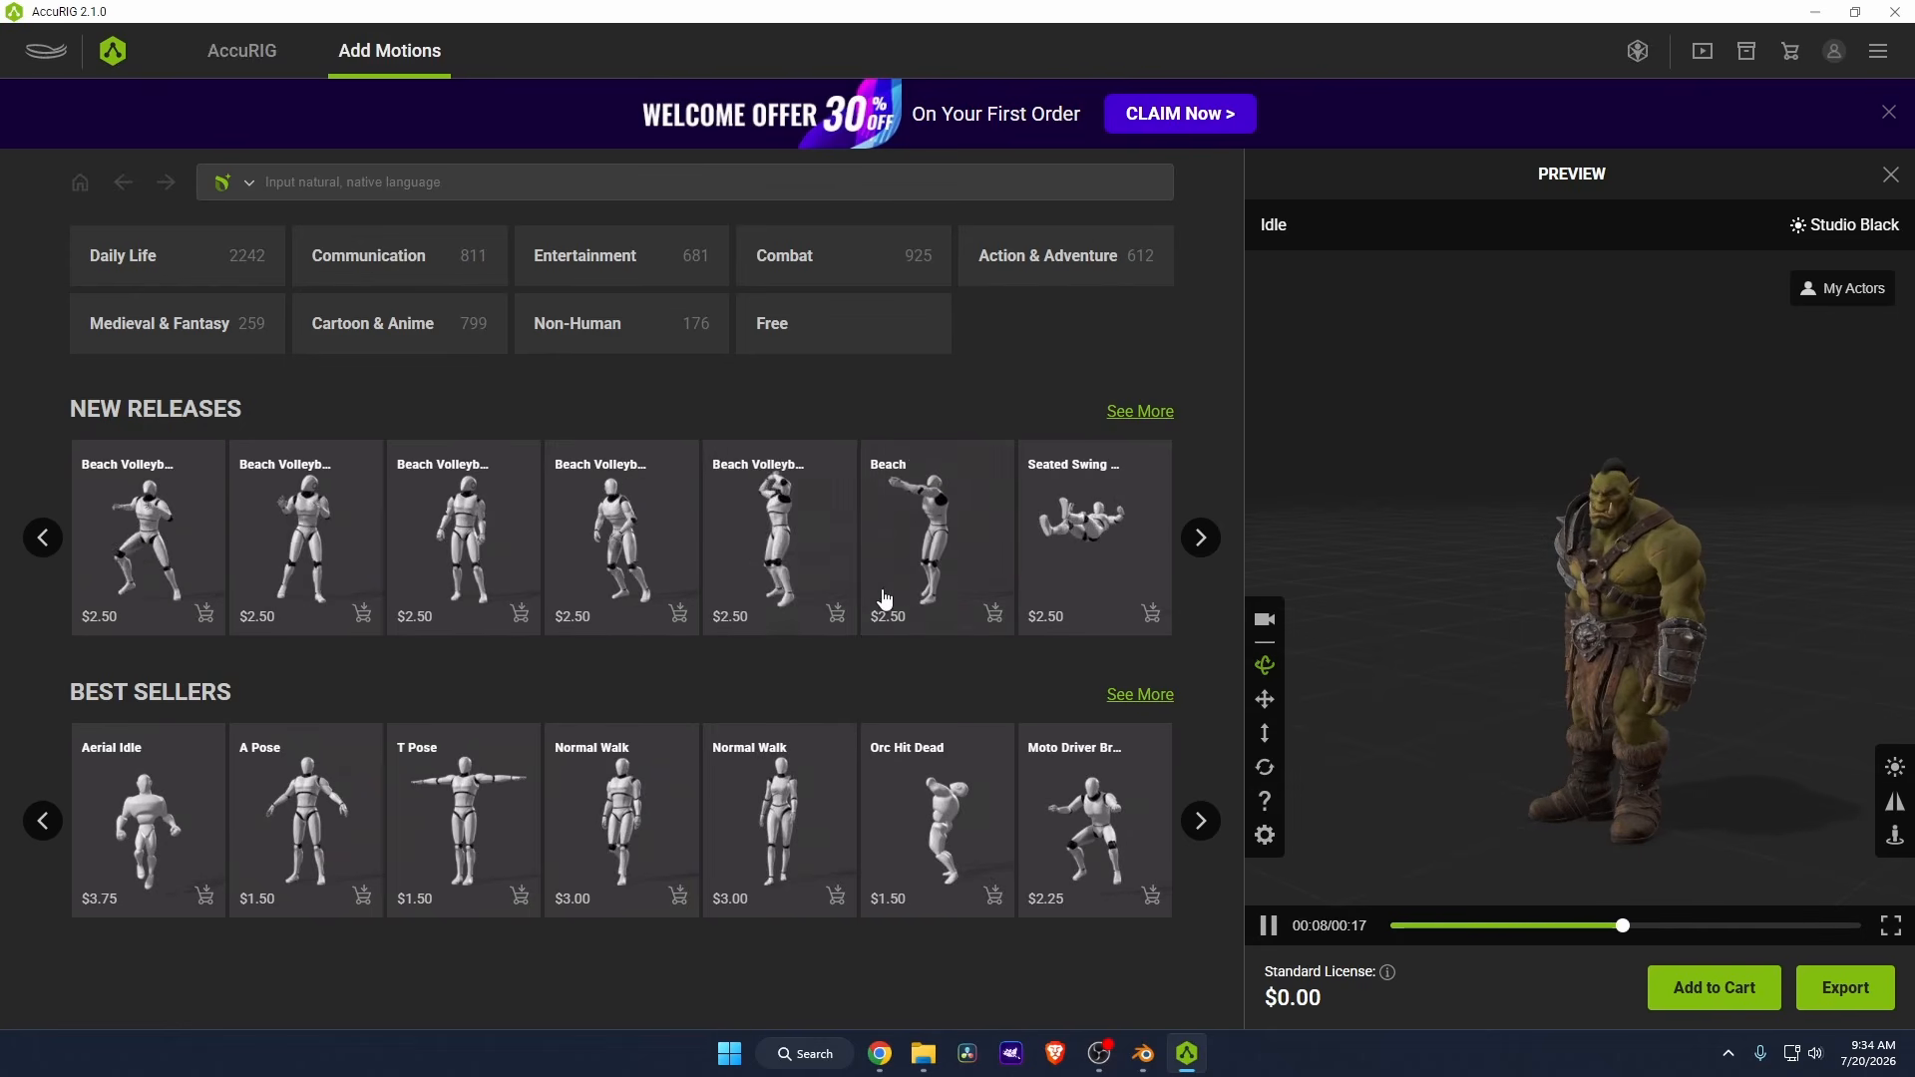
{"action": "left_click", "coordinate": [1843, 987]}
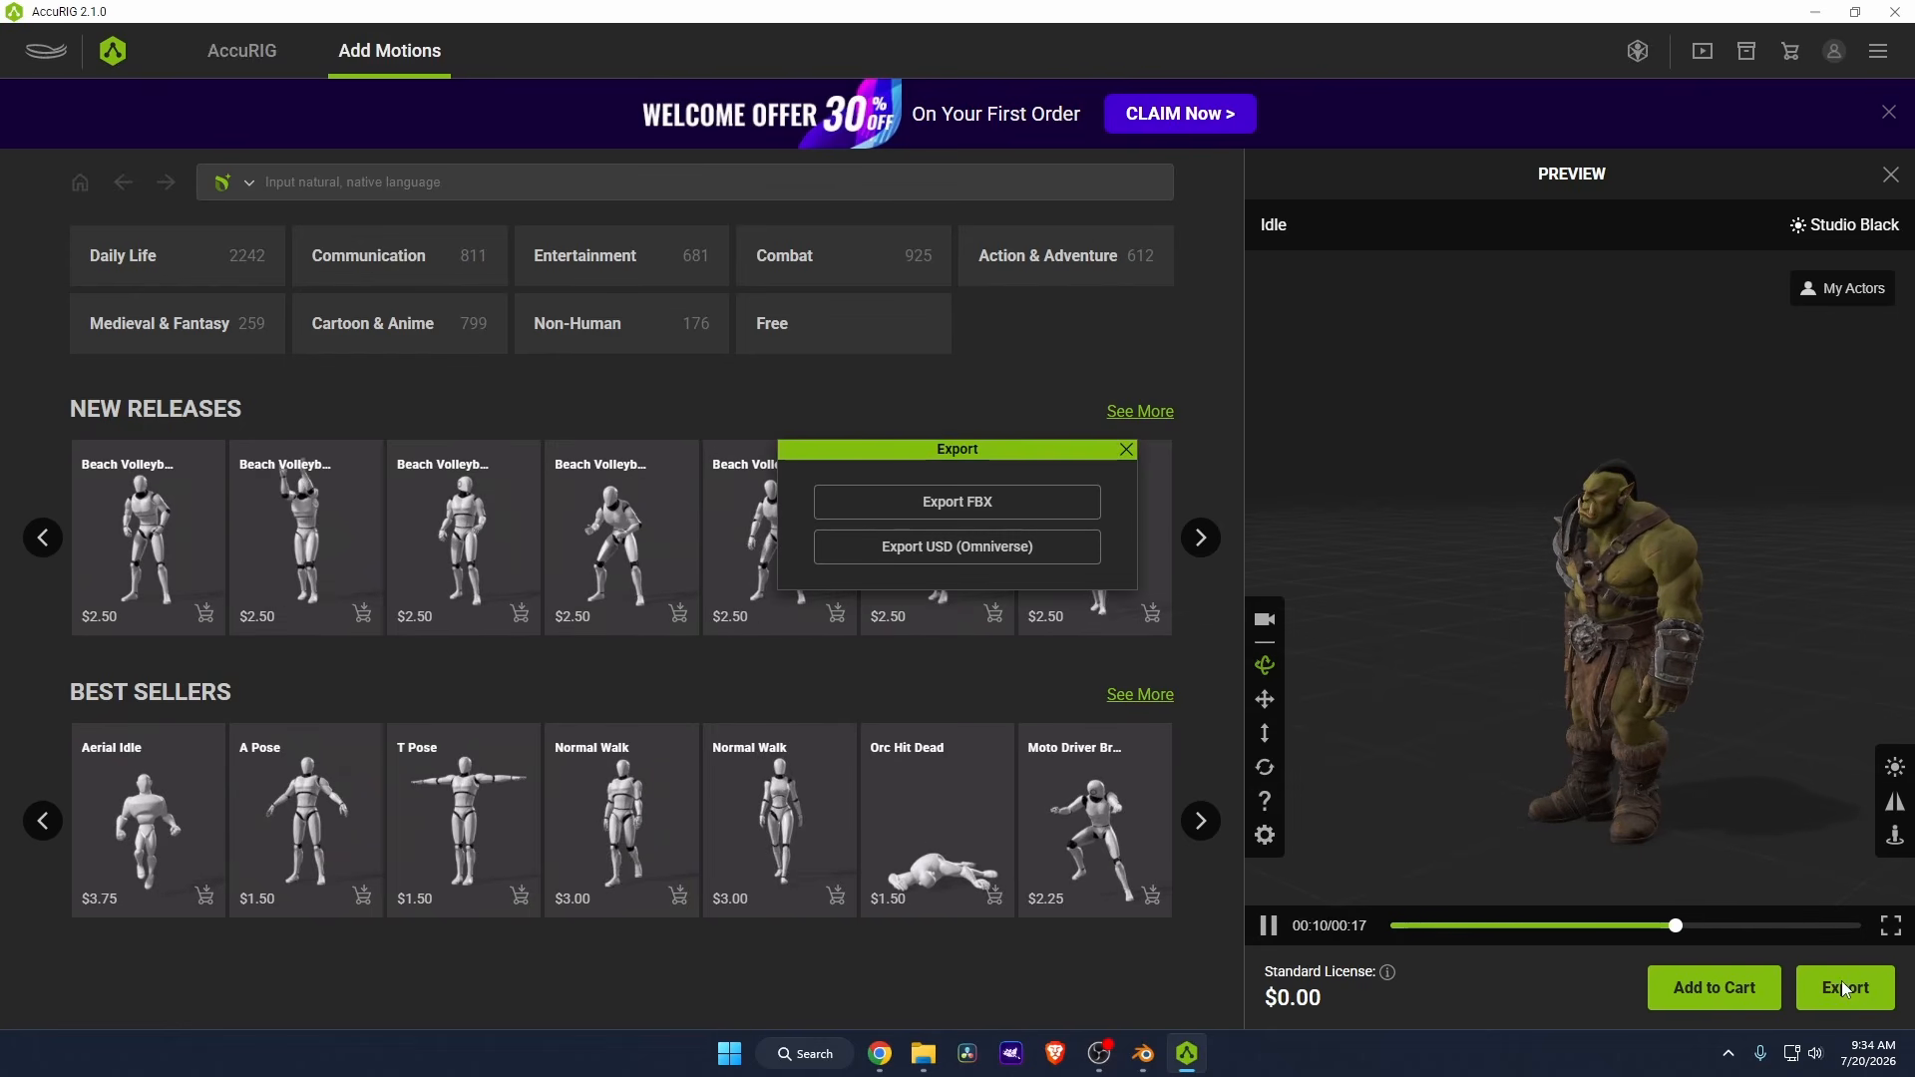
{"action": "left_click", "coordinate": [975, 503]}
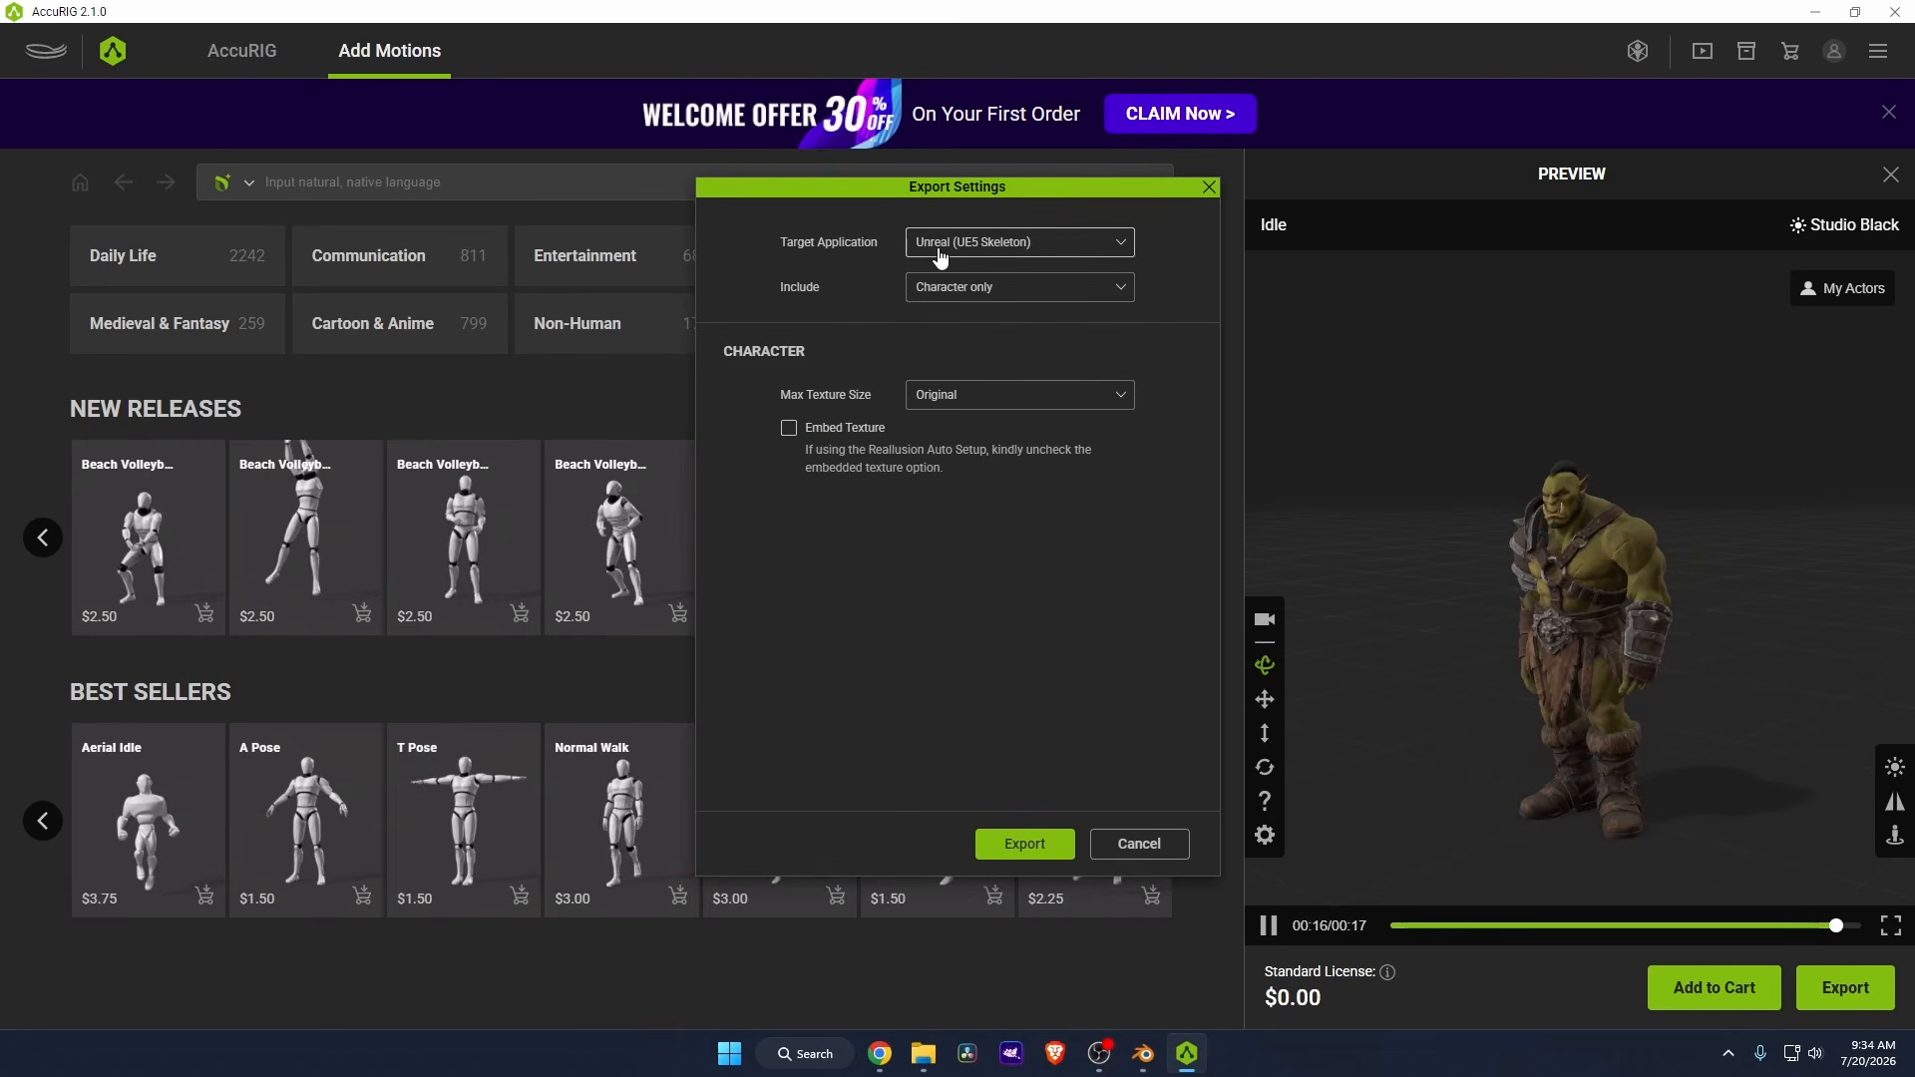
{"action": "left_click", "coordinate": [923, 249]}
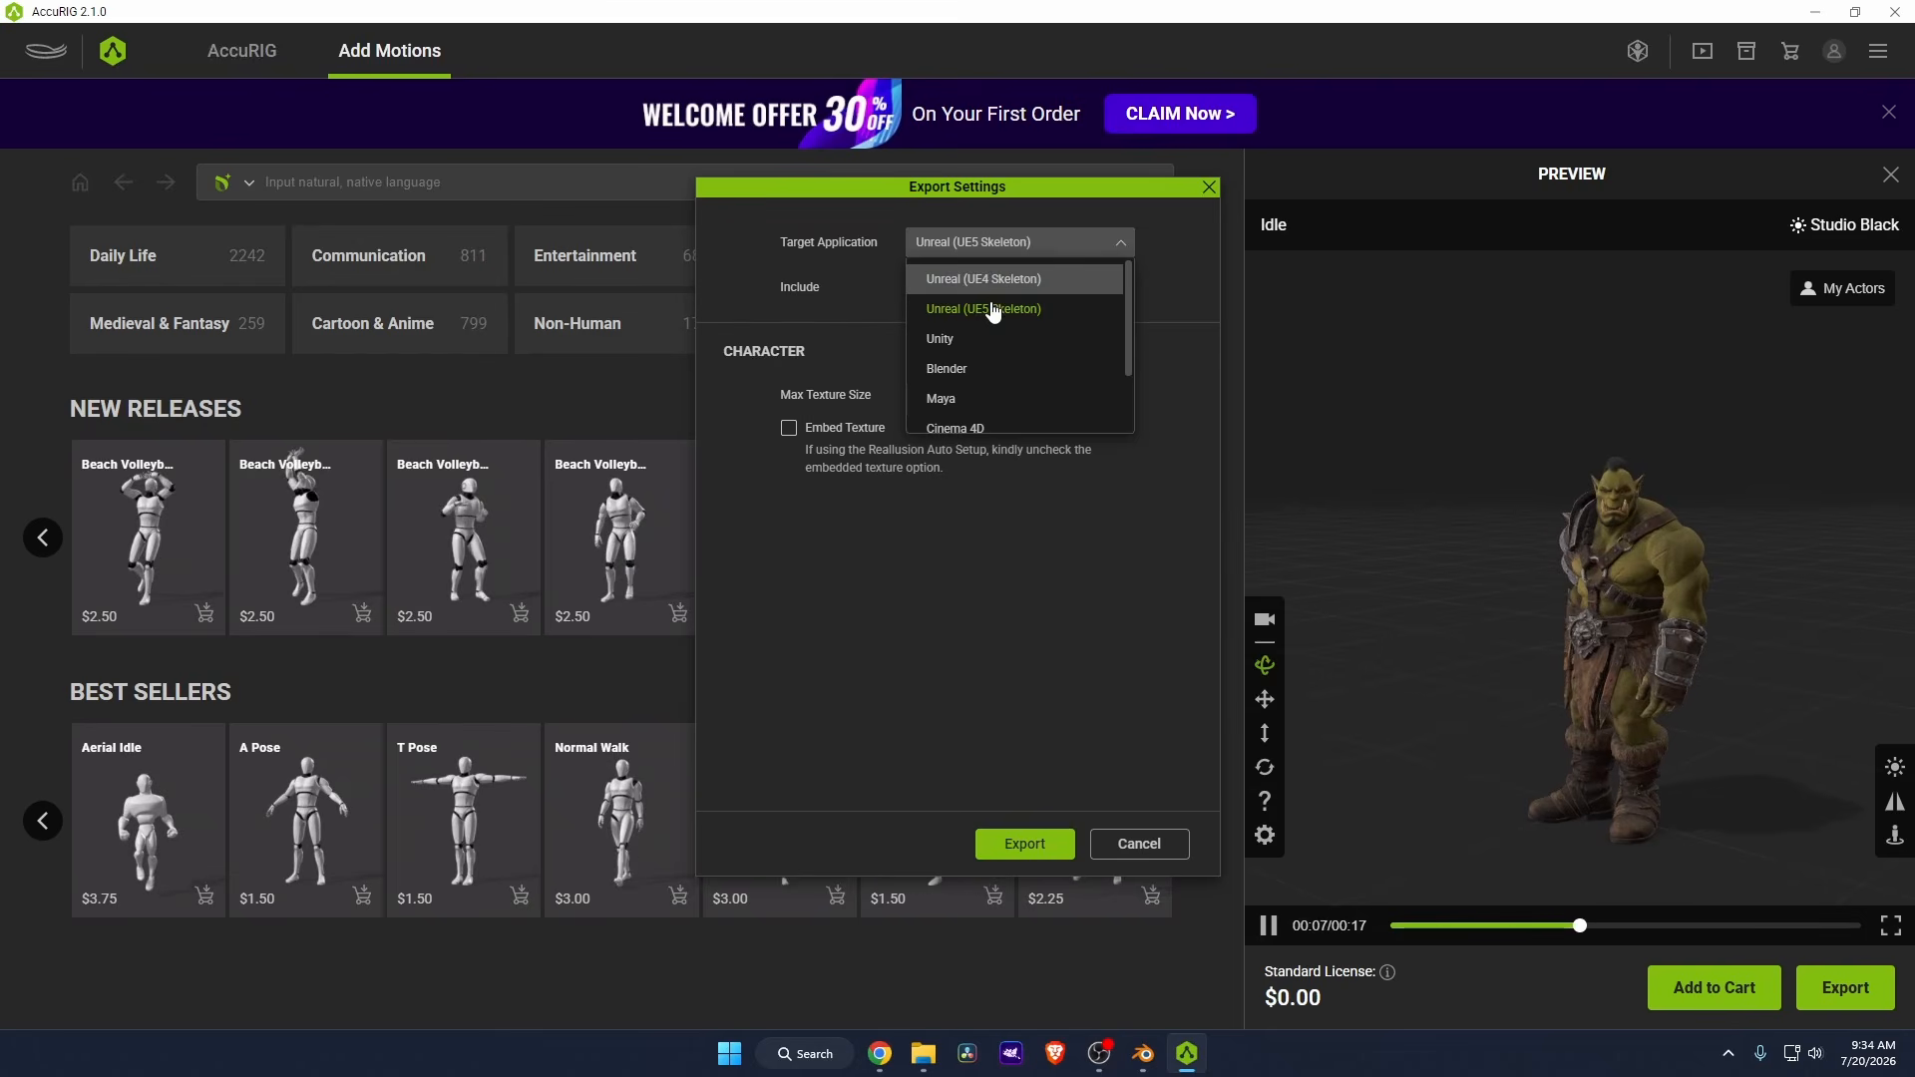
{"action": "left_click", "coordinate": [983, 314]}
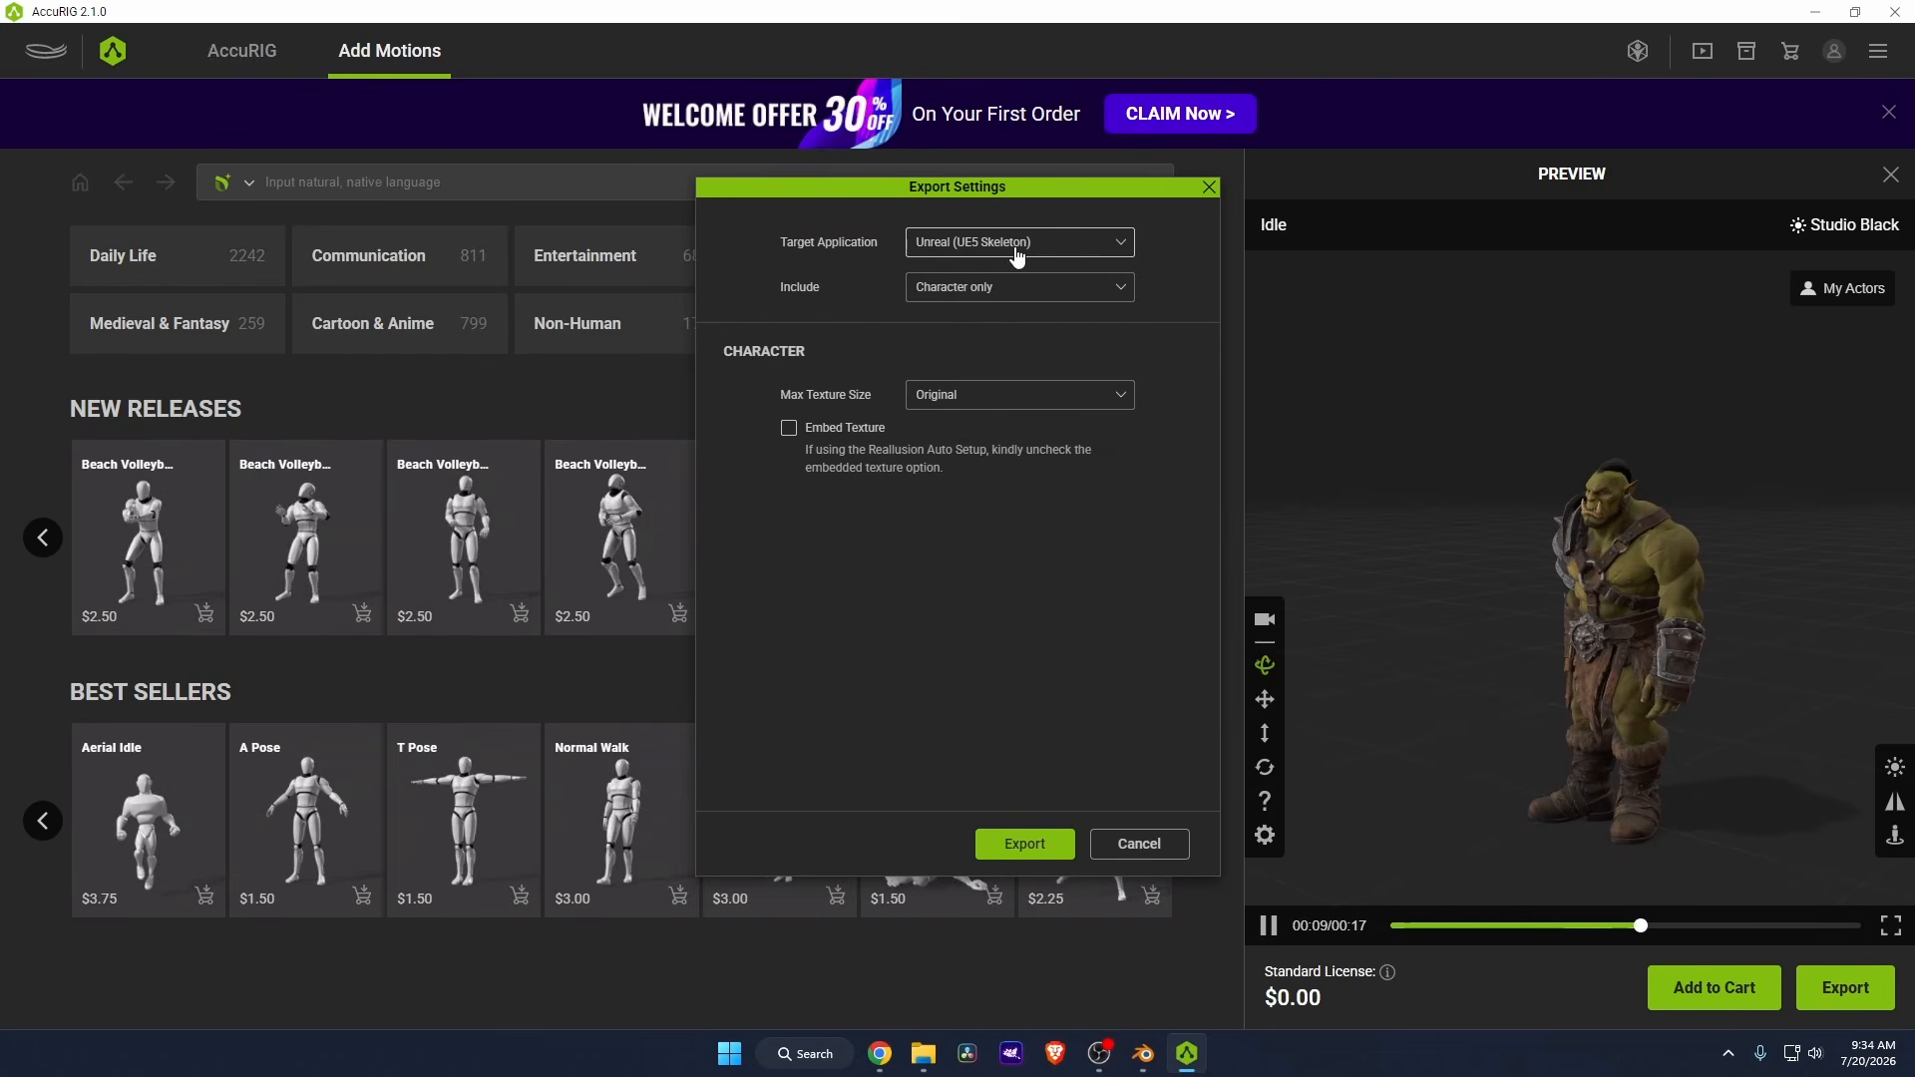
{"action": "left_click", "coordinate": [956, 295]}
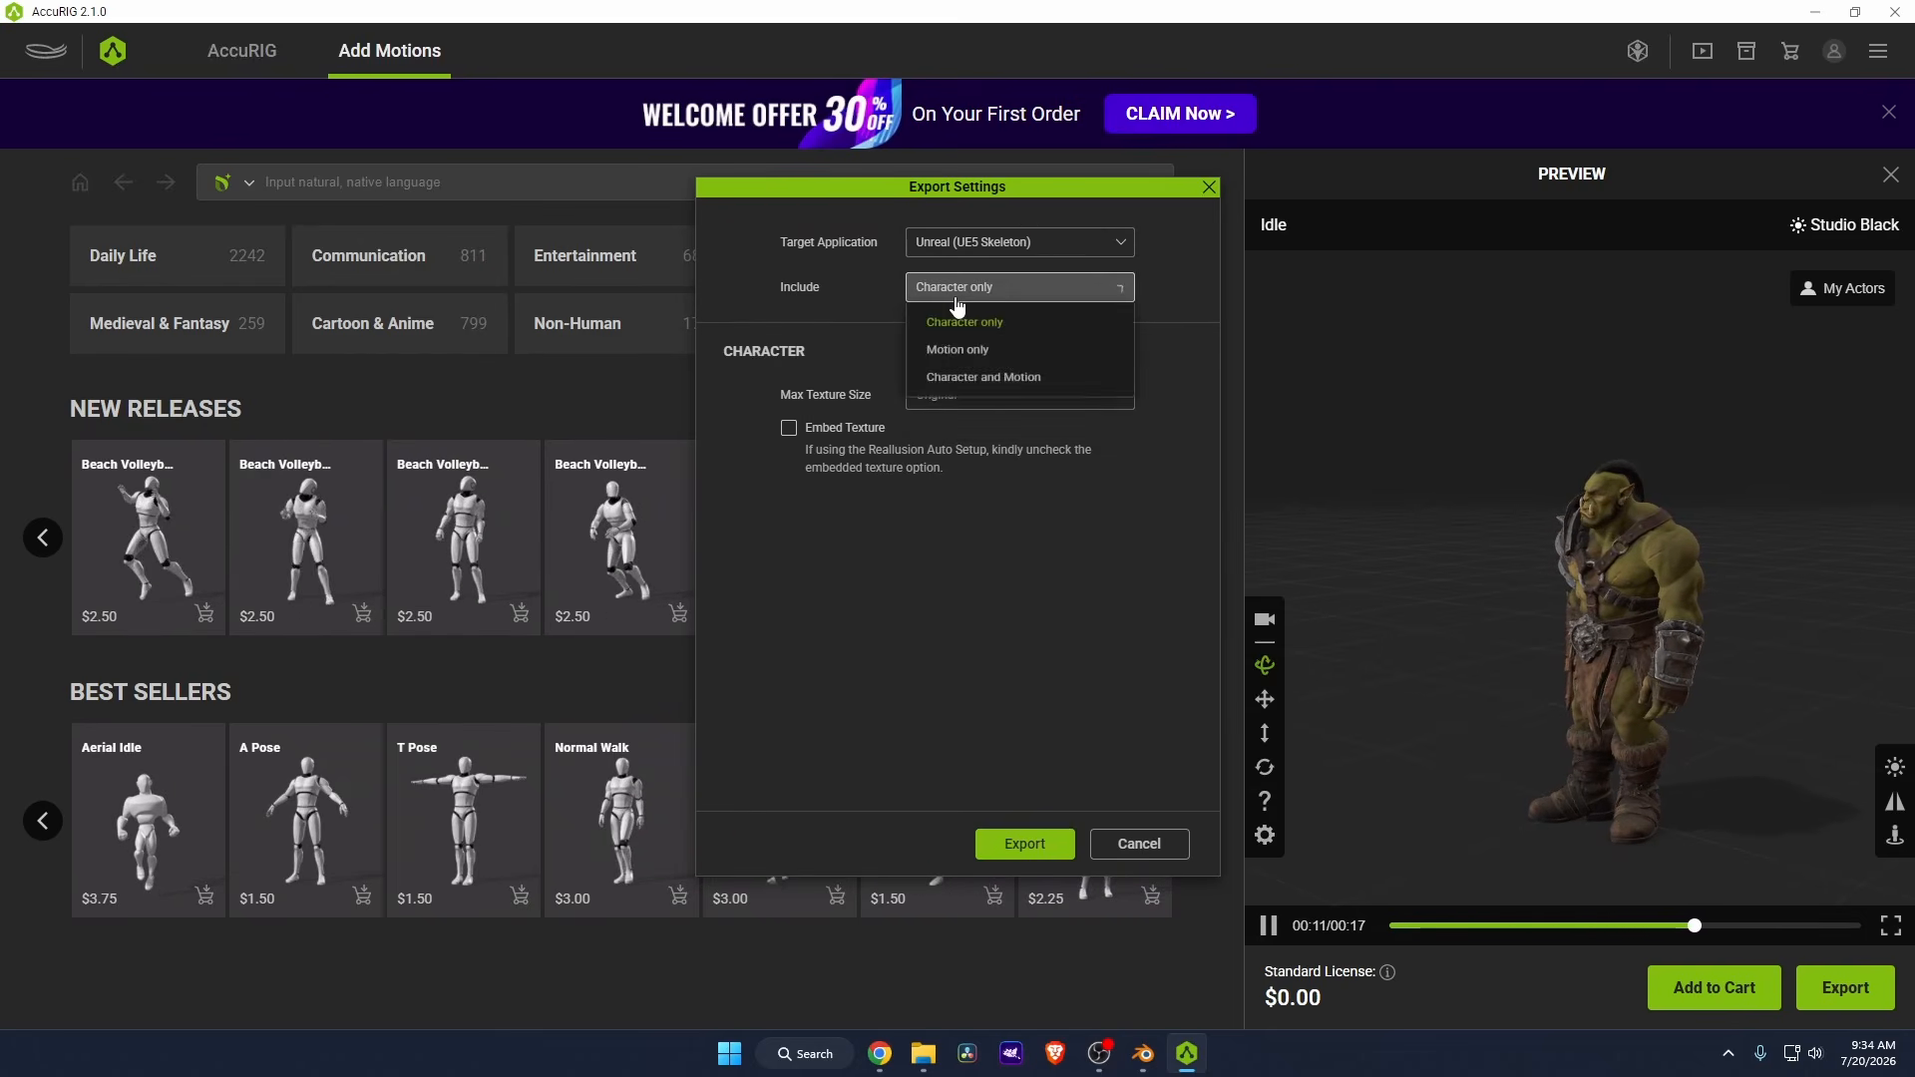
{"action": "left_click", "coordinate": [965, 324]}
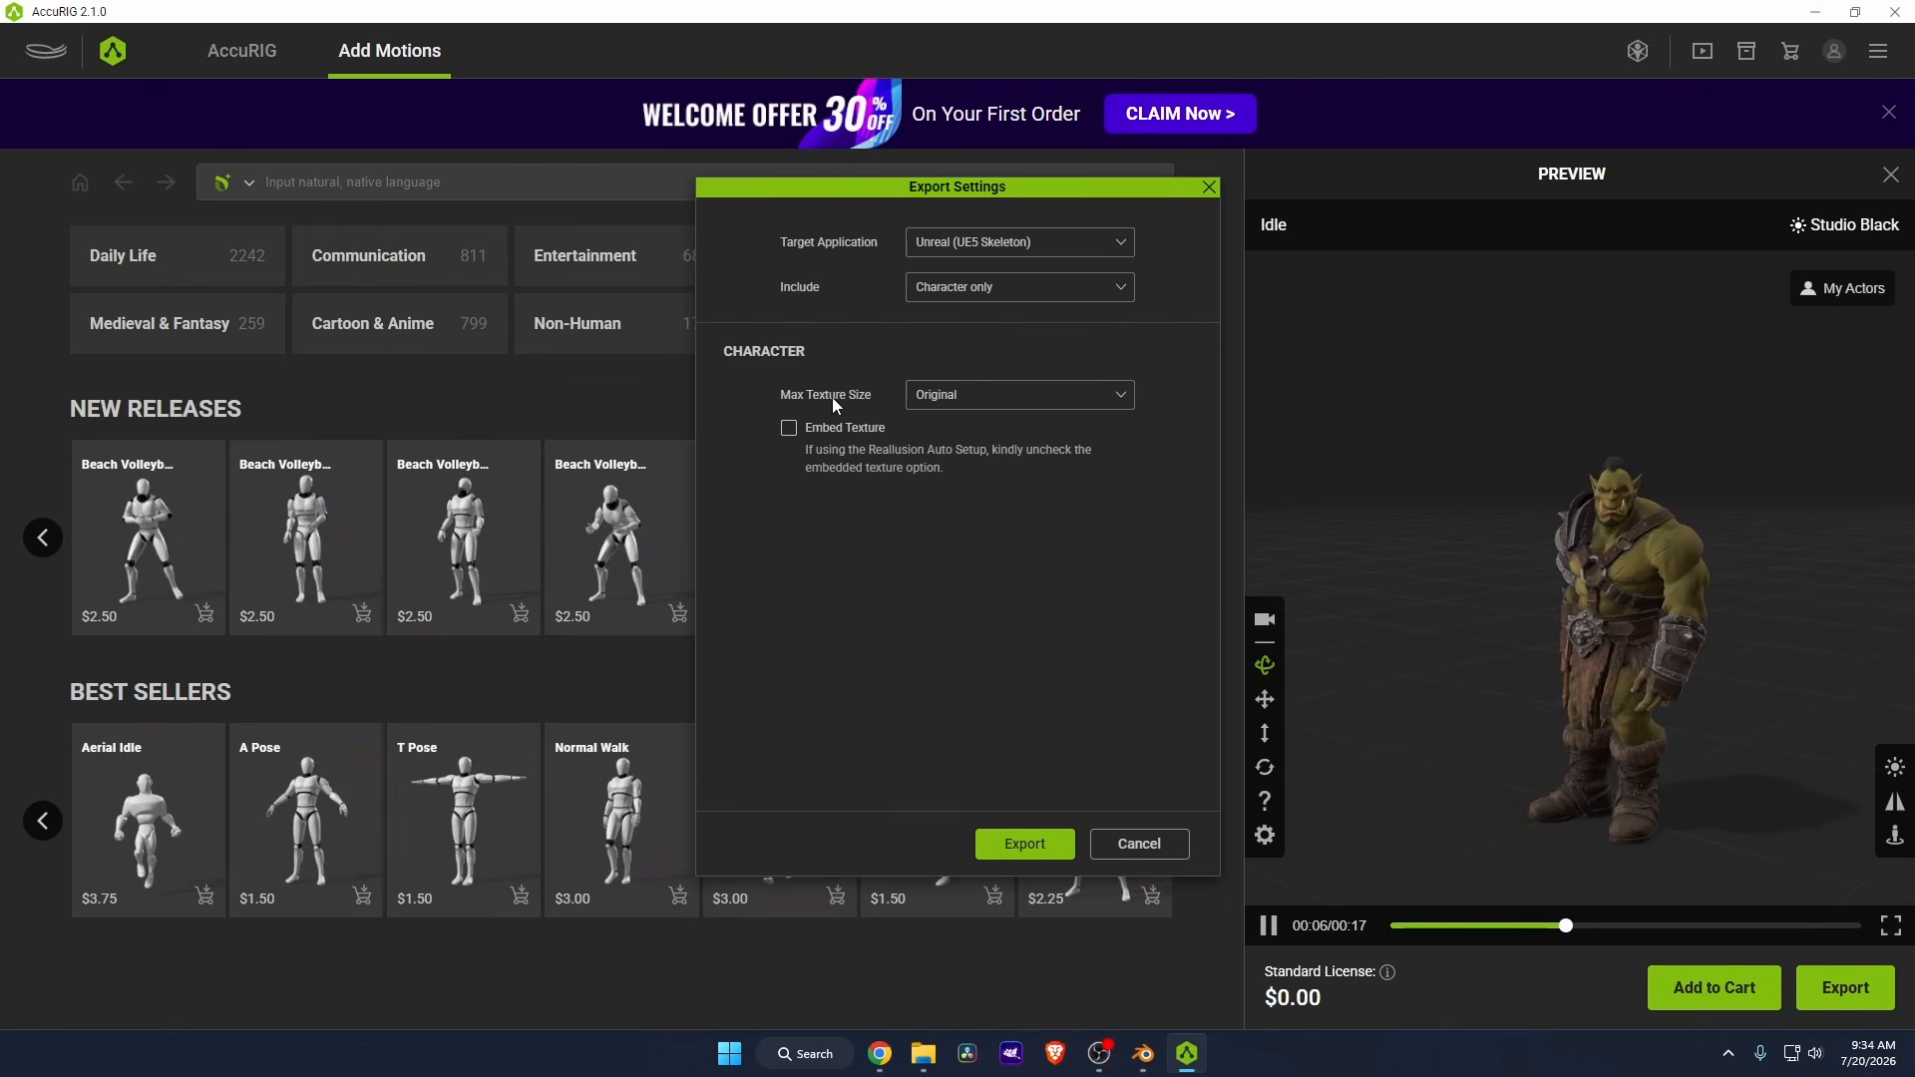
Export the rigged orc as an FBX named SK_OrcFinal into a new desktop folder named OrcCharacter.
{"action": "left_click", "coordinate": [1032, 845]}
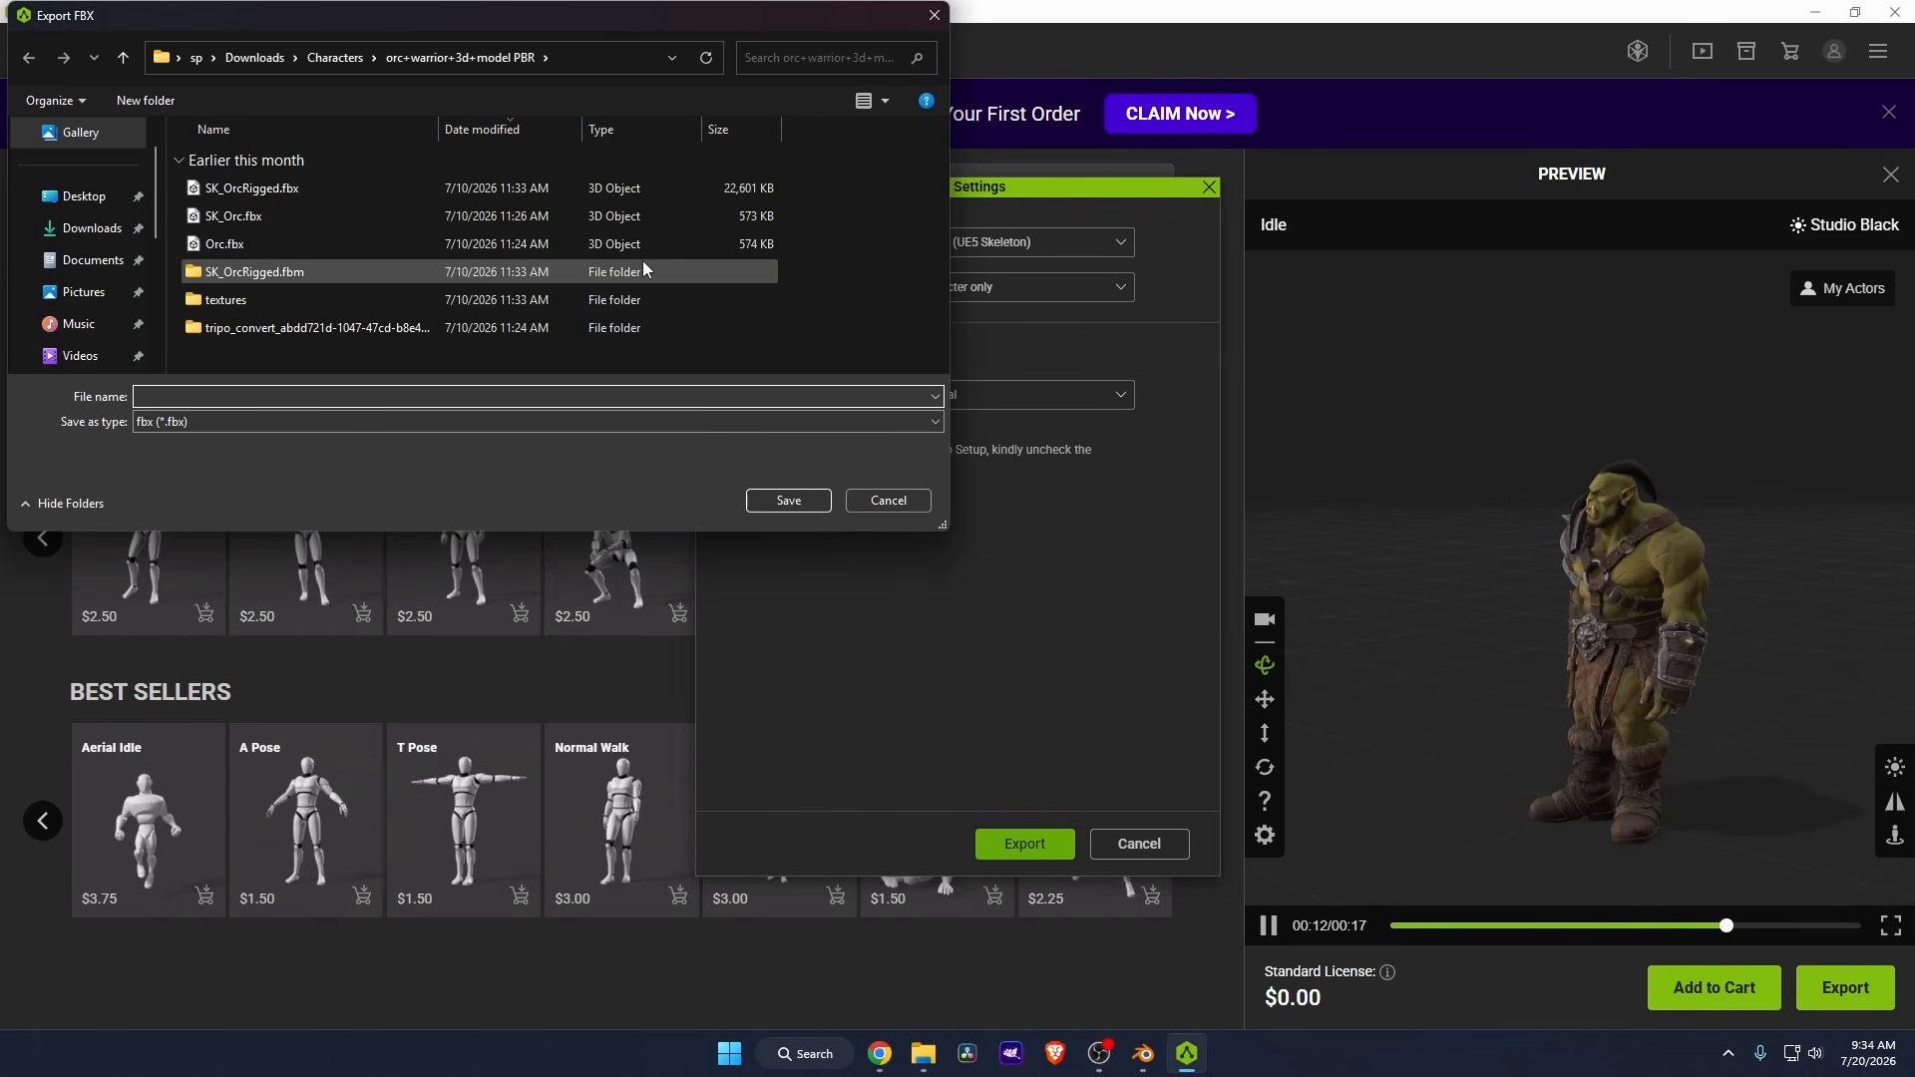
{"action": "left_click", "coordinate": [83, 196]}
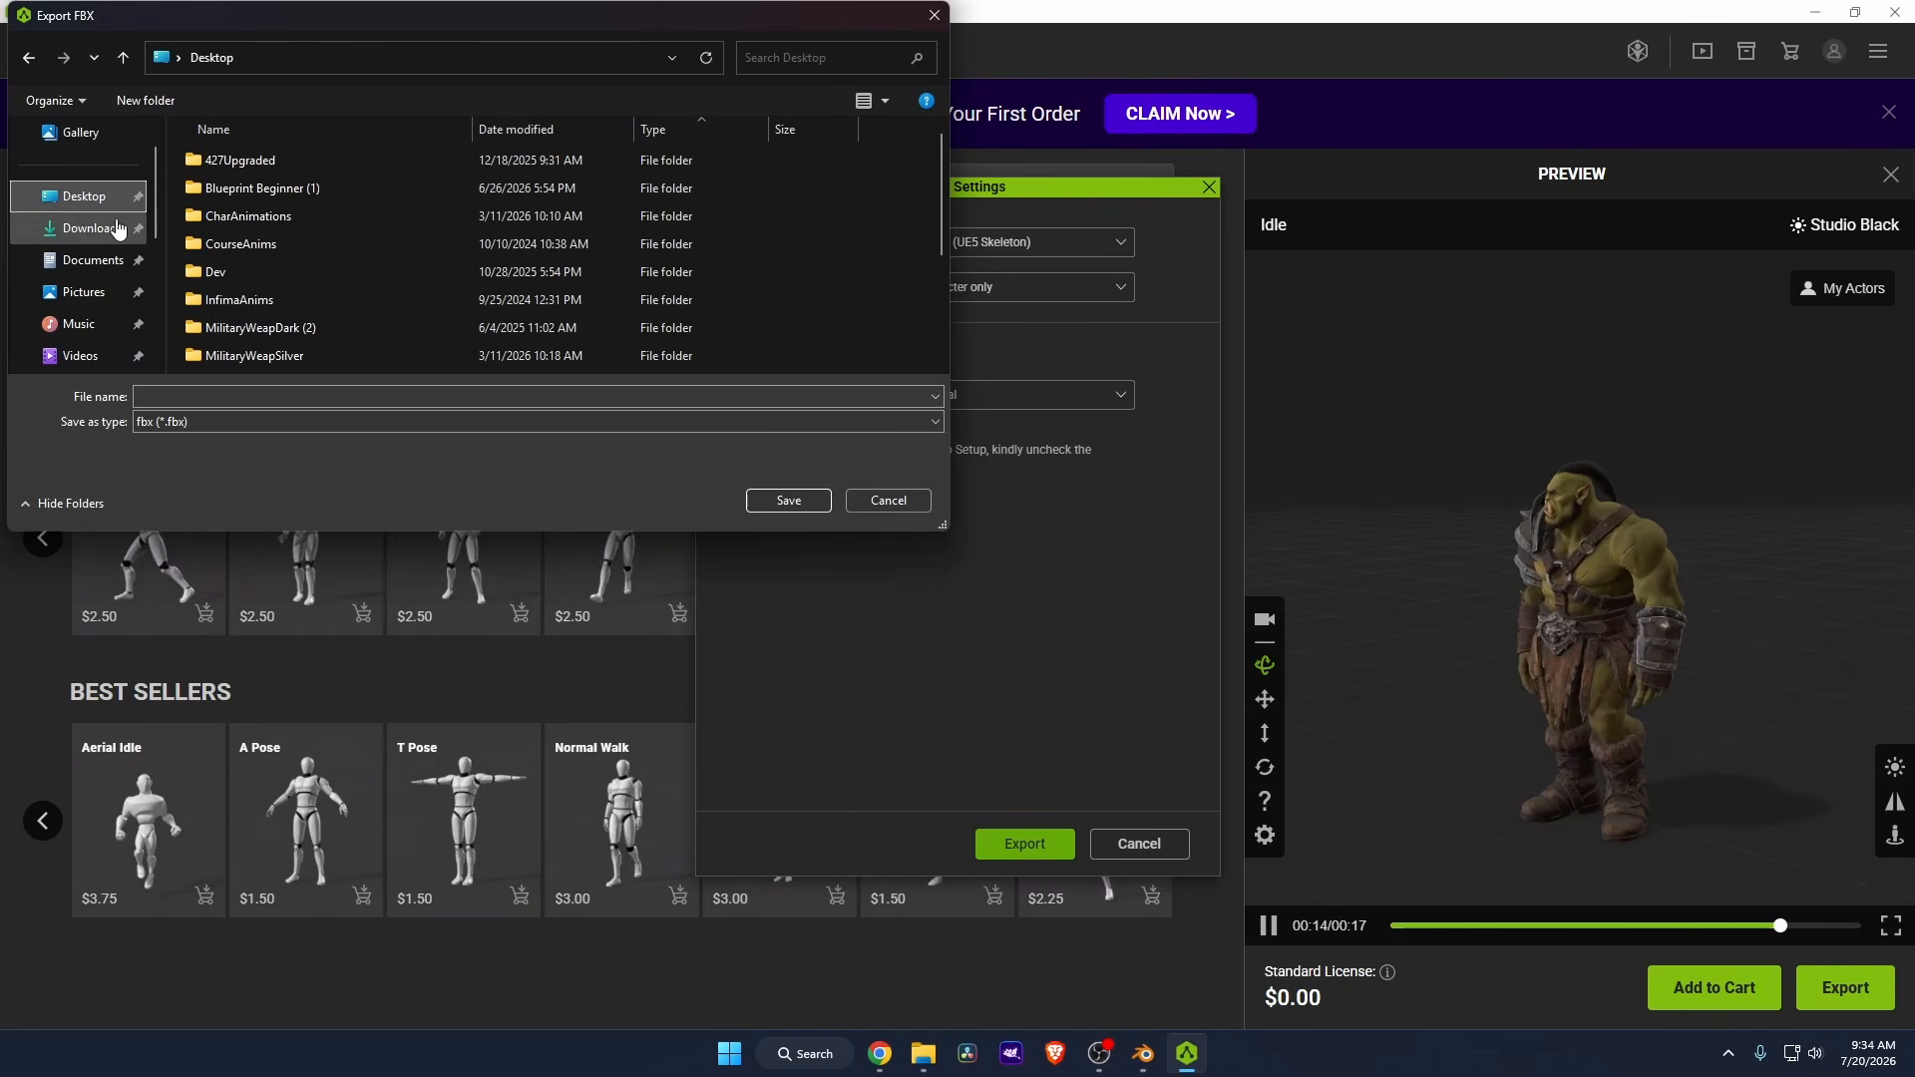
{"action": "left_click", "coordinate": [145, 101]}
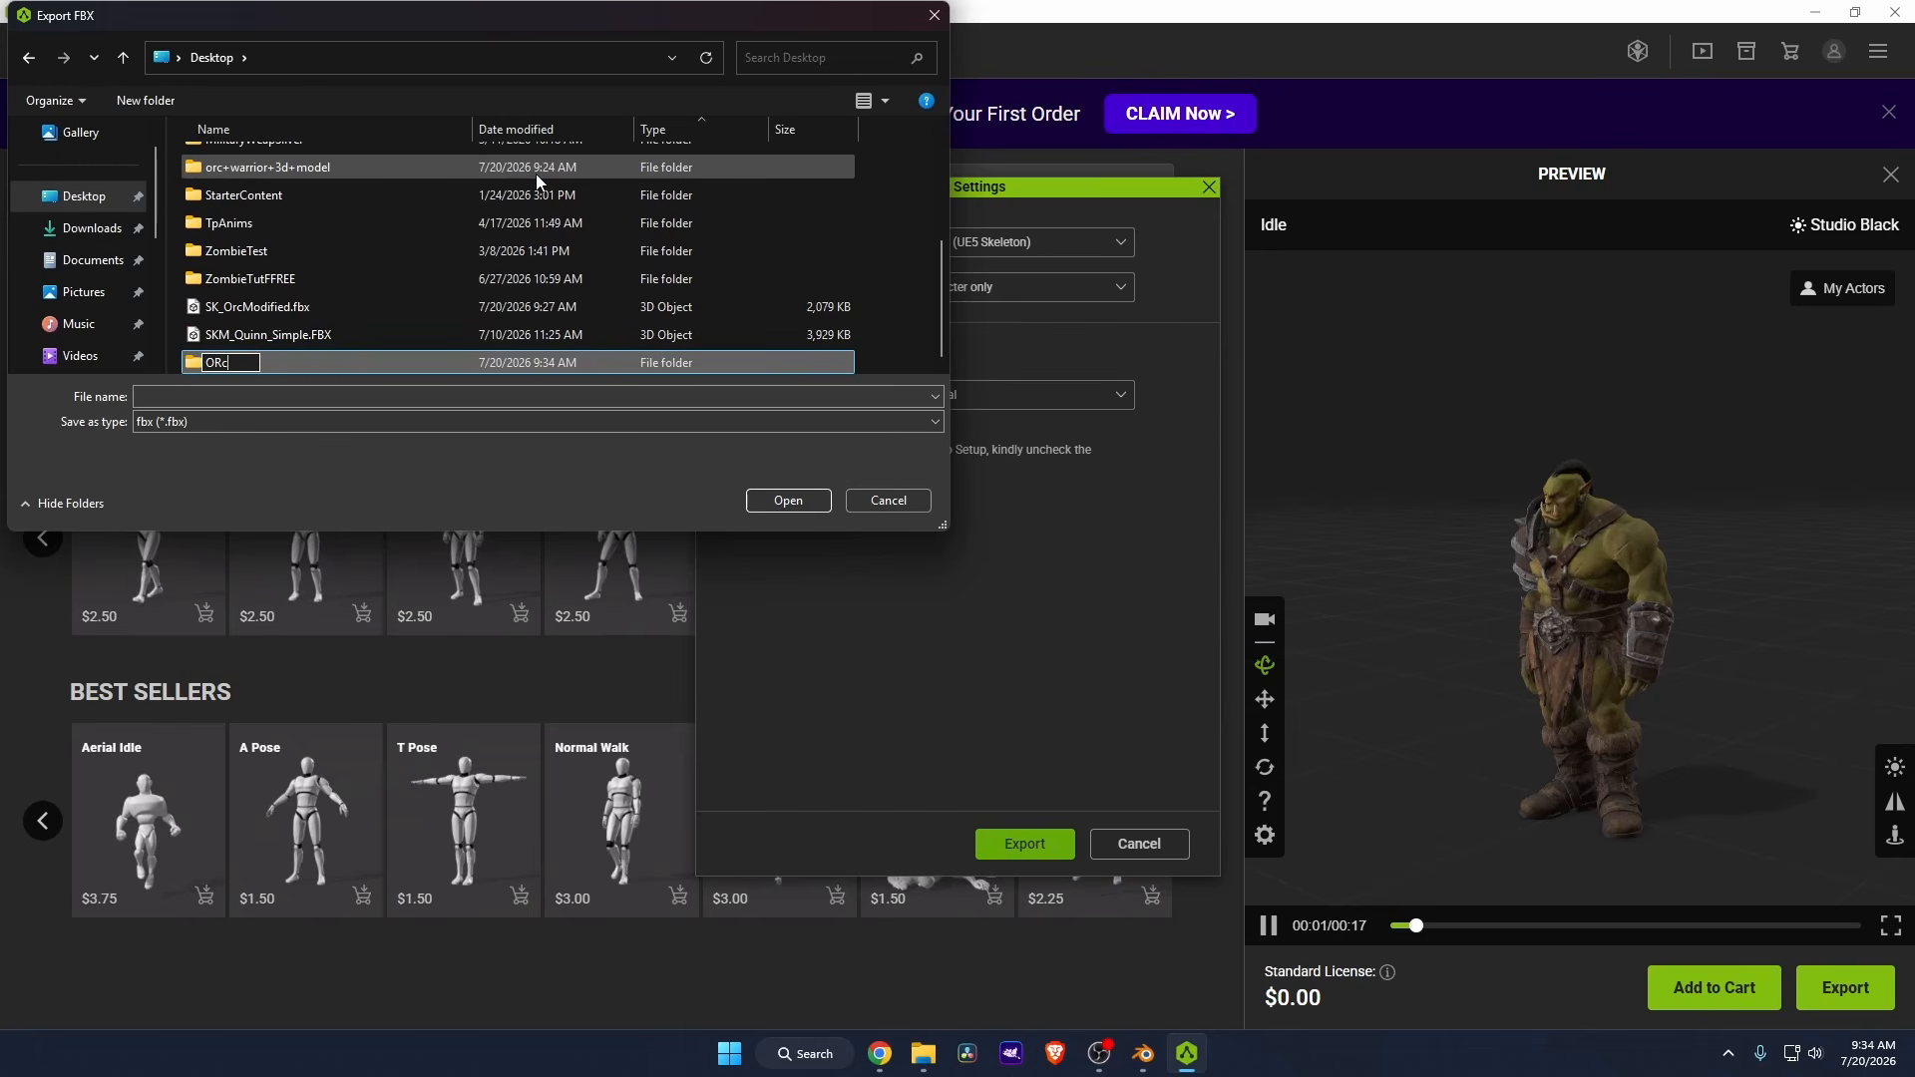
{"action": "type", "text": "OrcCharacter"}
{"action": "key", "text": "Return"}
{"action": "key", "text": "Return"}
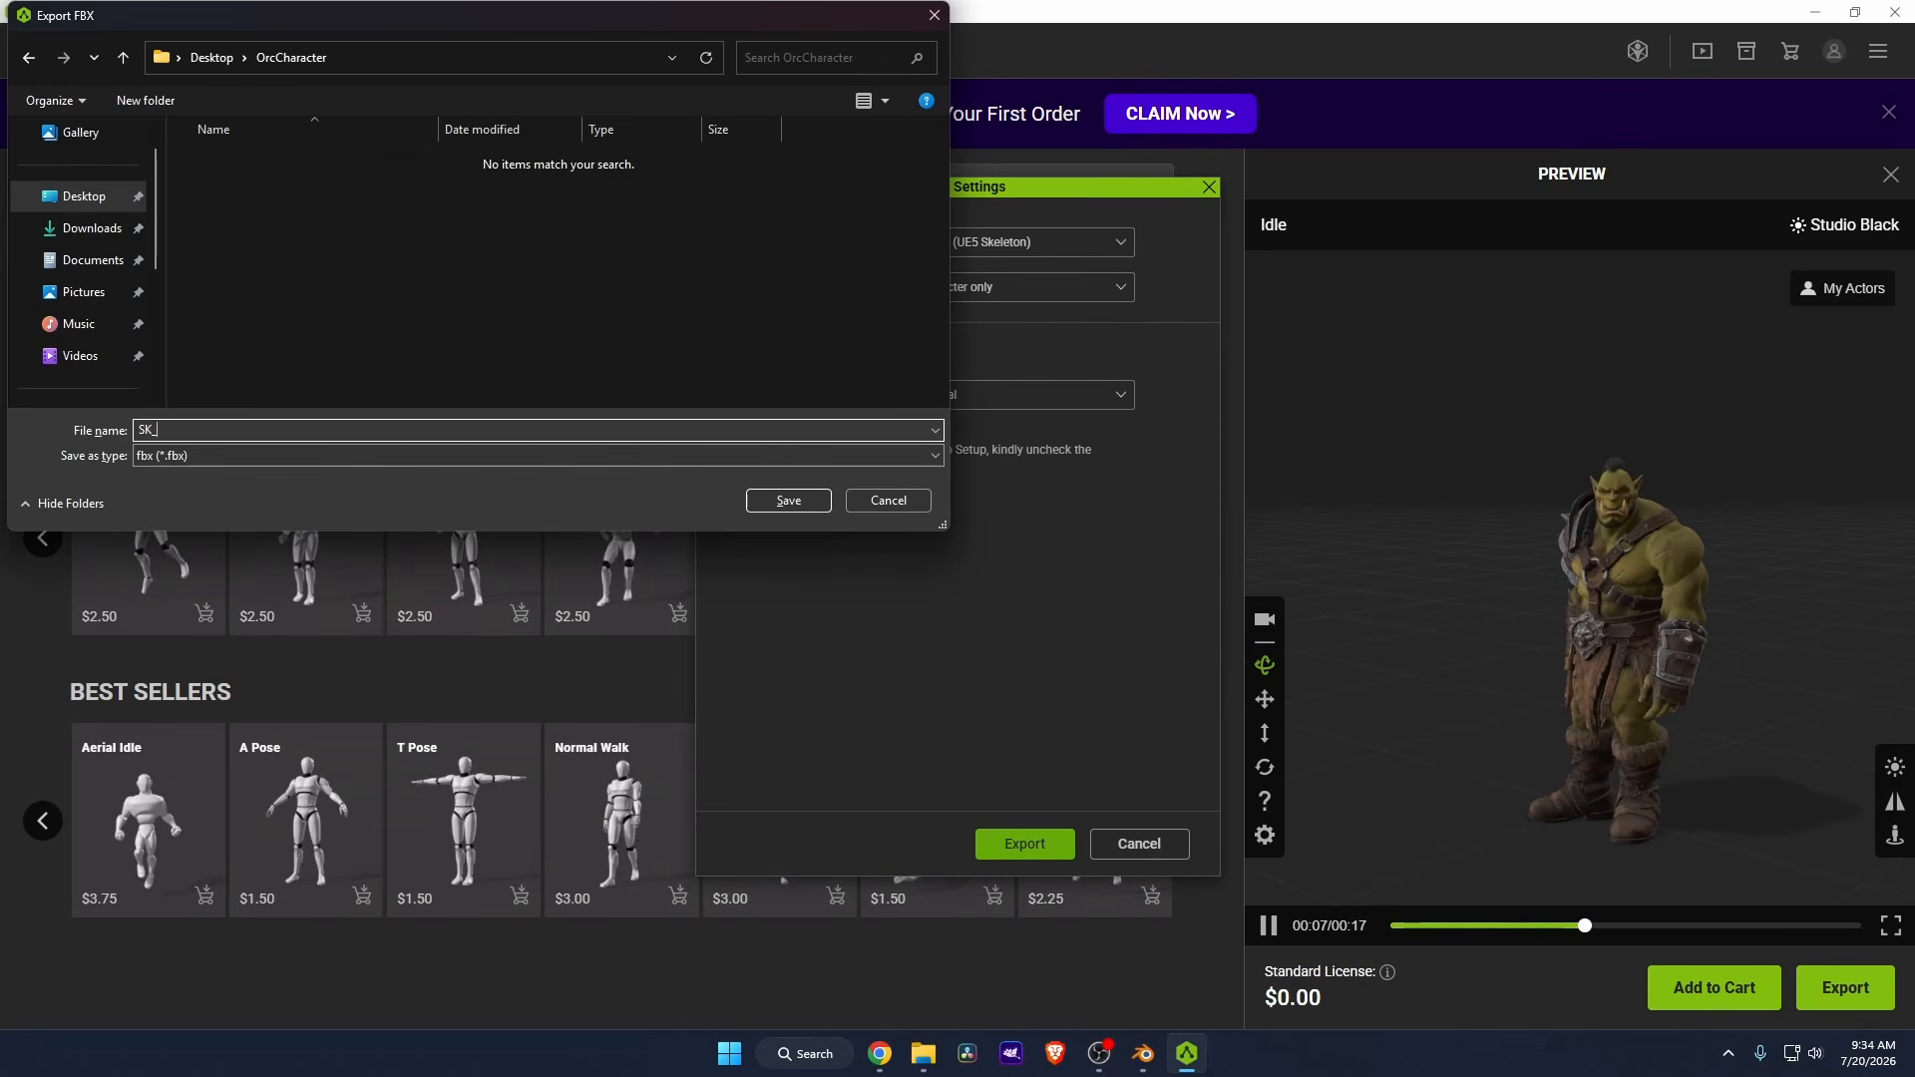
{"action": "key", "text": "Return"}
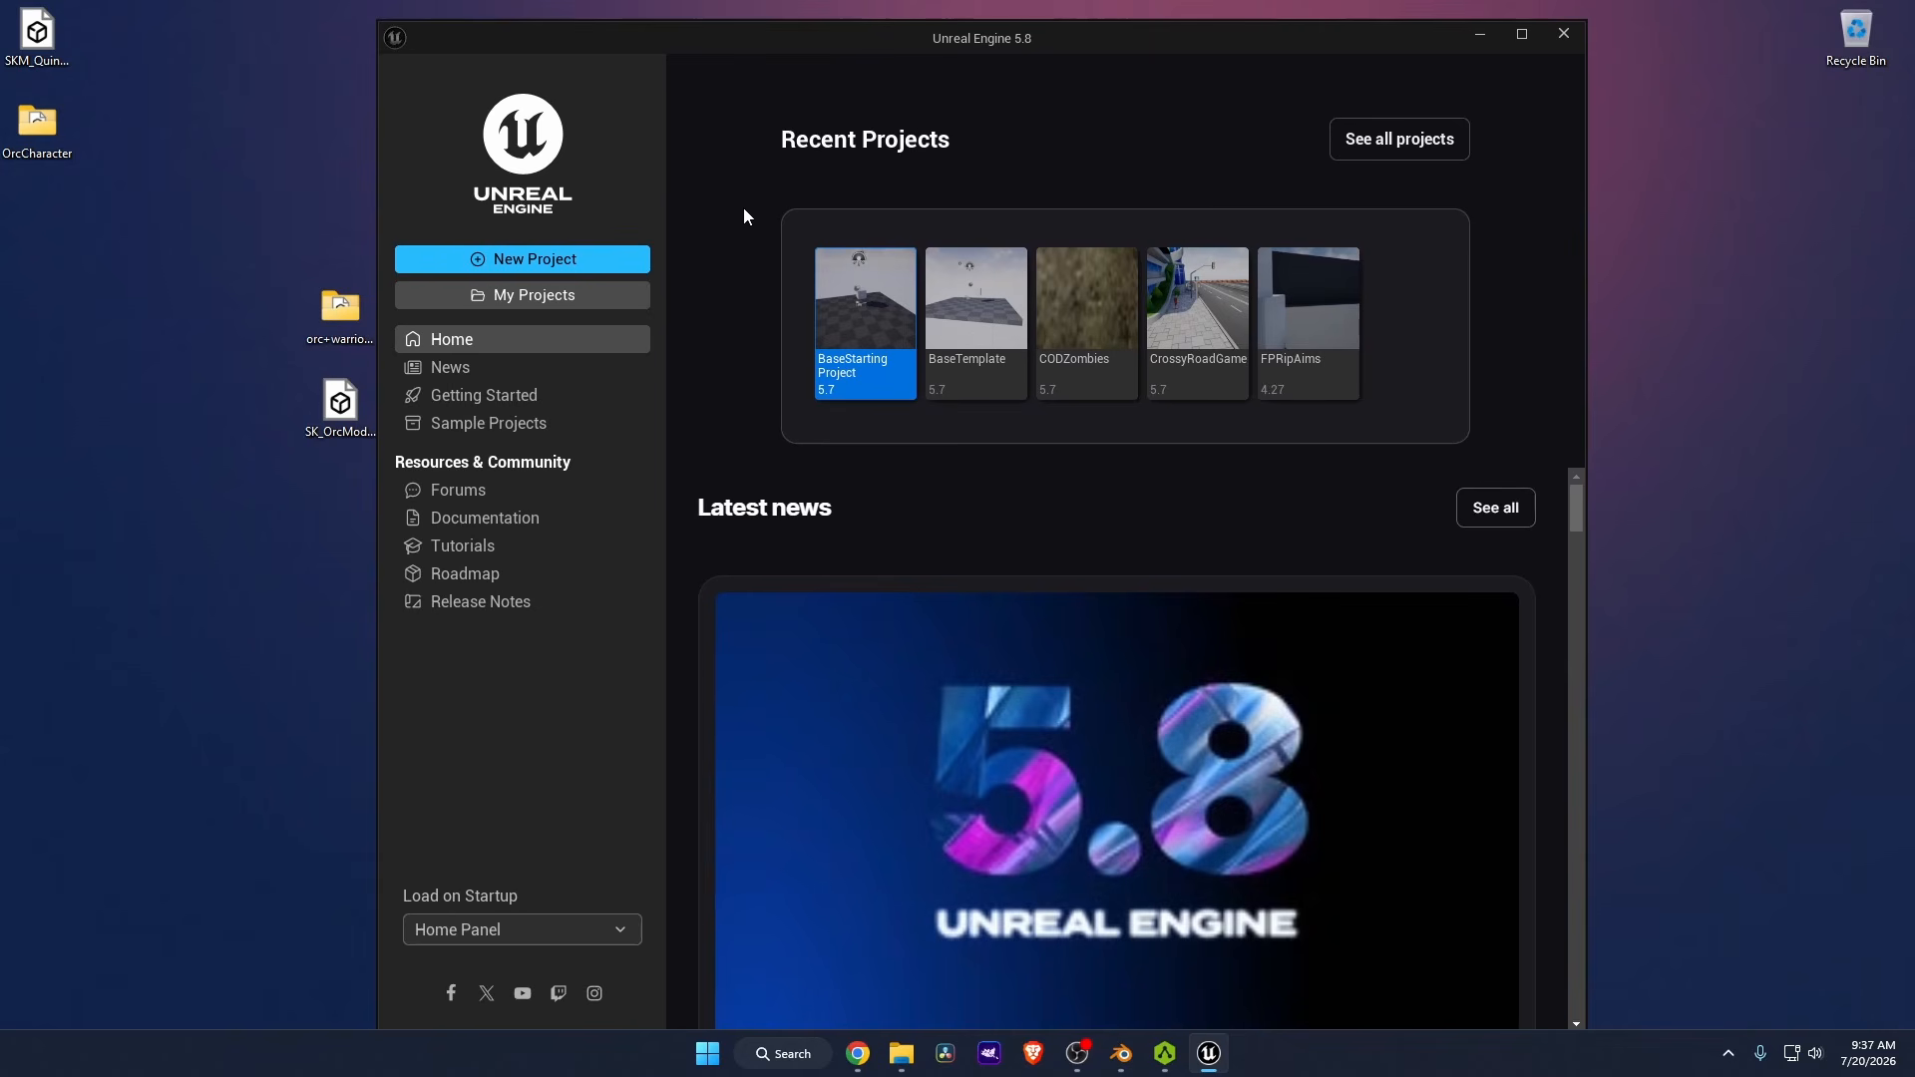
Switch to Unreal Engine and create a new Games project from the Third Person template.
{"action": "left_click", "coordinate": [566, 260]}
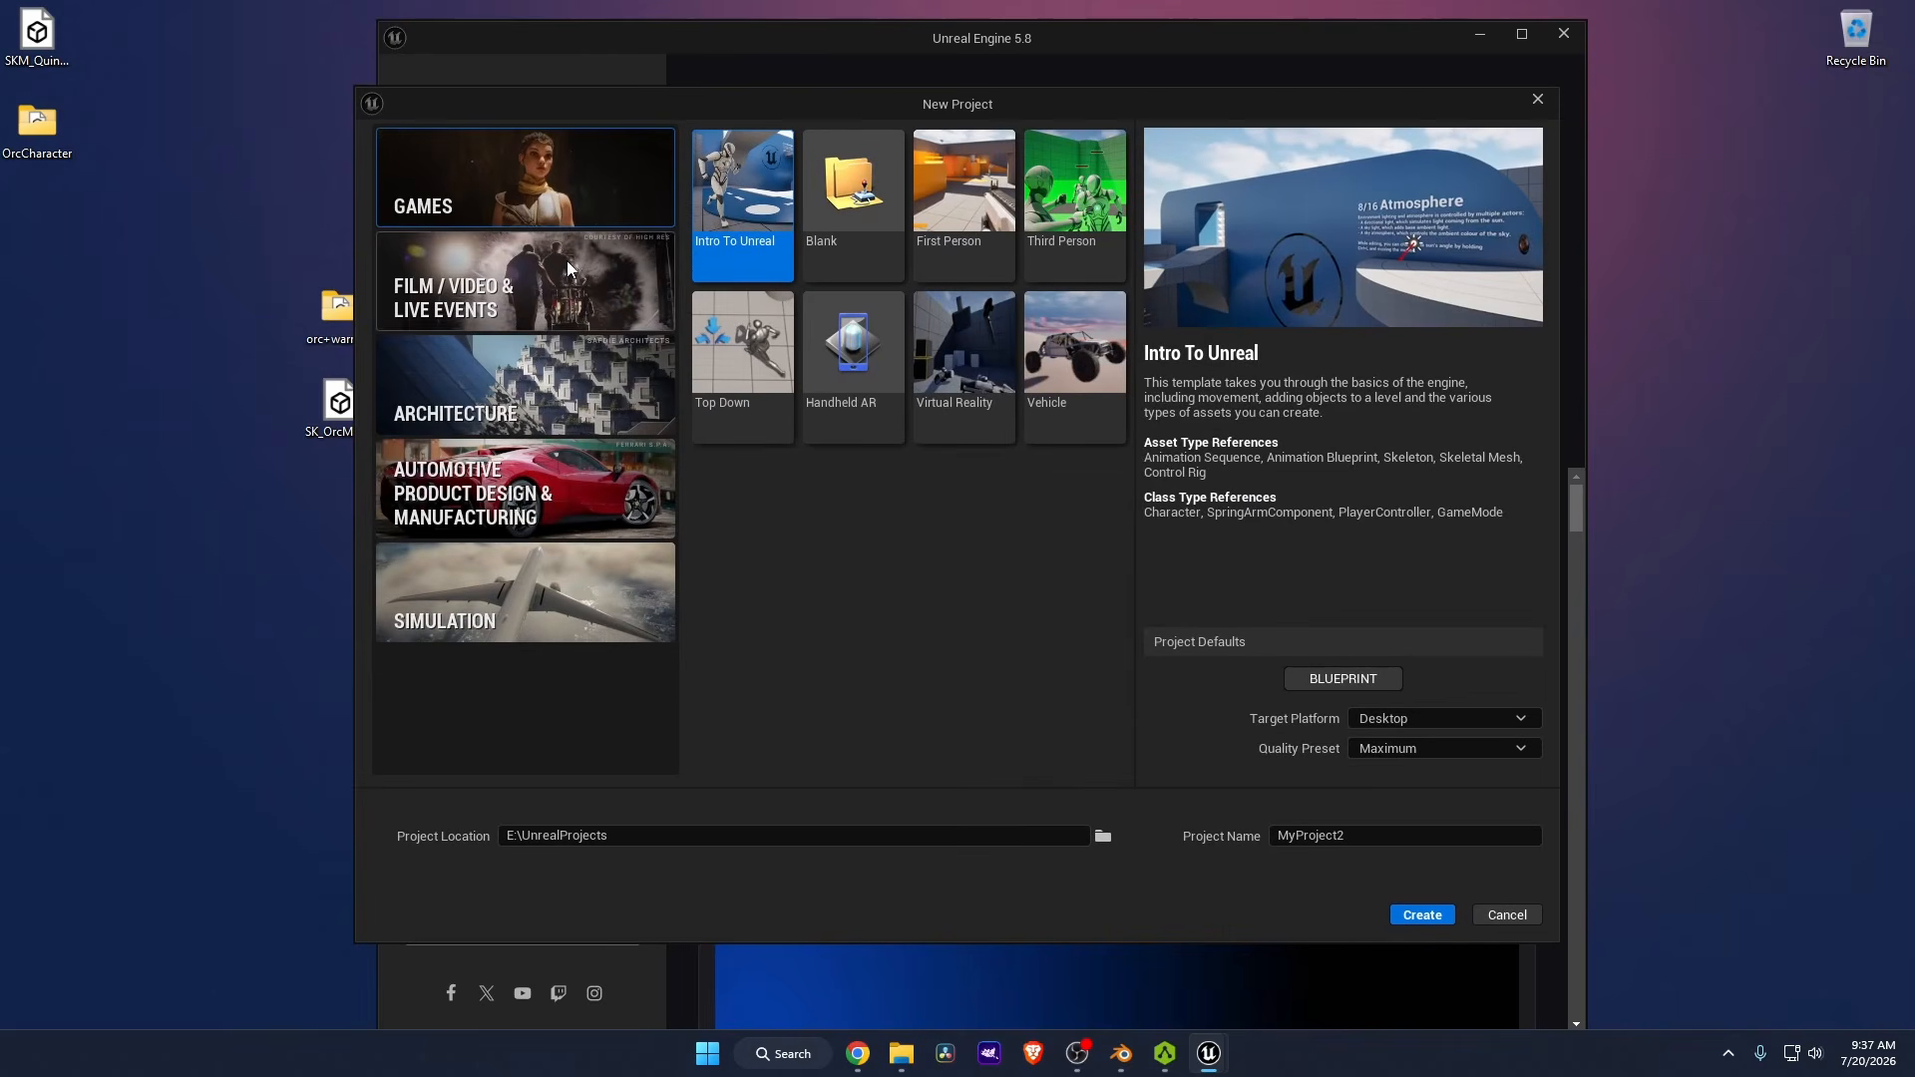
{"action": "left_click", "coordinate": [566, 203]}
{"action": "left_click", "coordinate": [1060, 211]}
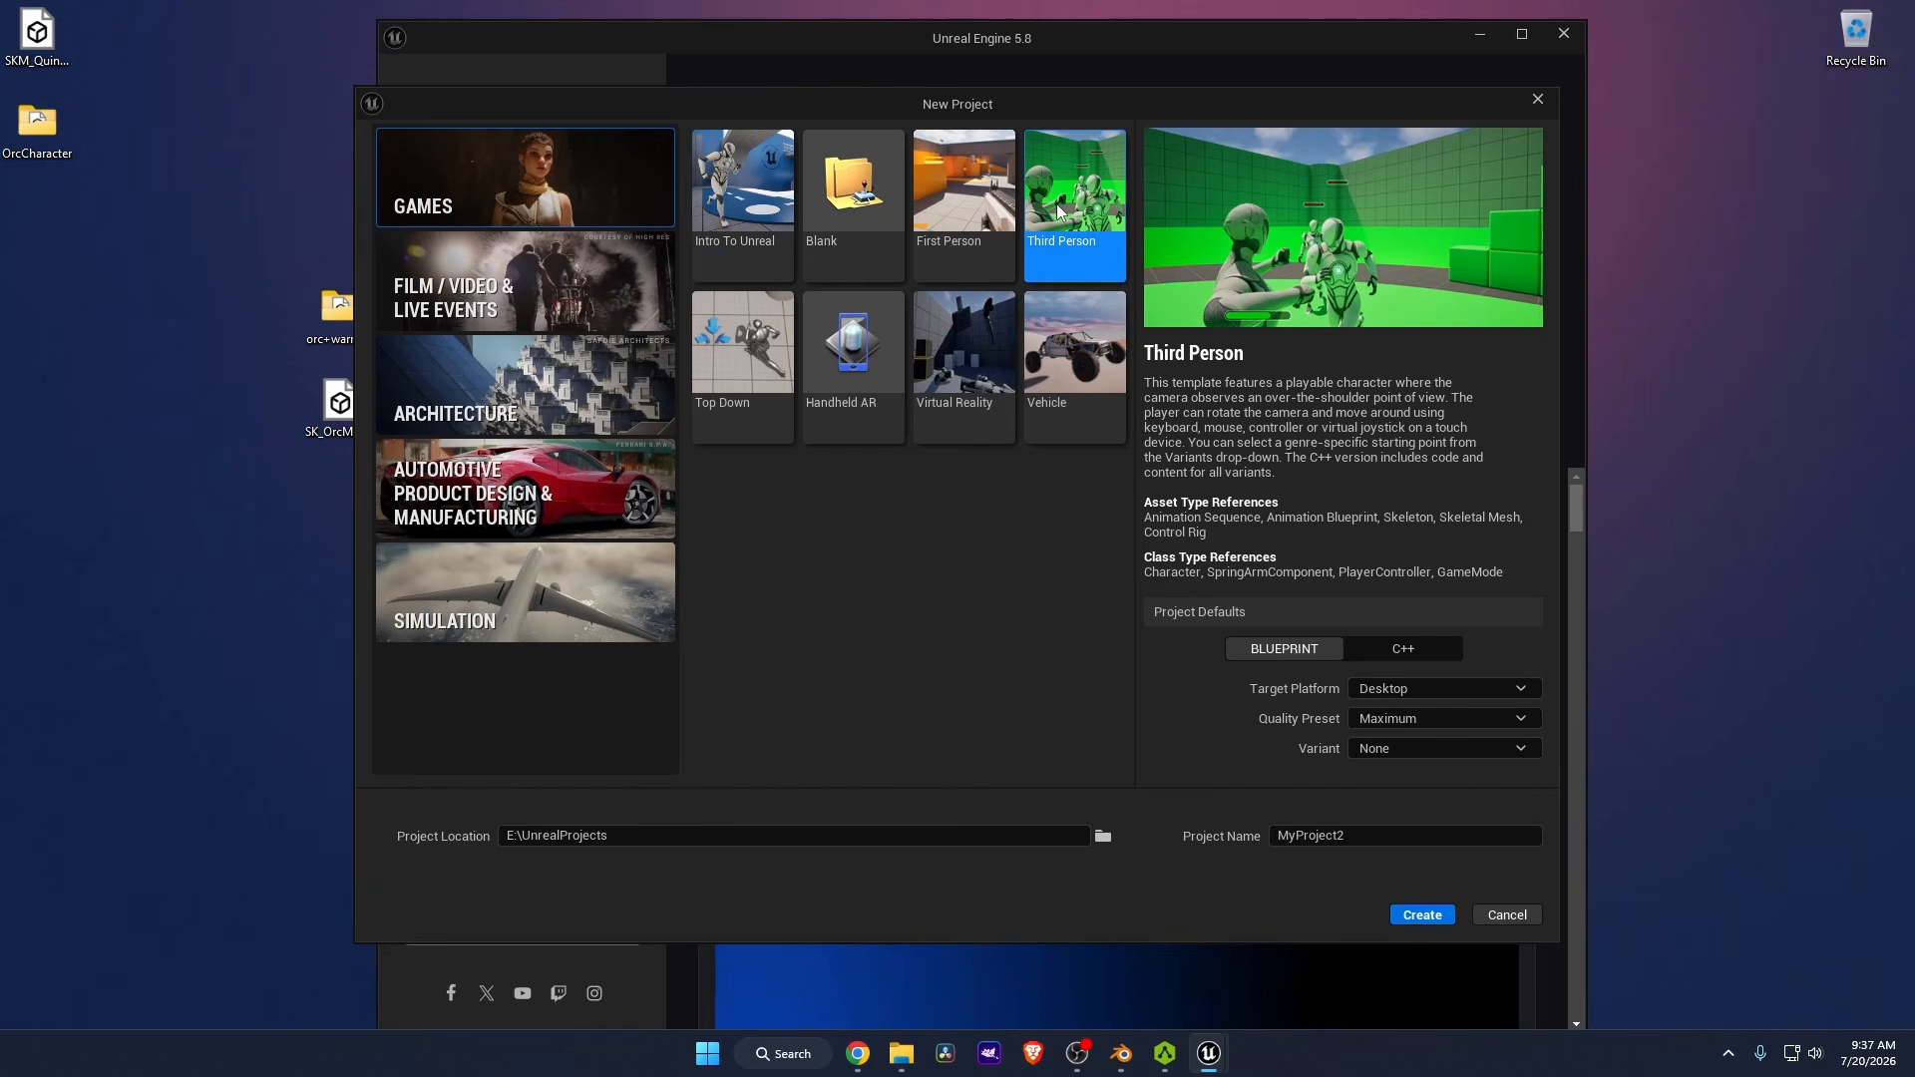
{"action": "left_click", "coordinate": [1422, 917]}
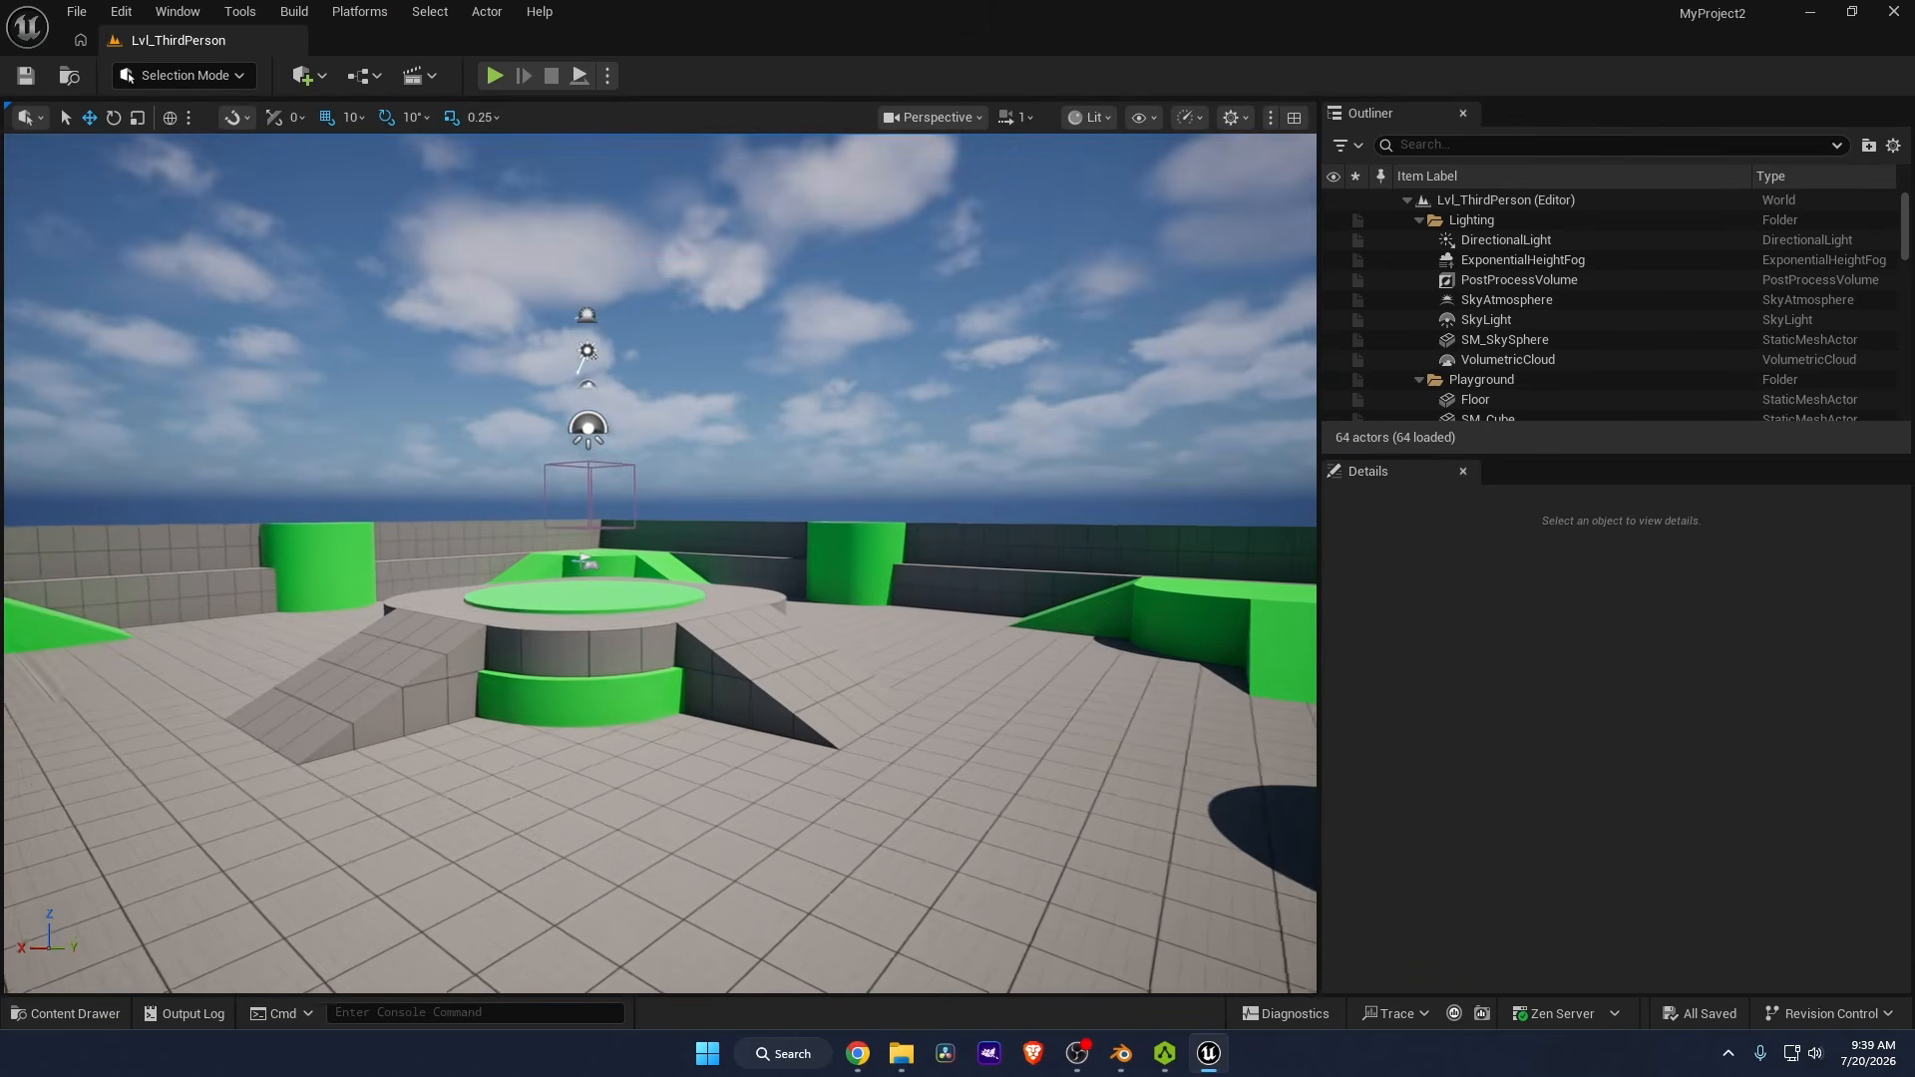
Open the Content Drawer and dock it permanently in the layout.
{"action": "key", "text": "w"}
{"action": "mouse_move", "coordinate": [667, 732]}
{"action": "right_mouse_down"}
{"action": "mouse_move", "coordinate": [660, 698]}
{"action": "mouse_move", "coordinate": [558, 798]}
{"action": "mouse_move", "coordinate": [667, 732]}
{"action": "right_mouse_up"}
{"action": "key", "text": "s"}
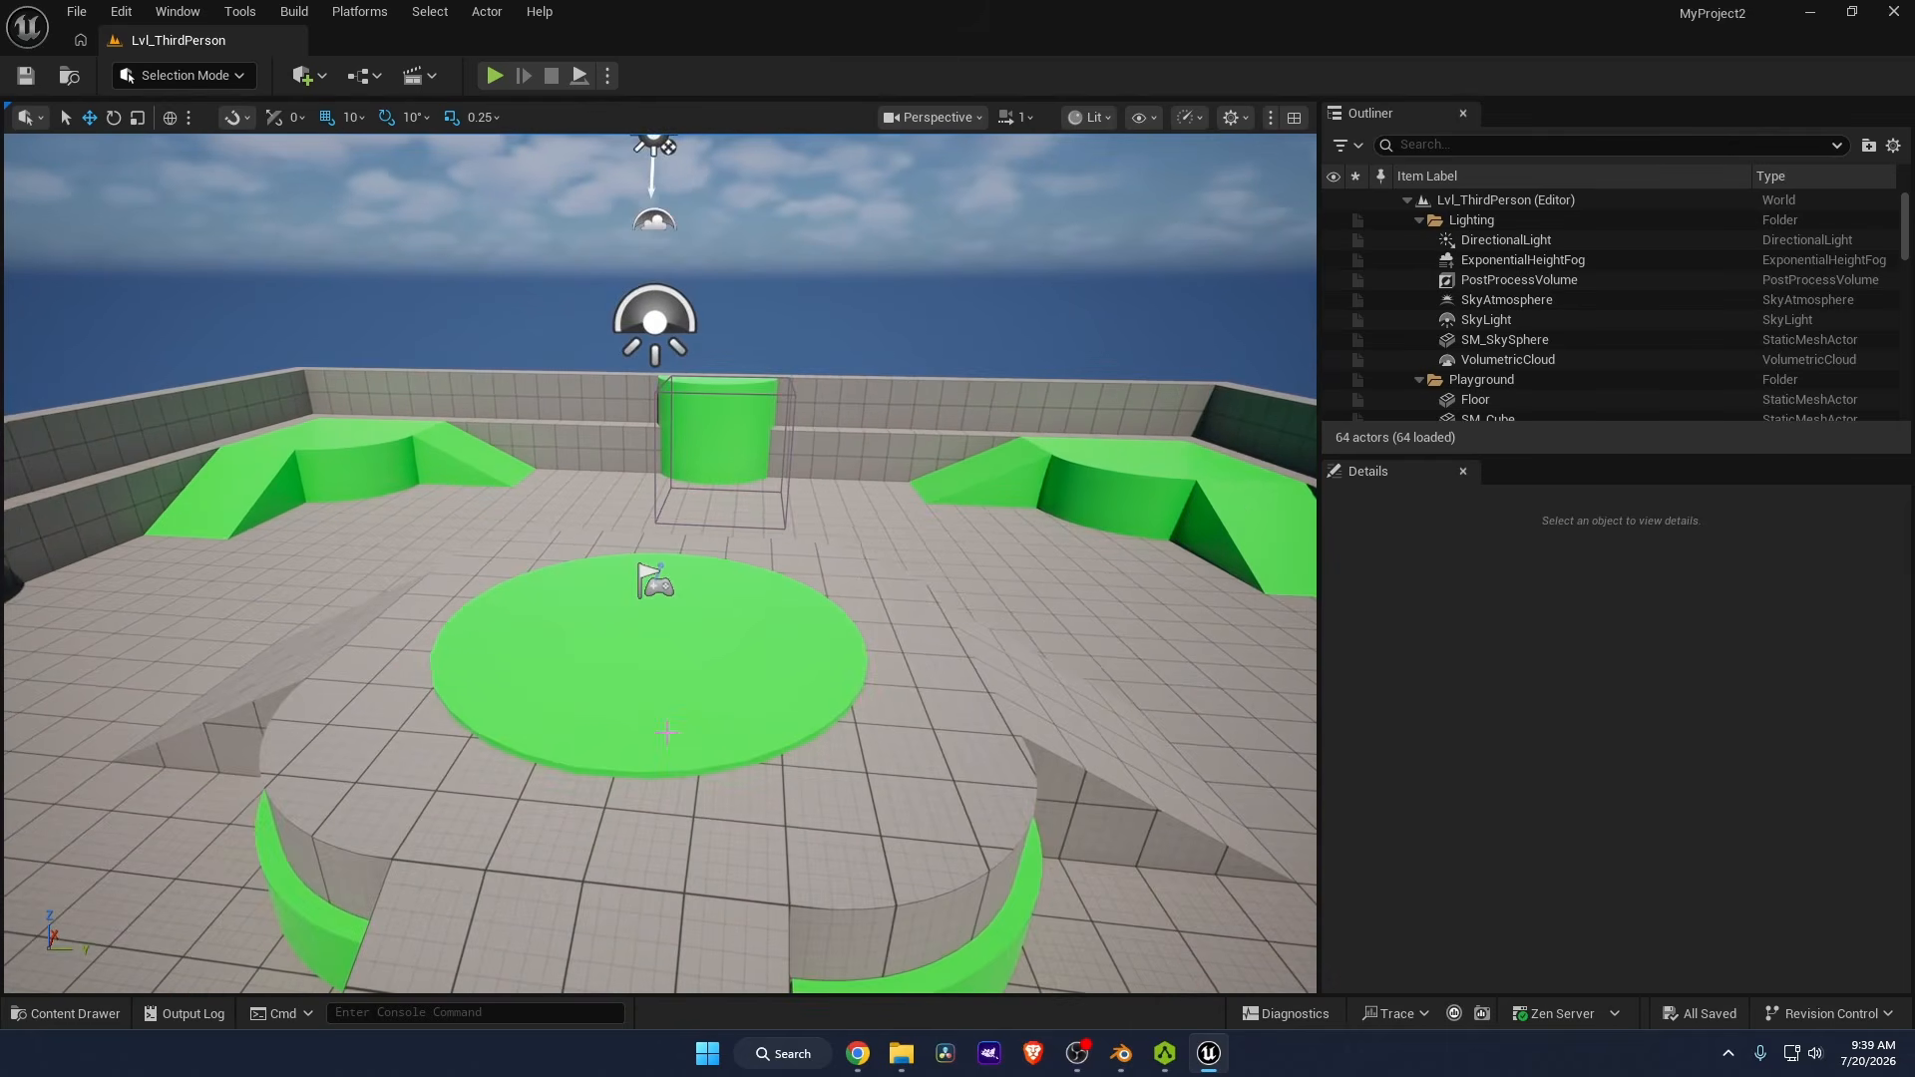
{"action": "left_click", "coordinate": [70, 1014]}
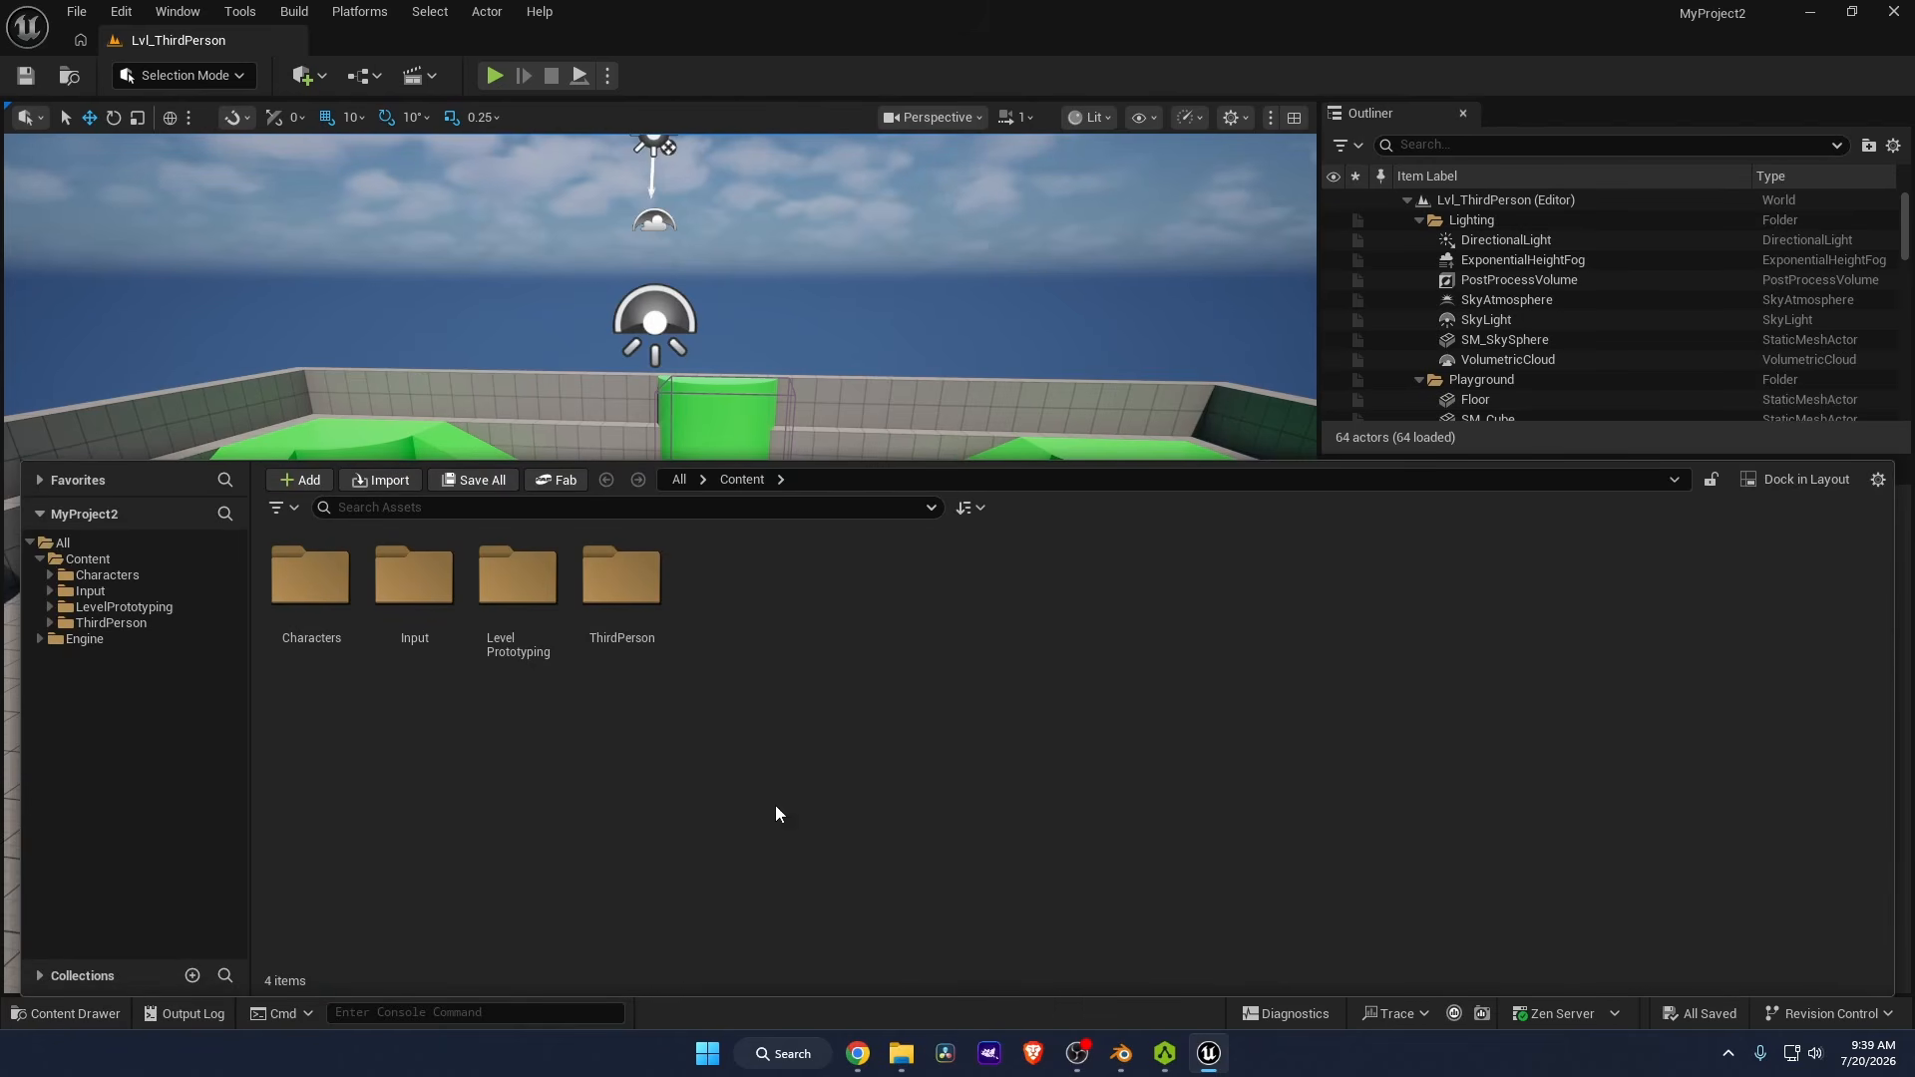
{"action": "left_click", "coordinate": [1804, 481]}
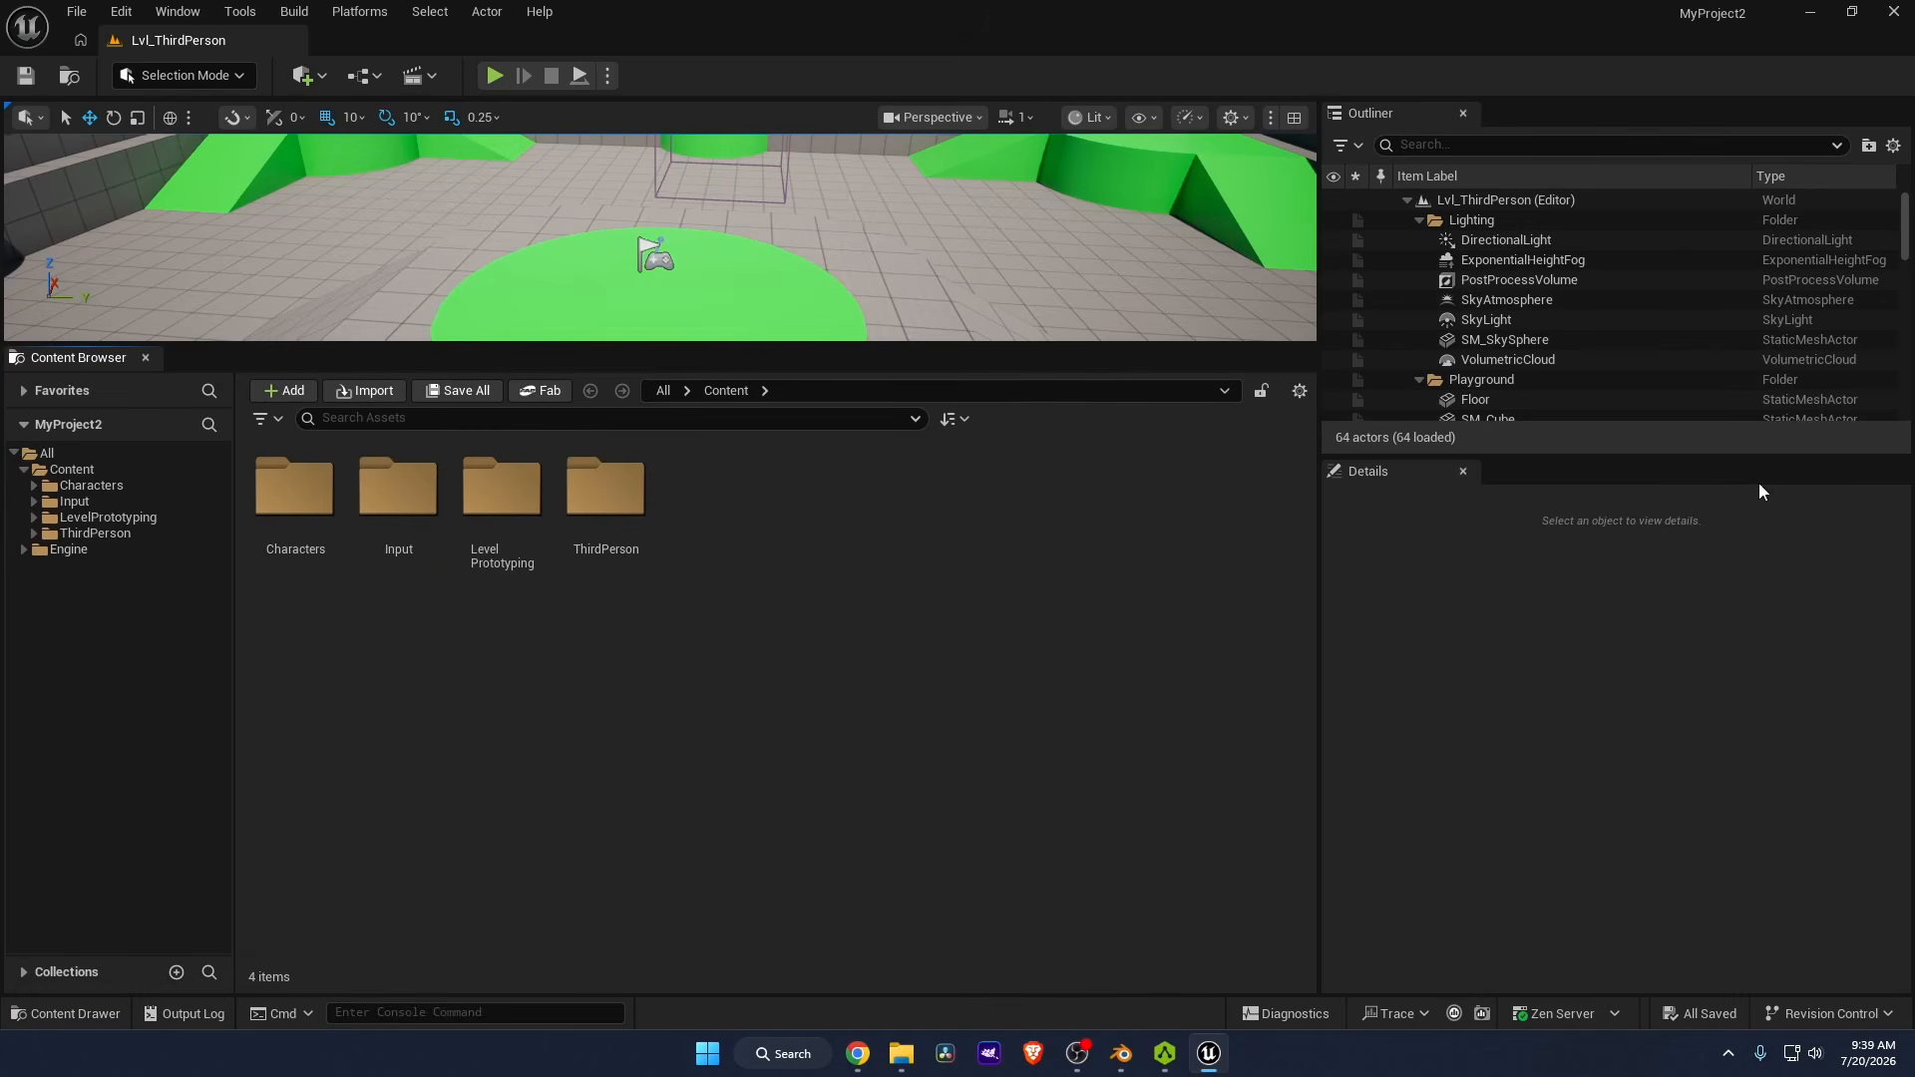
Create a new folder named OrcCharacter in the project's Content folder.
{"action": "right_click", "coordinate": [822, 569]}
{"action": "left_click", "coordinate": [918, 361]}
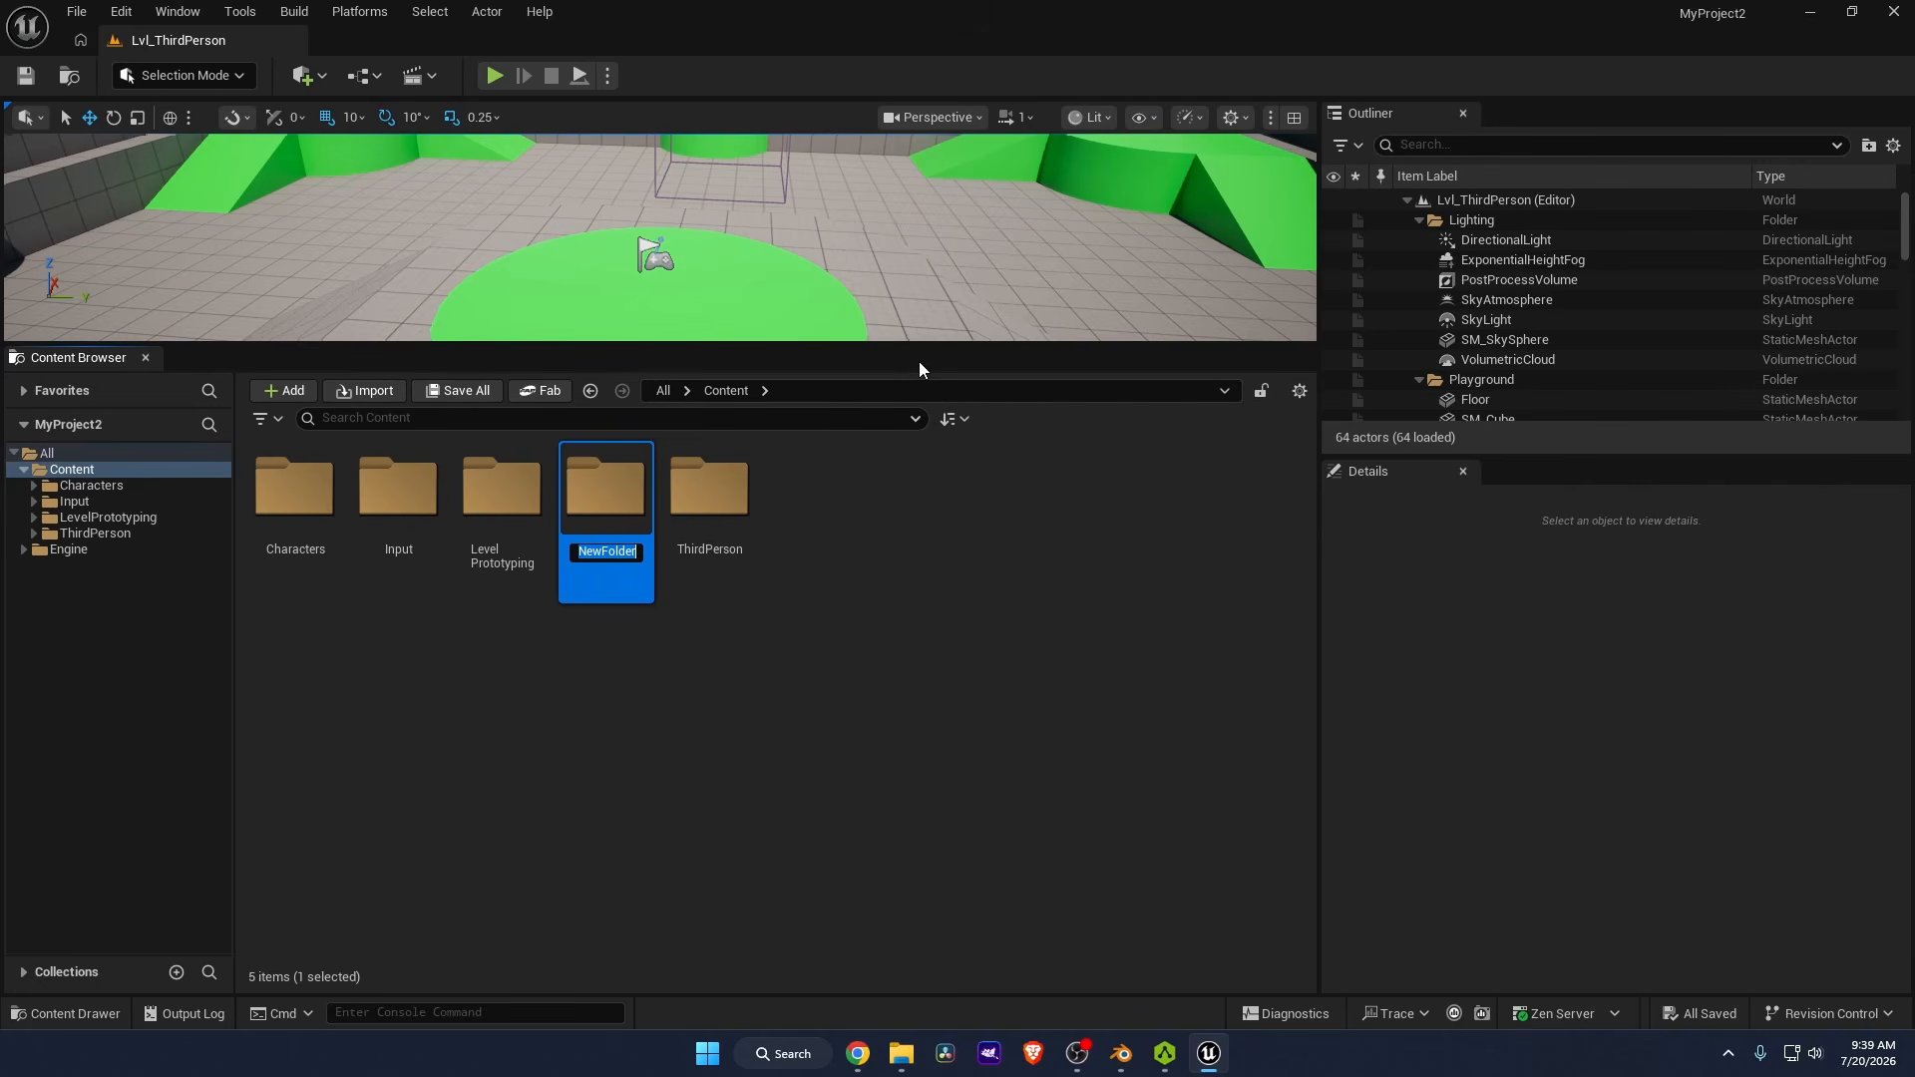
{"action": "type", "text": "OrcCharacter"}
{"action": "key", "text": "Return"}
Shrink the editor window to uncover the desktop and delete SK_OrcModified.fbx from it.
{"action": "left_click_drag", "start_coordinate": [825, 13], "coordinate": [1196, 141]}
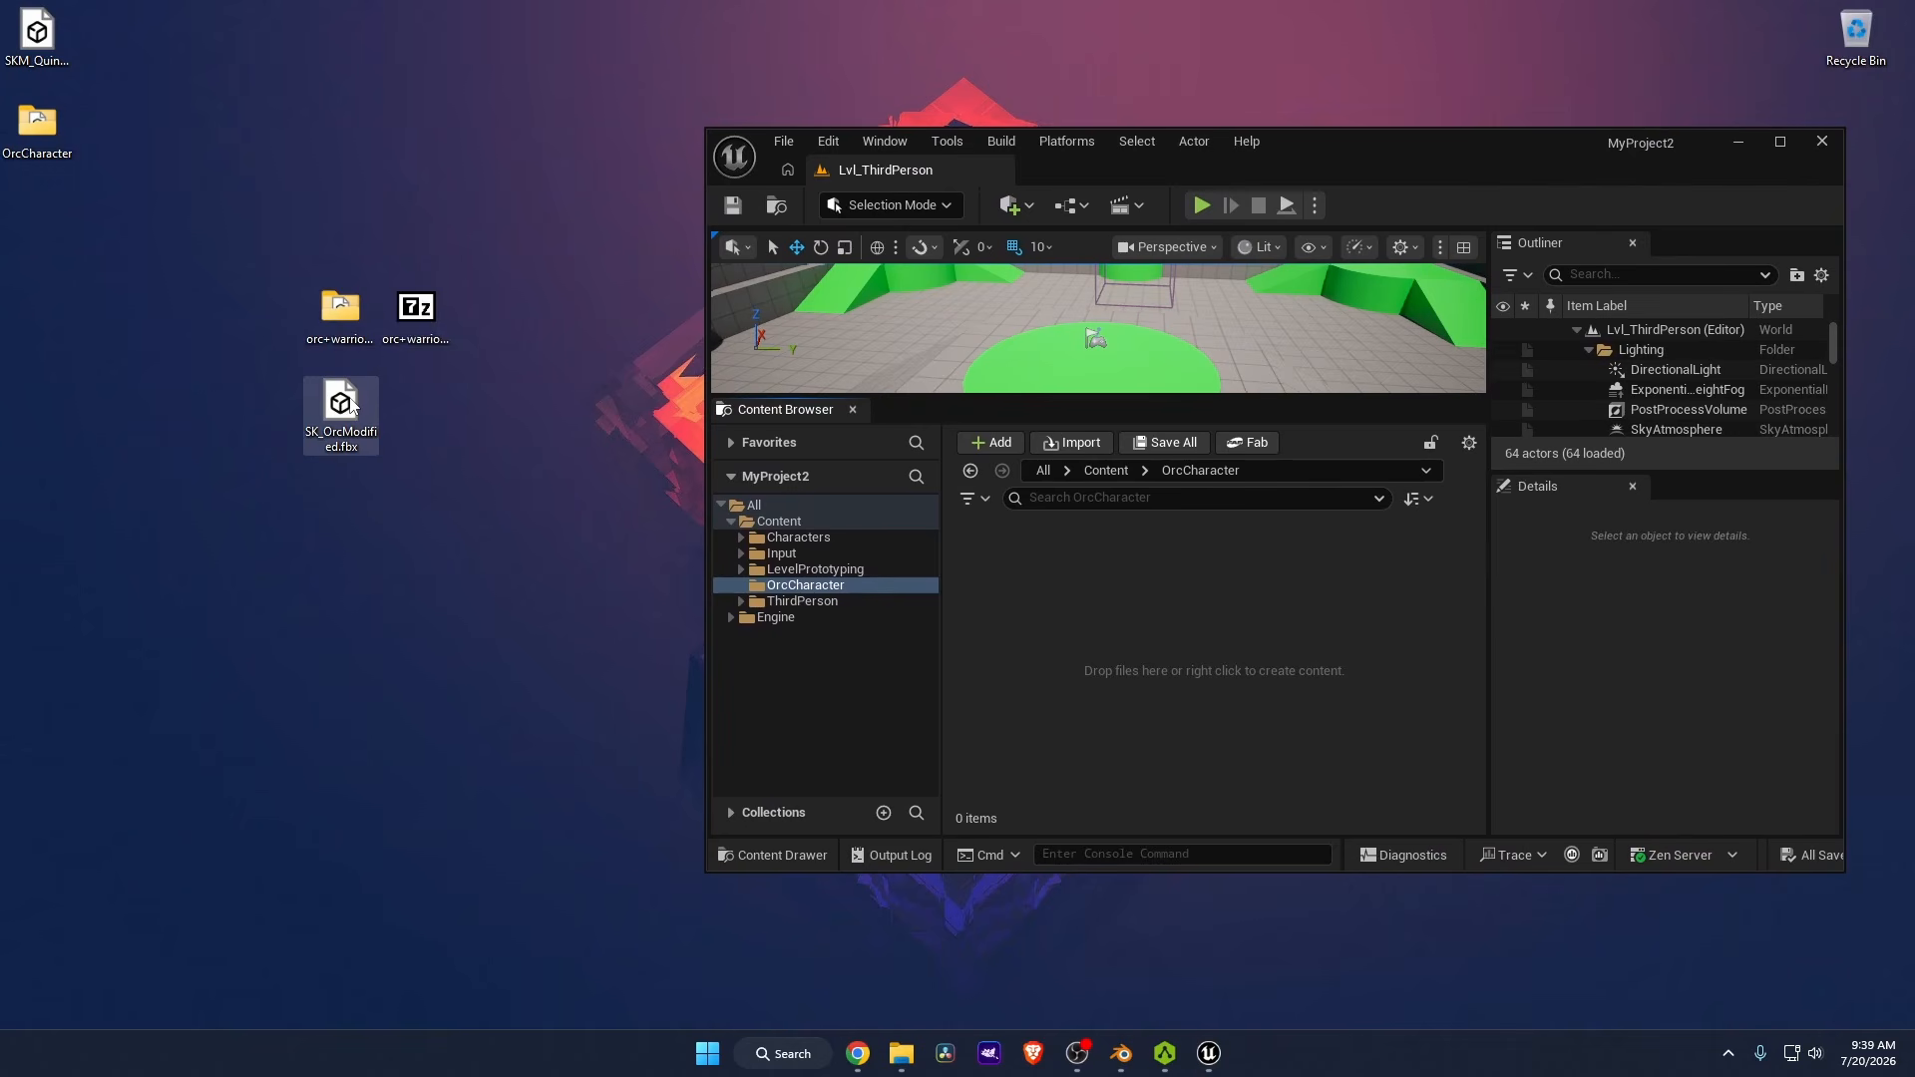
{"action": "left_click_drag", "start_coordinate": [346, 417], "coordinate": [160, 237]}
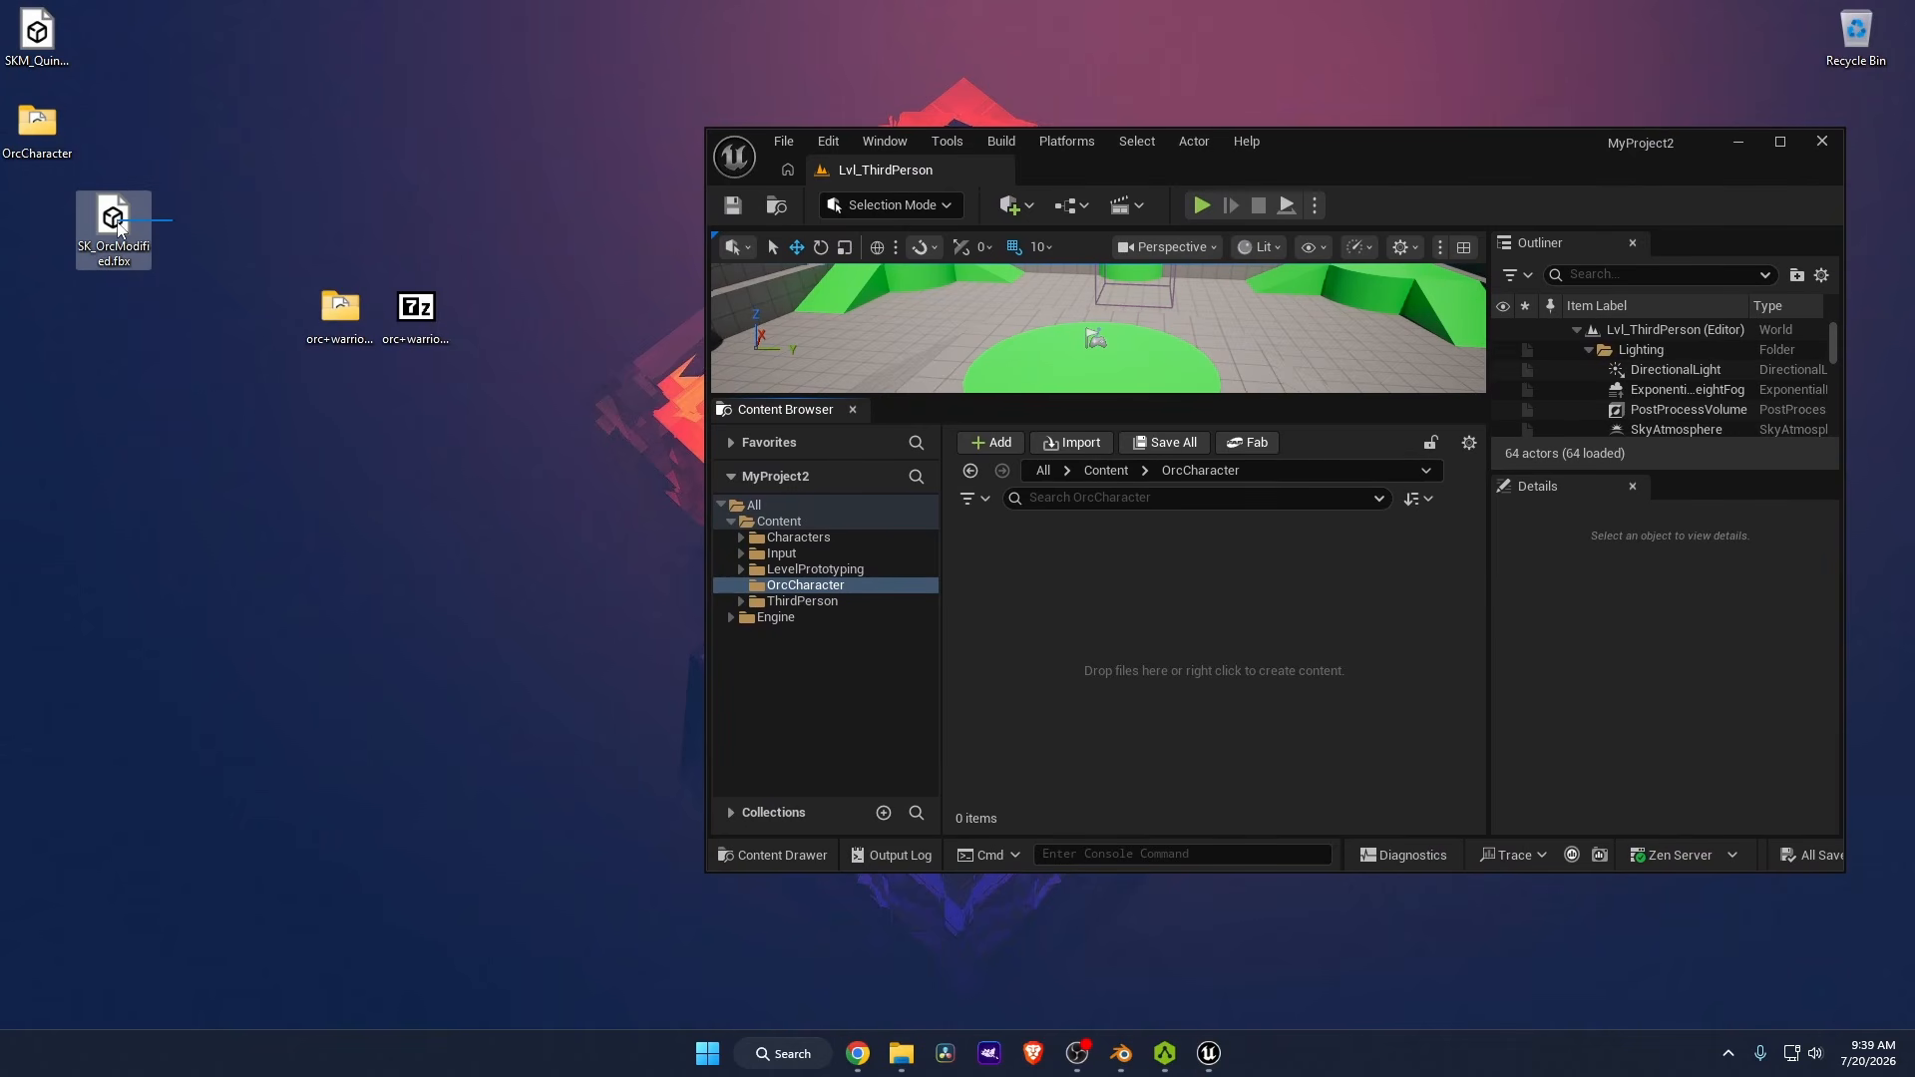
{"action": "key", "text": "Delete"}
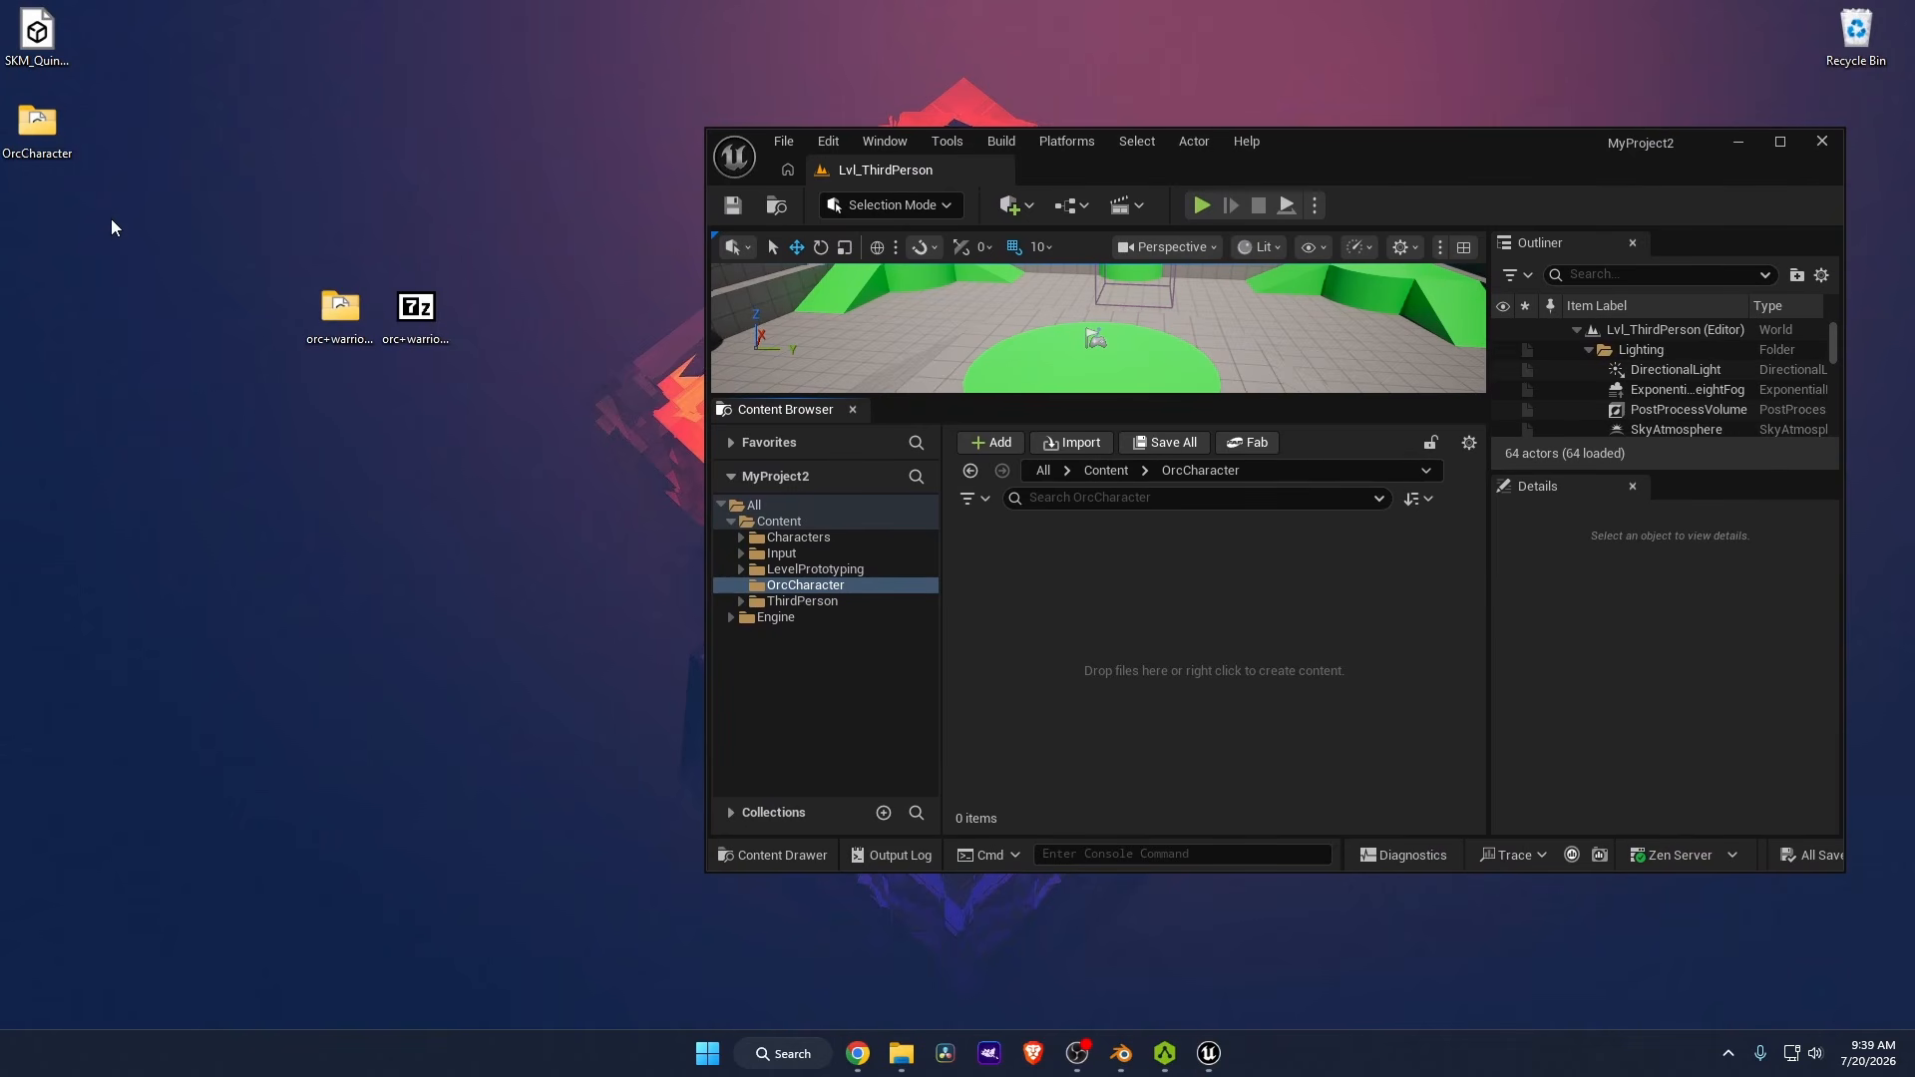
Import SK_OrcFinal.fbx from the desktop OrcCharacter folder into the project's OrcCharacter folder as a skeletal mesh, with Skeleton left at None.
{"action": "double_click", "coordinate": [27, 149]}
{"action": "left_click_drag", "start_coordinate": [842, 223], "coordinate": [651, 206]}
{"action": "left_click", "coordinate": [405, 422]}
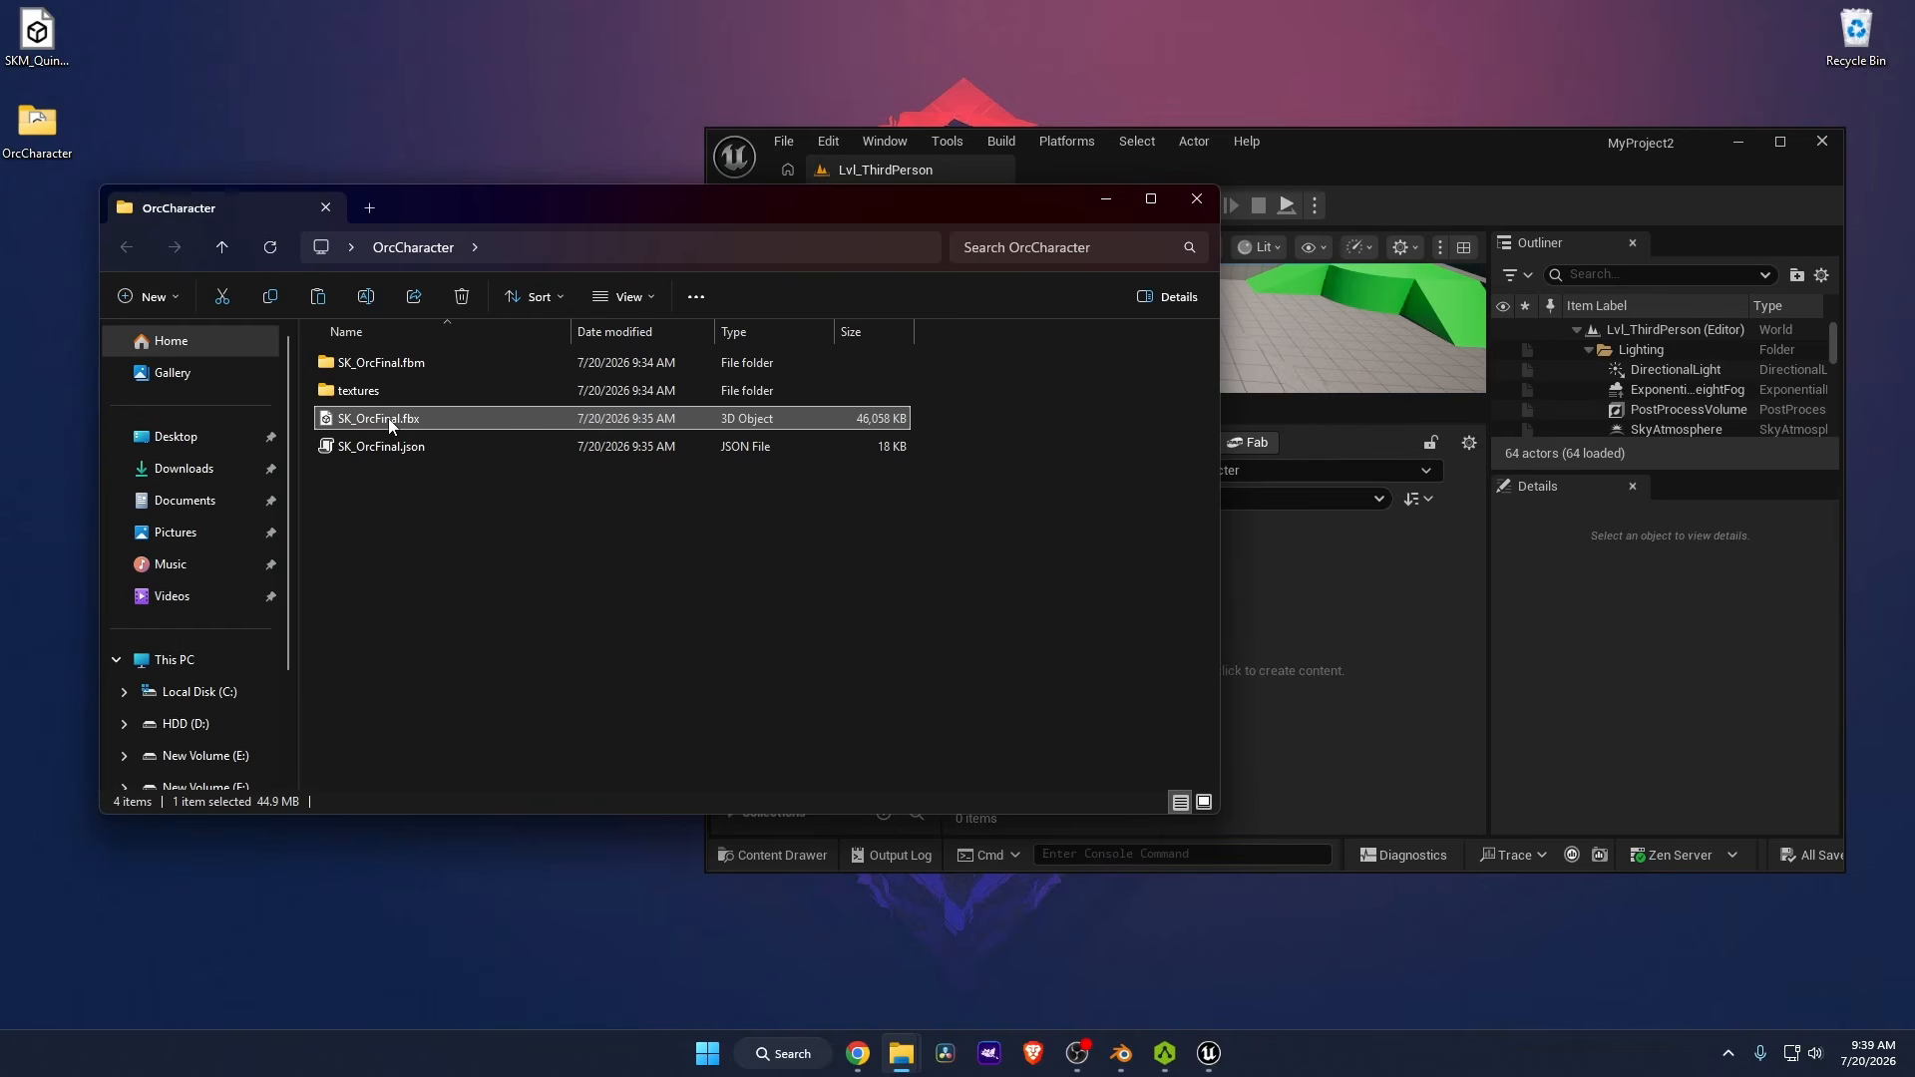
{"action": "left_click_drag", "start_coordinate": [1283, 159], "coordinate": [1367, 88]}
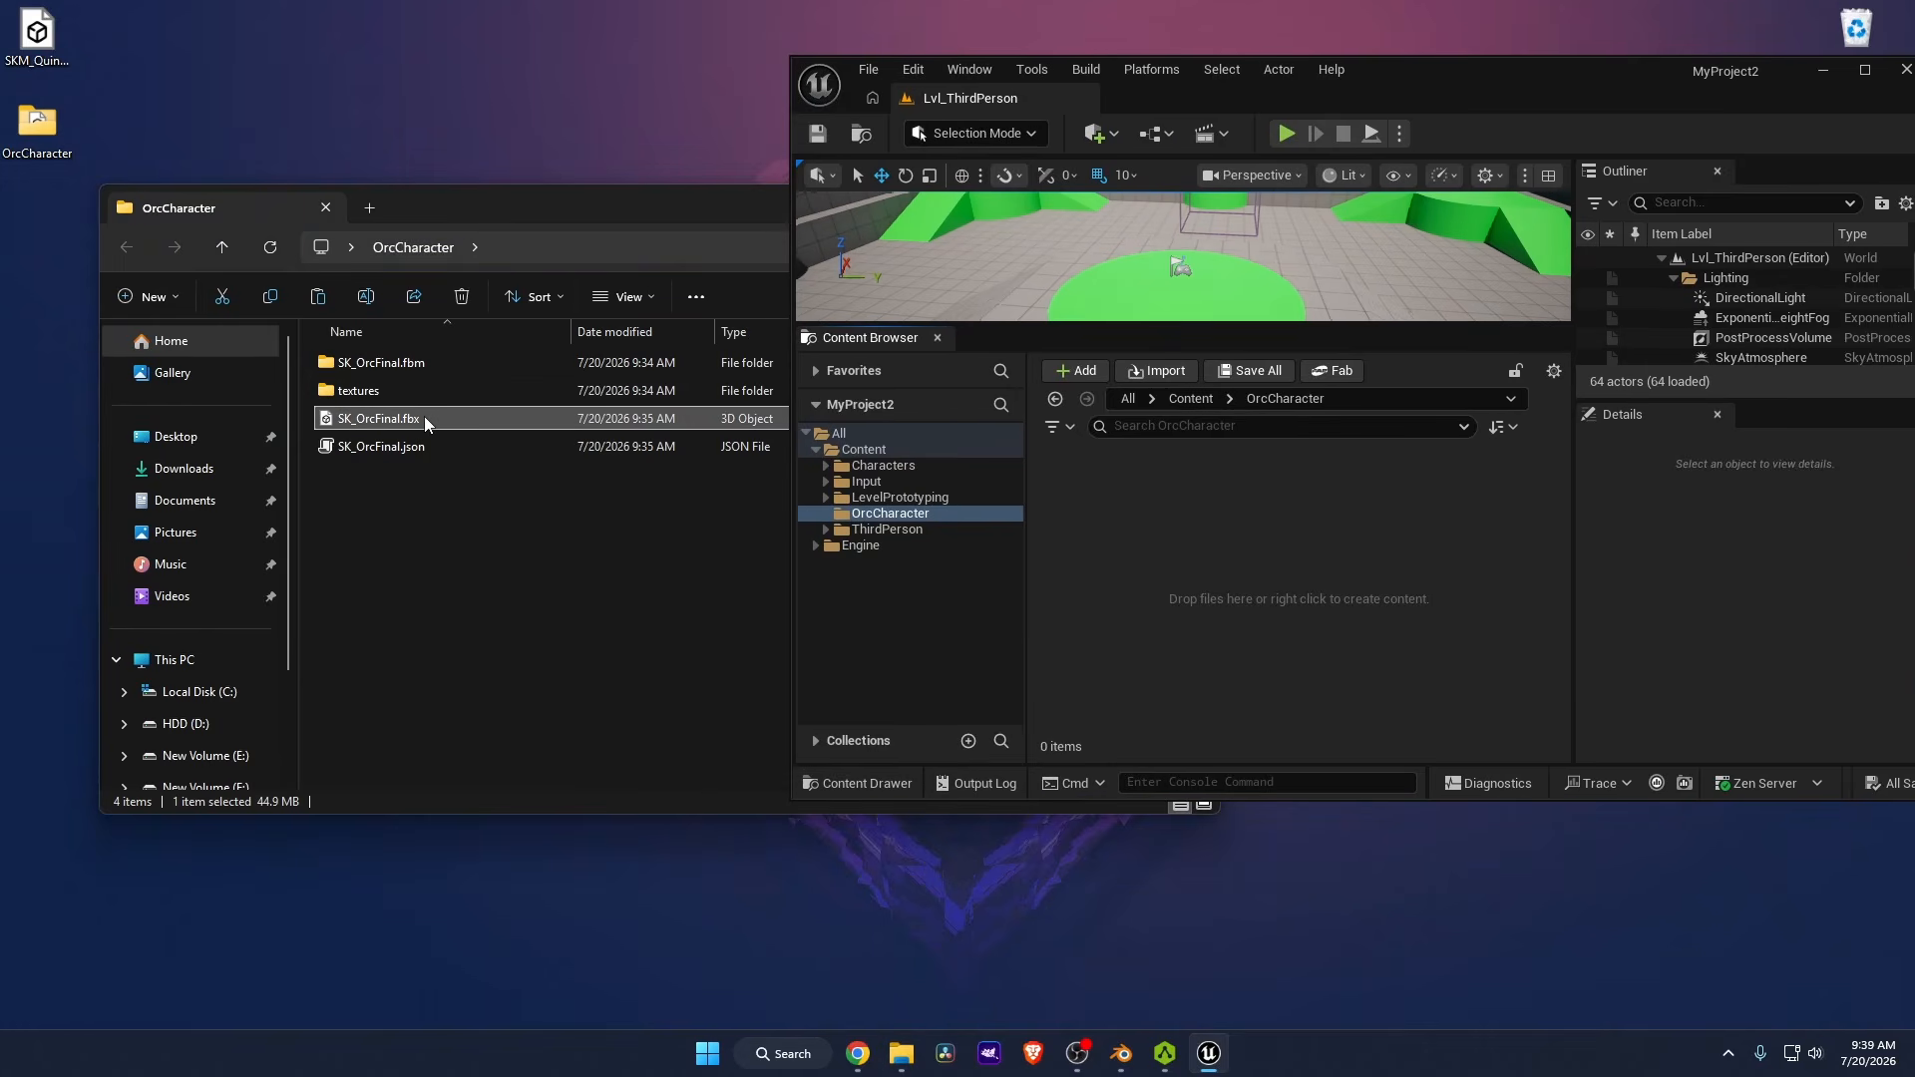
{"action": "left_click_drag", "start_coordinate": [426, 419], "coordinate": [1318, 541]}
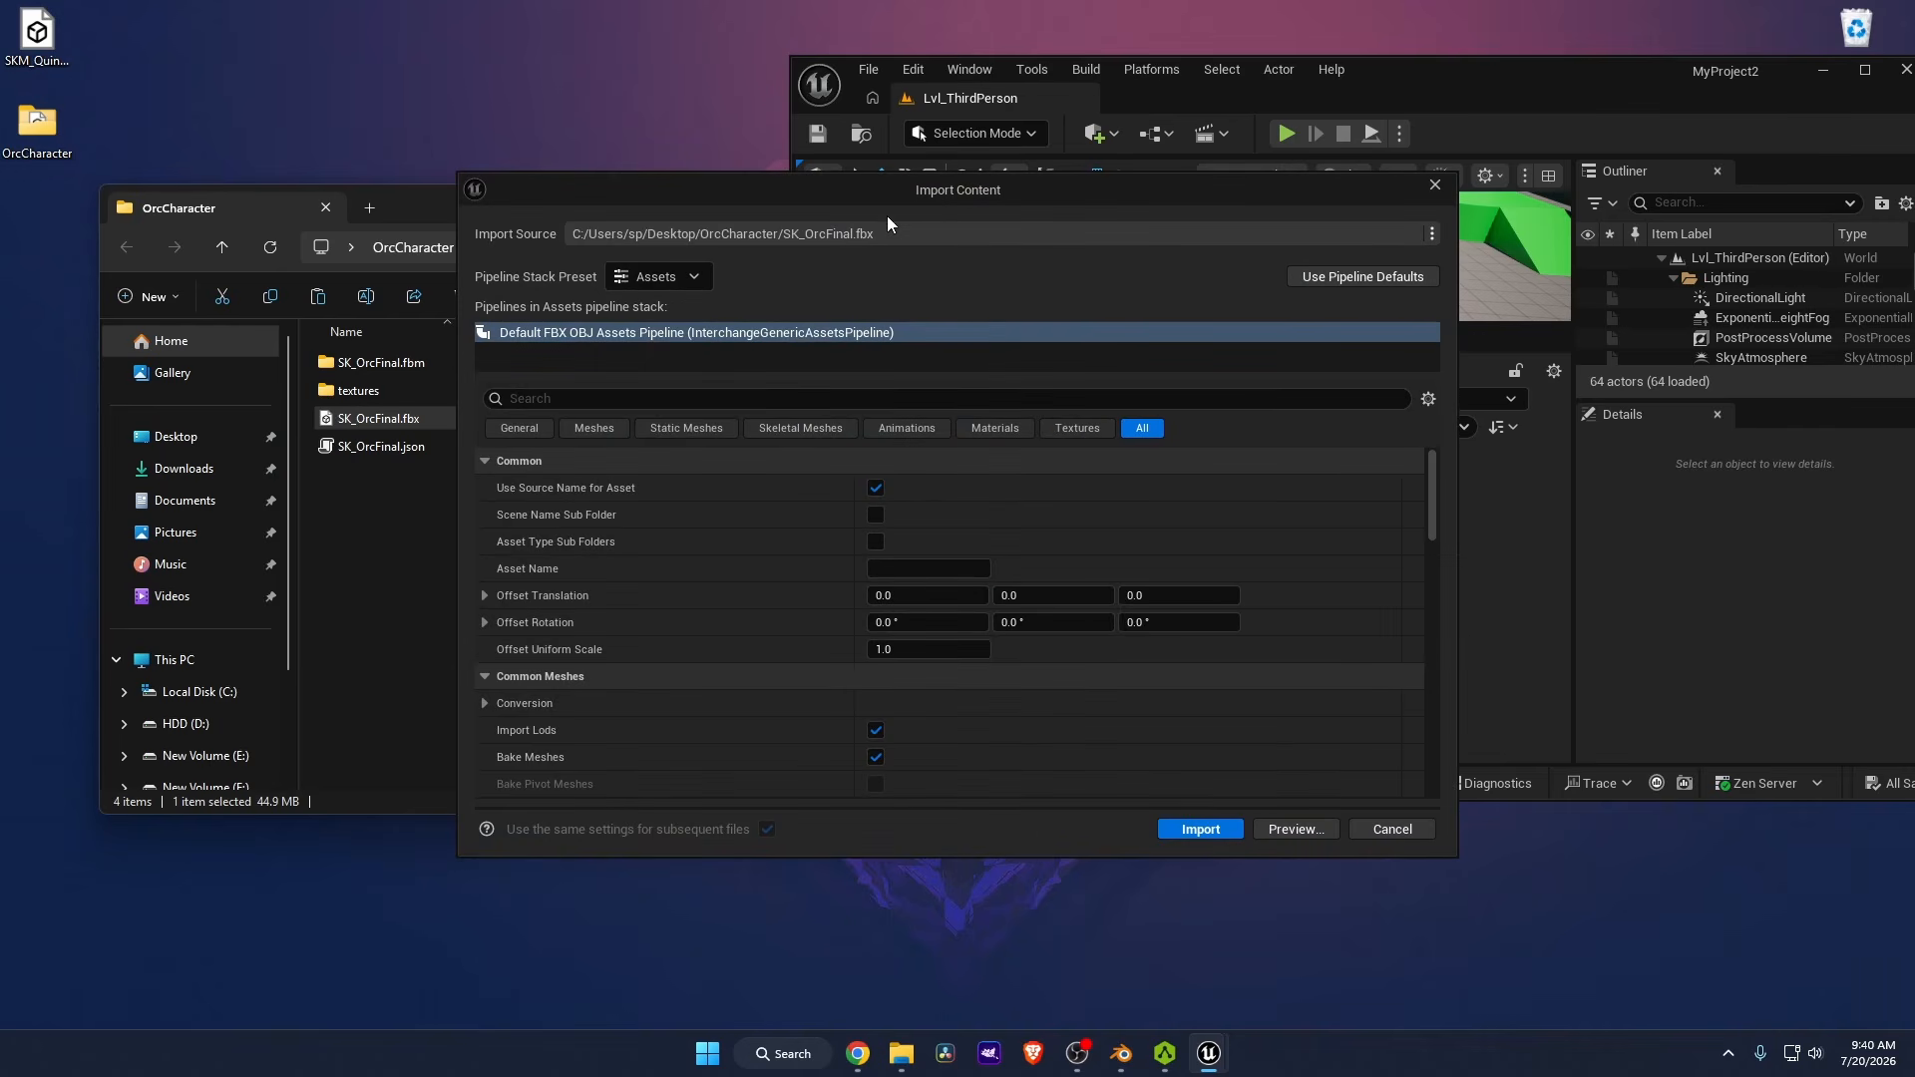
{"action": "left_click", "coordinate": [810, 431]}
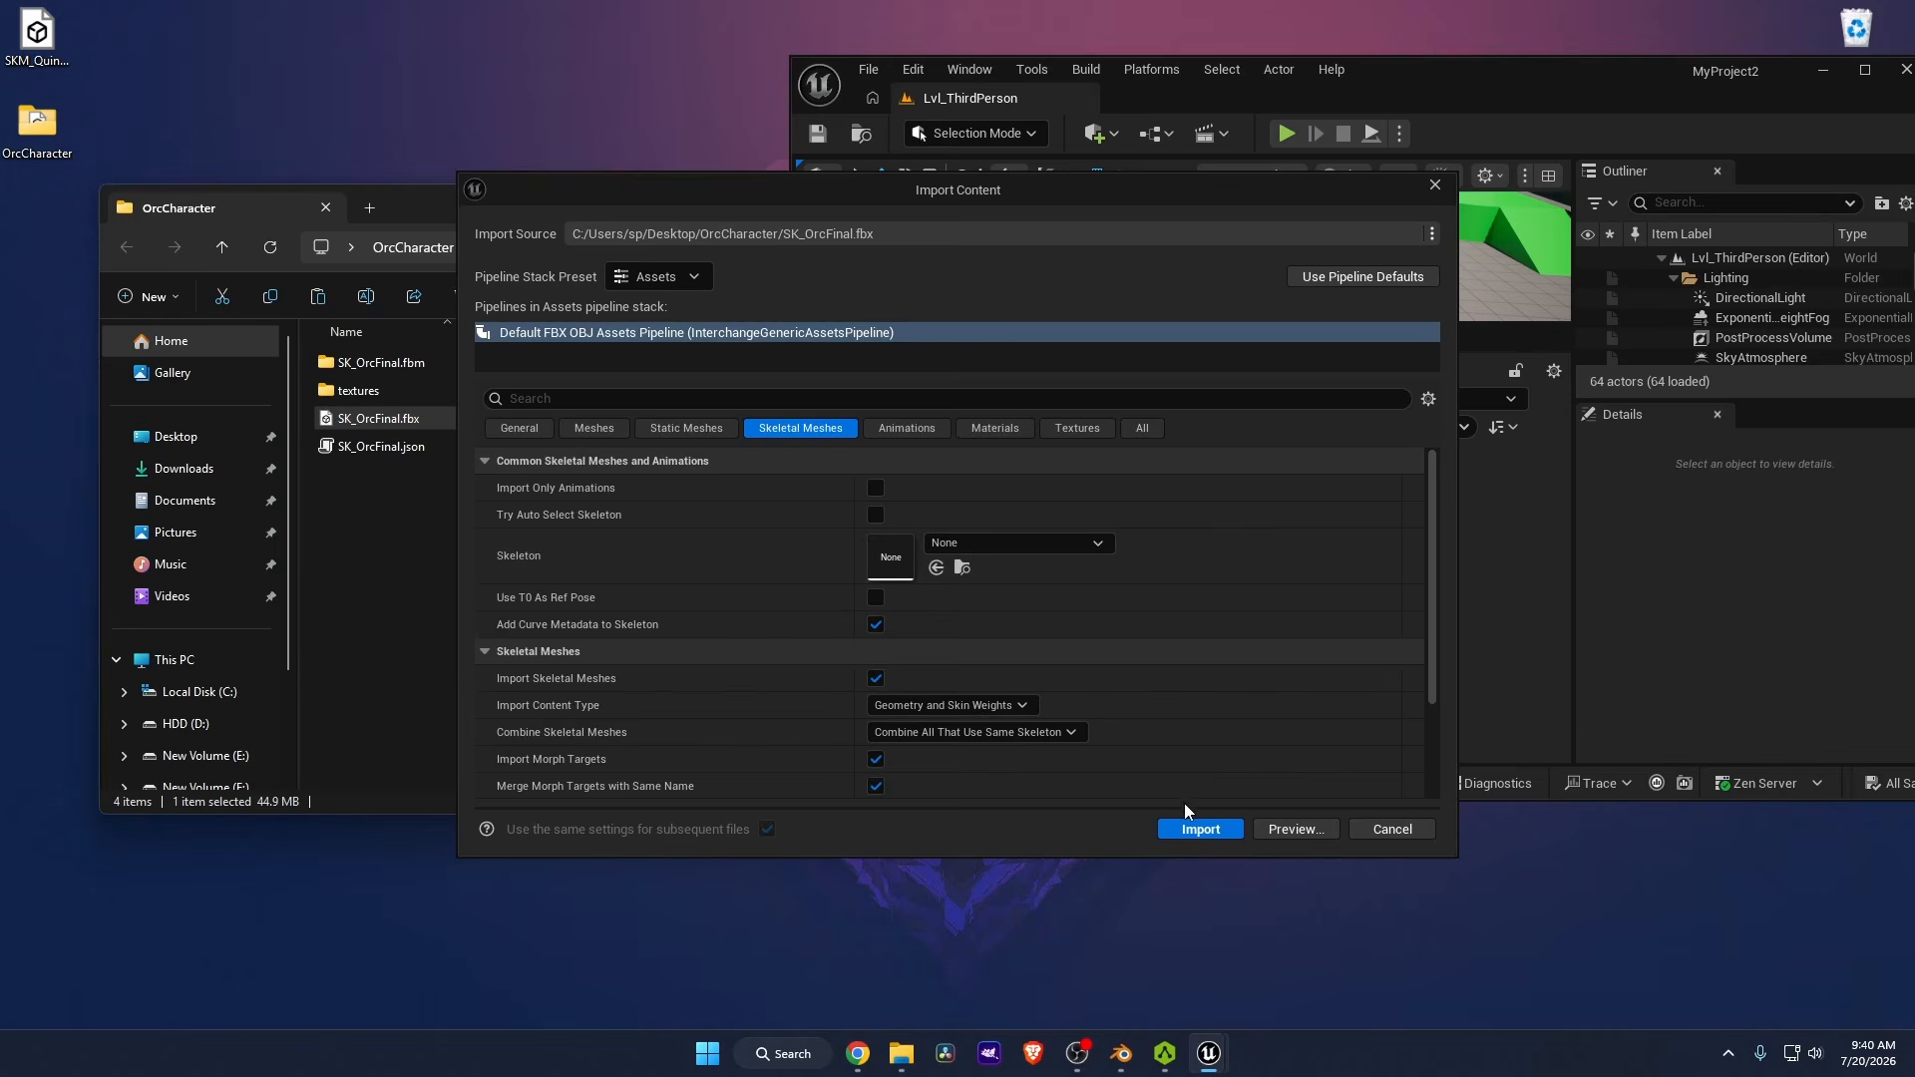
{"action": "left_click", "coordinate": [1179, 829]}
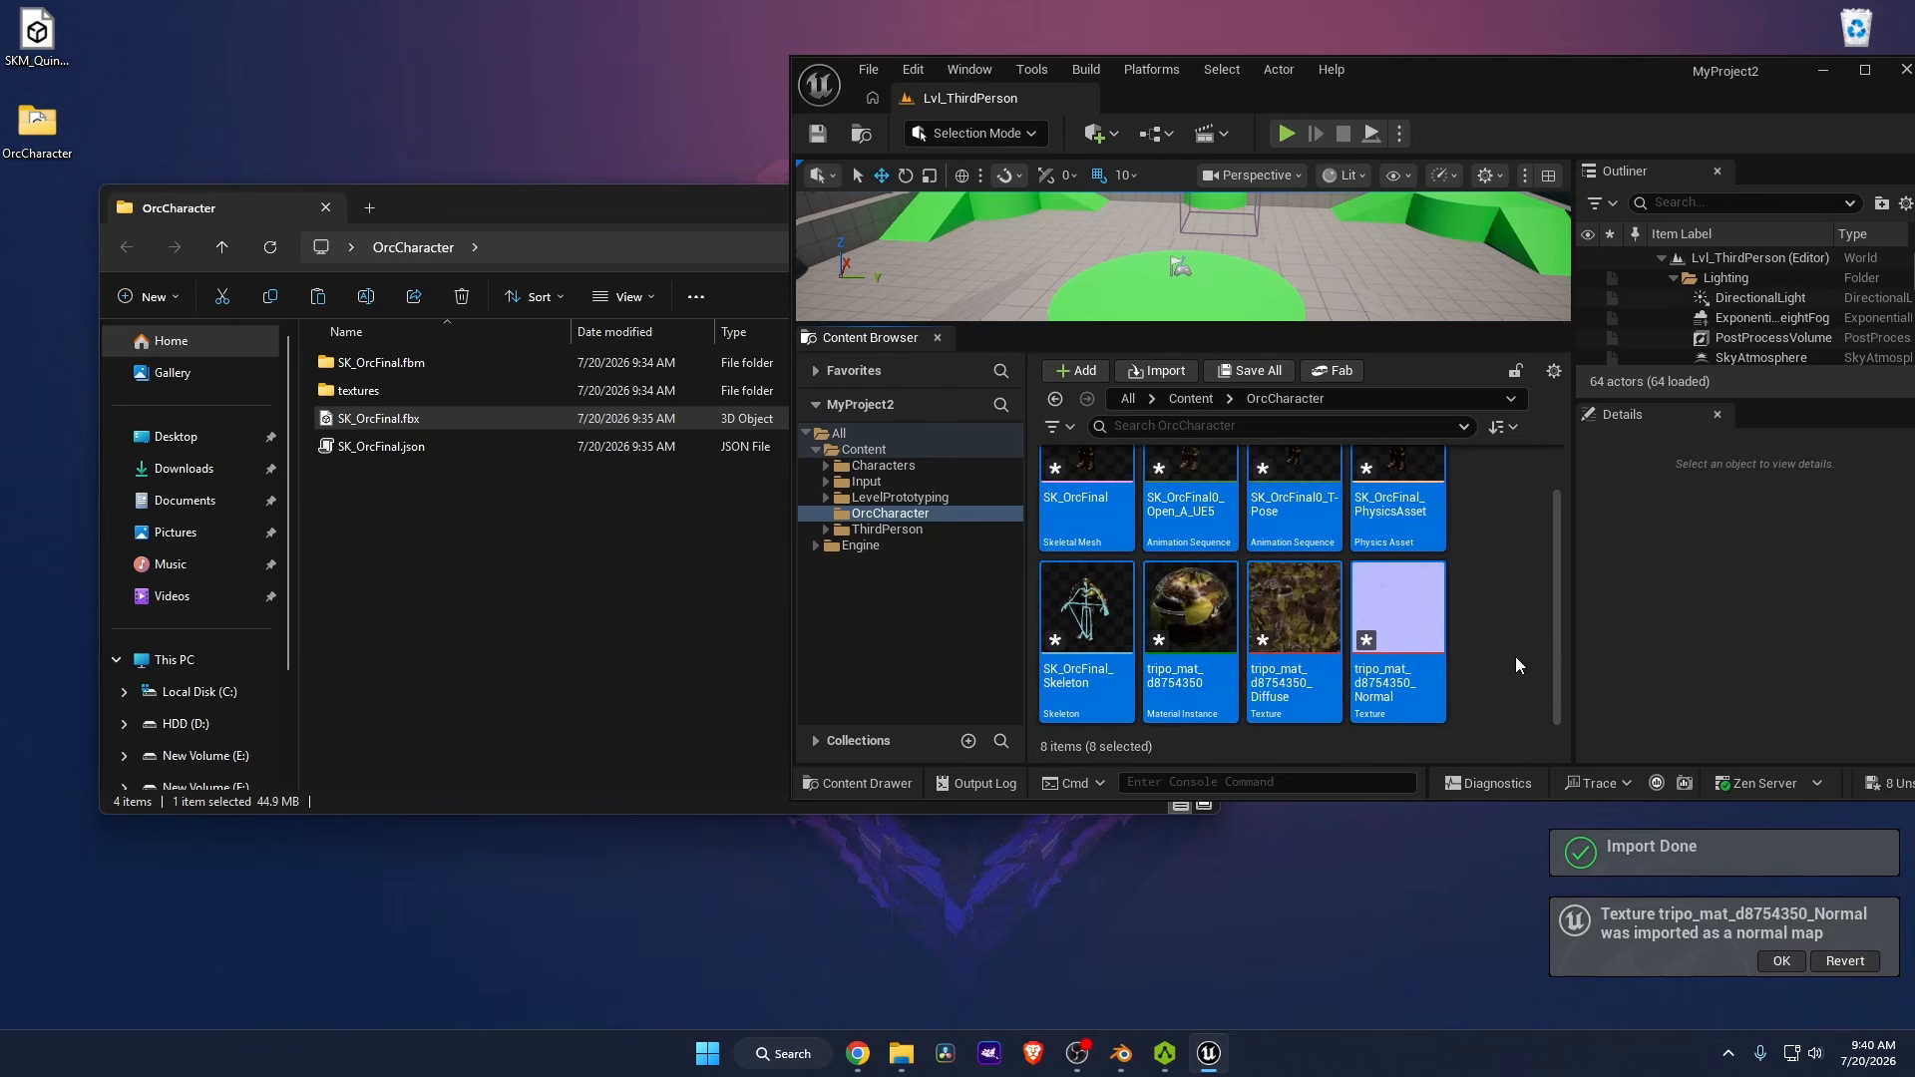
Maximize the editor window and save all the newly imported orc assets.
{"action": "left_click", "coordinate": [1516, 656]}
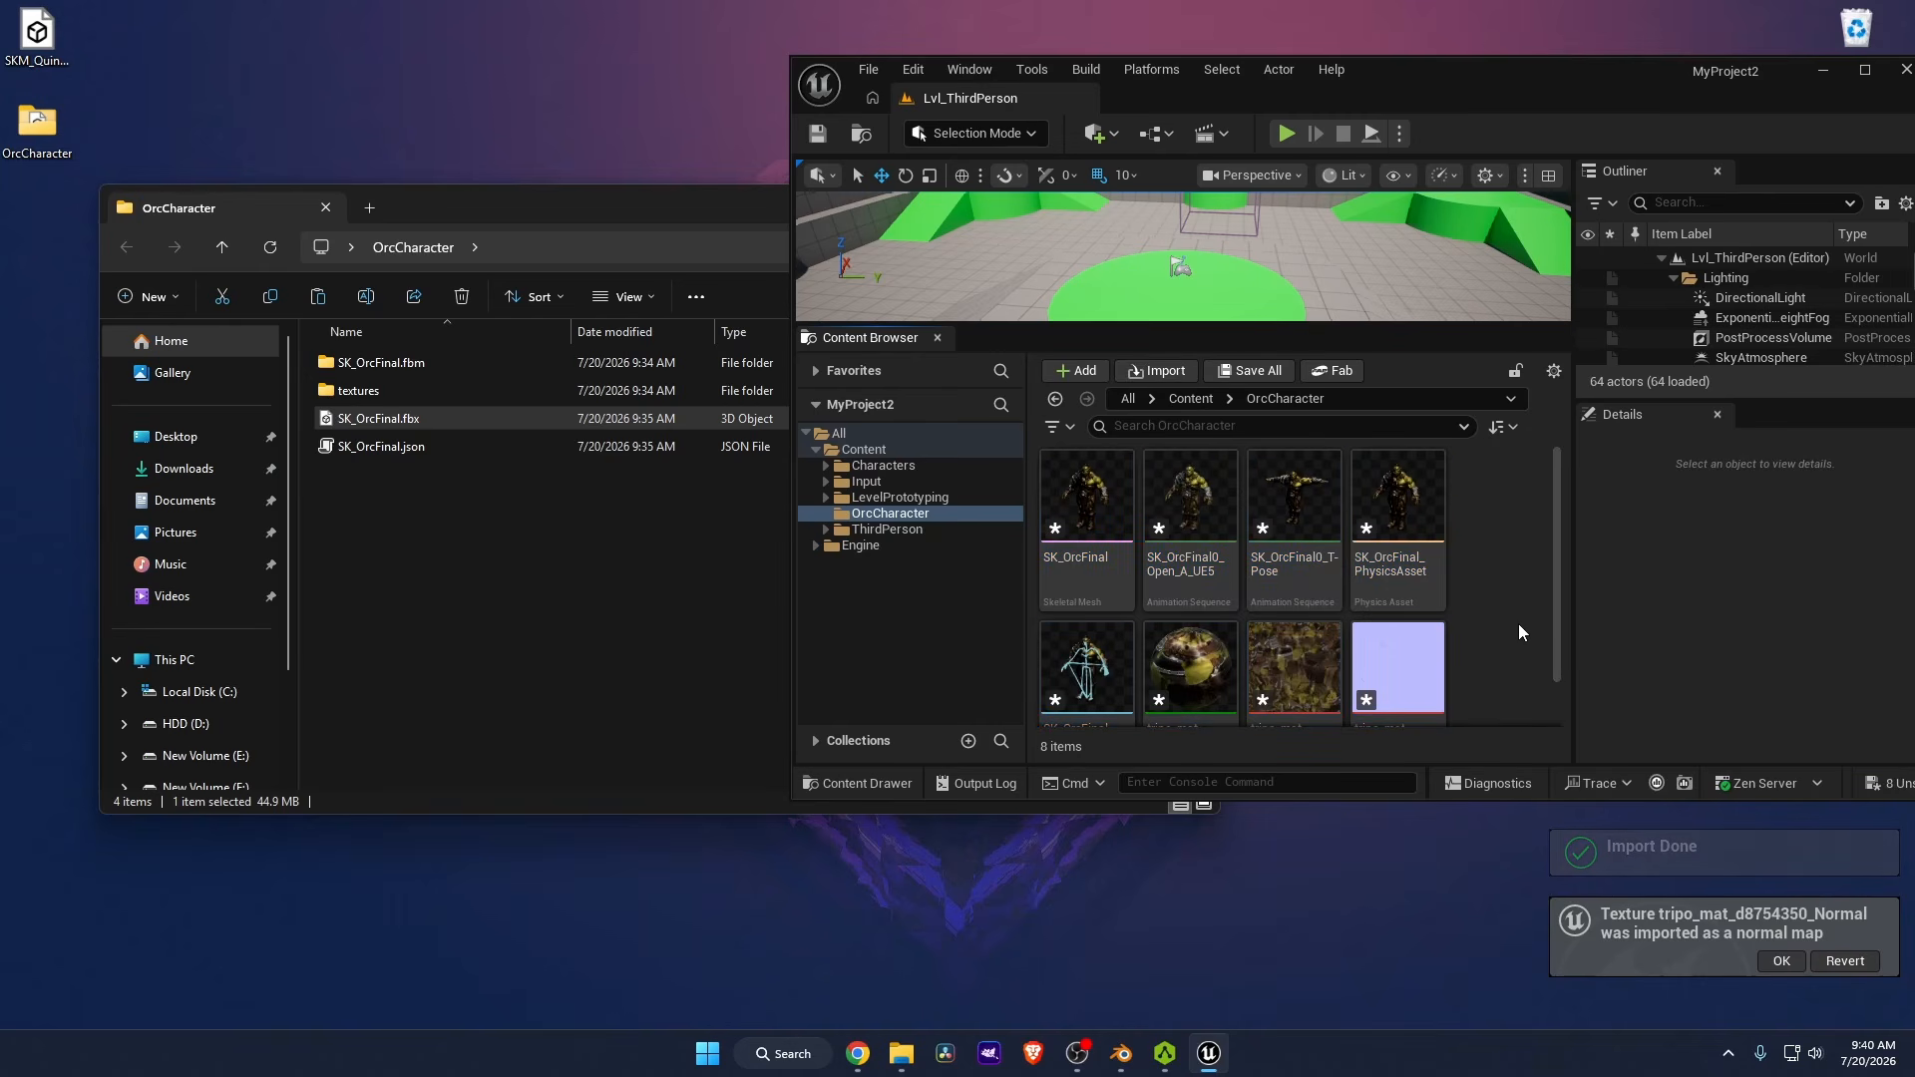
{"action": "double_click", "coordinate": [1520, 72]}
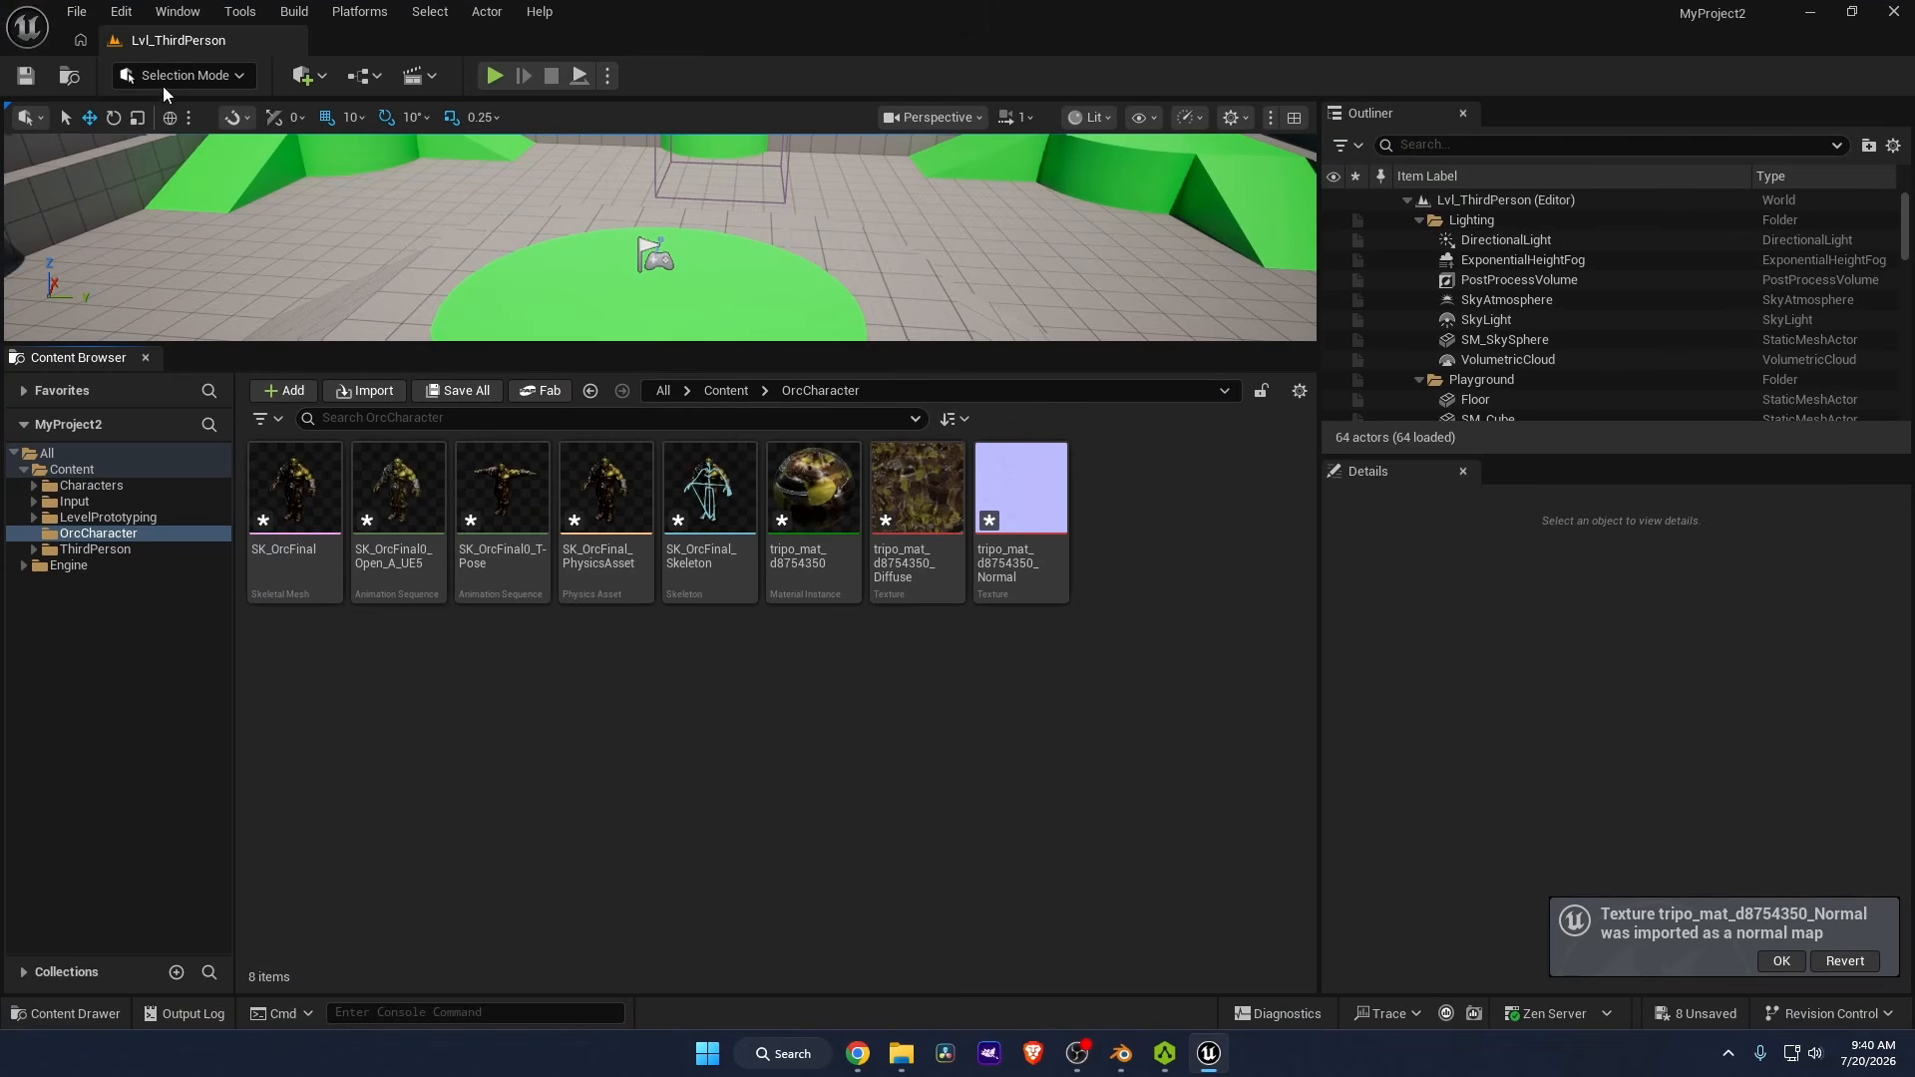
{"action": "left_click", "coordinate": [72, 12]}
{"action": "left_click", "coordinate": [110, 251]}
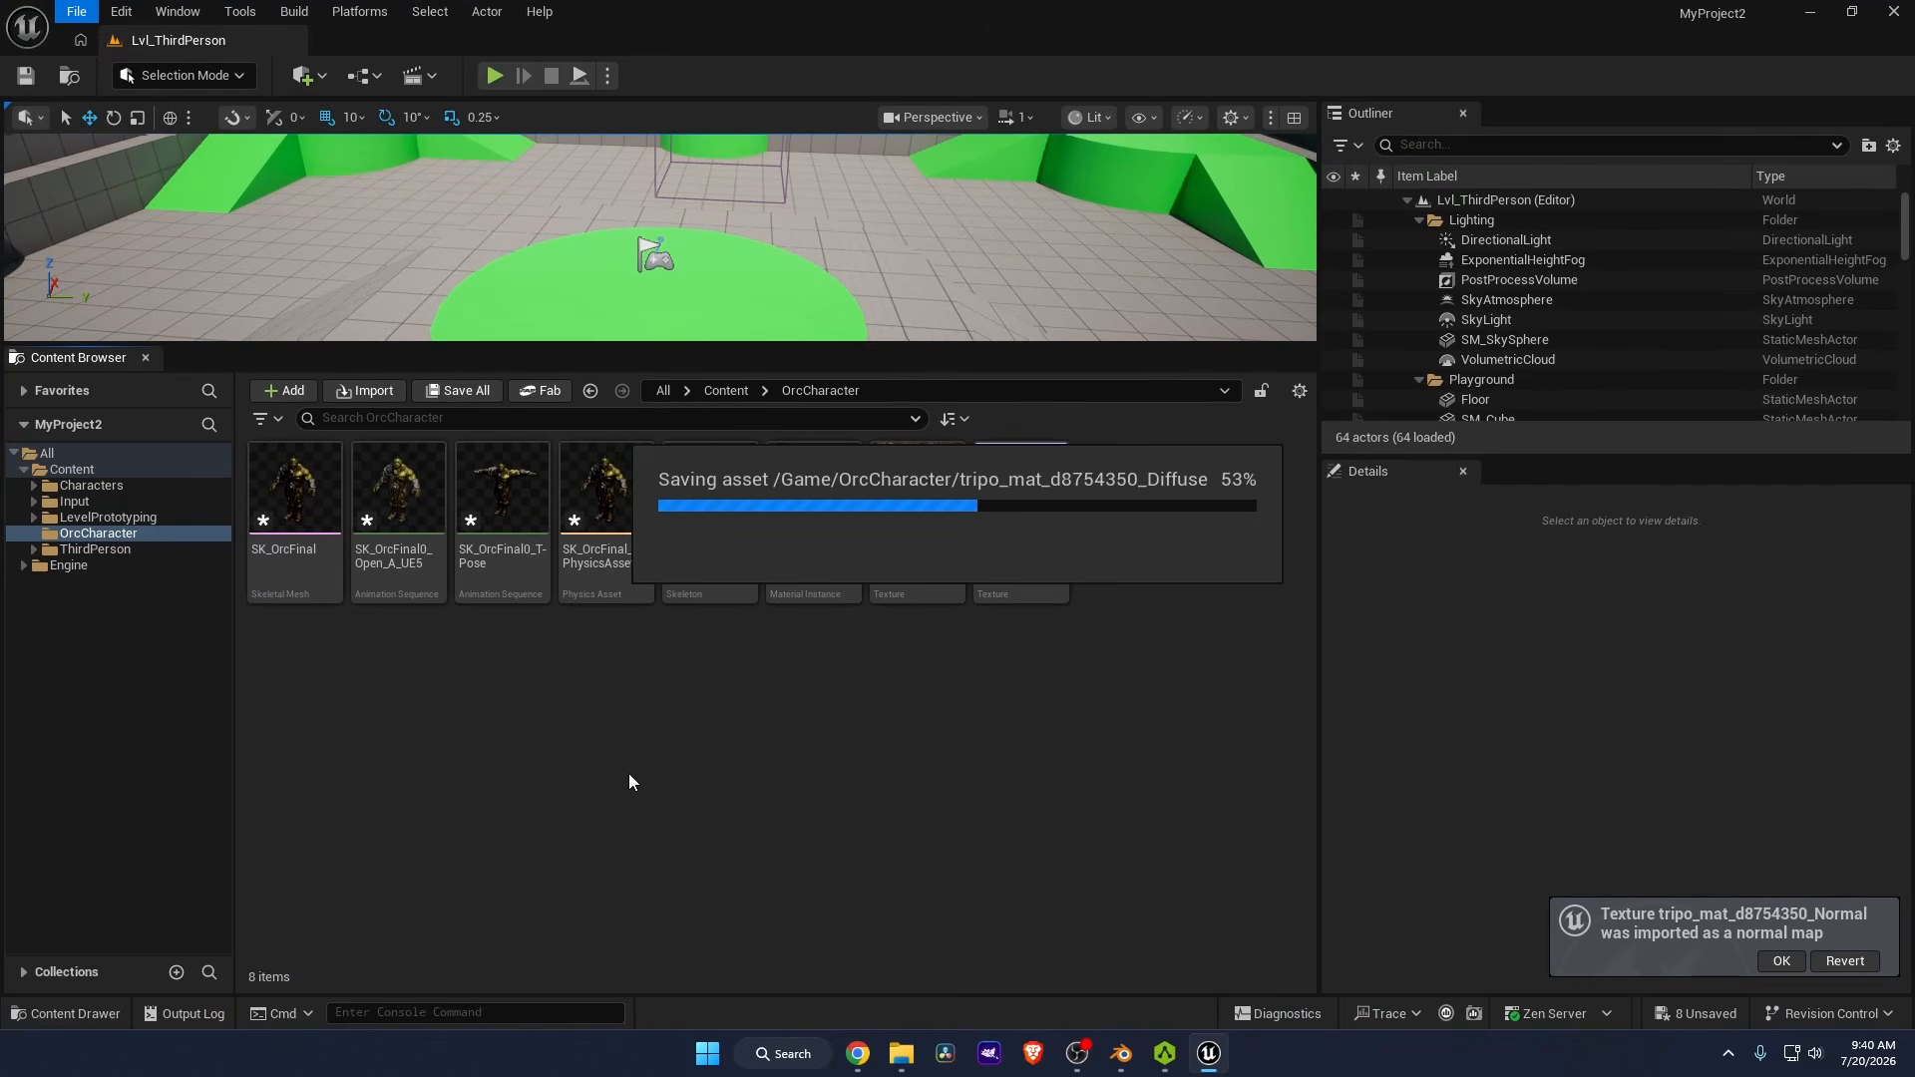
Open the SK_OrcFinal skeletal mesh docked beside the level and inspect the orc's mesh and material from several angles.
{"action": "mouse_move", "coordinate": [319, 579]}
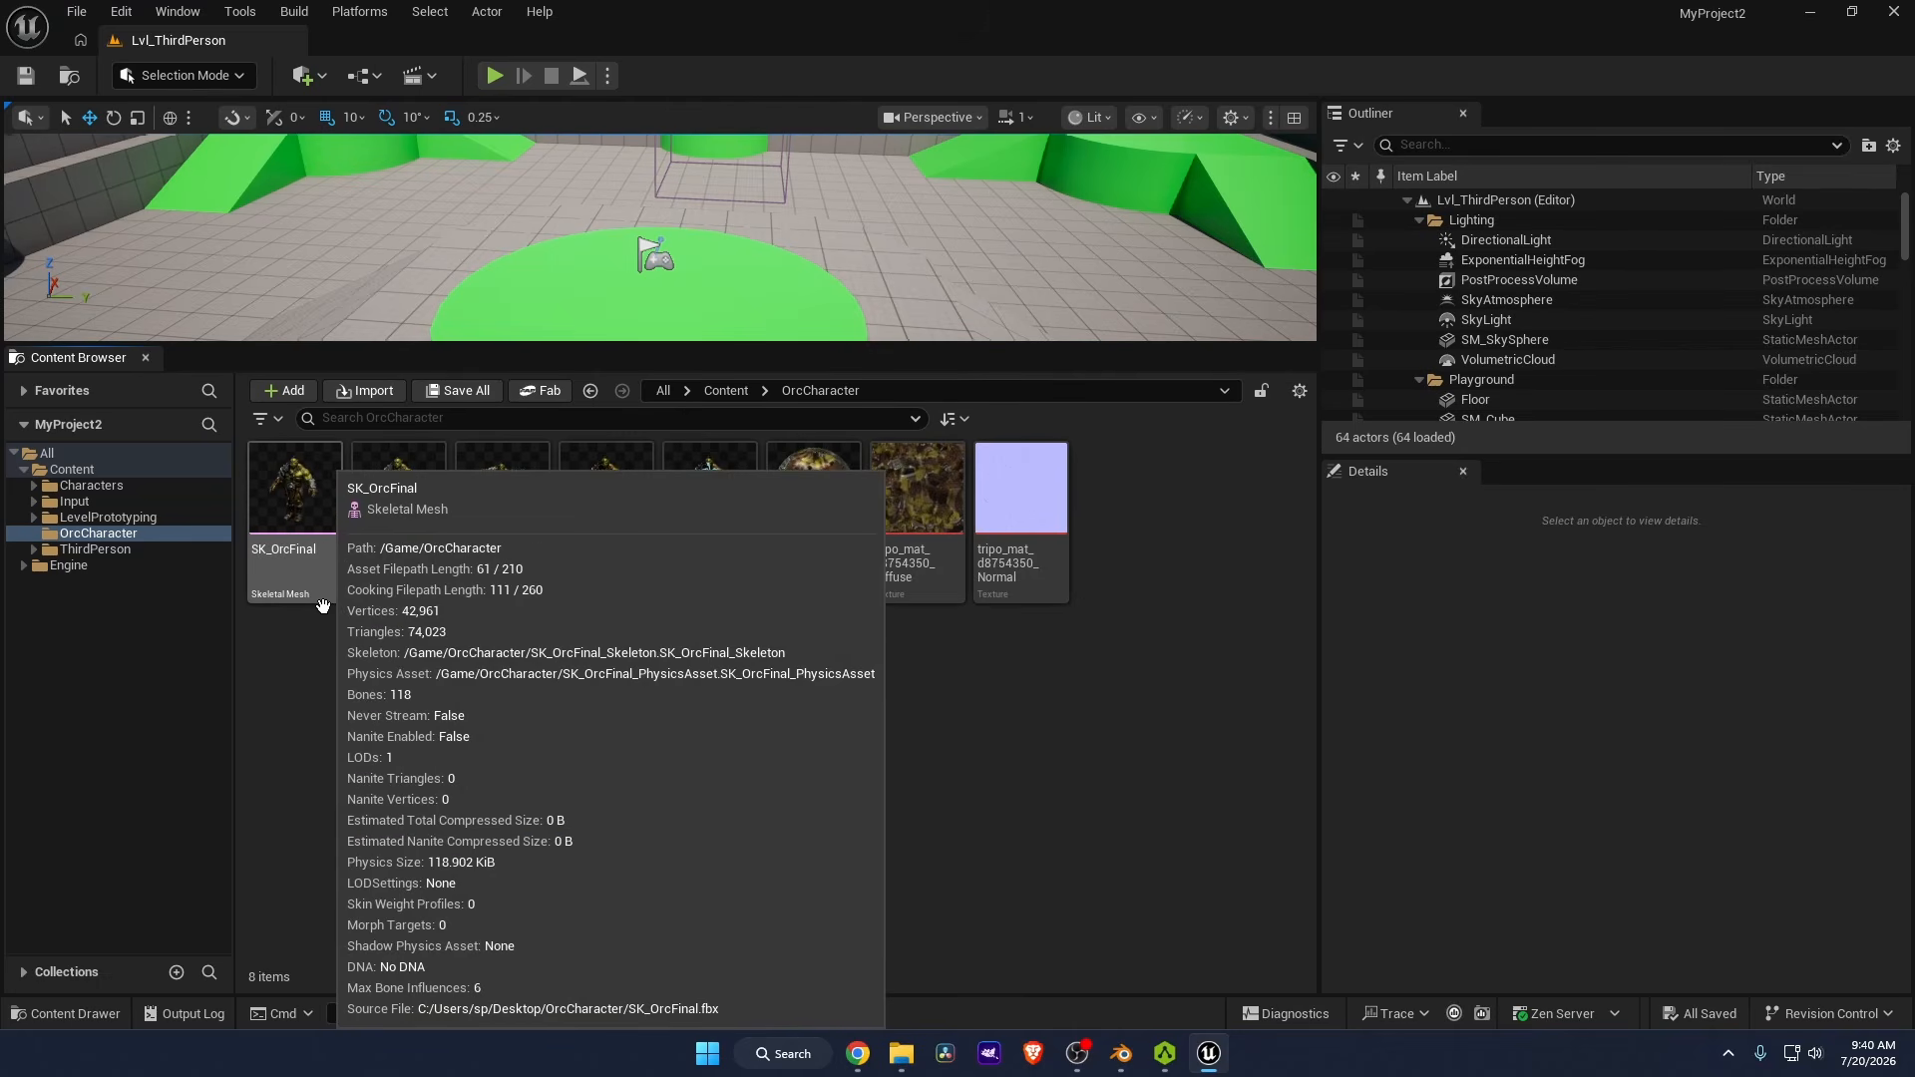
{"action": "double_click", "coordinate": [324, 599]}
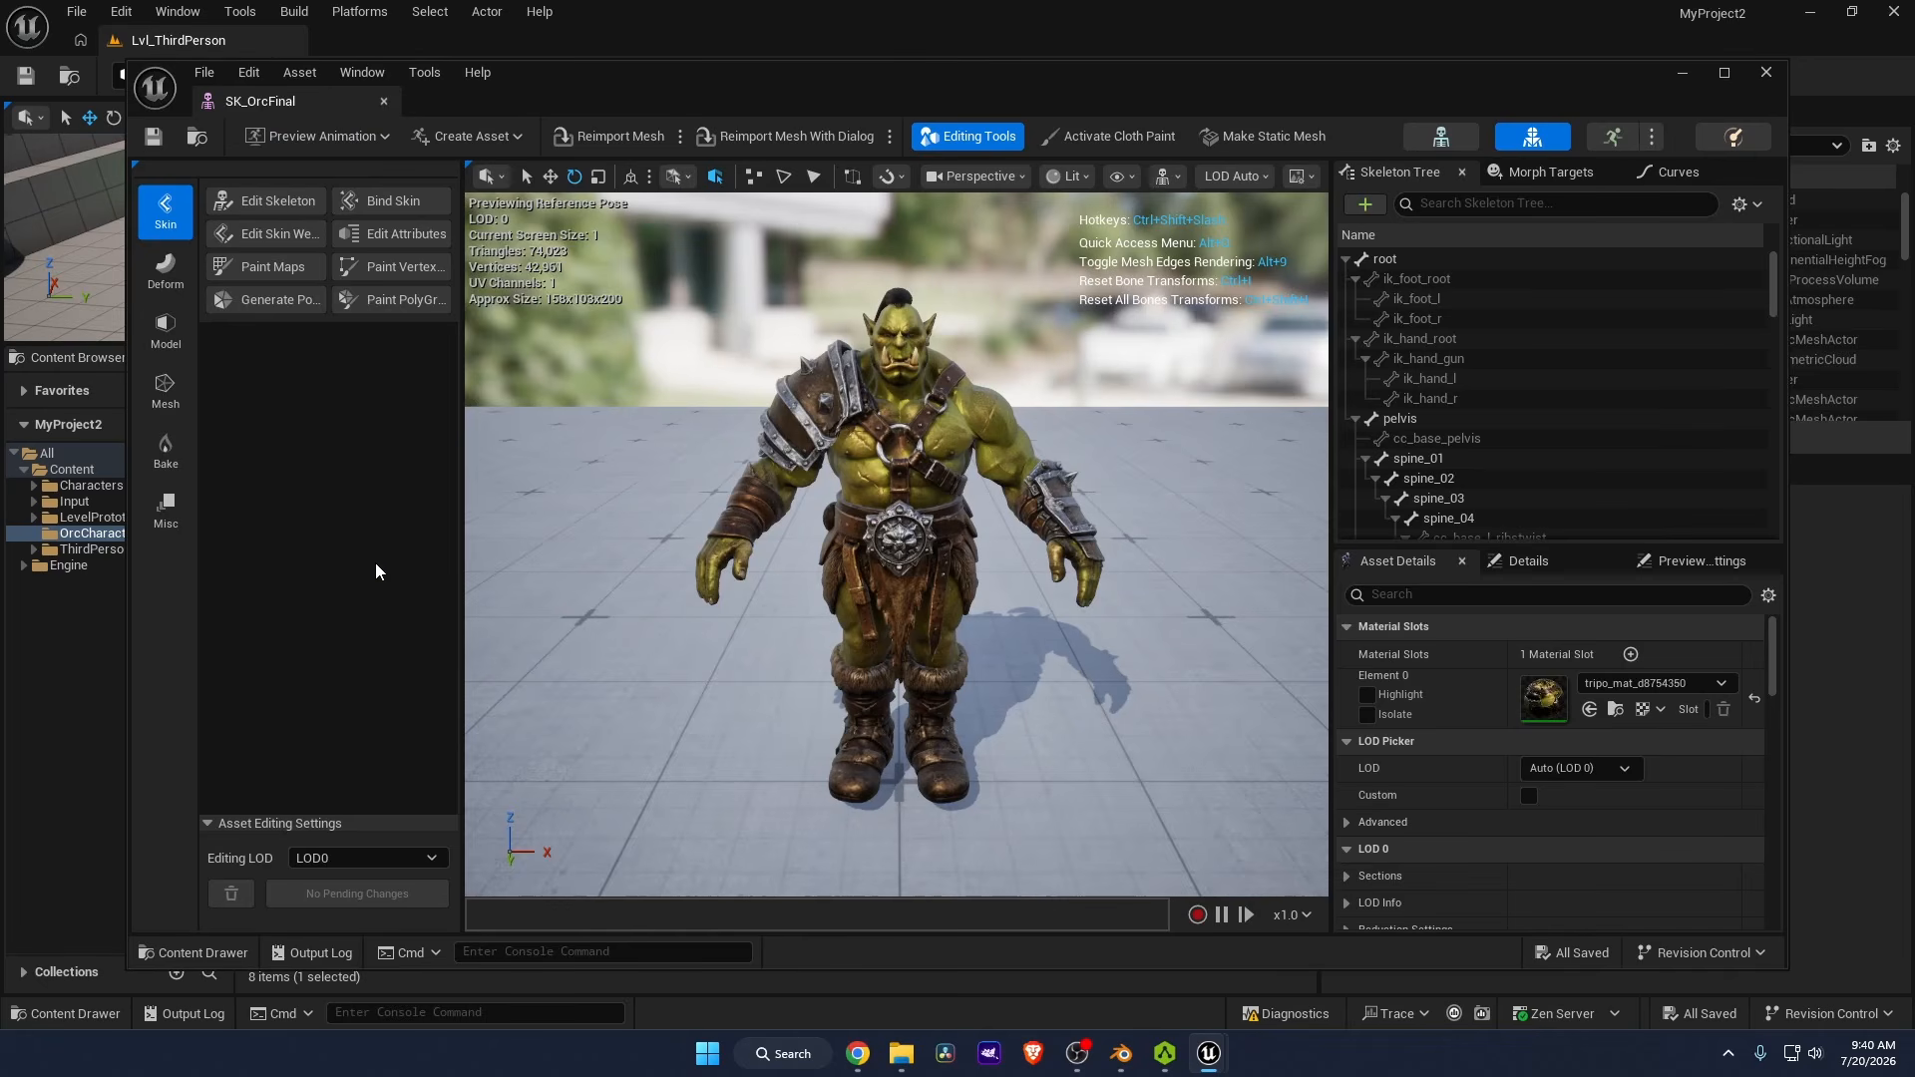
{"action": "left_click_drag", "start_coordinate": [337, 98], "coordinate": [421, 52]}
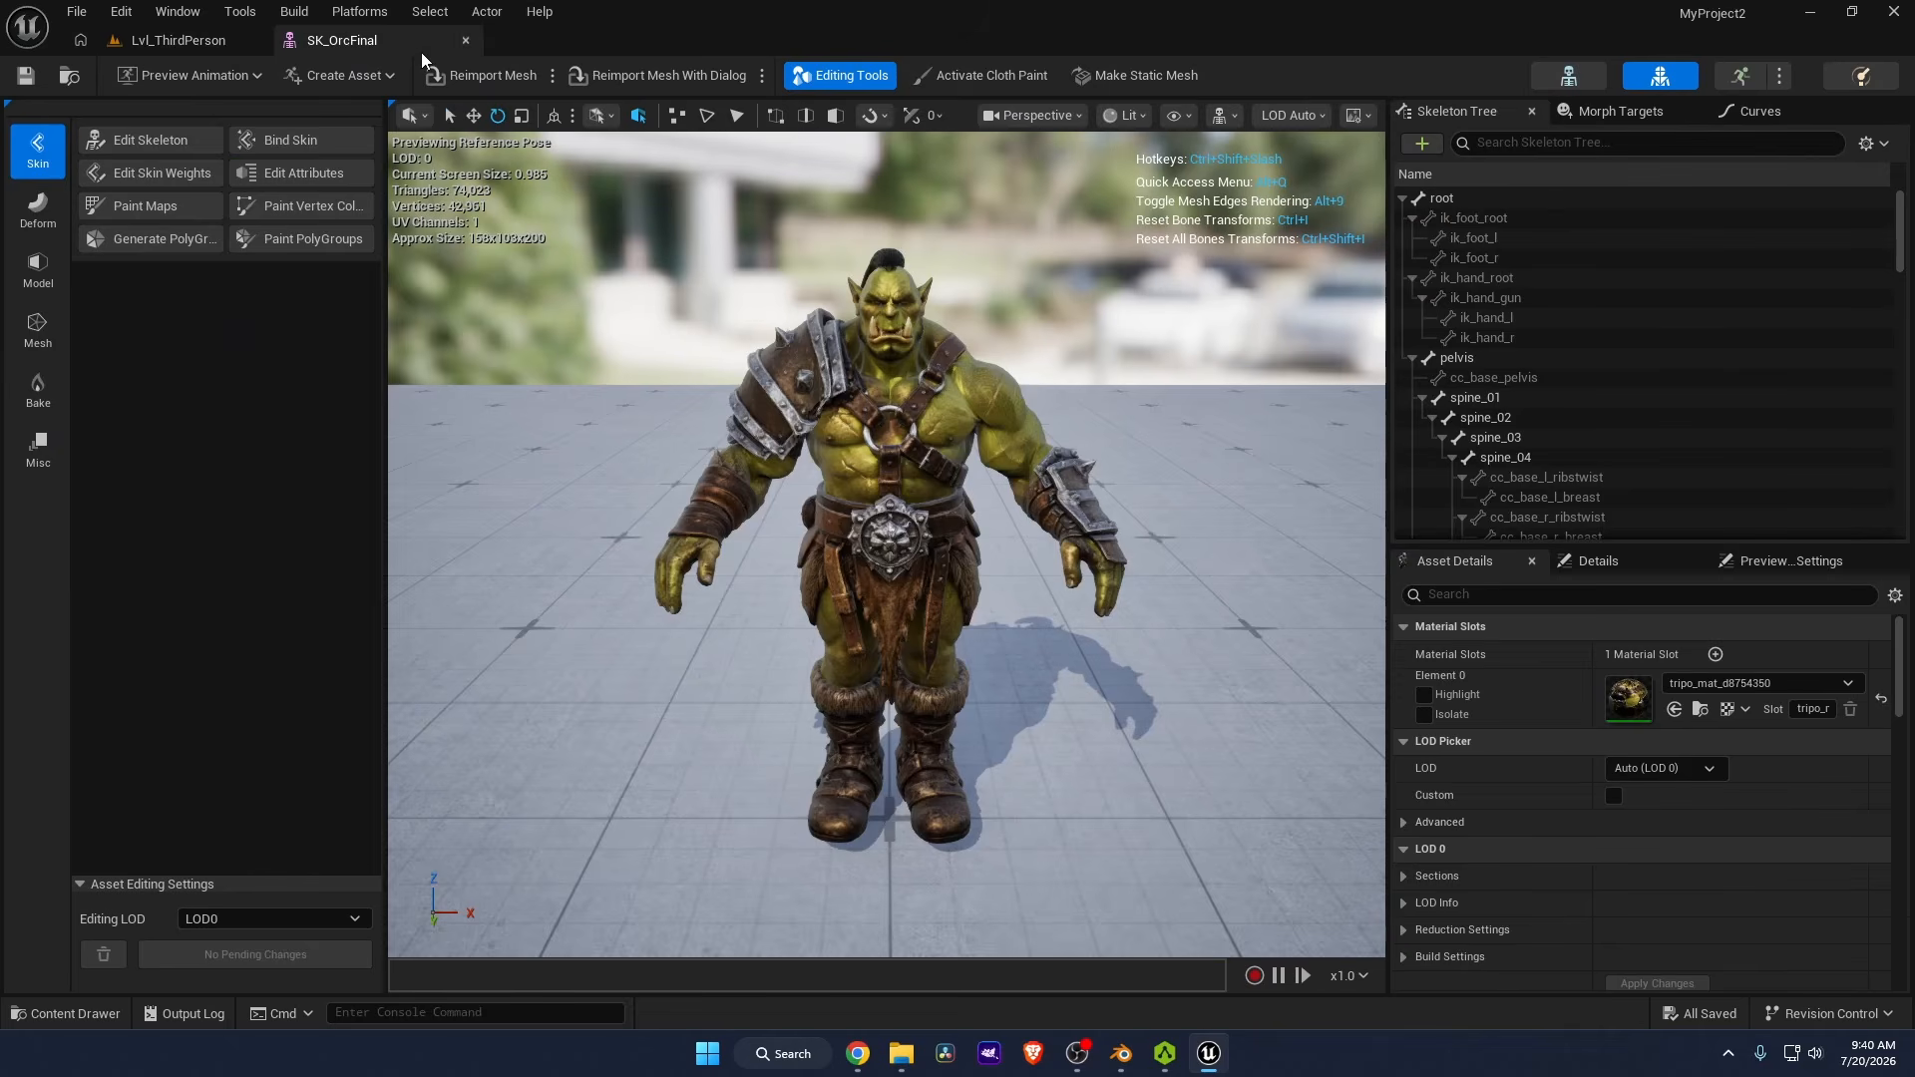
{"action": "mouse_move", "coordinate": [886, 545]}
{"action": "right_mouse_down"}
{"action": "mouse_move", "coordinate": [1017, 555]}
{"action": "mouse_move", "coordinate": [937, 539]}
{"action": "mouse_move", "coordinate": [957, 469]}
{"action": "mouse_move", "coordinate": [937, 499]}
{"action": "mouse_move", "coordinate": [748, 509]}
{"action": "mouse_move", "coordinate": [847, 509]}
{"action": "mouse_move", "coordinate": [907, 549]}
{"action": "mouse_move", "coordinate": [942, 504]}
{"action": "mouse_move", "coordinate": [1028, 533]}
{"action": "mouse_move", "coordinate": [1037, 509]}
{"action": "mouse_move", "coordinate": [897, 469]}
{"action": "mouse_move", "coordinate": [865, 529]}
{"action": "right_mouse_up"}
{"action": "key", "text": "w"}
{"action": "key", "text": "s"}
{"action": "key", "text": "a"}
{"action": "key", "text": "w"}
{"action": "key", "text": "s"}
{"action": "key", "text": "a"}
{"action": "key", "text": "d"}
{"action": "key", "text": "s"}
Create a material named M_Orc in the project's OrcCharacter folder and open its Material Graph.
{"action": "left_click", "coordinate": [238, 44]}
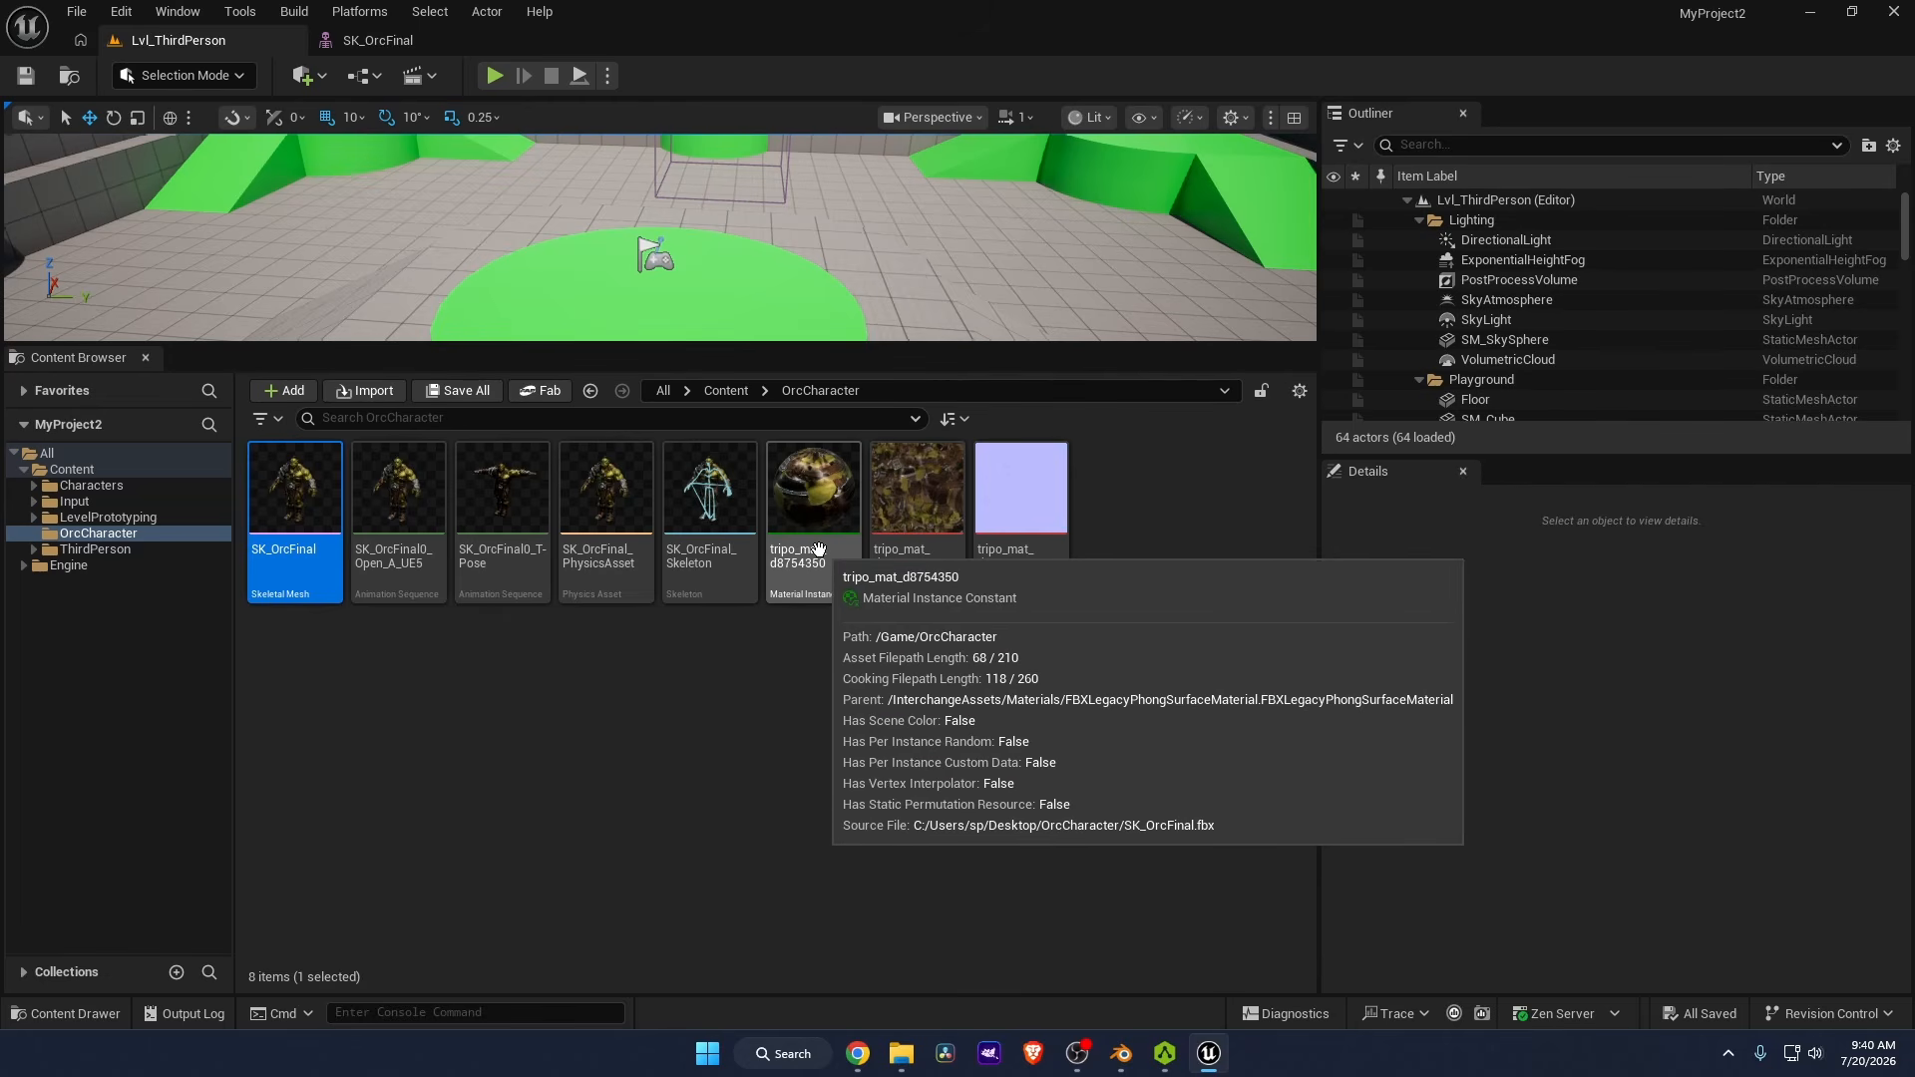
{"action": "right_click", "coordinate": [1122, 517]}
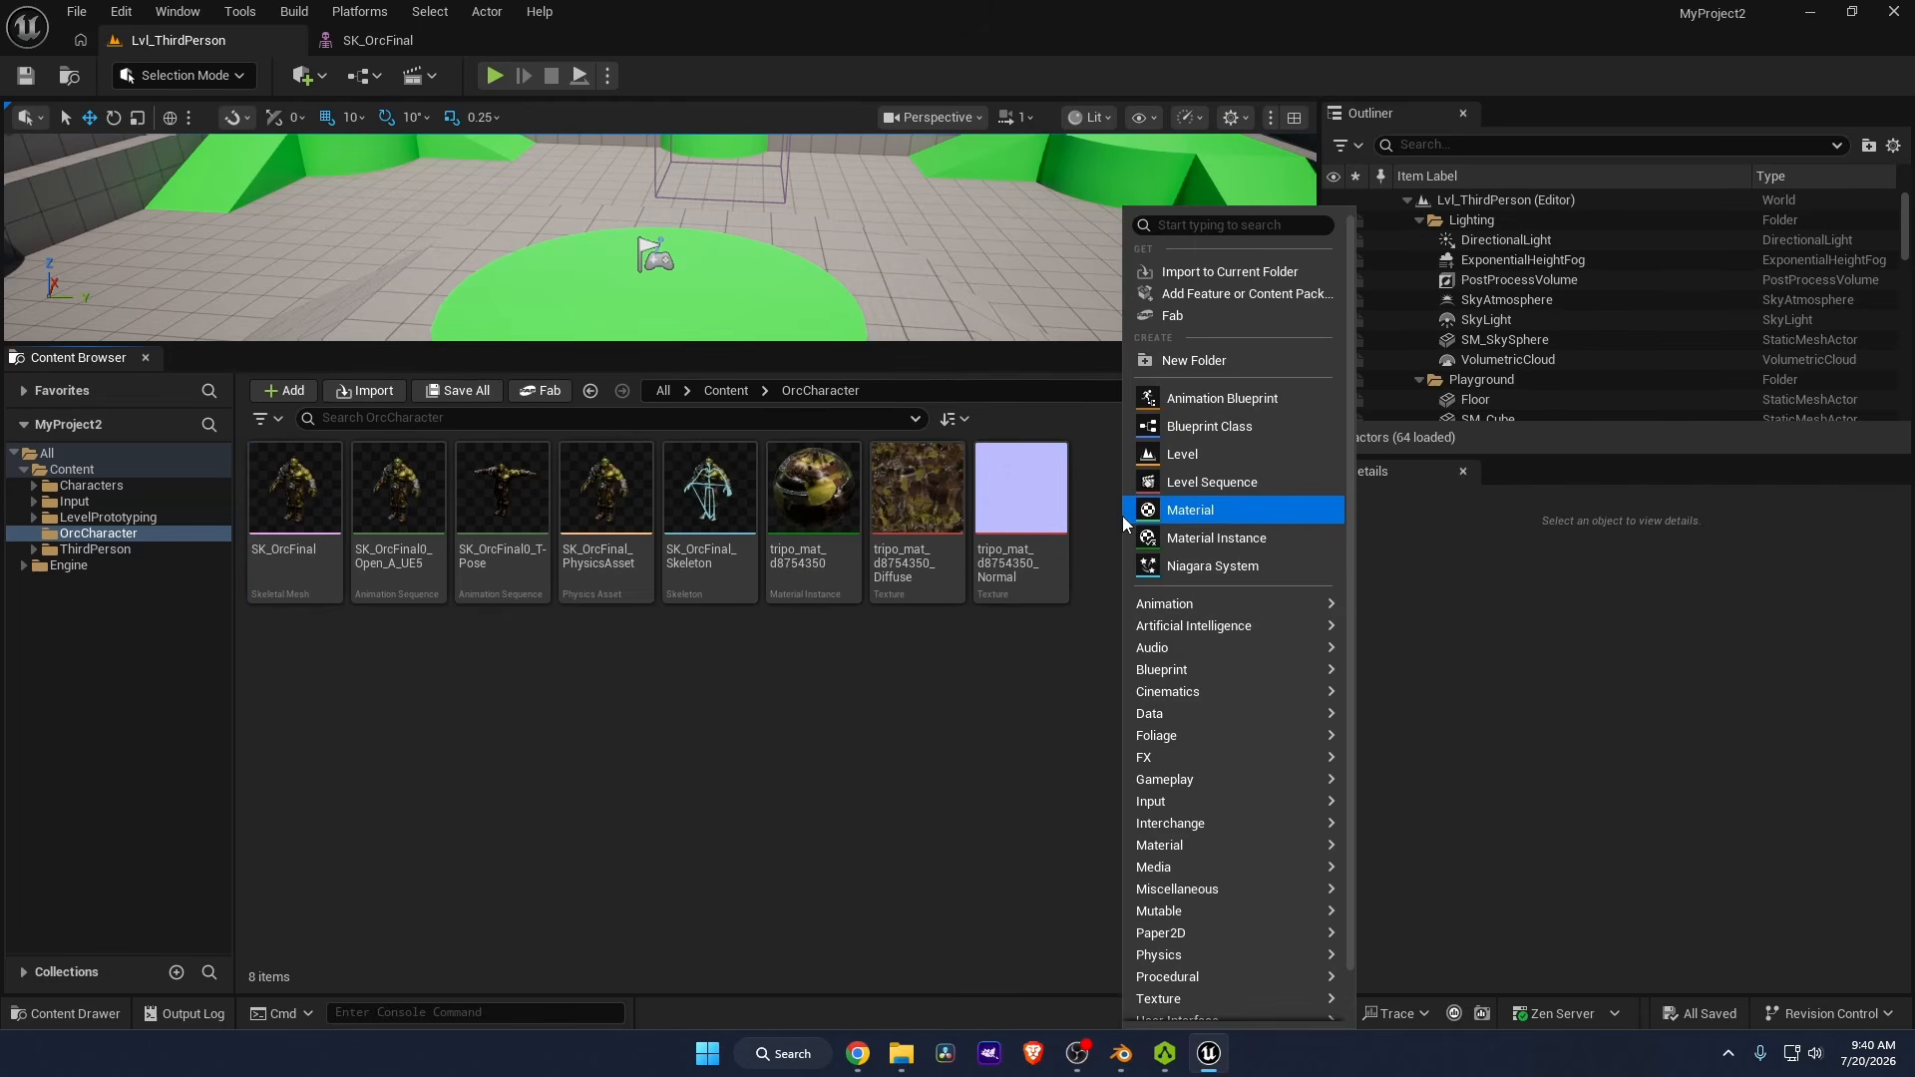
{"action": "left_click", "coordinate": [1188, 512]}
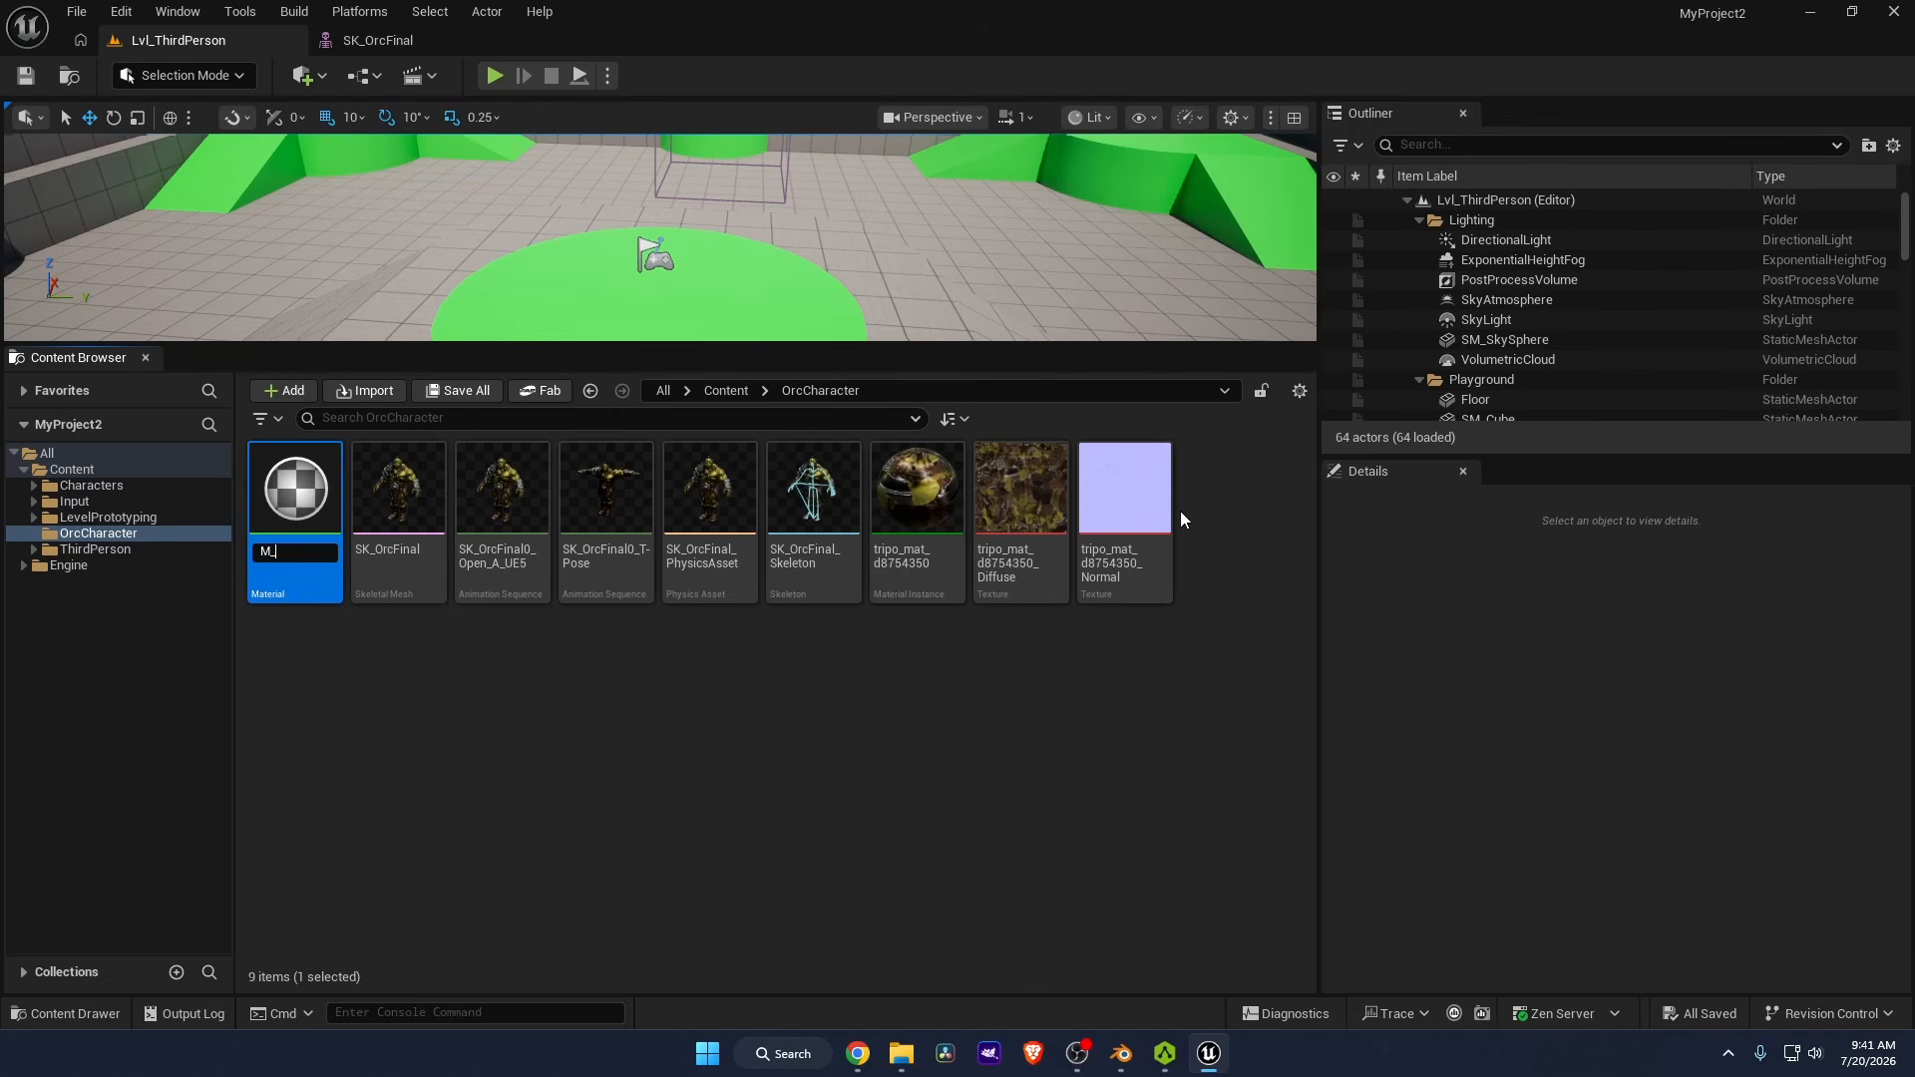
{"action": "type", "text": "M_Orc"}
{"action": "key", "text": "Return"}
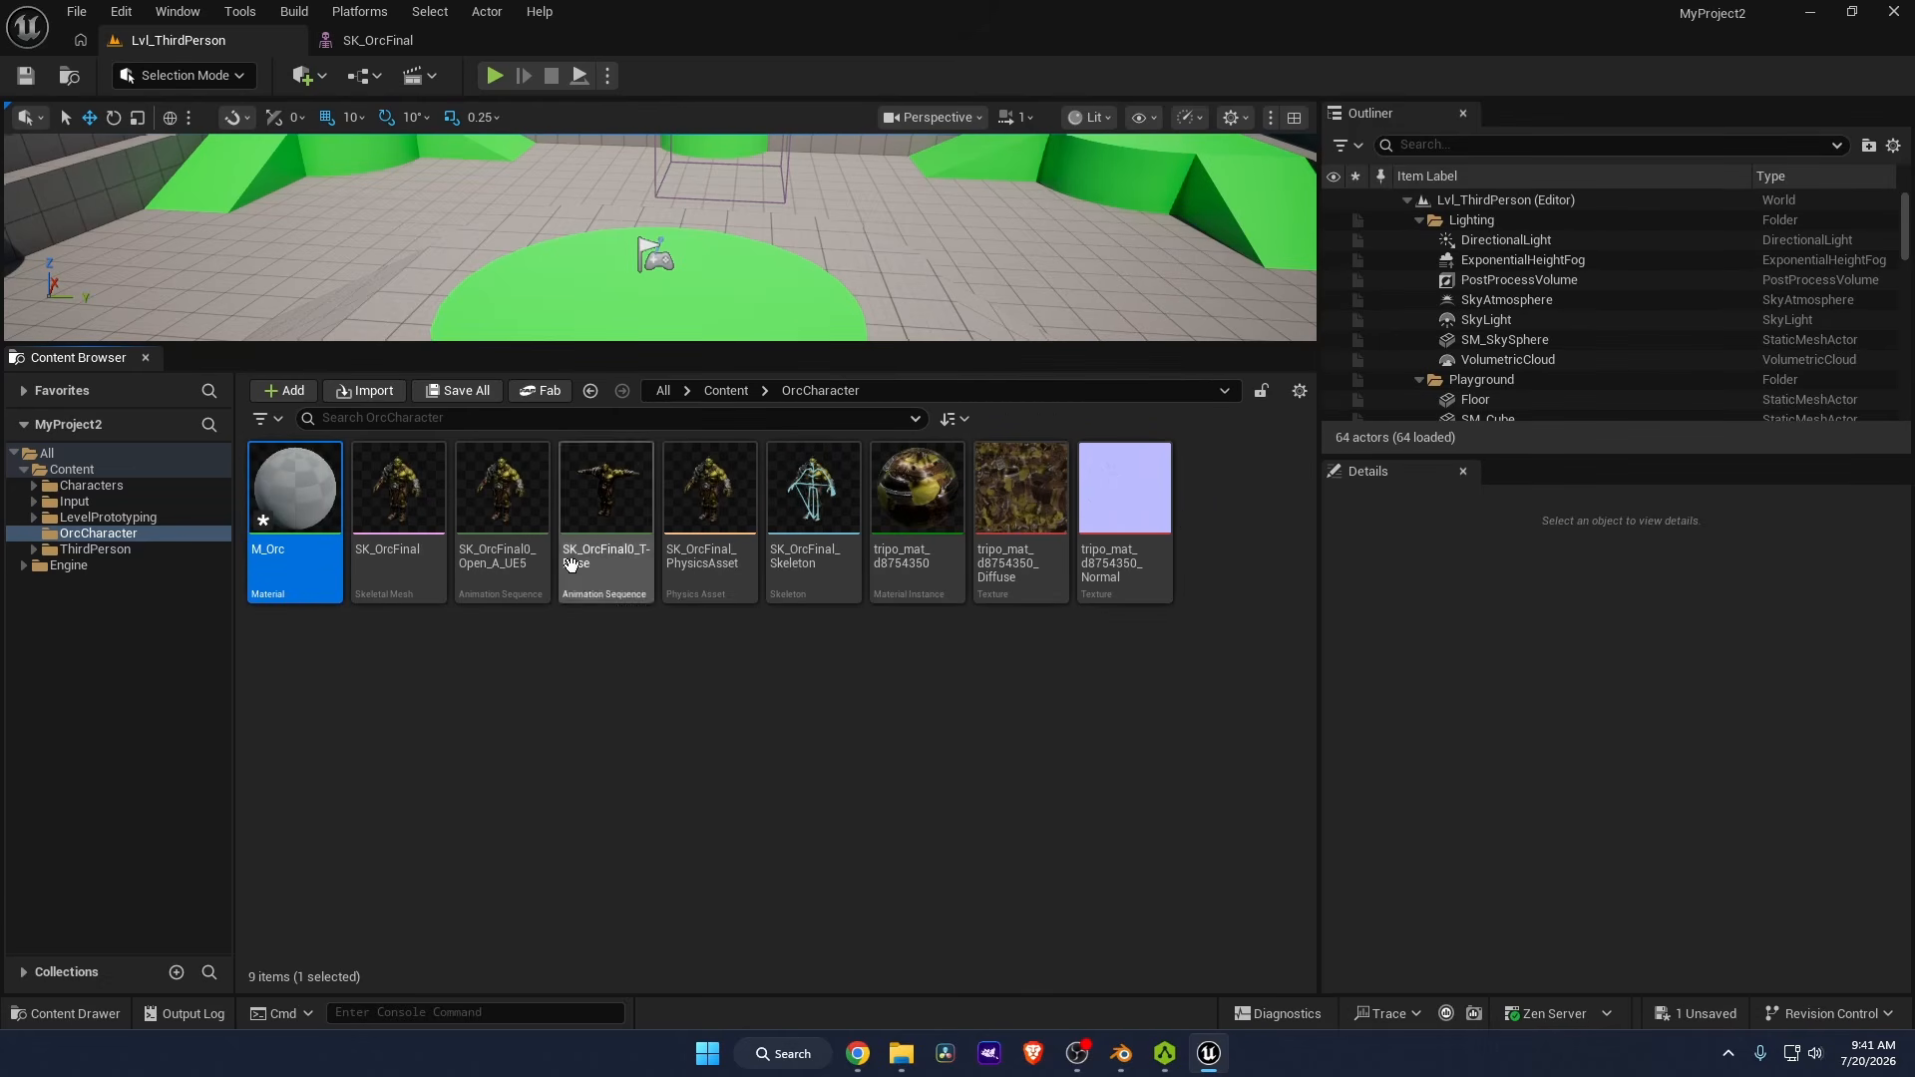
{"action": "double_click", "coordinate": [287, 511]}
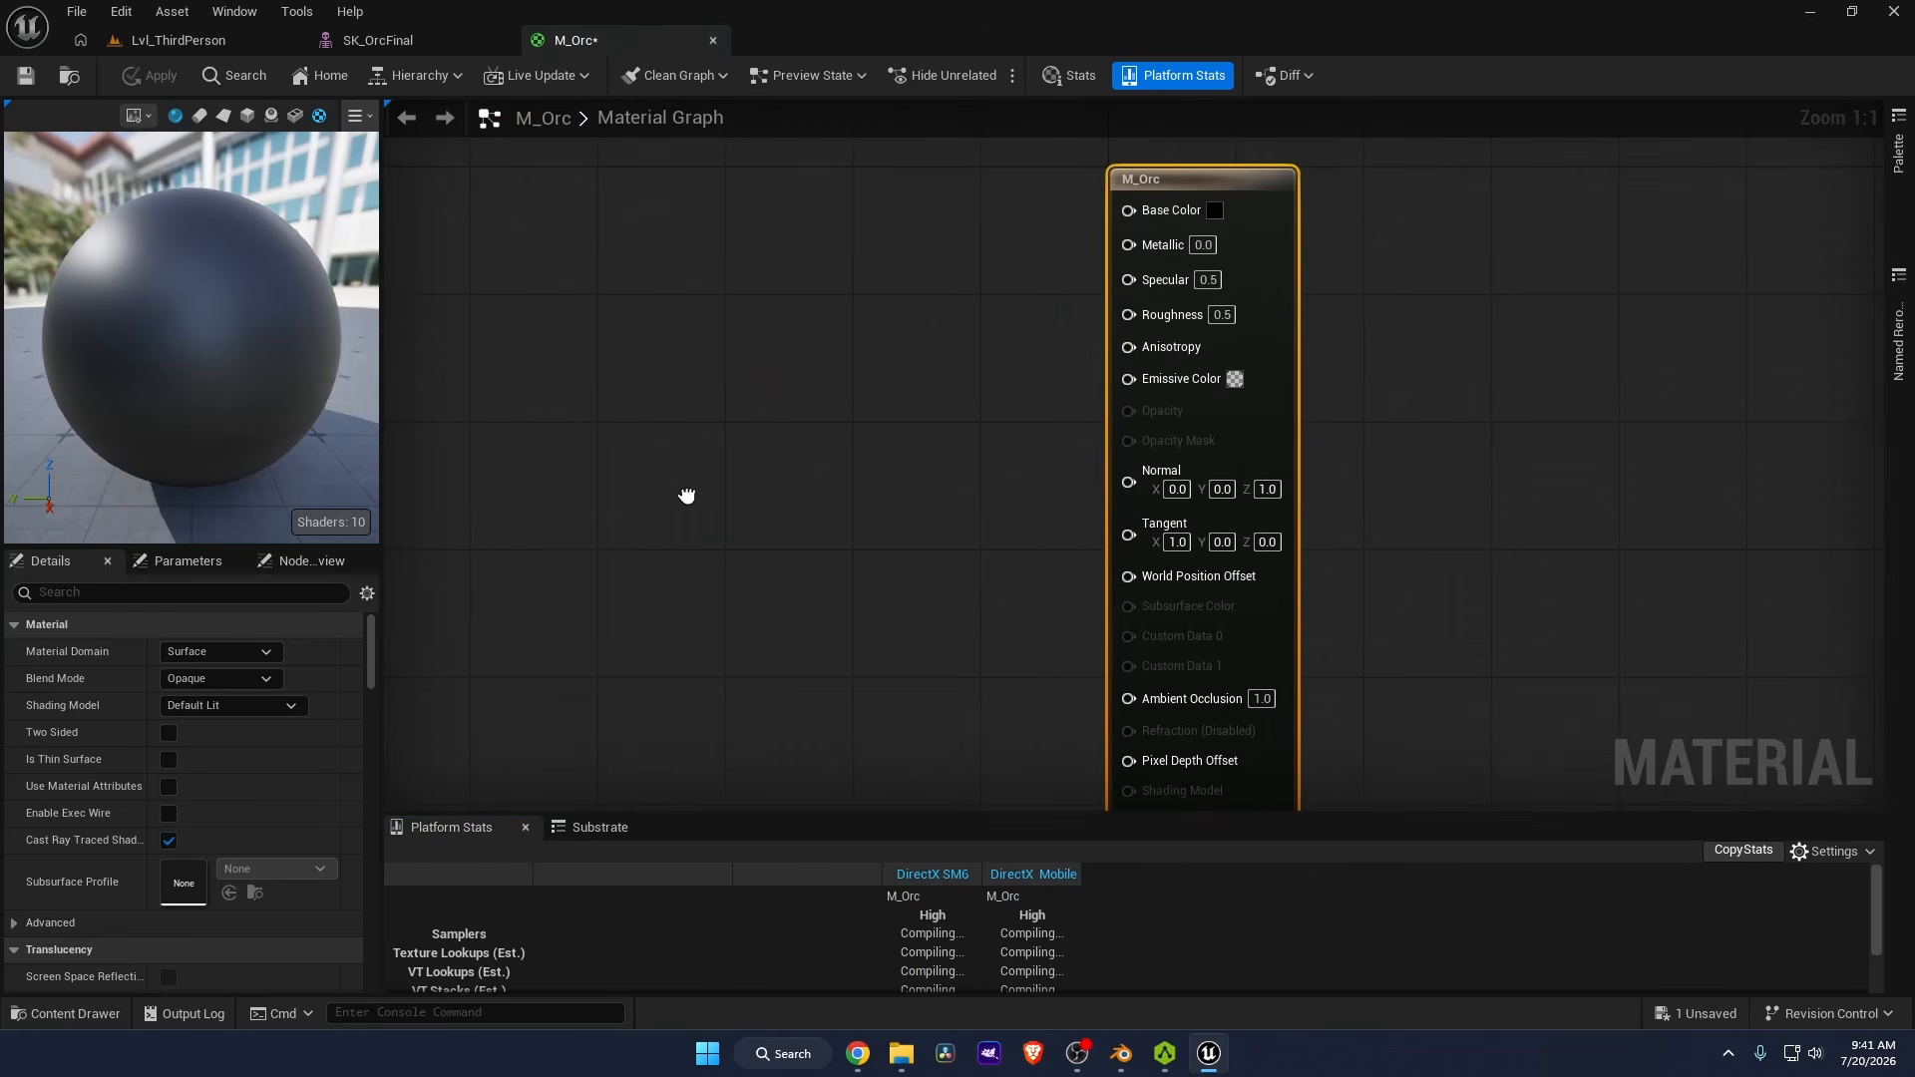
Shrink the level editor to a floating window and open the .fbm texture folder inside the desktop's orc+warrior+3d+model folder.
{"action": "left_click", "coordinate": [177, 40]}
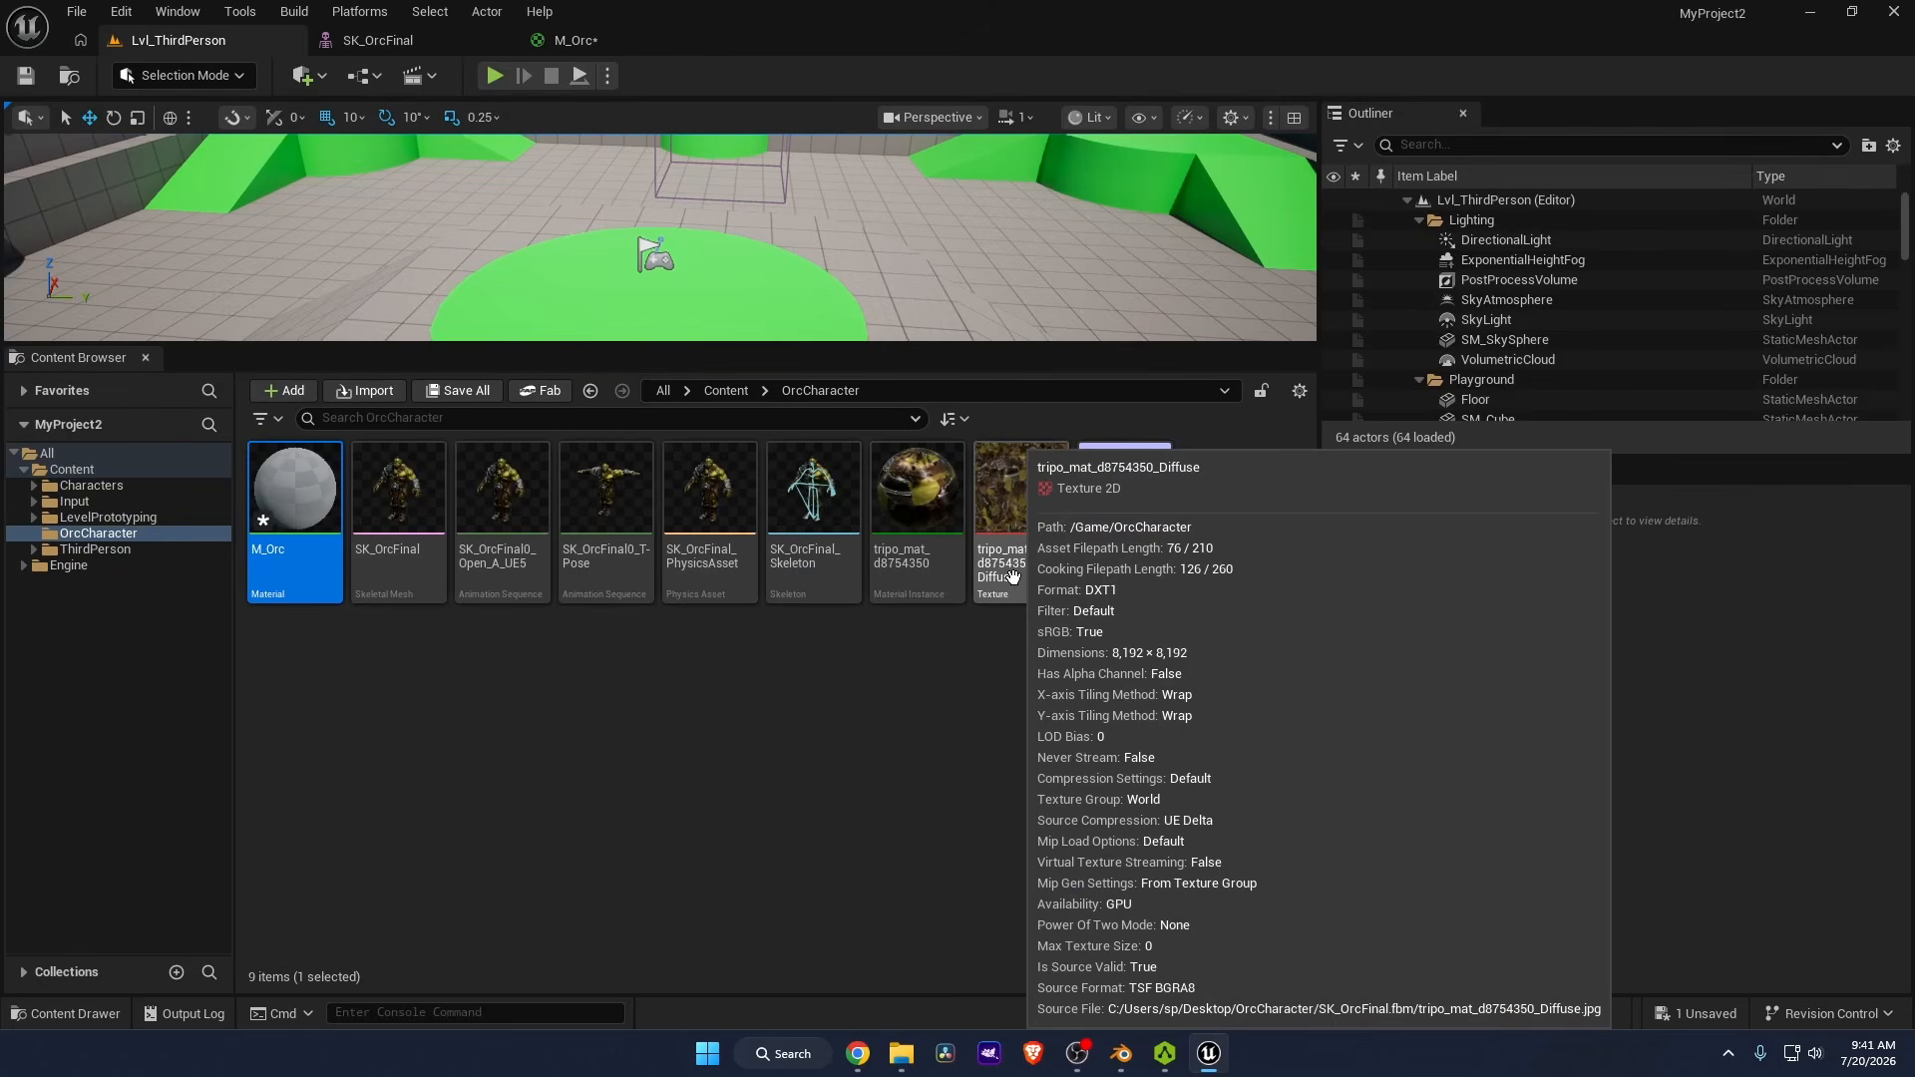
{"action": "left_click_drag", "start_coordinate": [1012, 8], "coordinate": [1110, 120]}
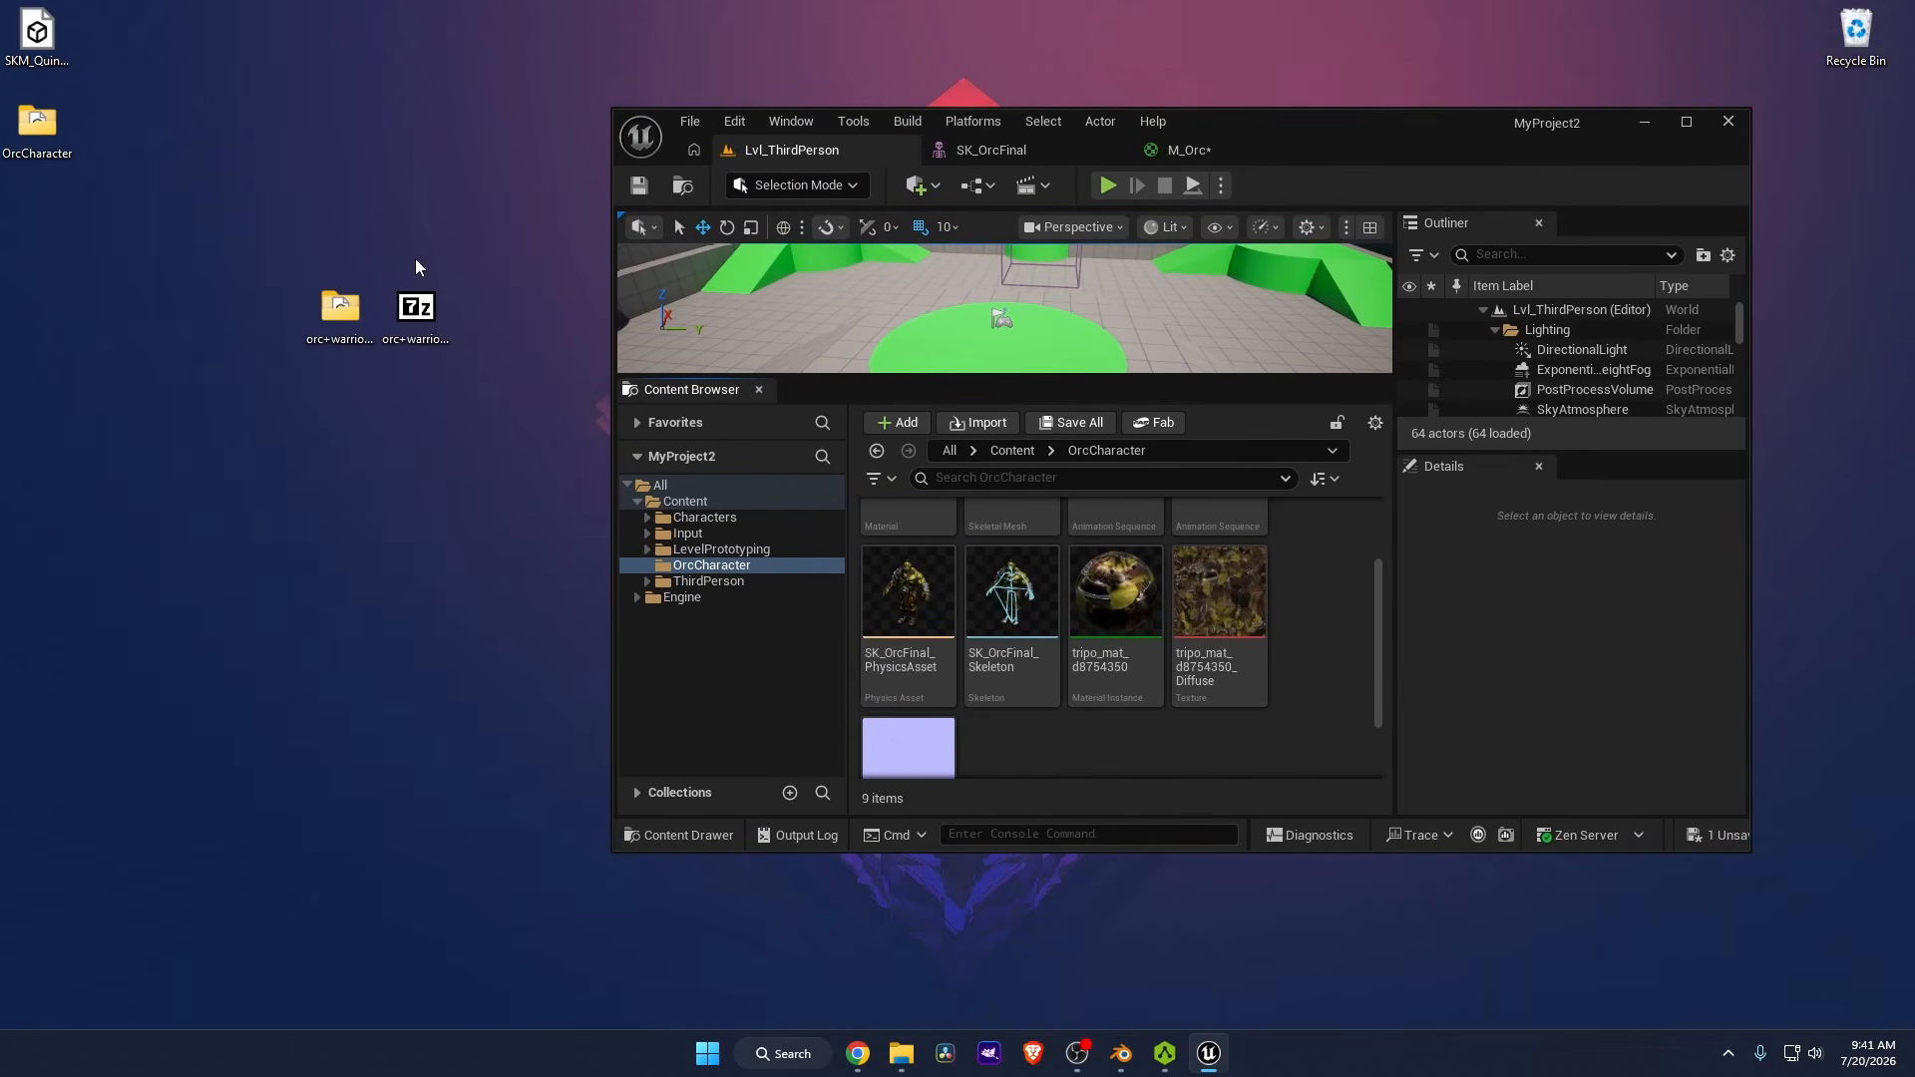
{"action": "double_click", "coordinate": [344, 311]}
{"action": "left_click_drag", "start_coordinate": [668, 197], "coordinate": [489, 185]}
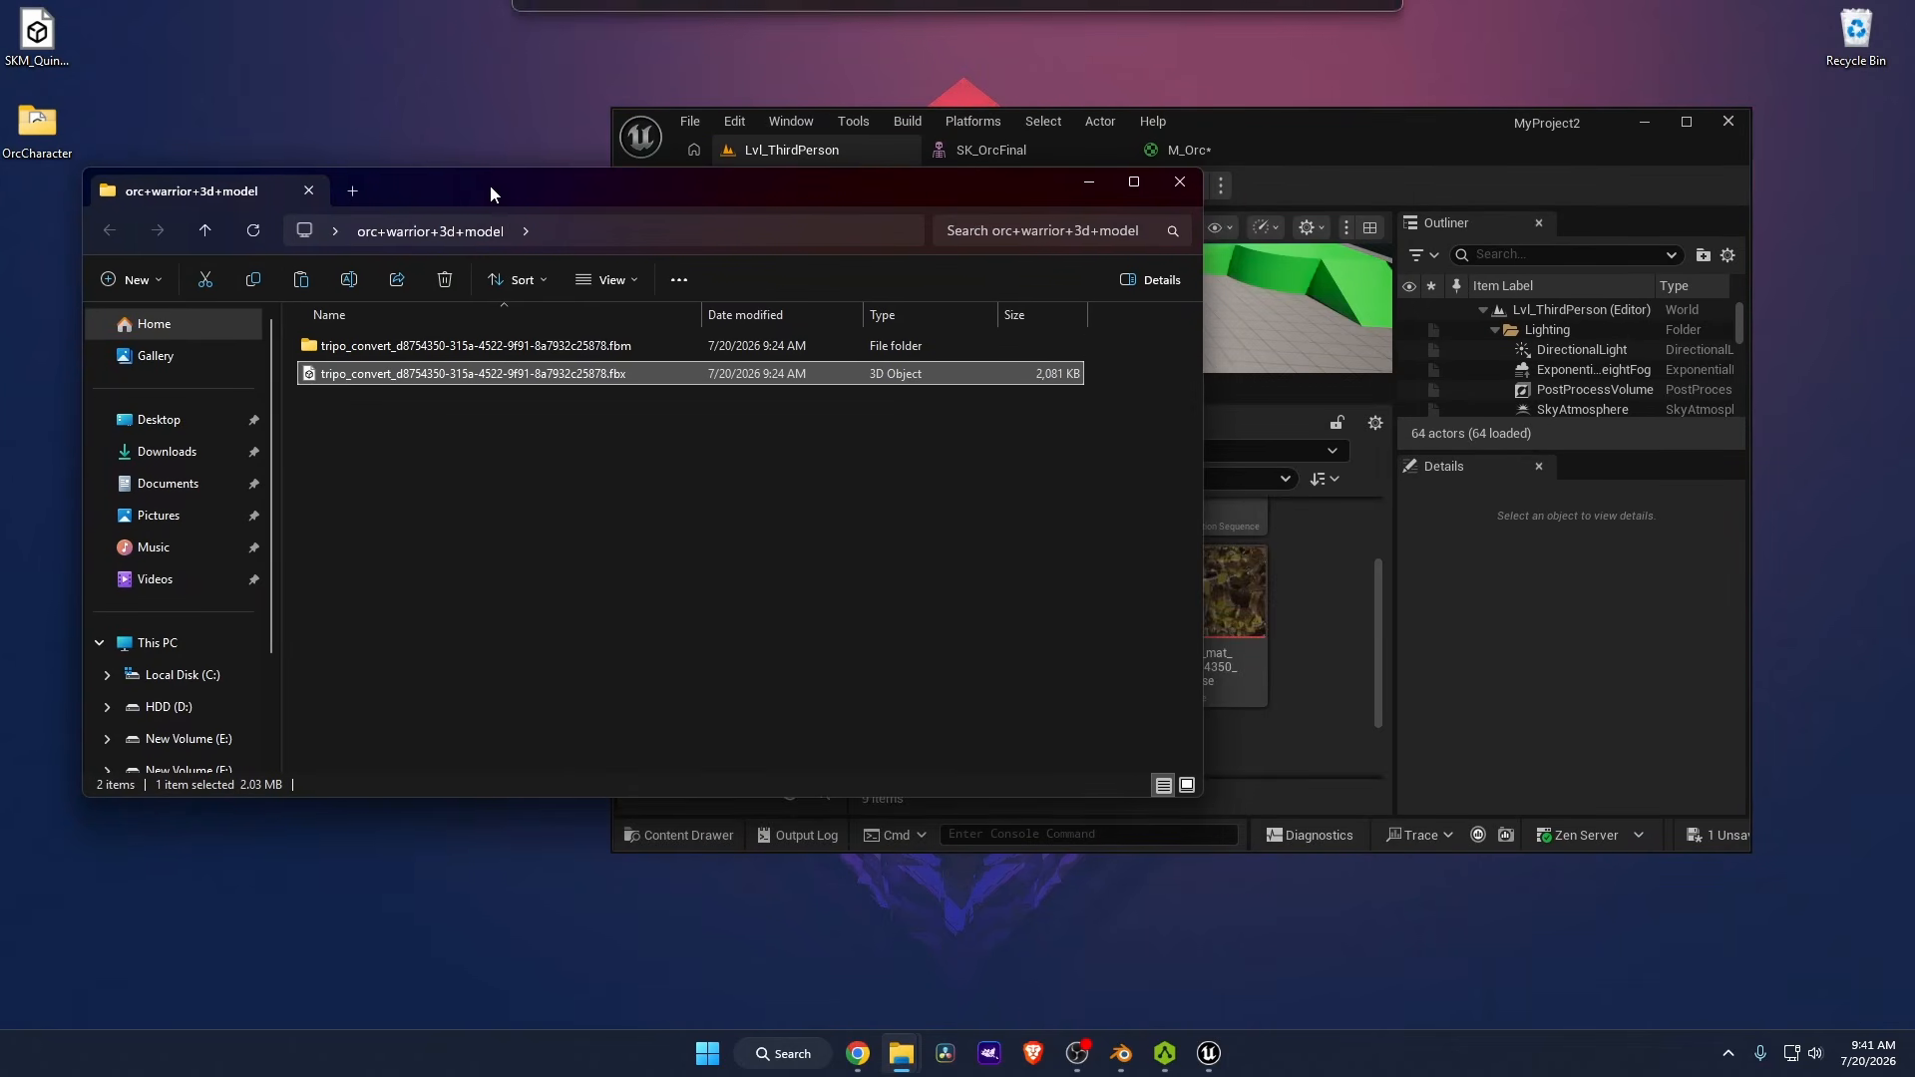
{"action": "left_click", "coordinate": [462, 344]}
{"action": "double_click", "coordinate": [463, 344]}
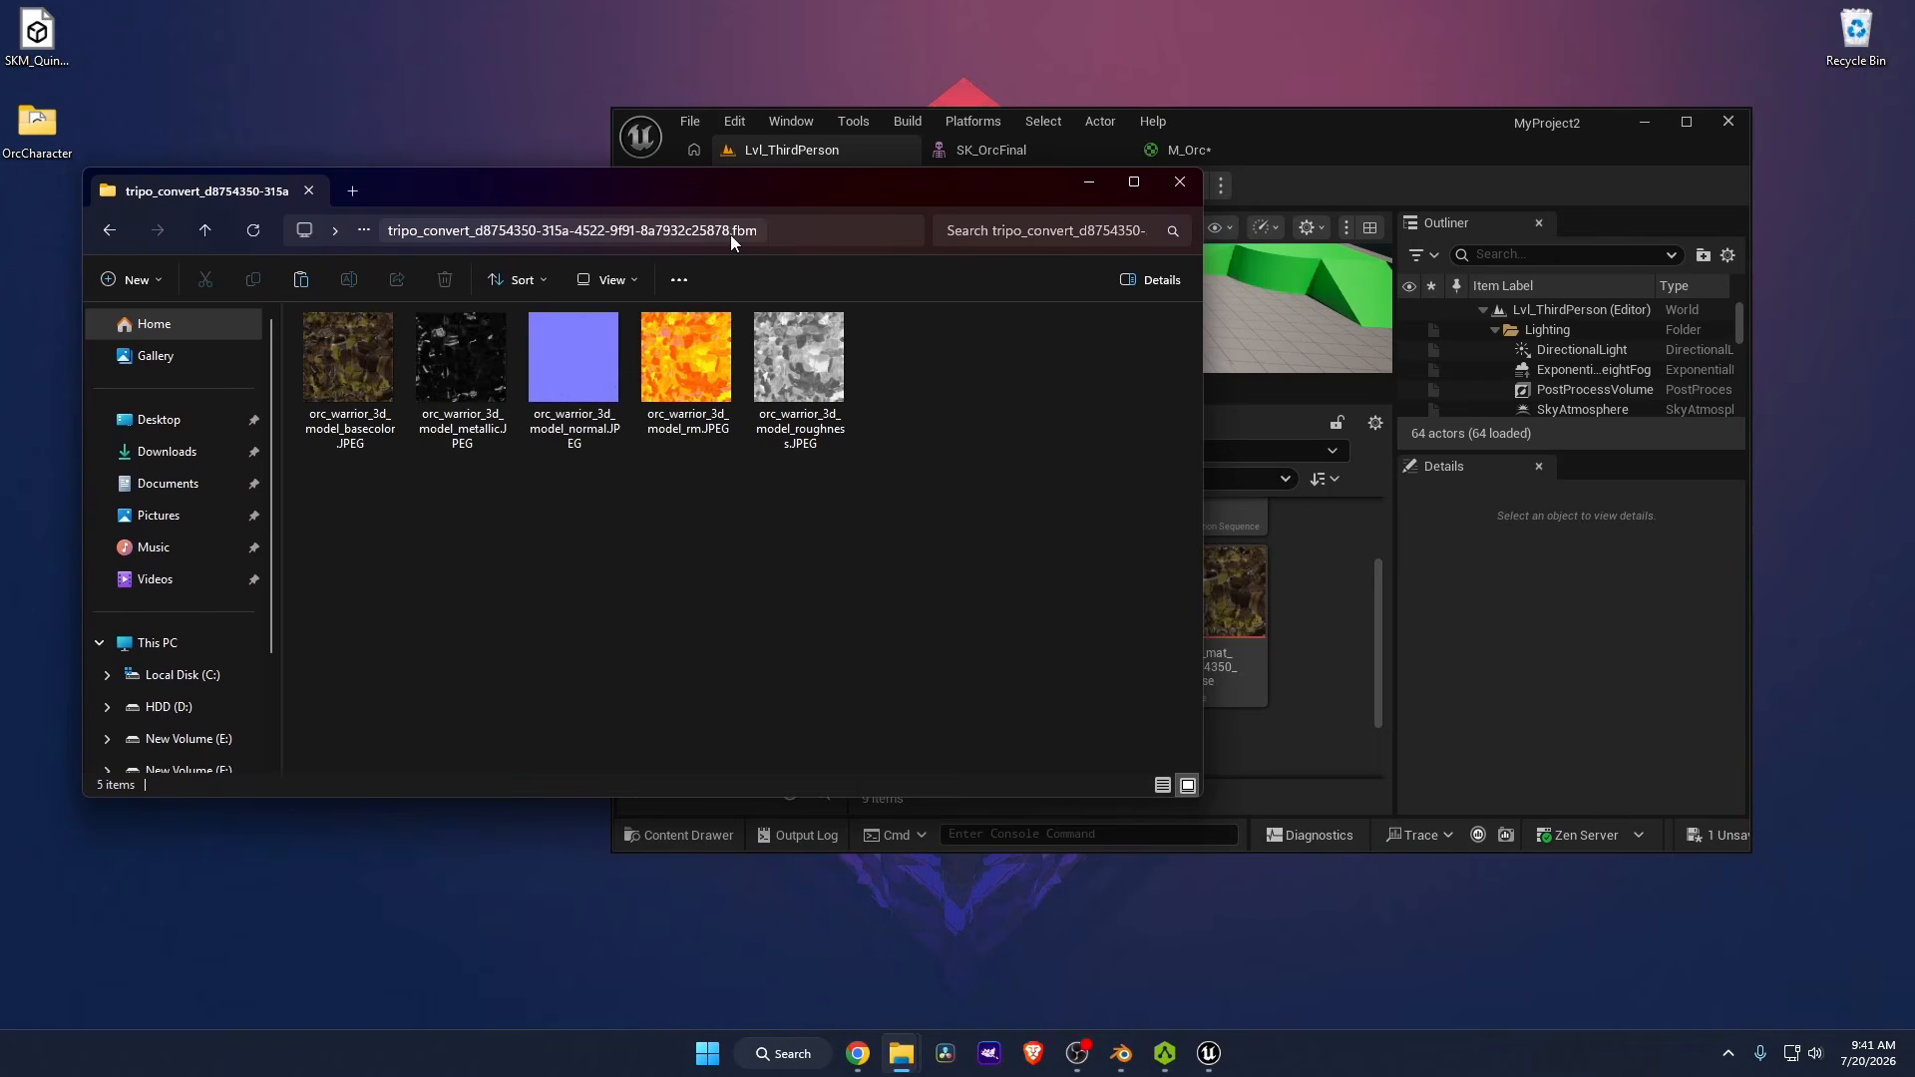
Import the five orc_warrior_3d_model textures (basecolor, metallic, normal, rm, roughness) into the project's OrcCharacter folder and maximize the editor again.
{"action": "left_click", "coordinate": [352, 444]}
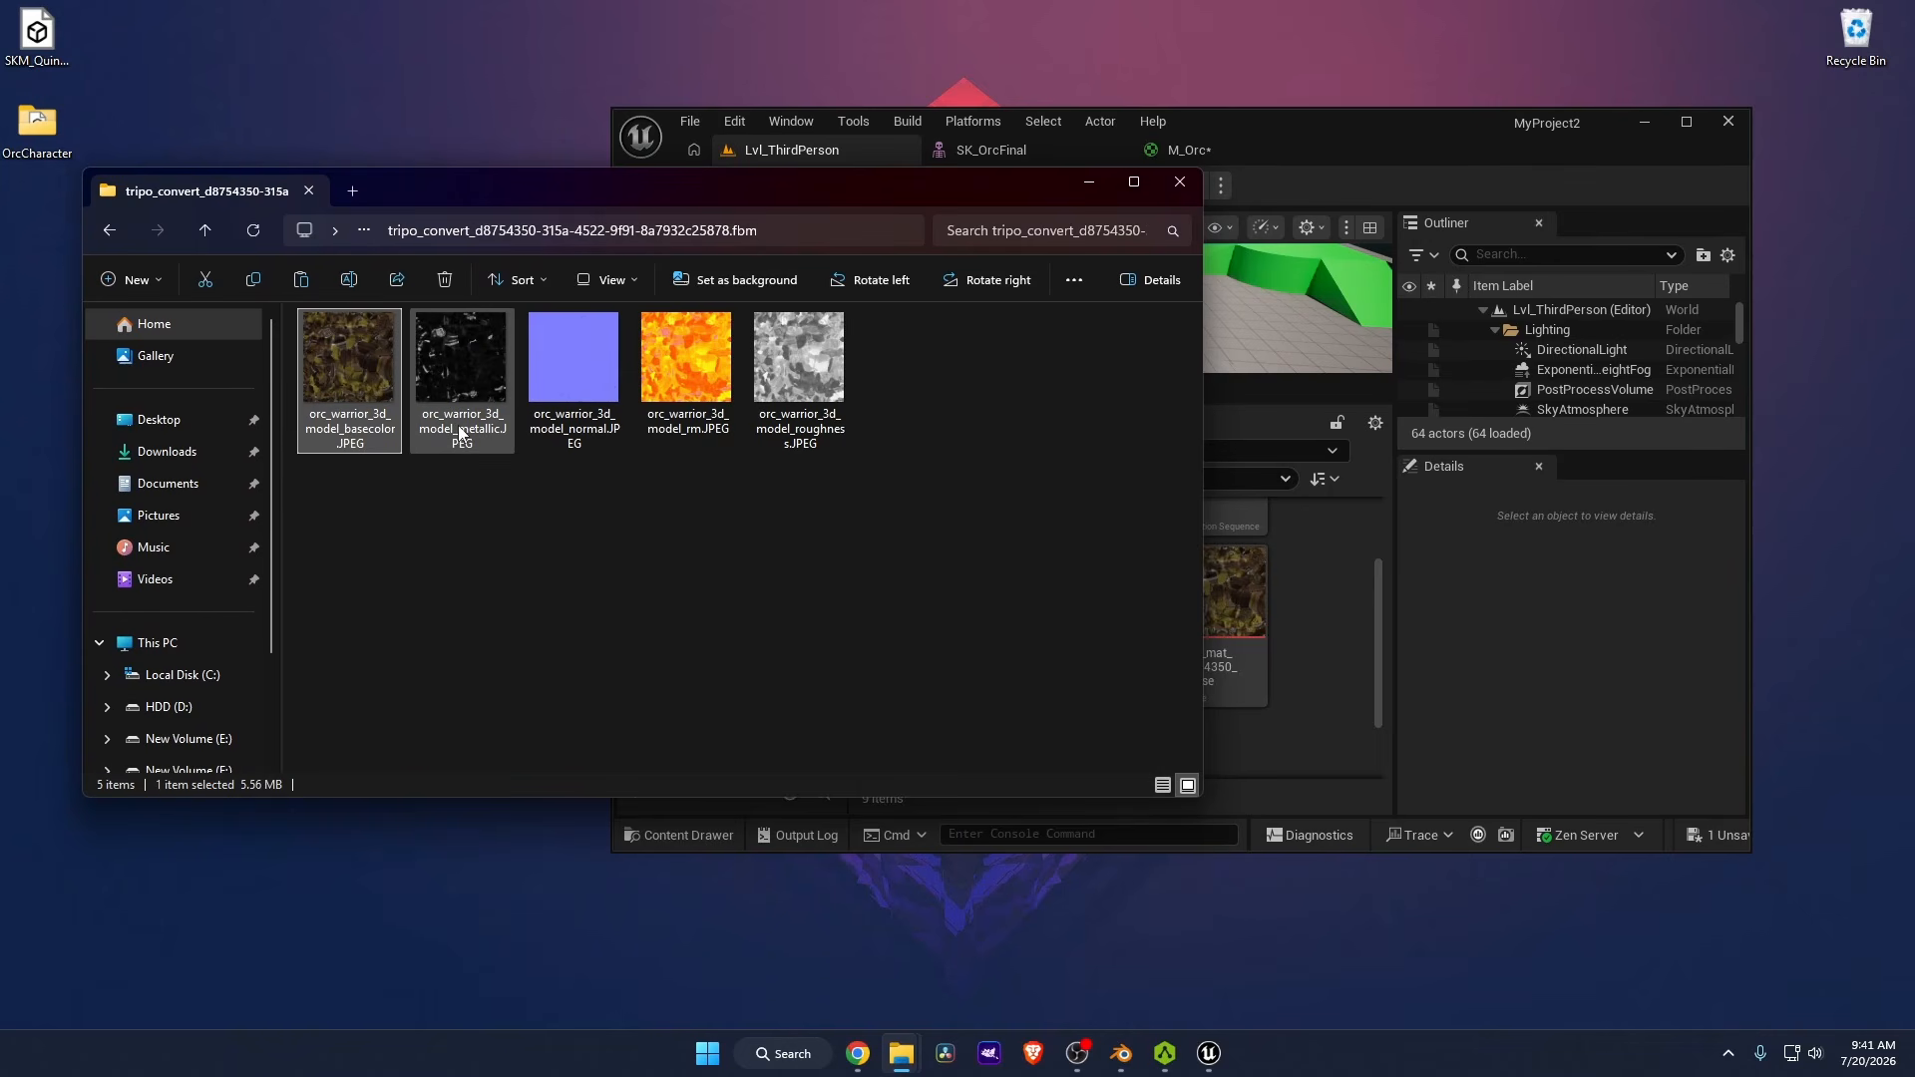
{"action": "left_click", "coordinate": [460, 426]}
{"action": "left_click", "coordinate": [568, 427]}
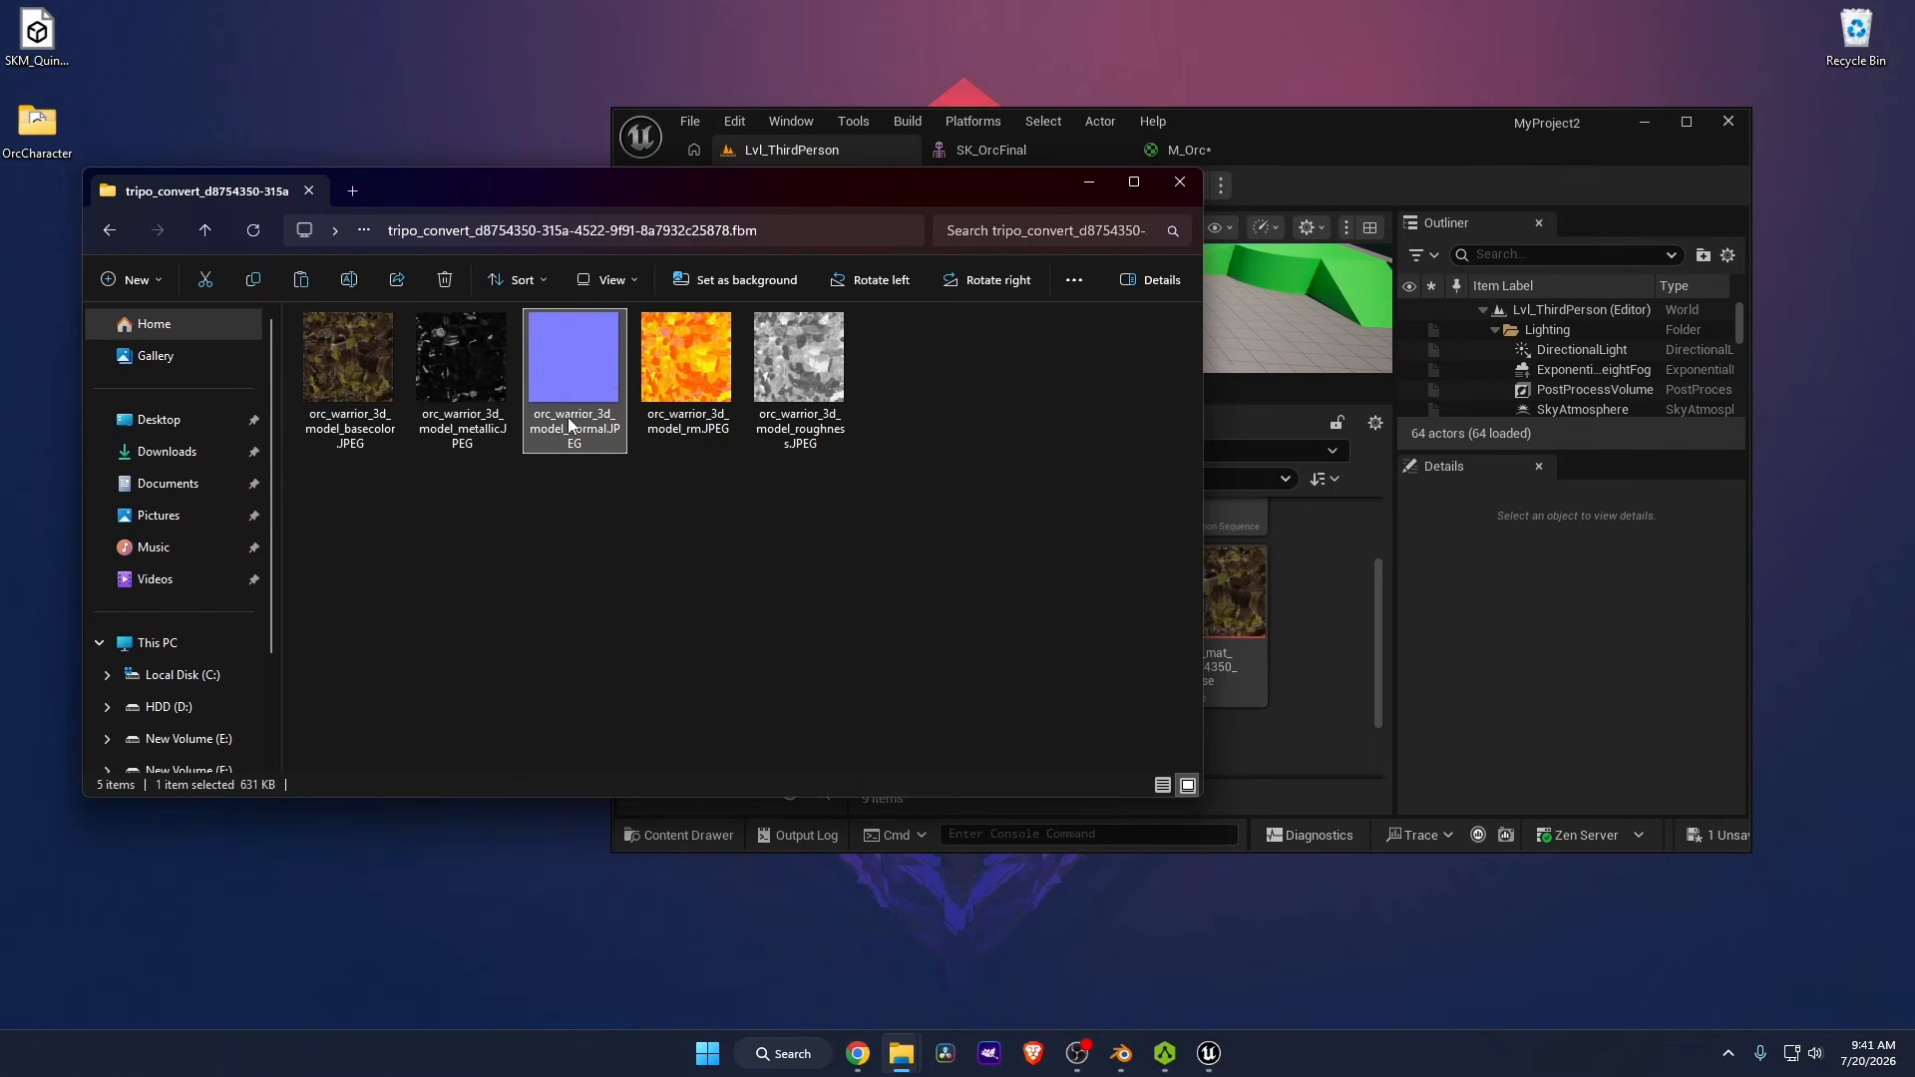
{"action": "left_click", "coordinate": [694, 429]}
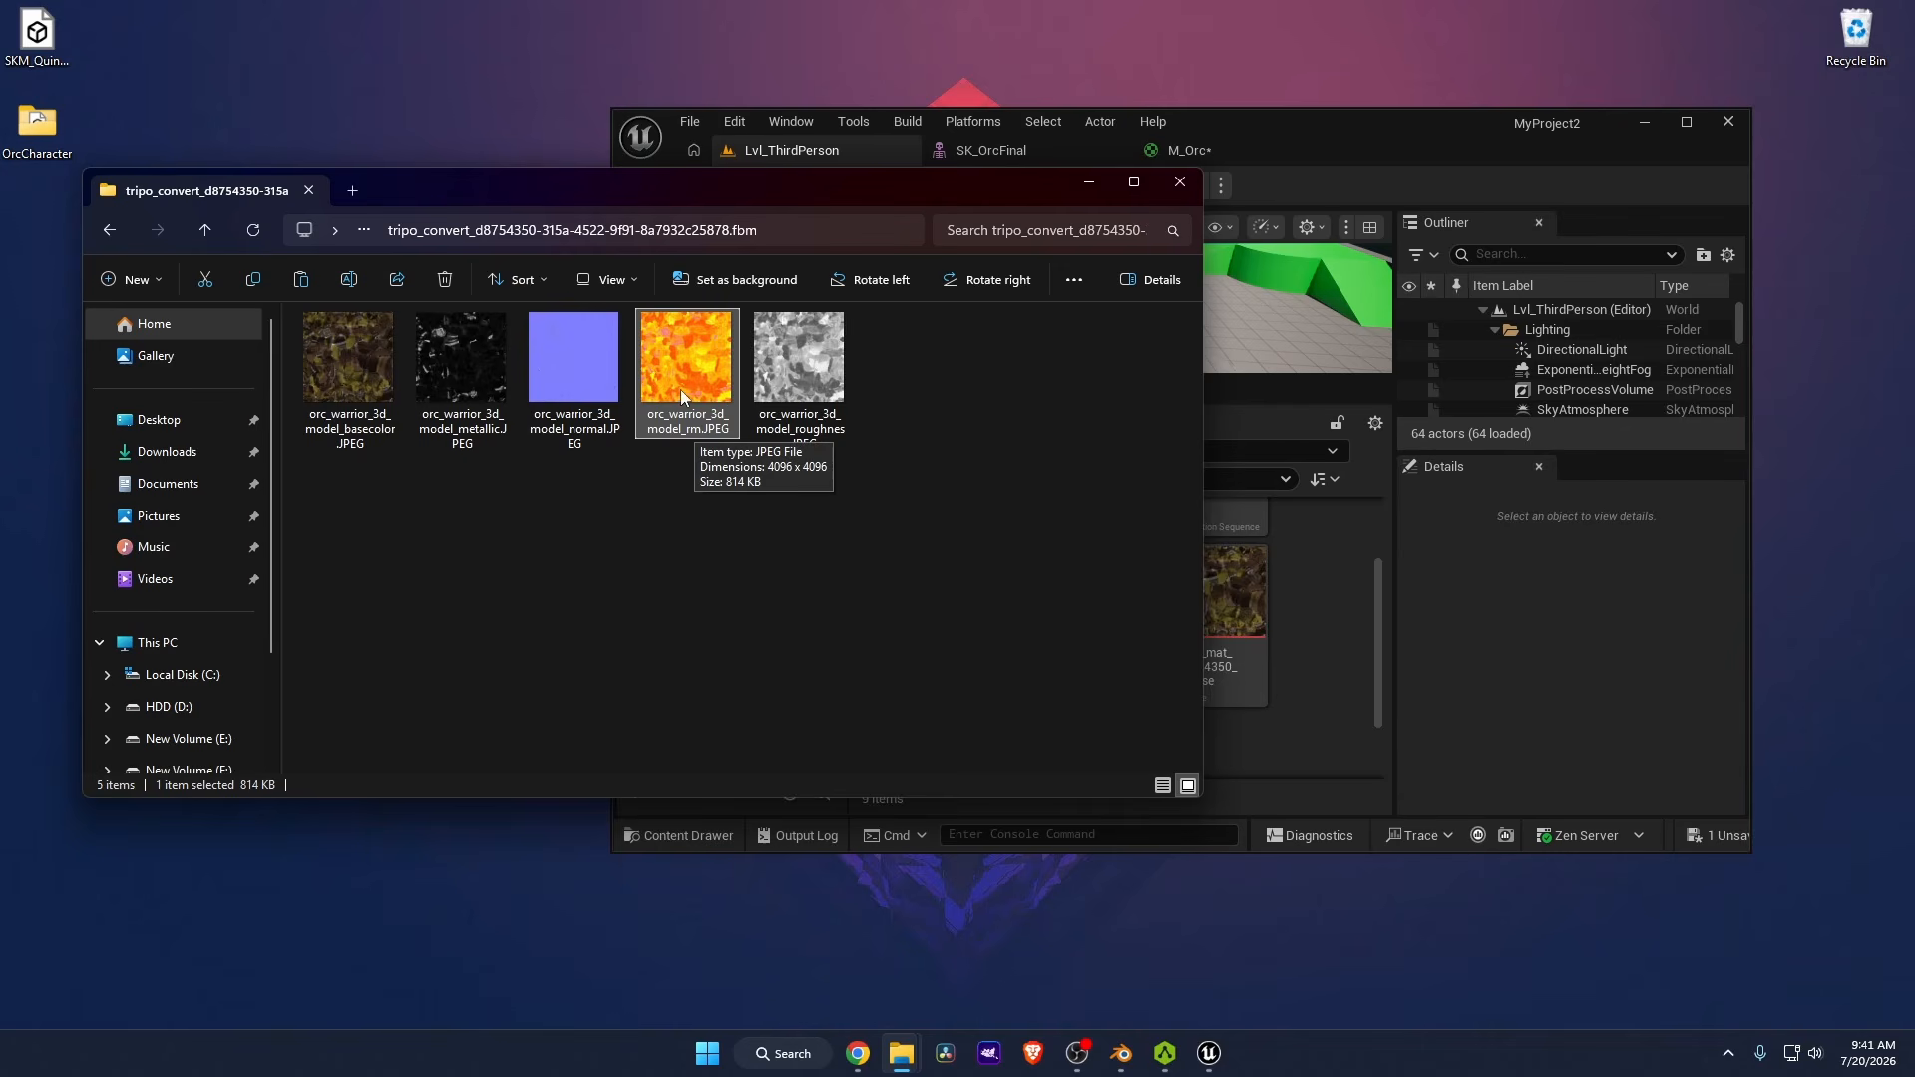
{"action": "left_click", "coordinate": [816, 391]}
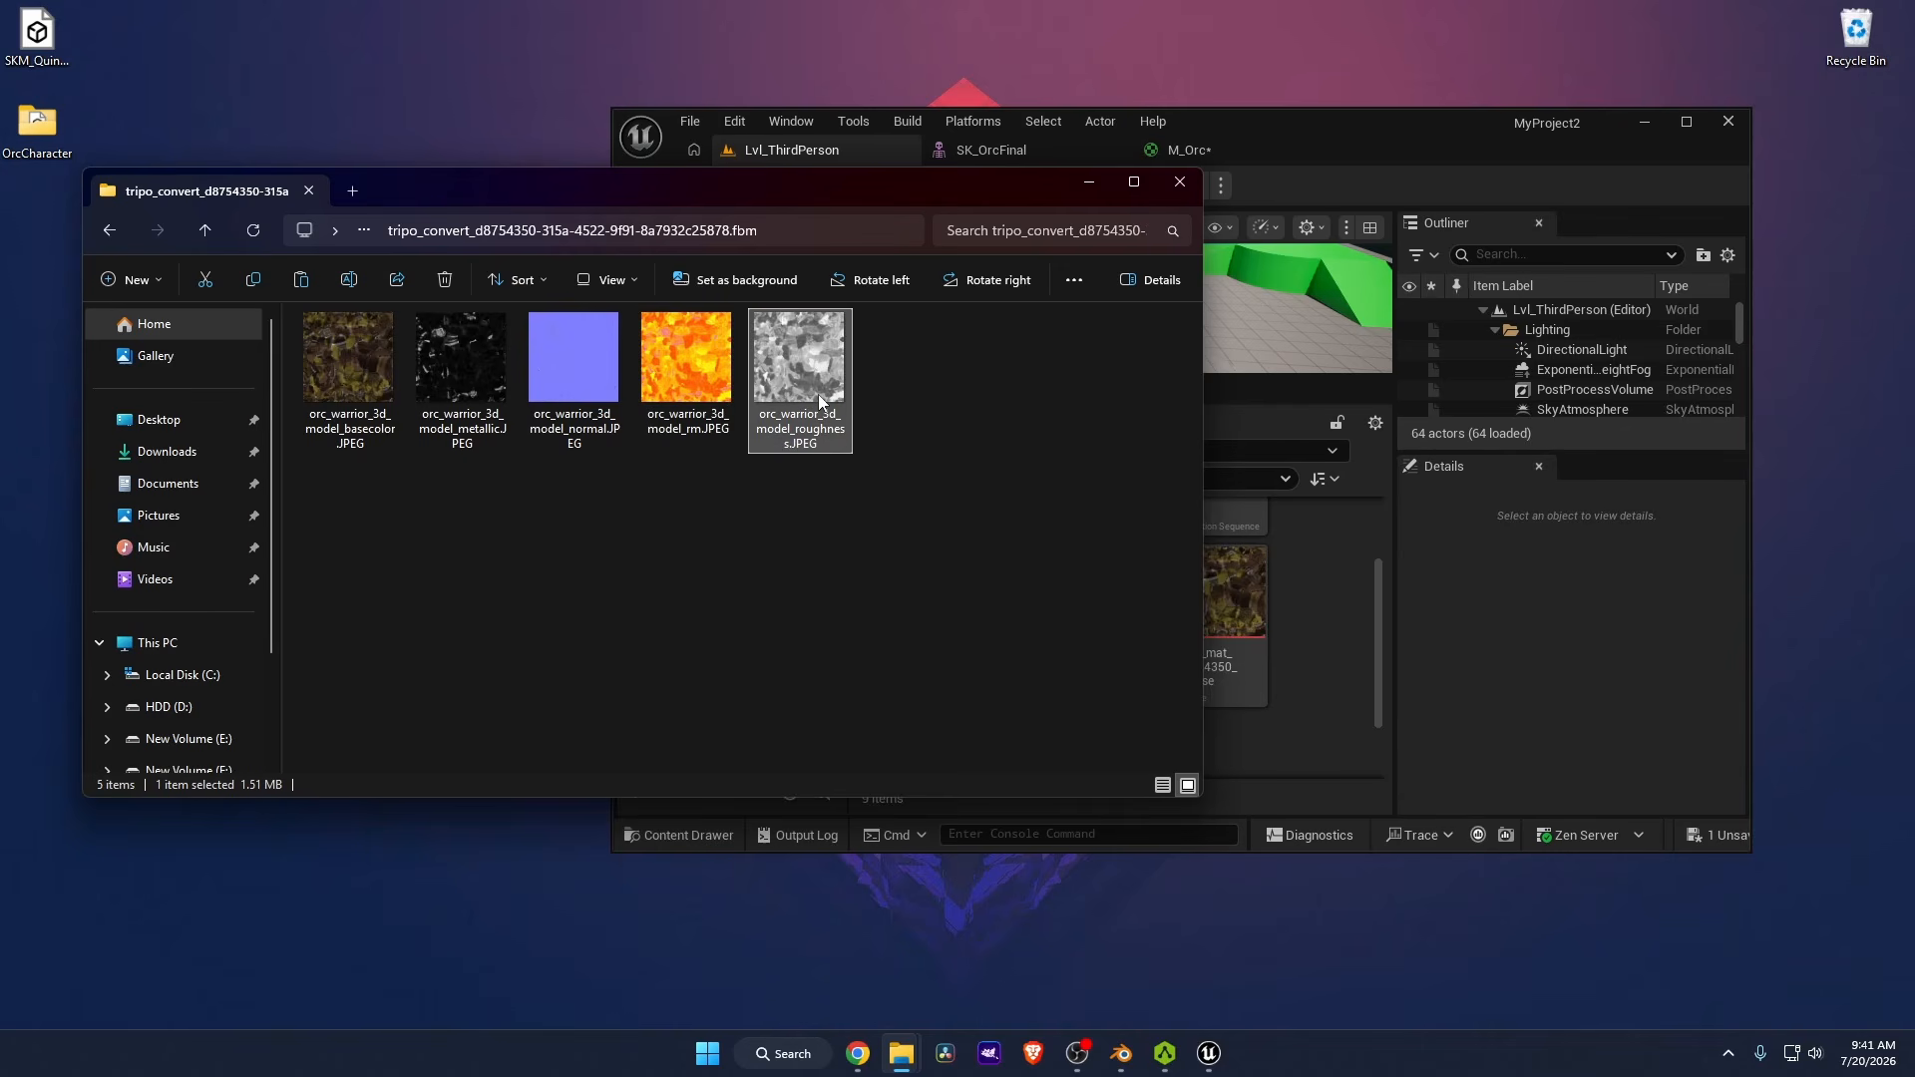
{"action": "left_click_drag", "start_coordinate": [616, 522], "coordinate": [315, 367]}
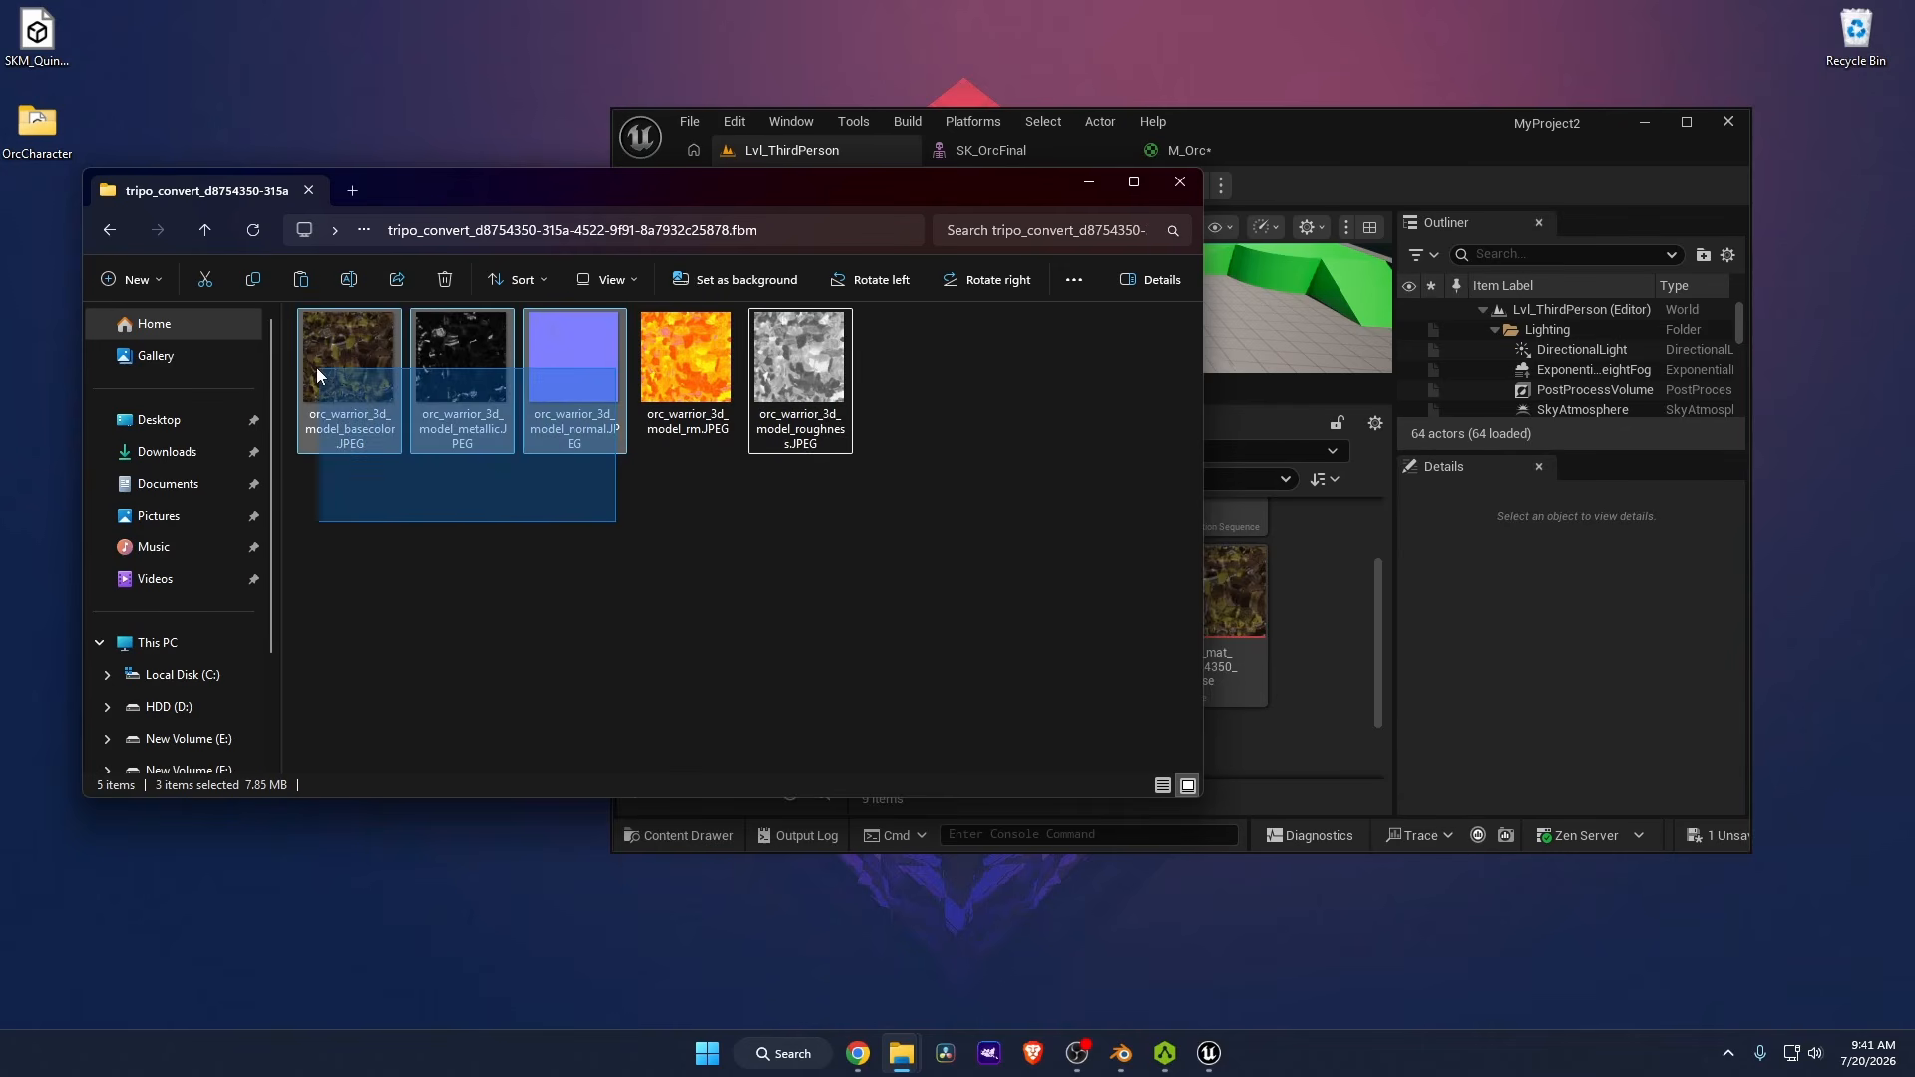
{"action": "left_click_drag", "start_coordinate": [952, 525], "coordinate": [1354, 668]}
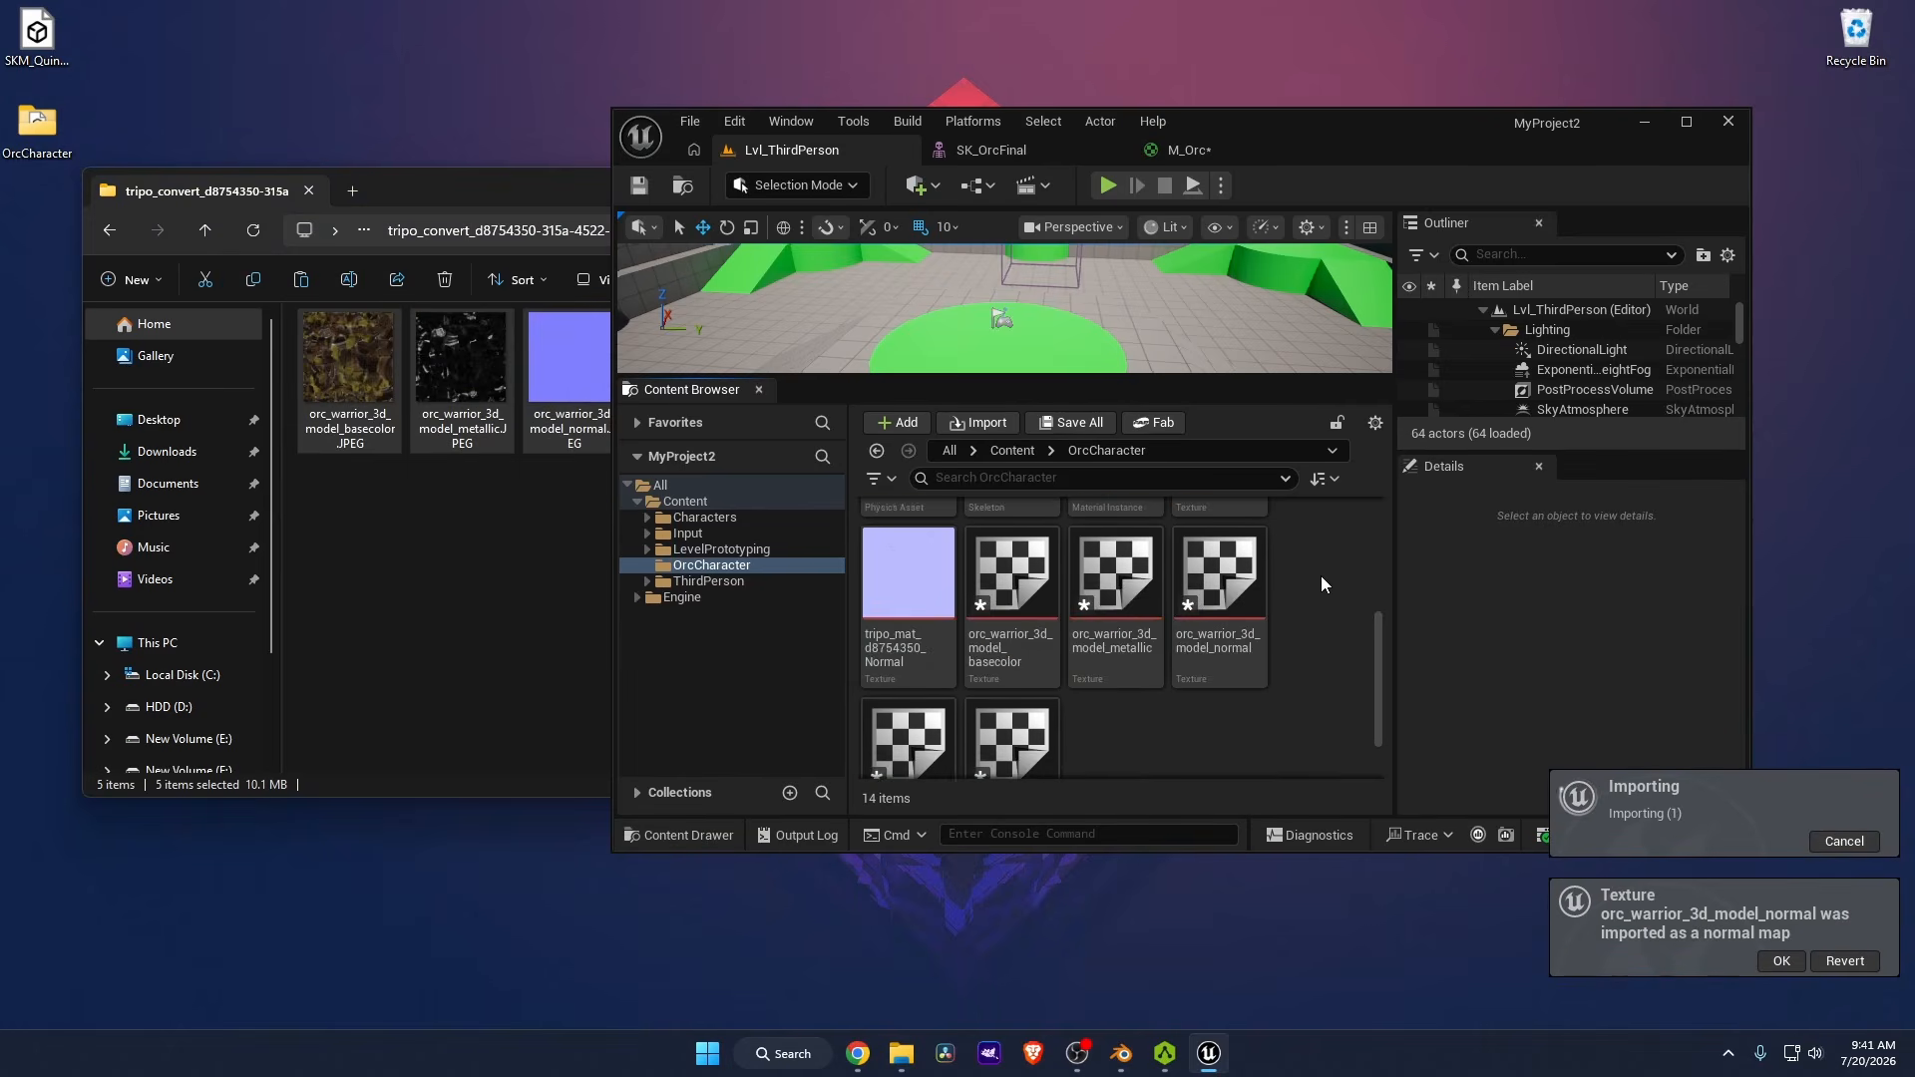
{"action": "double_click", "coordinate": [1368, 130]}
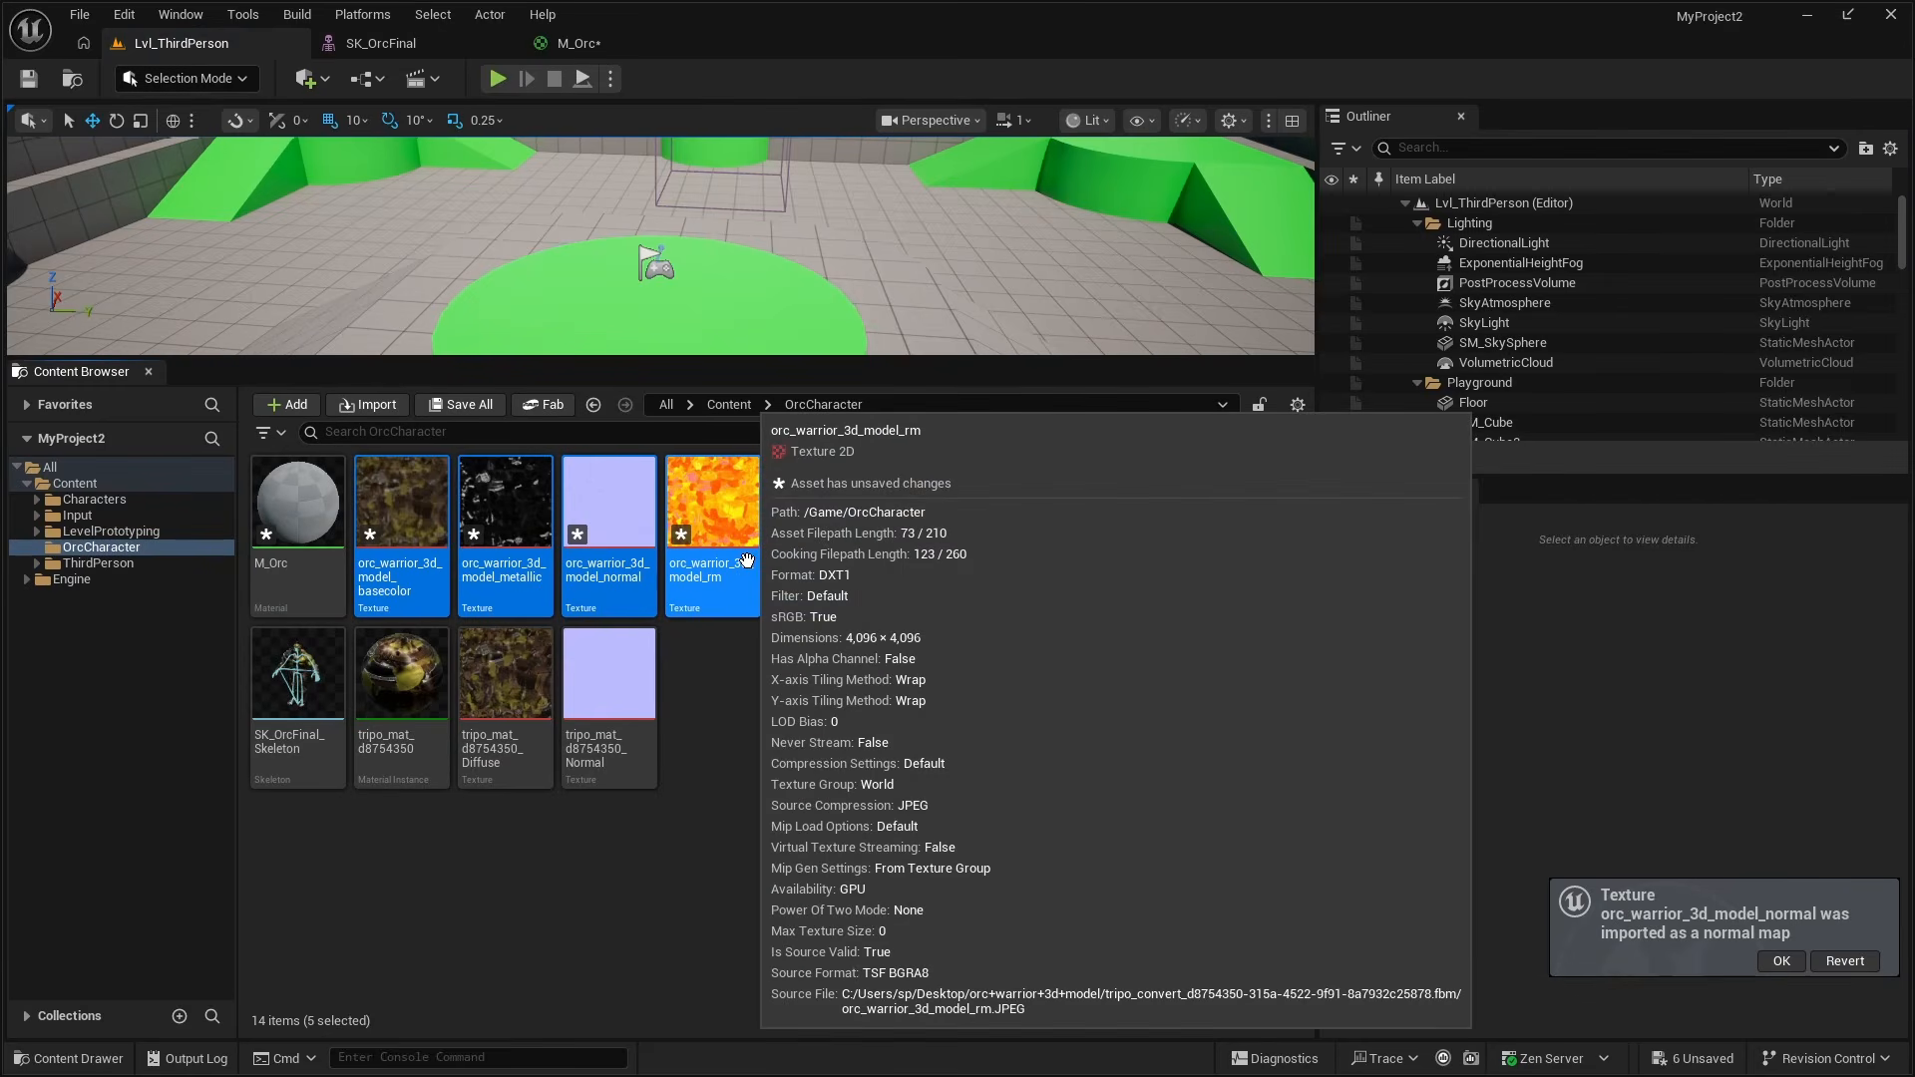
Add the five imported textures to the M_Orc graph and connect the basecolor sample's RGB output to Base Color.
{"action": "left_click_drag", "start_coordinate": [798, 514], "coordinate": [542, 323]}
{"action": "right_click_drag", "start_coordinate": [759, 254], "coordinate": [1039, 424]}
{"action": "left_click_drag", "start_coordinate": [848, 470], "coordinate": [768, 200]}
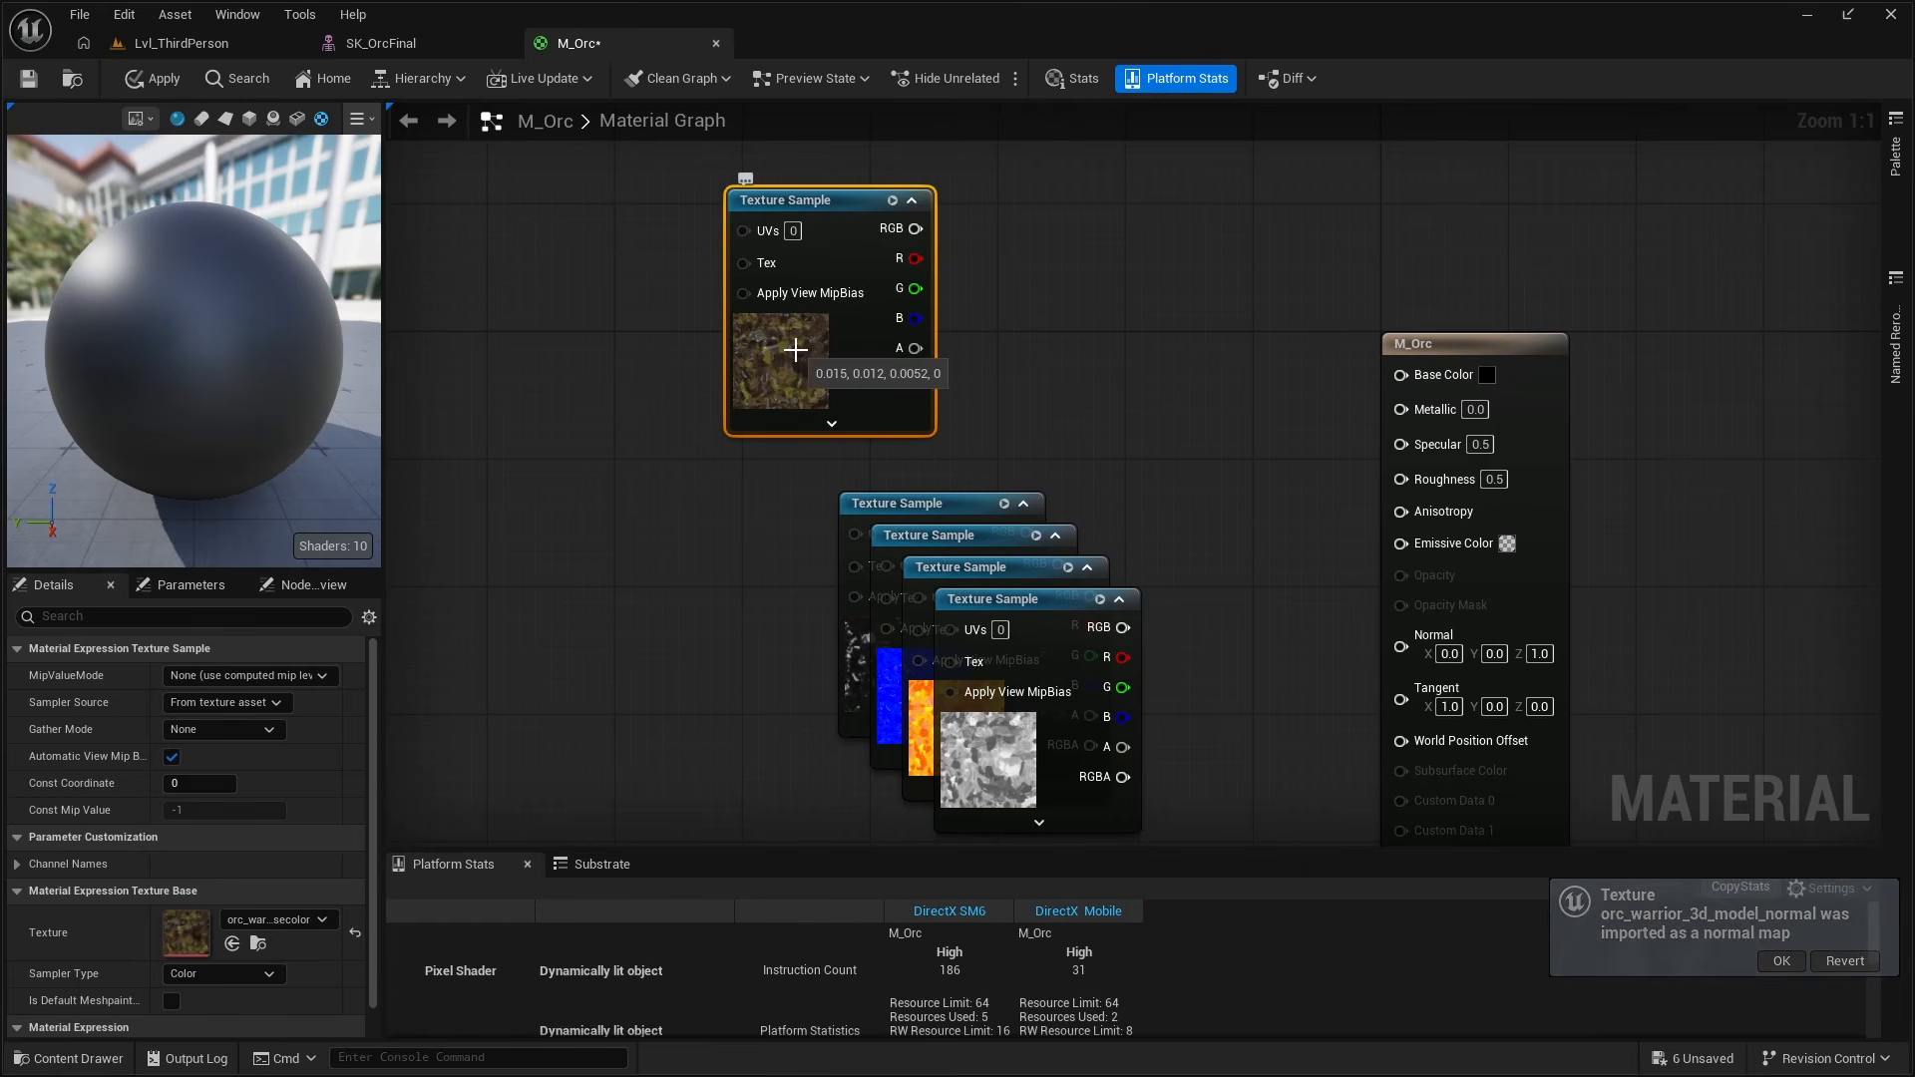
{"action": "left_click_drag", "start_coordinate": [915, 228], "coordinate": [1401, 374]}
Connect the metallic texture's RGB output to Metallic and set its node apart below the basecolor sample.
{"action": "right_click_drag", "start_coordinate": [1257, 427], "coordinate": [1328, 260]}
{"action": "left_click_drag", "start_coordinate": [1020, 348], "coordinate": [1472, 238]}
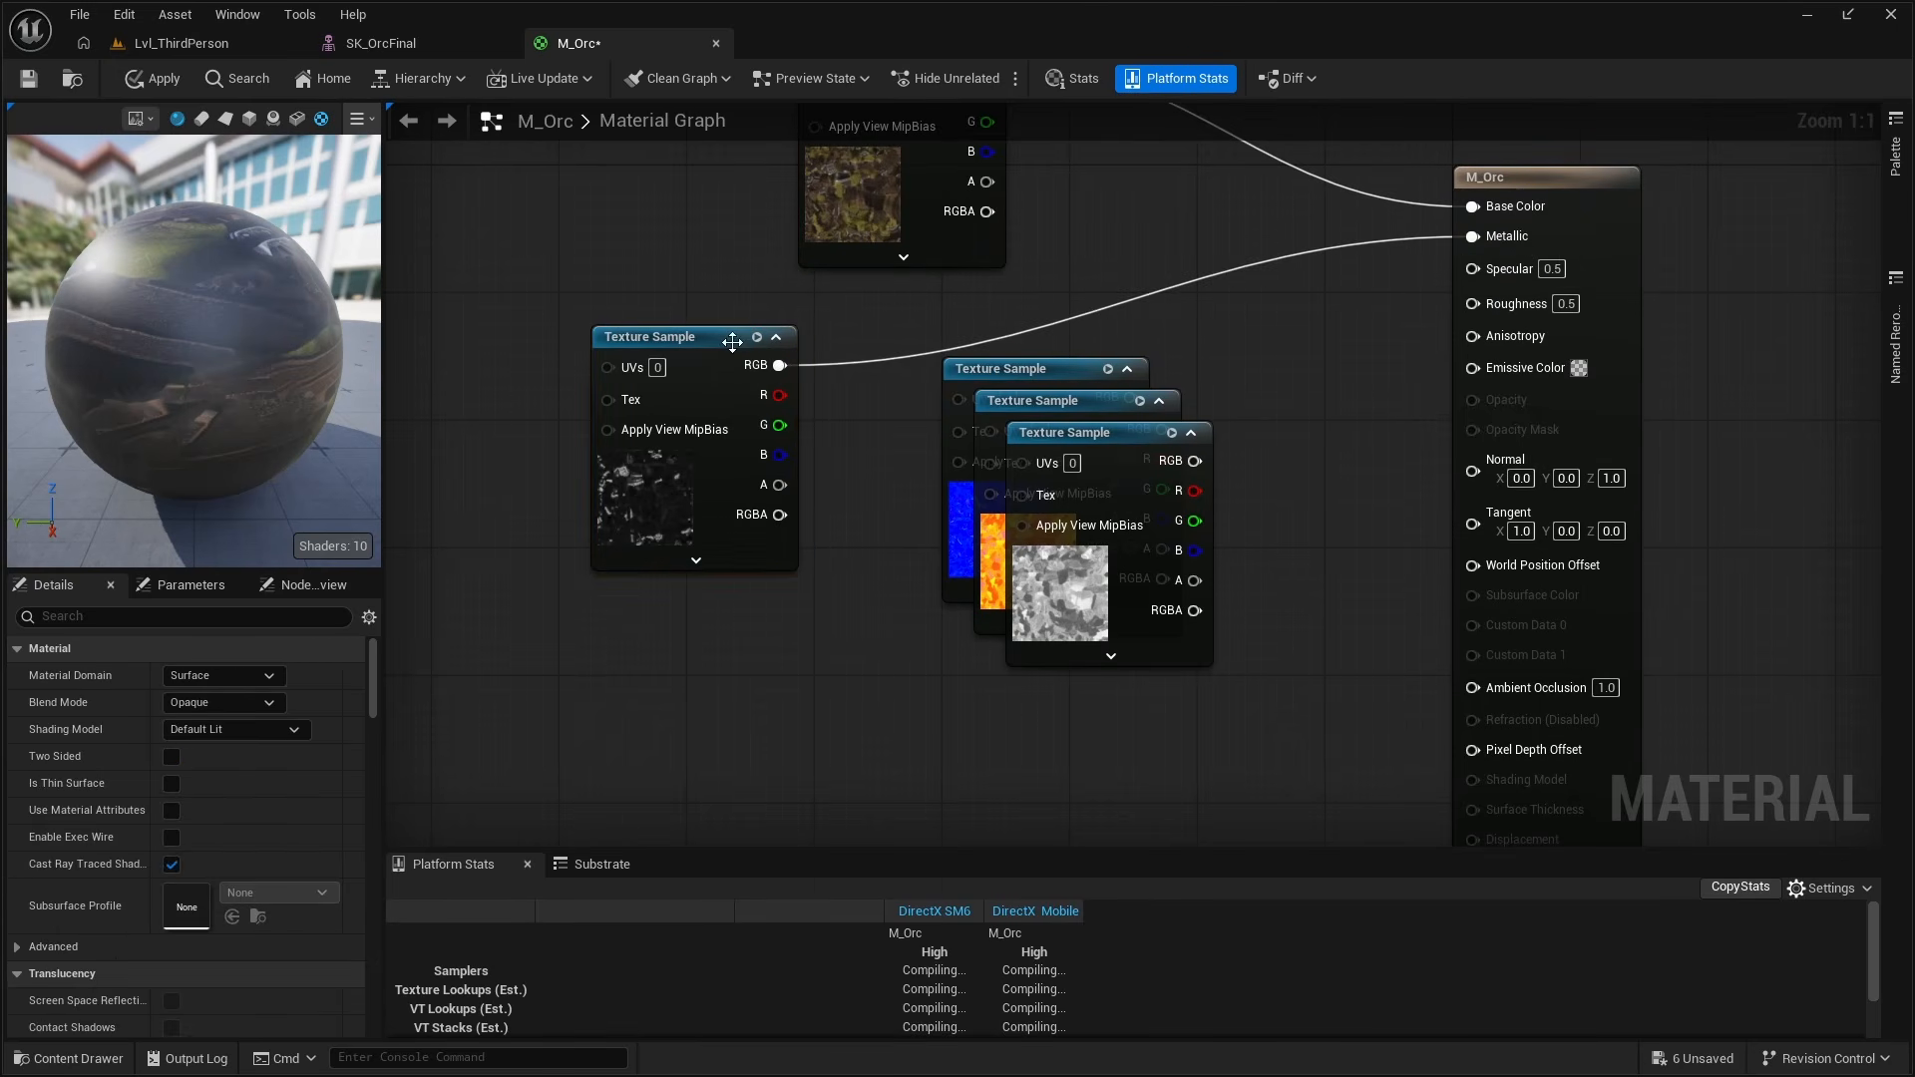
{"action": "left_click_drag", "start_coordinate": [736, 334], "coordinate": [816, 302]}
Spread out the overlapping rm, roughness and normal samples and connect the normal texture's RGB output to Normal.
{"action": "left_click_drag", "start_coordinate": [1112, 410], "coordinate": [793, 616]}
{"action": "right_click_drag", "start_coordinate": [922, 619], "coordinate": [970, 447]}
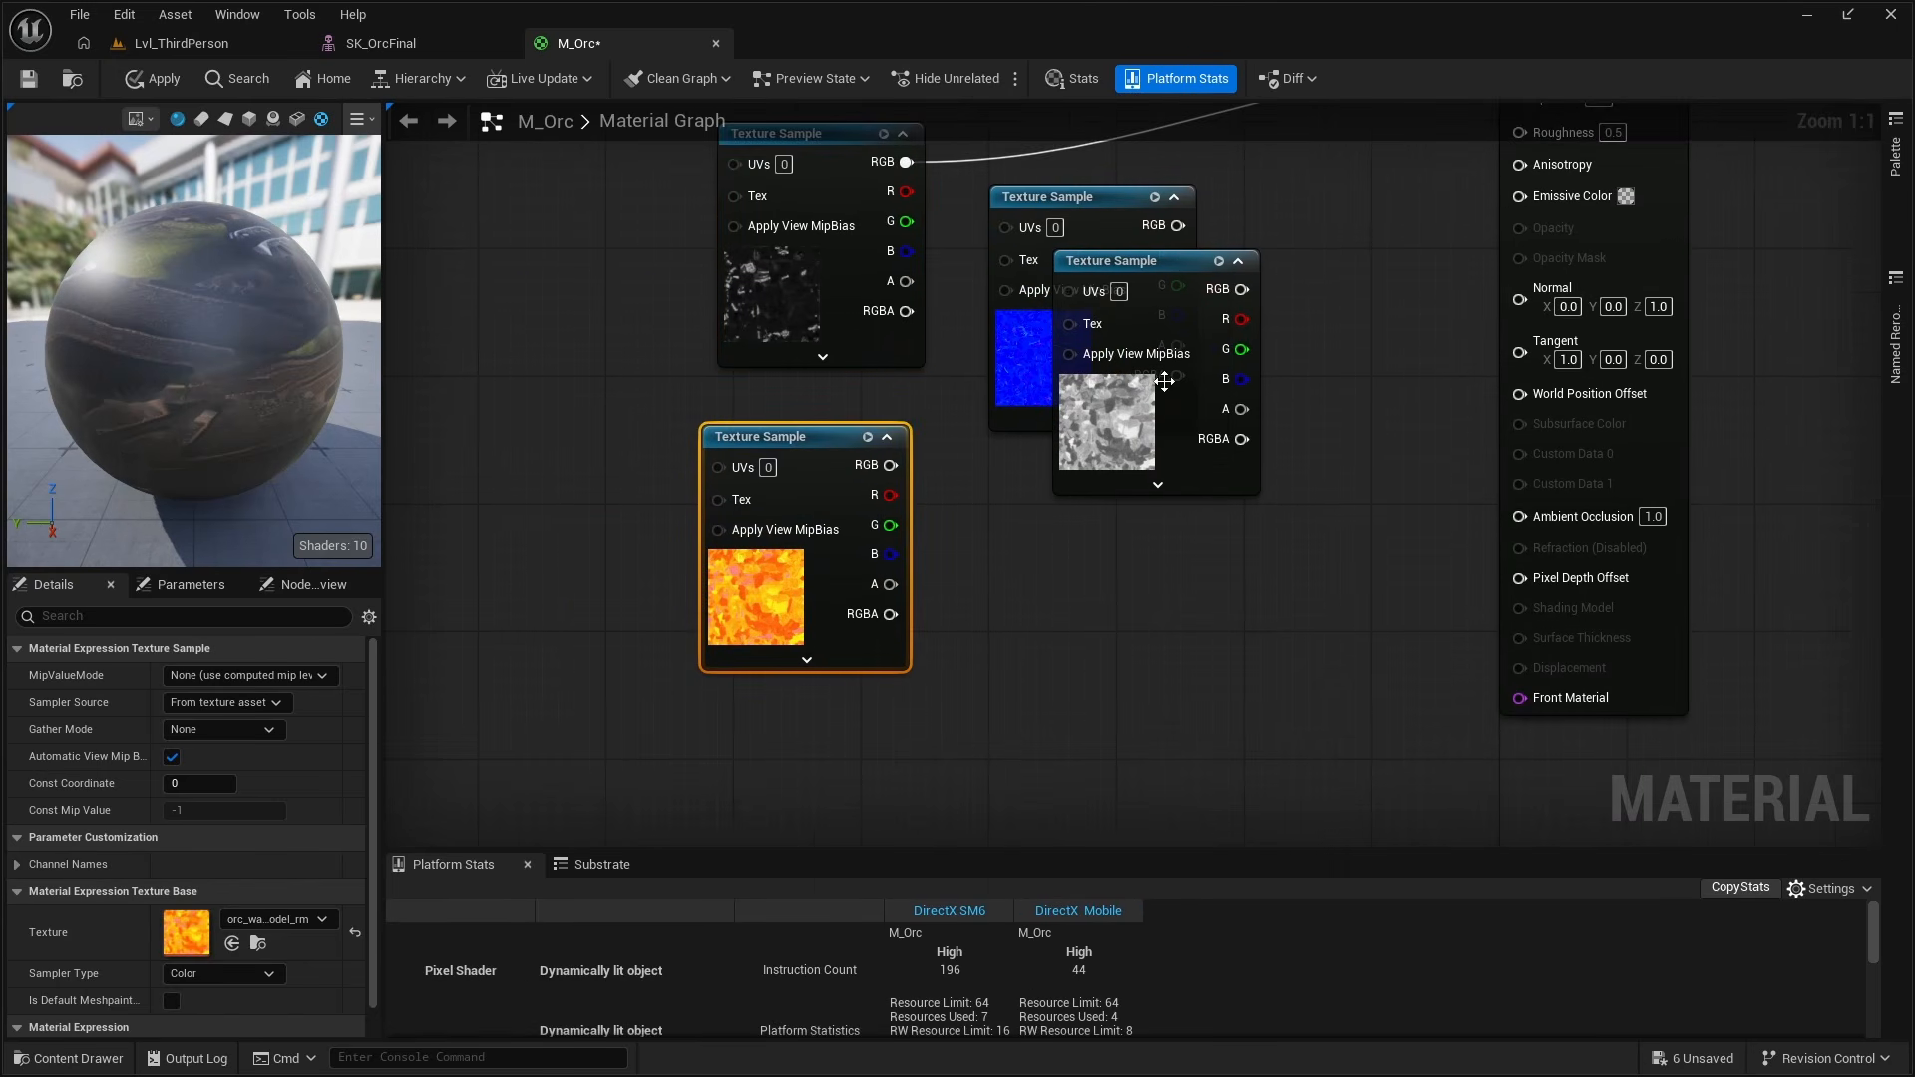
{"action": "left_click_drag", "start_coordinate": [1163, 381], "coordinate": [1194, 635]}
{"action": "left_click_drag", "start_coordinate": [812, 554], "coordinate": [810, 712]}
{"action": "left_click_drag", "start_coordinate": [1040, 383], "coordinate": [800, 558]}
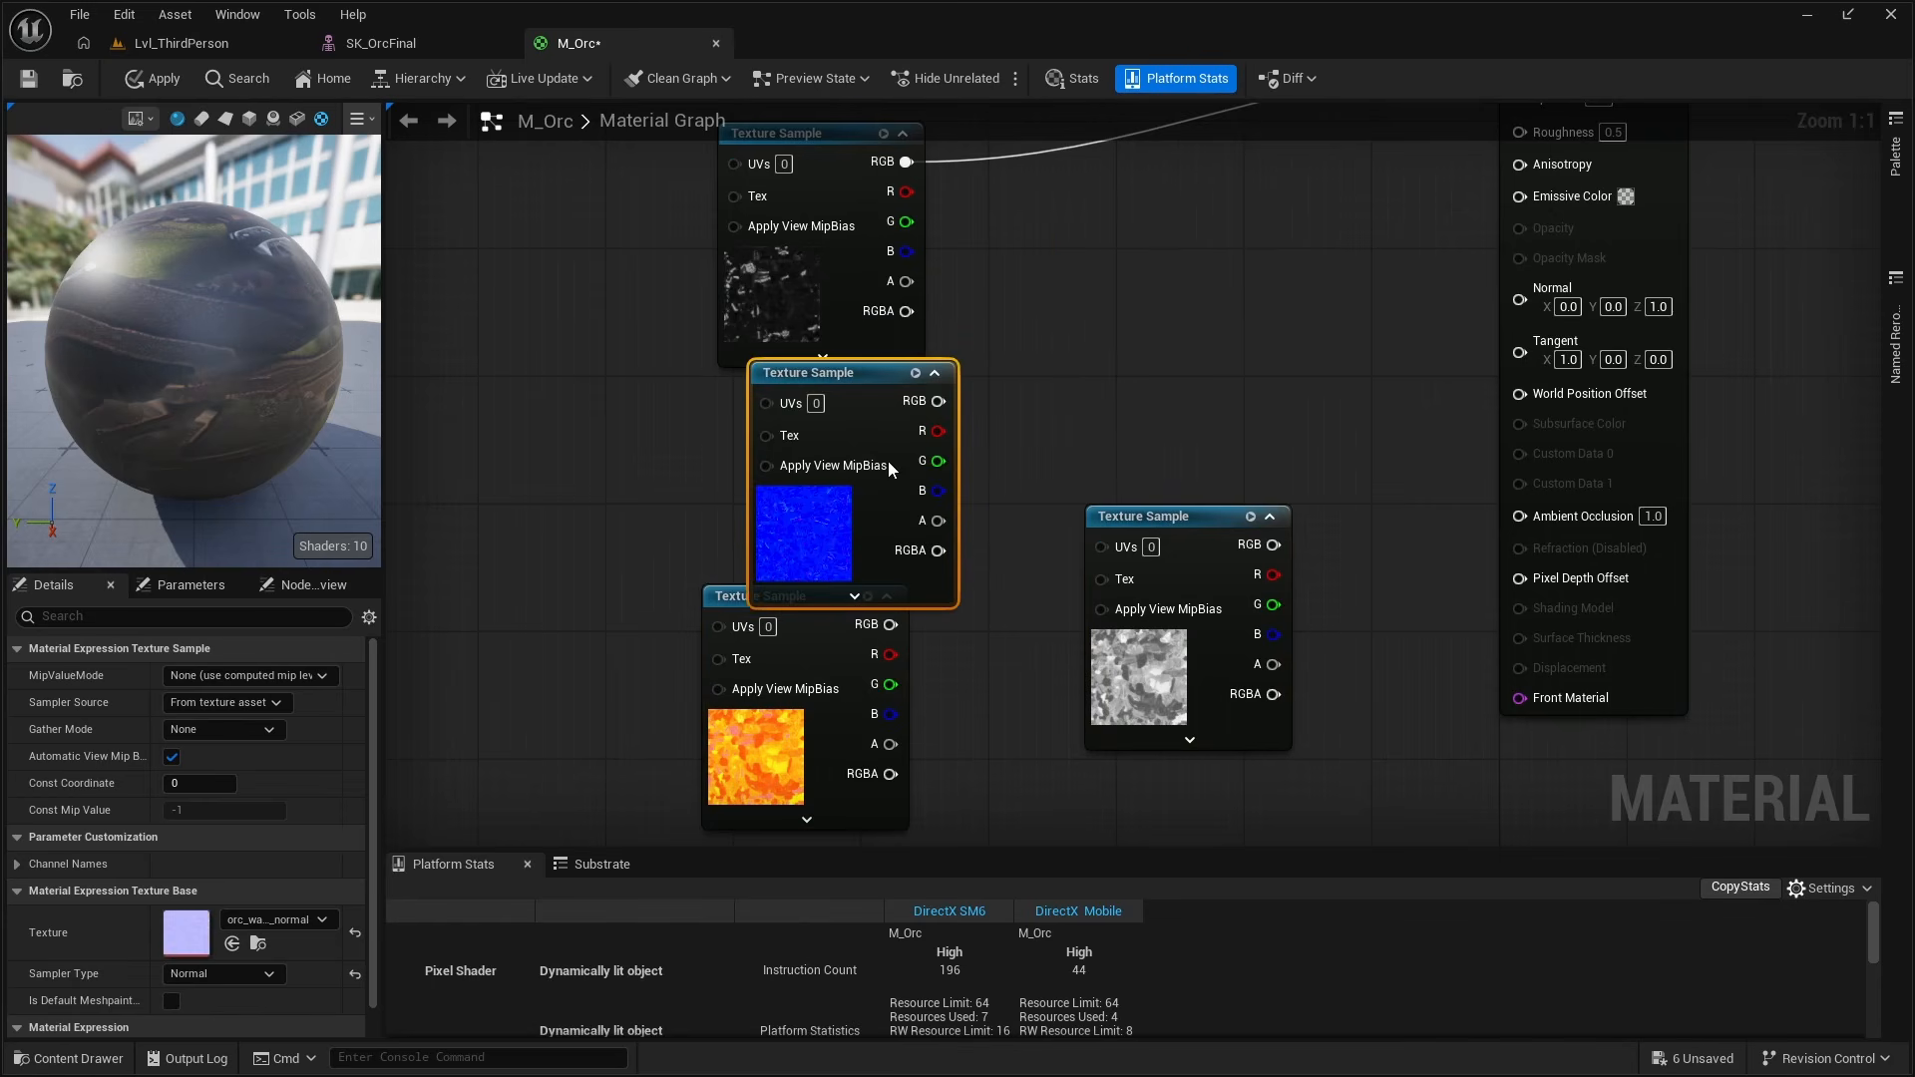
{"action": "right_click_drag", "start_coordinate": [888, 460], "coordinate": [815, 584]}
{"action": "left_click_drag", "start_coordinate": [867, 523], "coordinate": [1448, 422]}
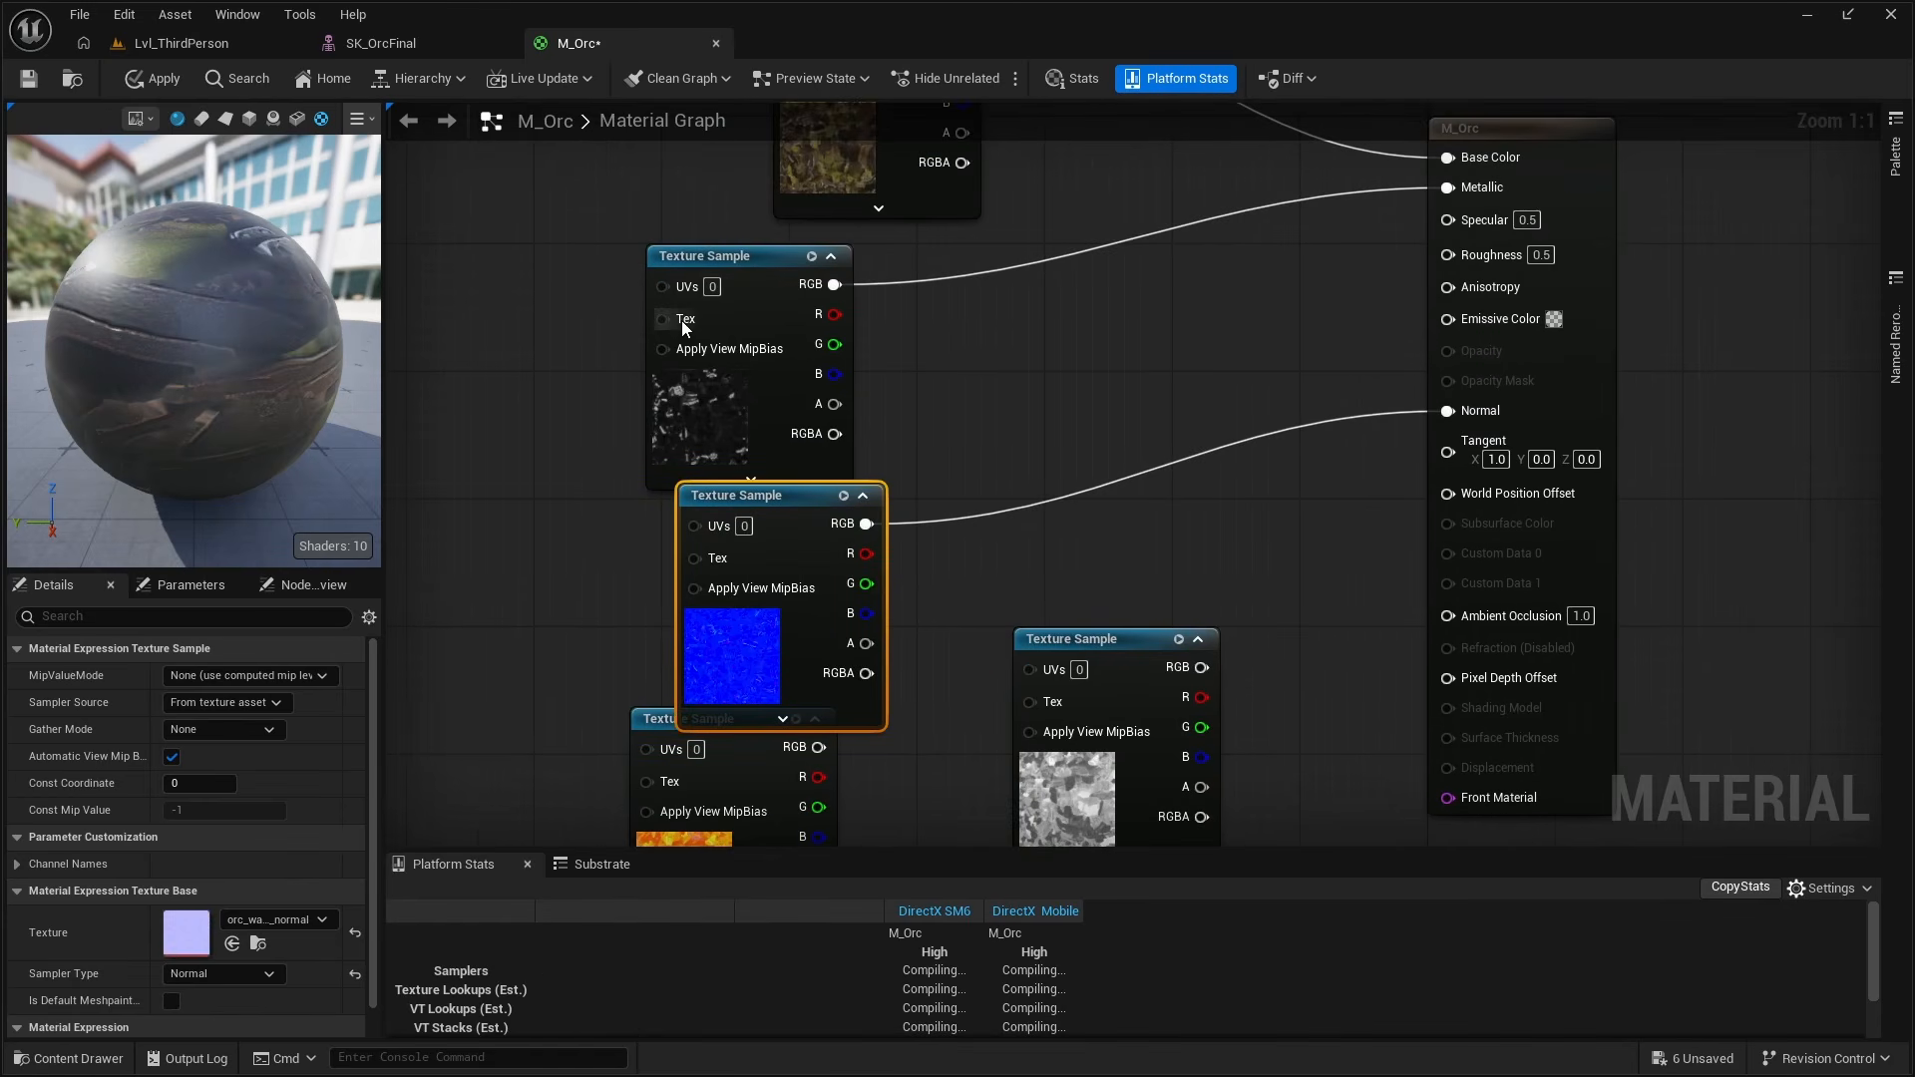
{"action": "left_click_drag", "start_coordinate": [718, 257], "coordinate": [829, 256]}
{"action": "left_click_drag", "start_coordinate": [770, 532], "coordinate": [817, 564]}
Set the roughness sample clear of the other nodes and connect its RGB output to Roughness.
{"action": "right_click_drag", "start_coordinate": [897, 588], "coordinate": [982, 394]}
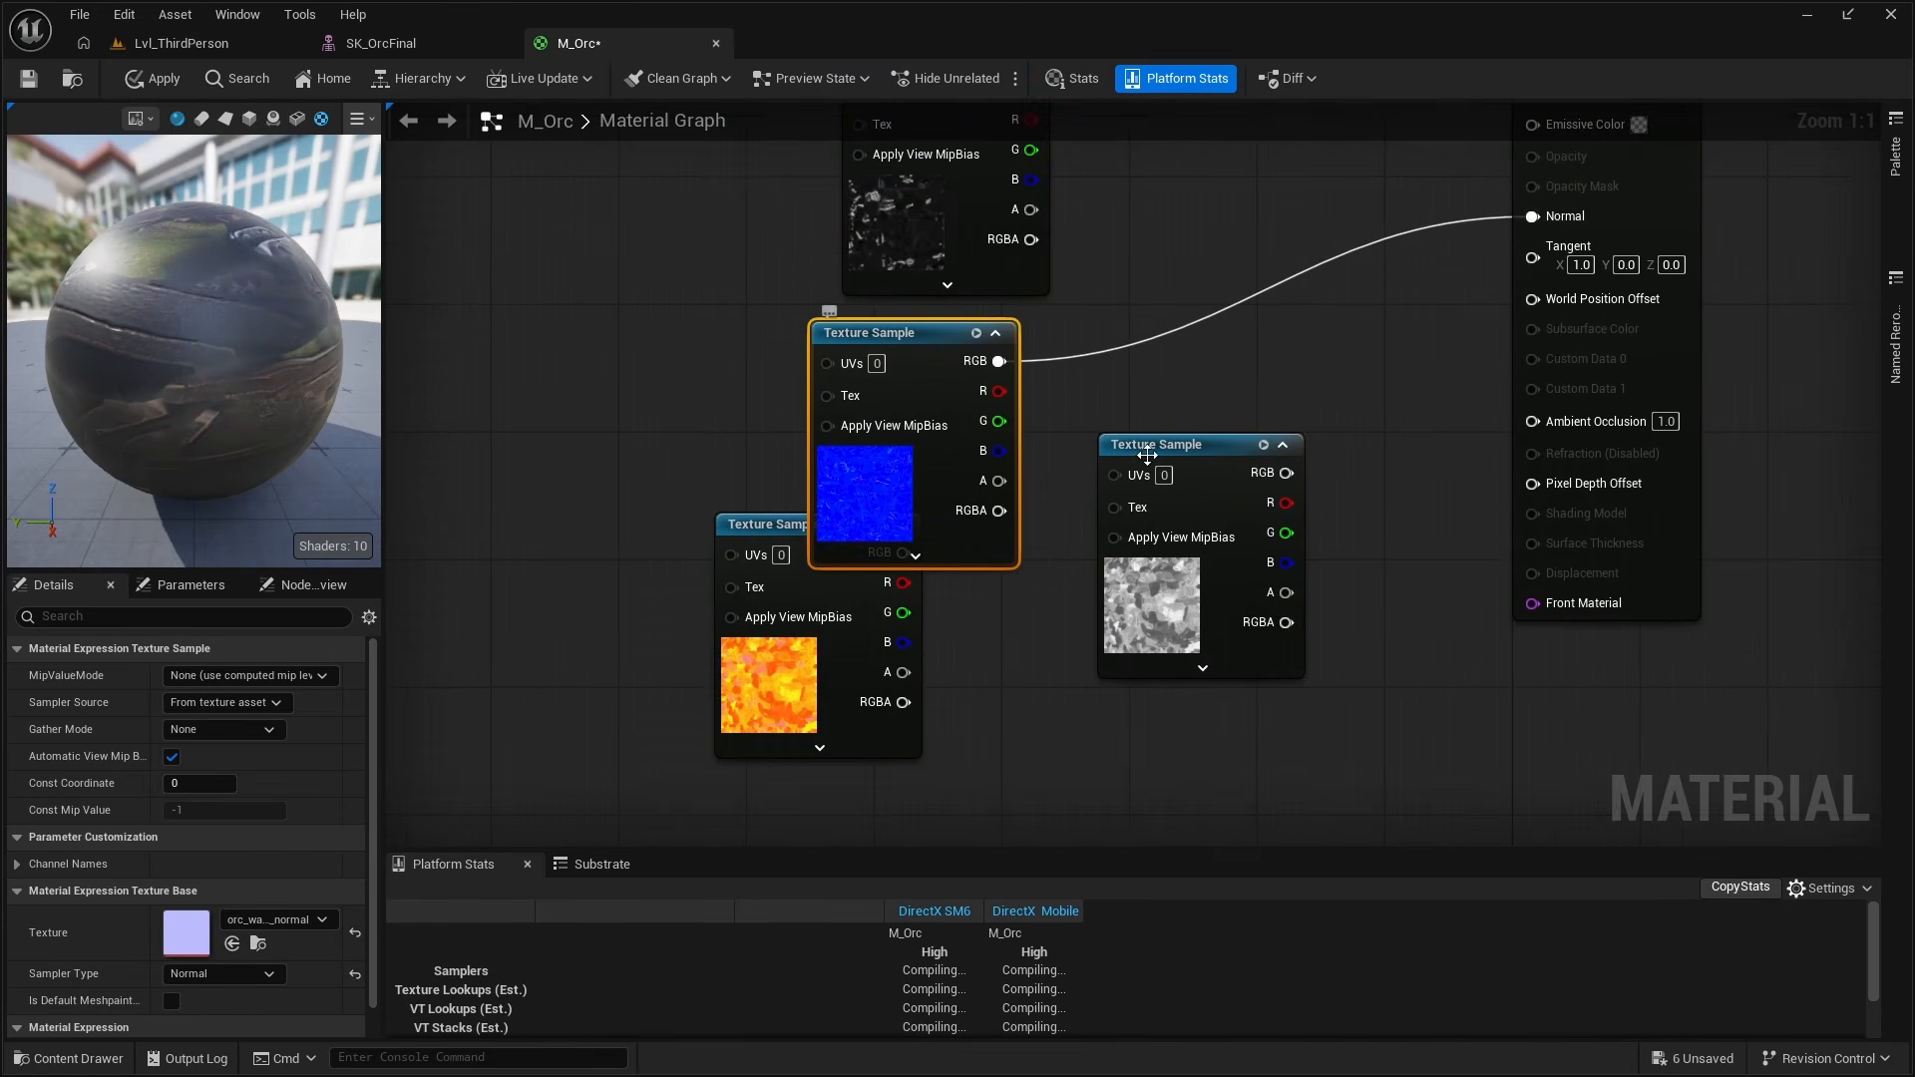
{"action": "left_click_drag", "start_coordinate": [1219, 448], "coordinate": [1203, 462]}
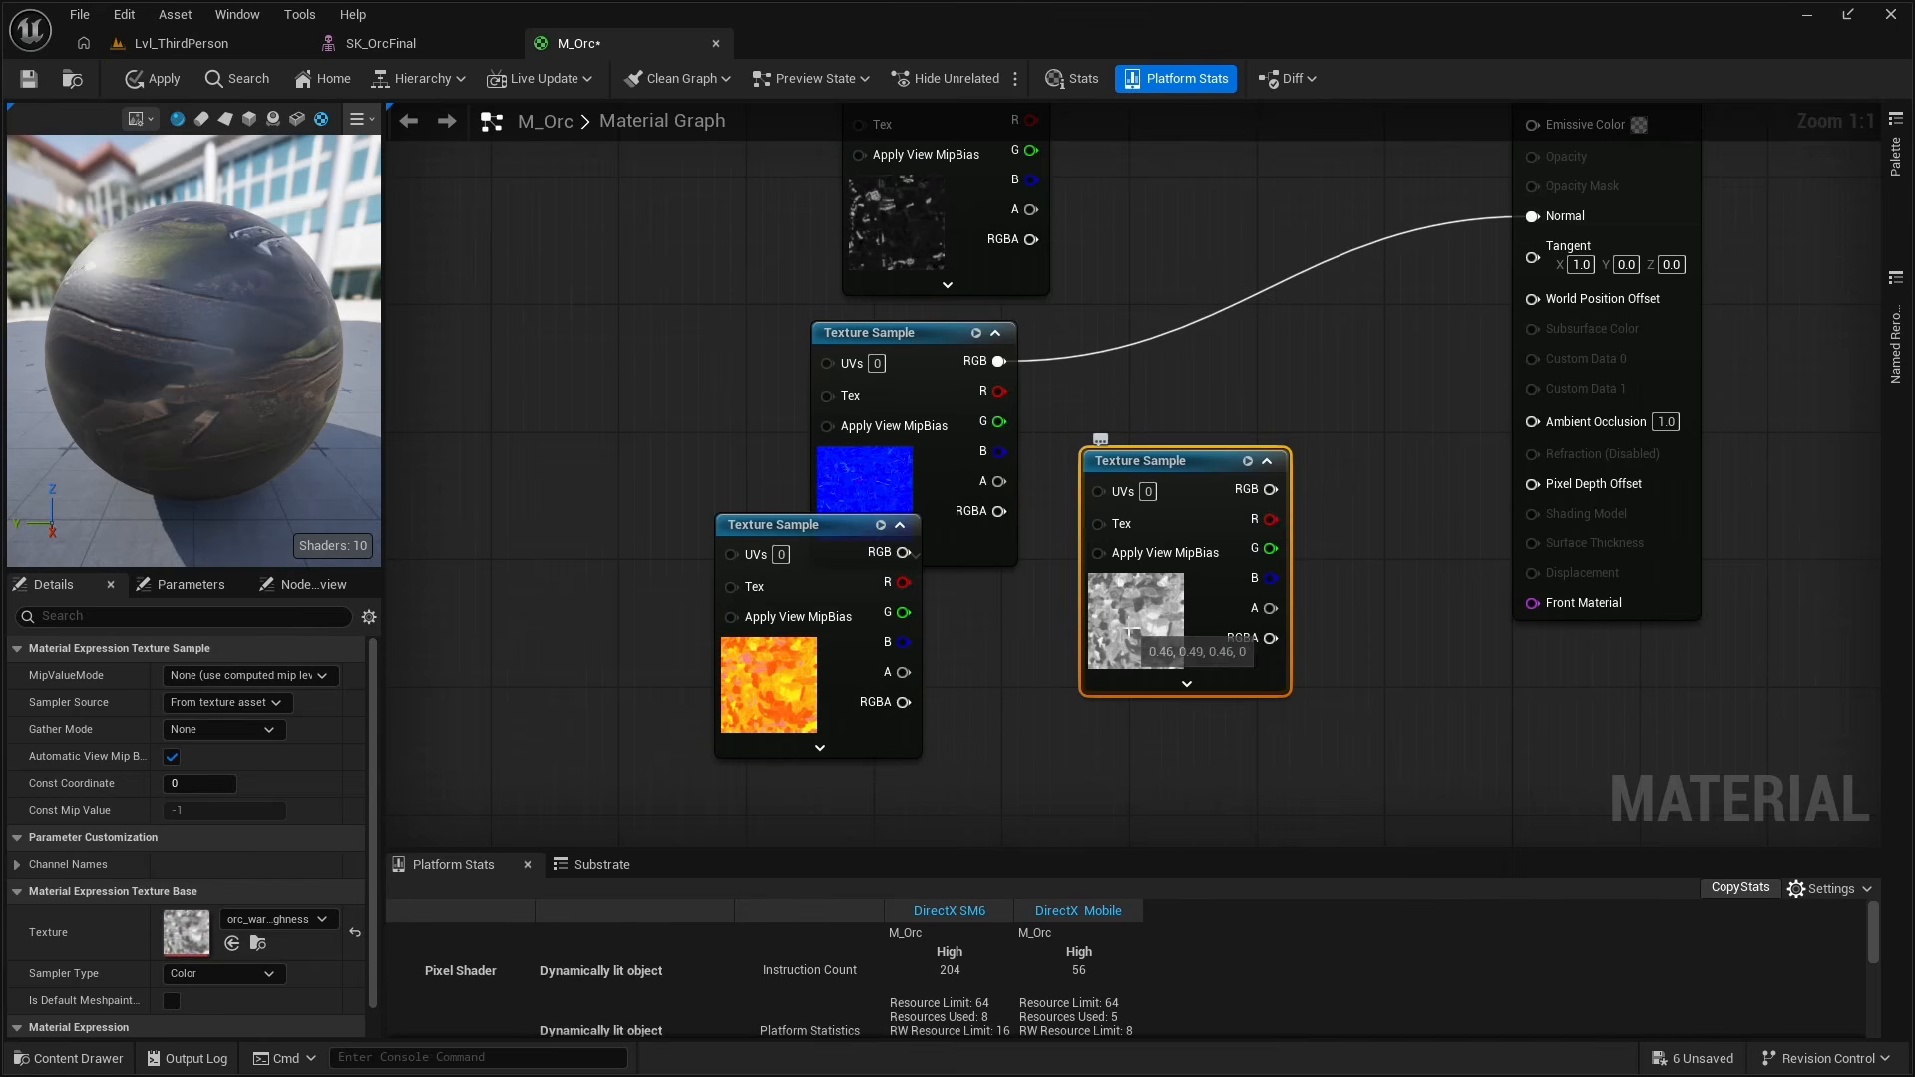
{"action": "right_click_drag", "start_coordinate": [1276, 483], "coordinate": [1087, 707]}
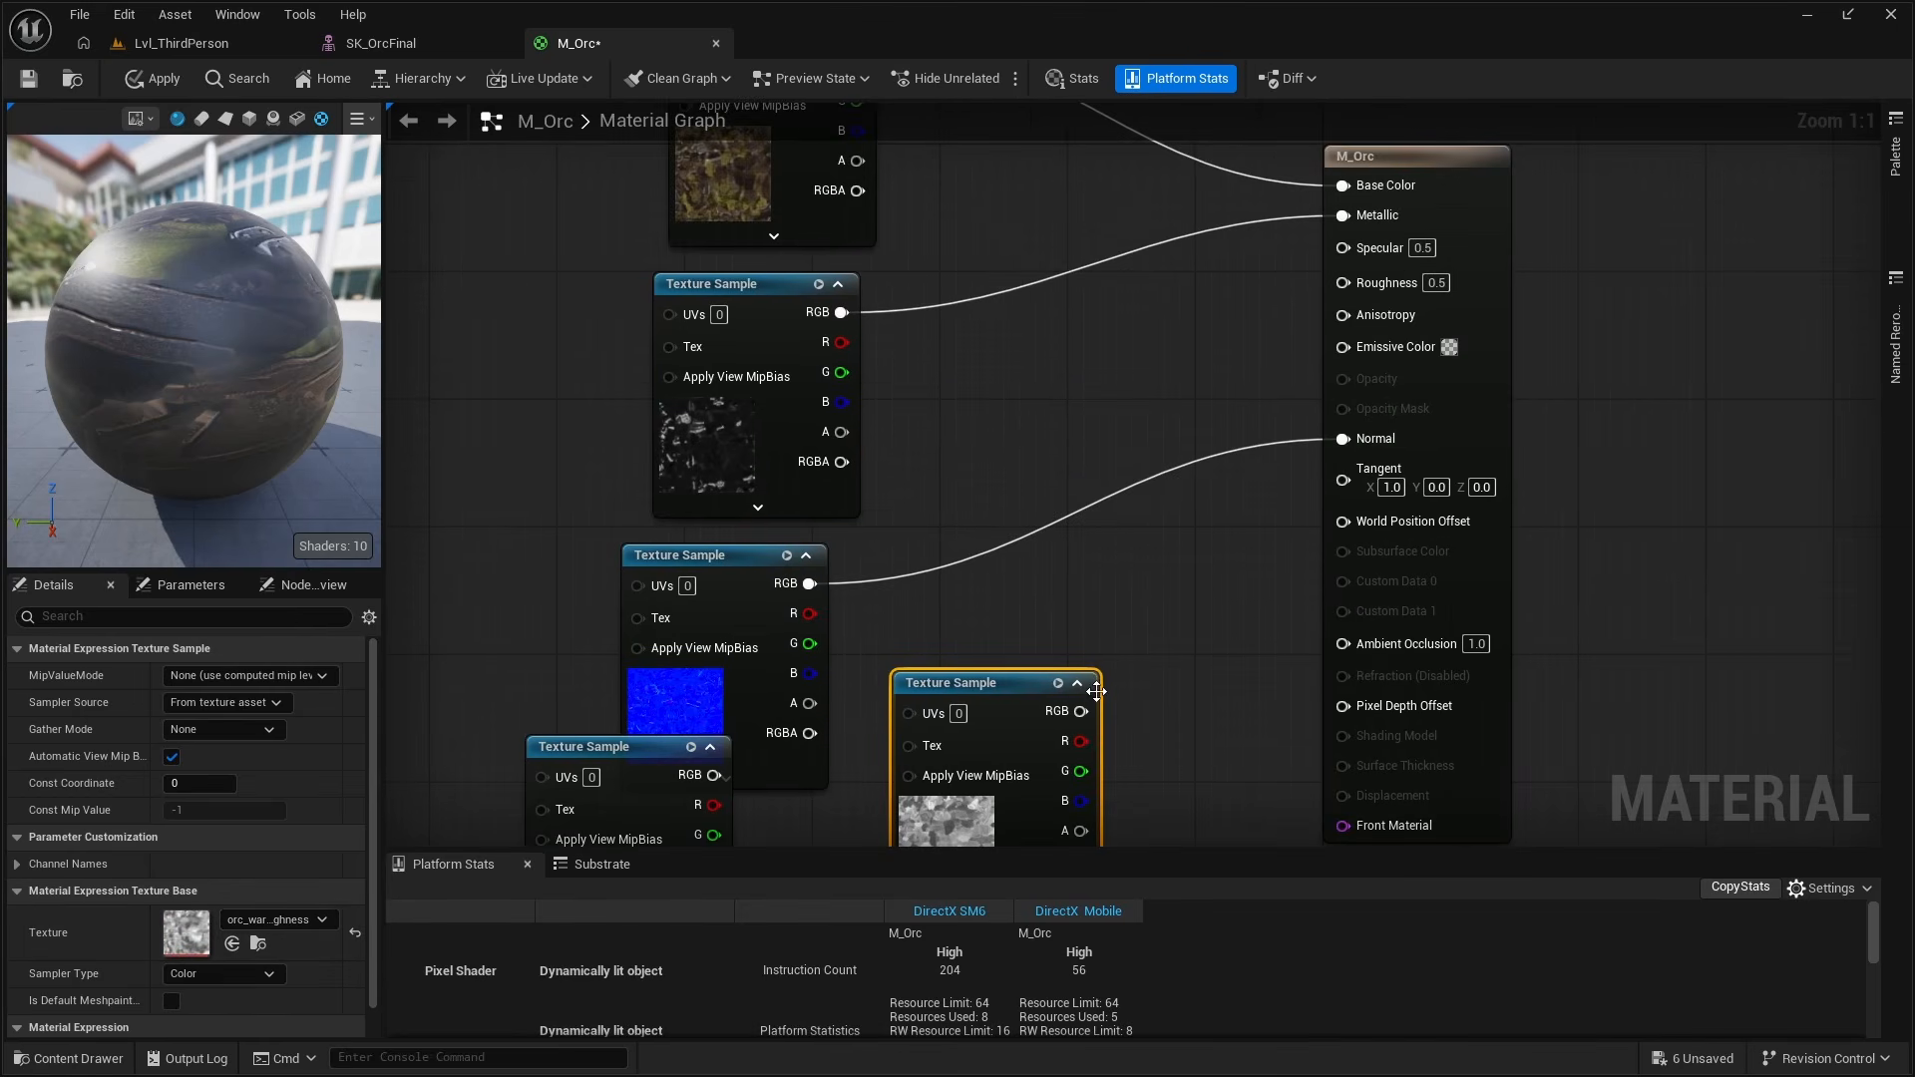
{"action": "left_click_drag", "start_coordinate": [1081, 712], "coordinate": [1343, 281]}
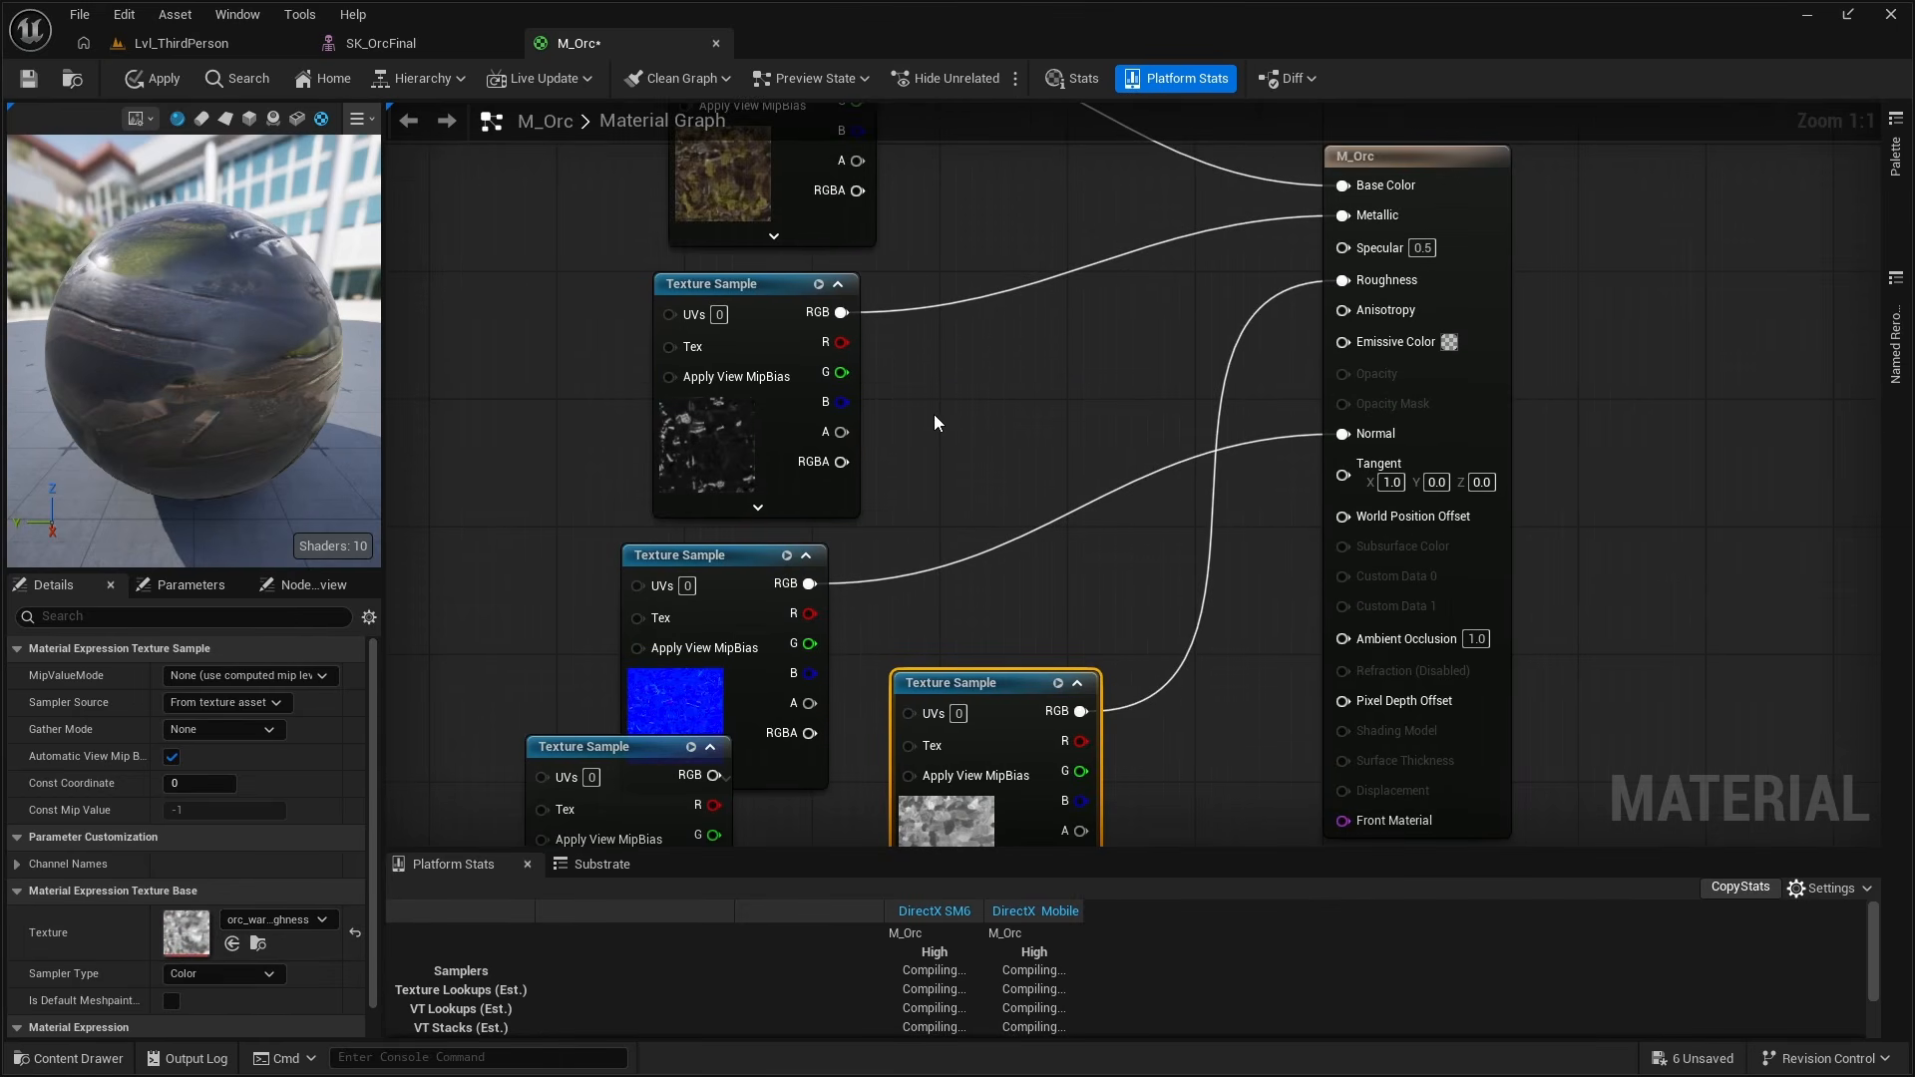
Move the rm sample clear of the normal node, then open the orc_warrior_3d_model_rm texture and examine its individual color channels.
{"action": "right_click_drag", "start_coordinate": [599, 802], "coordinate": [826, 459]}
{"action": "left_click", "coordinate": [795, 598]}
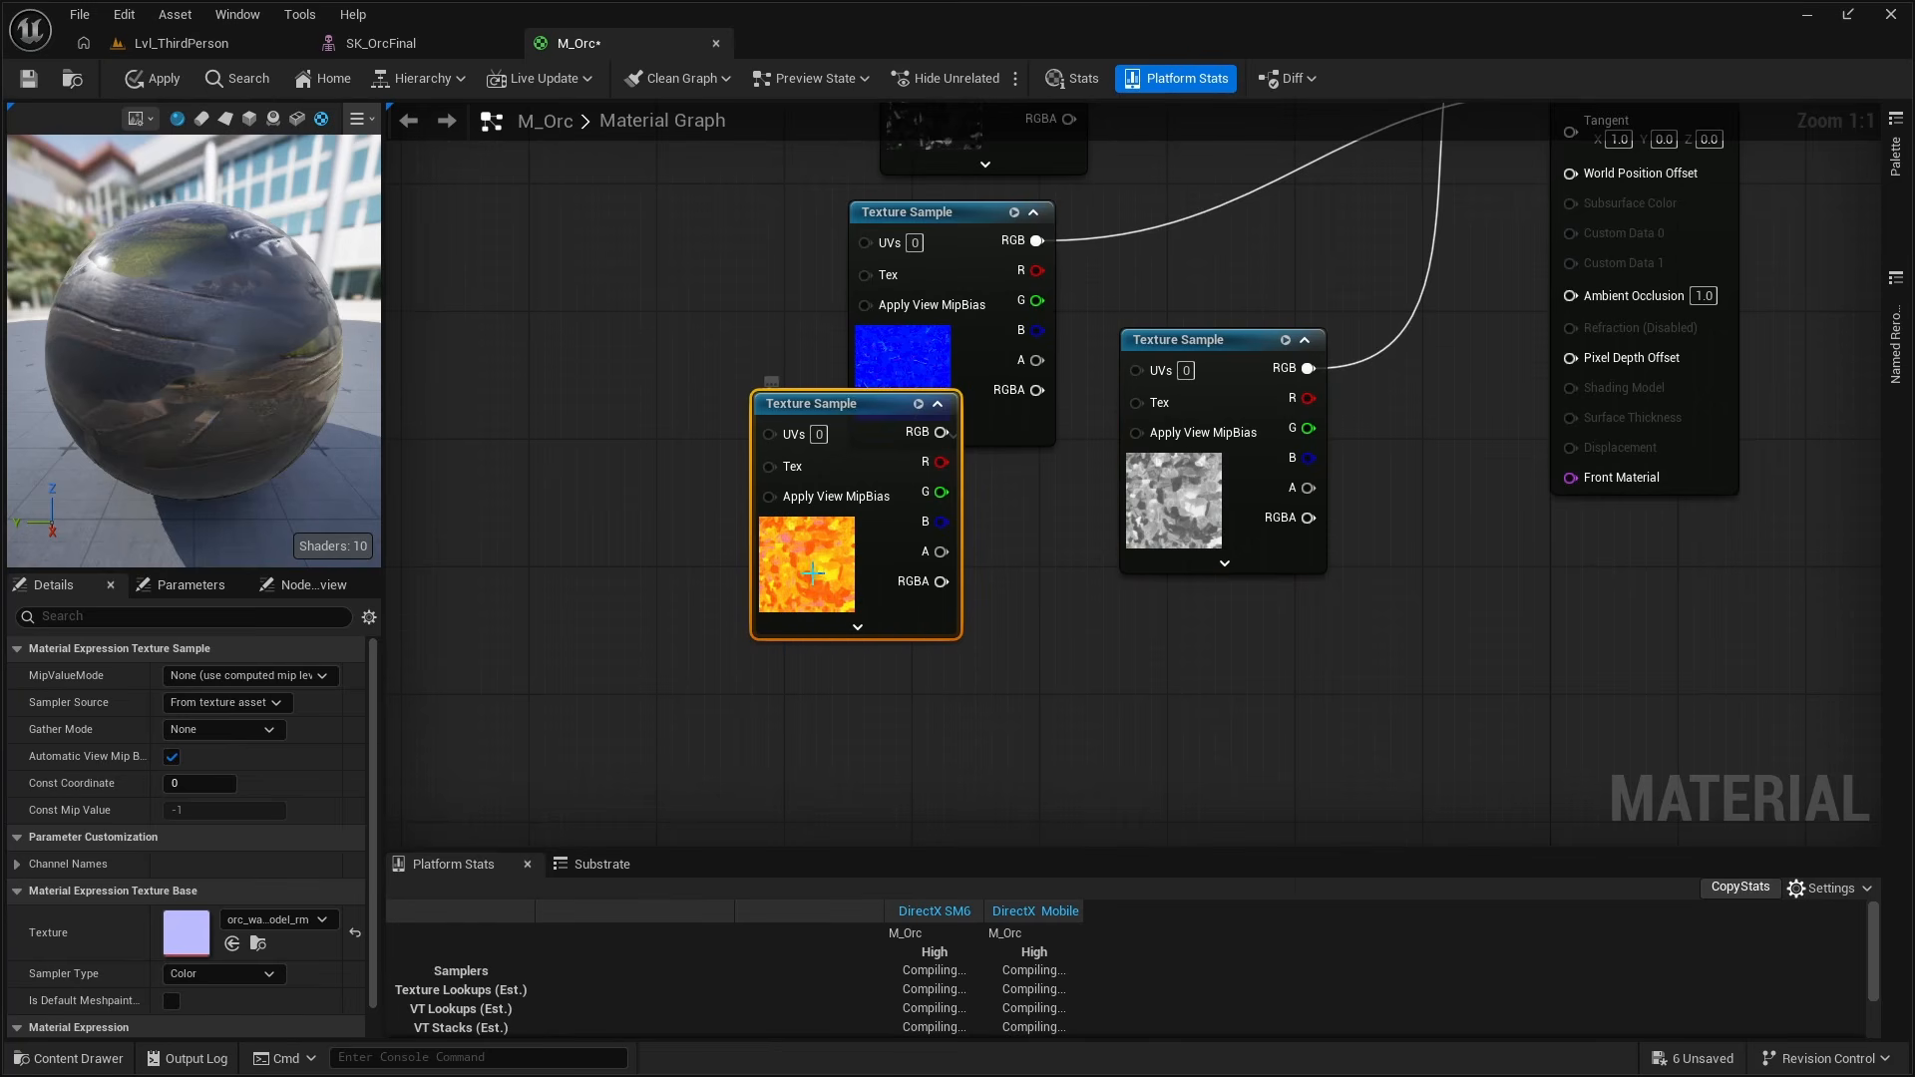
{"action": "left_click_drag", "start_coordinate": [814, 590], "coordinate": [846, 655]}
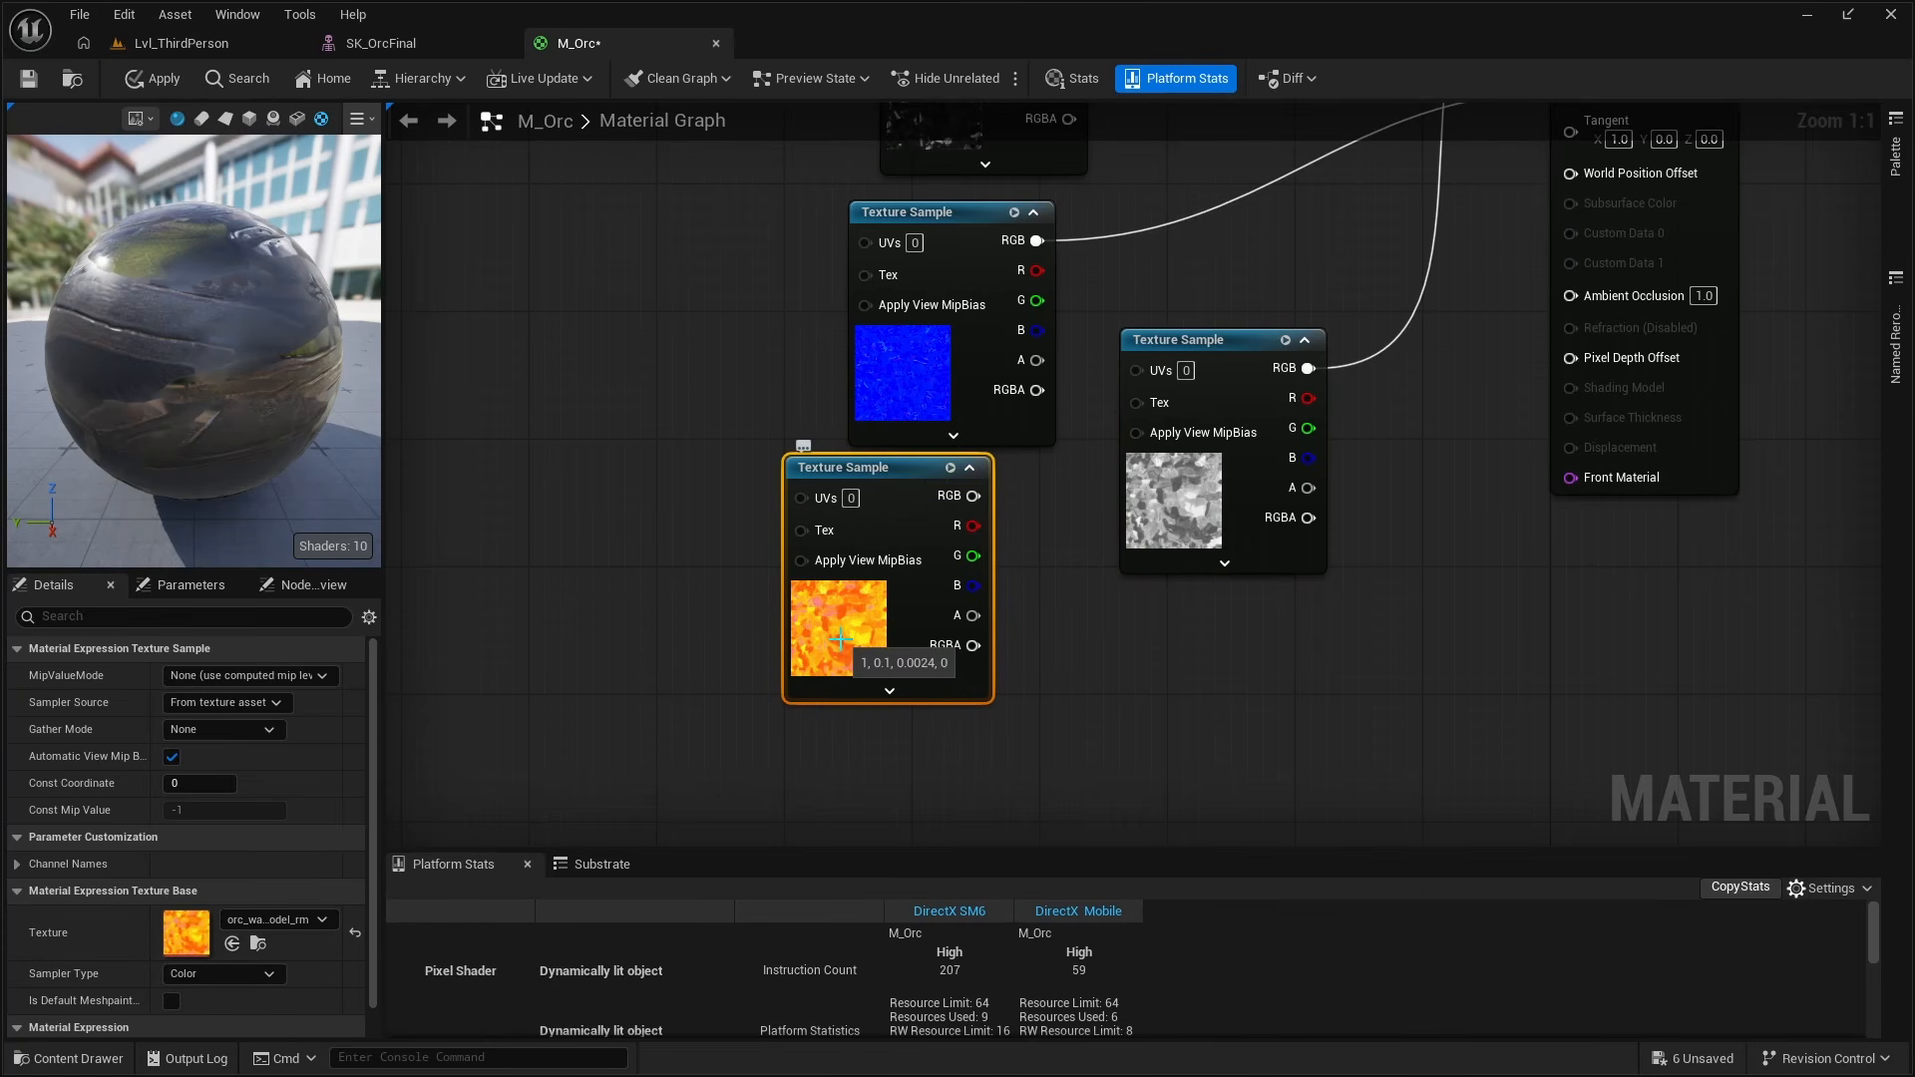
{"action": "left_click", "coordinate": [179, 43]}
{"action": "left_click", "coordinate": [716, 540]}
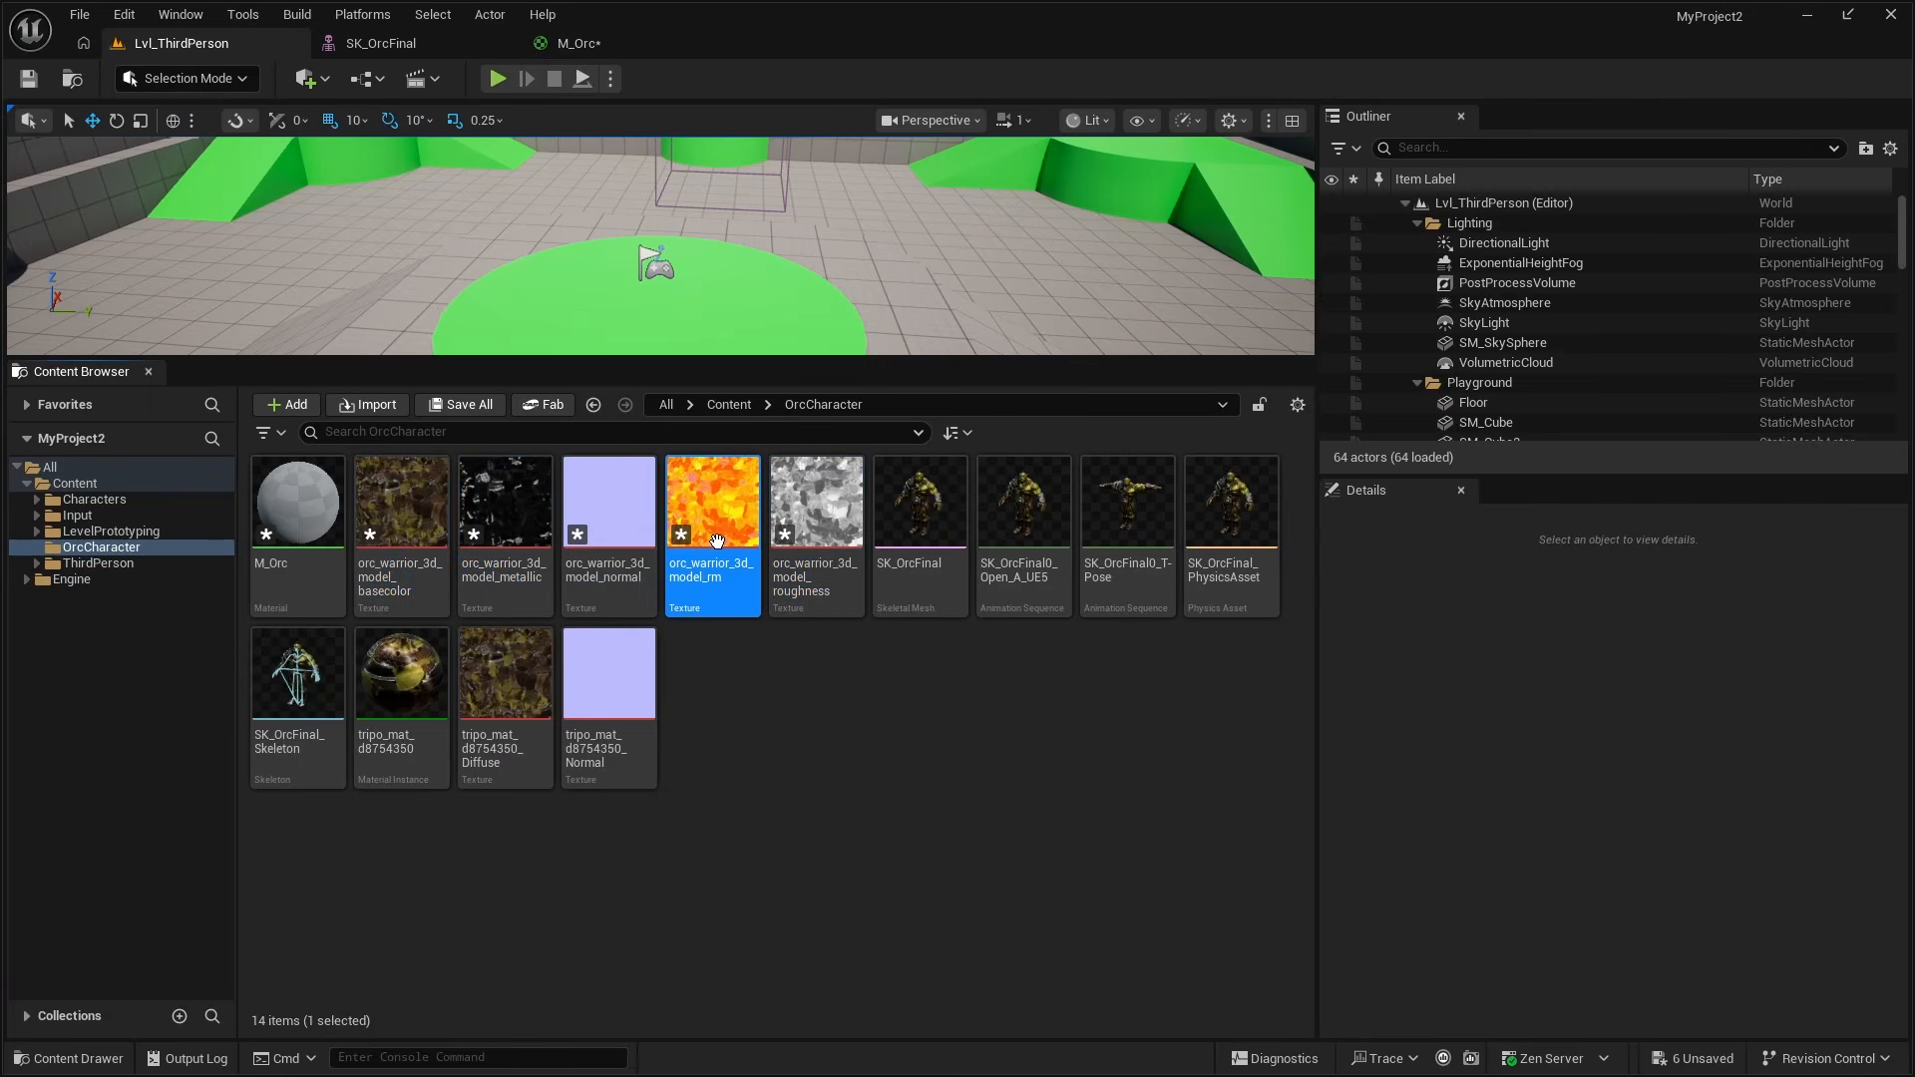
{"action": "double_click", "coordinate": [716, 539]}
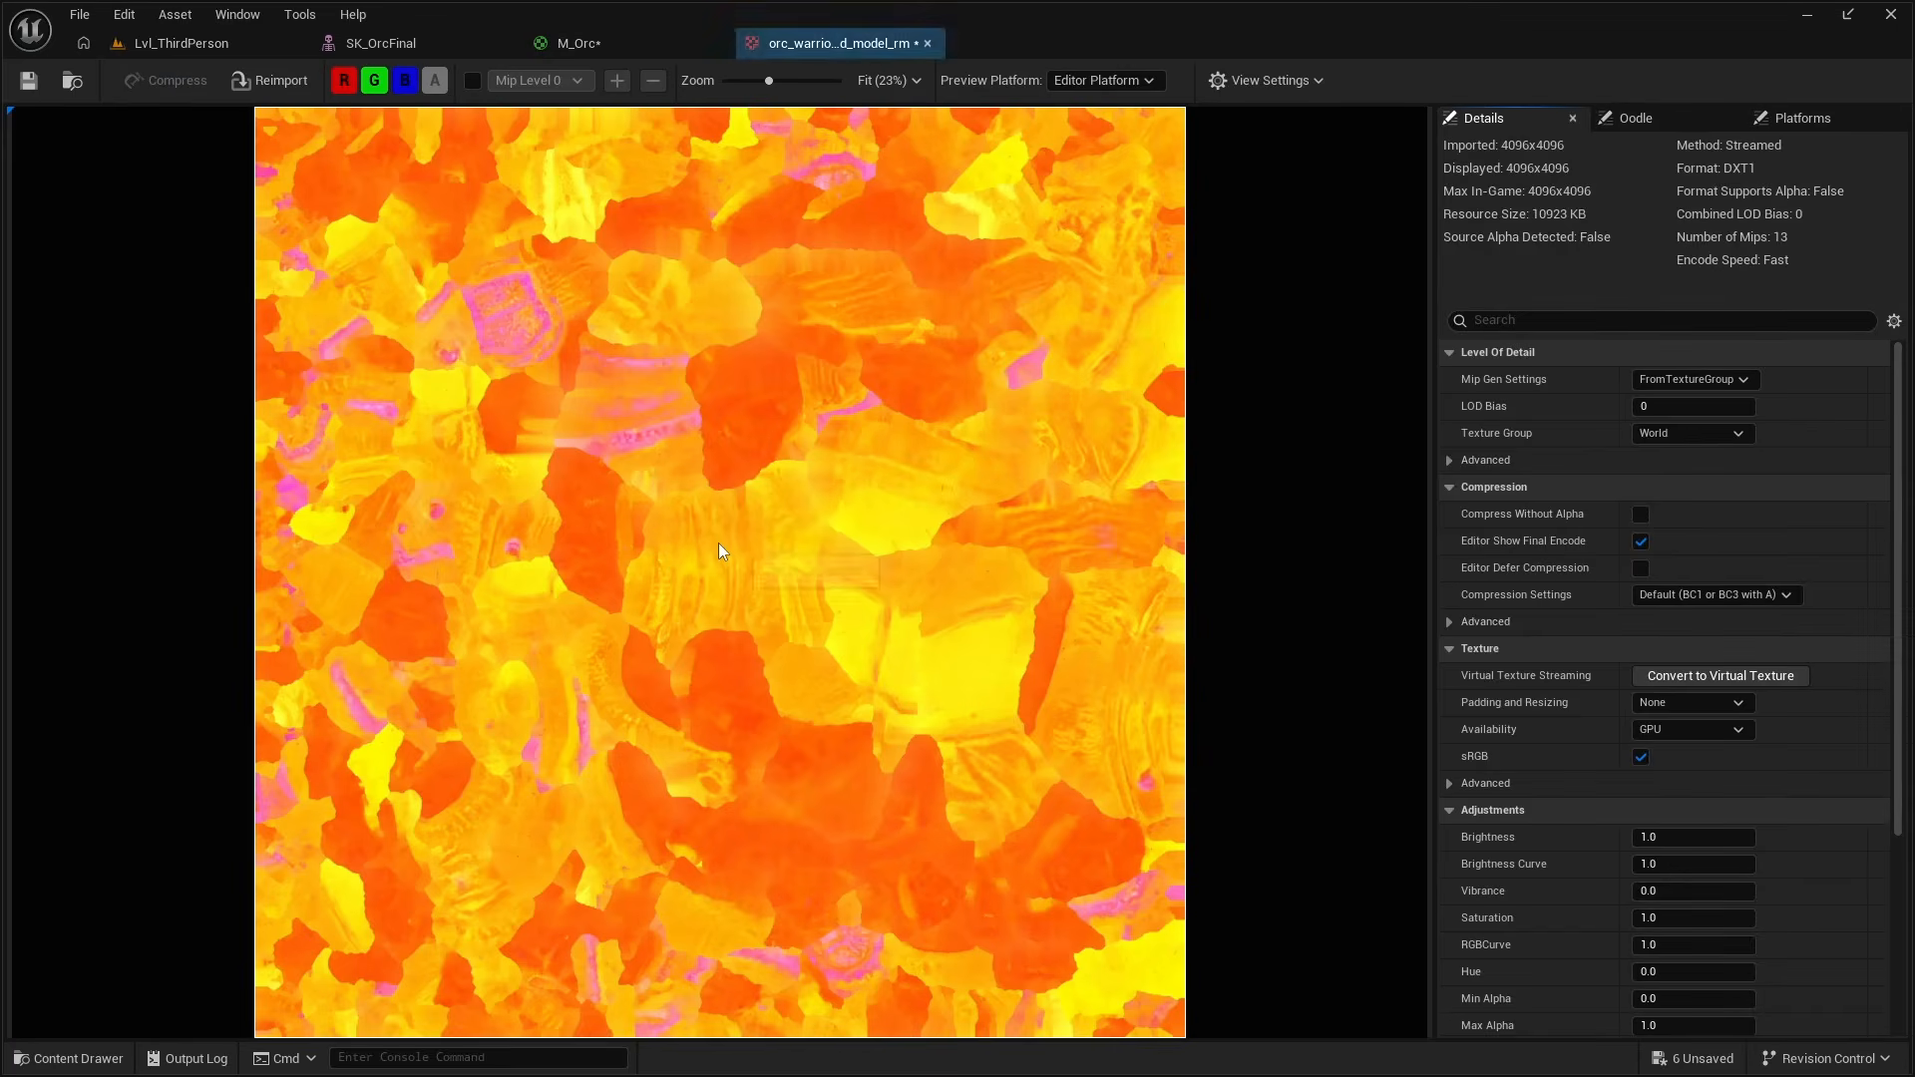
{"action": "left_click", "coordinate": [376, 86]}
{"action": "left_click", "coordinate": [406, 82]}
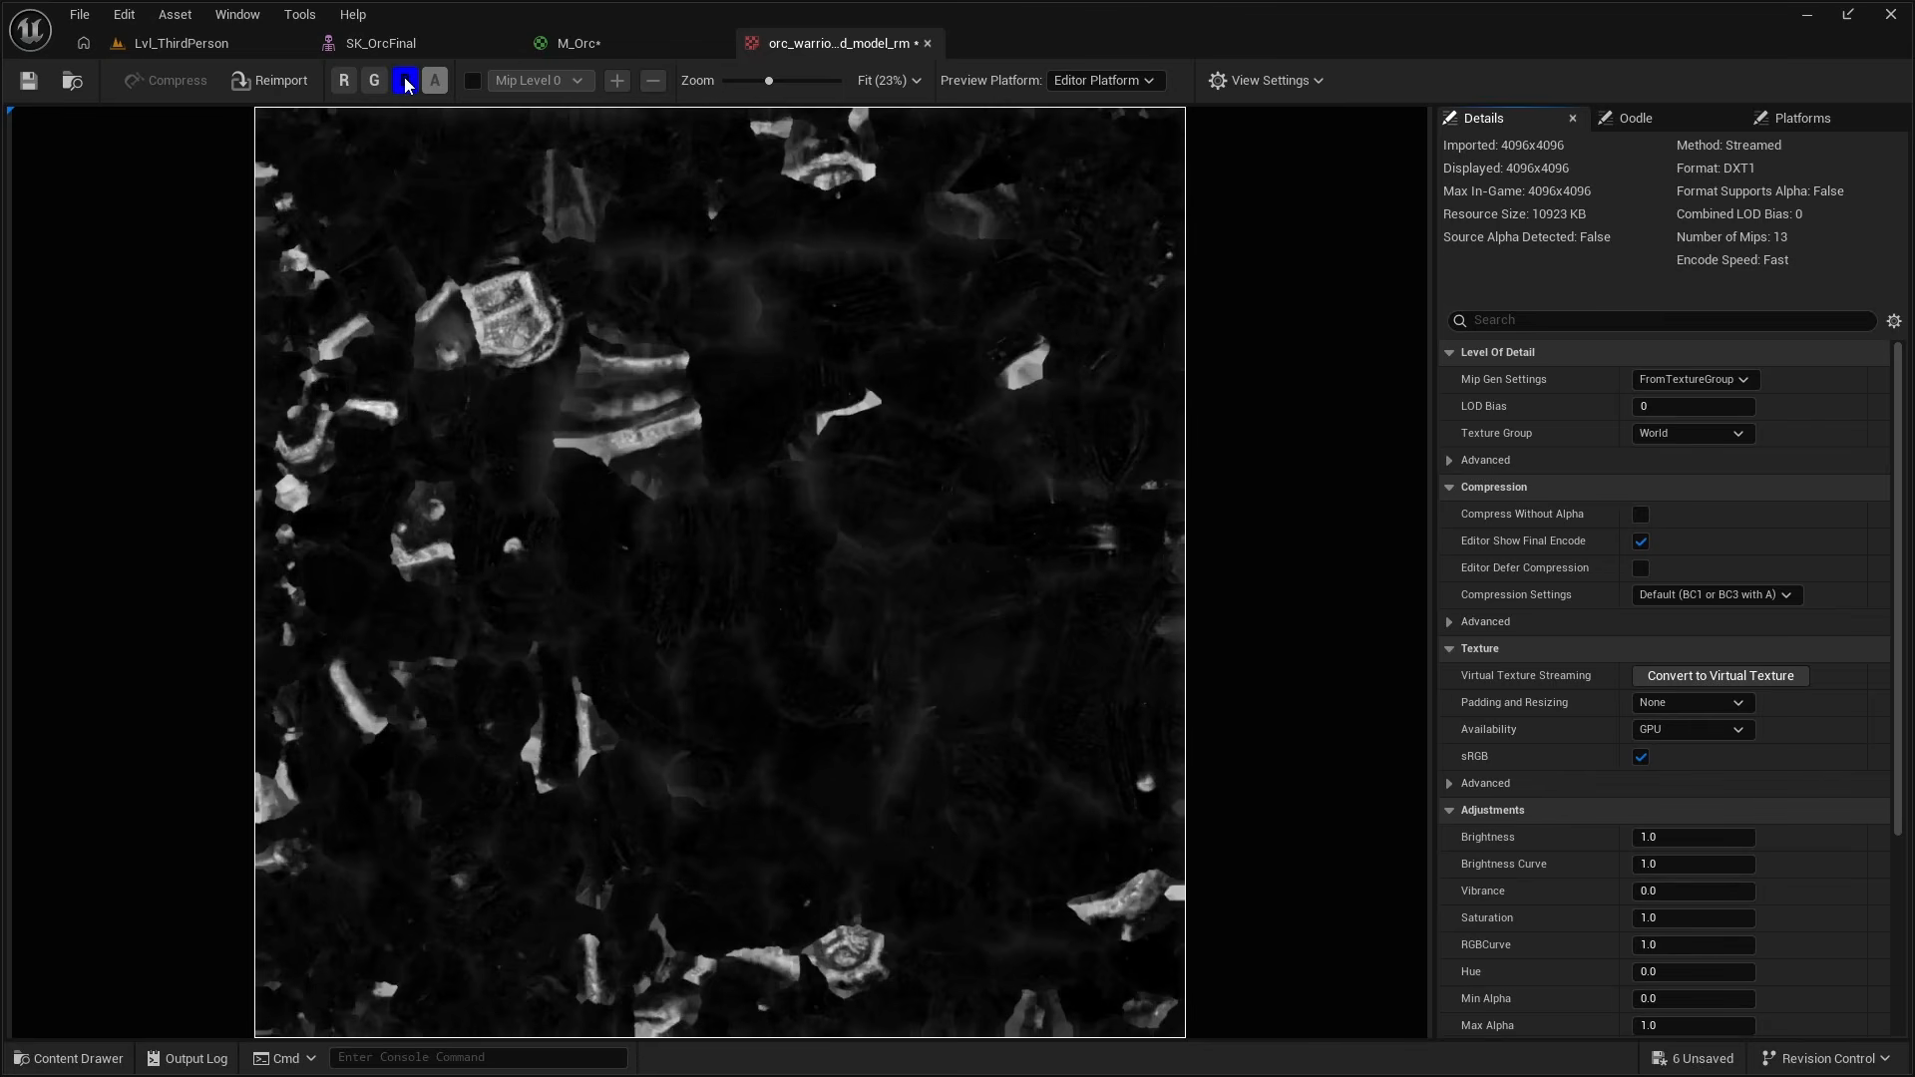
{"action": "left_click", "coordinate": [927, 43]}
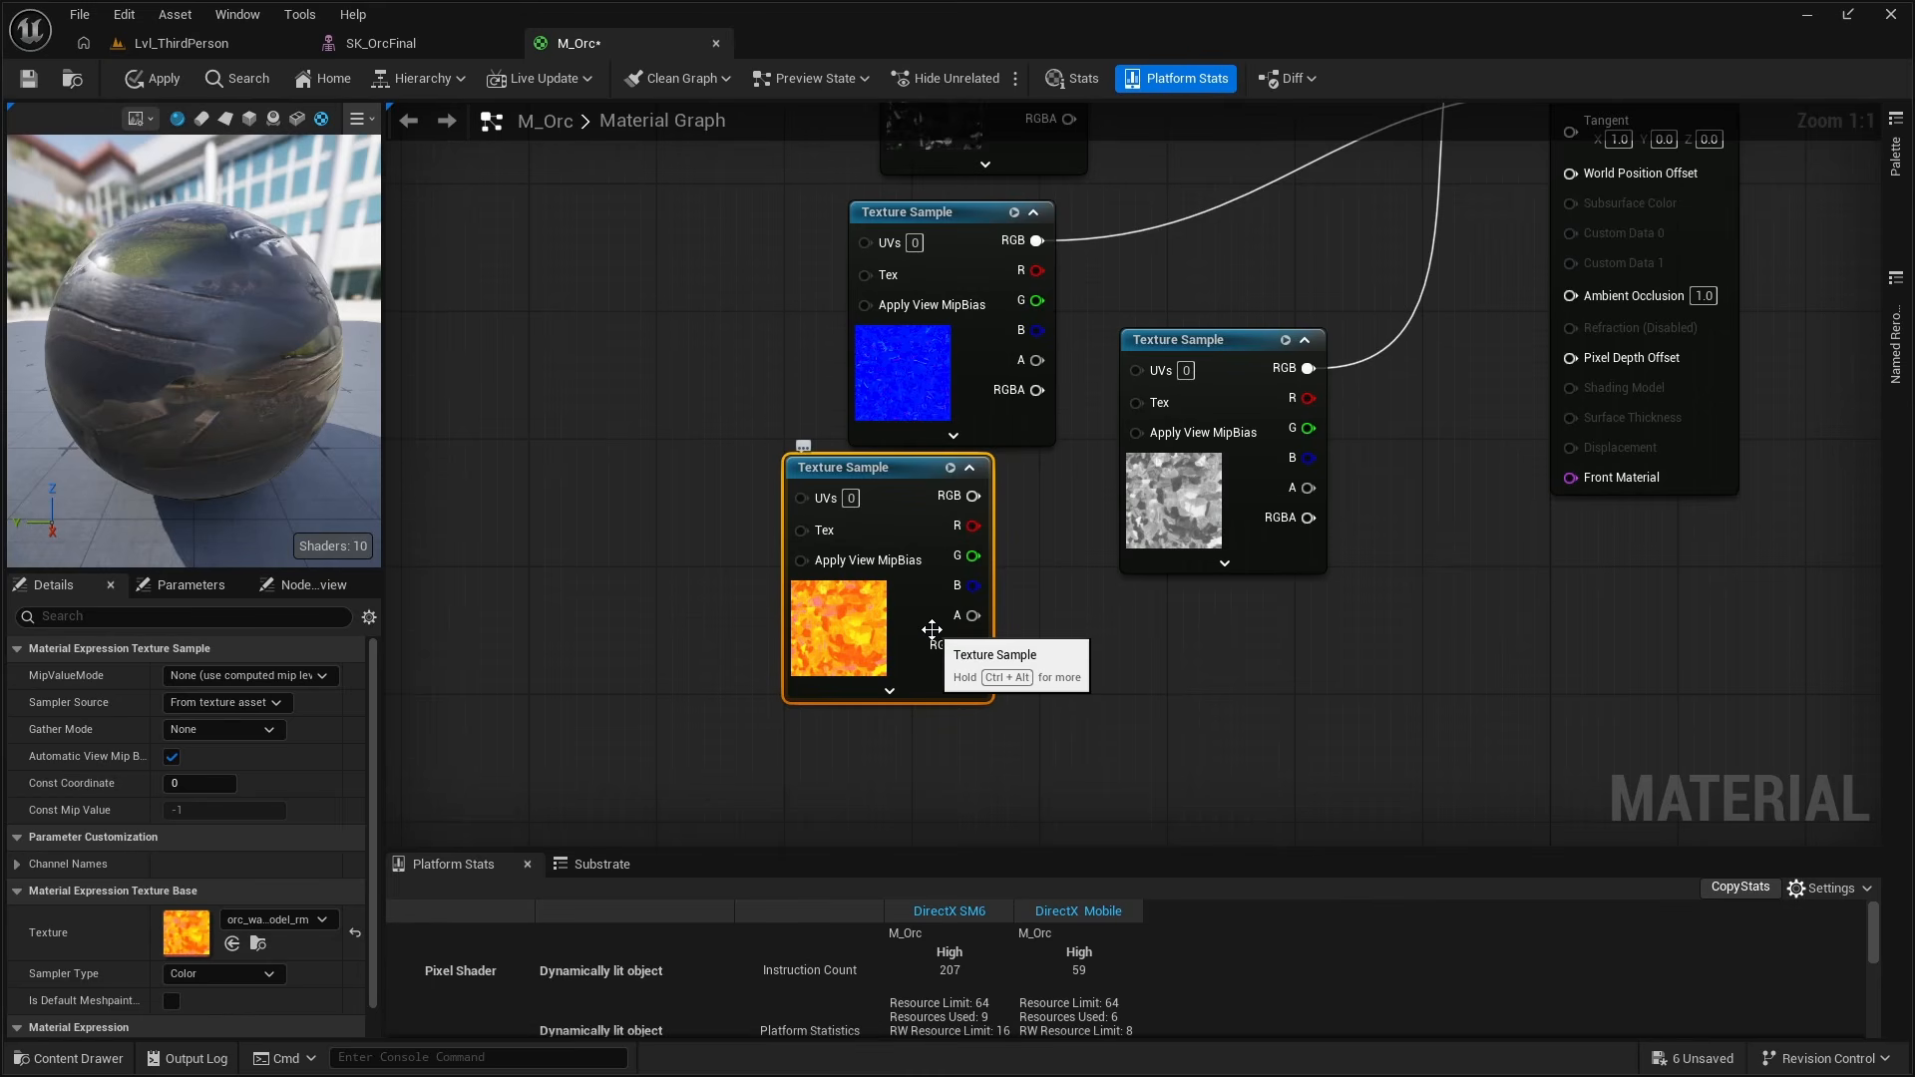
Delete the unconnected rm texture sample and line up the normal and roughness samples in a column below the metallic one.
{"action": "key", "text": "Delete"}
{"action": "right_click_drag", "start_coordinate": [993, 577], "coordinate": [922, 746]}
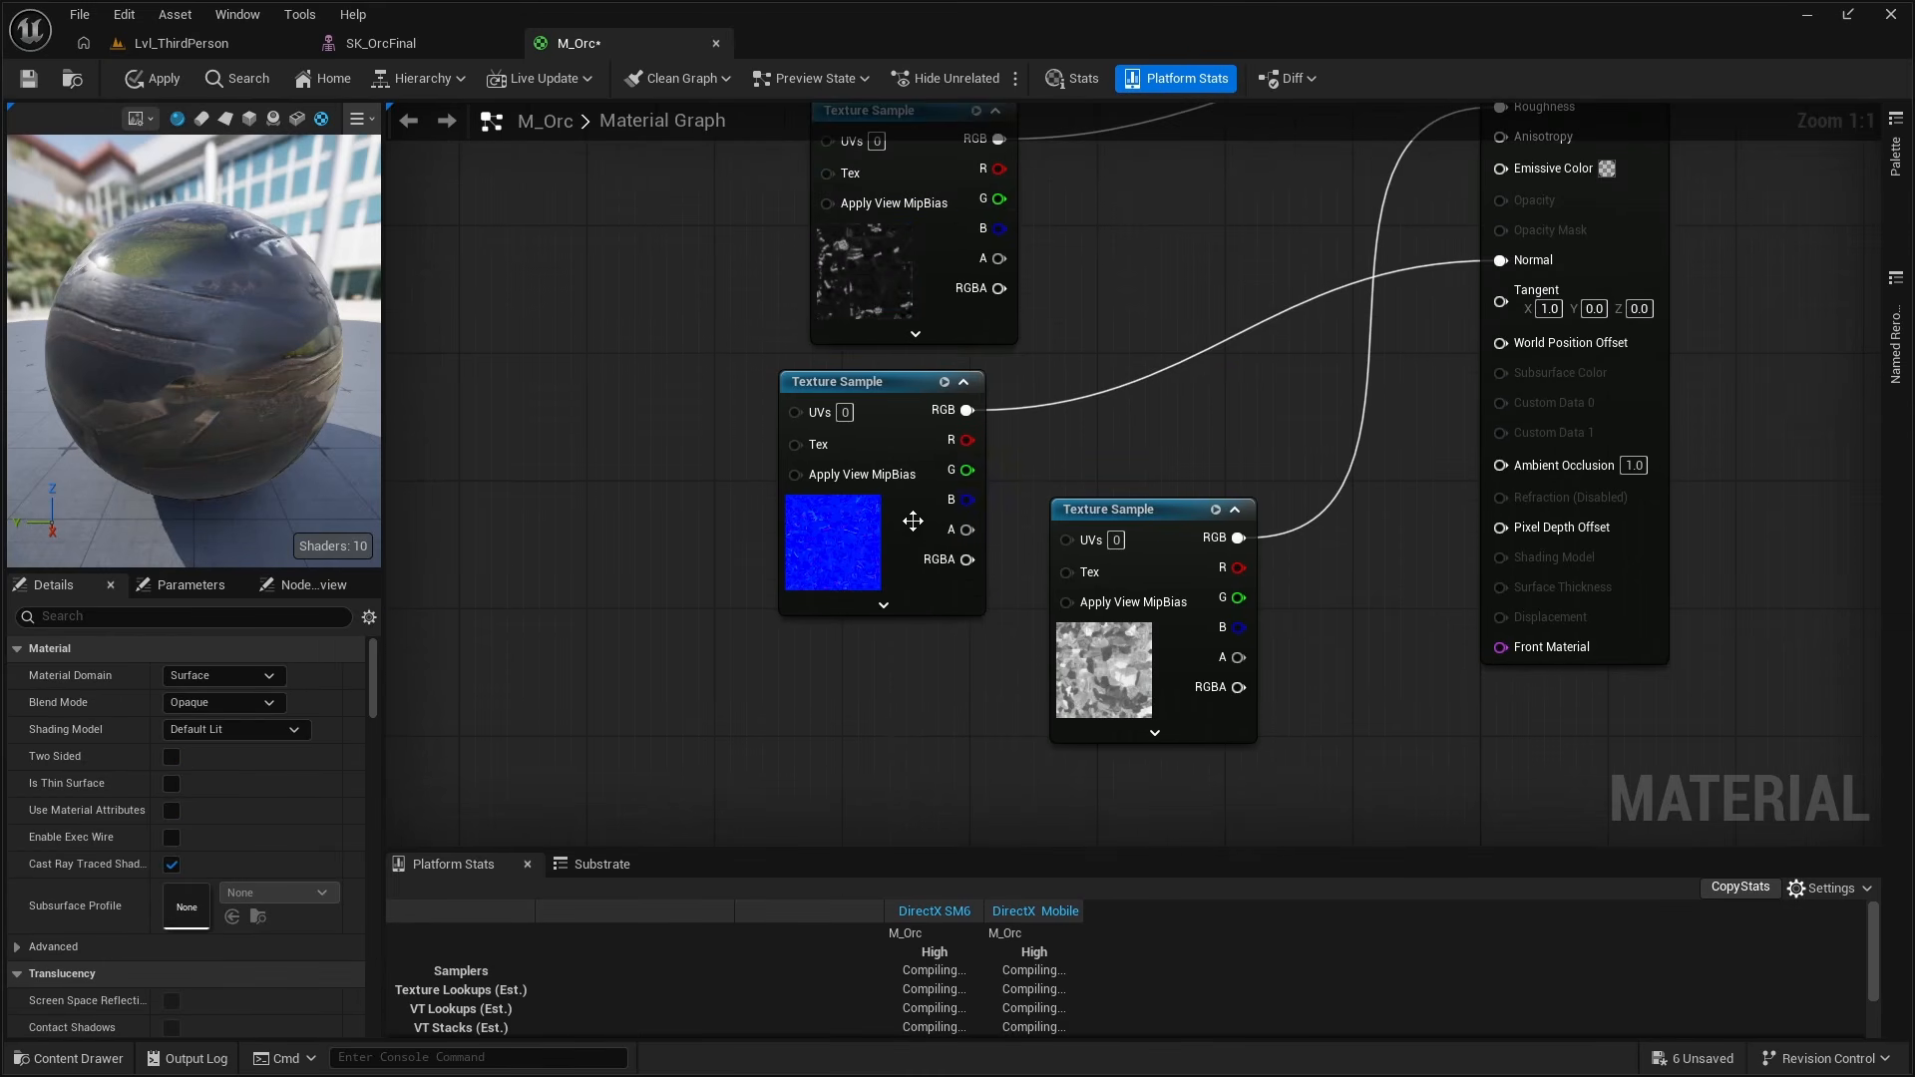
{"action": "left_click_drag", "start_coordinate": [913, 521], "coordinate": [944, 523]}
{"action": "left_click_drag", "start_coordinate": [1143, 510], "coordinate": [924, 660]}
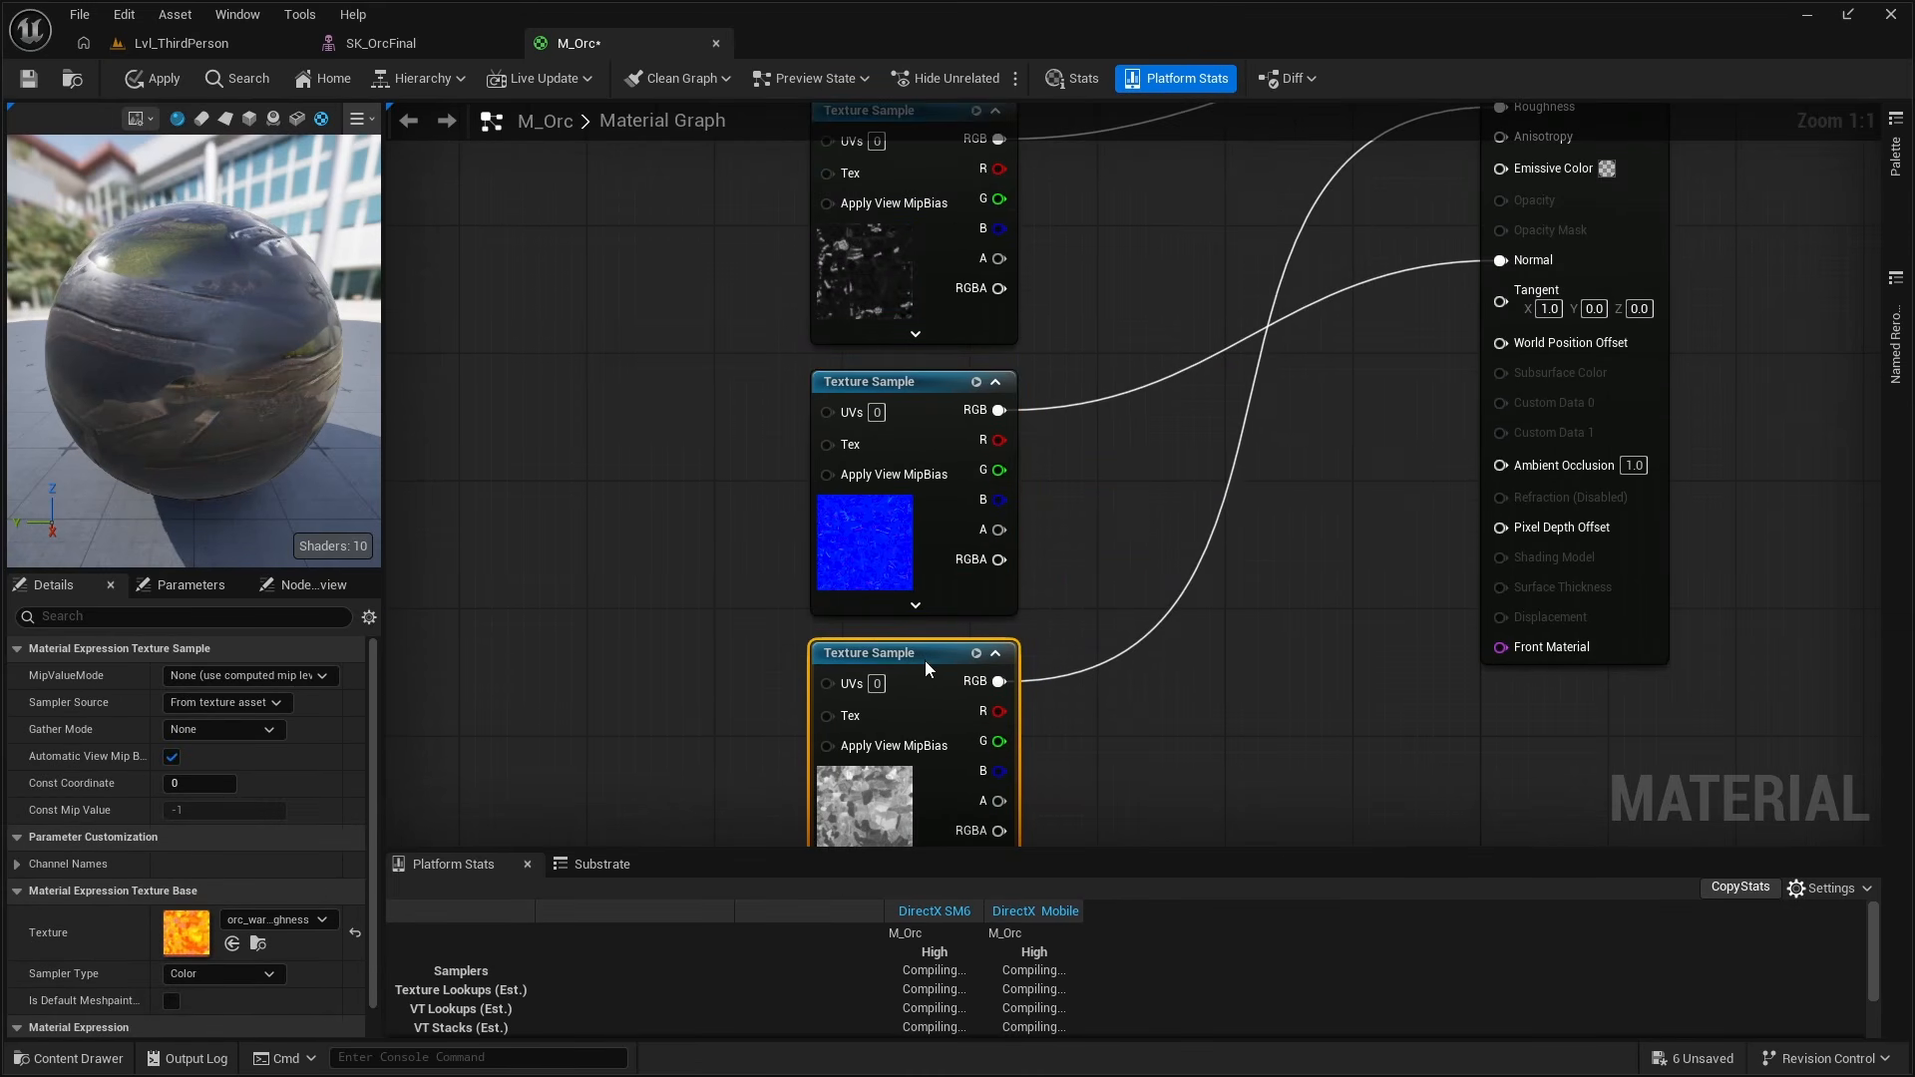
Save the M_Orc material with its basecolor, metallic, normal and roughness connections and check the graph and preview.
{"action": "scroll", "coordinate": [925, 660], "scroll_direction": "down", "scroll_amount": 3}
{"action": "right_click_drag", "start_coordinate": [1033, 509], "coordinate": [1038, 423]}
{"action": "right_click_drag", "start_coordinate": [1099, 356], "coordinate": [1078, 421]}
{"action": "left_click", "coordinate": [30, 79]}
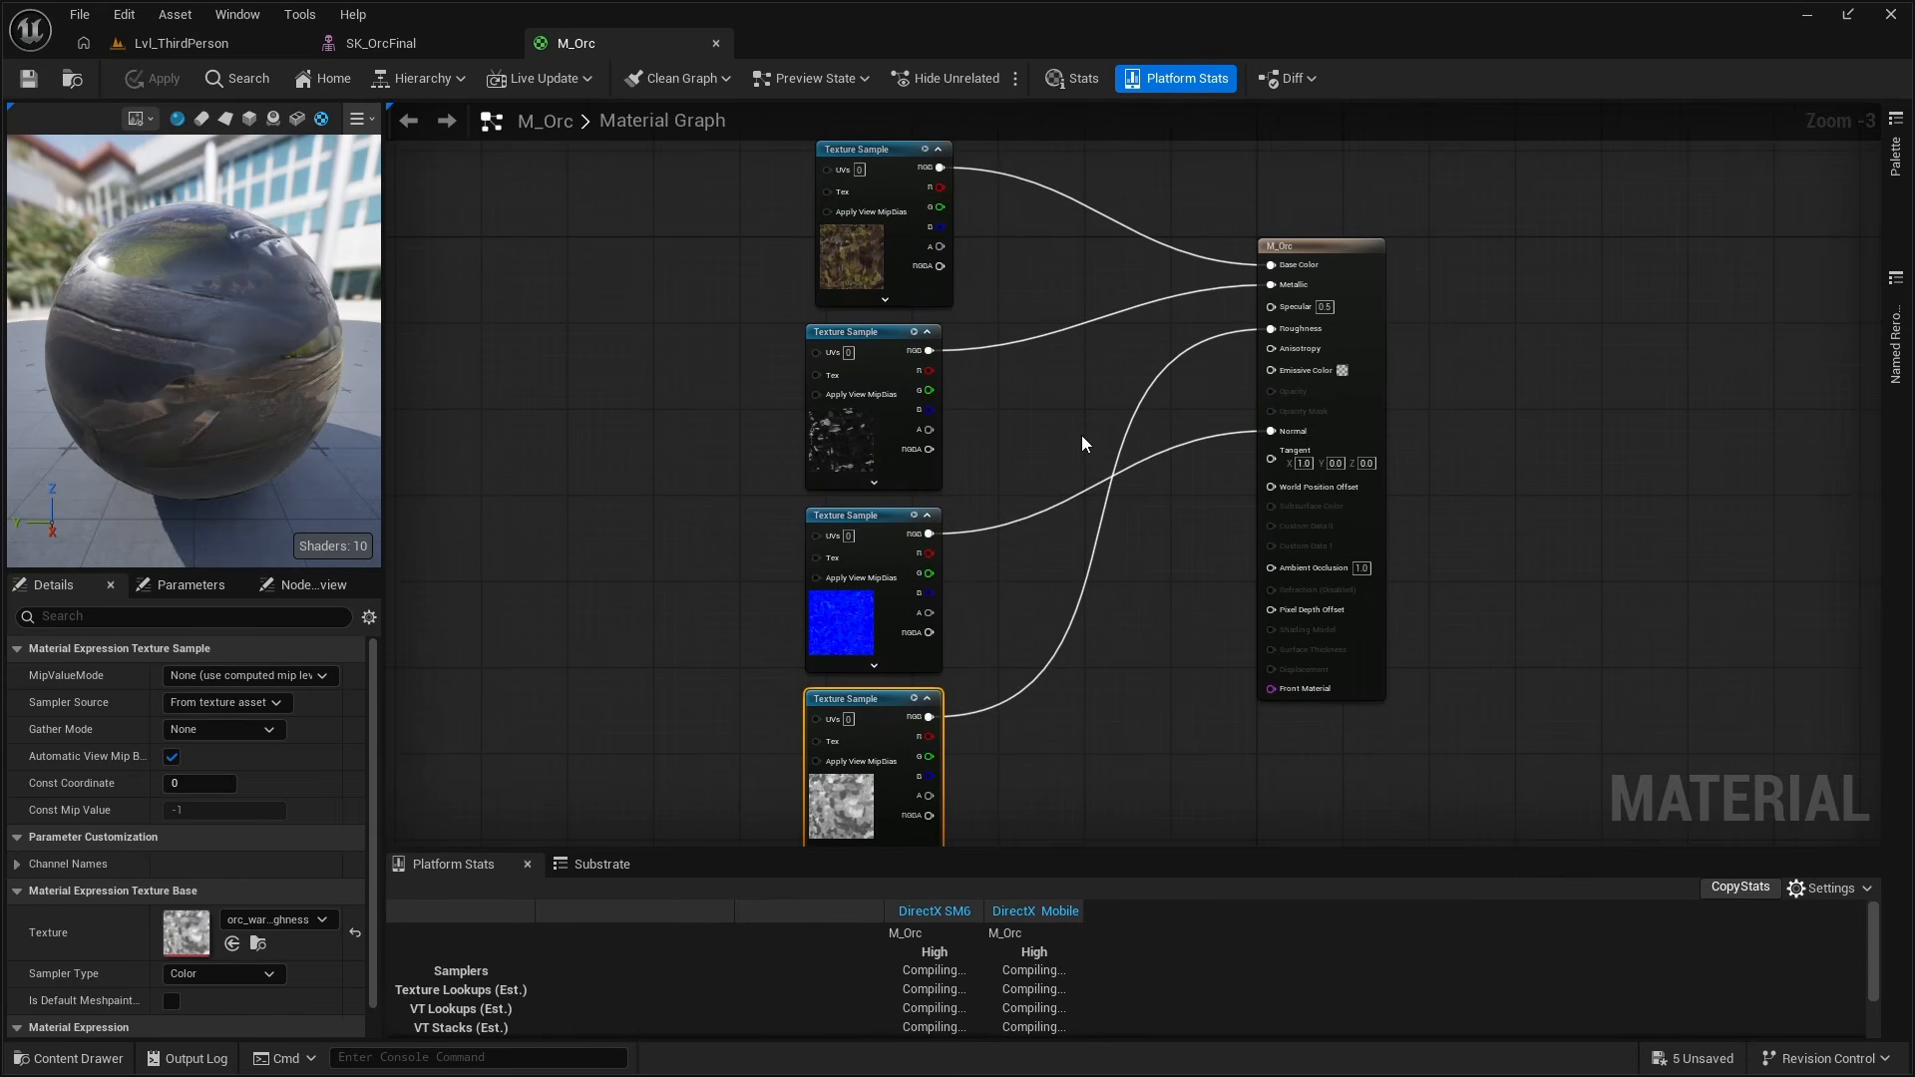
{"action": "left_click", "coordinate": [417, 46]}
{"action": "left_click", "coordinate": [654, 44]}
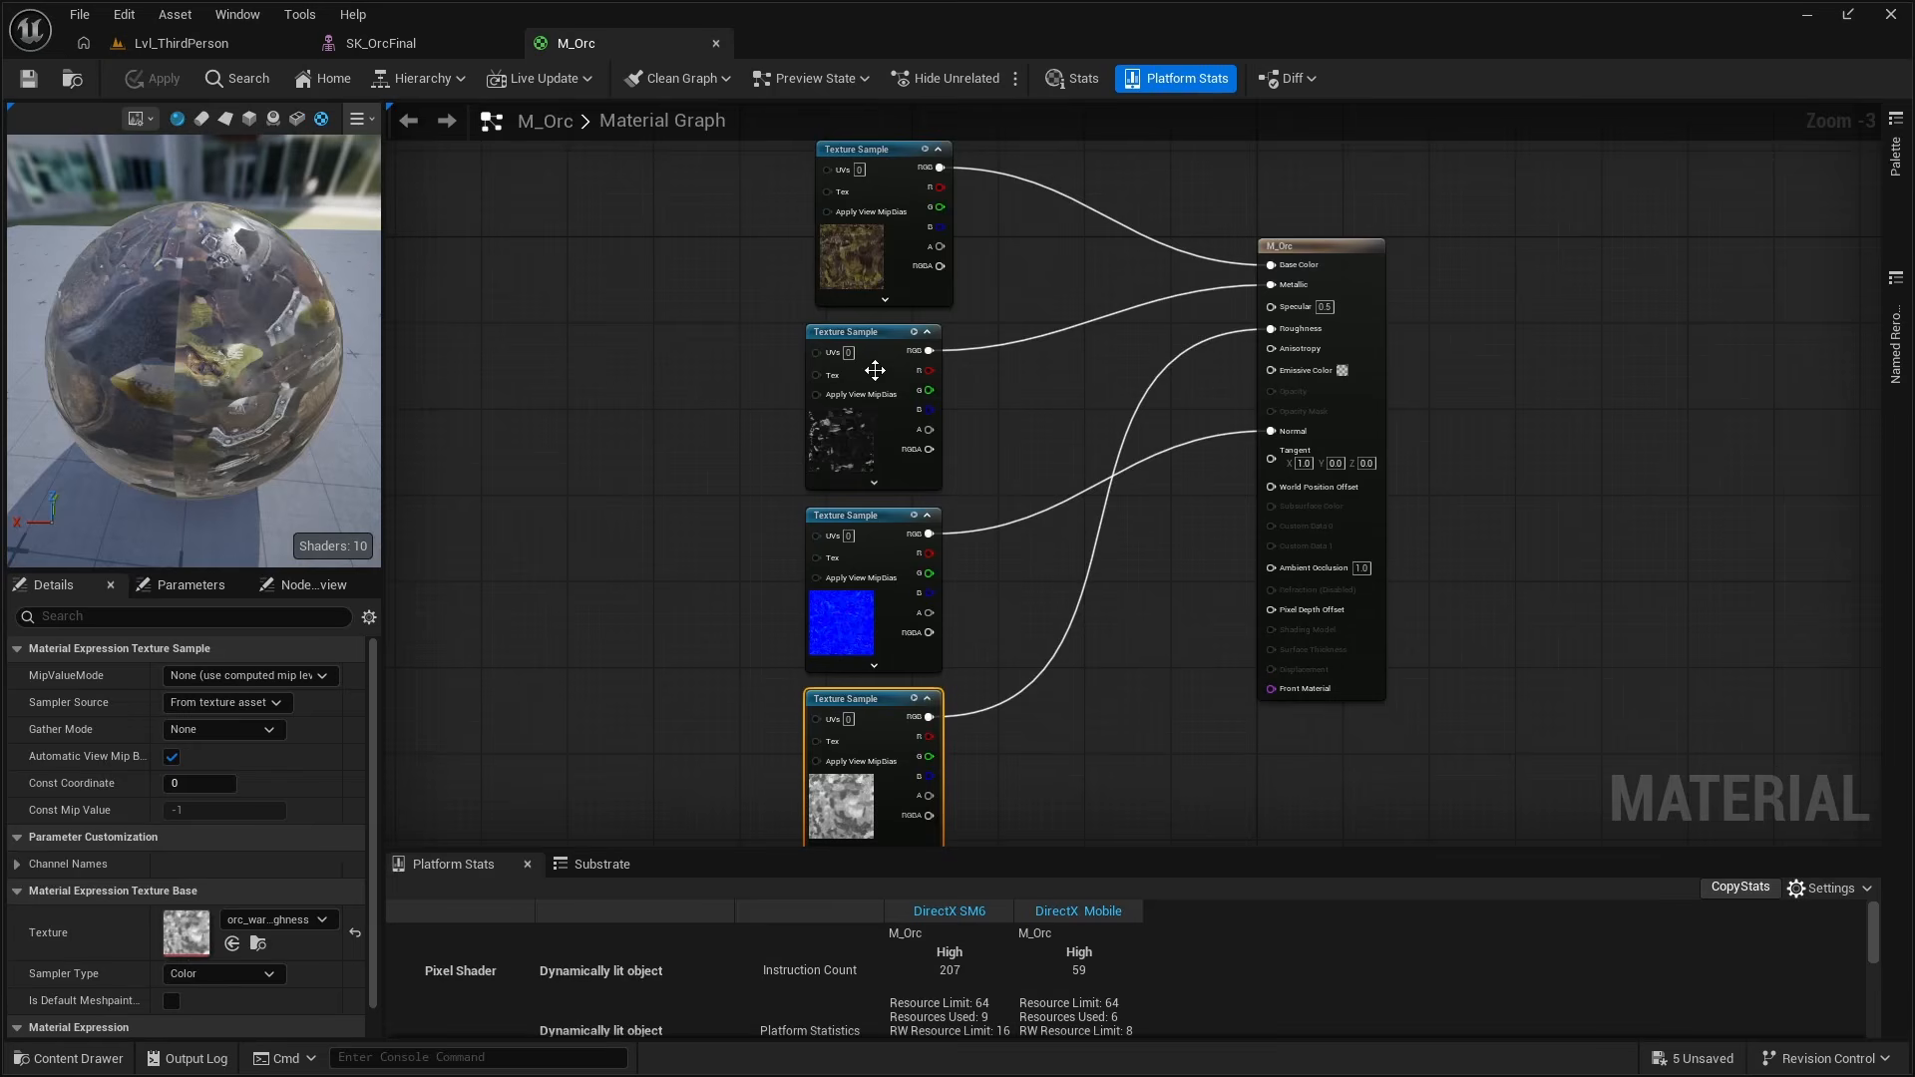
Assign M_Orc to the Element 0 material slot of the SK_OrcFinal skeletal mesh.
{"action": "left_click", "coordinate": [435, 45]}
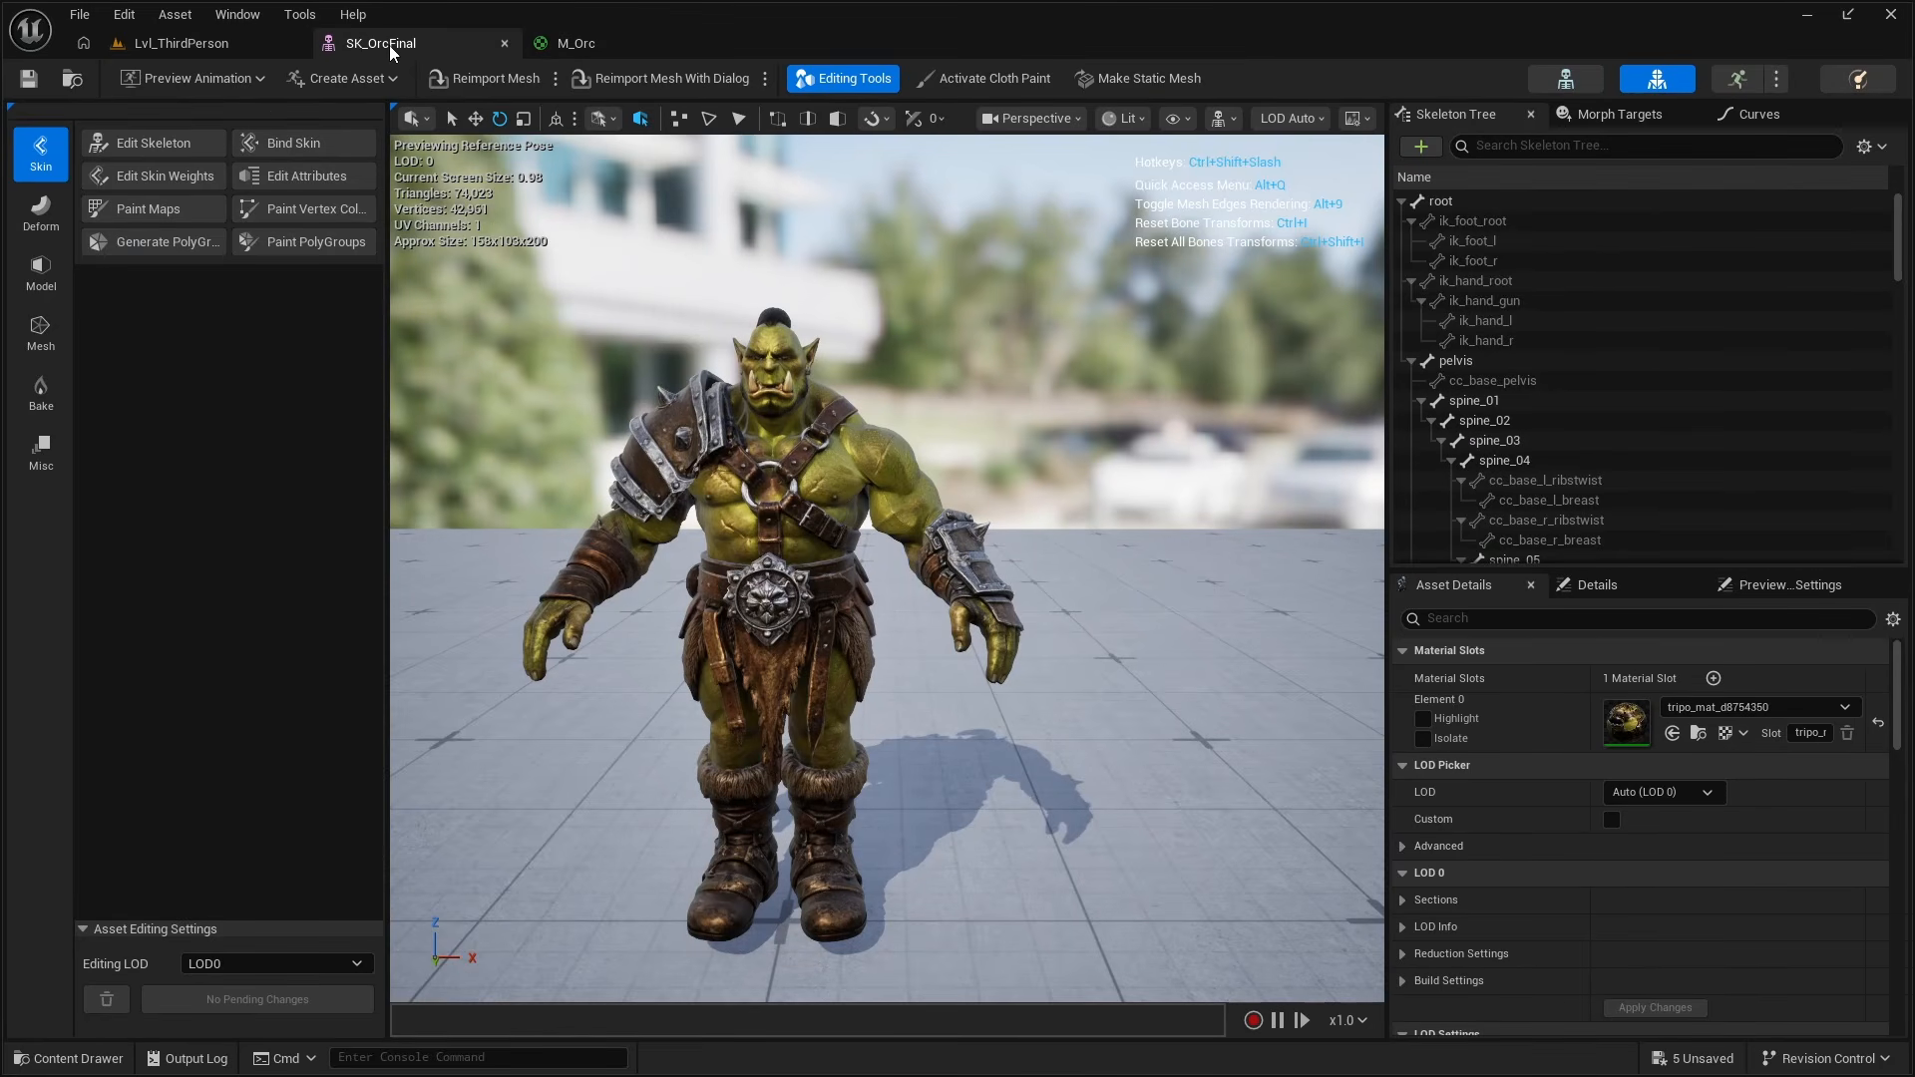
{"action": "left_click", "coordinate": [1711, 706]}
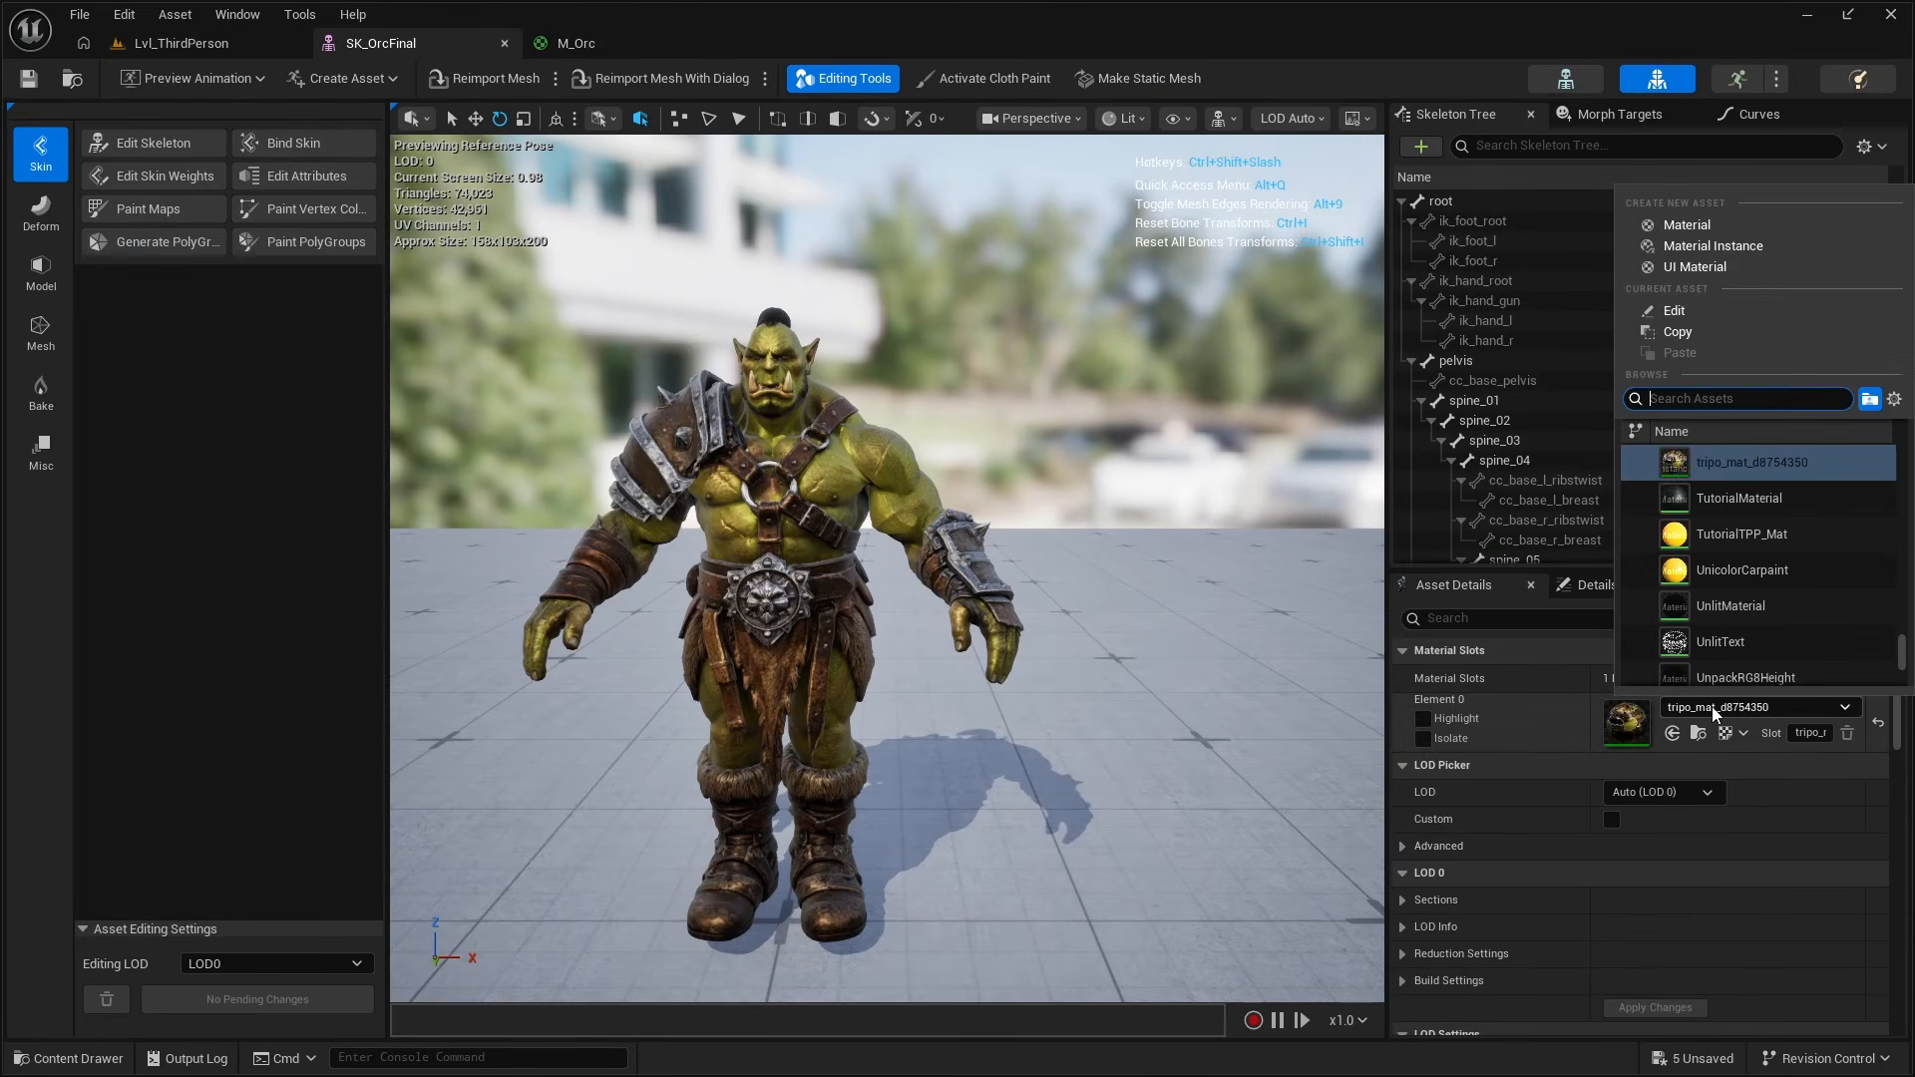
{"action": "type", "text": "oc"}
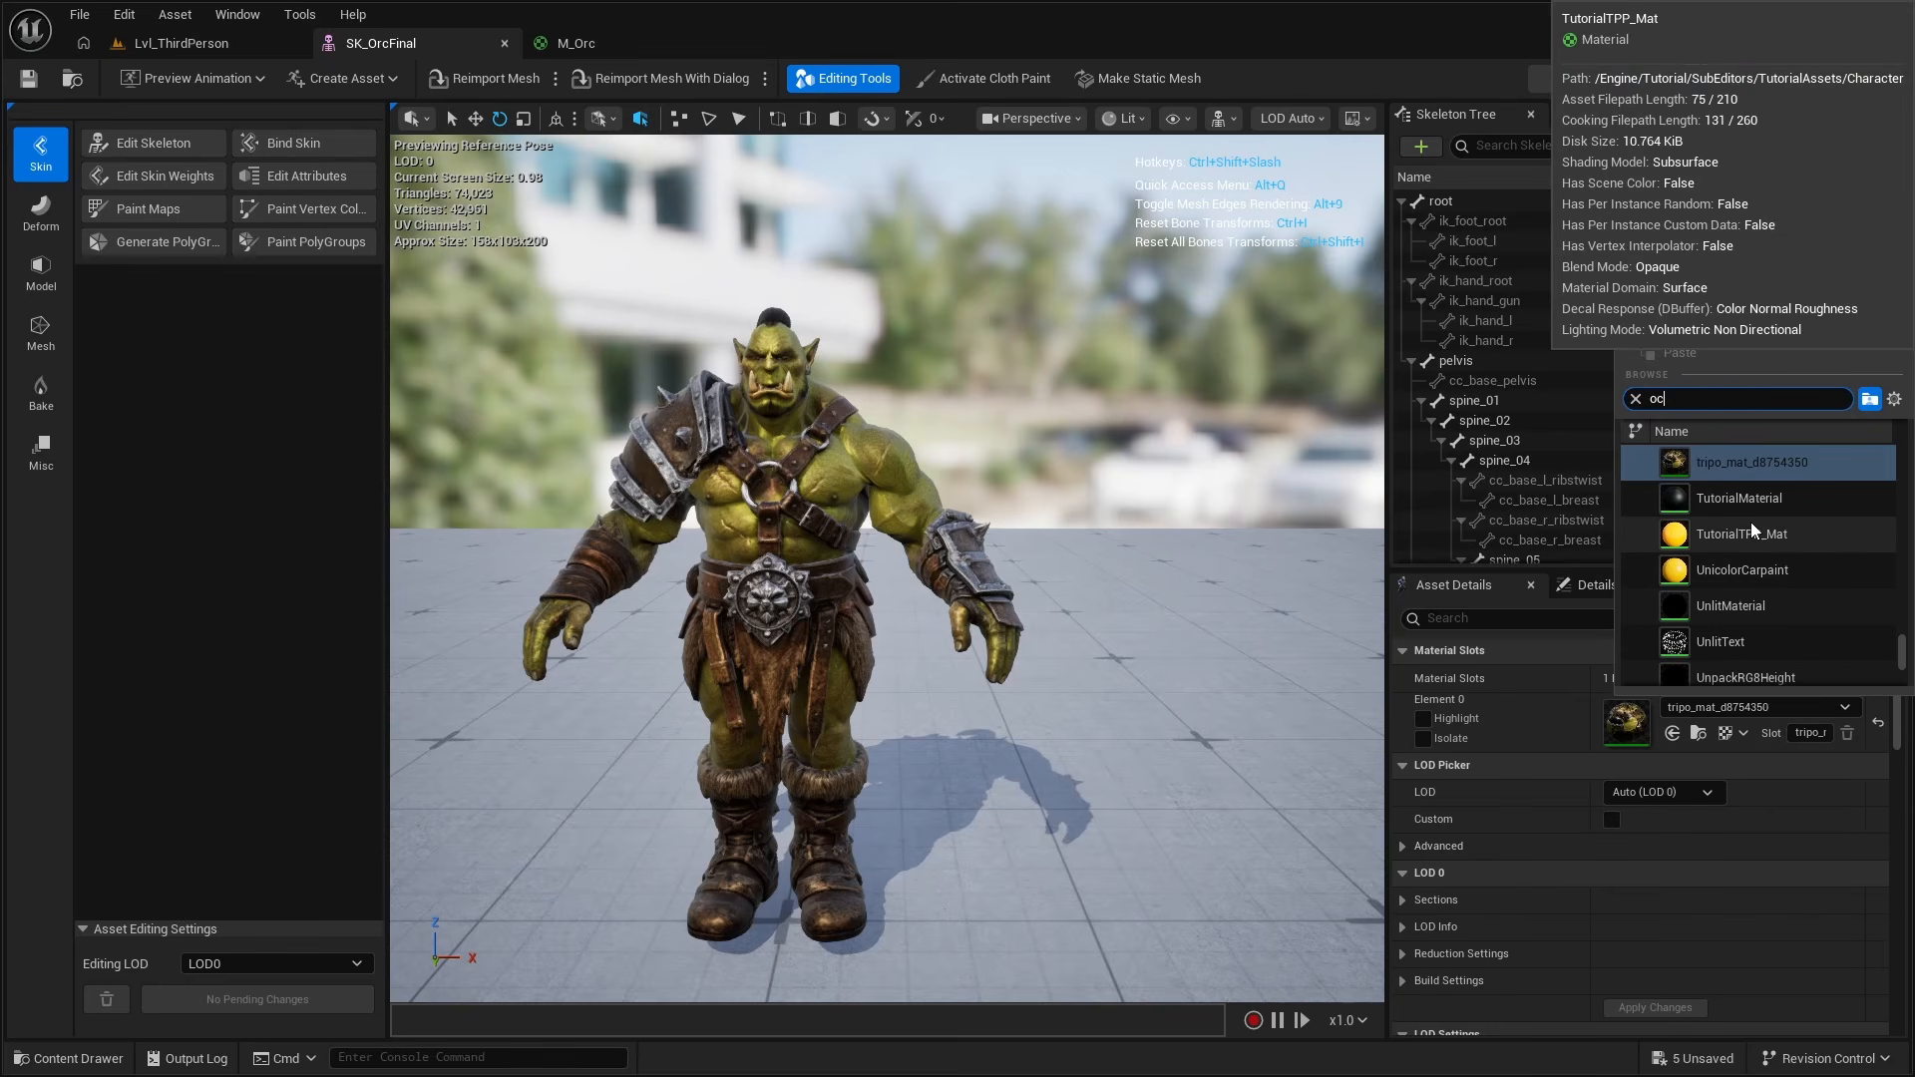
{"action": "key", "text": "BackSpace"}
{"action": "key", "text": "BackSpace"}
{"action": "type", "text": "m_orc"}
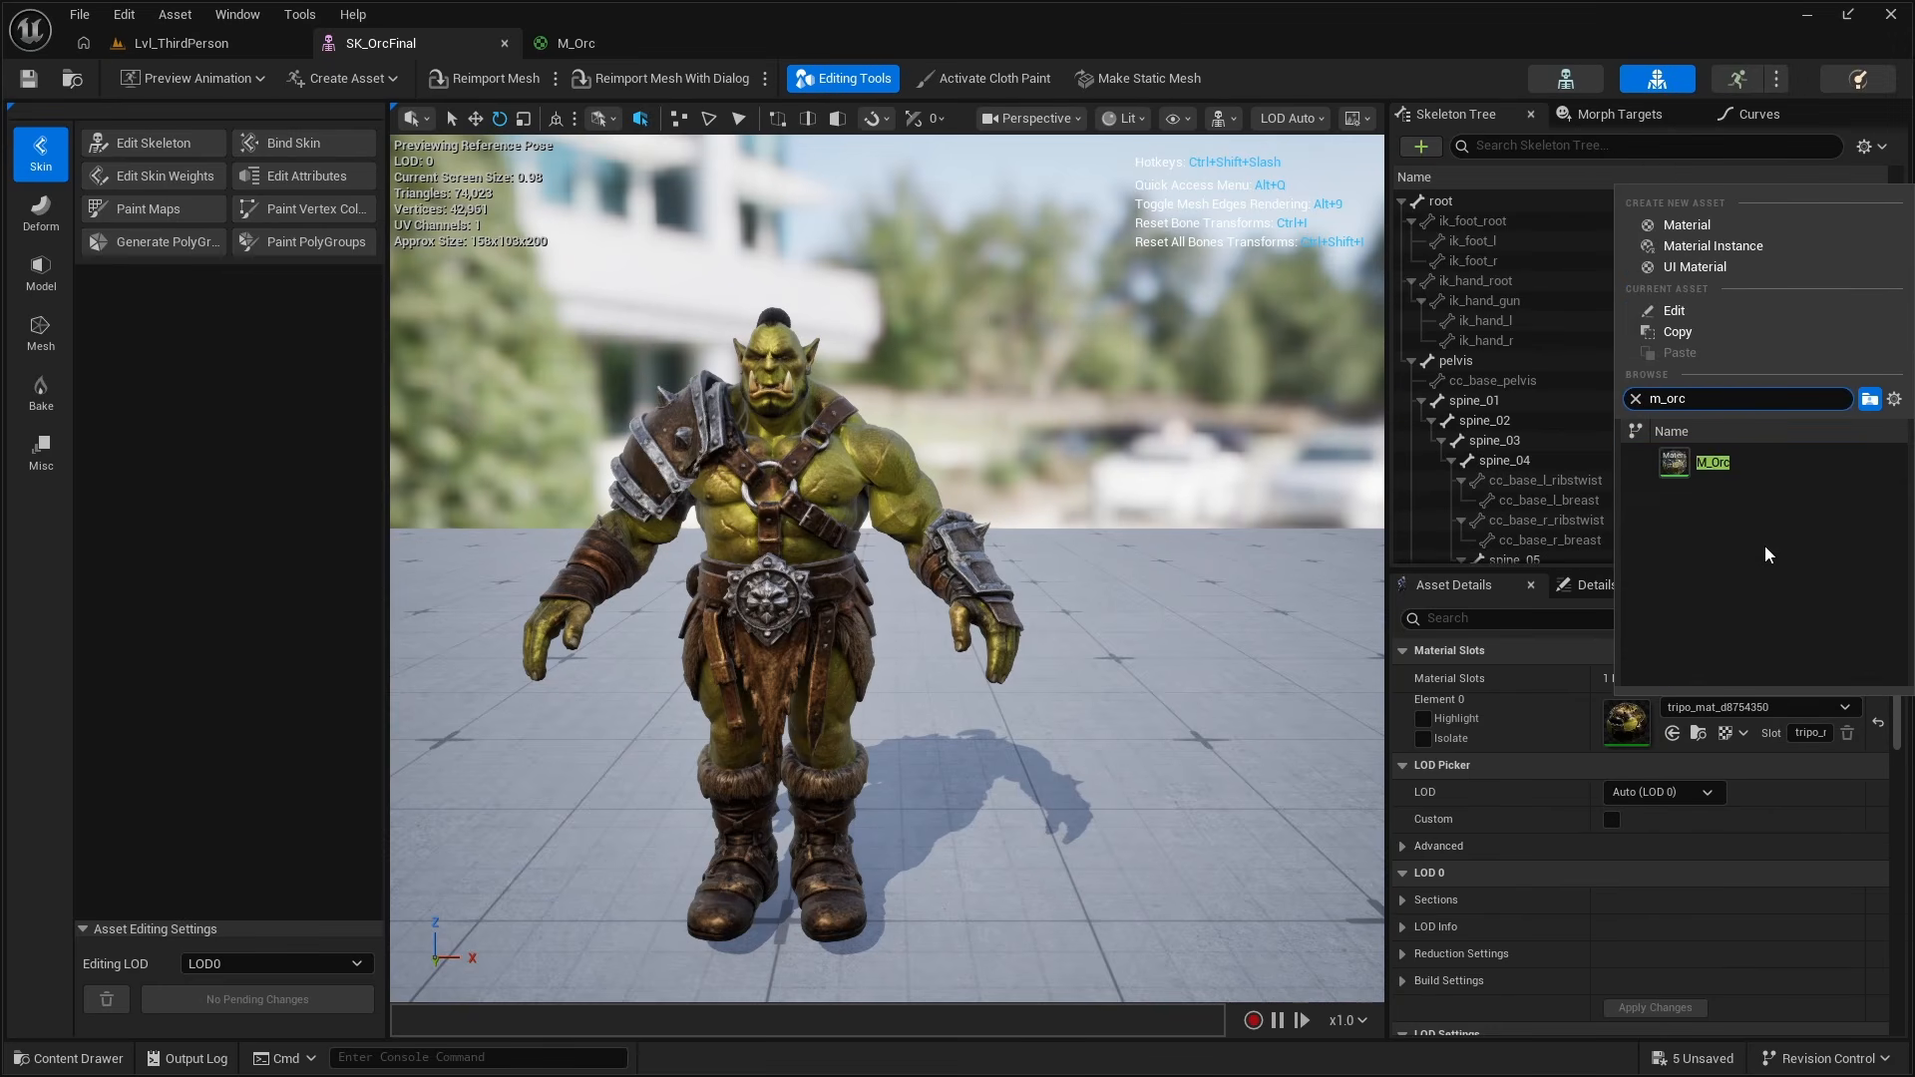
{"action": "left_click", "coordinate": [1771, 477]}
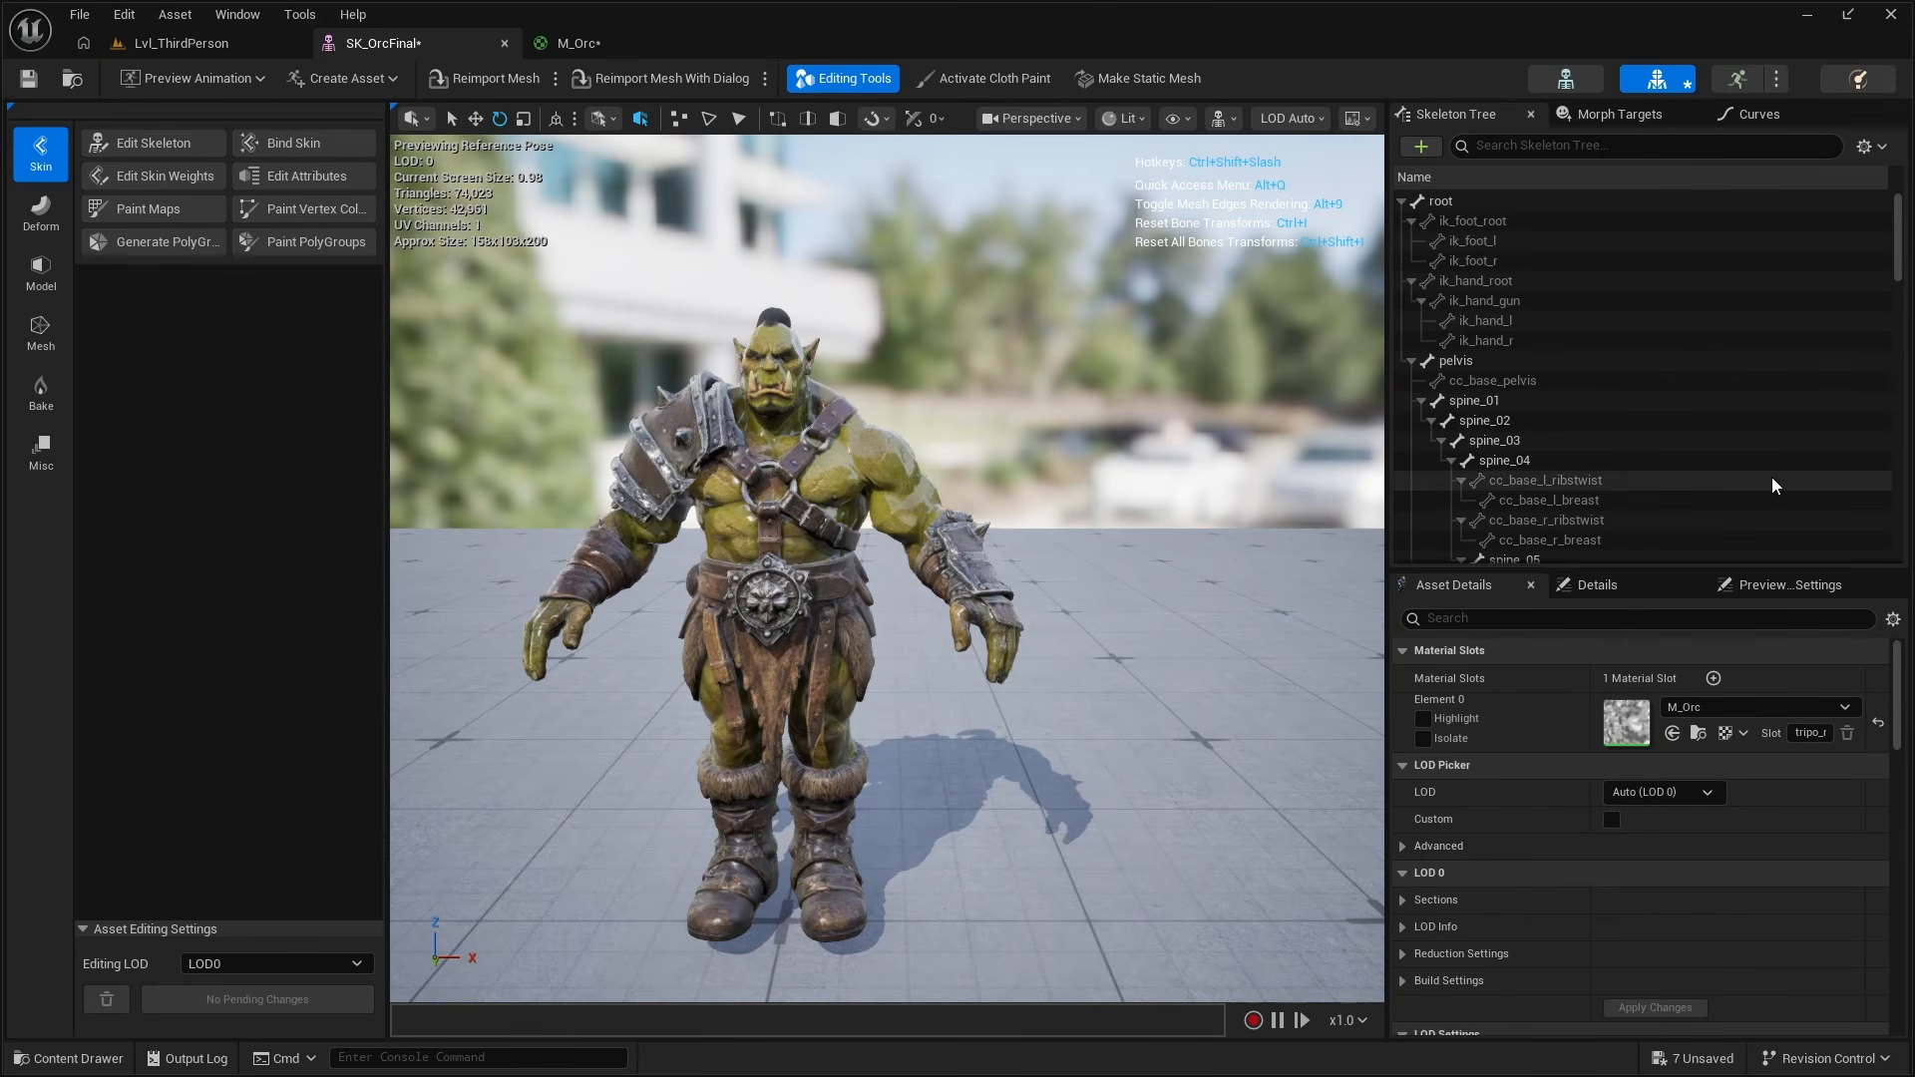
Inspect the M_Orc material on the orc from several angles and save the SK_OrcFinal skeletal mesh.
{"action": "mouse_move", "coordinate": [886, 568]}
{"action": "right_mouse_down"}
{"action": "mouse_move", "coordinate": [913, 449]}
{"action": "mouse_move", "coordinate": [938, 429]}
{"action": "mouse_move", "coordinate": [1037, 568]}
{"action": "mouse_move", "coordinate": [888, 553]}
{"action": "mouse_move", "coordinate": [918, 569]}
{"action": "right_mouse_up"}
{"action": "scroll", "coordinate": [1093, 346], "scroll_direction": "down", "scroll_amount": 5}
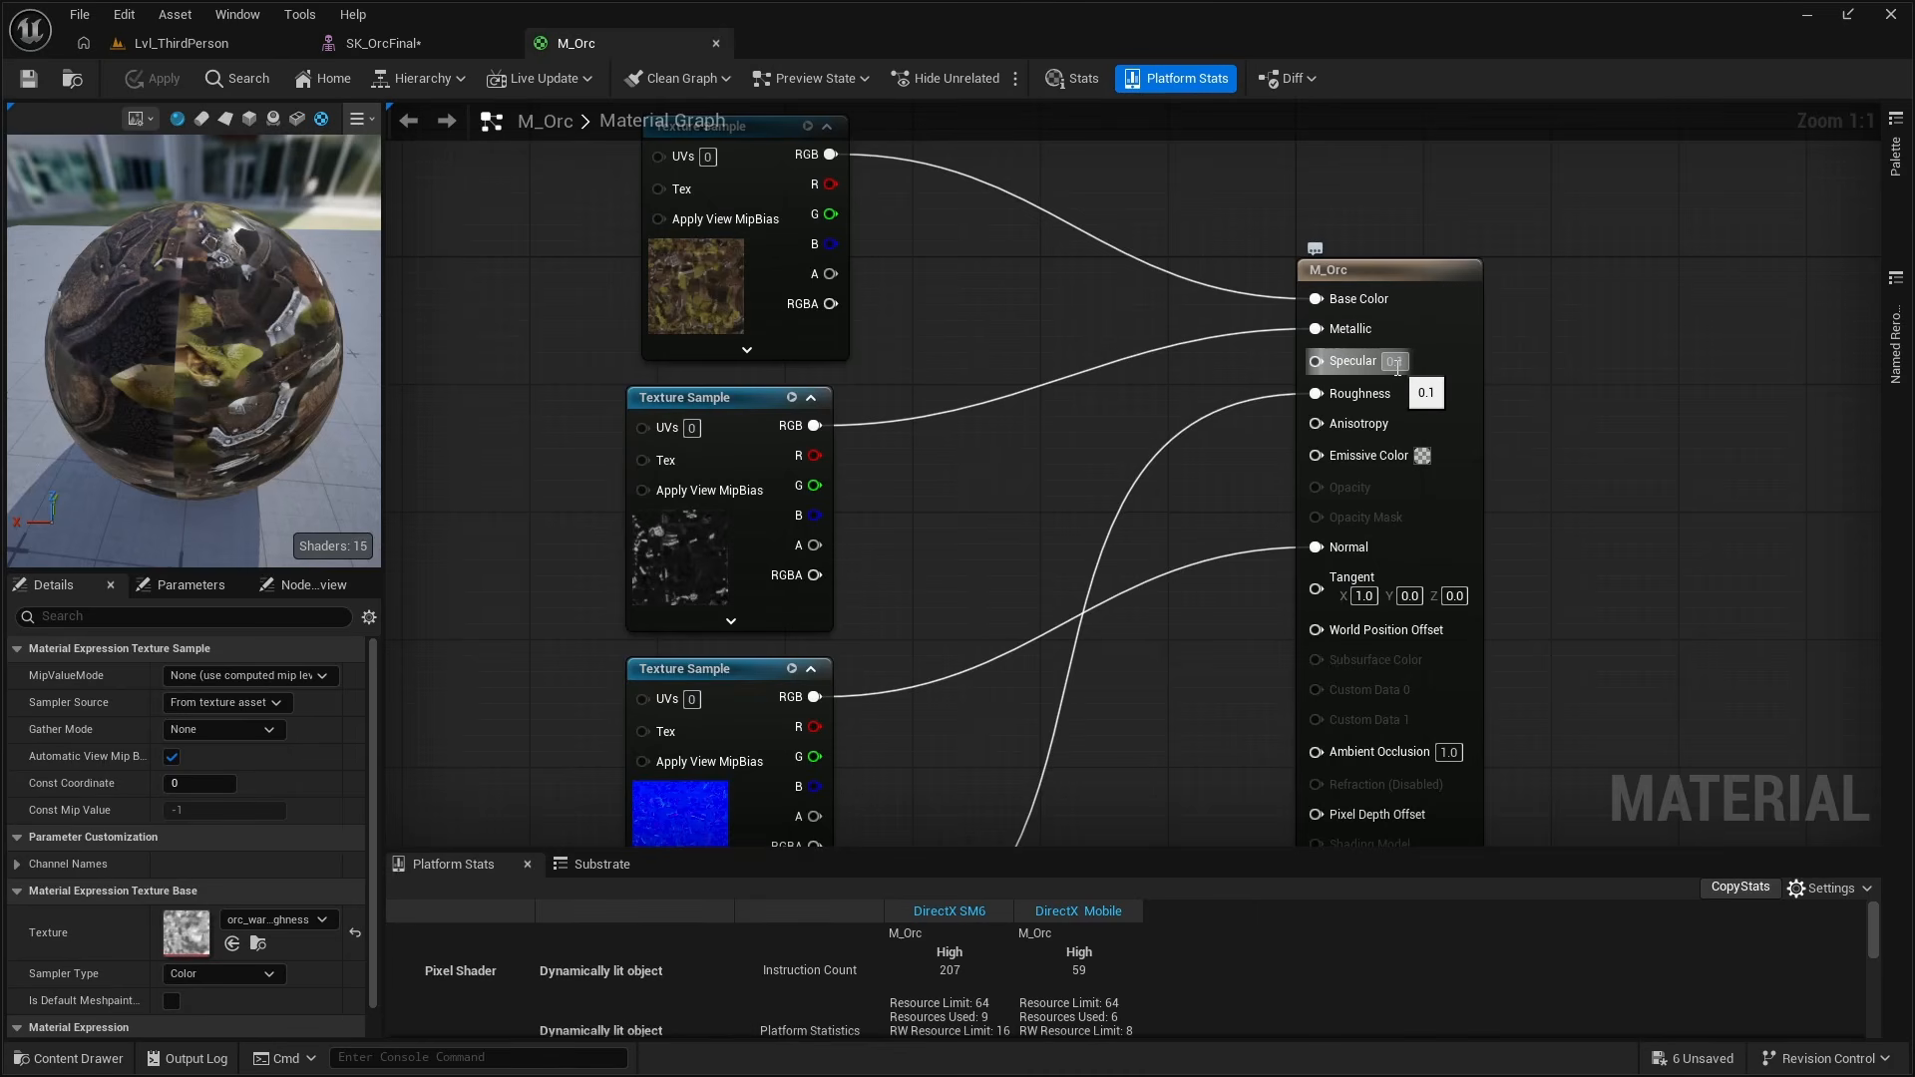
{"action": "left_click", "coordinate": [449, 42]}
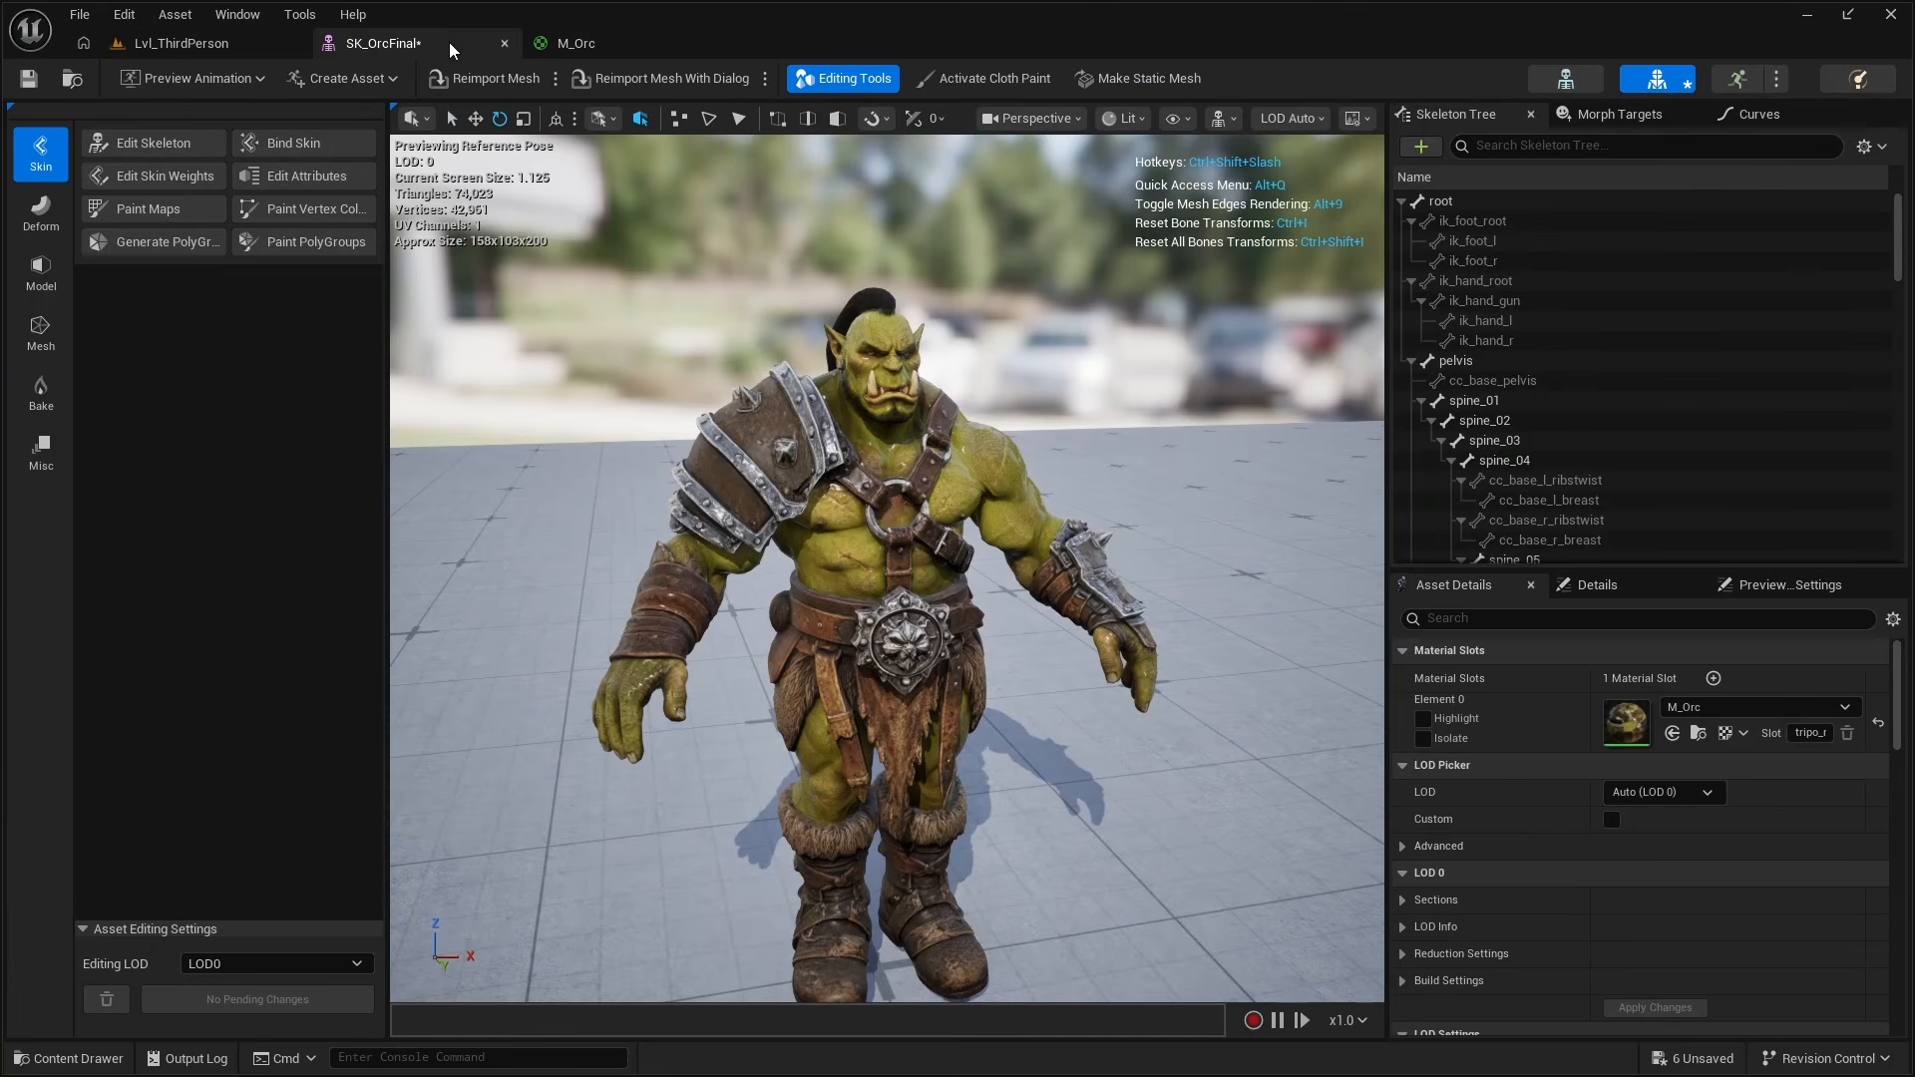
{"action": "left_click_drag", "start_coordinate": [853, 344], "coordinate": [918, 339], "text": "alt"}
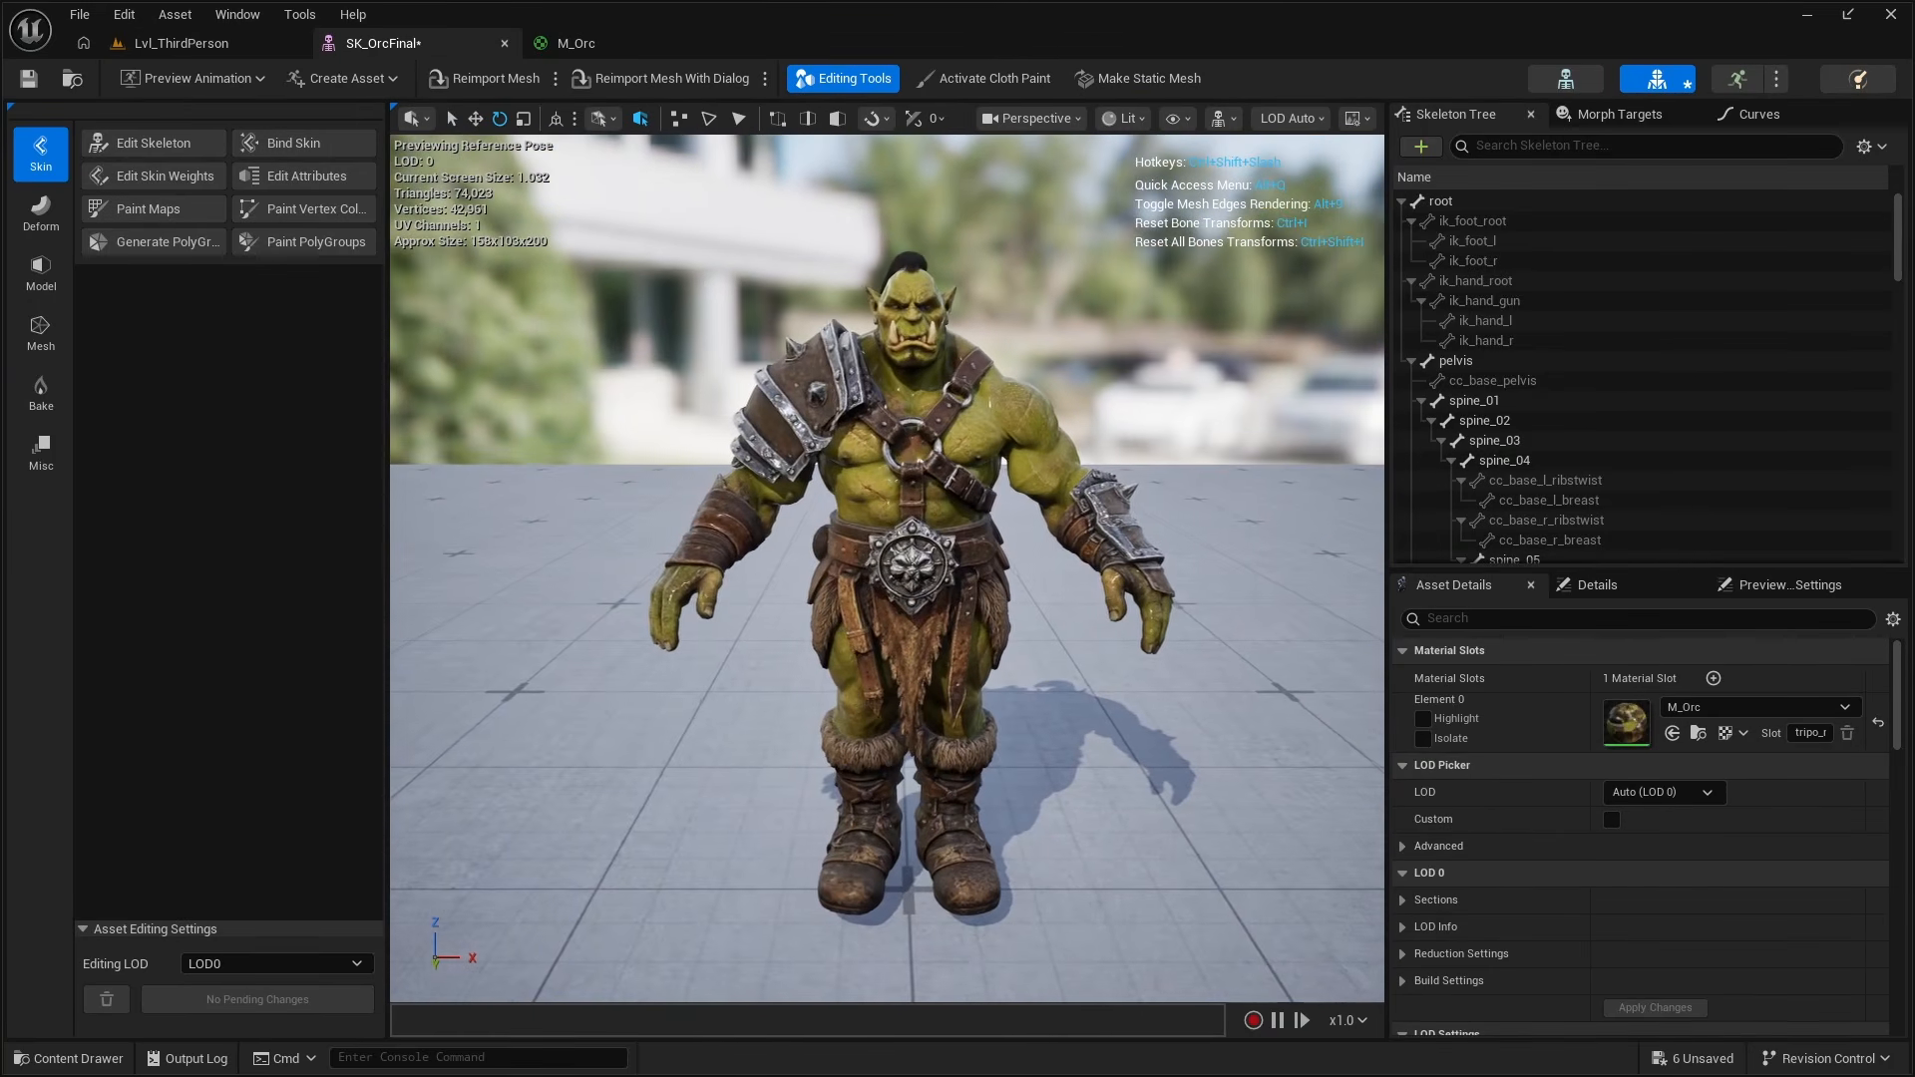
{"action": "left_click", "coordinate": [30, 80]}
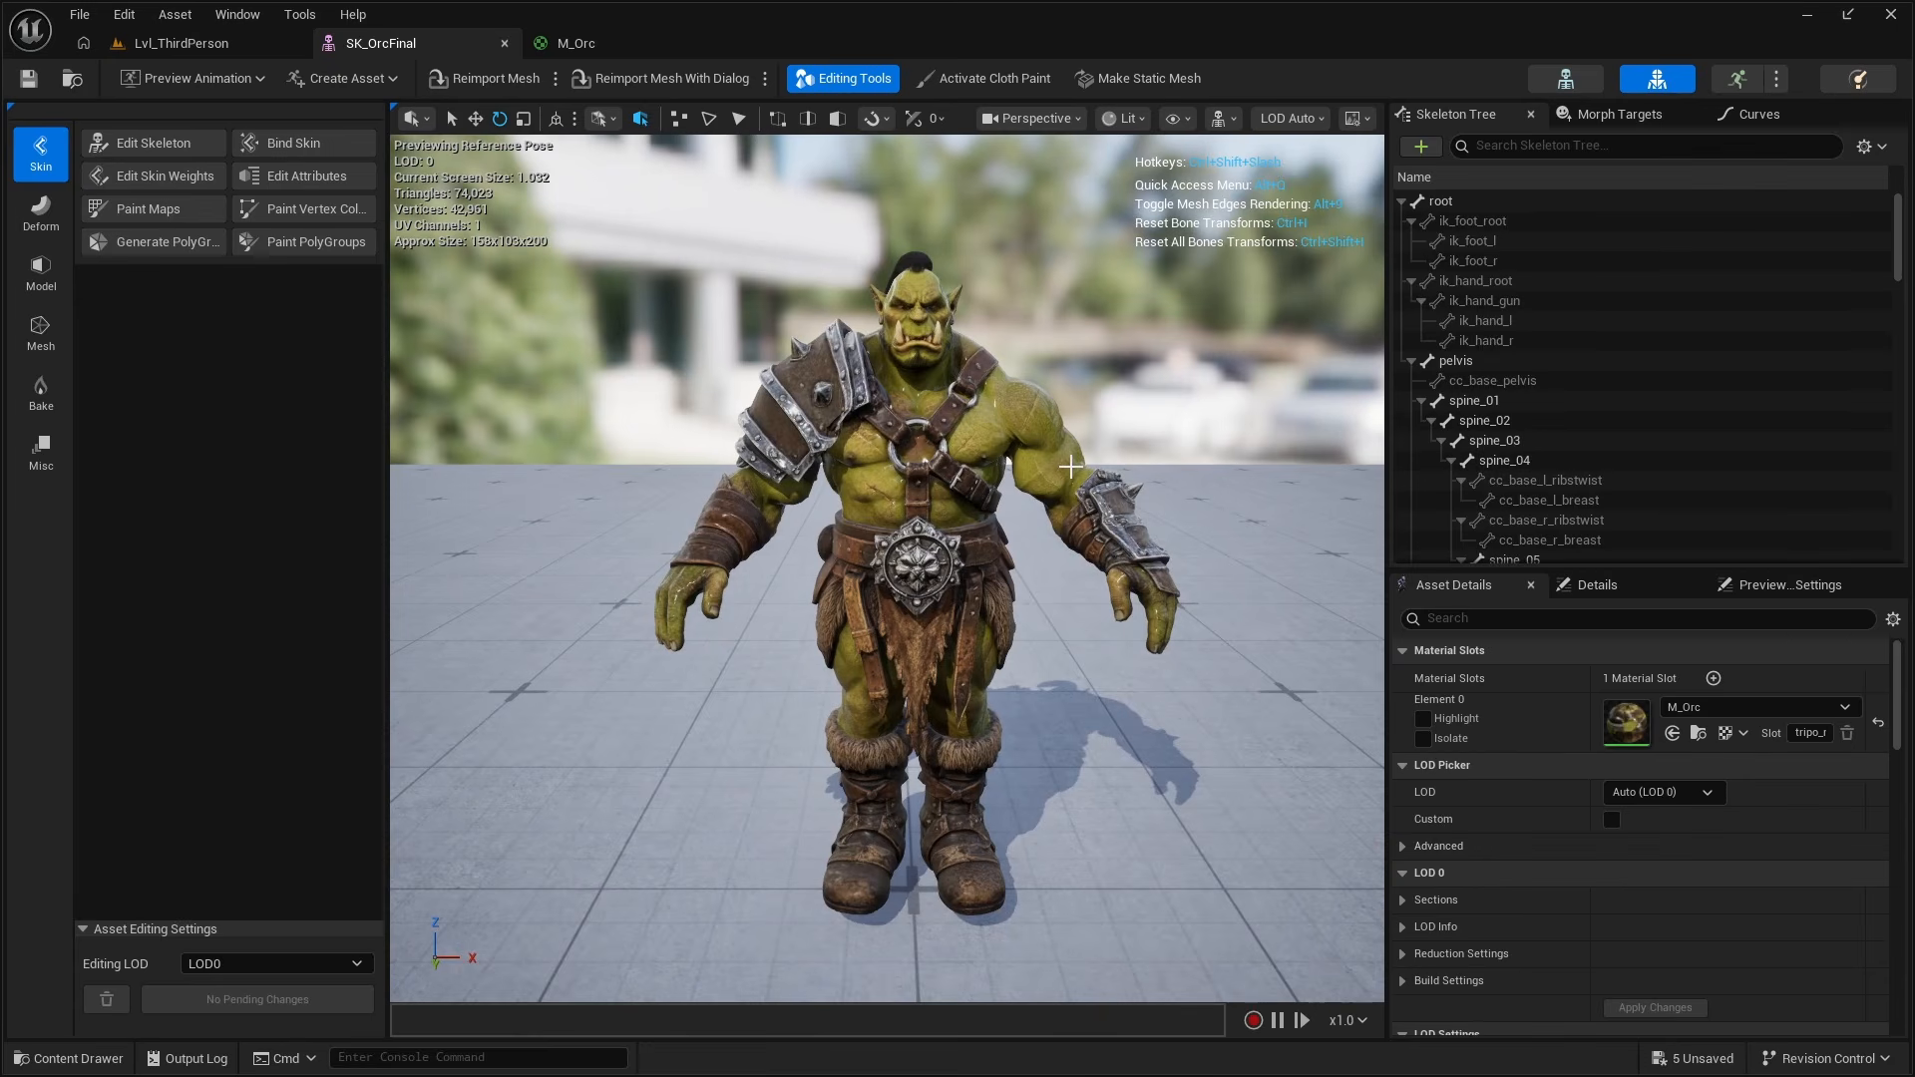
Close the M_Orc and SK_OrcFinal editors and enlarge the level viewport above the OrcCharacter folder contents.
{"action": "left_click", "coordinate": [557, 42]}
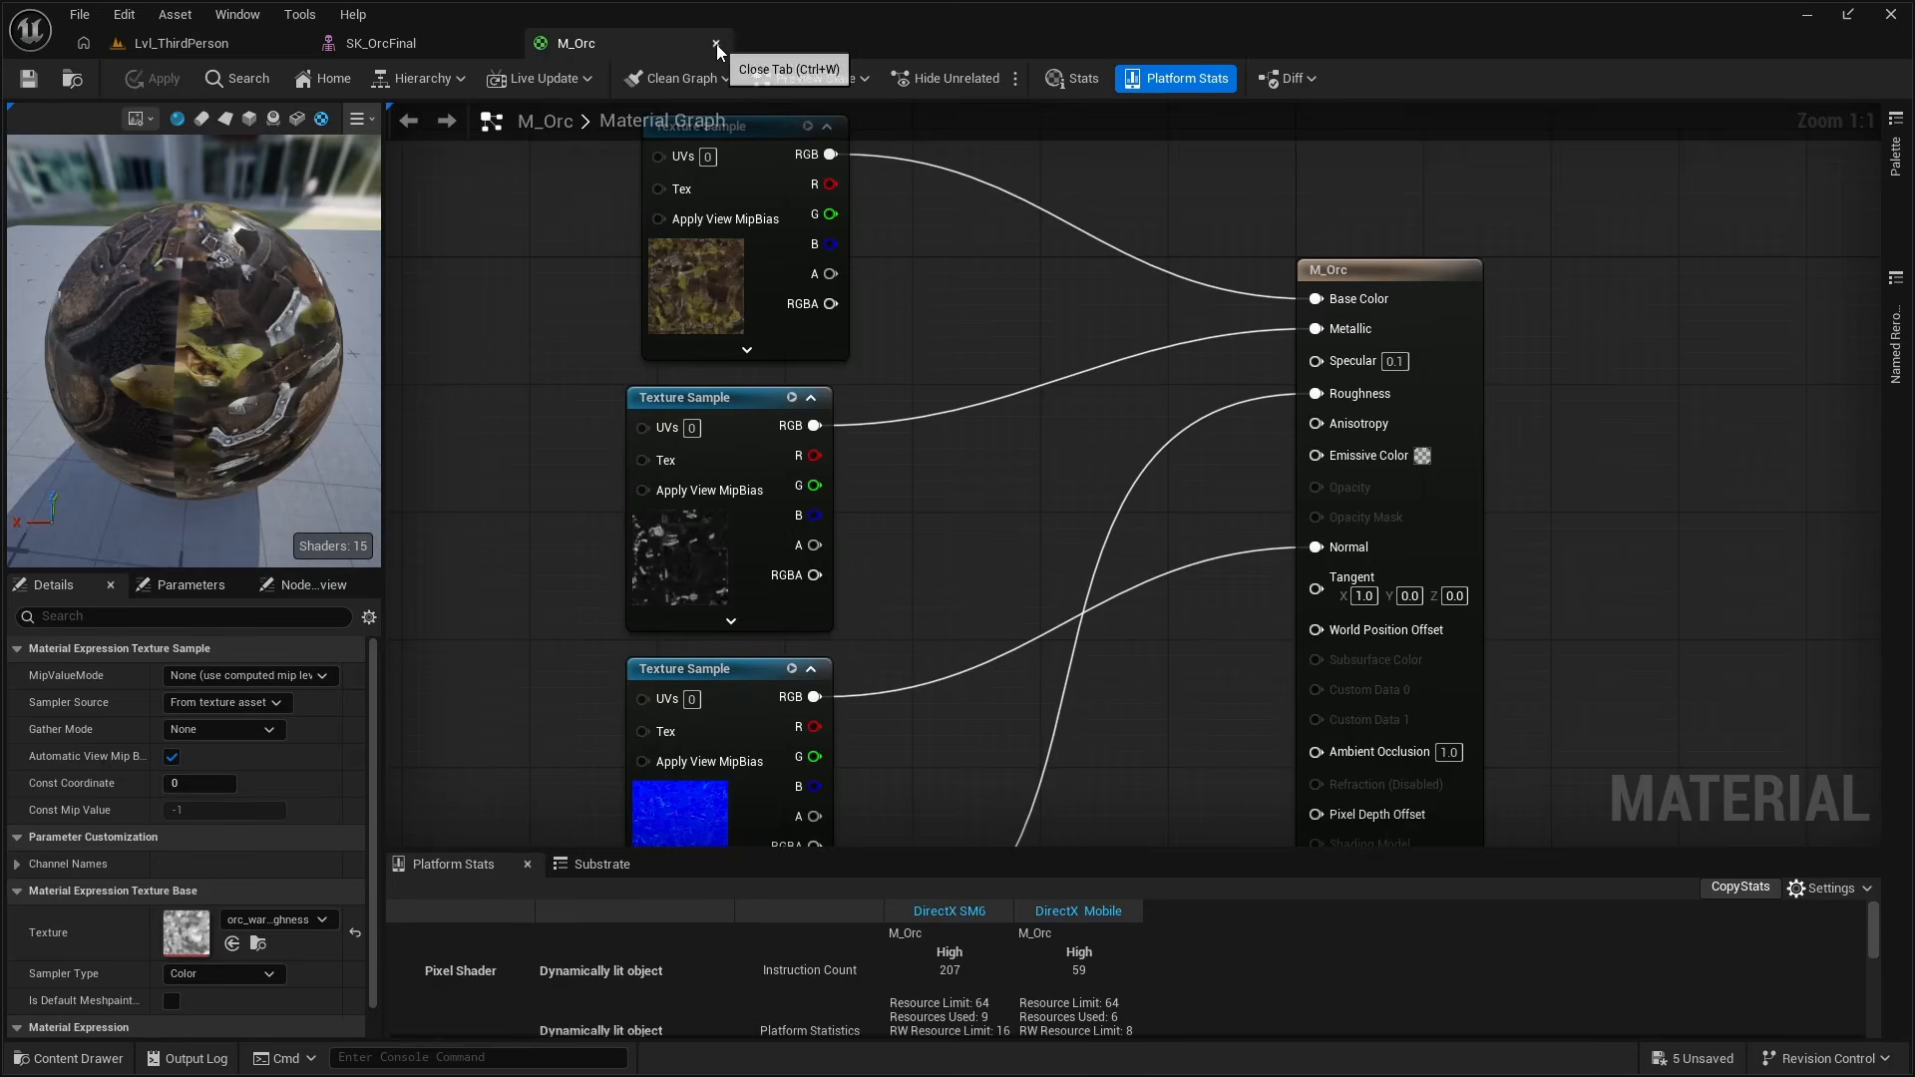
{"action": "left_click", "coordinate": [715, 43]}
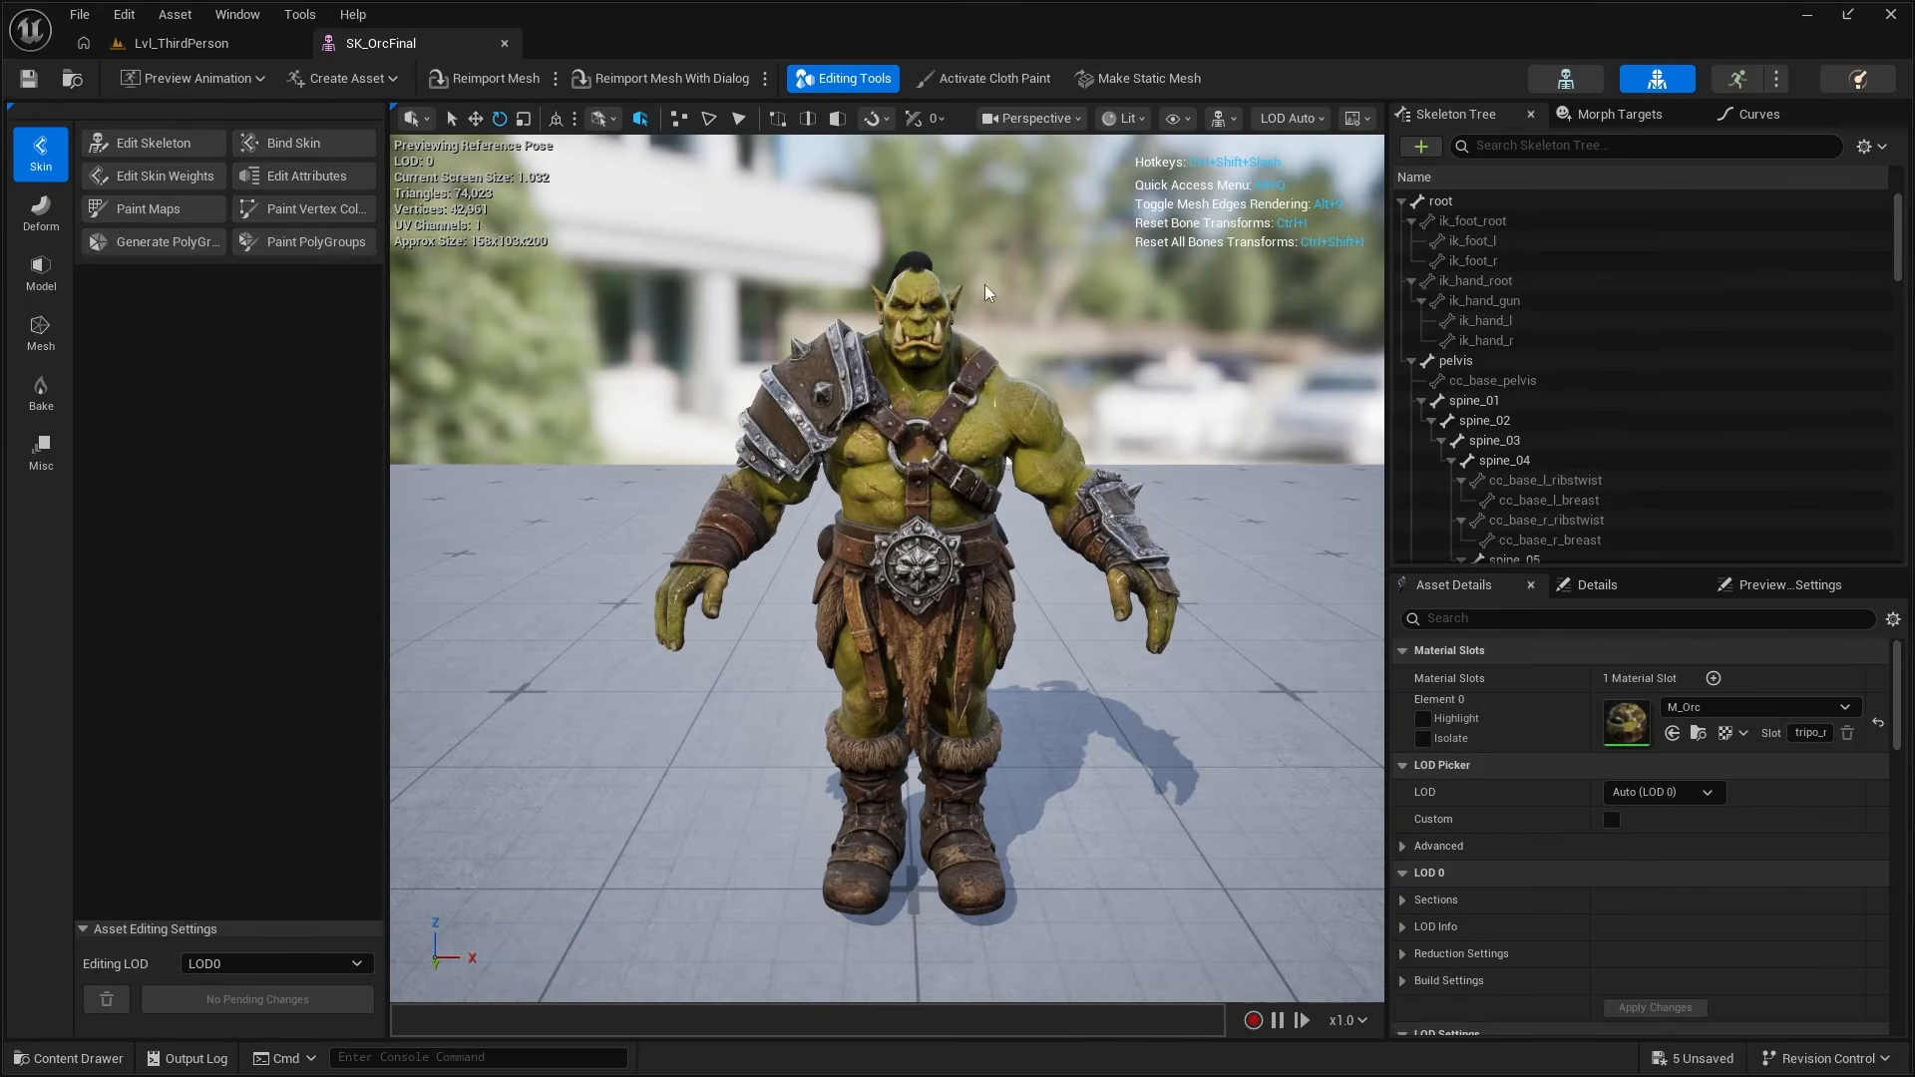
{"action": "left_click", "coordinate": [504, 44]}
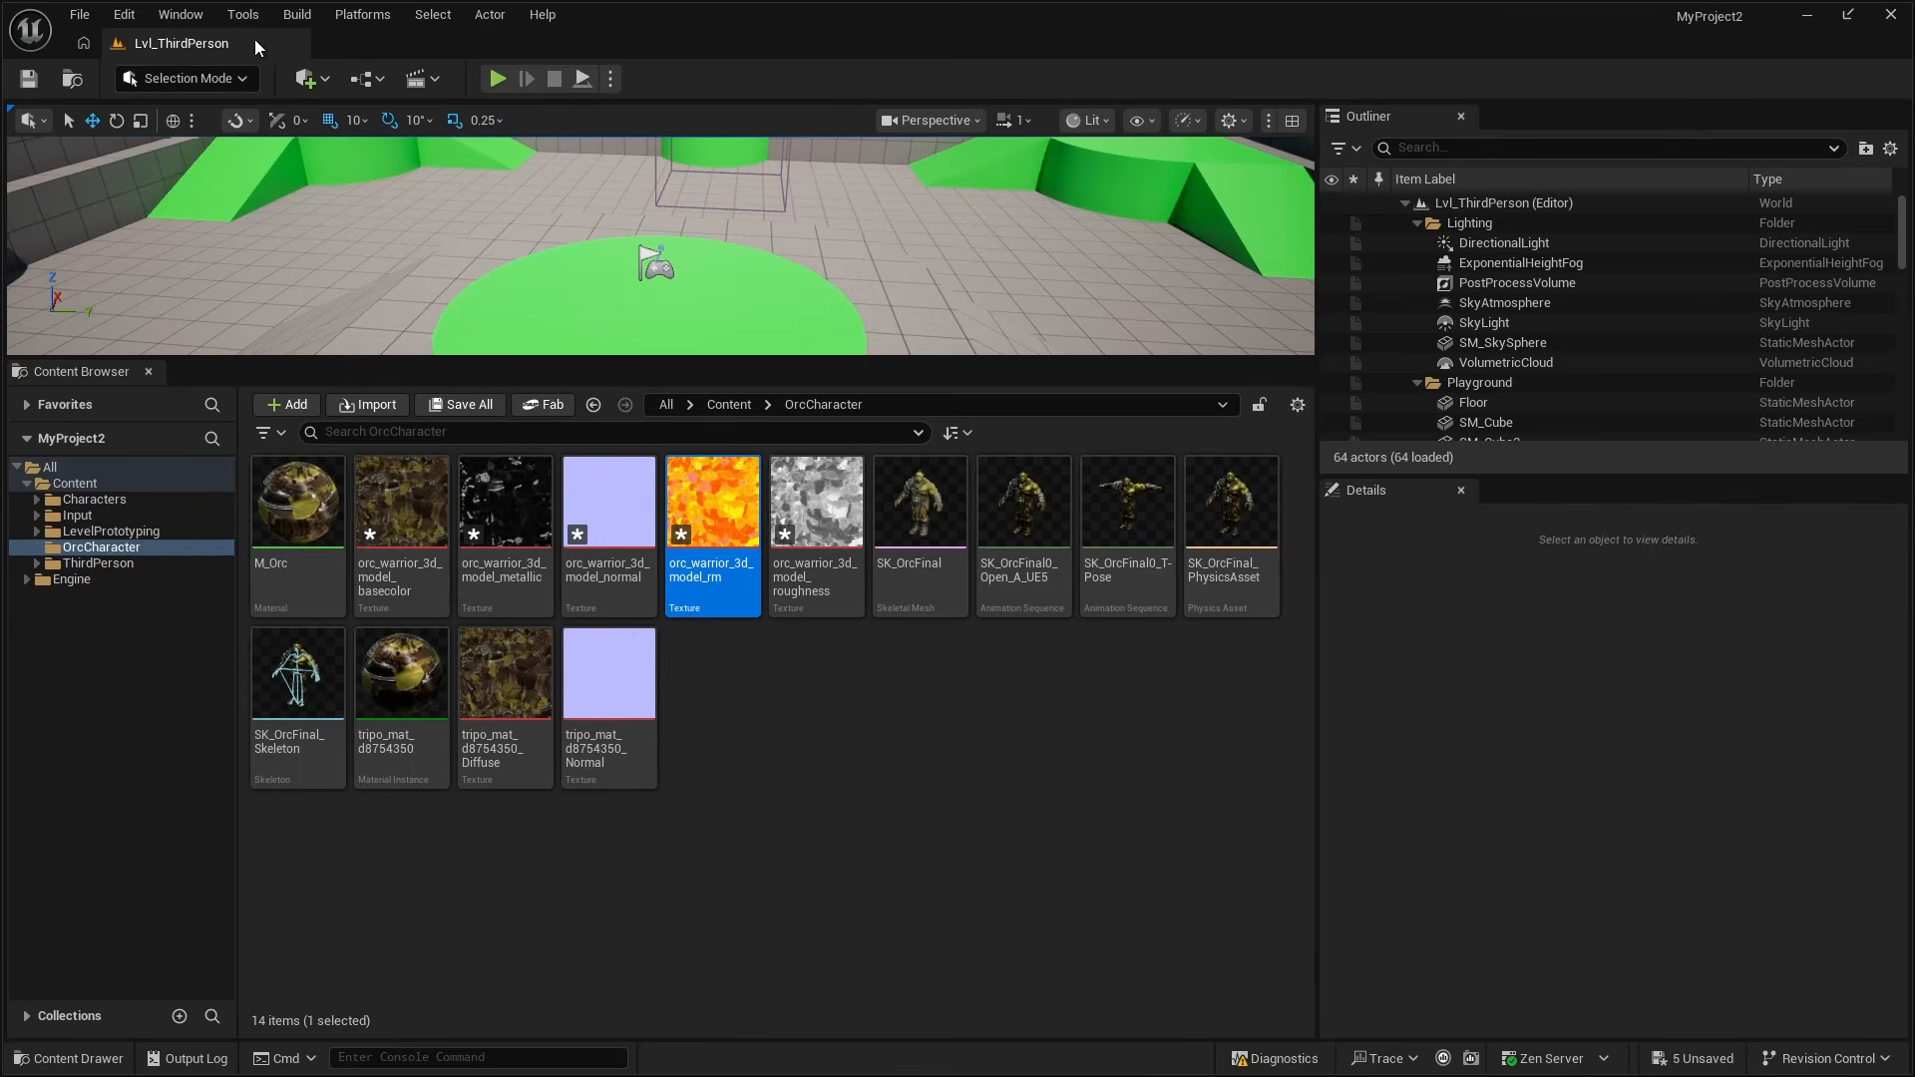
{"action": "left_click", "coordinate": [764, 504]}
{"action": "left_click_drag", "start_coordinate": [950, 359], "coordinate": [949, 527]}
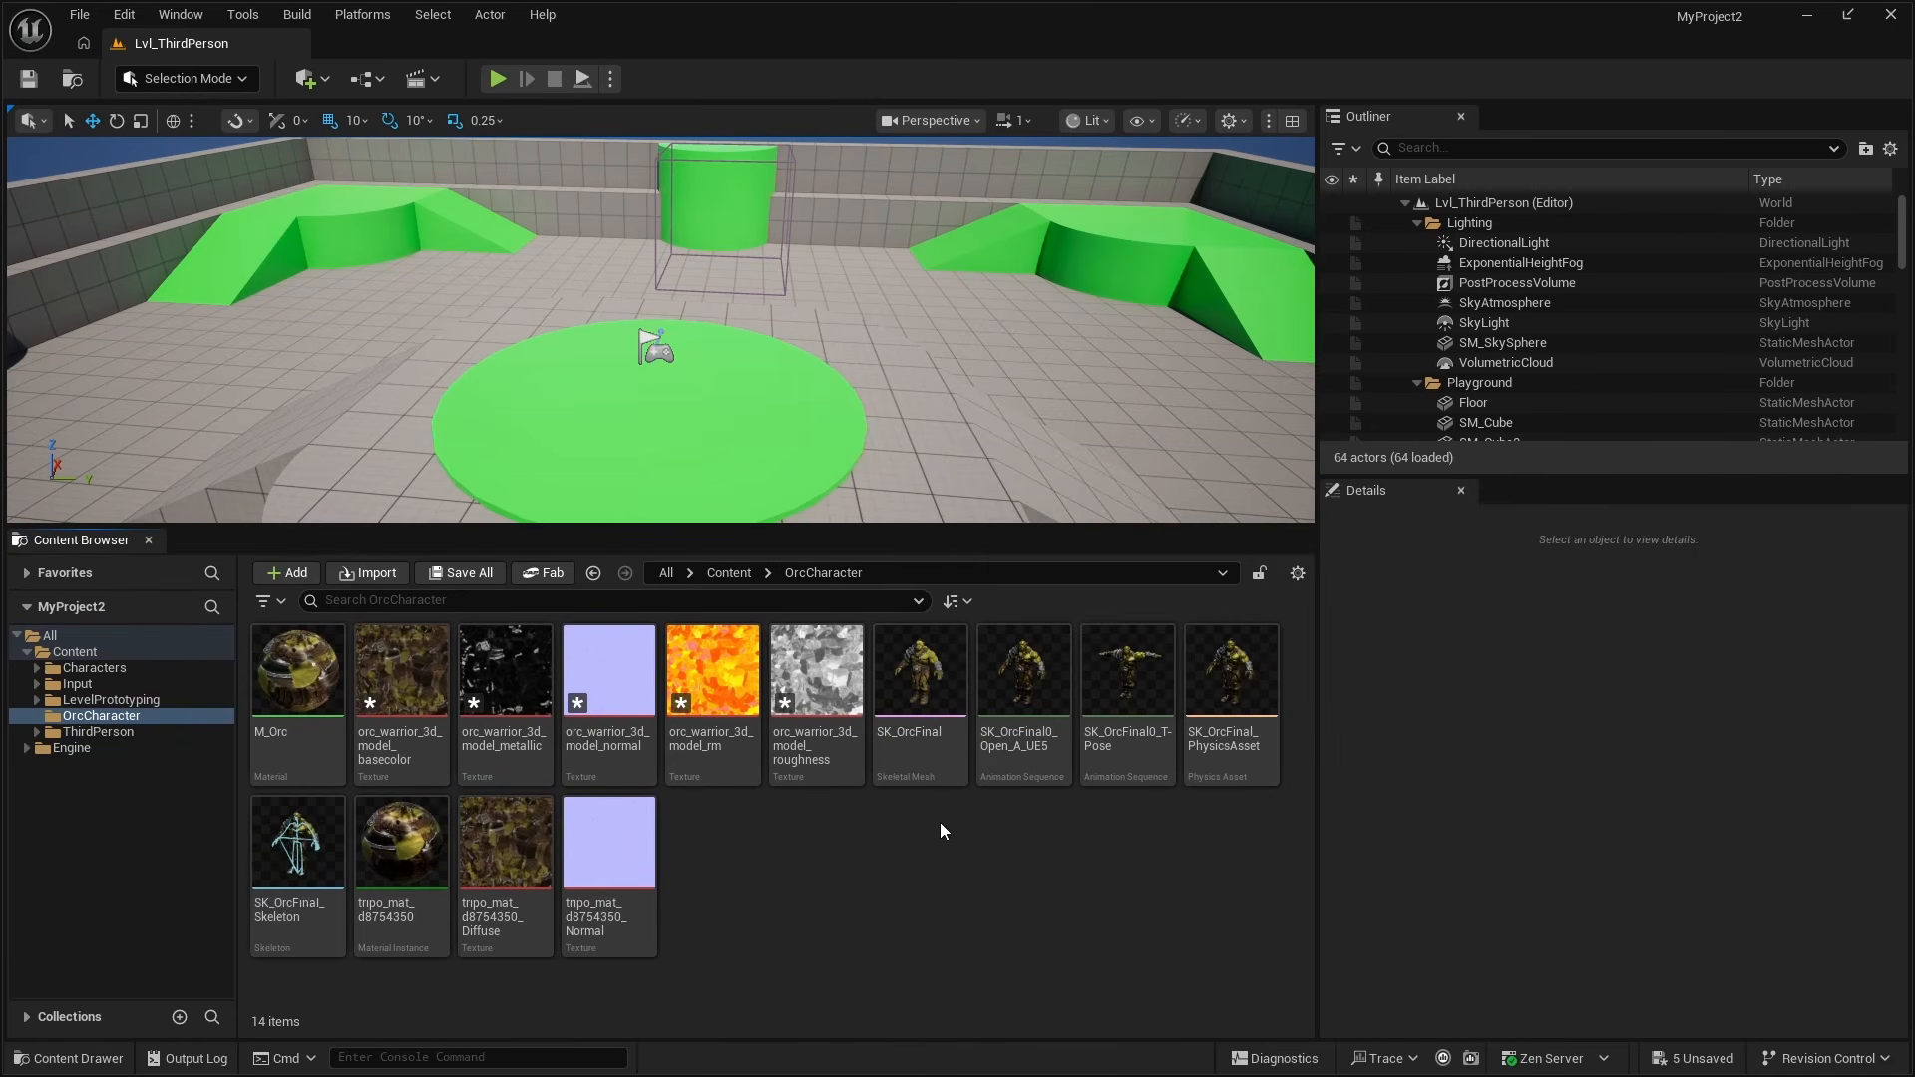
{"action": "mouse_move", "coordinate": [938, 733]}
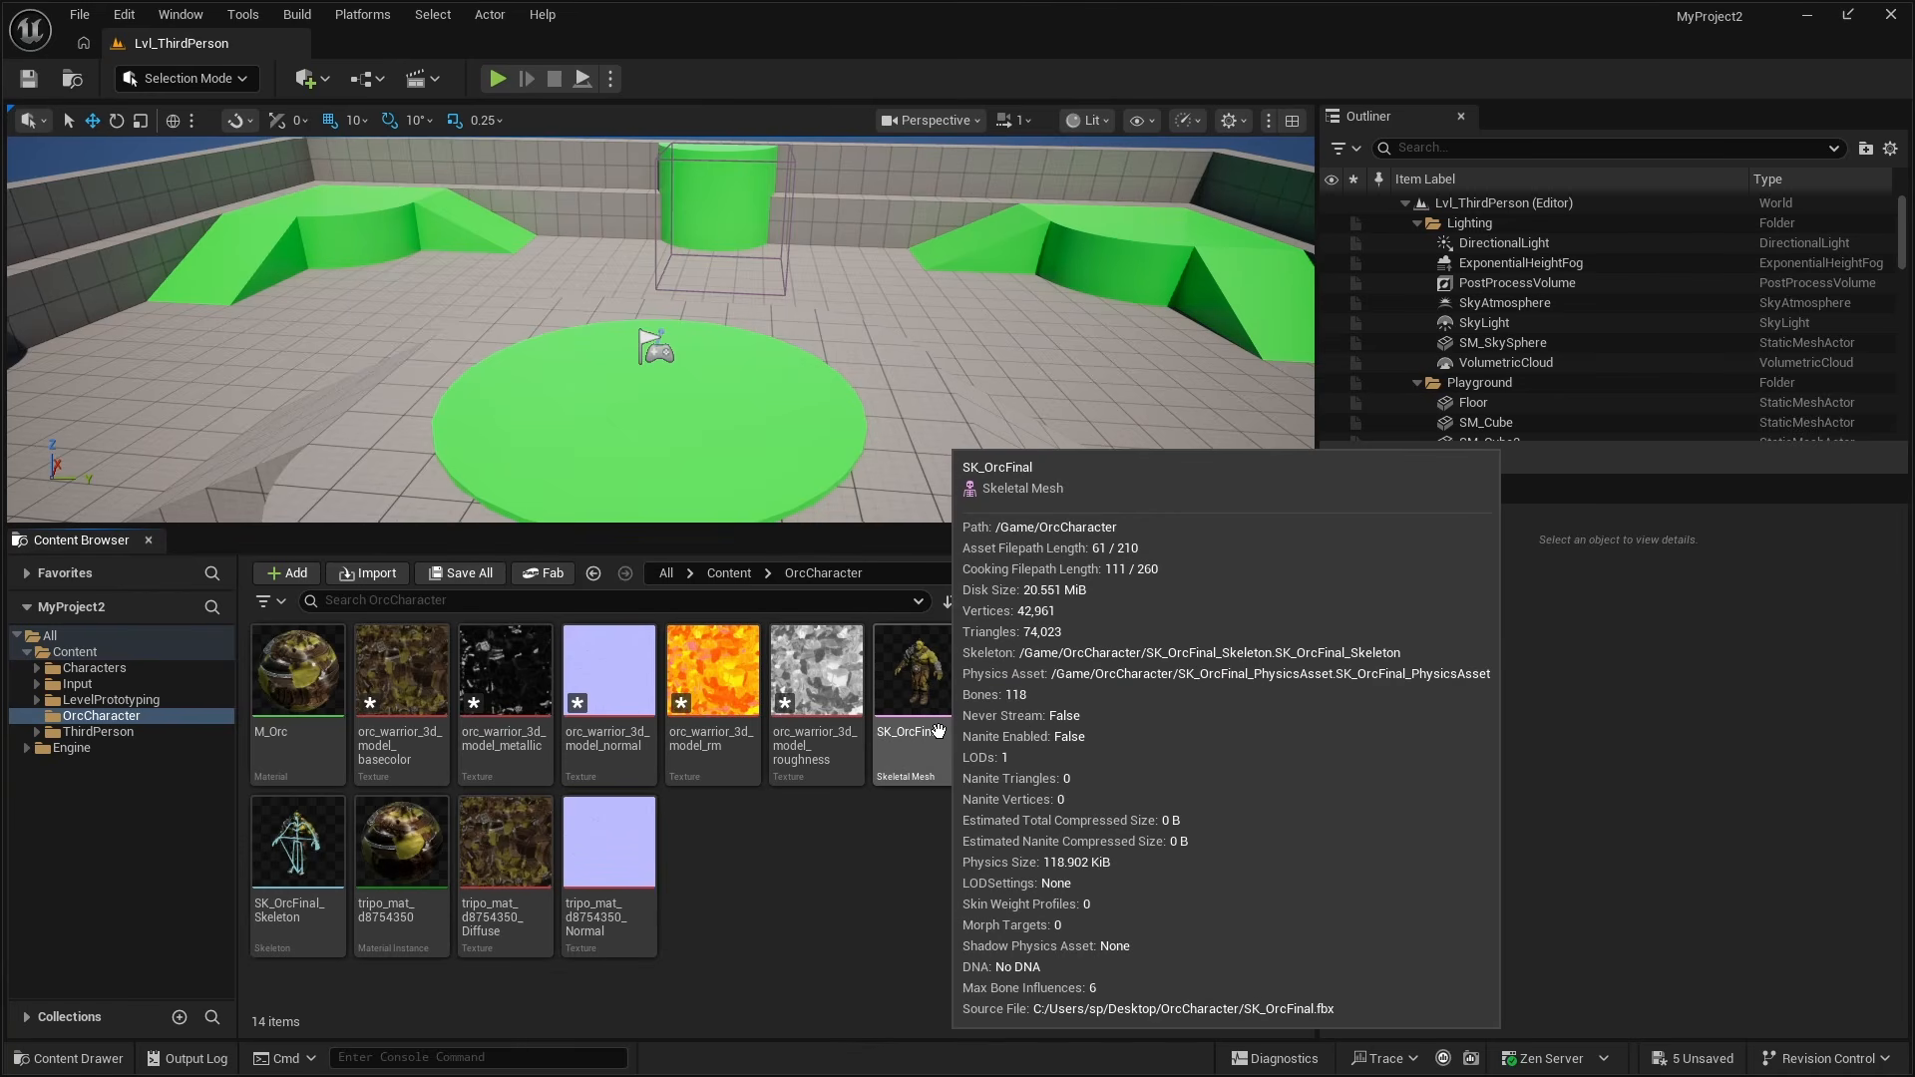
Open the project's Characters folder and briefly play the level to see the default mannequin character.
{"action": "left_click", "coordinate": [122, 664]}
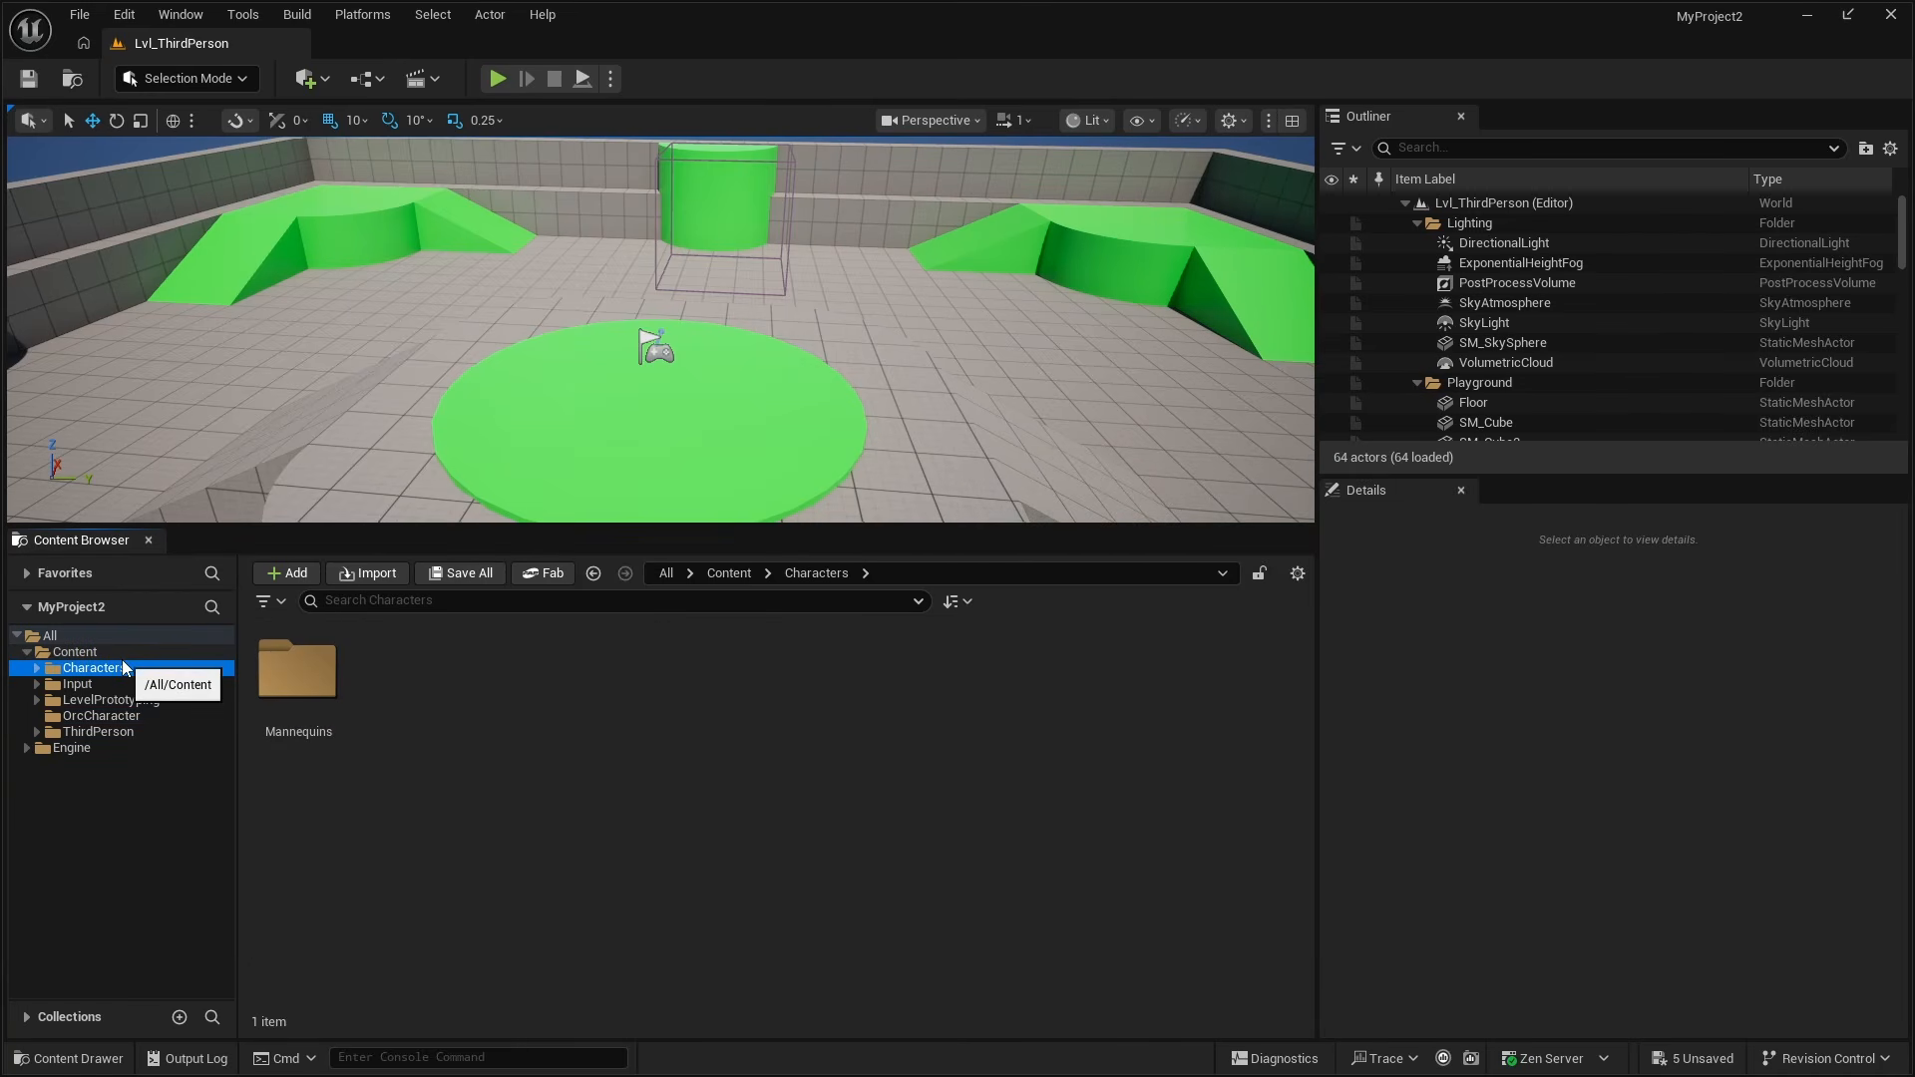
{"action": "left_click", "coordinate": [498, 76]}
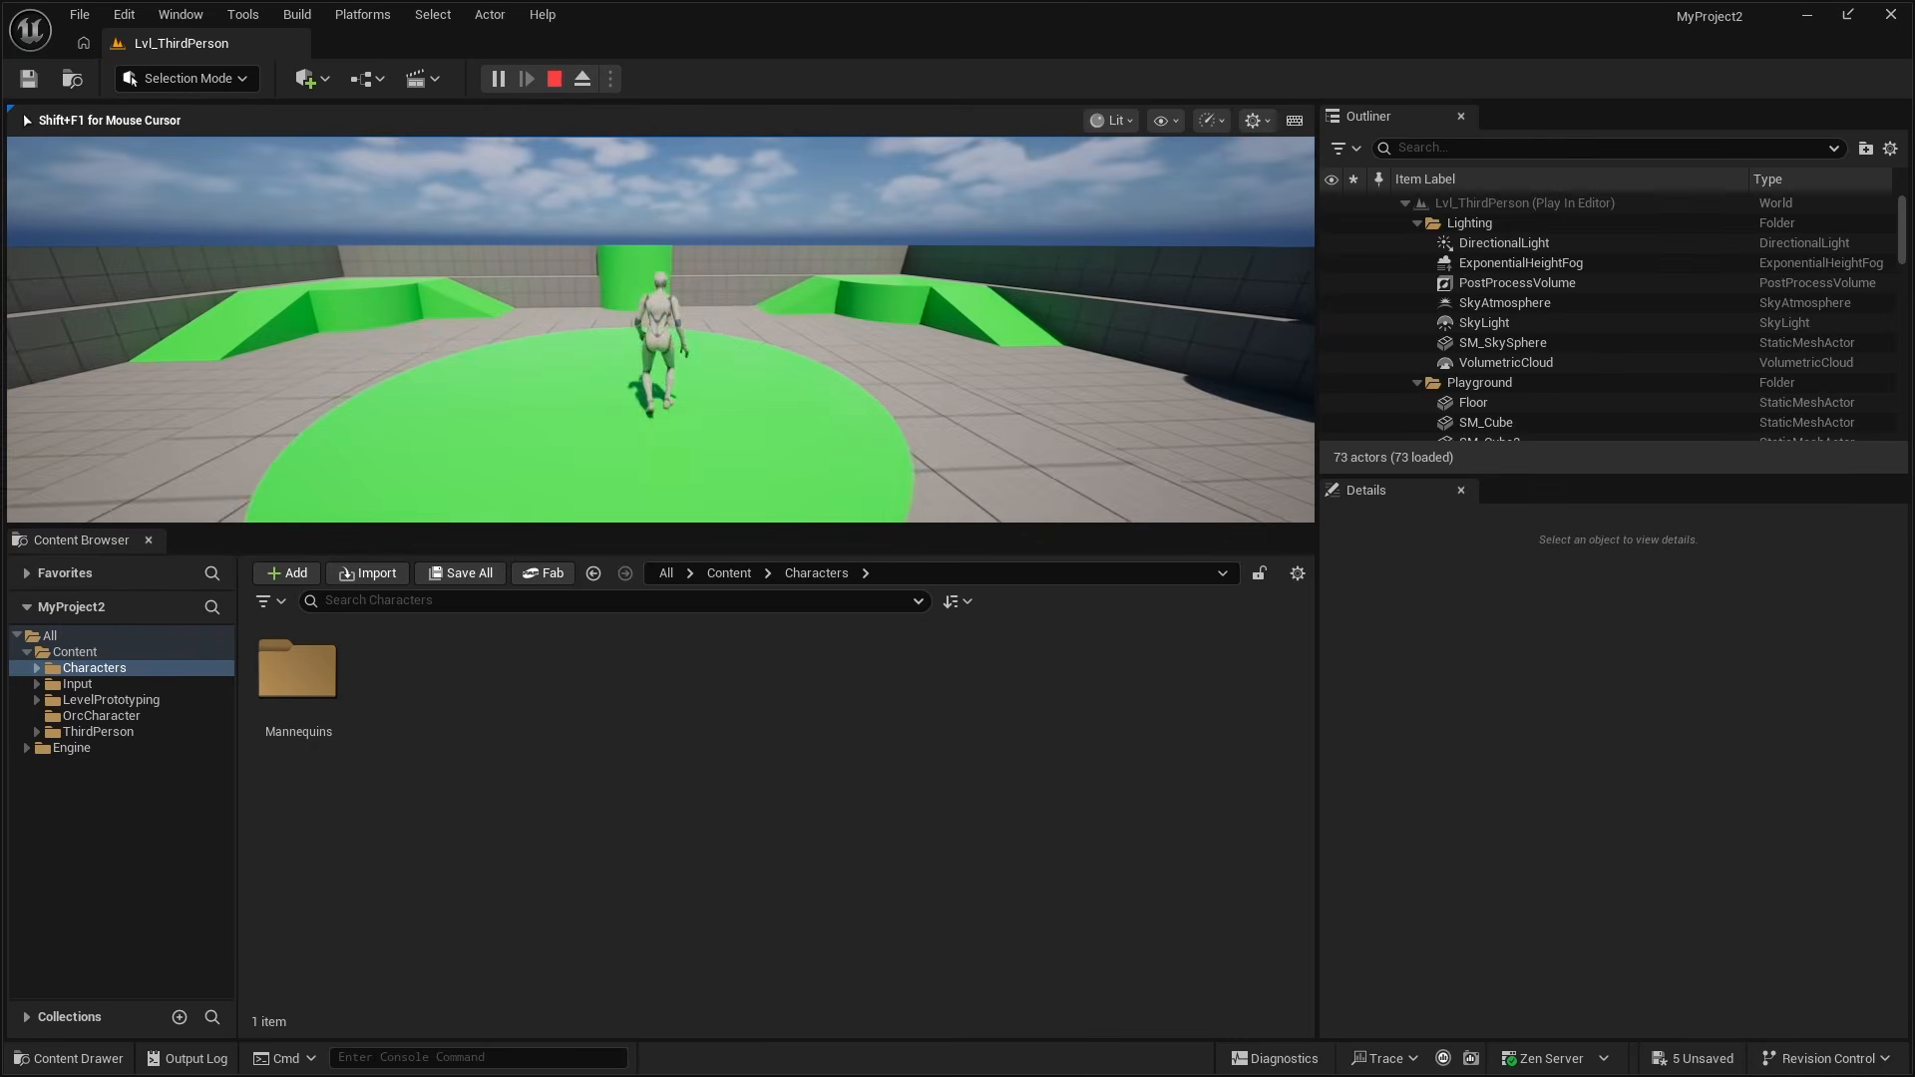
{"action": "key", "text": "Escape"}
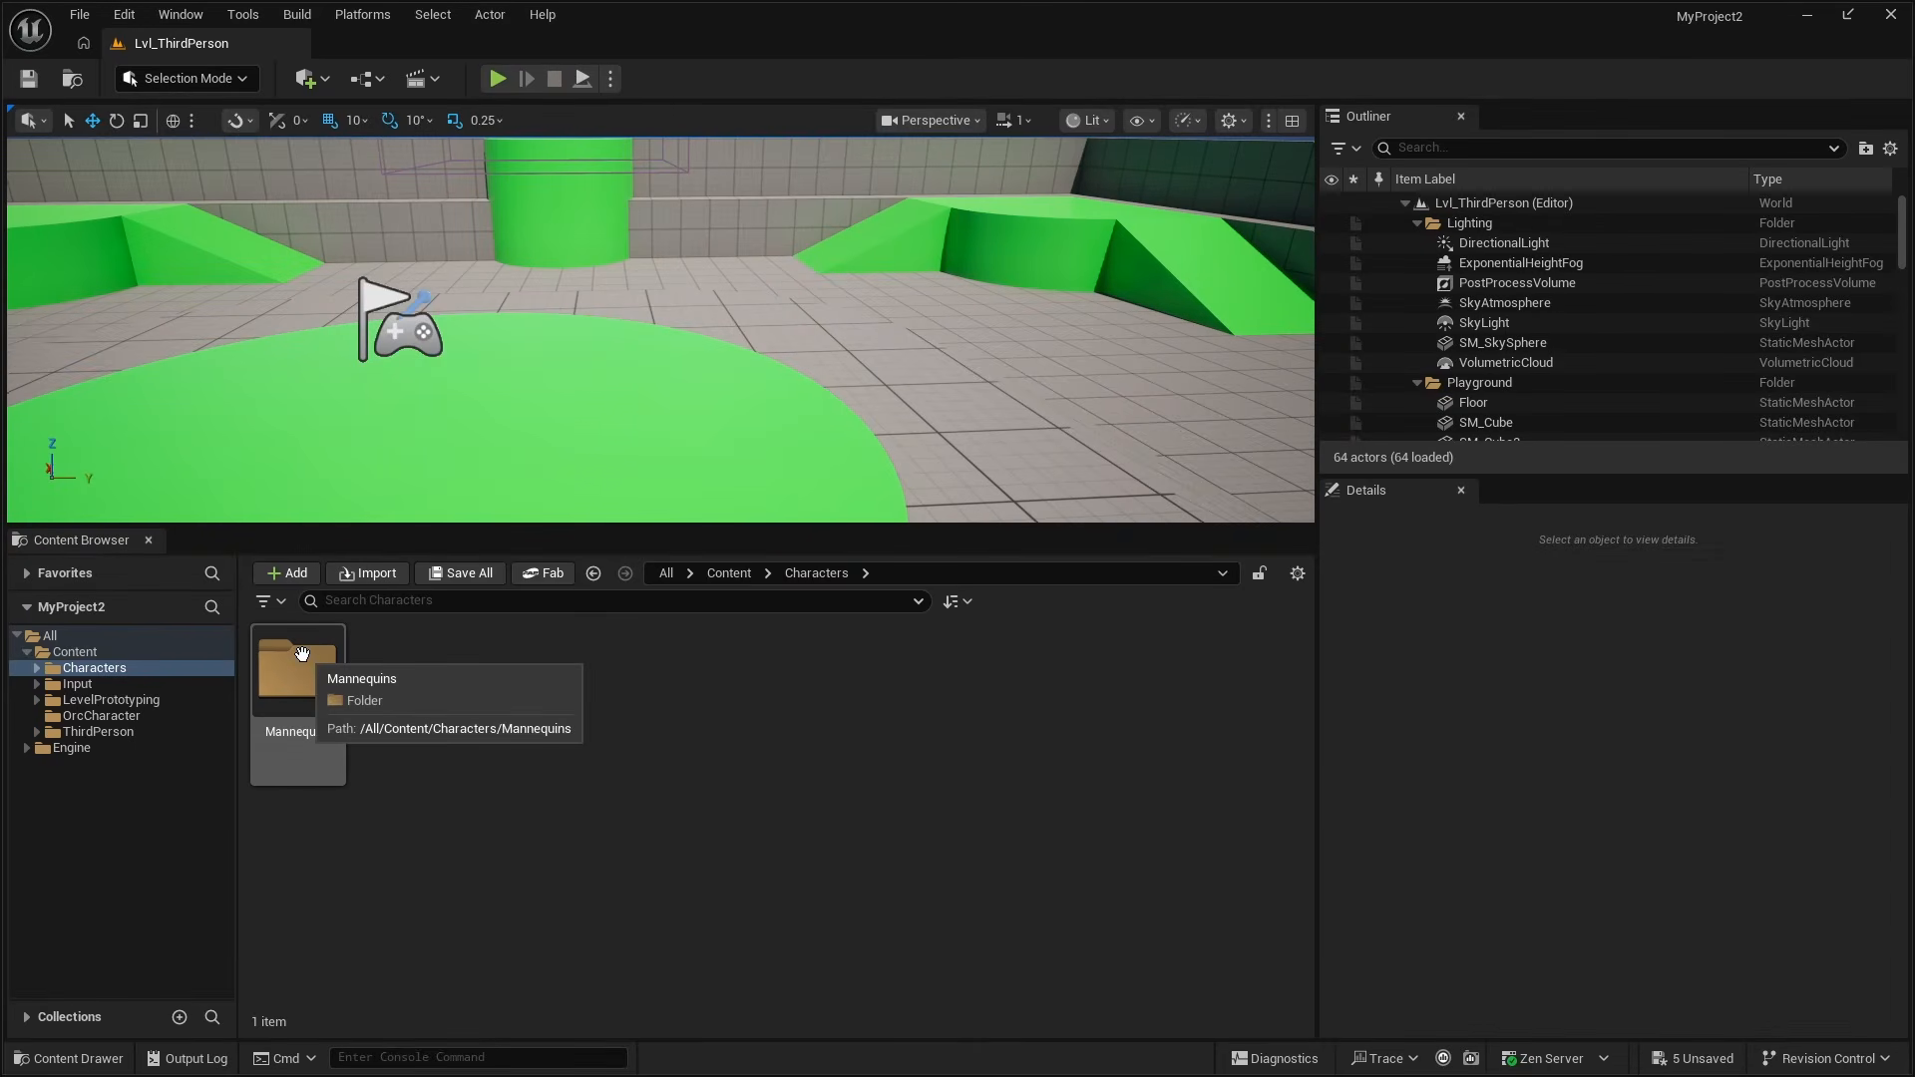
Browse through Mannequins and Anims to the Unarmed folder and locate the ABP_Unarmed animation blueprint.
{"action": "double_click", "coordinate": [312, 671]}
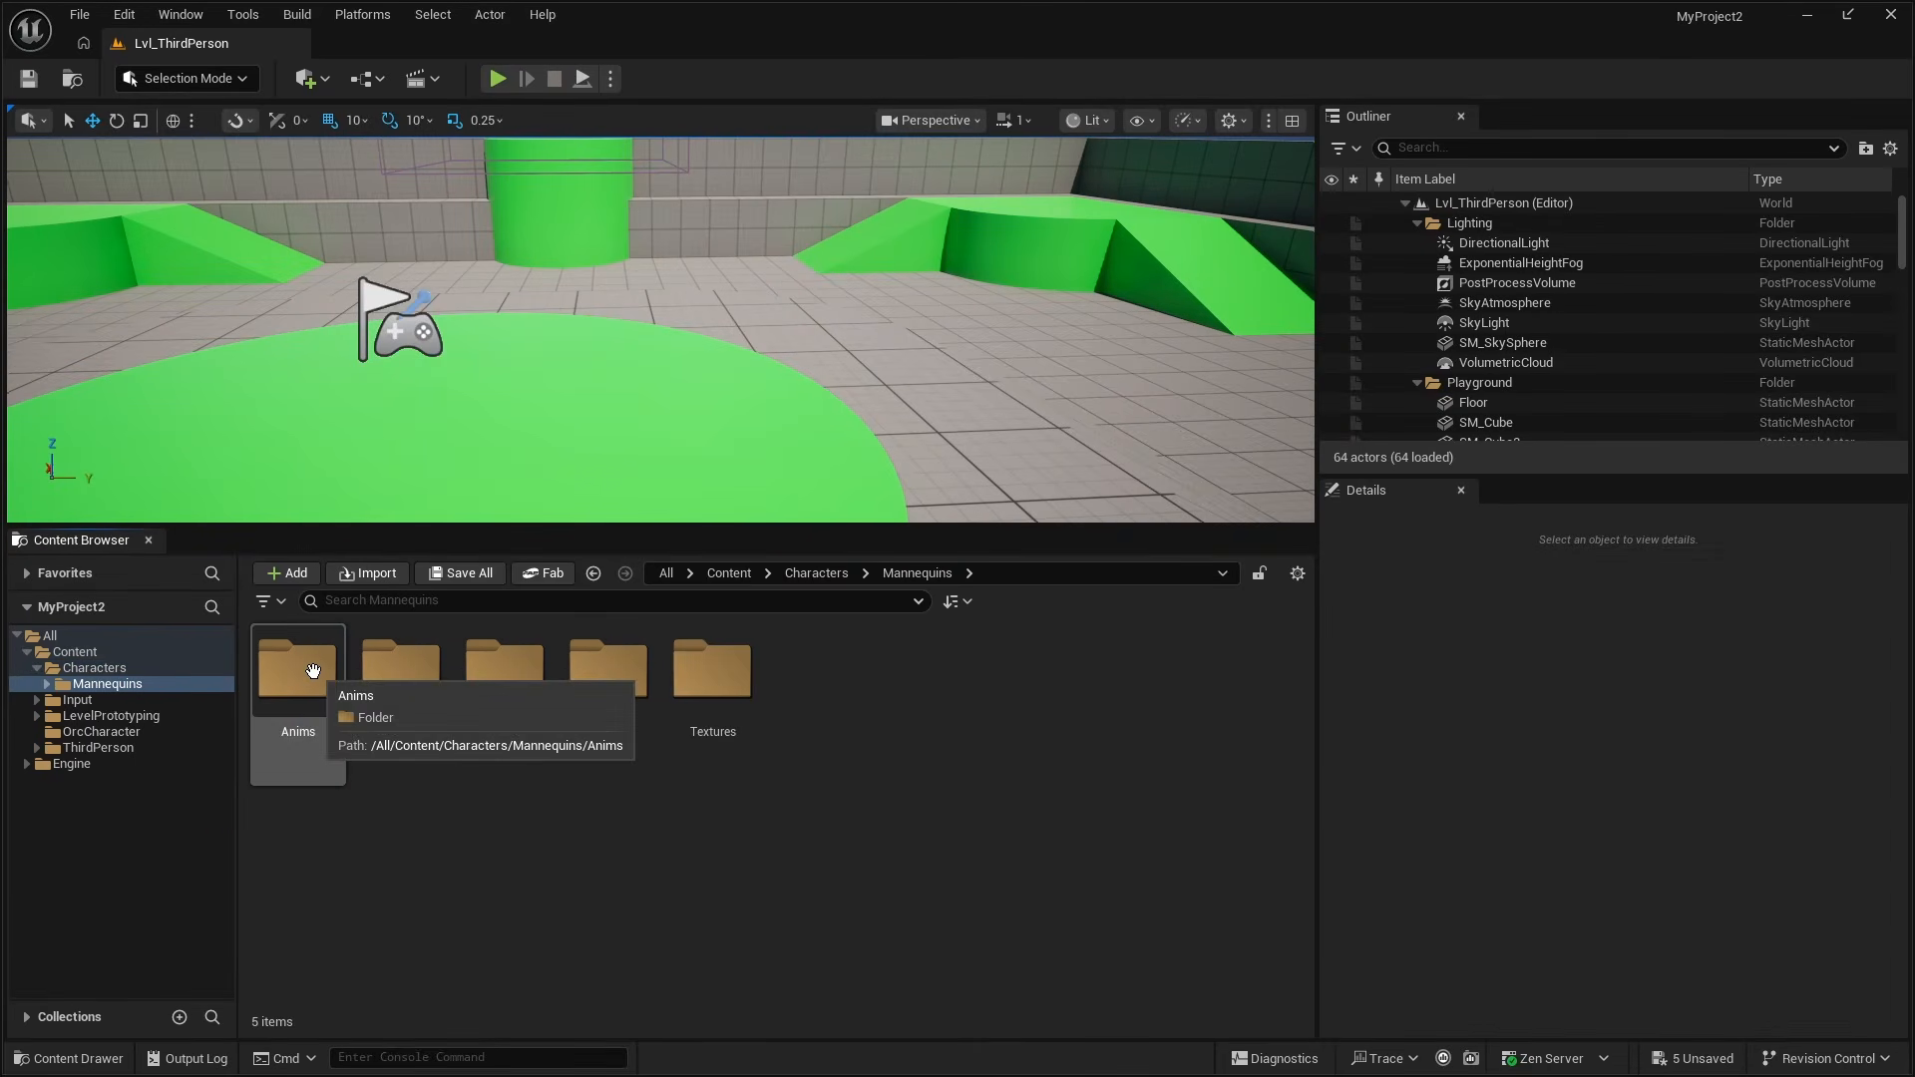
{"action": "double_click", "coordinate": [312, 670]}
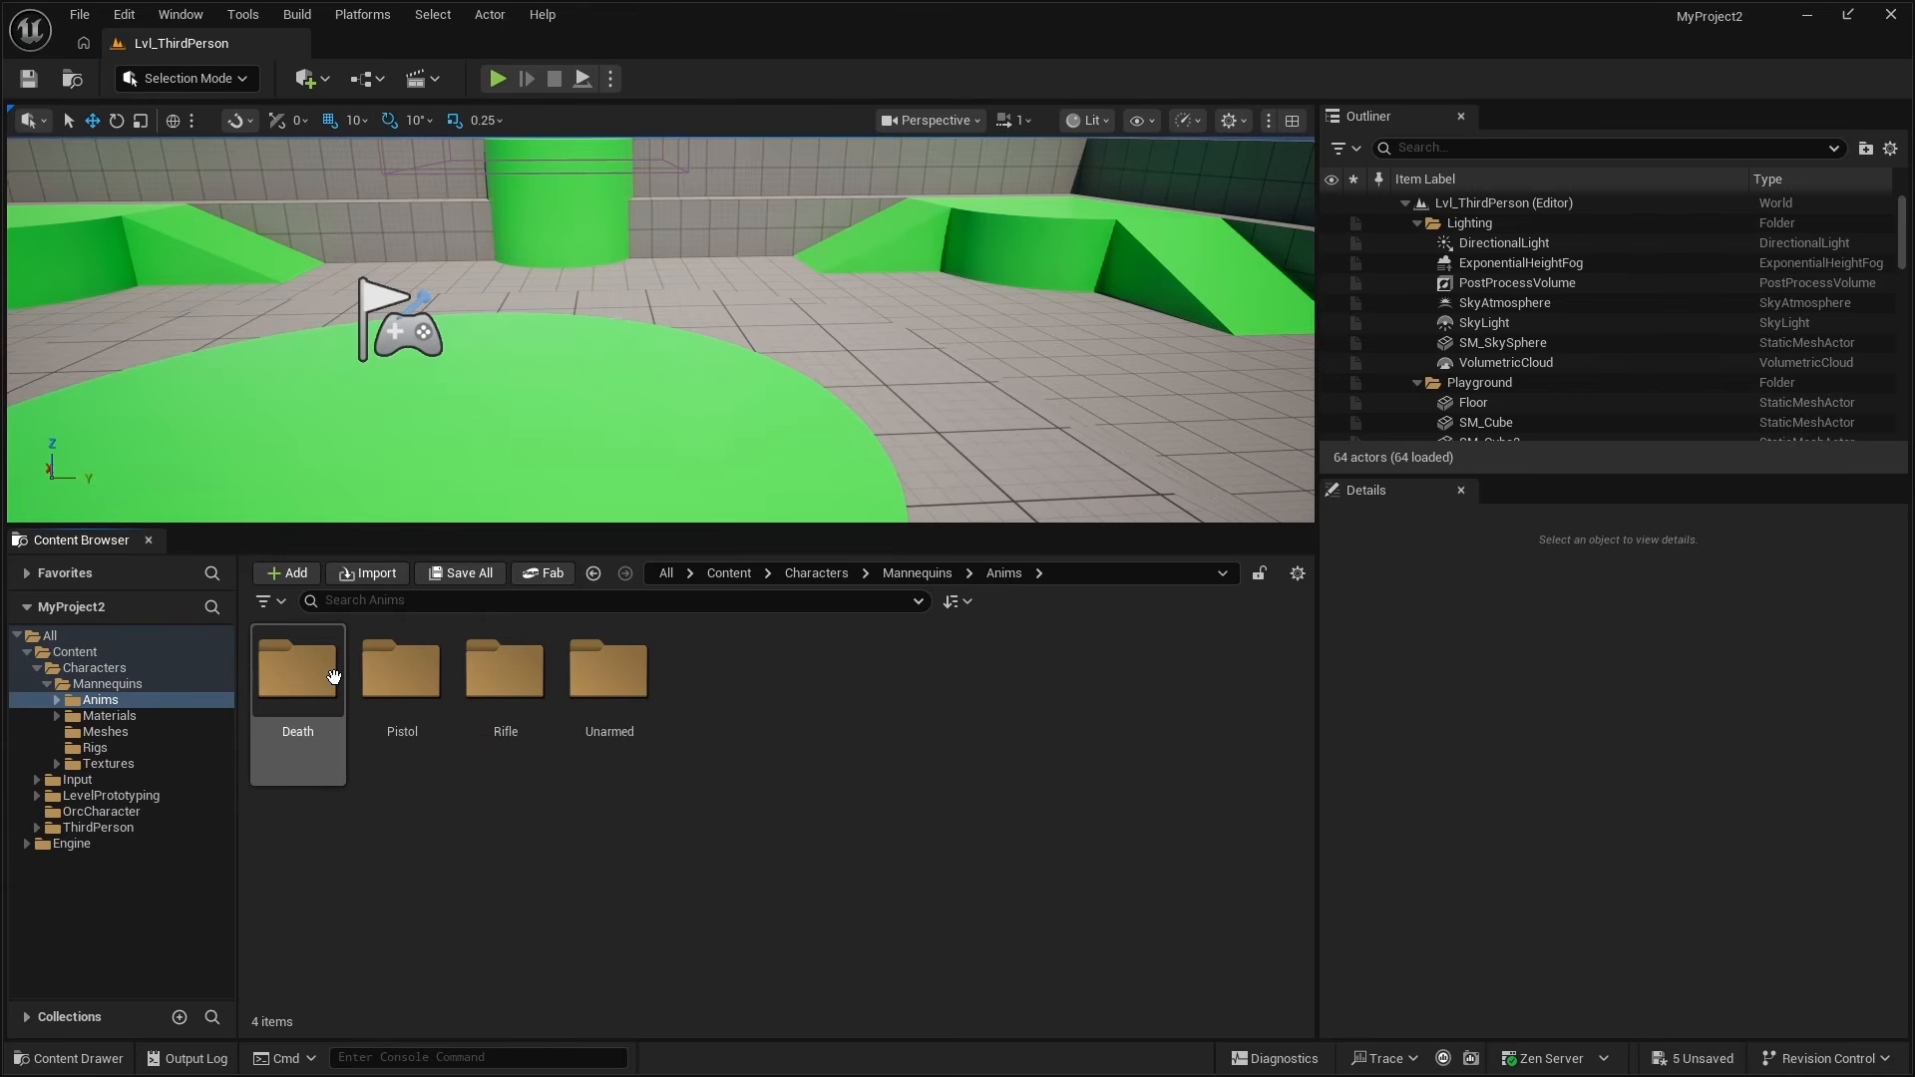
{"action": "double_click", "coordinate": [609, 673]}
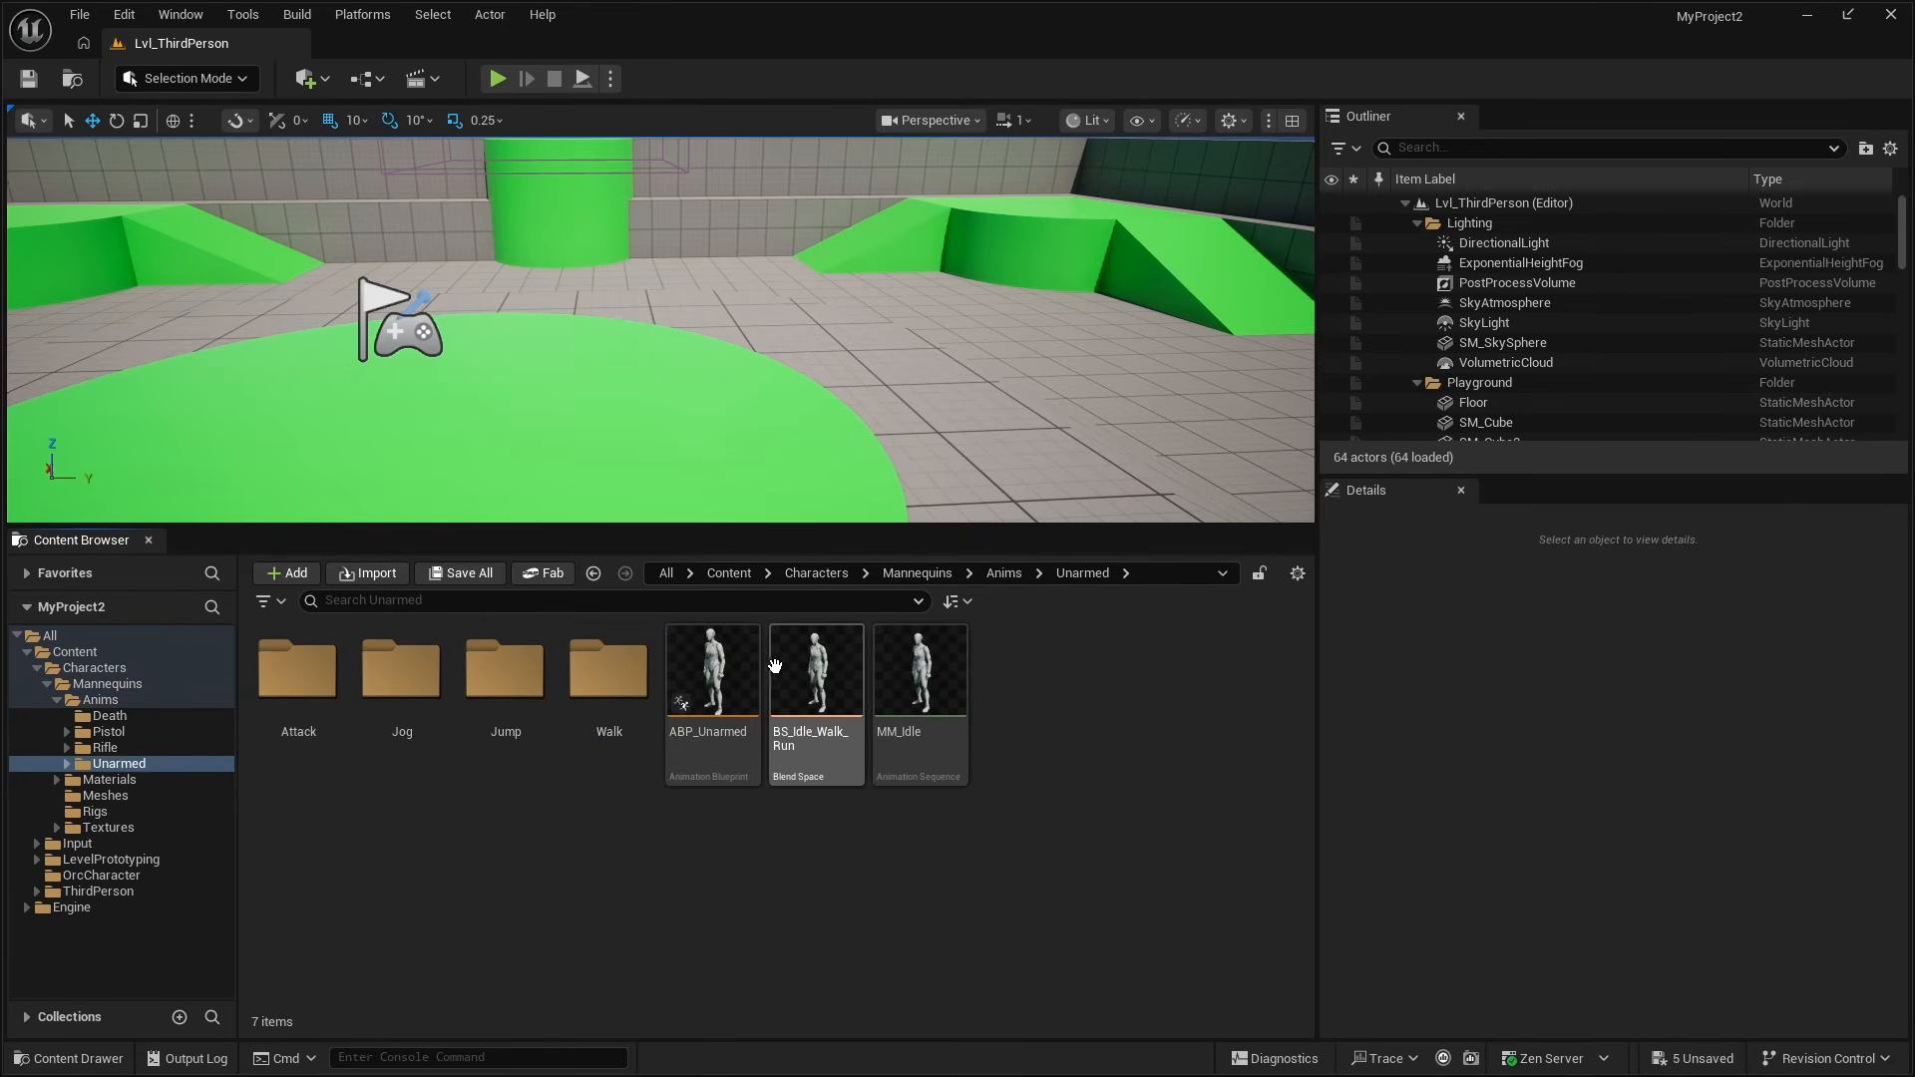
{"action": "mouse_move", "coordinate": [735, 698]}
{"action": "mouse_move", "coordinate": [824, 705]}
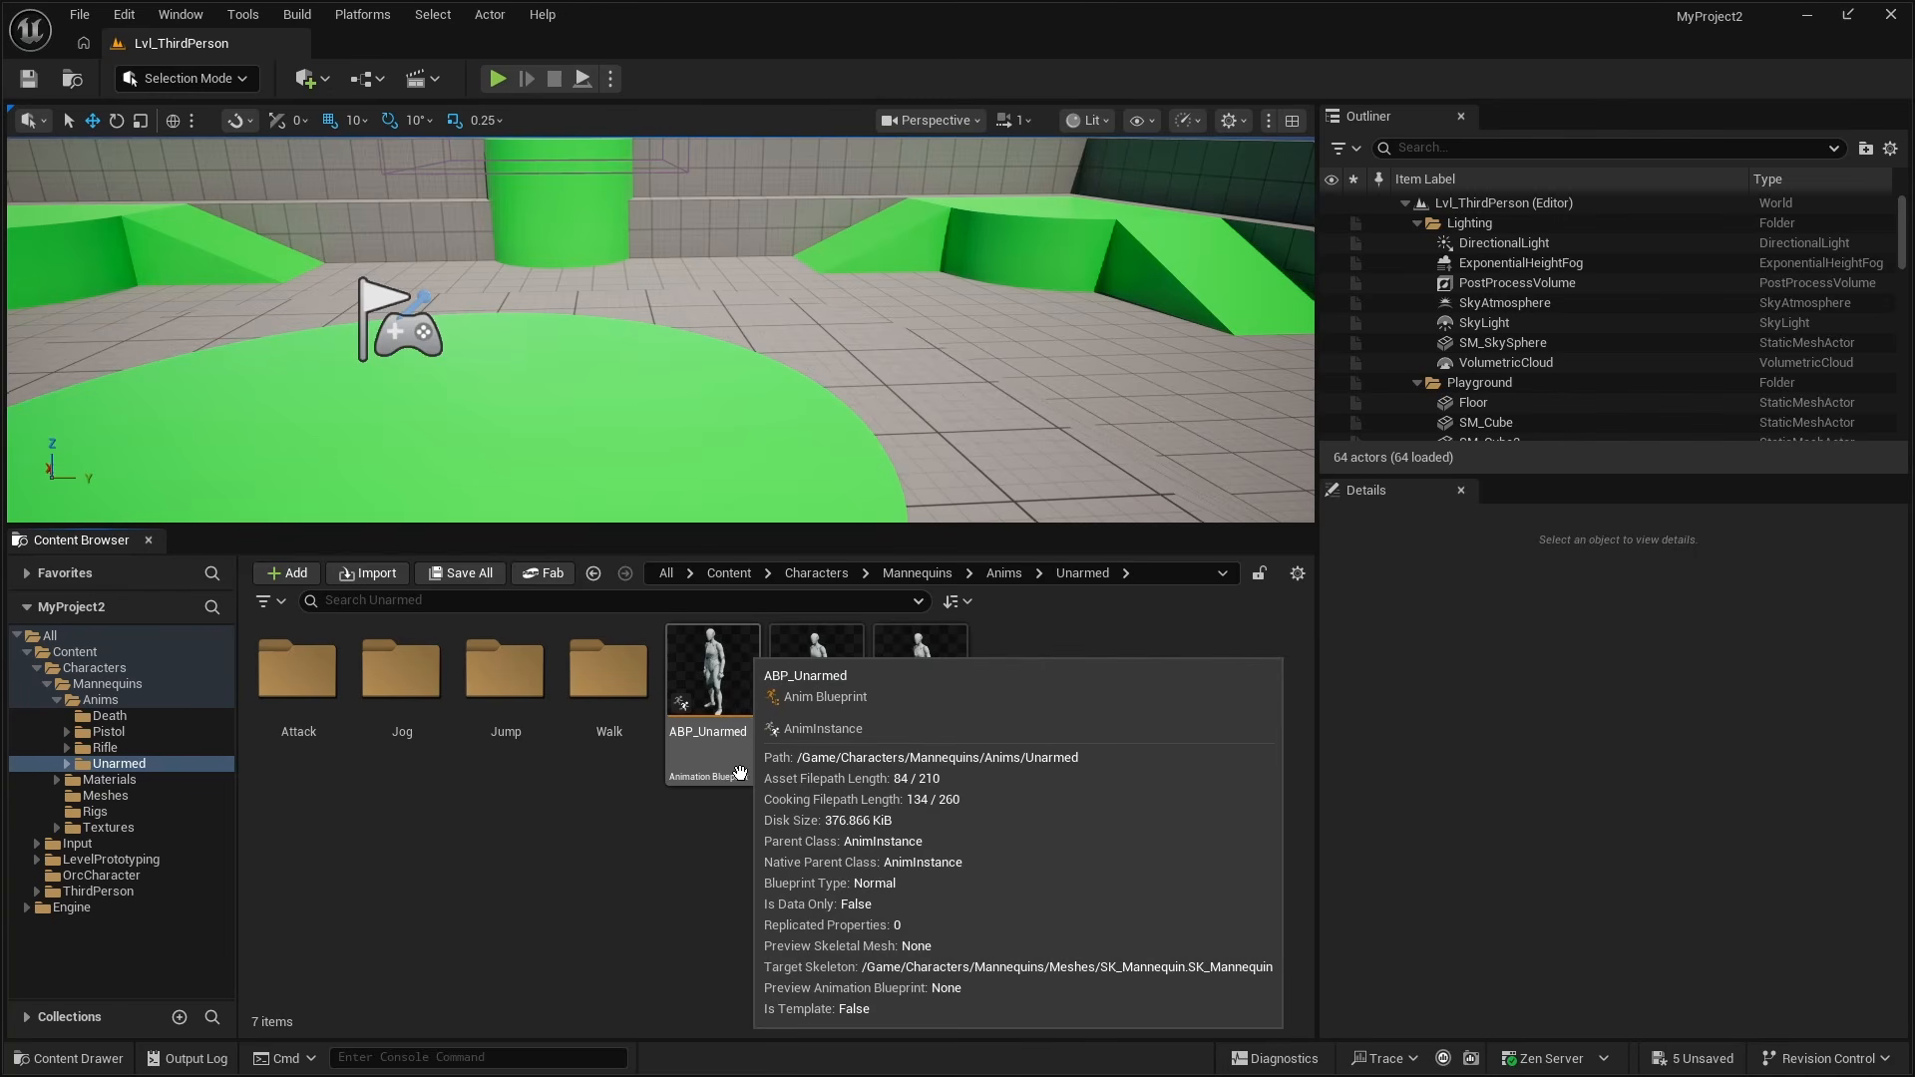
Start Retarget Animations on ABP_Unarmed and choose SK_OrcFinal as the target skeletal mesh.
{"action": "right_click", "coordinate": [745, 687]}
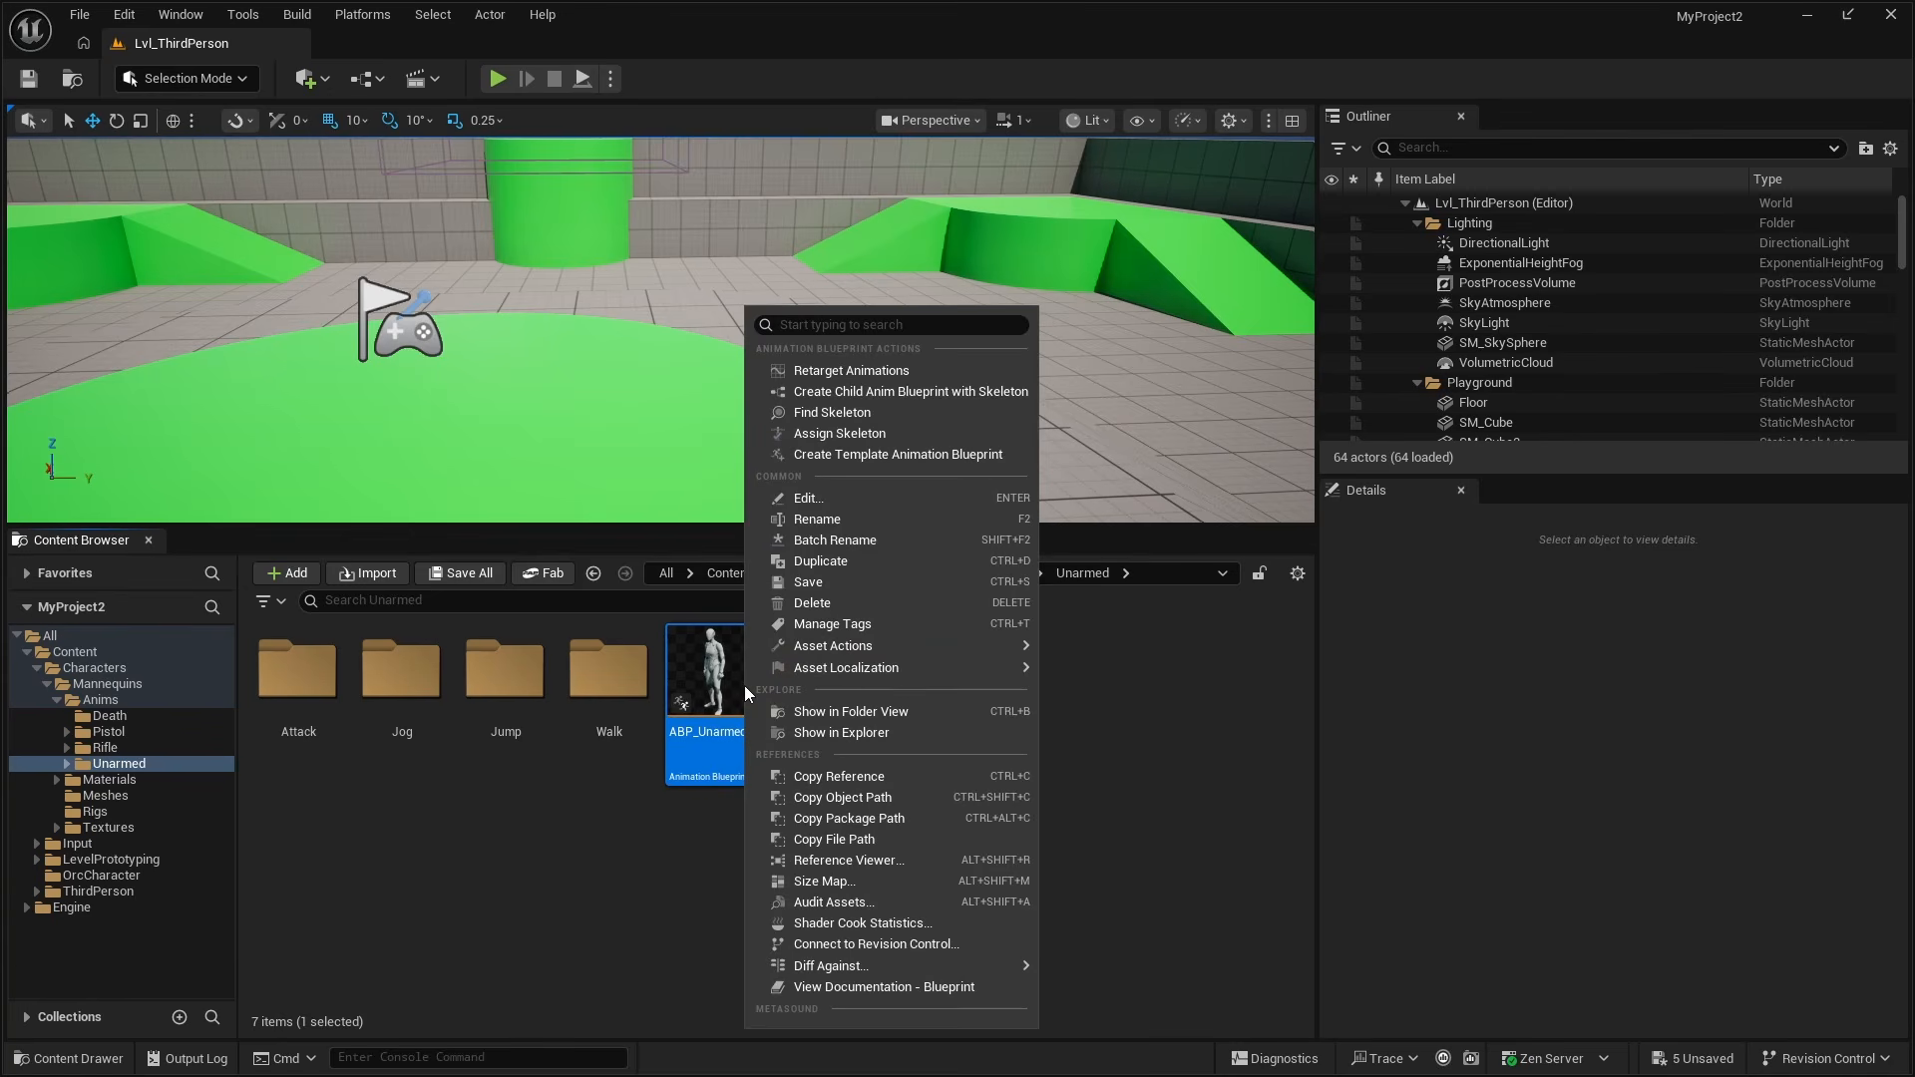
{"action": "left_click", "coordinate": [898, 373]}
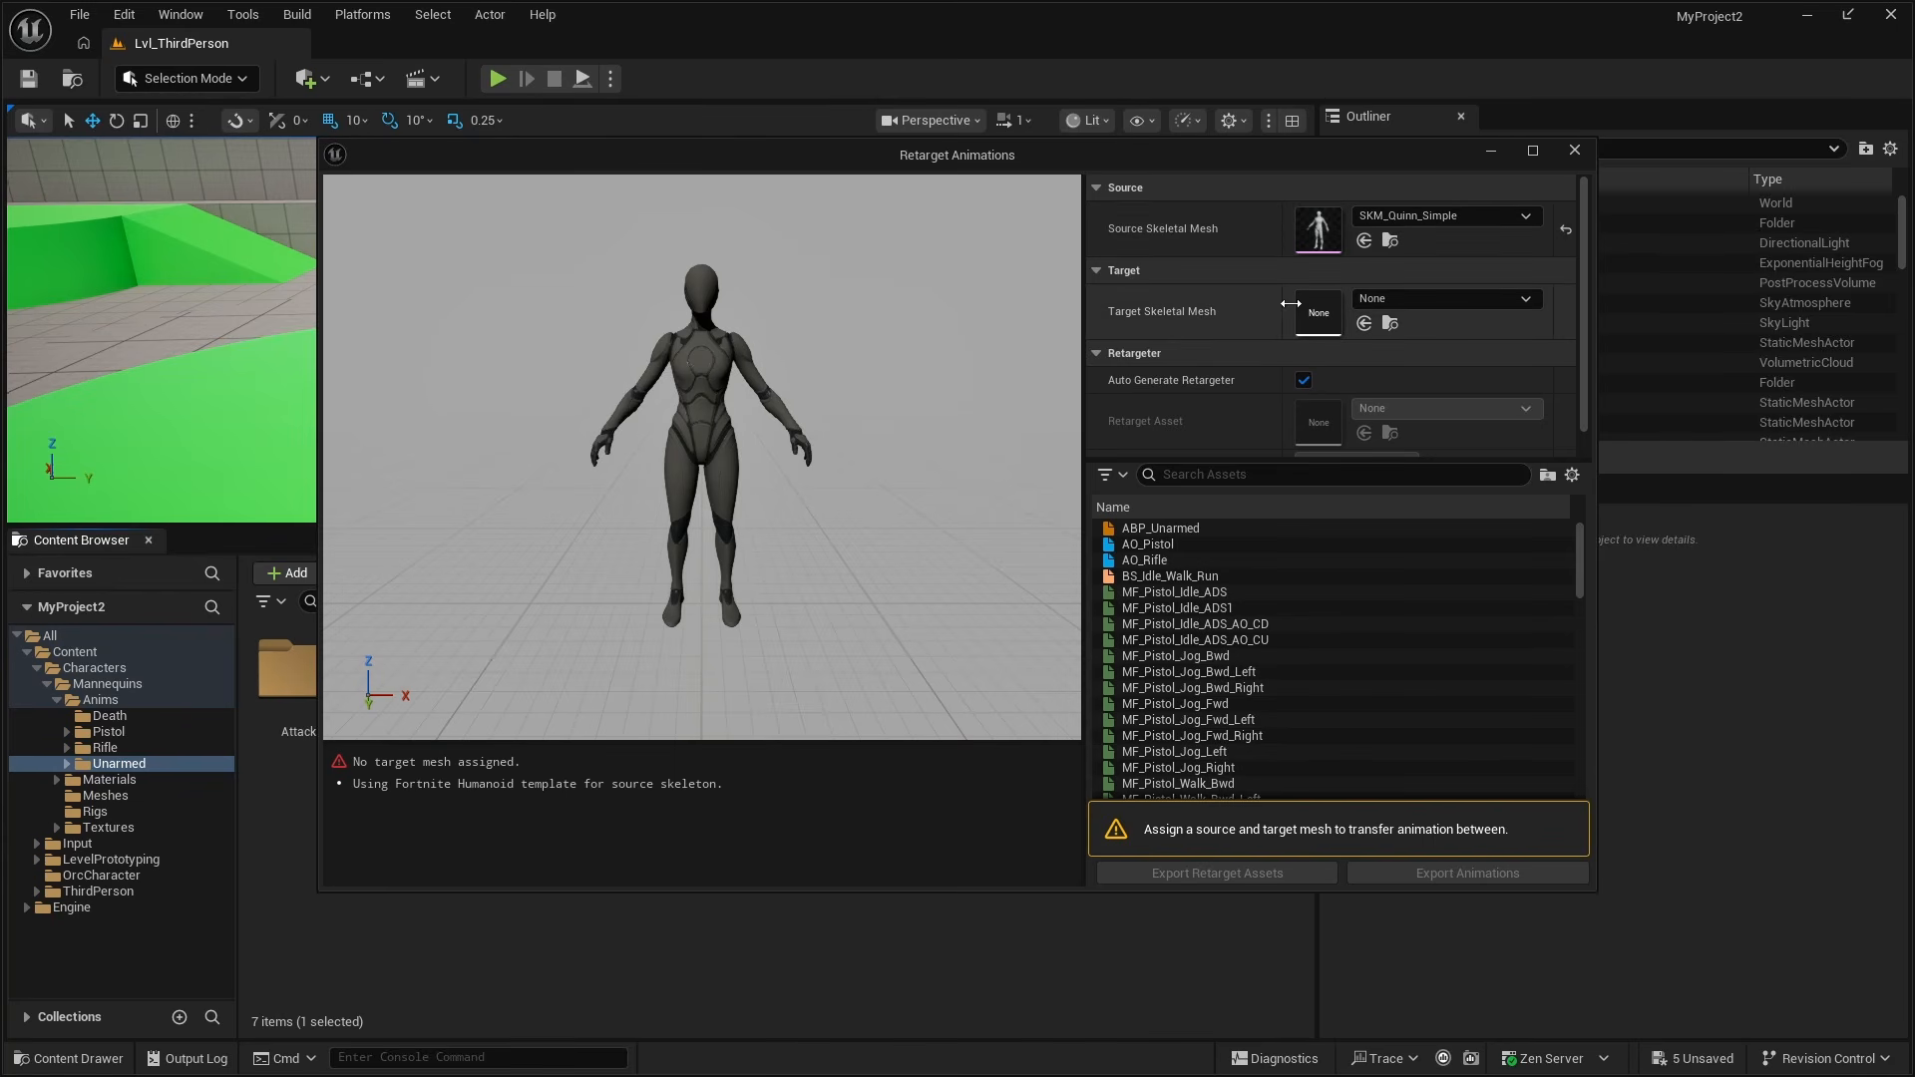
{"action": "left_click", "coordinate": [1402, 302]}
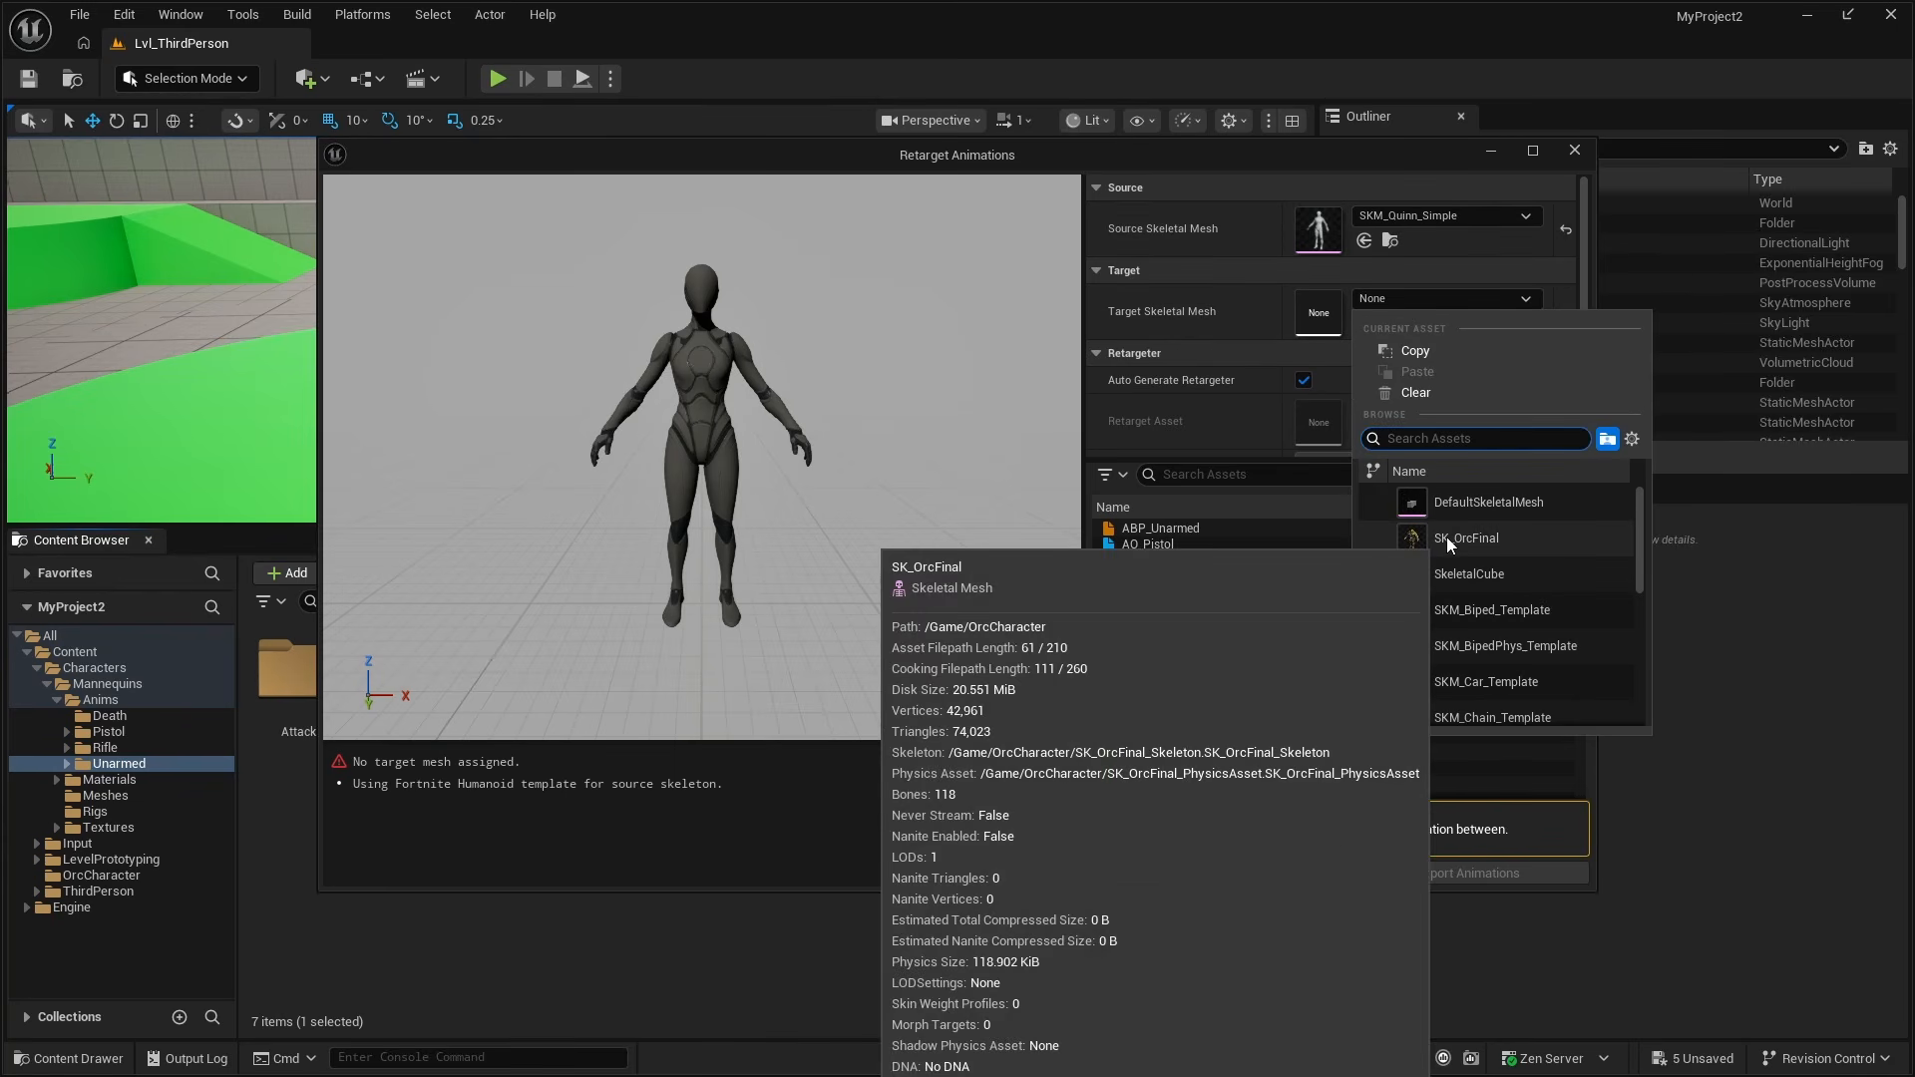
{"action": "left_click", "coordinate": [1464, 538]}
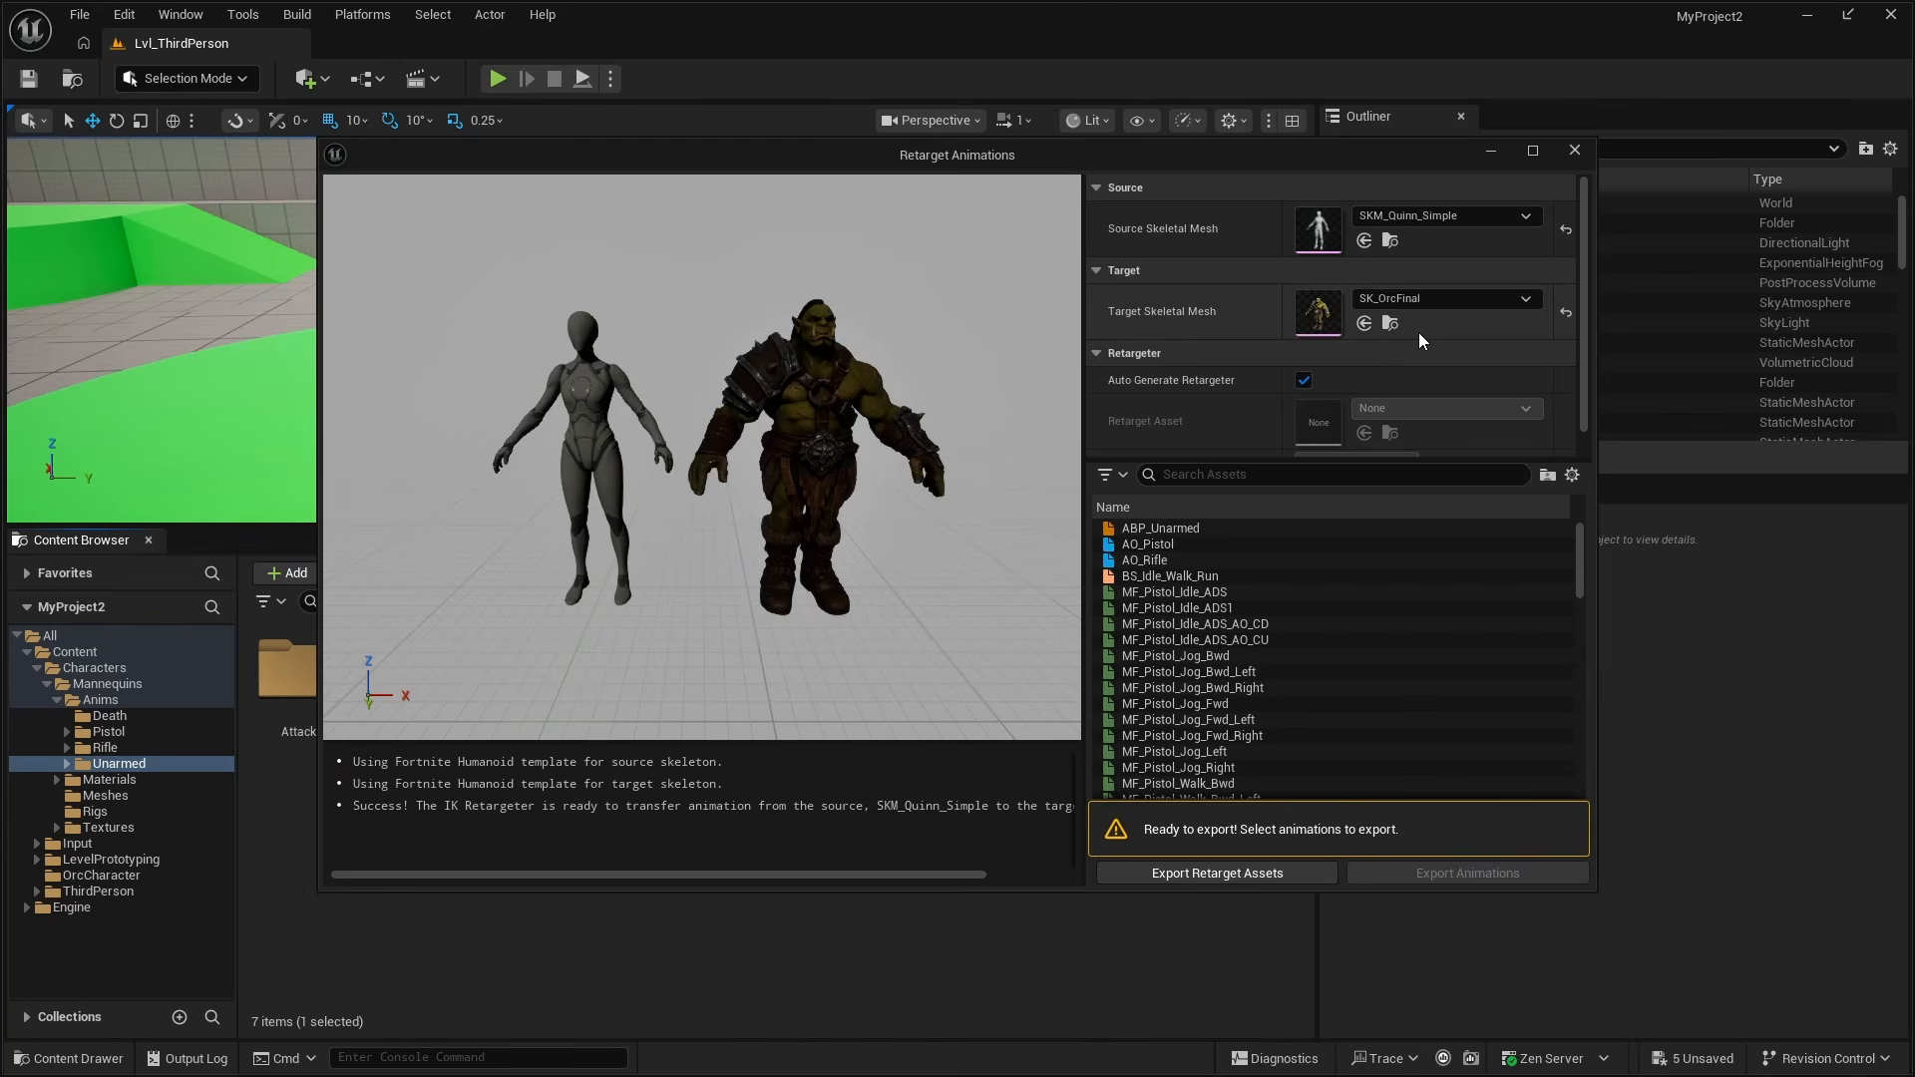
Preview several pistol and rifle animations, such as MF_Pistol_Jog_Bwd_Left and MF_Pistol_Walk_Right, on the orc beside the mannequin.
{"action": "left_click", "coordinate": [1266, 607]}
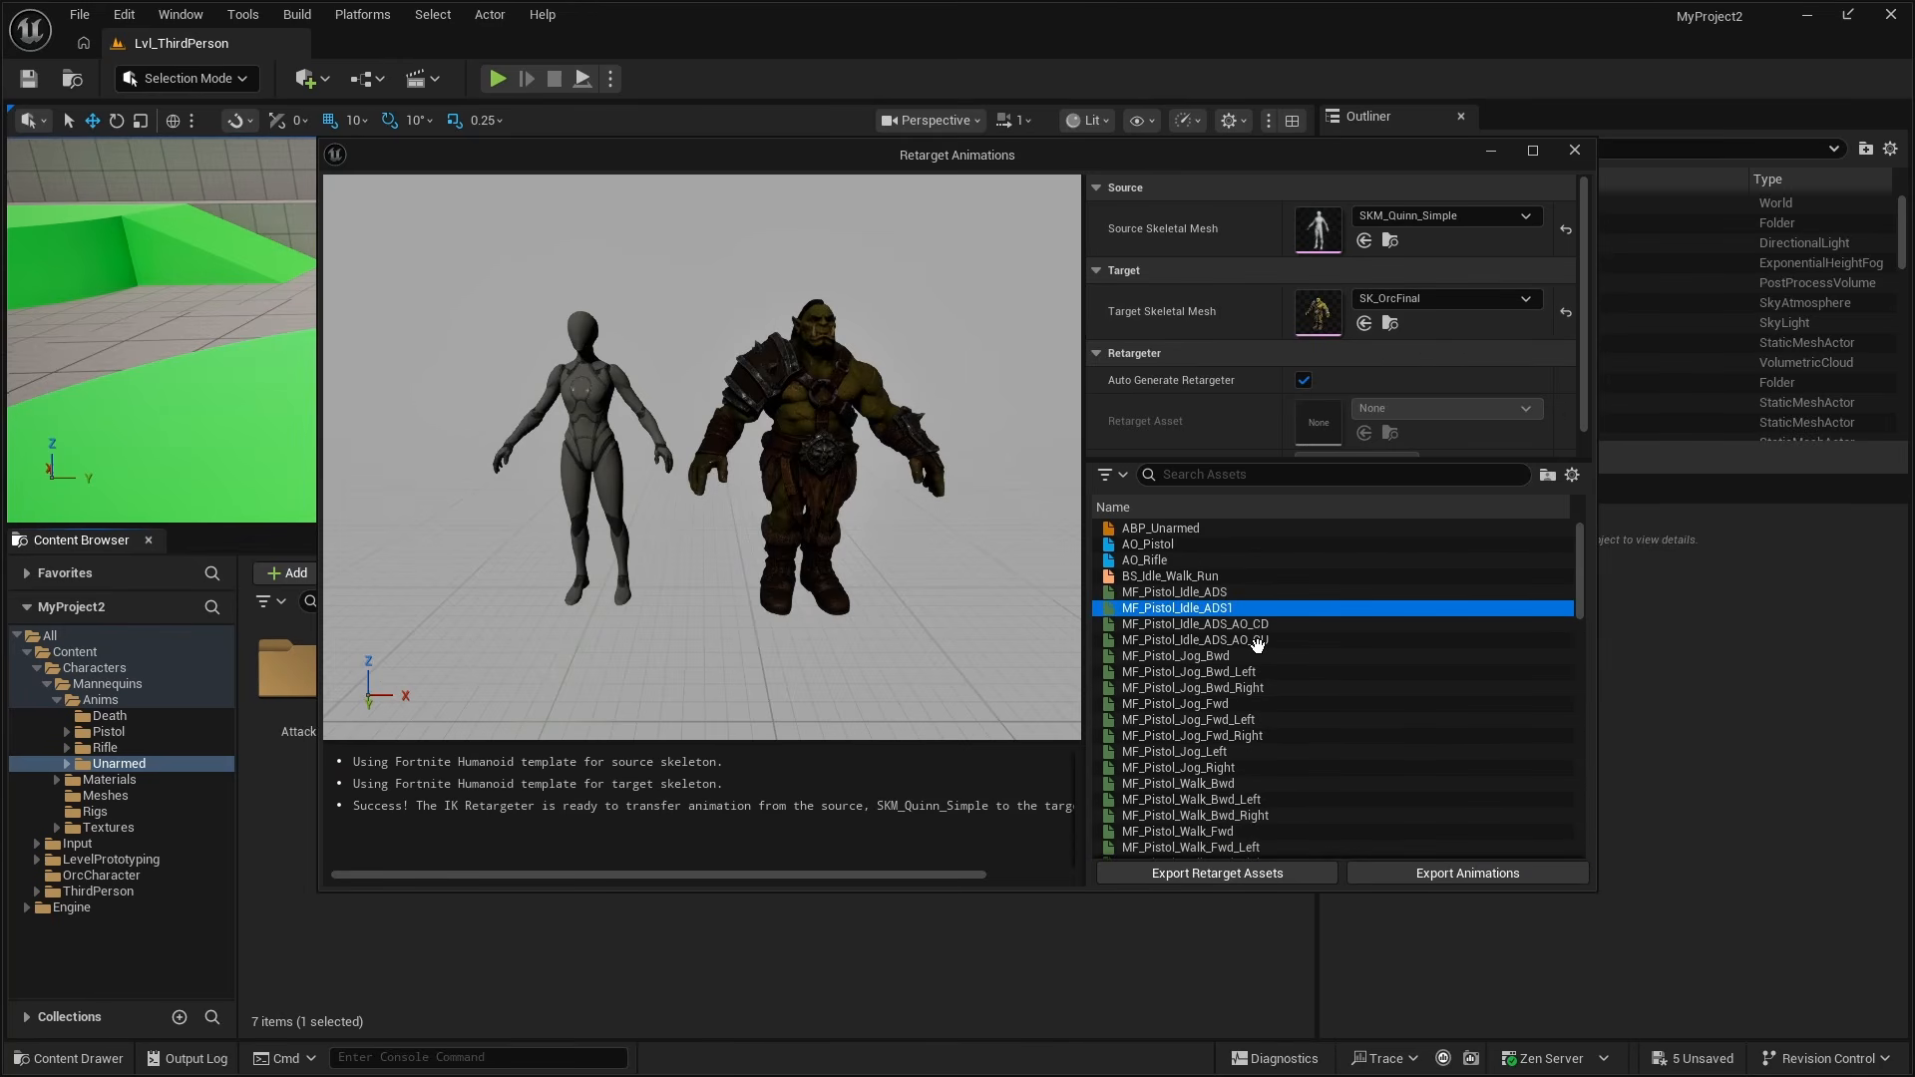
{"action": "left_click", "coordinate": [1246, 671]}
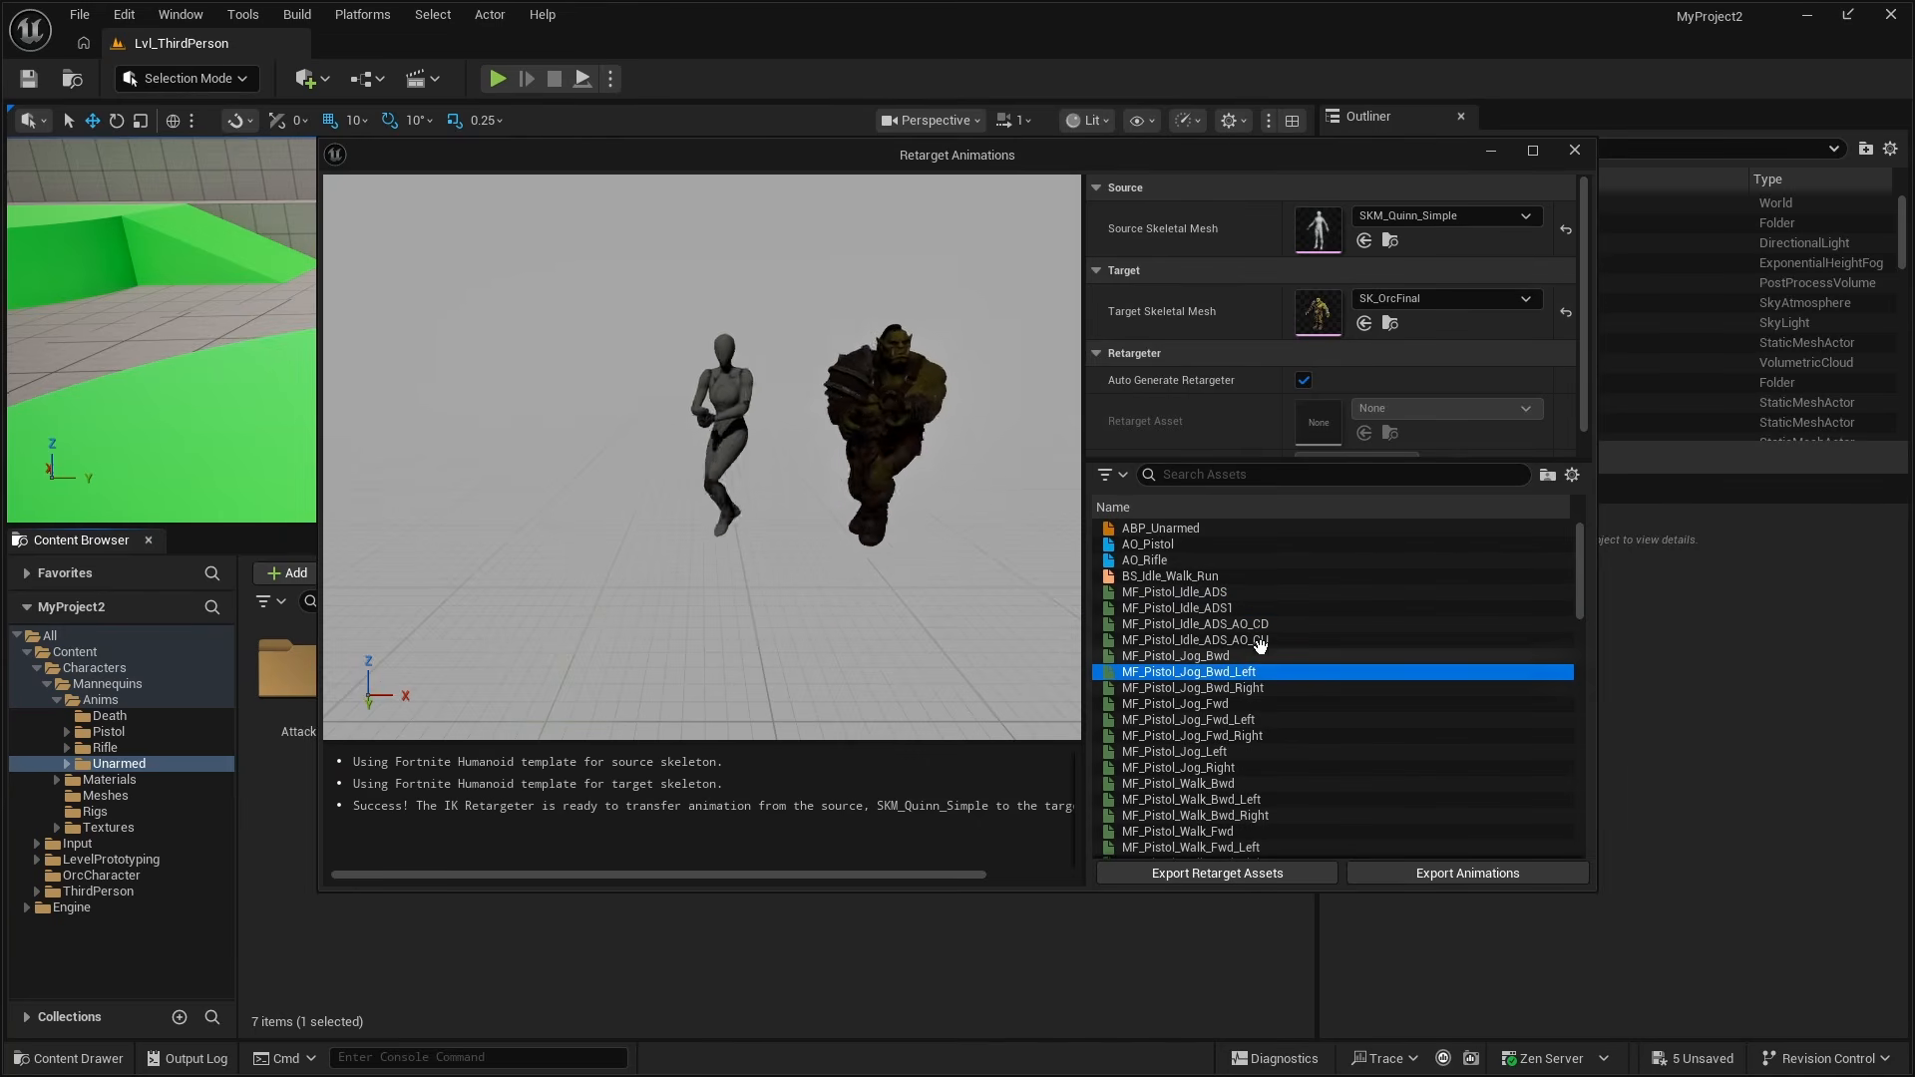
{"action": "left_click", "coordinate": [1248, 714]}
{"action": "scroll", "coordinate": [1296, 678], "scroll_direction": "down", "scroll_amount": 4}
{"action": "left_click", "coordinate": [1267, 703]}
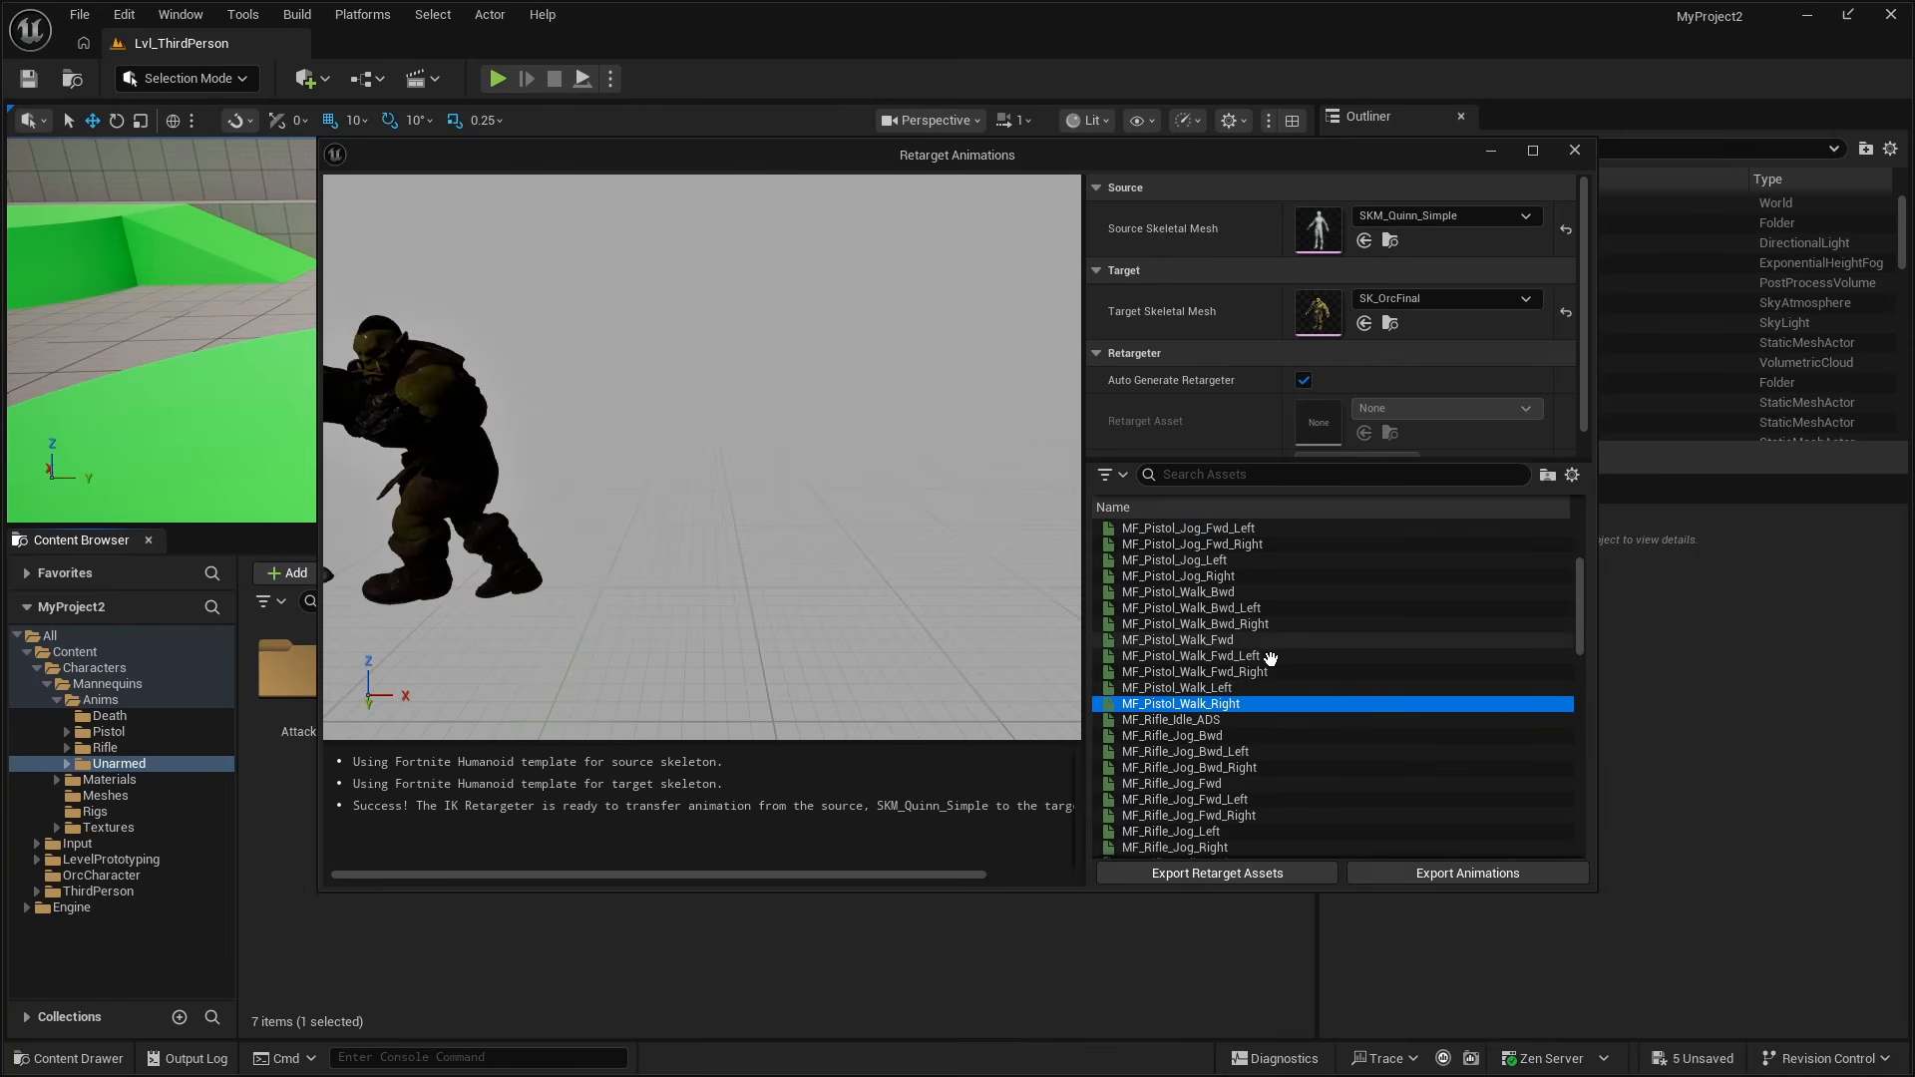
{"action": "left_click", "coordinate": [1226, 735]}
{"action": "scroll", "coordinate": [1295, 682], "scroll_direction": "up", "scroll_amount": 4}
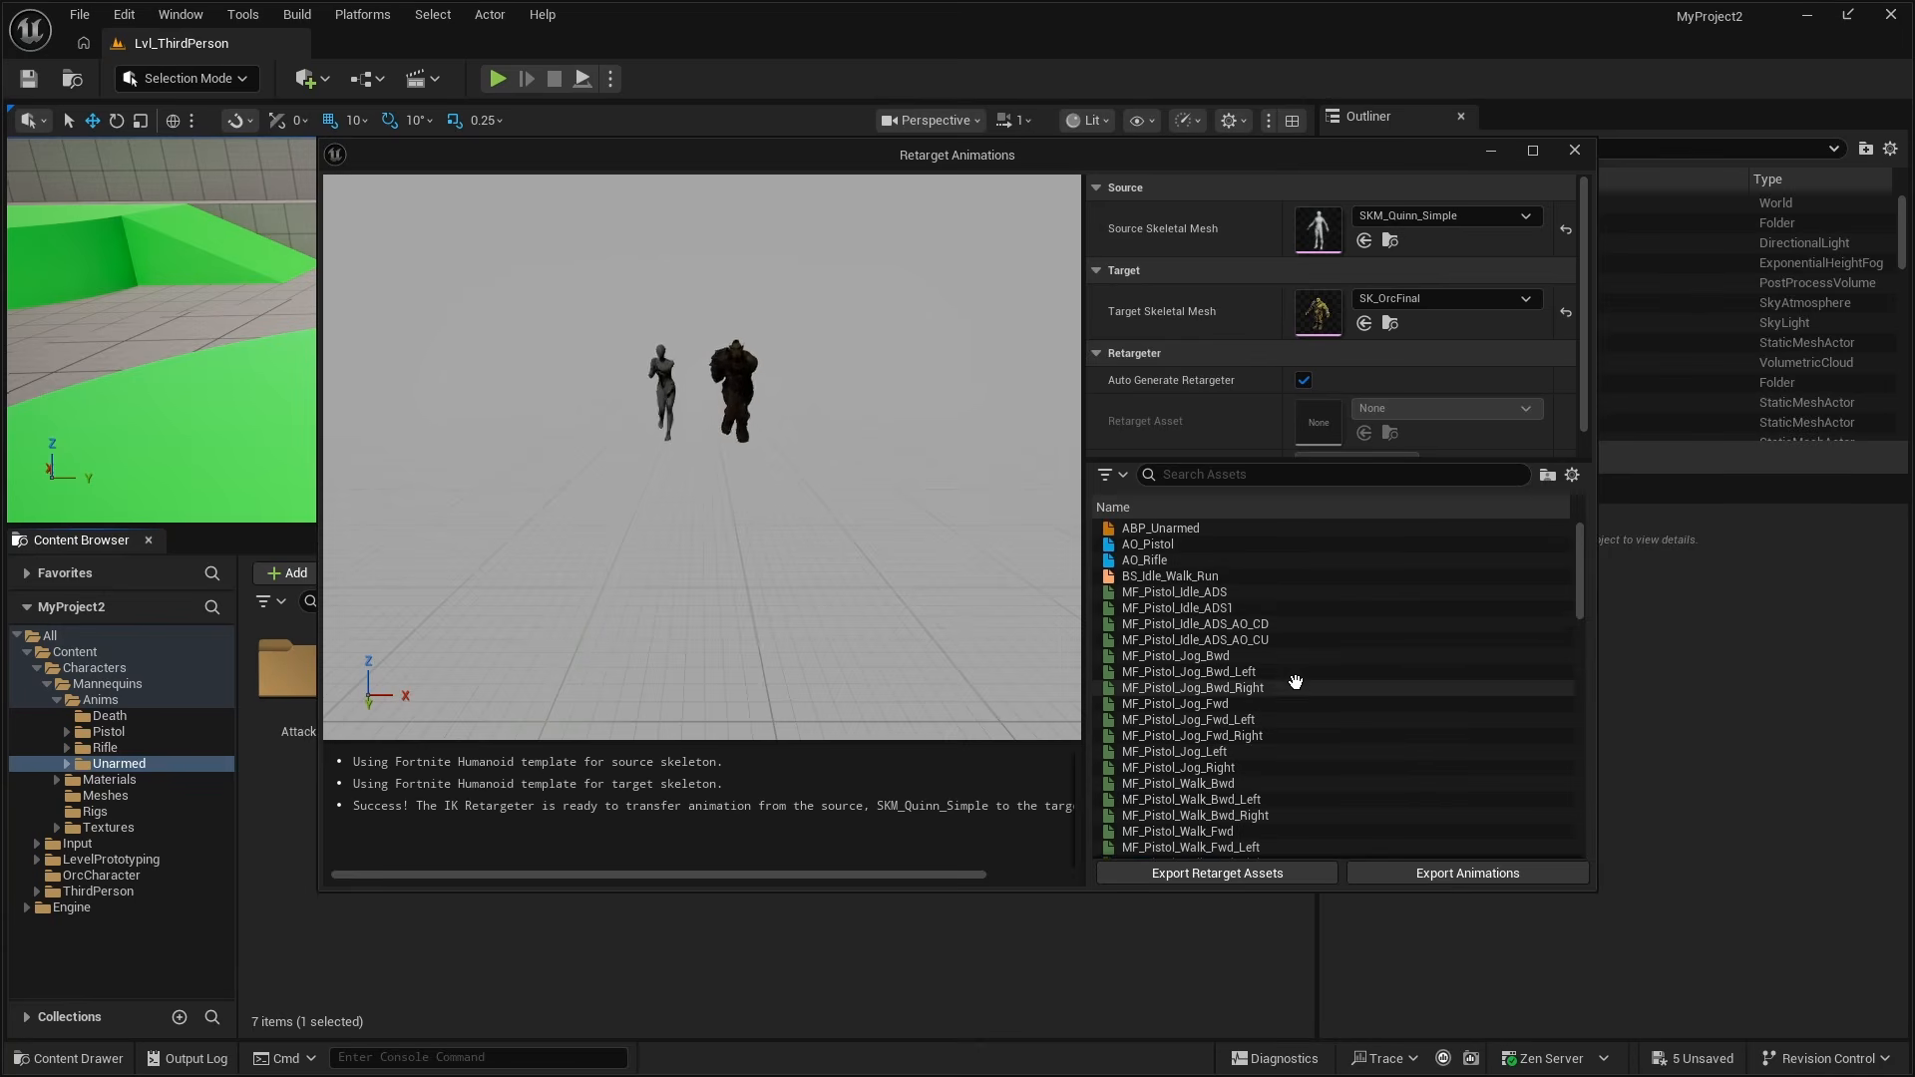
{"action": "left_click", "coordinate": [1270, 605]}
Choose ABP_Unarmed for animation export and create a folder named Anims inside OrcCharacter in the export dialog.
{"action": "left_click", "coordinate": [1242, 525]}
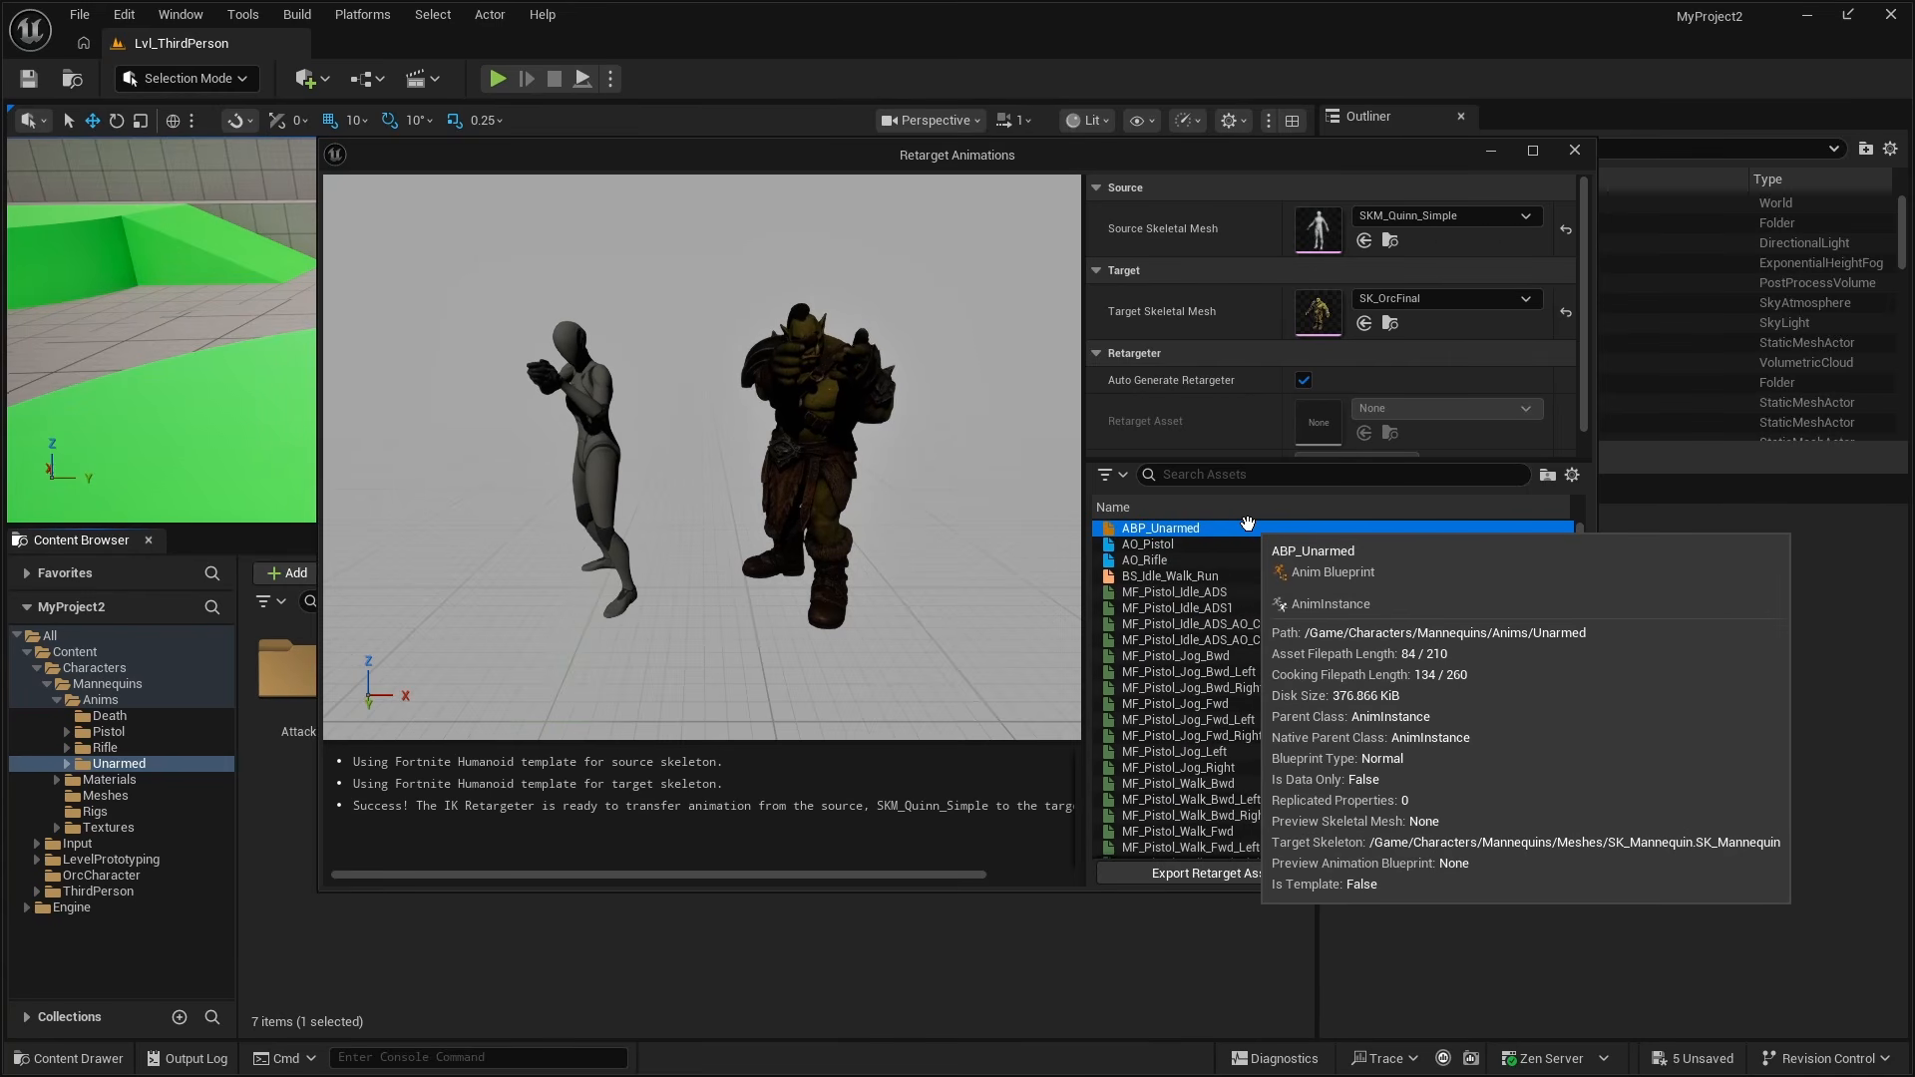
{"action": "left_click", "coordinate": [1470, 873]}
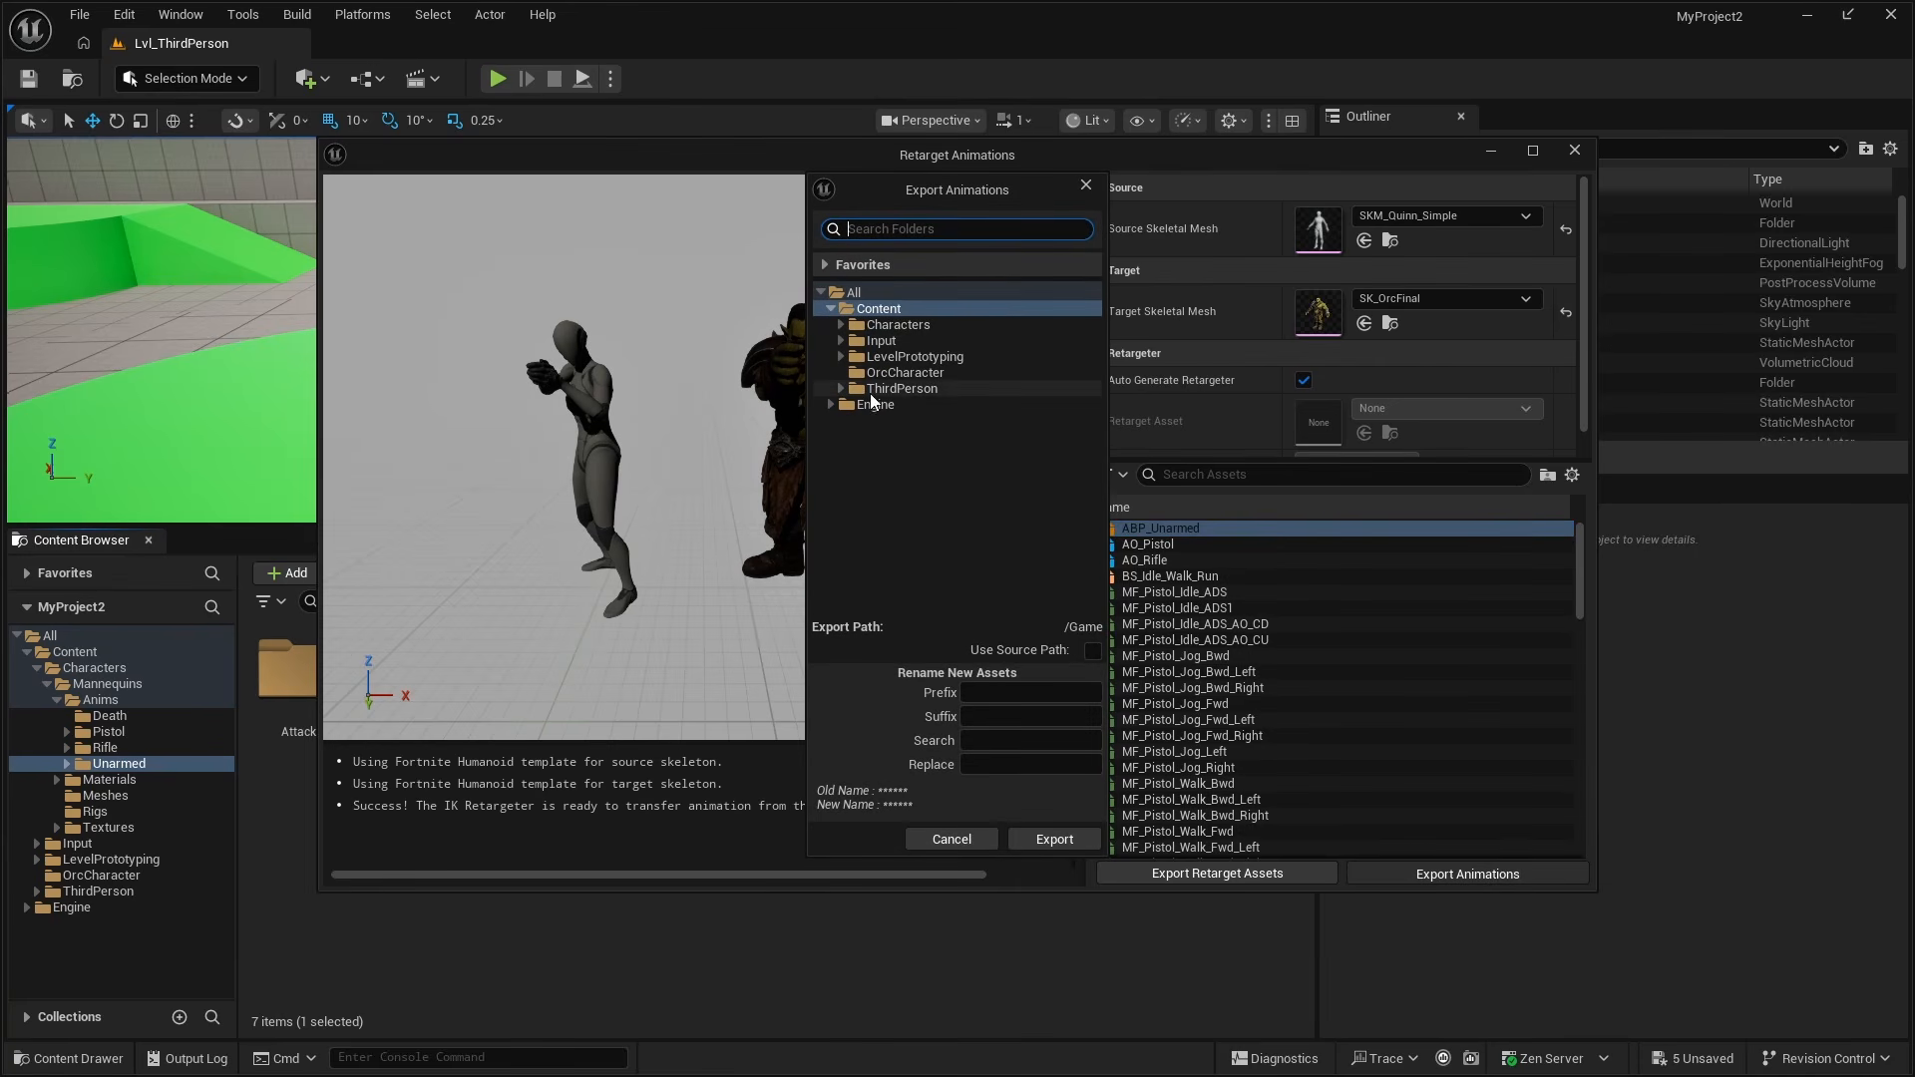
{"action": "left_click", "coordinate": [902, 372]}
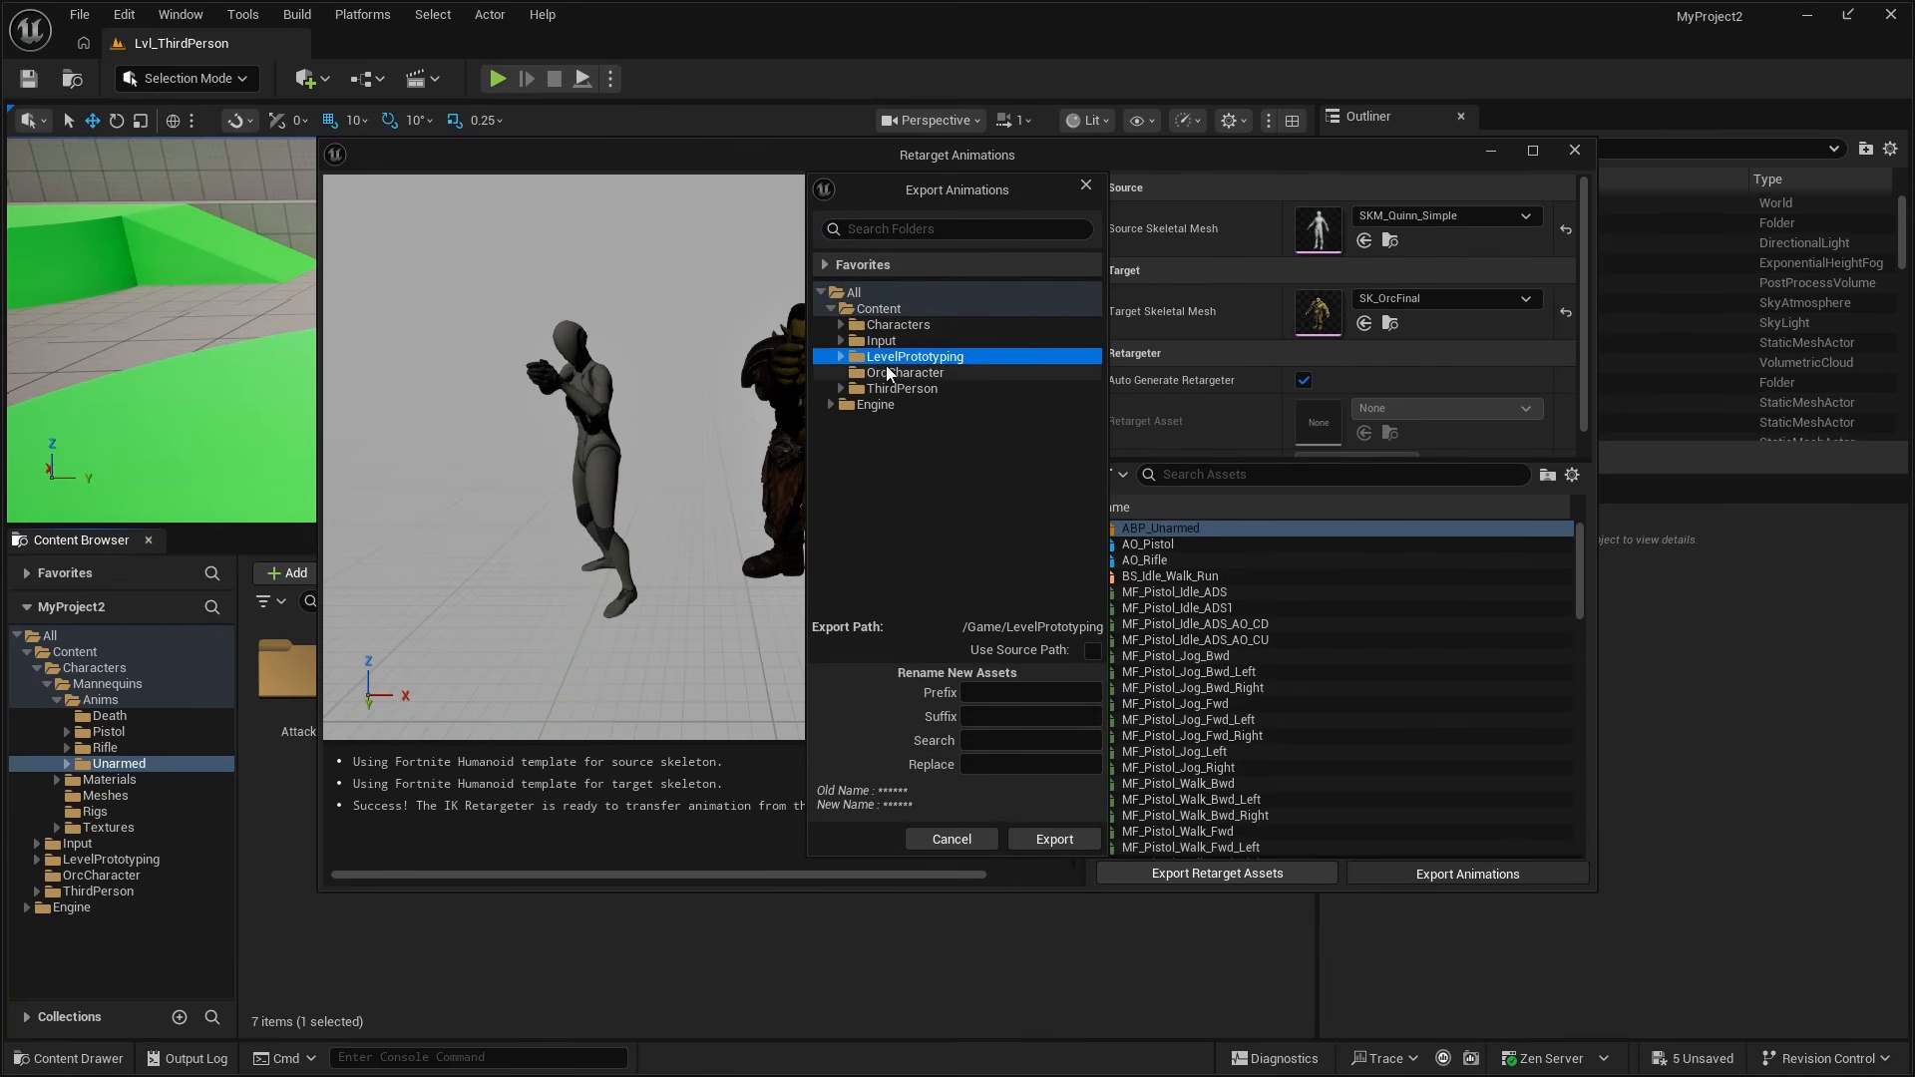
{"action": "right_click", "coordinate": [903, 372]}
{"action": "left_click", "coordinate": [957, 392]}
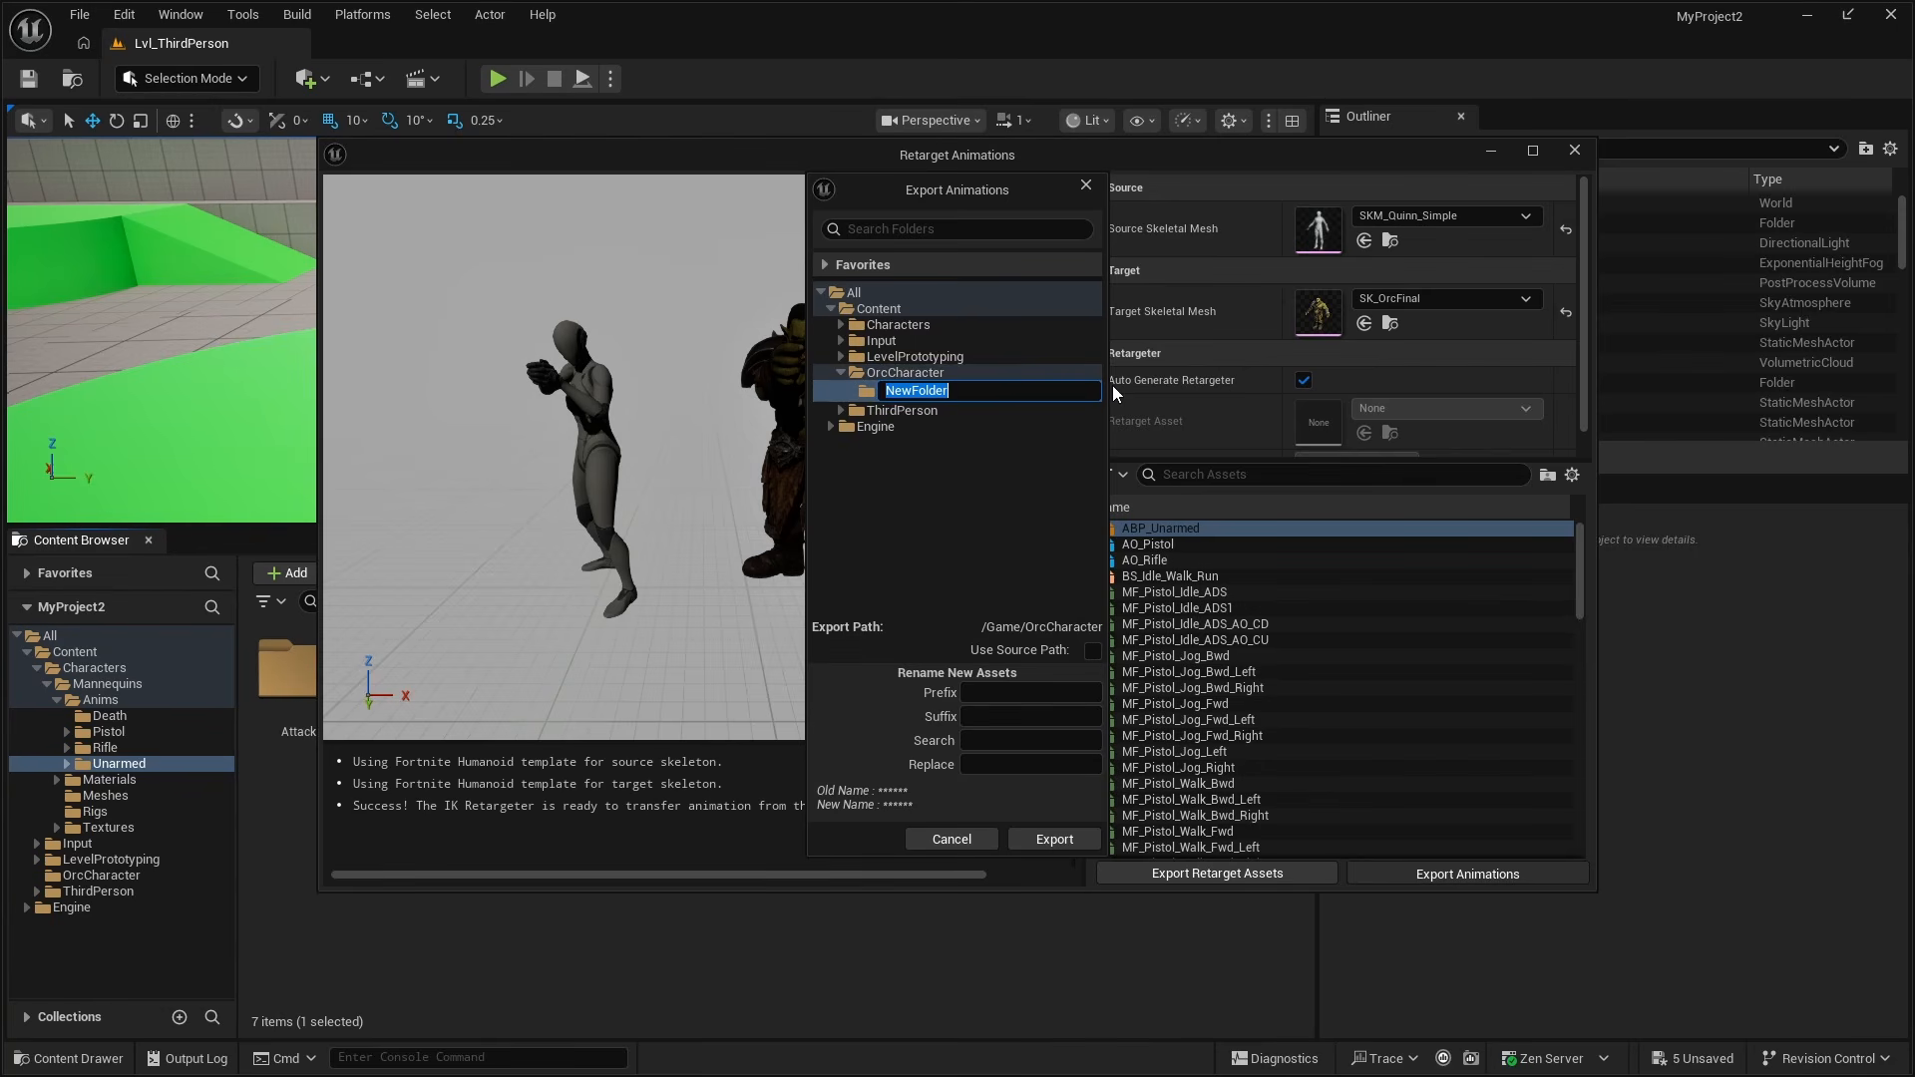
{"action": "type", "text": "Animartio"}
{"action": "key", "text": "BackSpace"}
{"action": "key", "text": "BackSpace"}
{"action": "key", "text": "BackSpace"}
{"action": "key", "text": "BackSpace"}
{"action": "key", "text": "BackSpace"}
{"action": "type", "text": "s"}
{"action": "key", "text": "Return"}
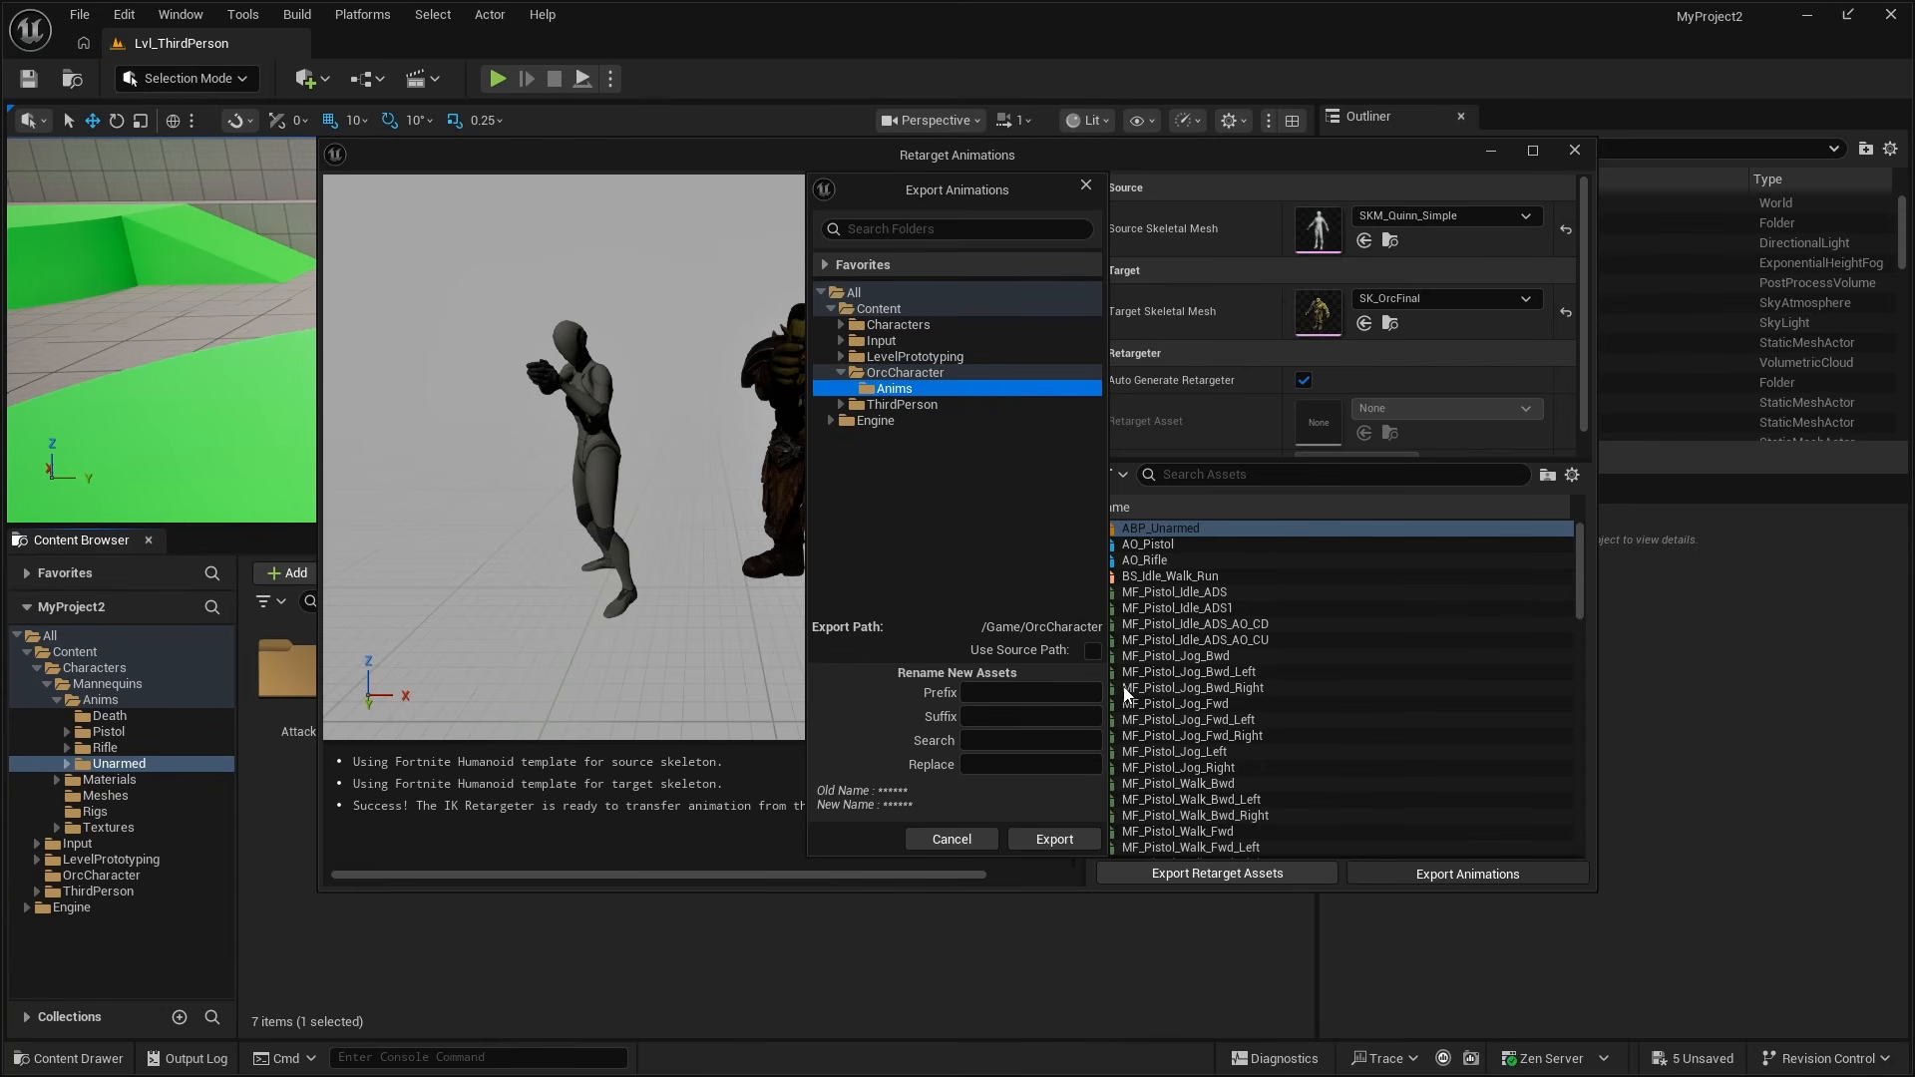
Export the retargeted ABP_Unarmed with referenced assets included, close the retargeting window and look over the new orc animation assets.
{"action": "left_click", "coordinate": [1052, 838]}
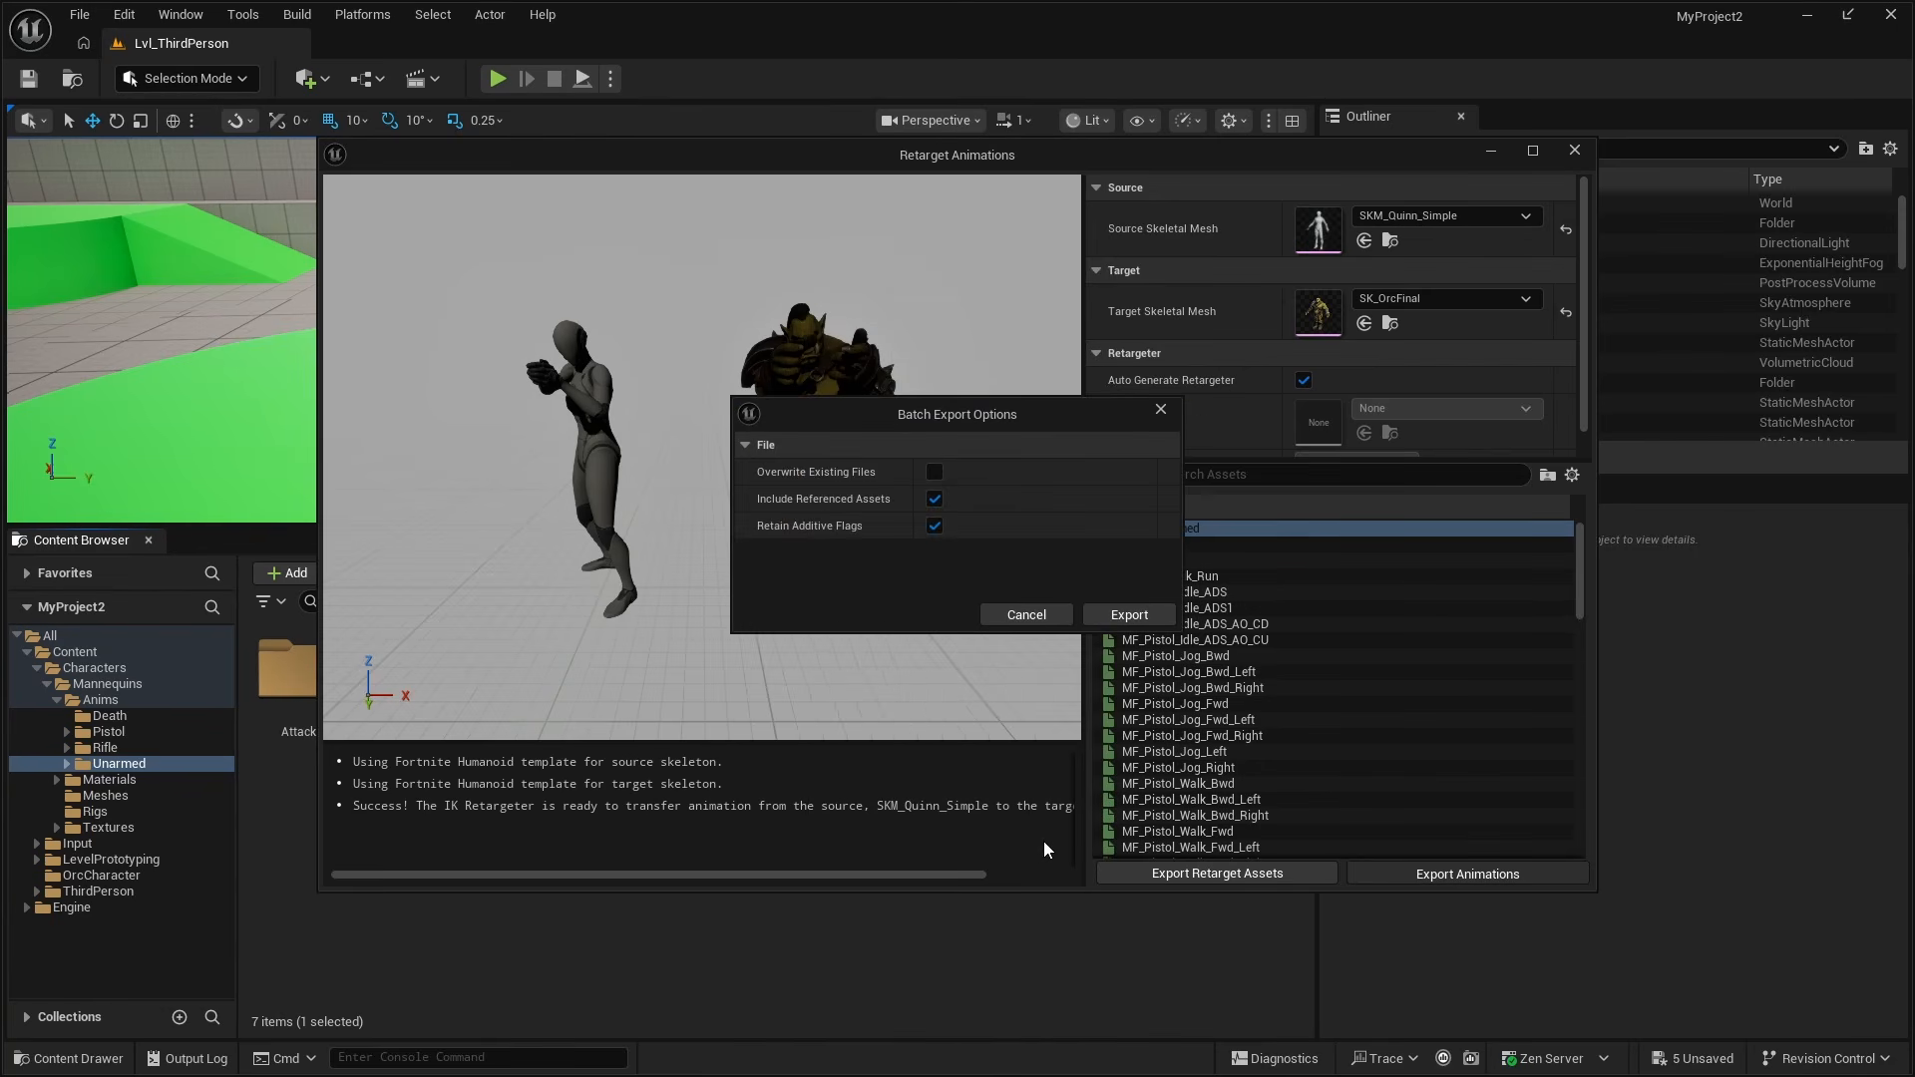
{"action": "left_click", "coordinate": [1128, 614]}
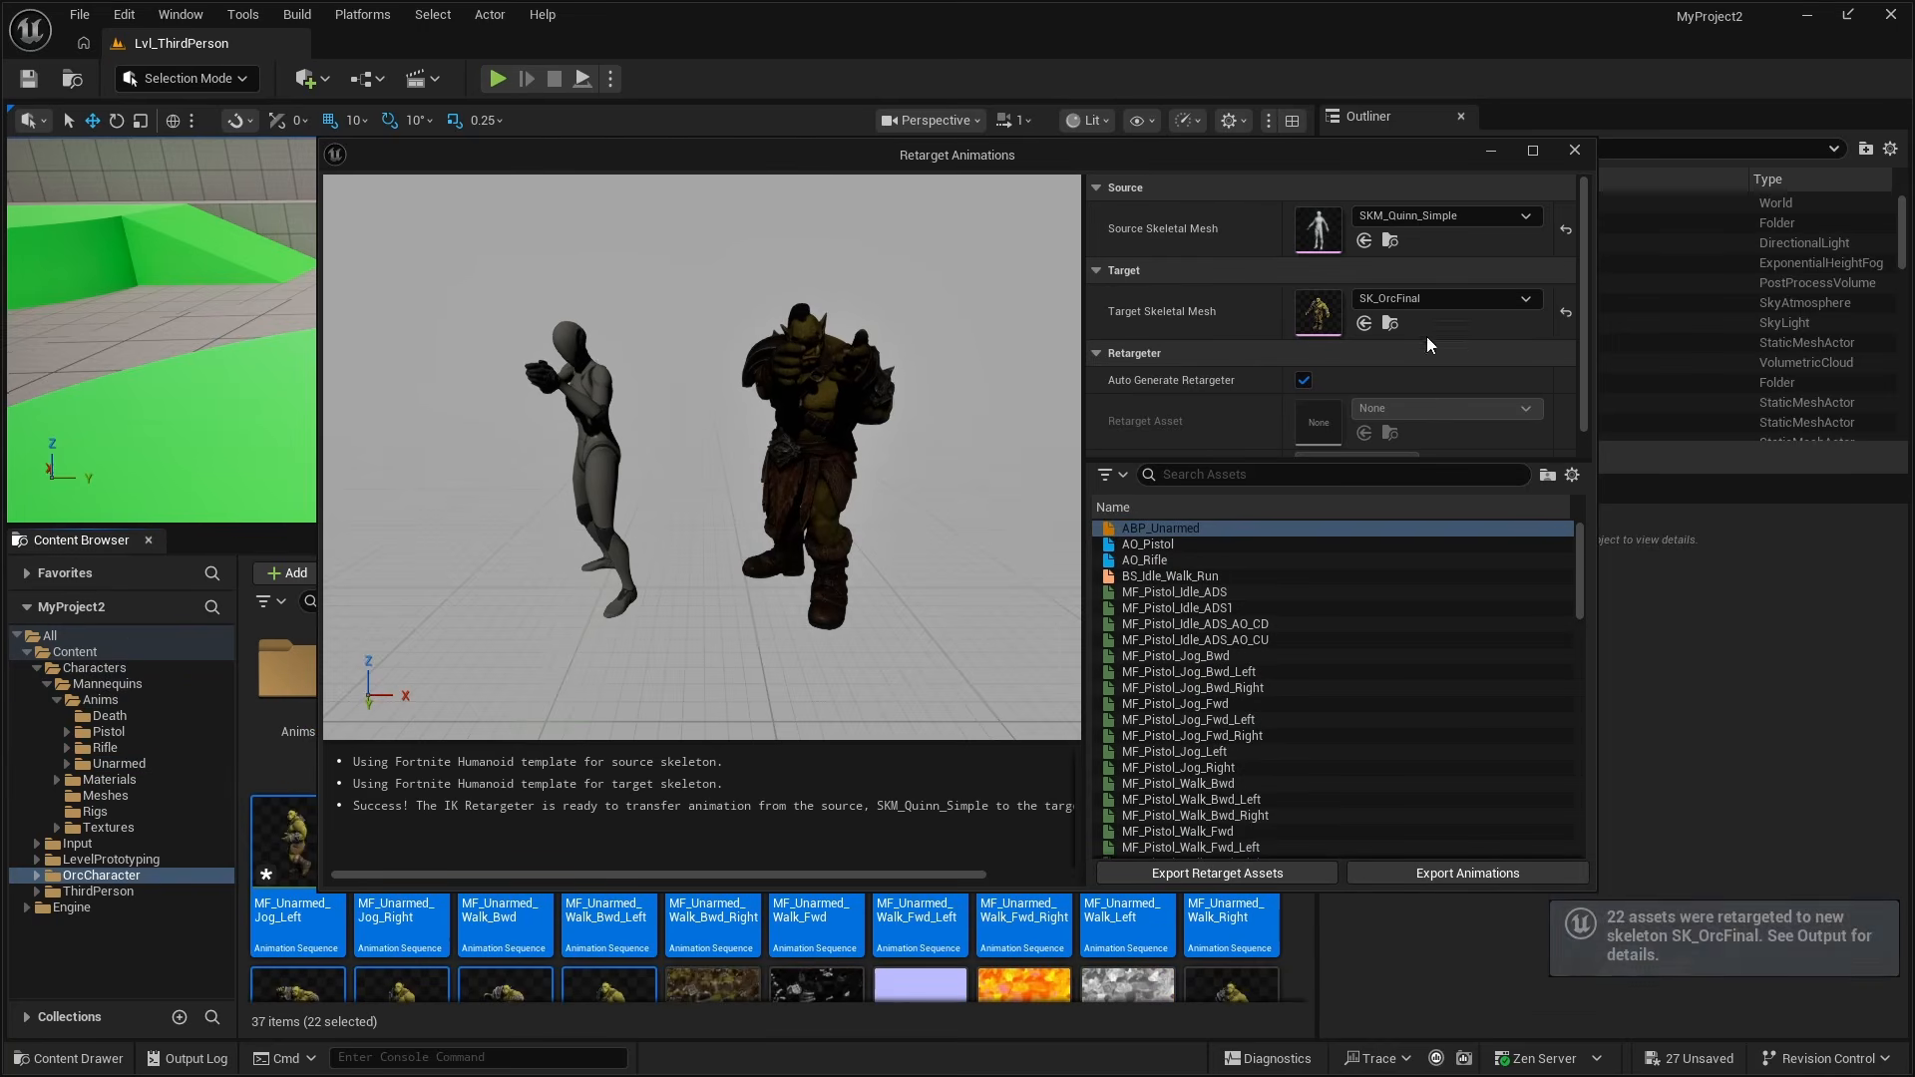
{"action": "left_click", "coordinate": [1574, 150]}
{"action": "scroll", "coordinate": [1078, 728], "scroll_direction": "down", "scroll_amount": 1}
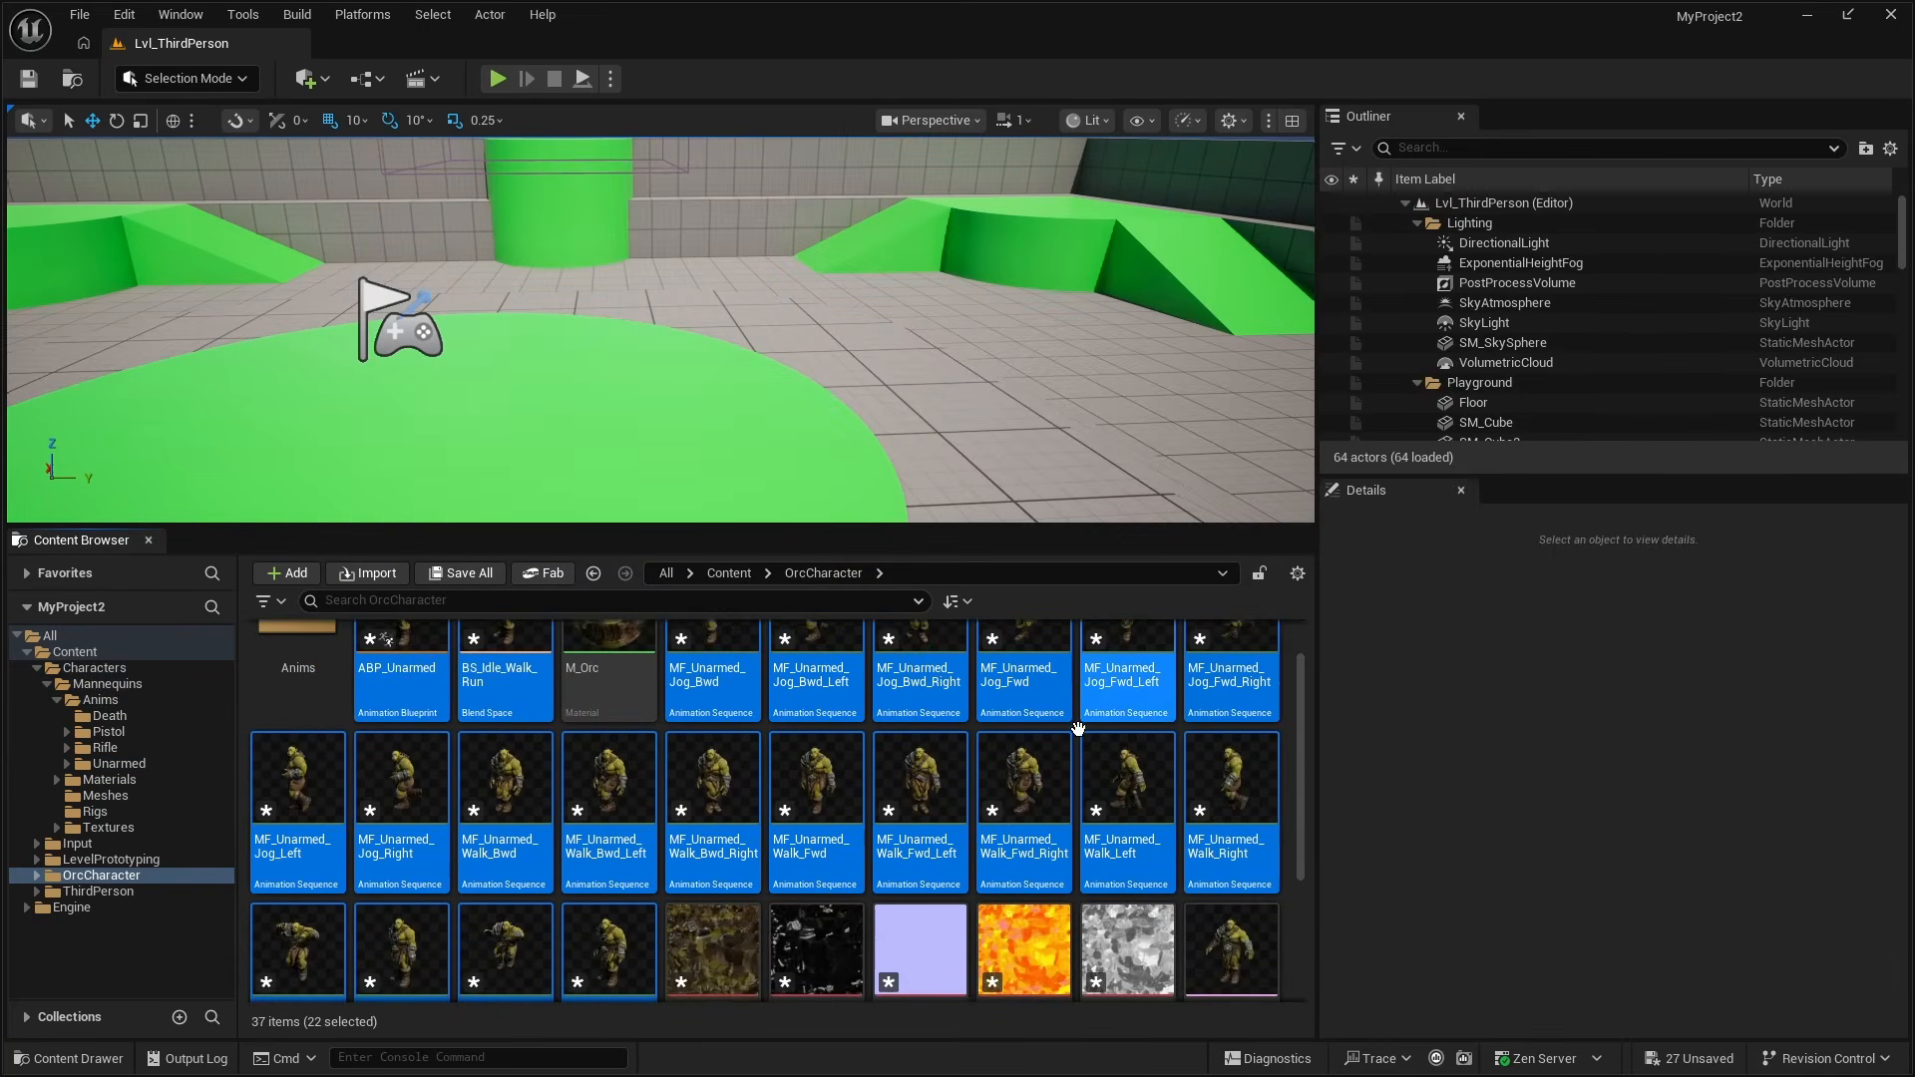
{"action": "left_click", "coordinate": [477, 813]}
{"action": "scroll", "coordinate": [477, 814], "scroll_direction": "up", "scroll_amount": 1}
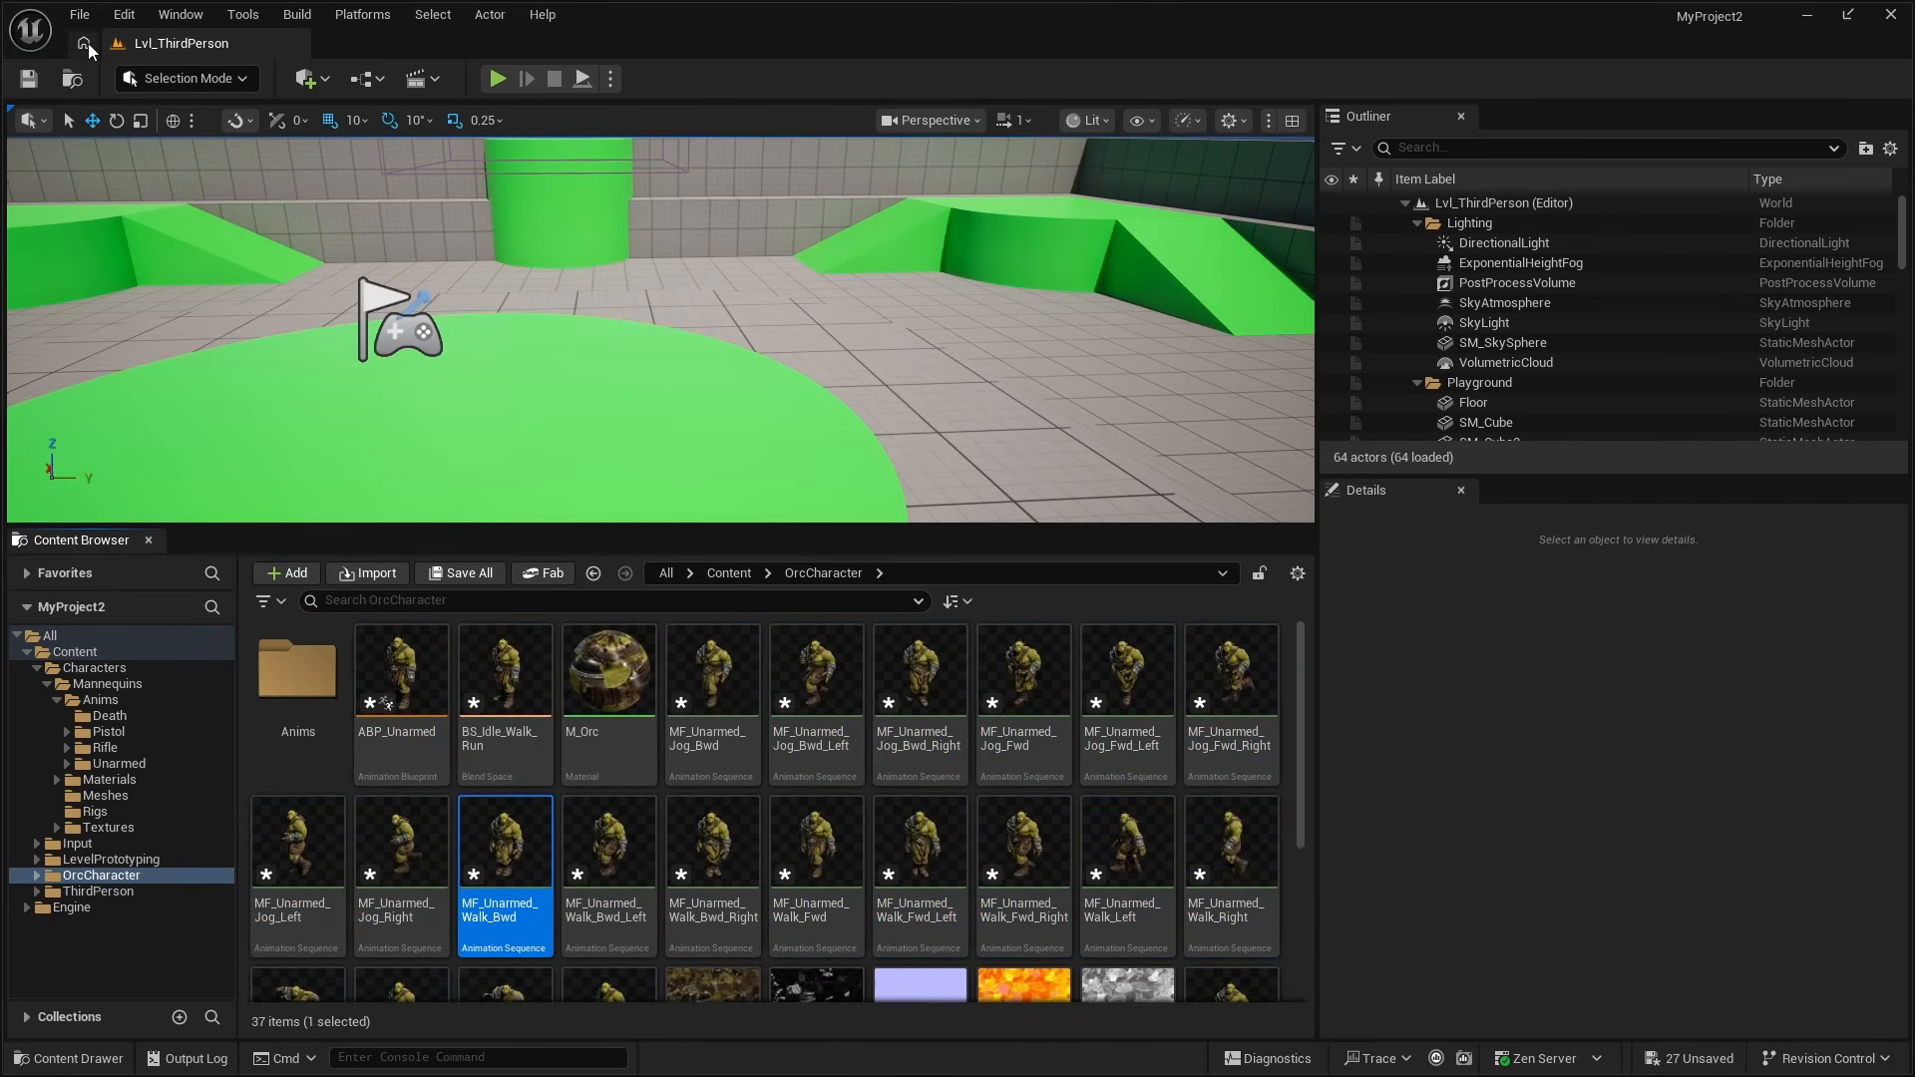
Save all unsaved project assets, including the retargeted orc animations, and look through the OrcCharacter folder.
{"action": "left_click", "coordinate": [79, 14]}
{"action": "left_click", "coordinate": [130, 252]}
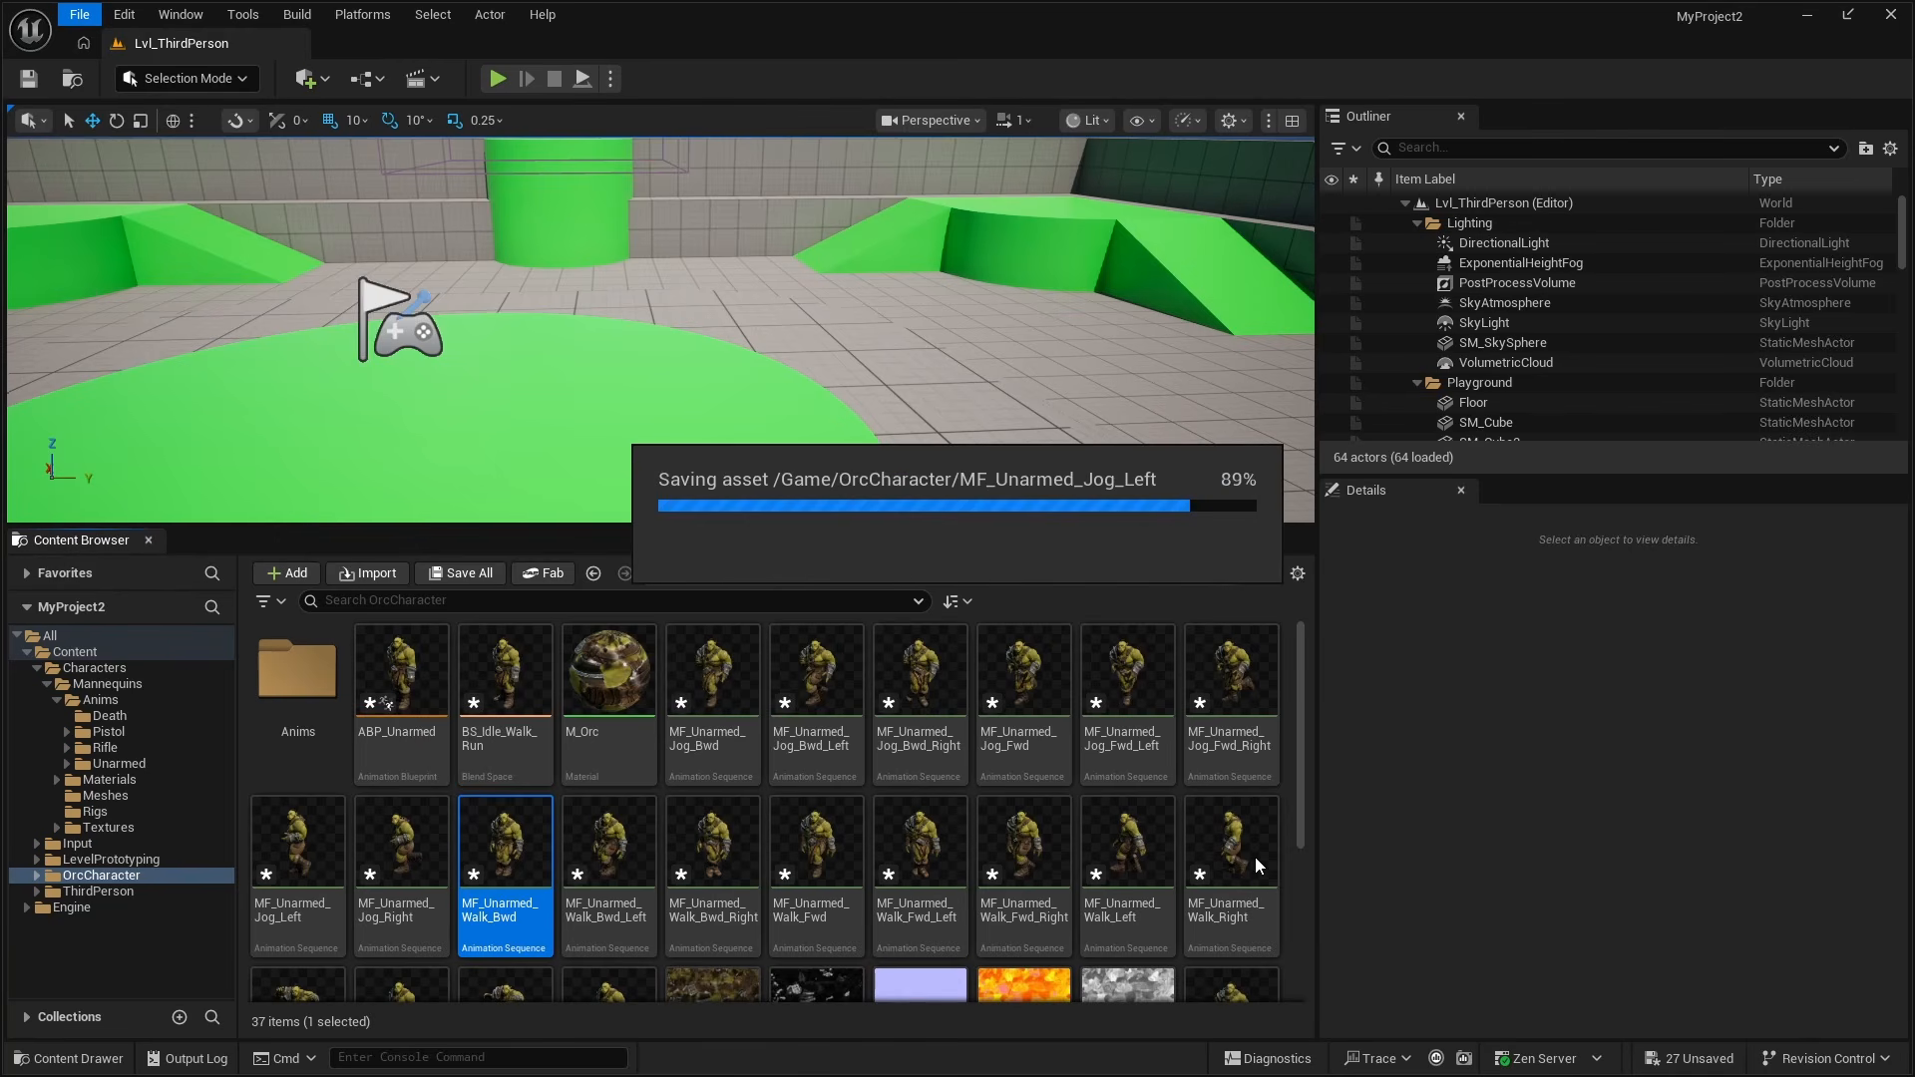
{"action": "scroll", "coordinate": [1259, 866], "scroll_direction": "down", "scroll_amount": 2}
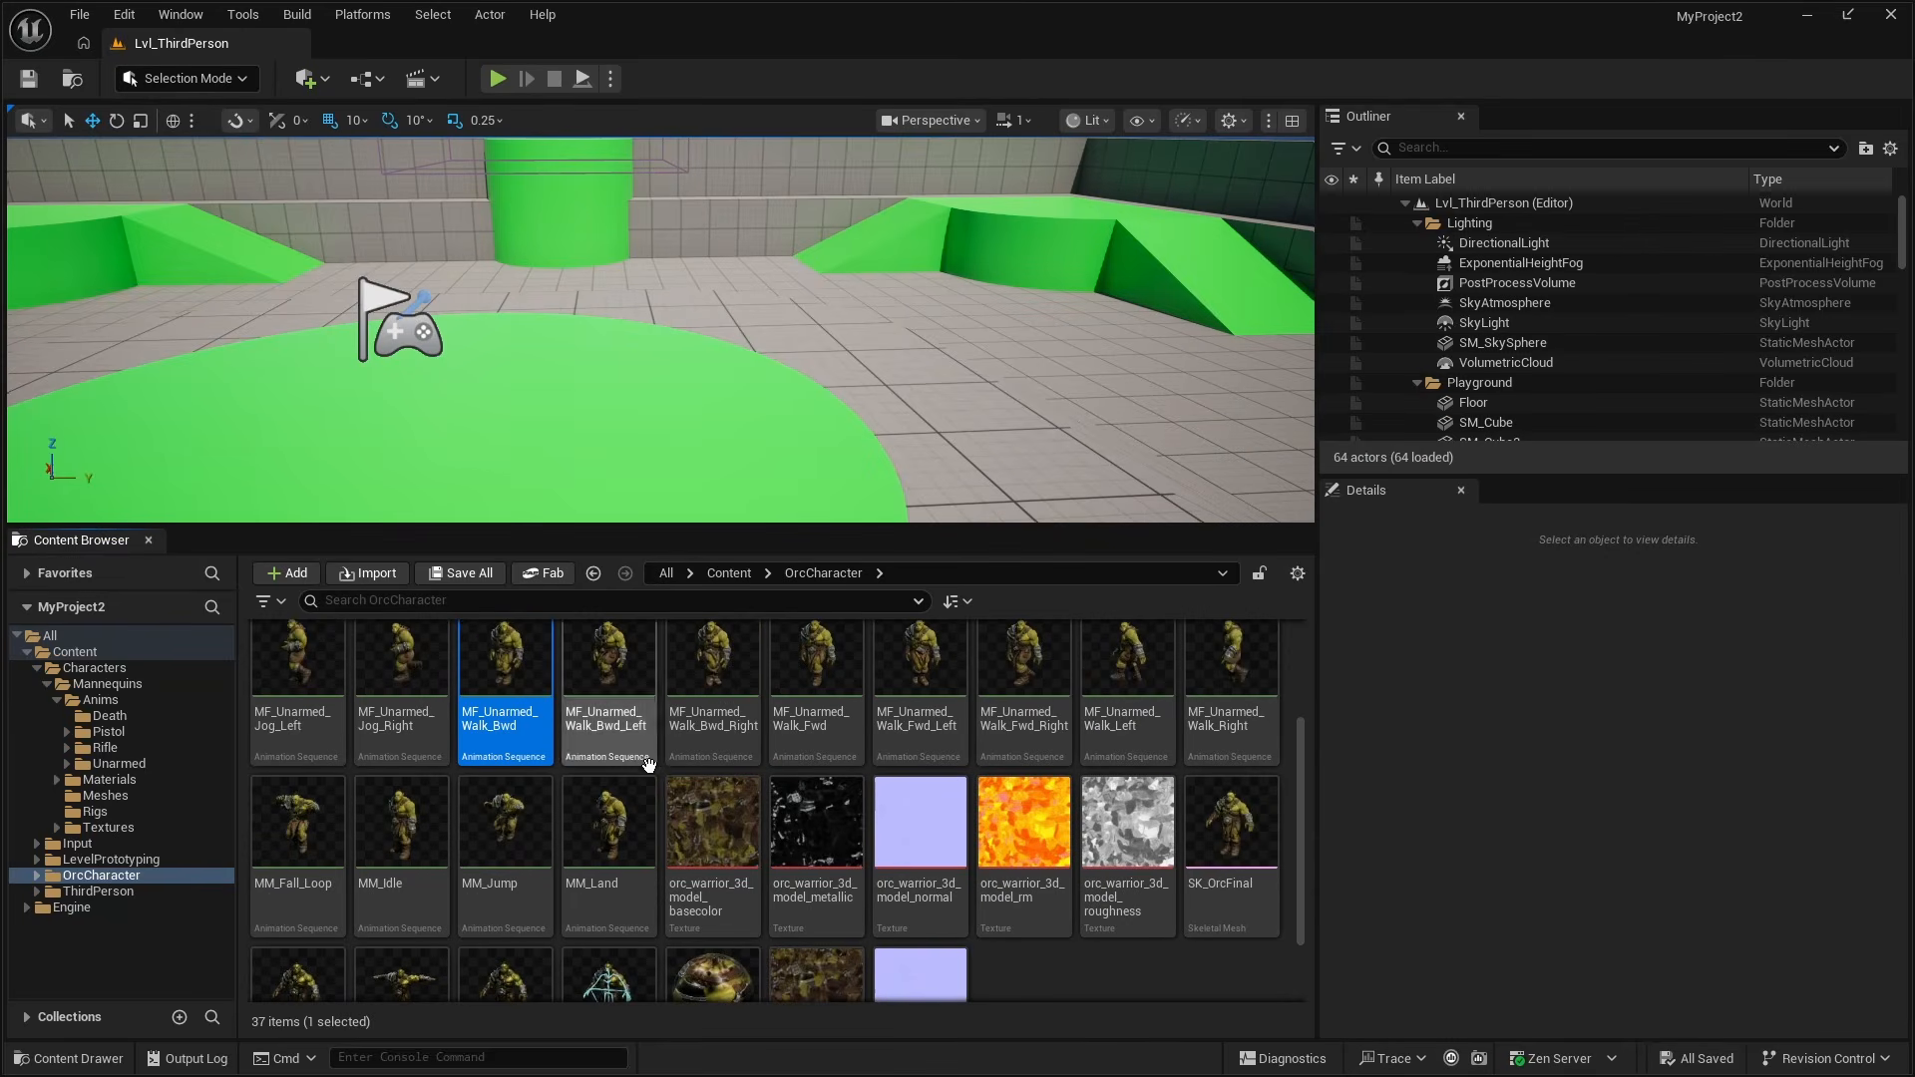
Move the 22 retargeted animation assets, leaving M_Orc behind, from OrcCharacter into its Anims folder and check the folder's contents.
{"action": "left_click", "coordinate": [608, 853]}
{"action": "scroll", "coordinate": [558, 778], "scroll_direction": "up", "scroll_amount": 2}
{"action": "left_click", "coordinate": [428, 659], "text": "shift"}
{"action": "scroll", "coordinate": [693, 734], "scroll_direction": "down", "scroll_amount": 1}
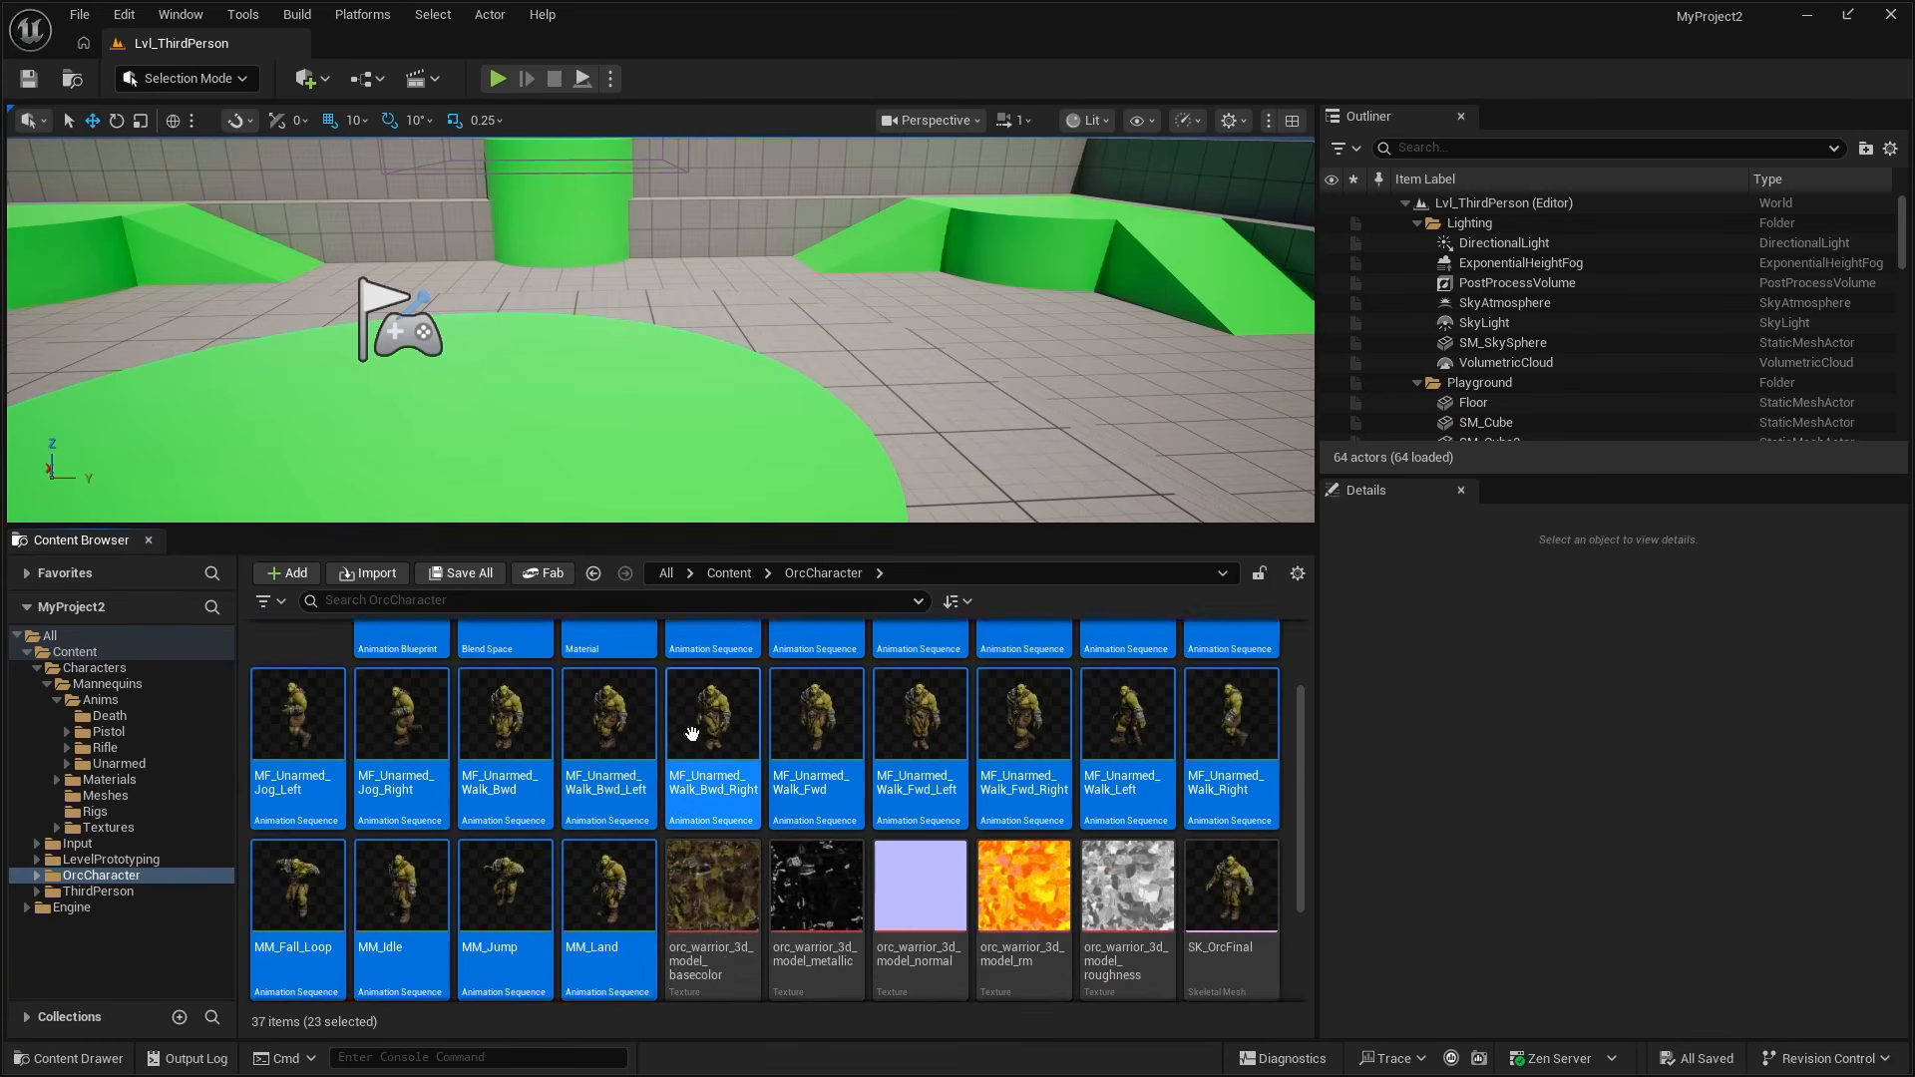
{"action": "scroll", "coordinate": [692, 734], "scroll_direction": "down", "scroll_amount": 1}
{"action": "scroll", "coordinate": [727, 731], "scroll_direction": "up", "scroll_amount": 2}
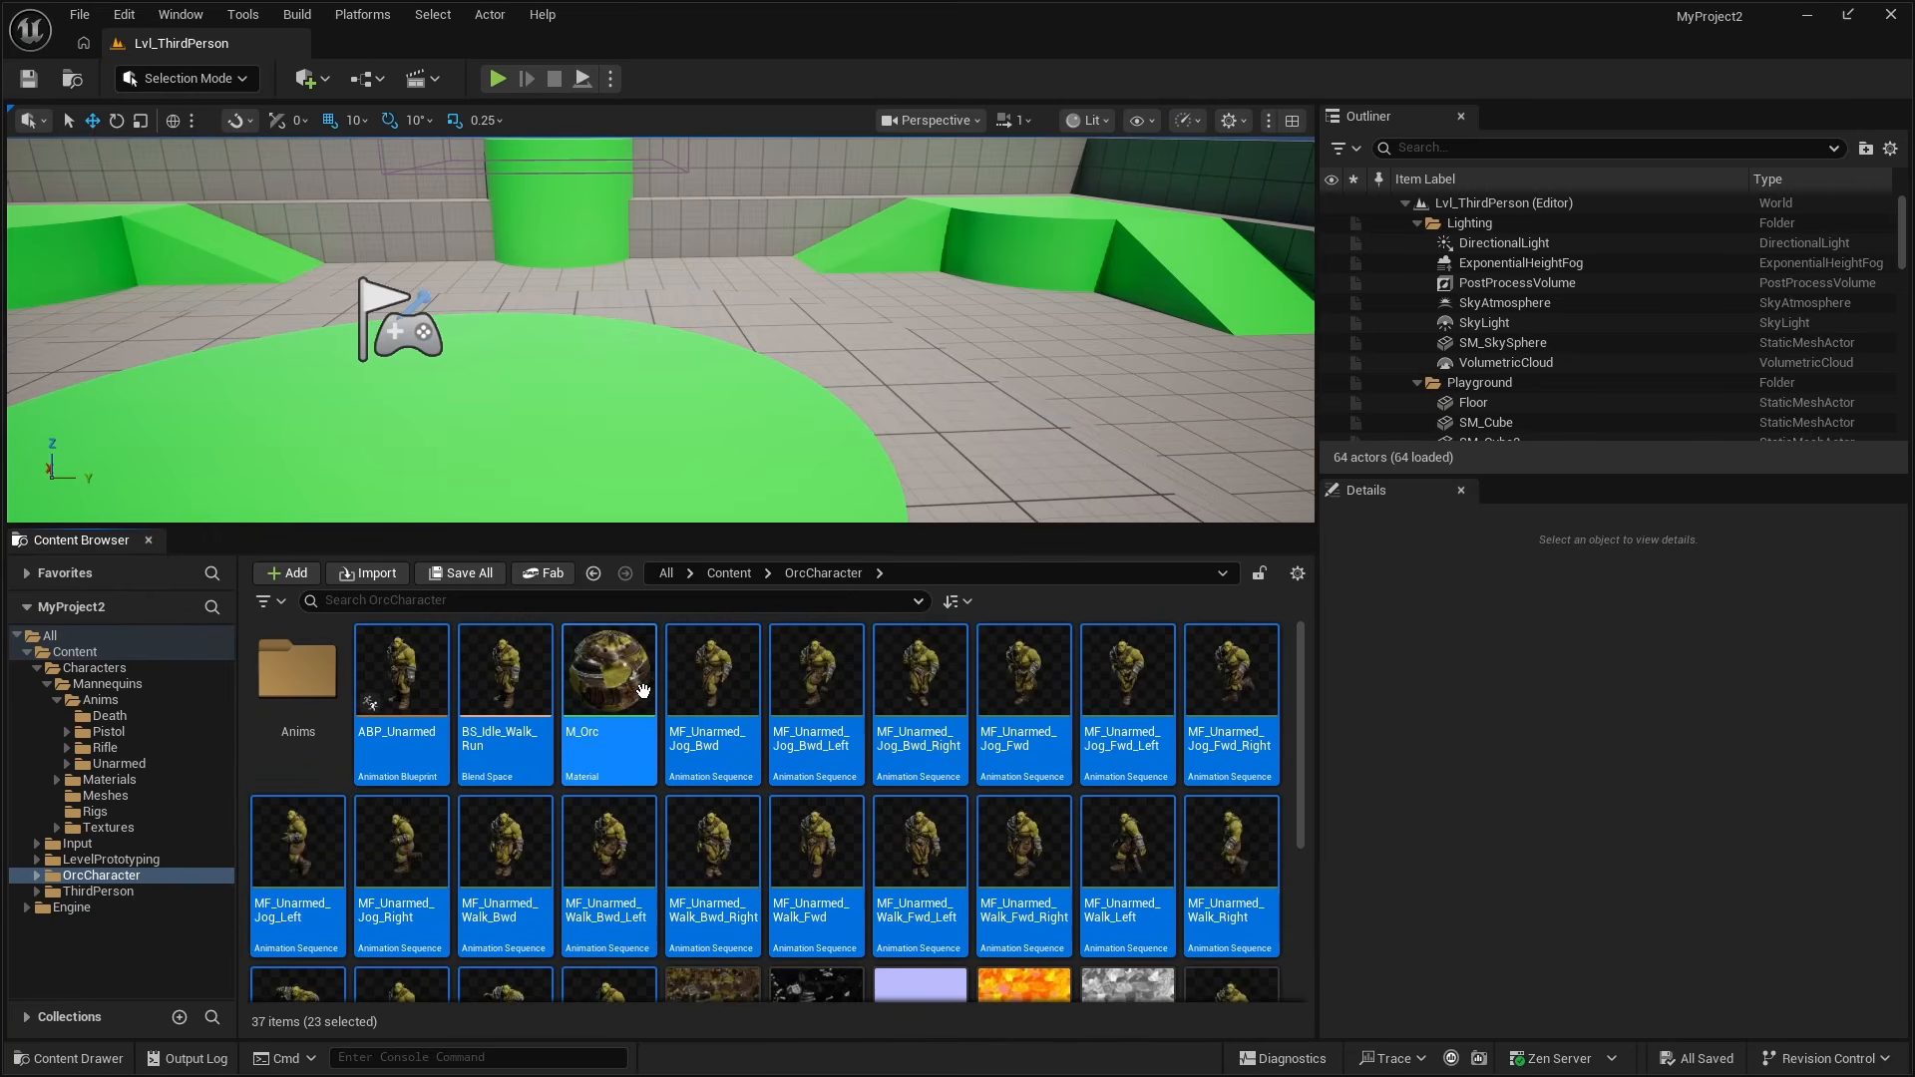
{"action": "left_click", "coordinate": [641, 686], "text": "ctrl"}
{"action": "left_click_drag", "start_coordinate": [727, 703], "coordinate": [294, 699]}
{"action": "left_click", "coordinate": [347, 720]}
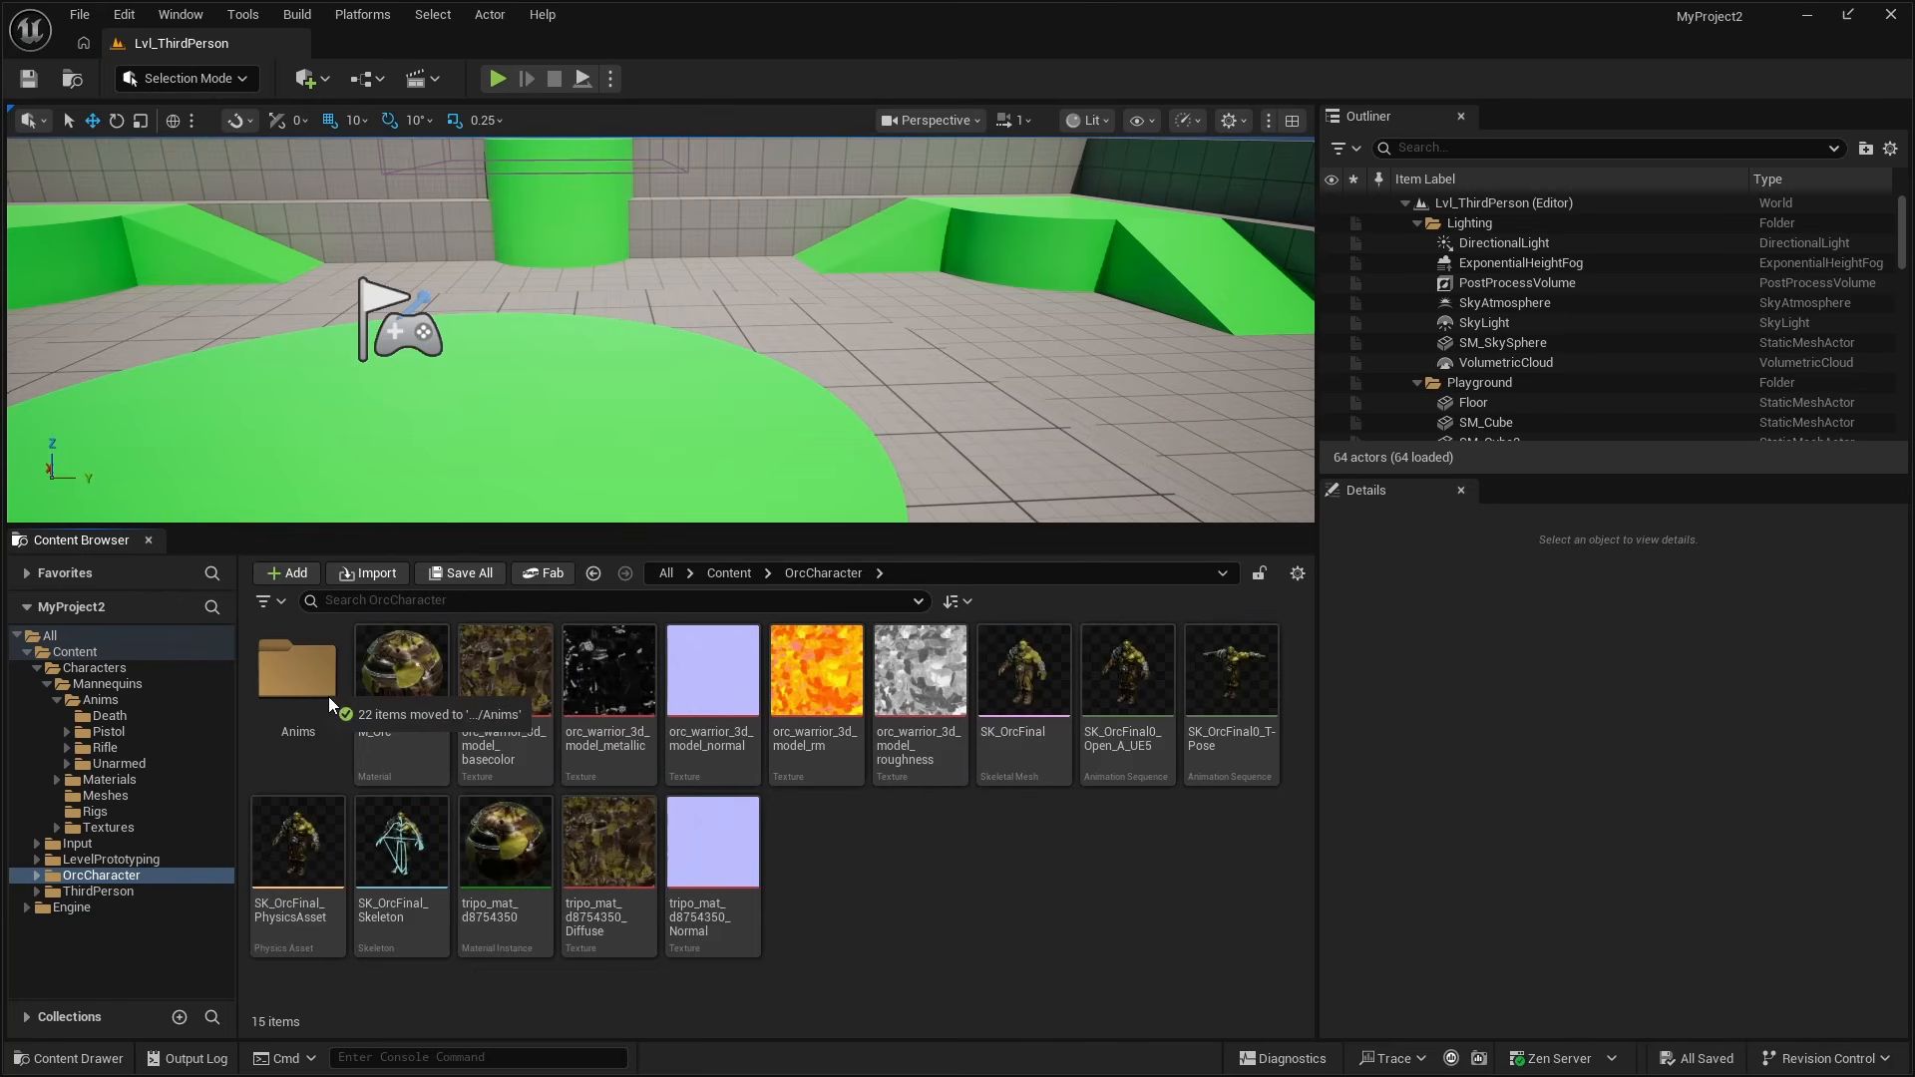
{"action": "double_click", "coordinate": [297, 670]}
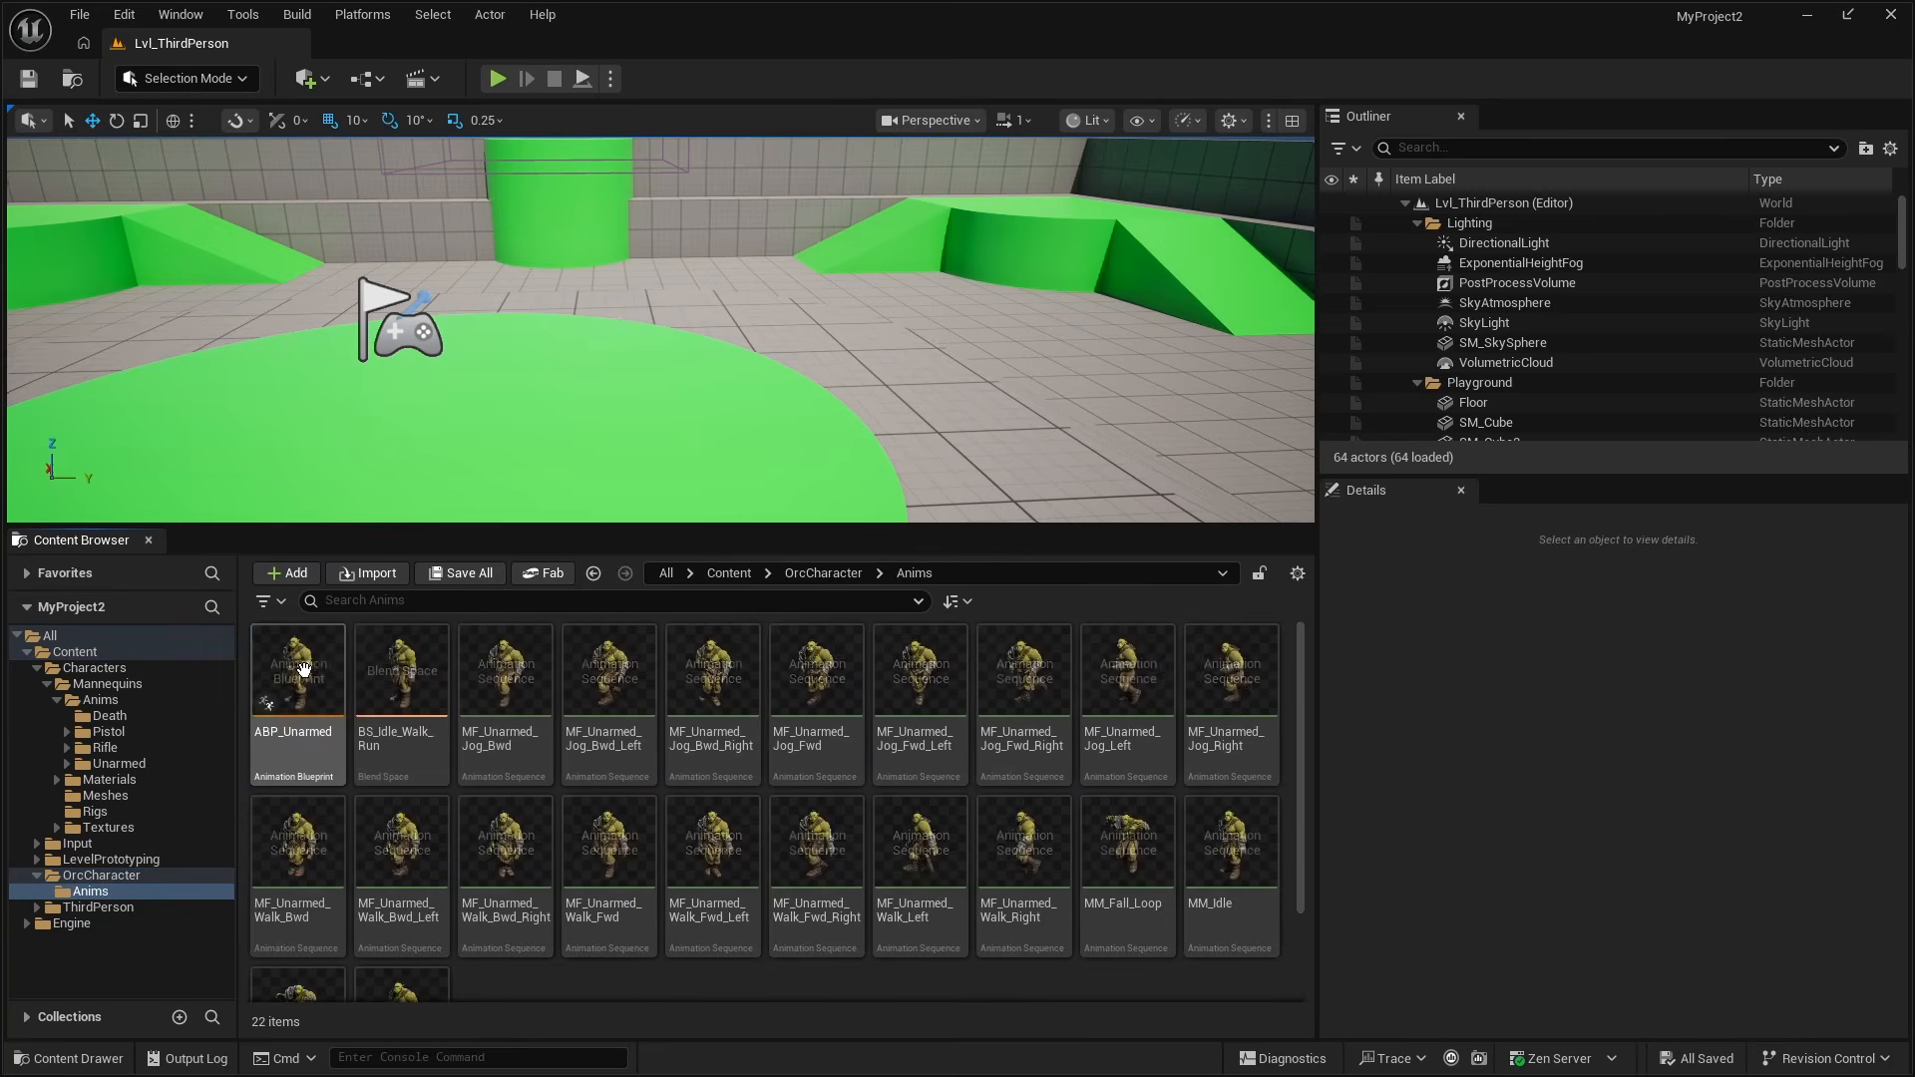
{"action": "scroll", "coordinate": [675, 691], "scroll_direction": "down", "scroll_amount": 1}
{"action": "scroll", "coordinate": [675, 691], "scroll_direction": "up", "scroll_amount": 1}
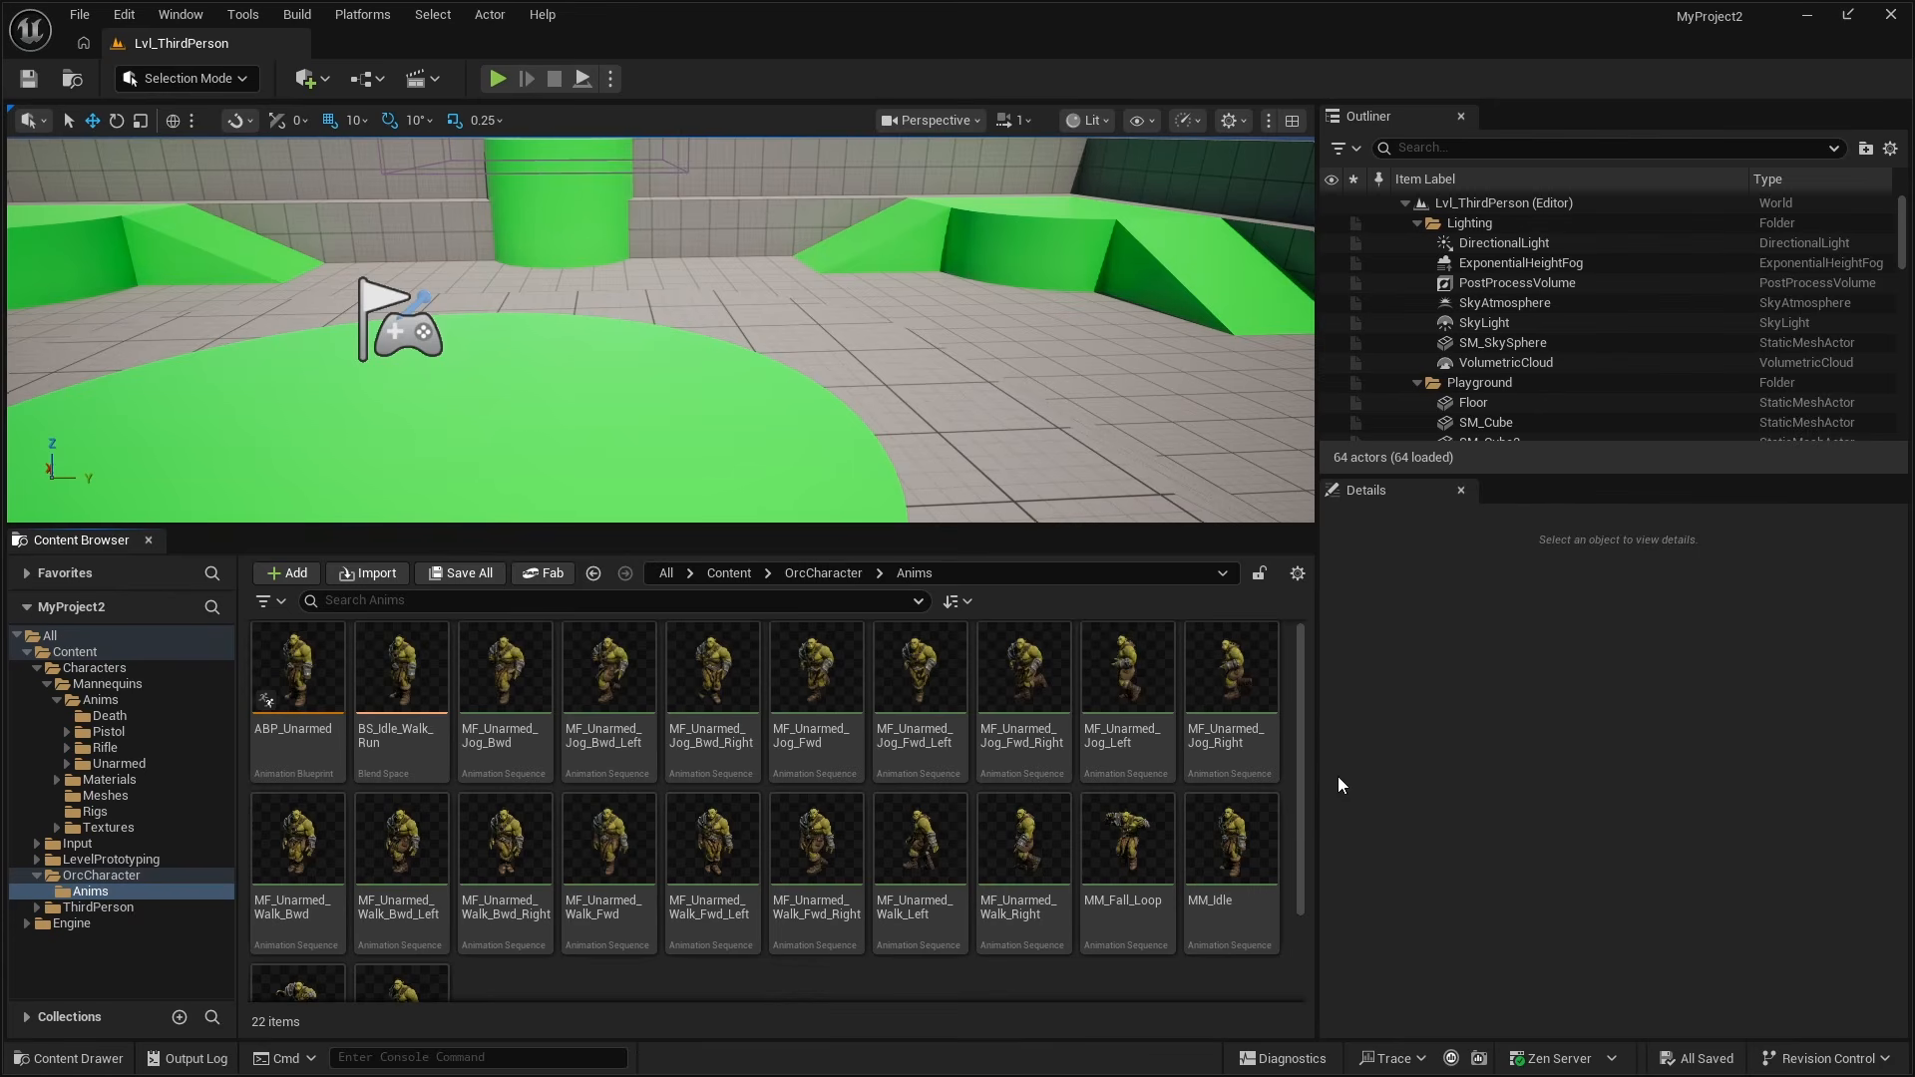
{"action": "mouse_move", "coordinate": [320, 692]}
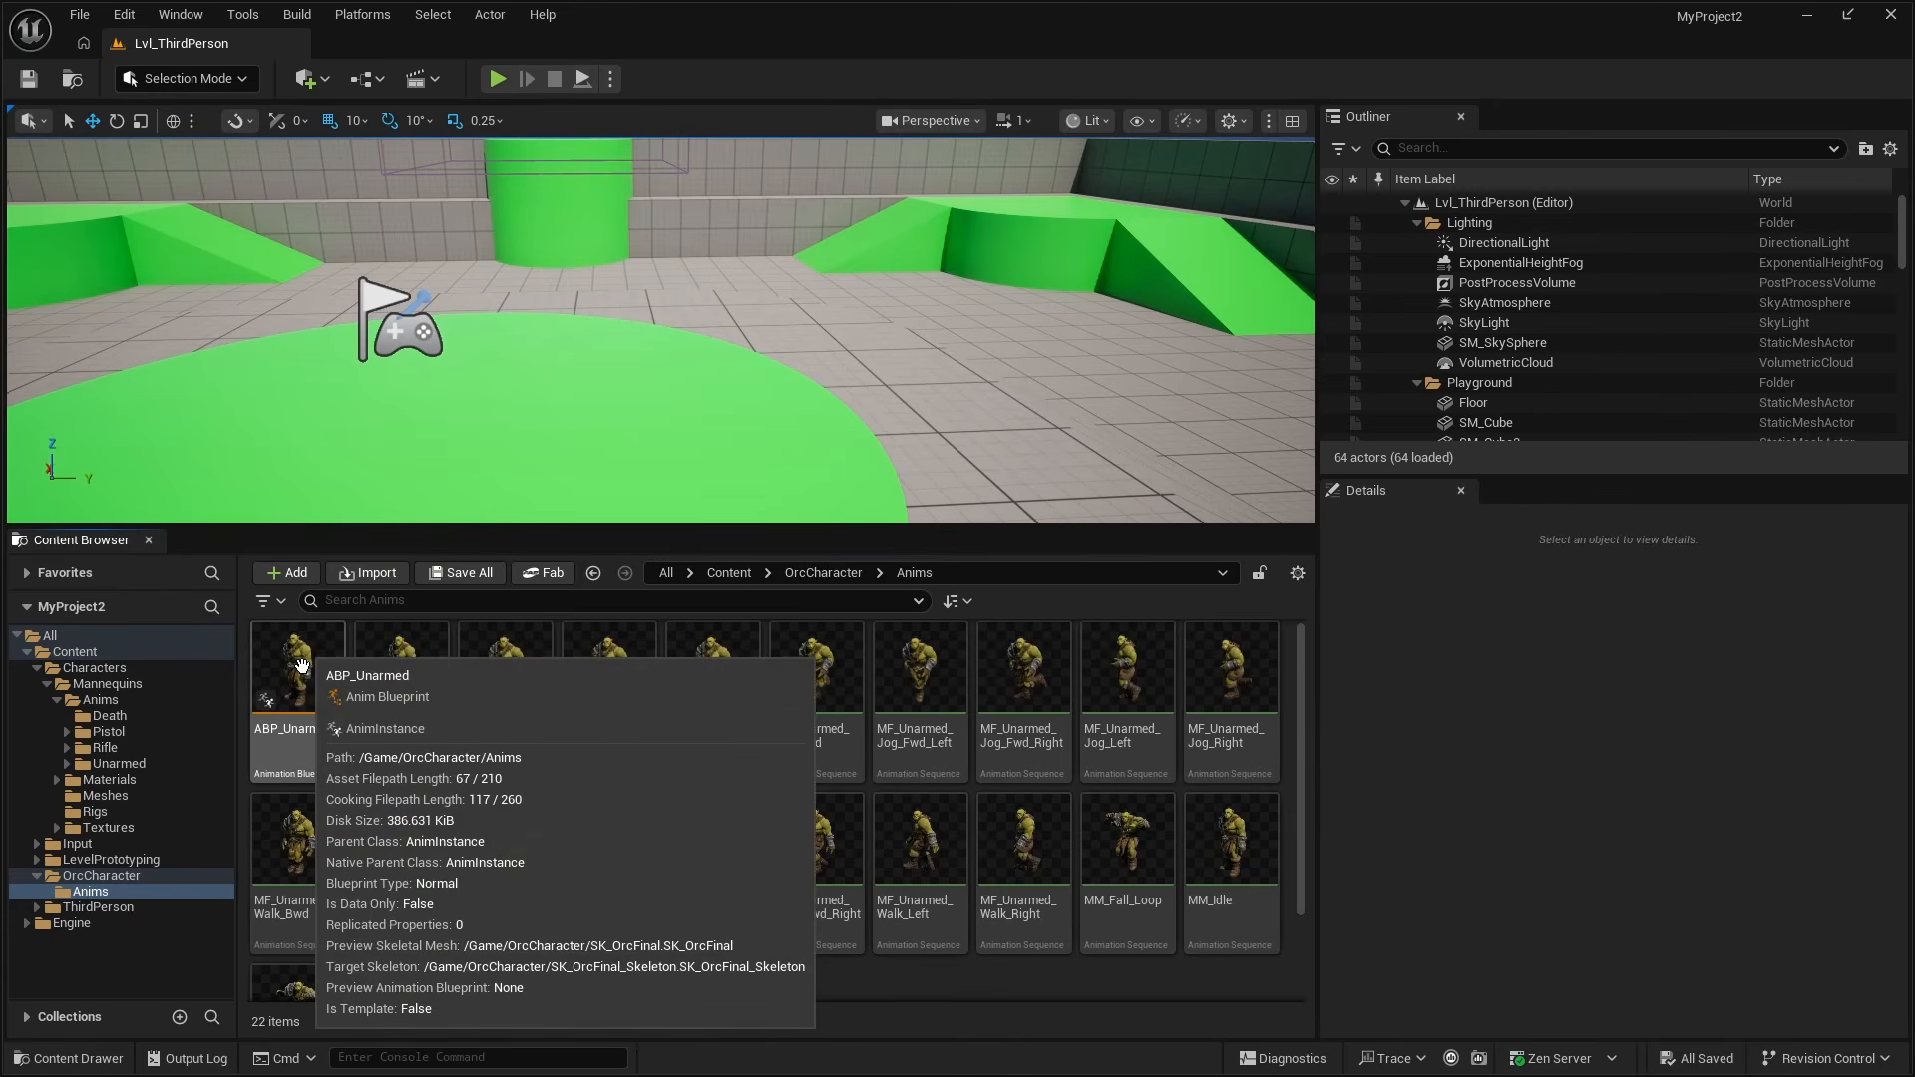
Open BP_ThirdPersonCharacter from ThirdPerson/Blueprints, dock its editor beside the level and show the character in its viewport.
{"action": "double_click", "coordinate": [103, 661]}
{"action": "double_click", "coordinate": [812, 673]}
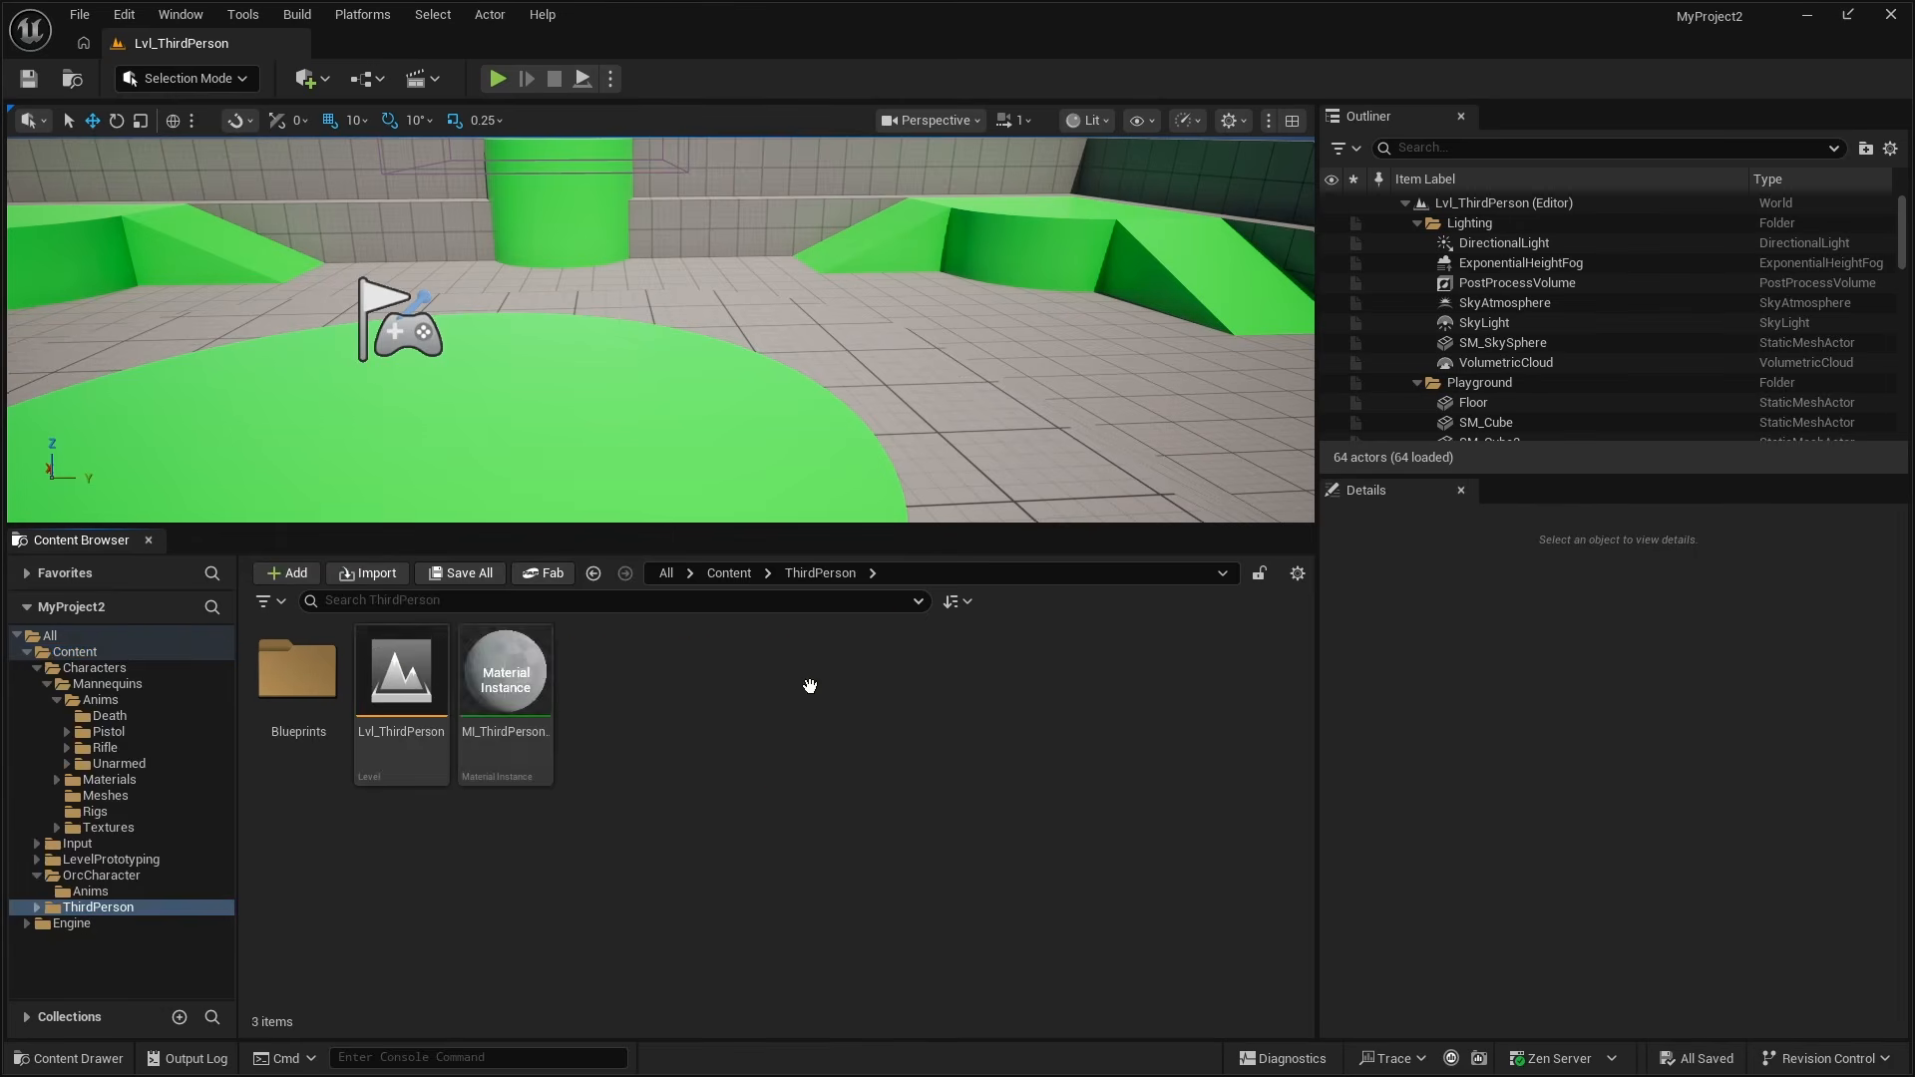
{"action": "double_click", "coordinate": [312, 695]}
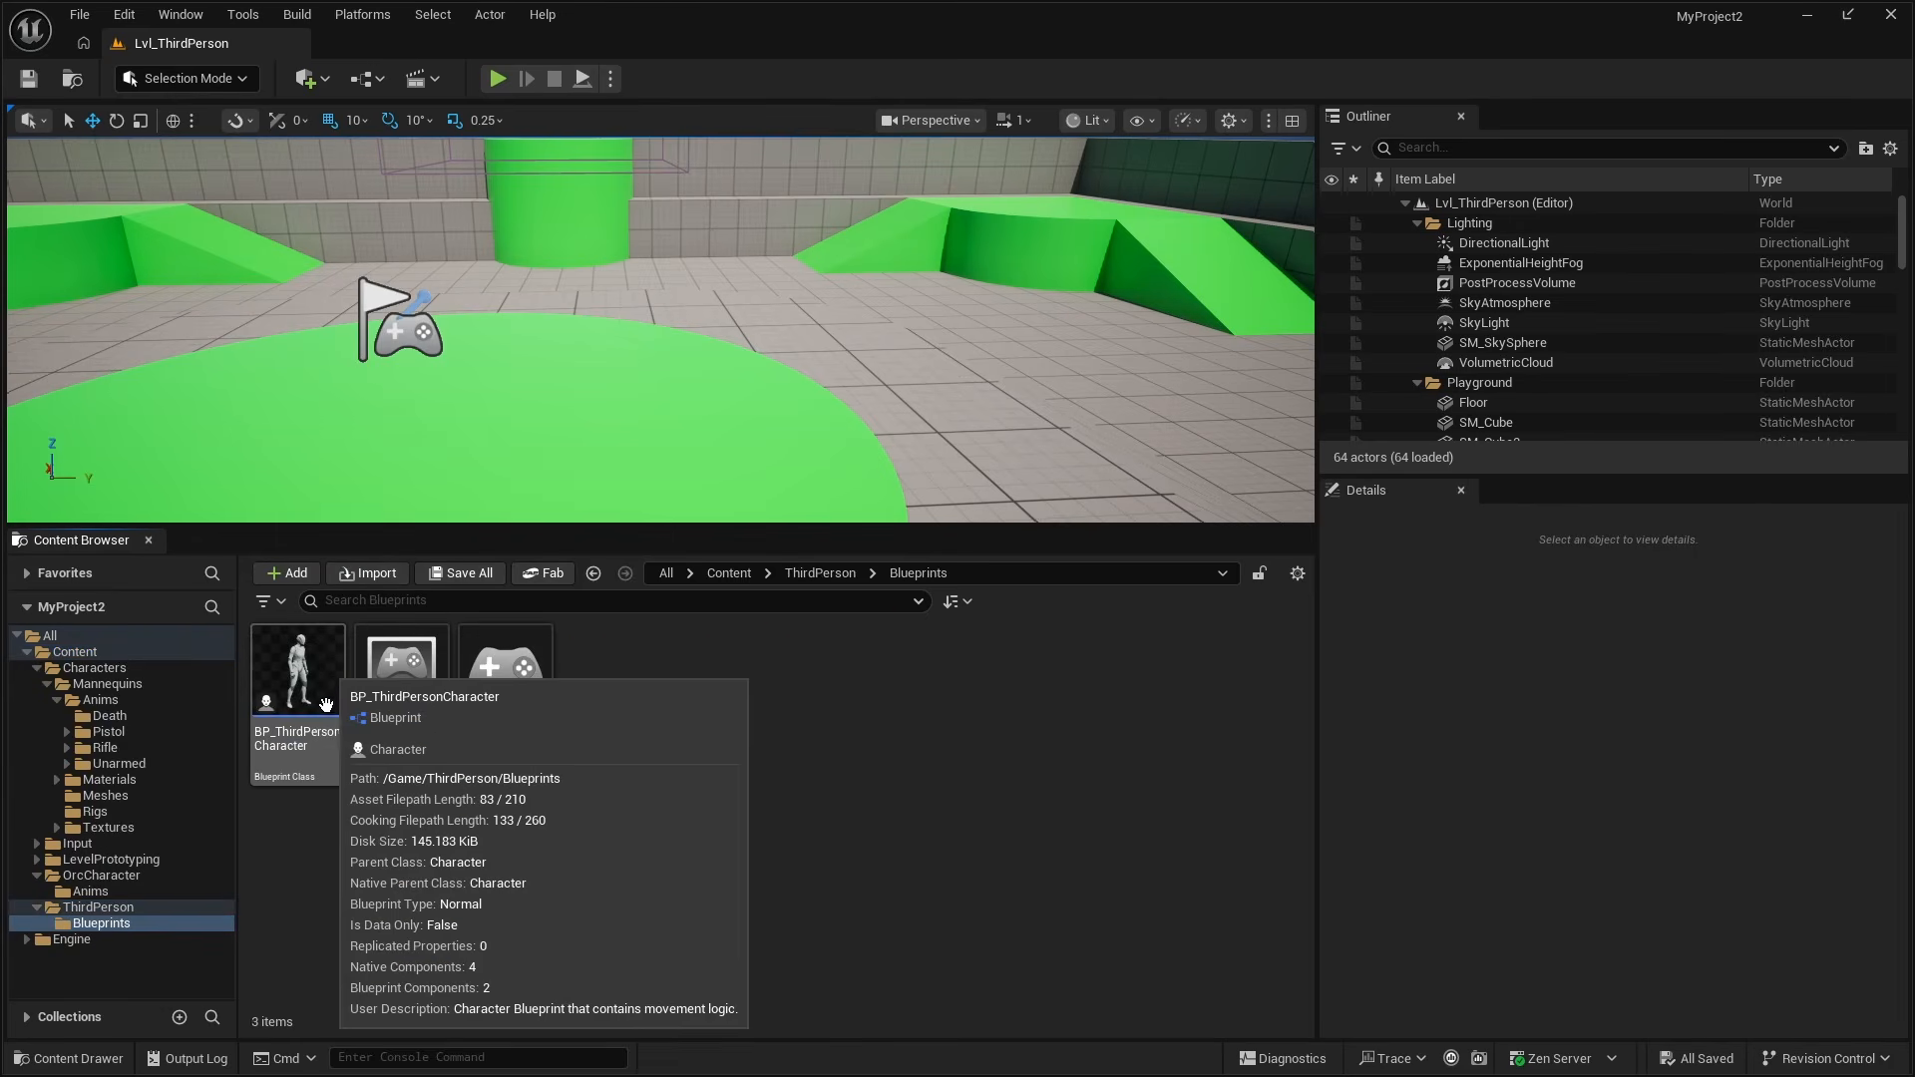
{"action": "left_click", "coordinate": [300, 773]}
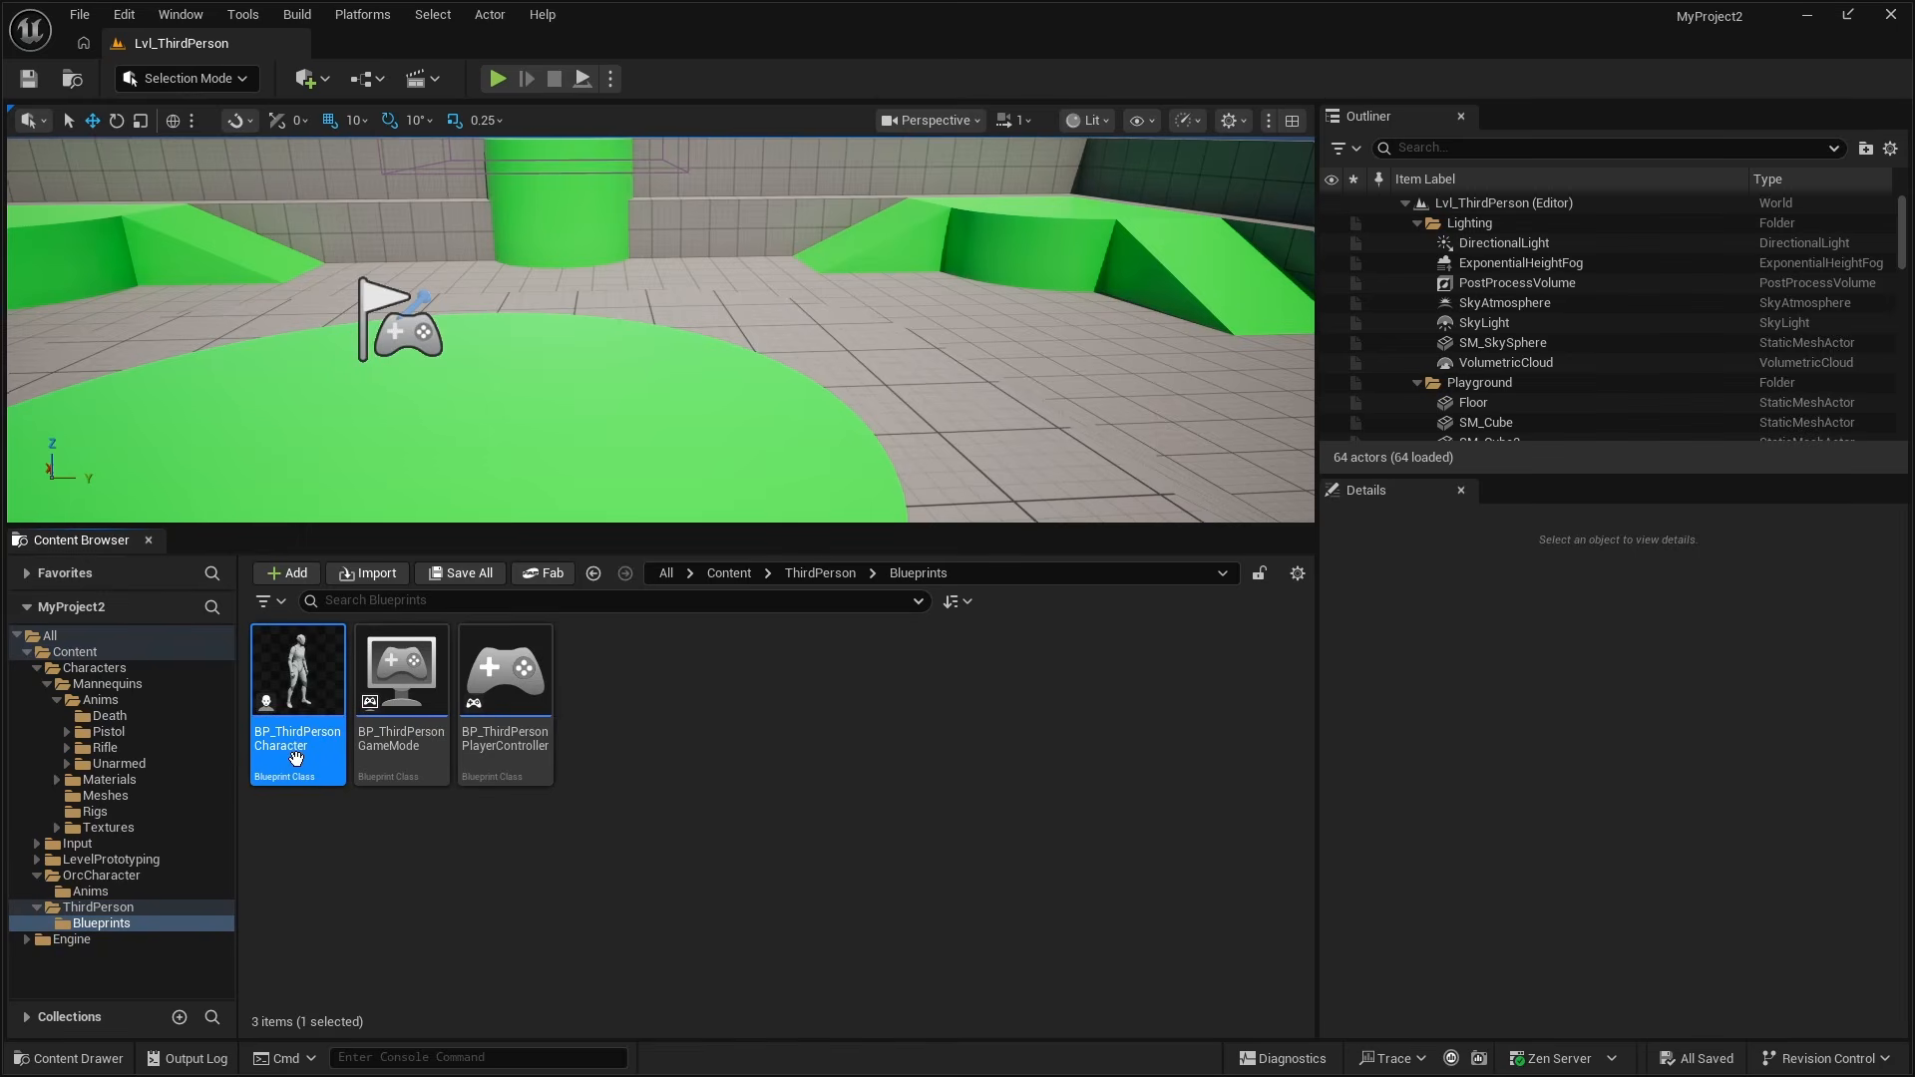
{"action": "double_click", "coordinate": [296, 759]}
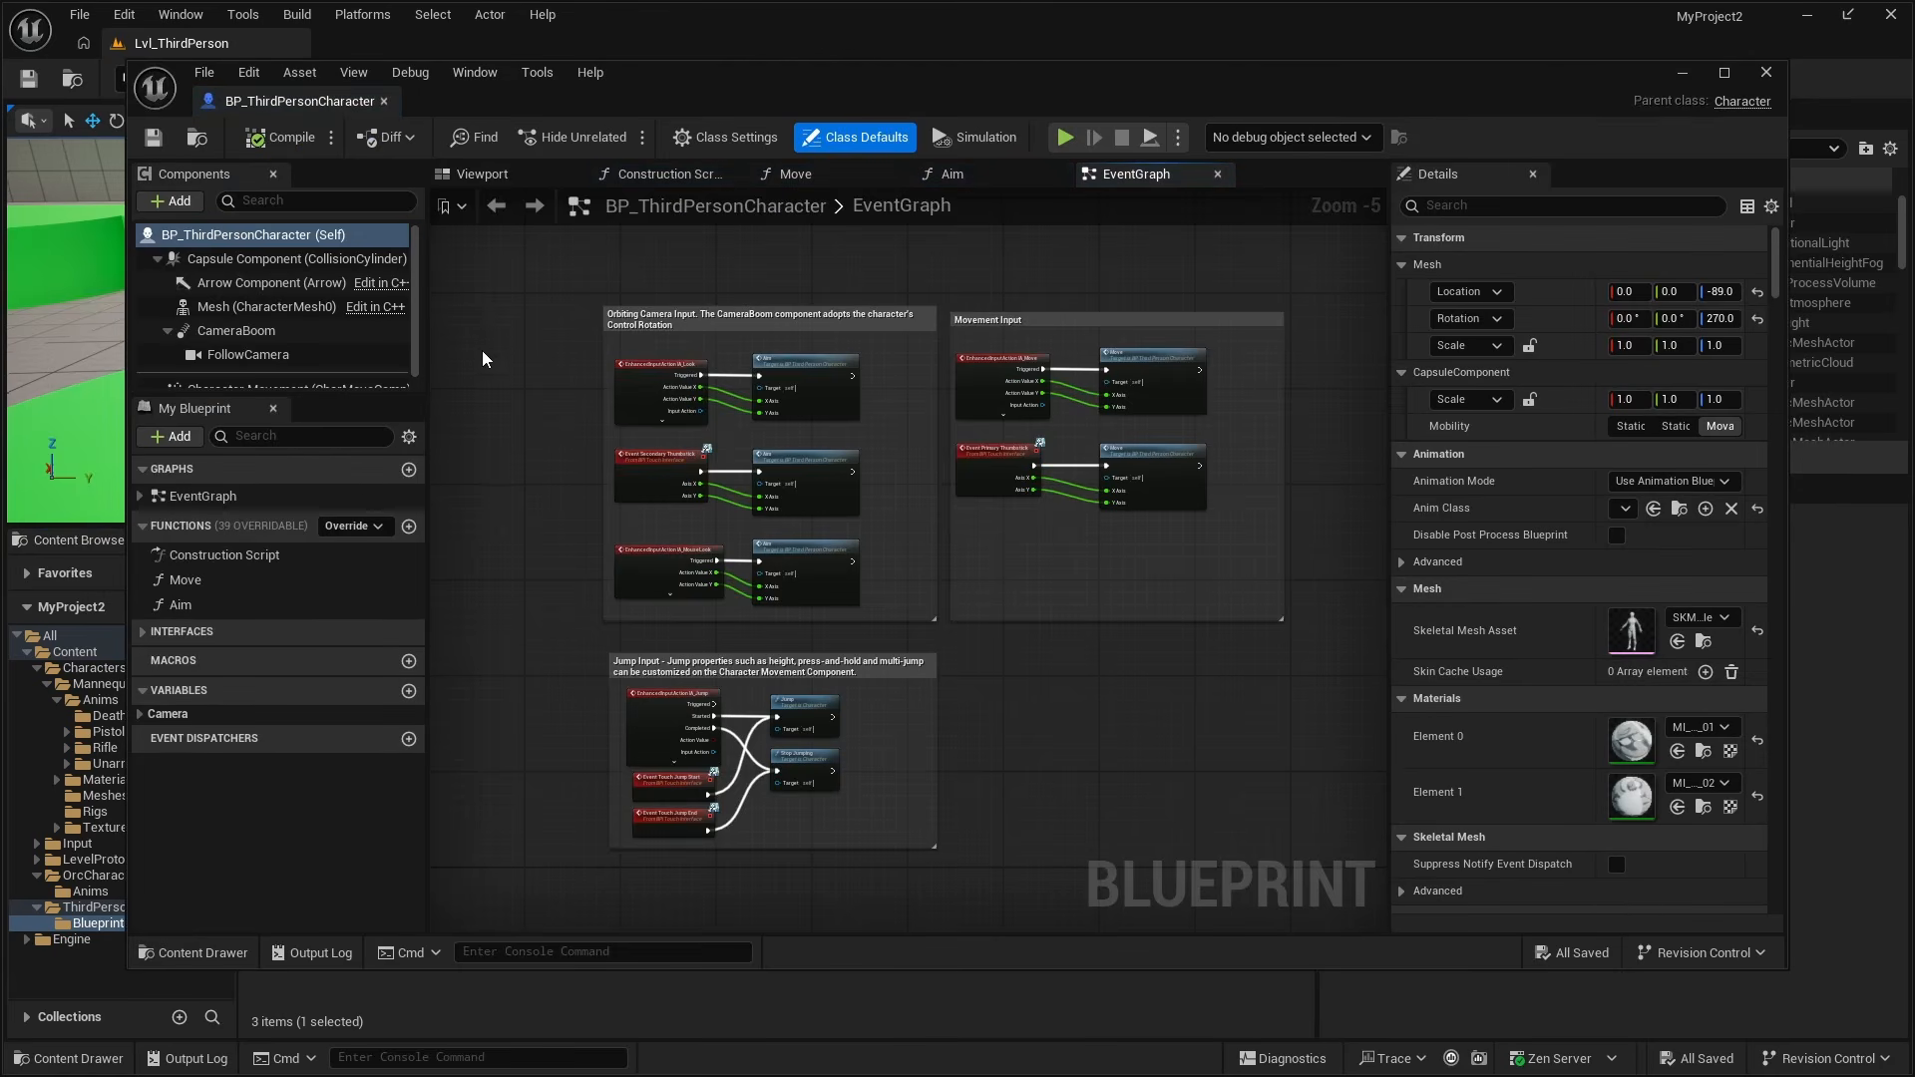
{"action": "left_click_drag", "start_coordinate": [317, 104], "coordinate": [423, 45]}
{"action": "left_click", "coordinate": [402, 117]}
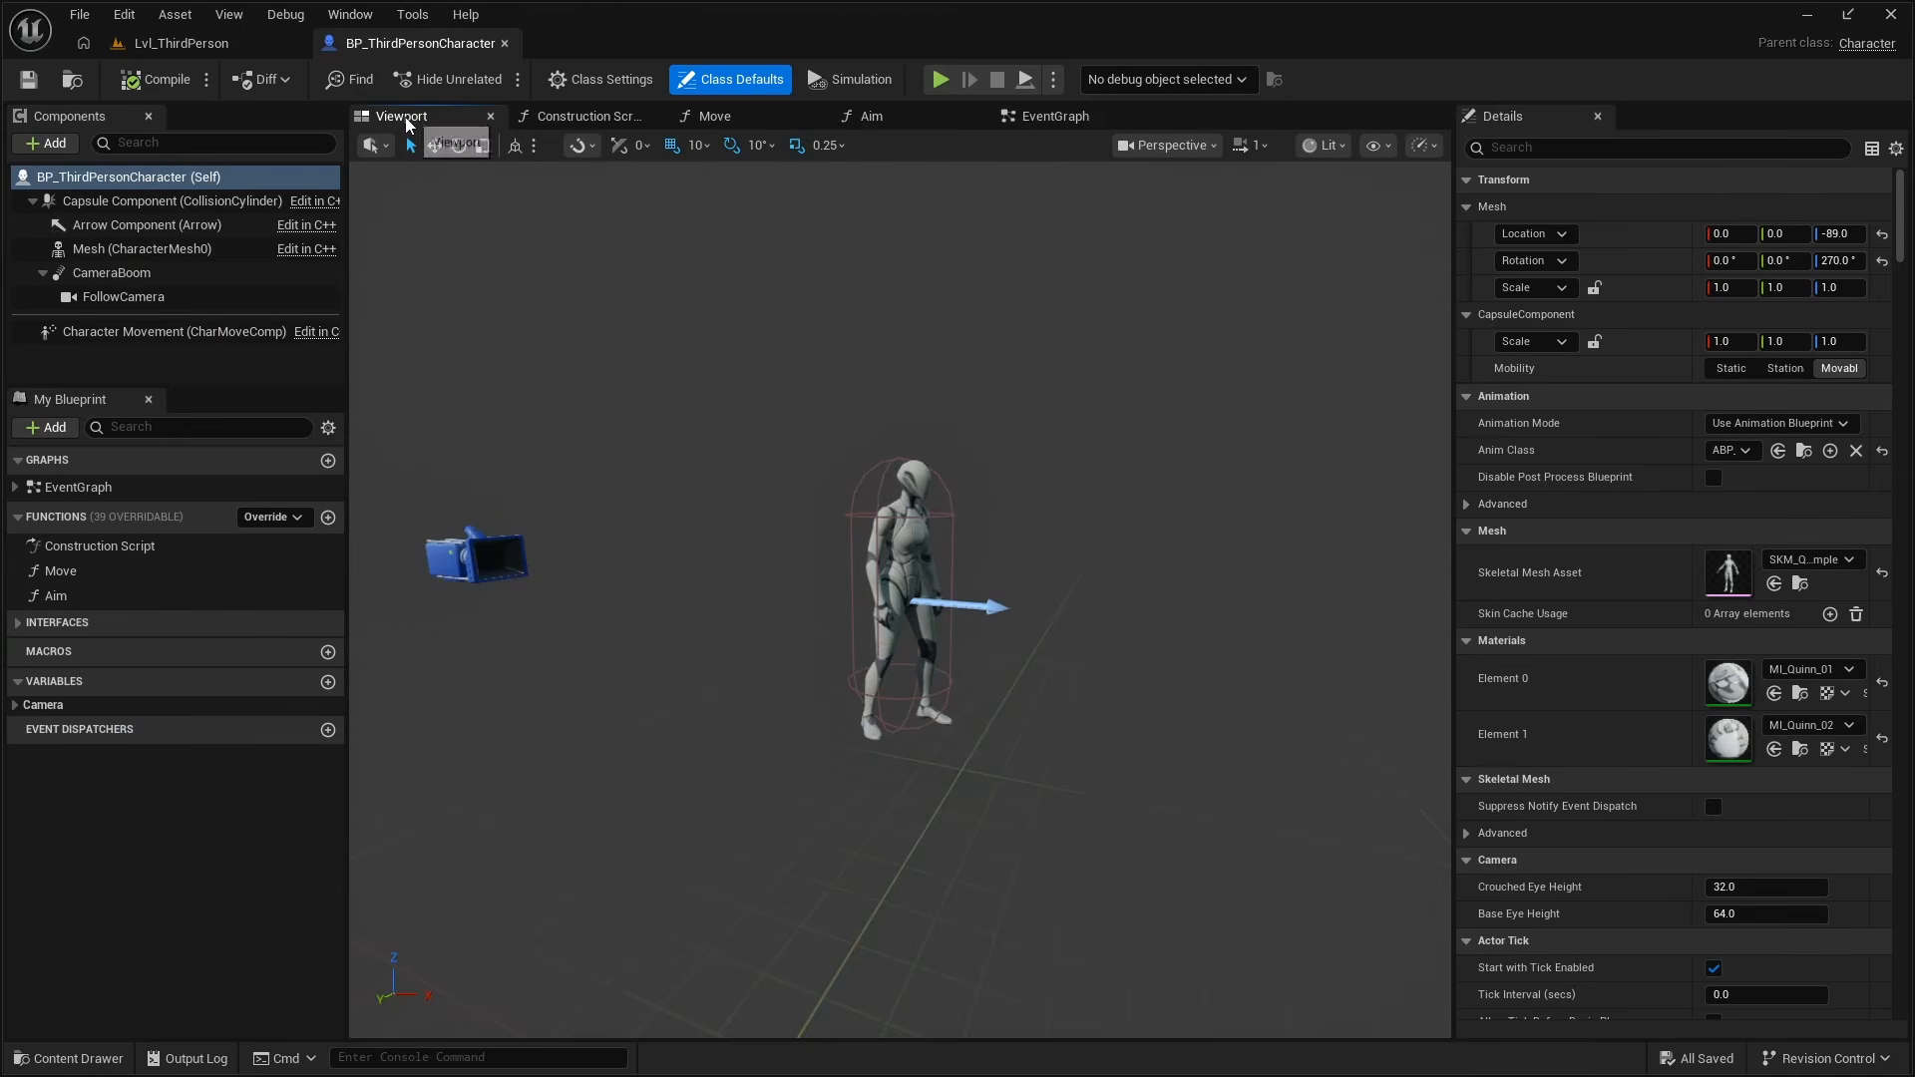
Set the Skeletal Mesh Asset of the character's Mesh component to SK_OrcFinal.
{"action": "left_click", "coordinate": [906, 547]}
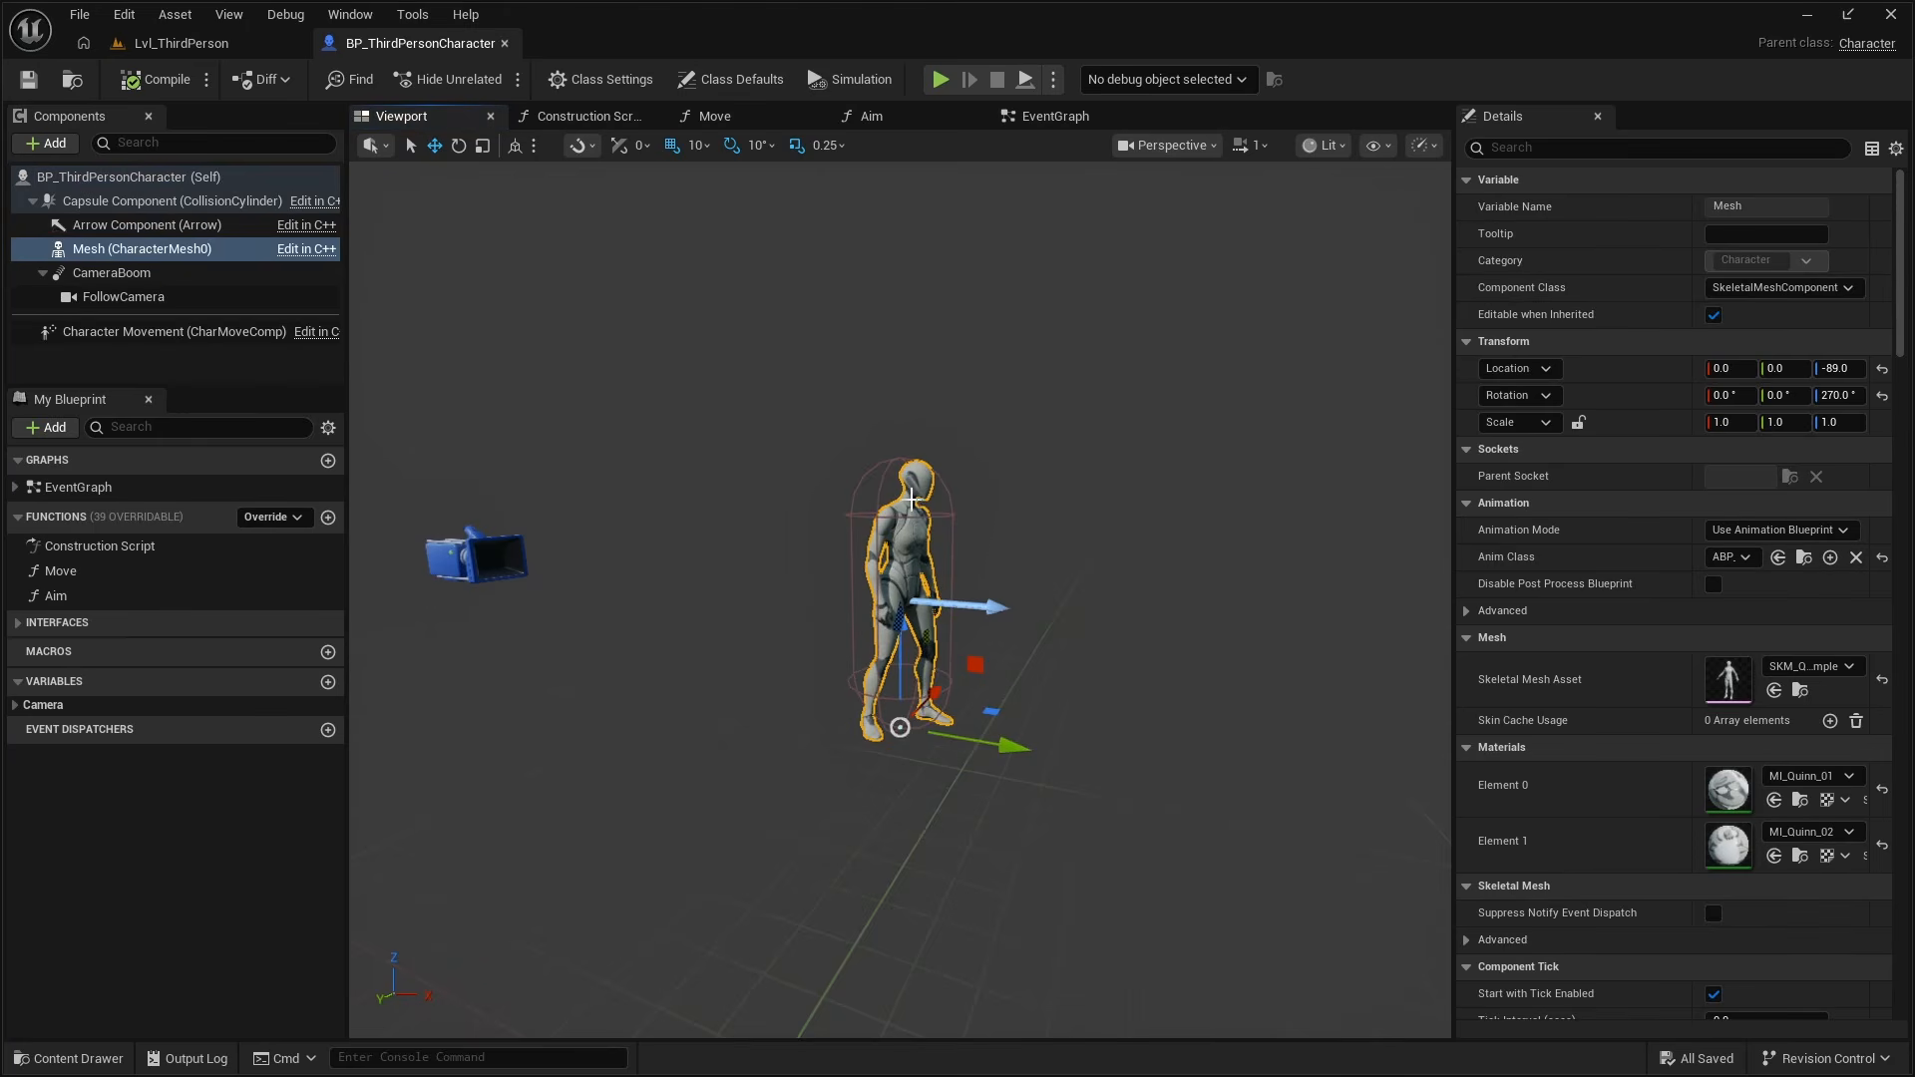
{"action": "key", "text": "f"}
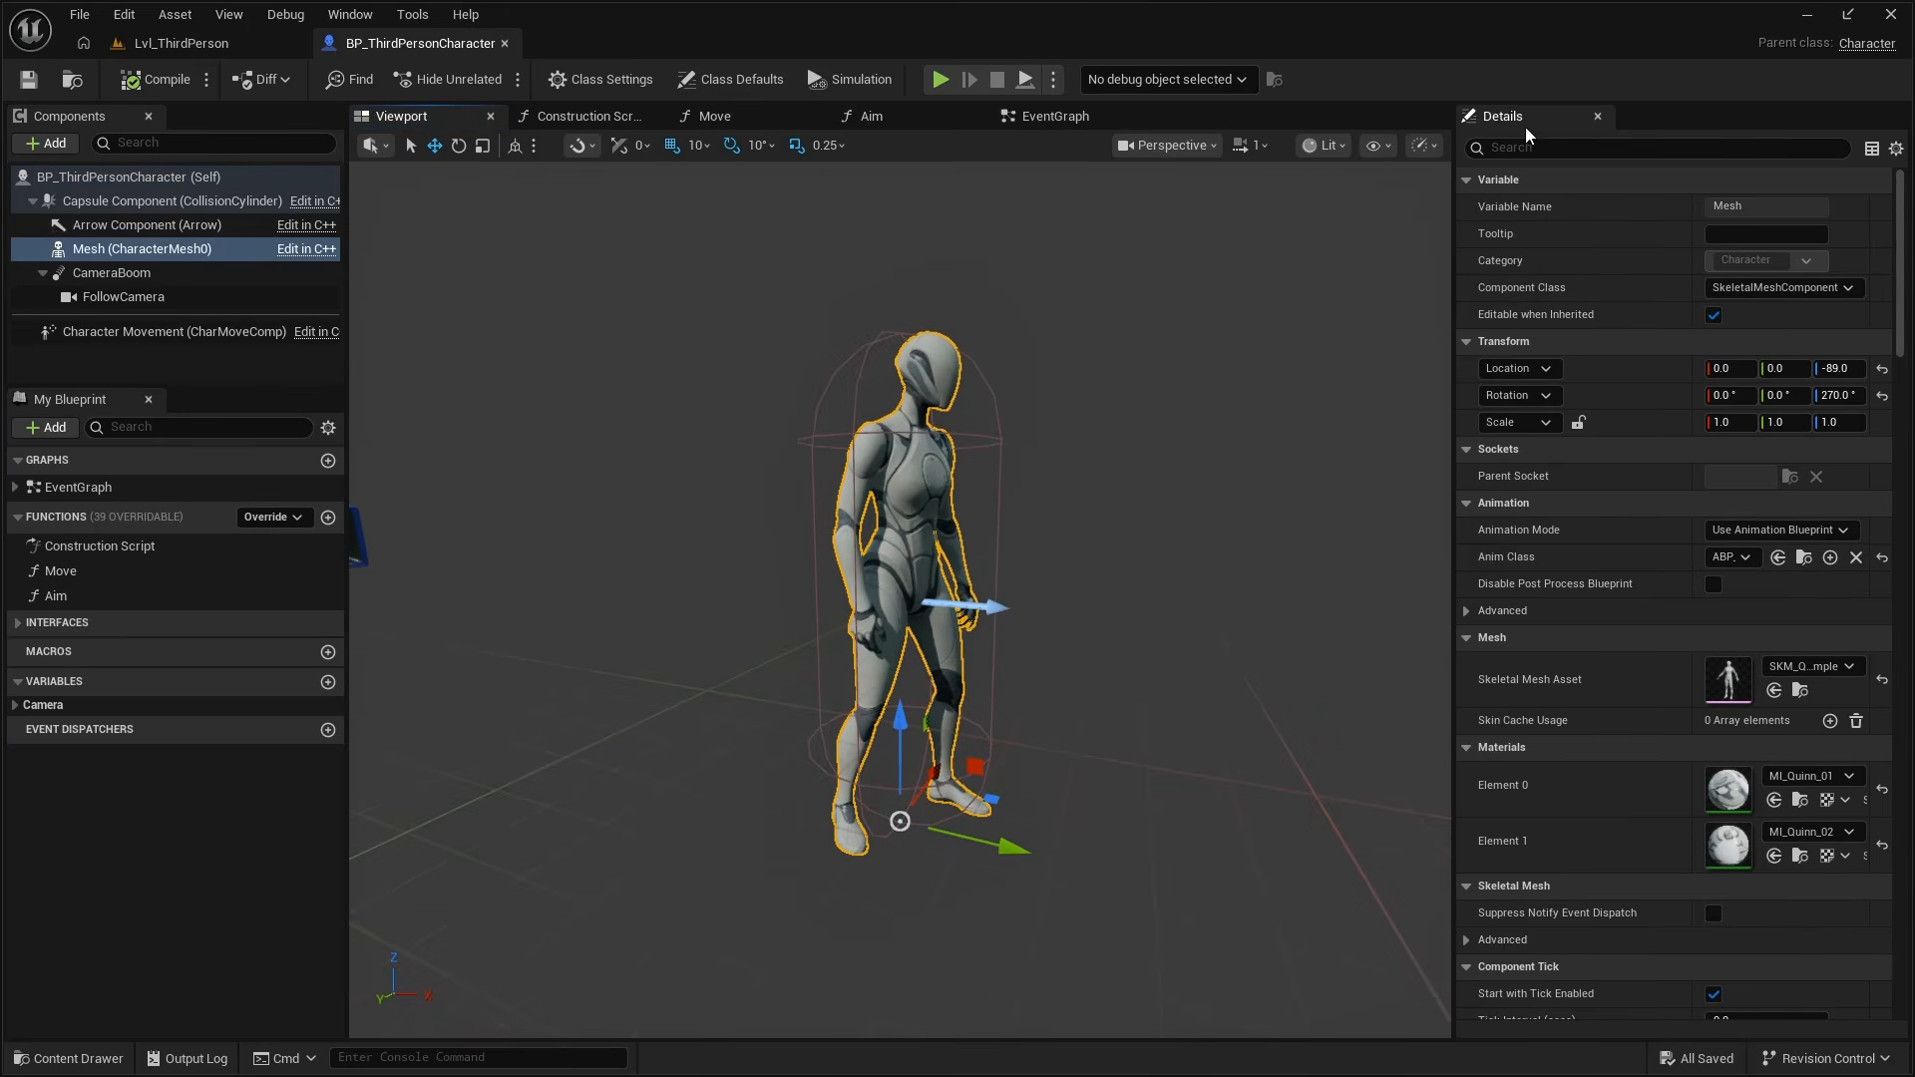
{"action": "left_click", "coordinate": [1793, 670]}
{"action": "scroll", "coordinate": [1805, 560], "scroll_direction": "down", "scroll_amount": 3}
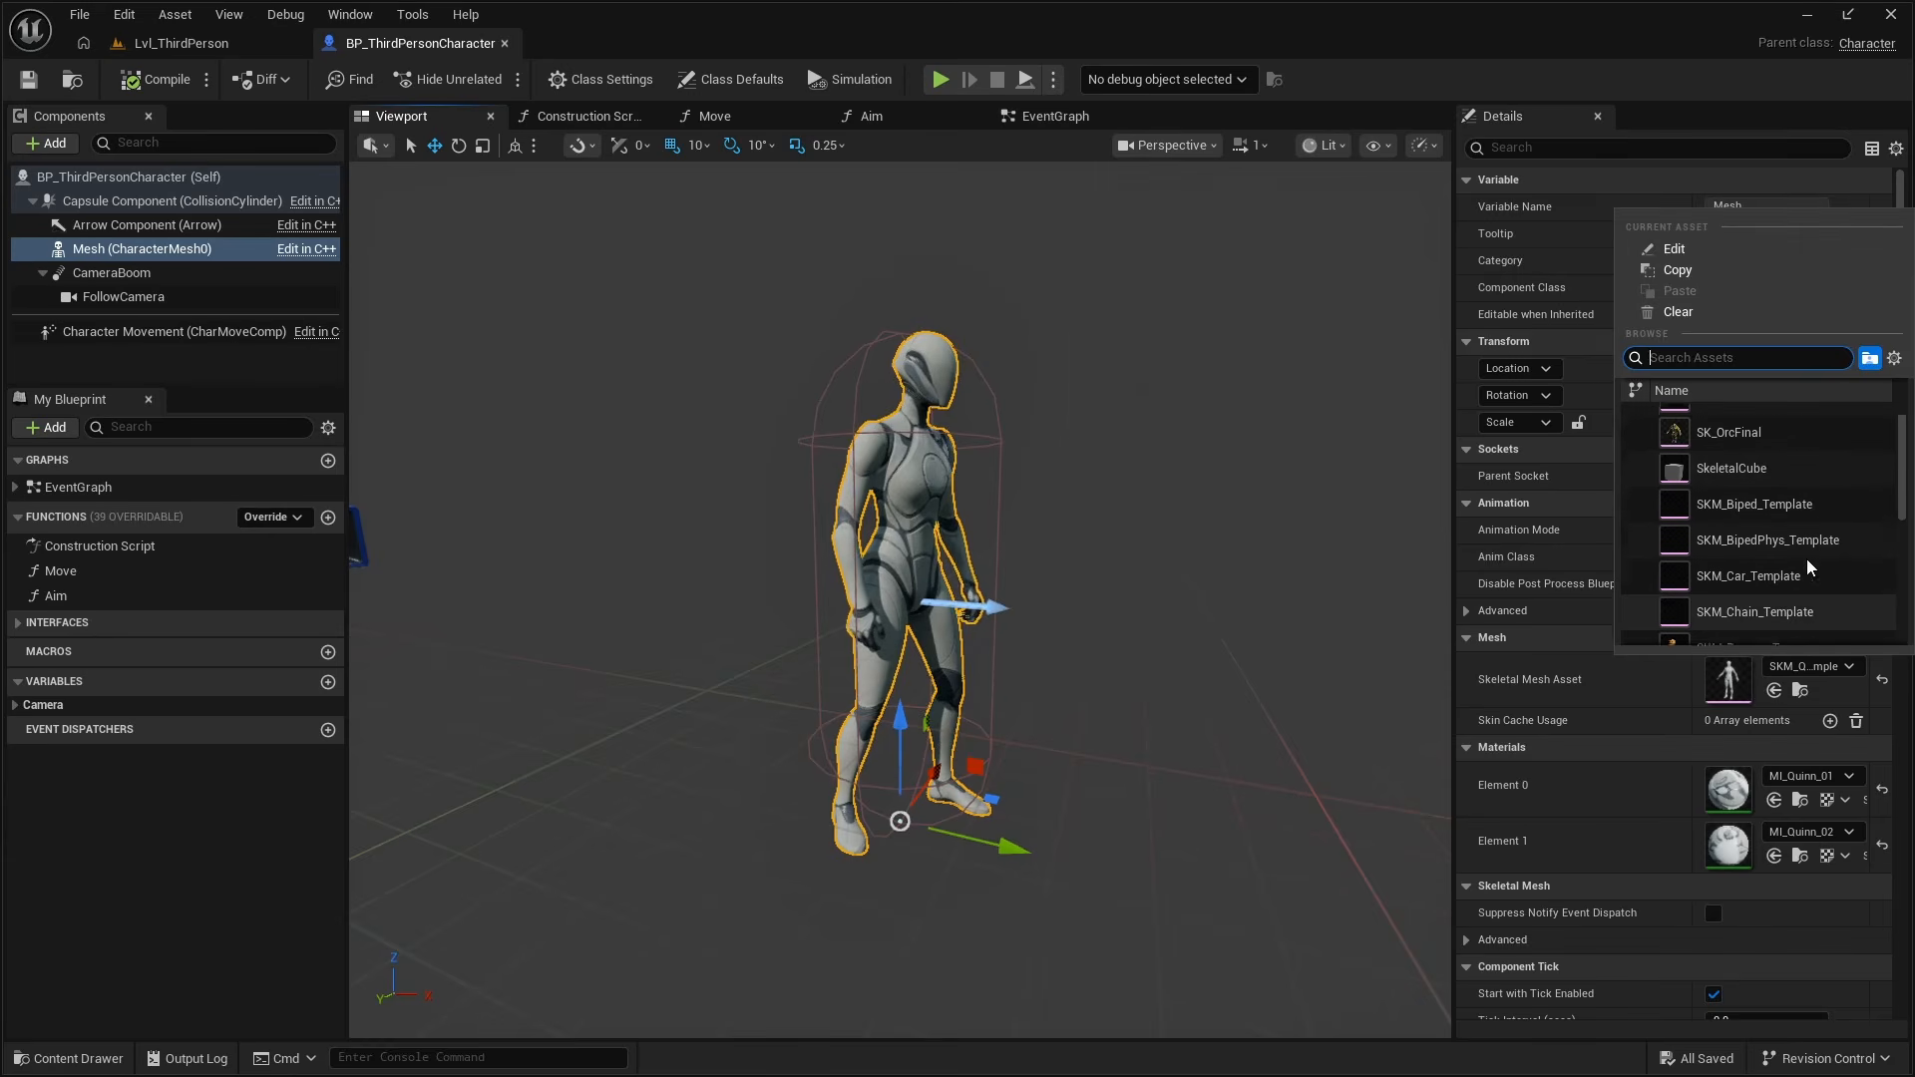
{"action": "scroll", "coordinate": [1805, 558], "scroll_direction": "up", "scroll_amount": 1}
{"action": "left_click", "coordinate": [1731, 458]}
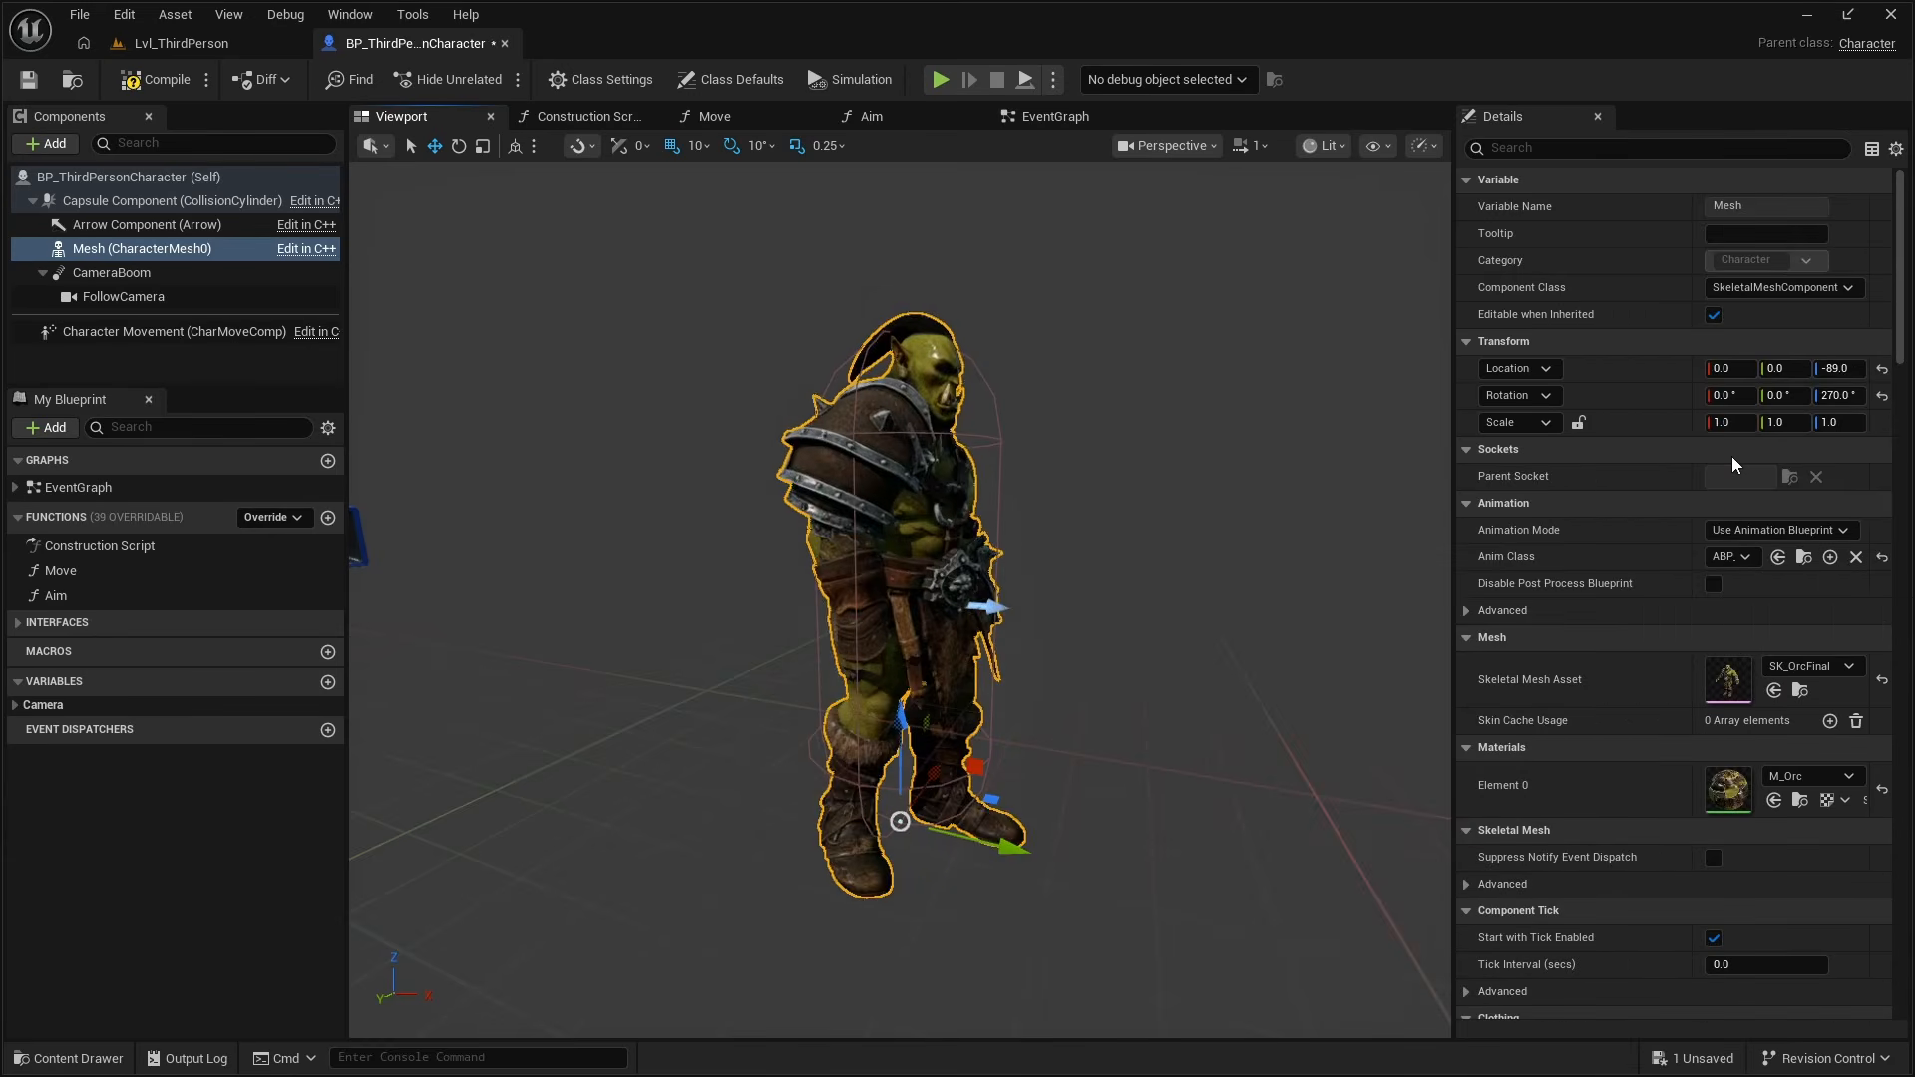
Inspect the orc mesh from the front in the blueprint viewport and widen the Details area to read its animation settings.
{"action": "right_click_drag", "start_coordinate": [1306, 478], "coordinate": [1008, 489]}
{"action": "key", "text": "w"}
{"action": "key", "text": "s"}
{"action": "scroll", "coordinate": [937, 479], "scroll_direction": "down", "scroll_amount": 12}
{"action": "key", "text": "a"}
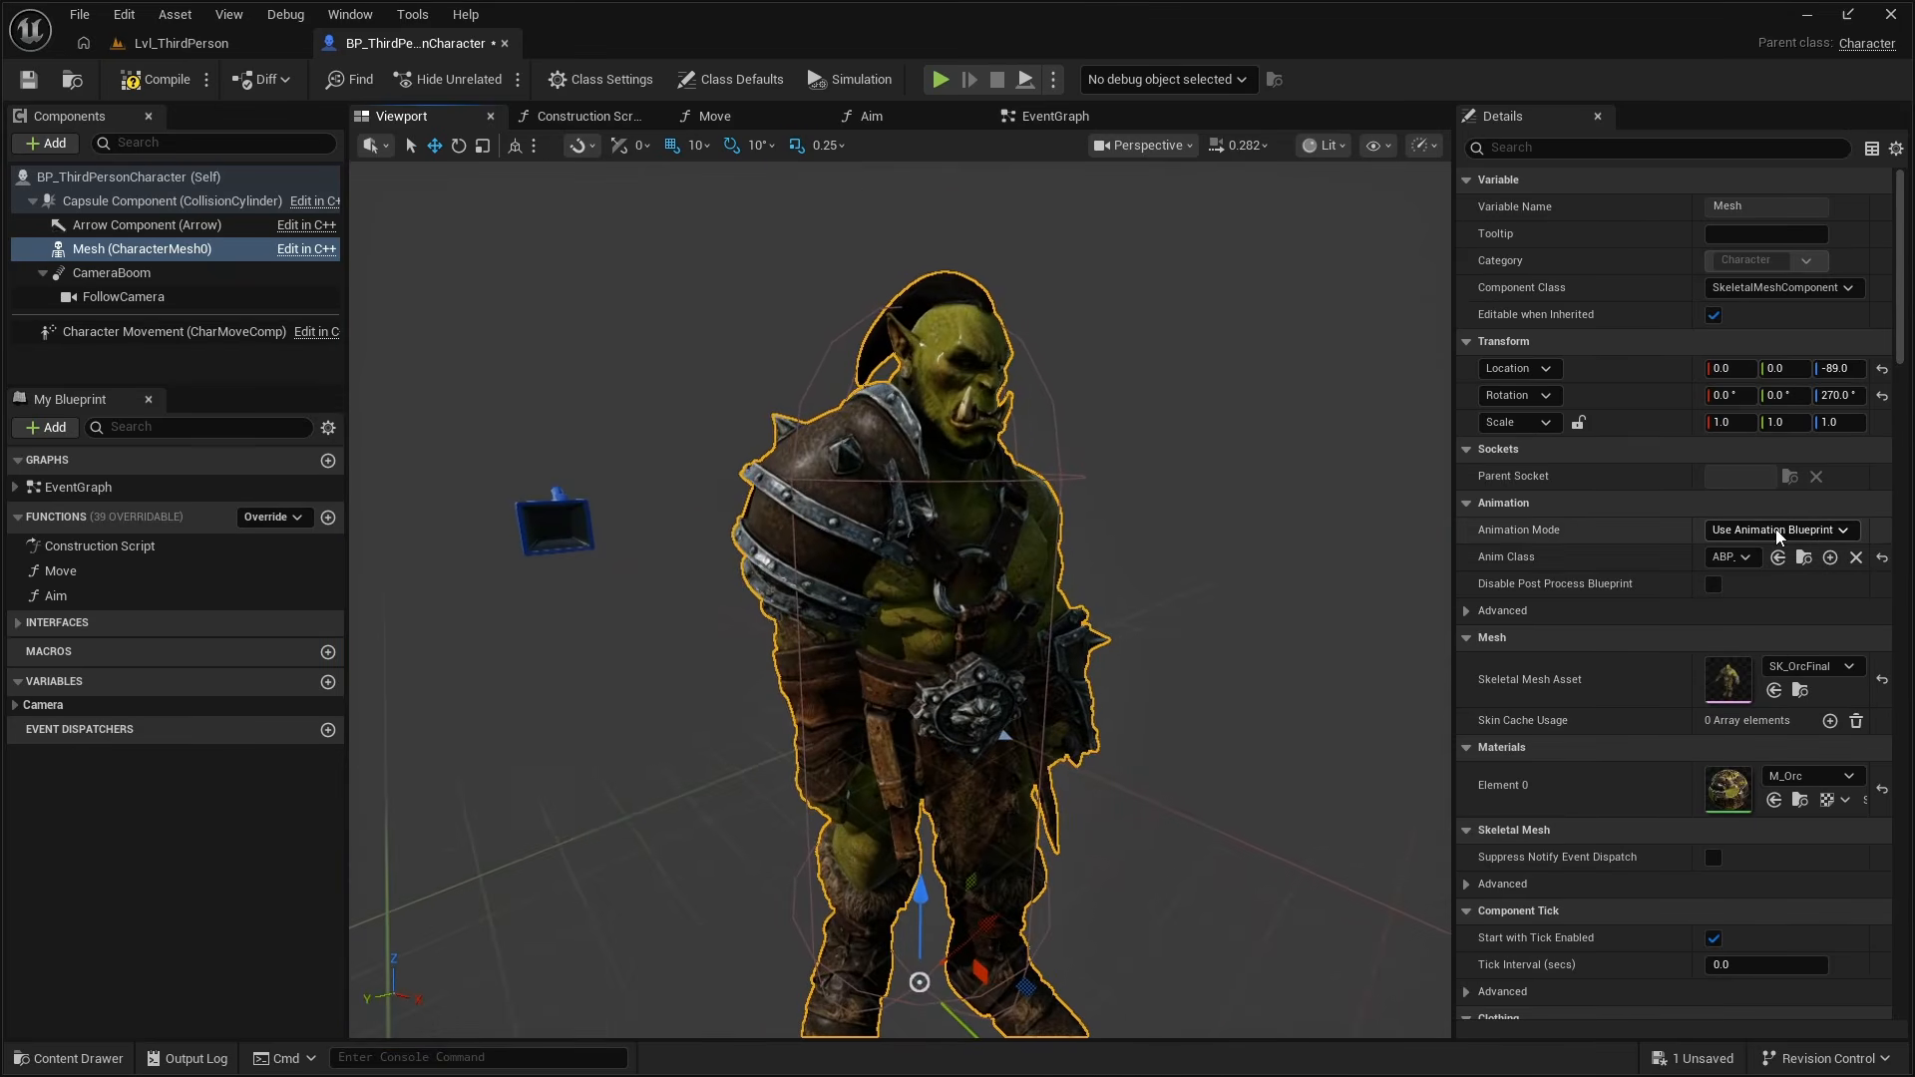
{"action": "left_click_drag", "start_coordinate": [1453, 547], "coordinate": [1372, 546]}
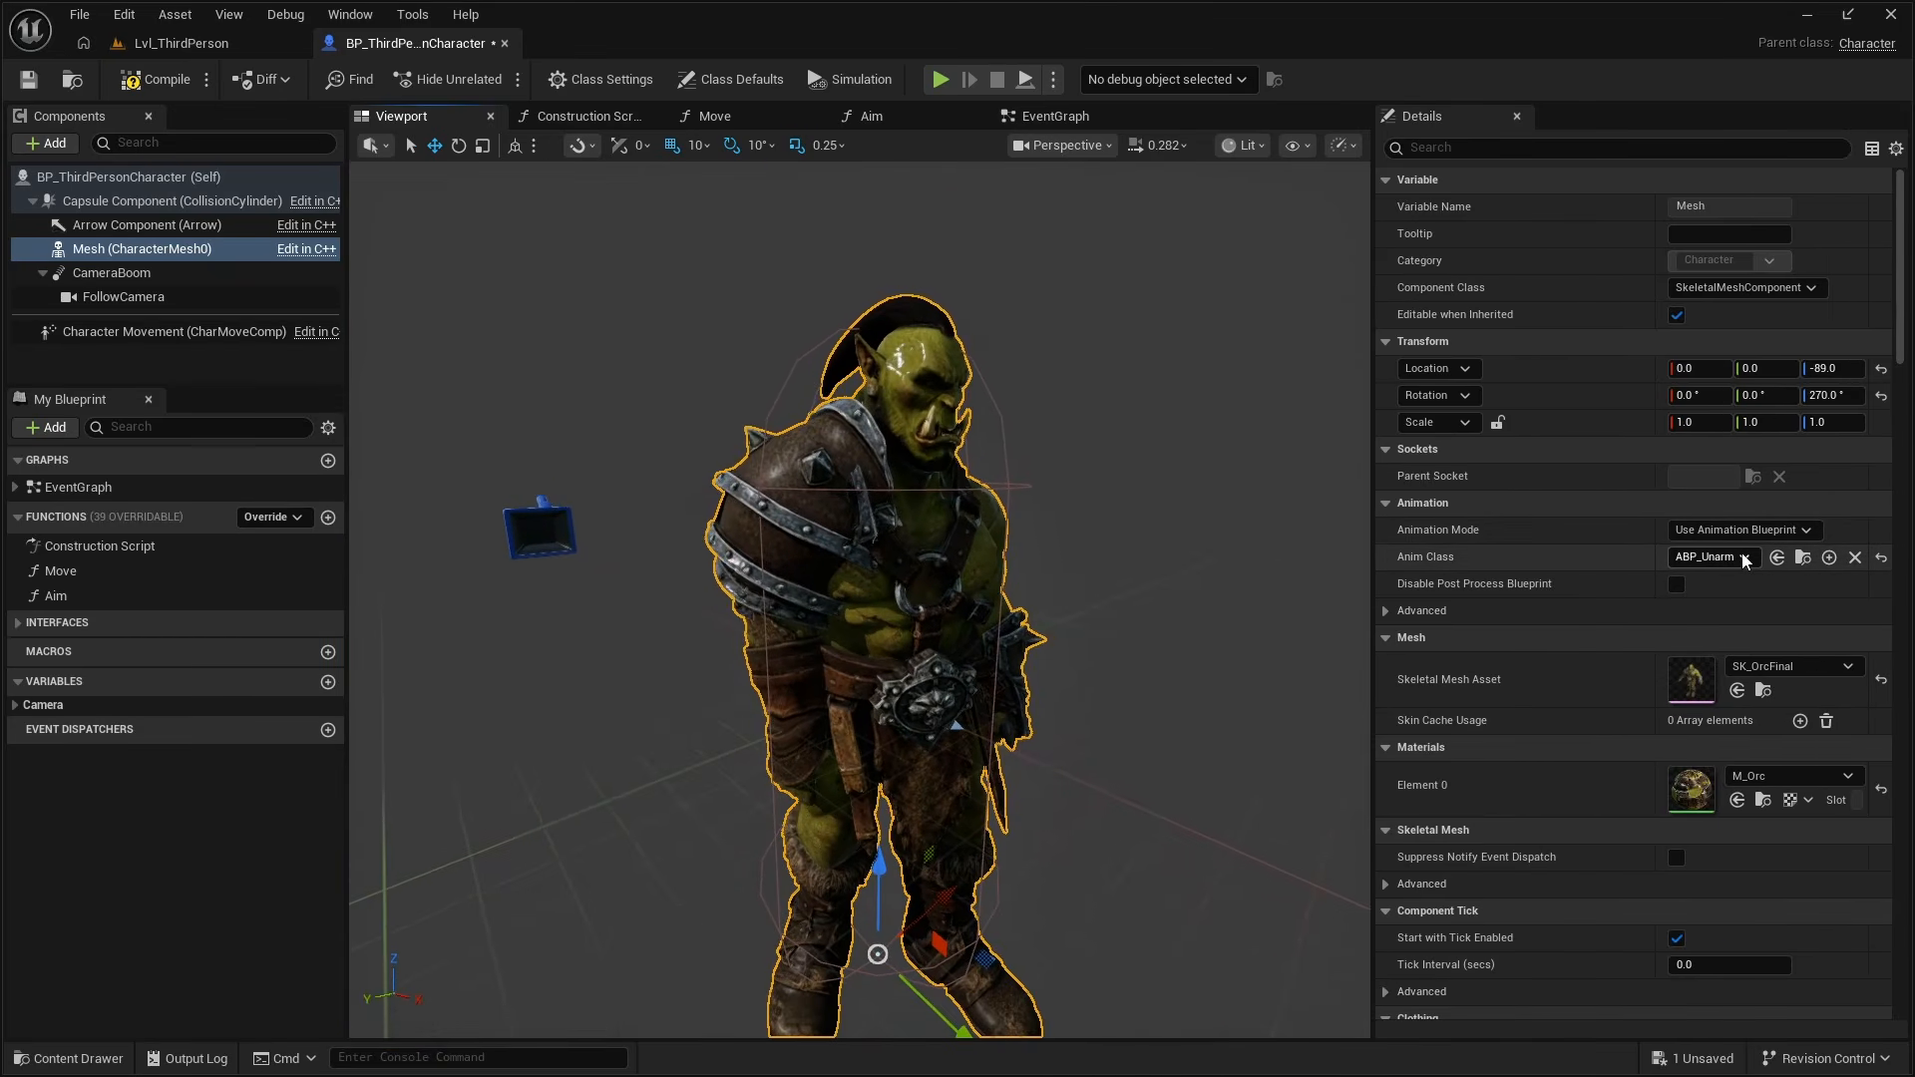
{"action": "key", "text": "s"}
{"action": "mouse_move", "coordinate": [1147, 559]}
{"action": "right_mouse_down"}
{"action": "mouse_move", "coordinate": [1132, 564]}
{"action": "mouse_move", "coordinate": [1159, 559]}
{"action": "right_mouse_up"}
{"action": "key", "text": "w"}
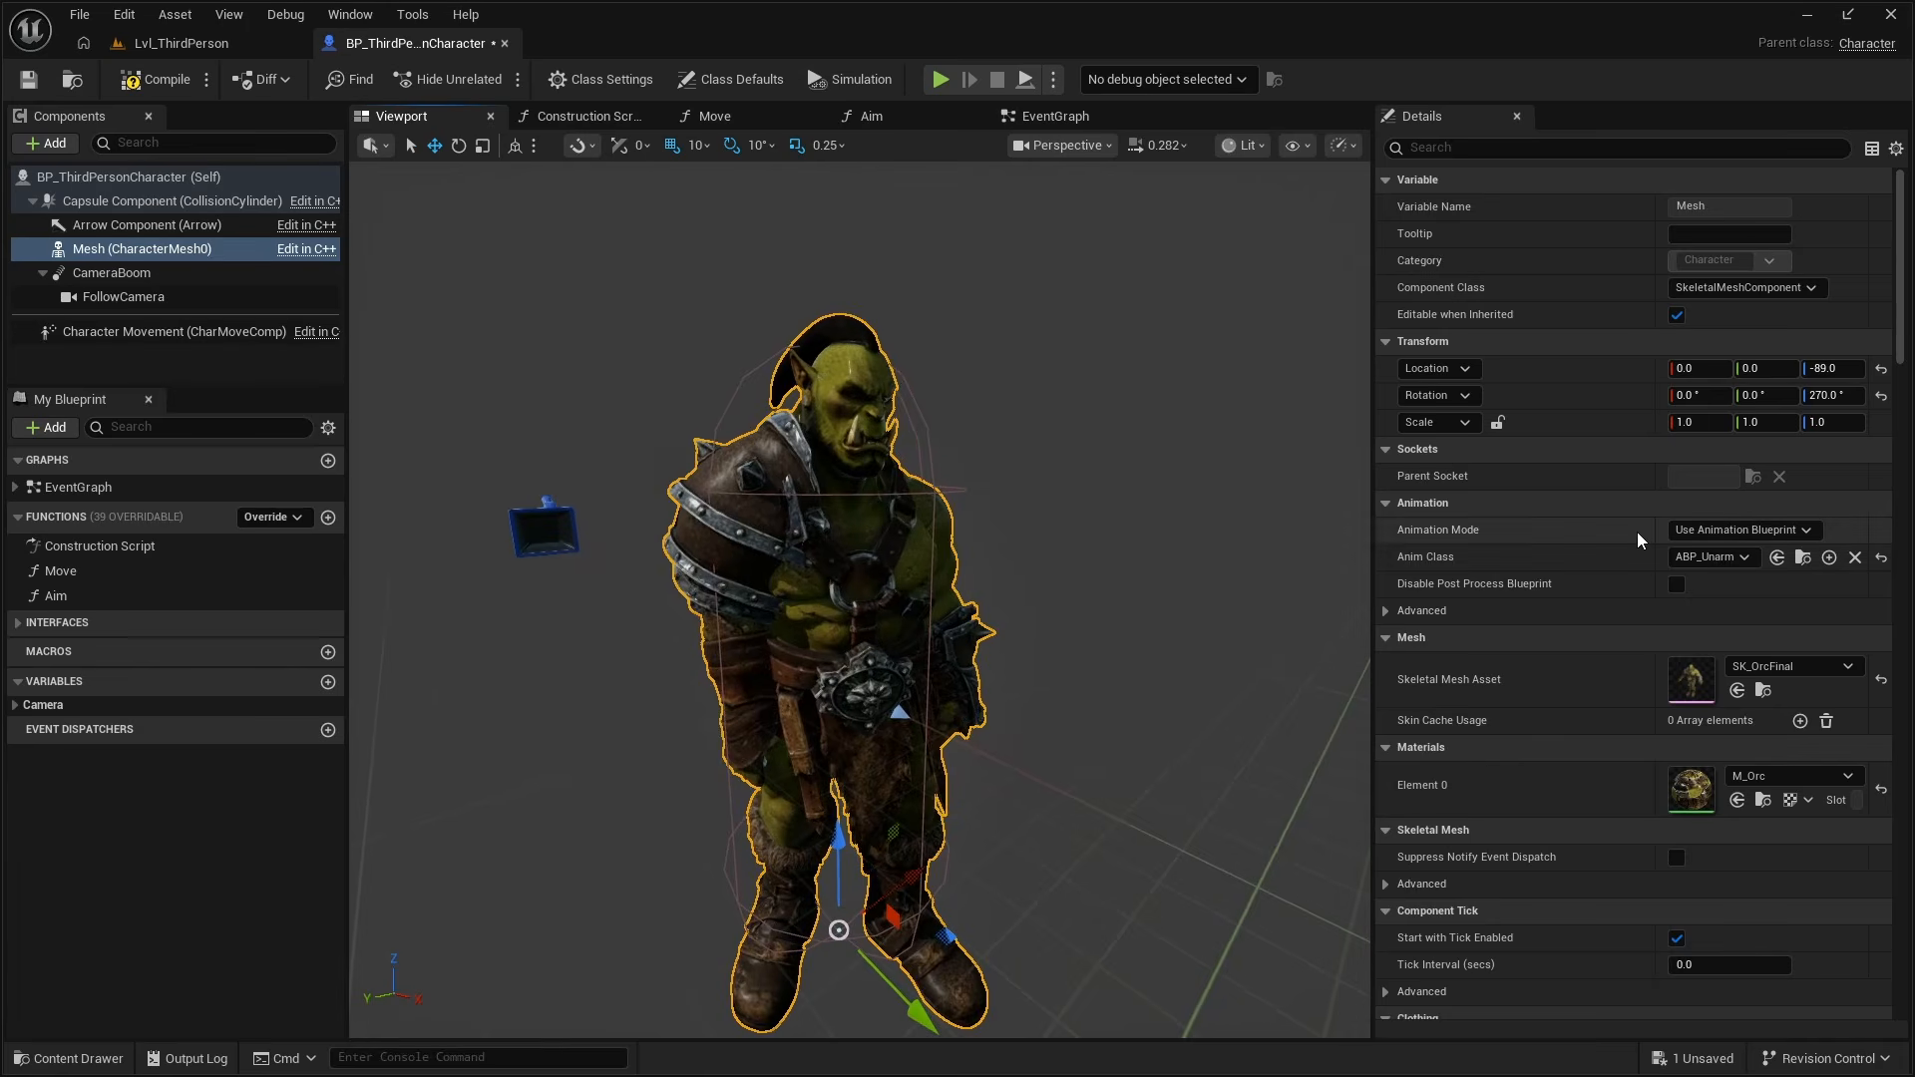
Check the available Anim Class choices and rename the orc's ABP_Unarmed in OrcCharacter/Anims as ABP_UnarmedOrc.
{"action": "left_click", "coordinate": [1715, 561]}
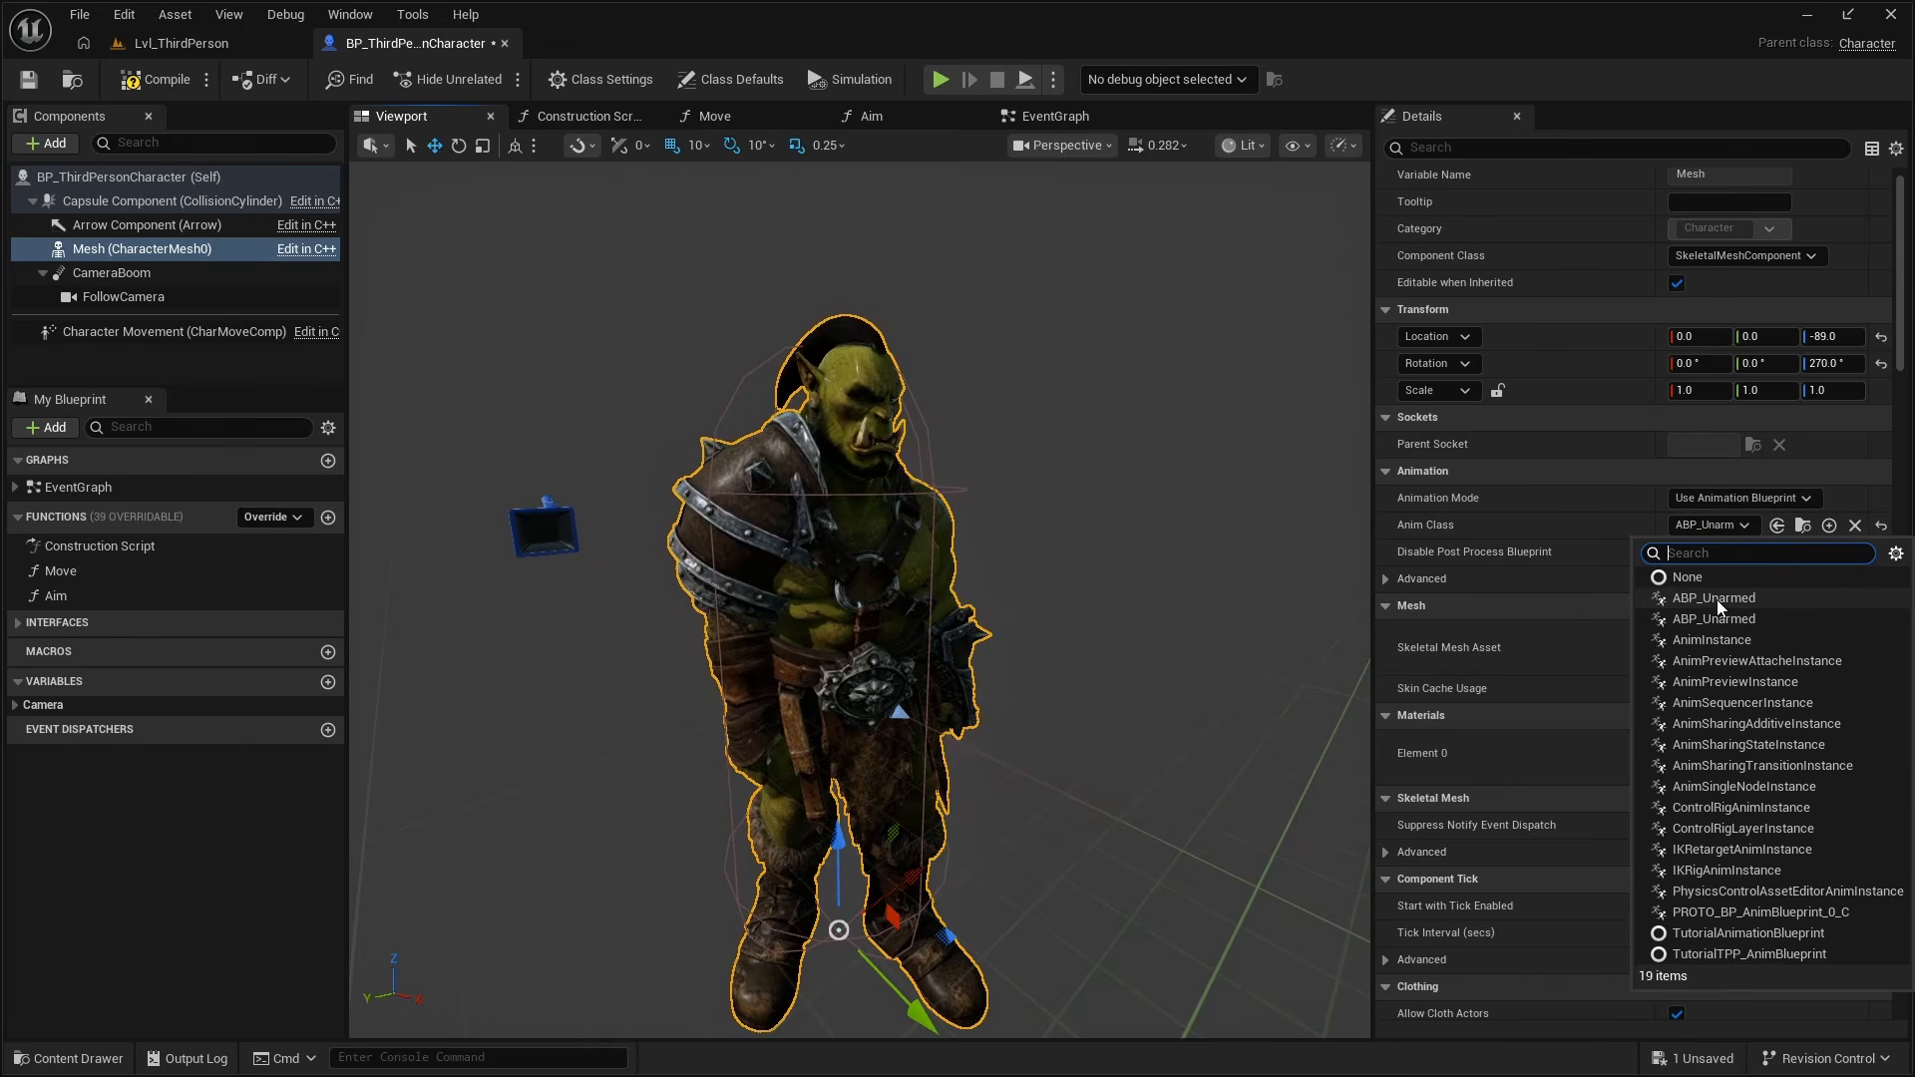
{"action": "left_click", "coordinate": [128, 50]}
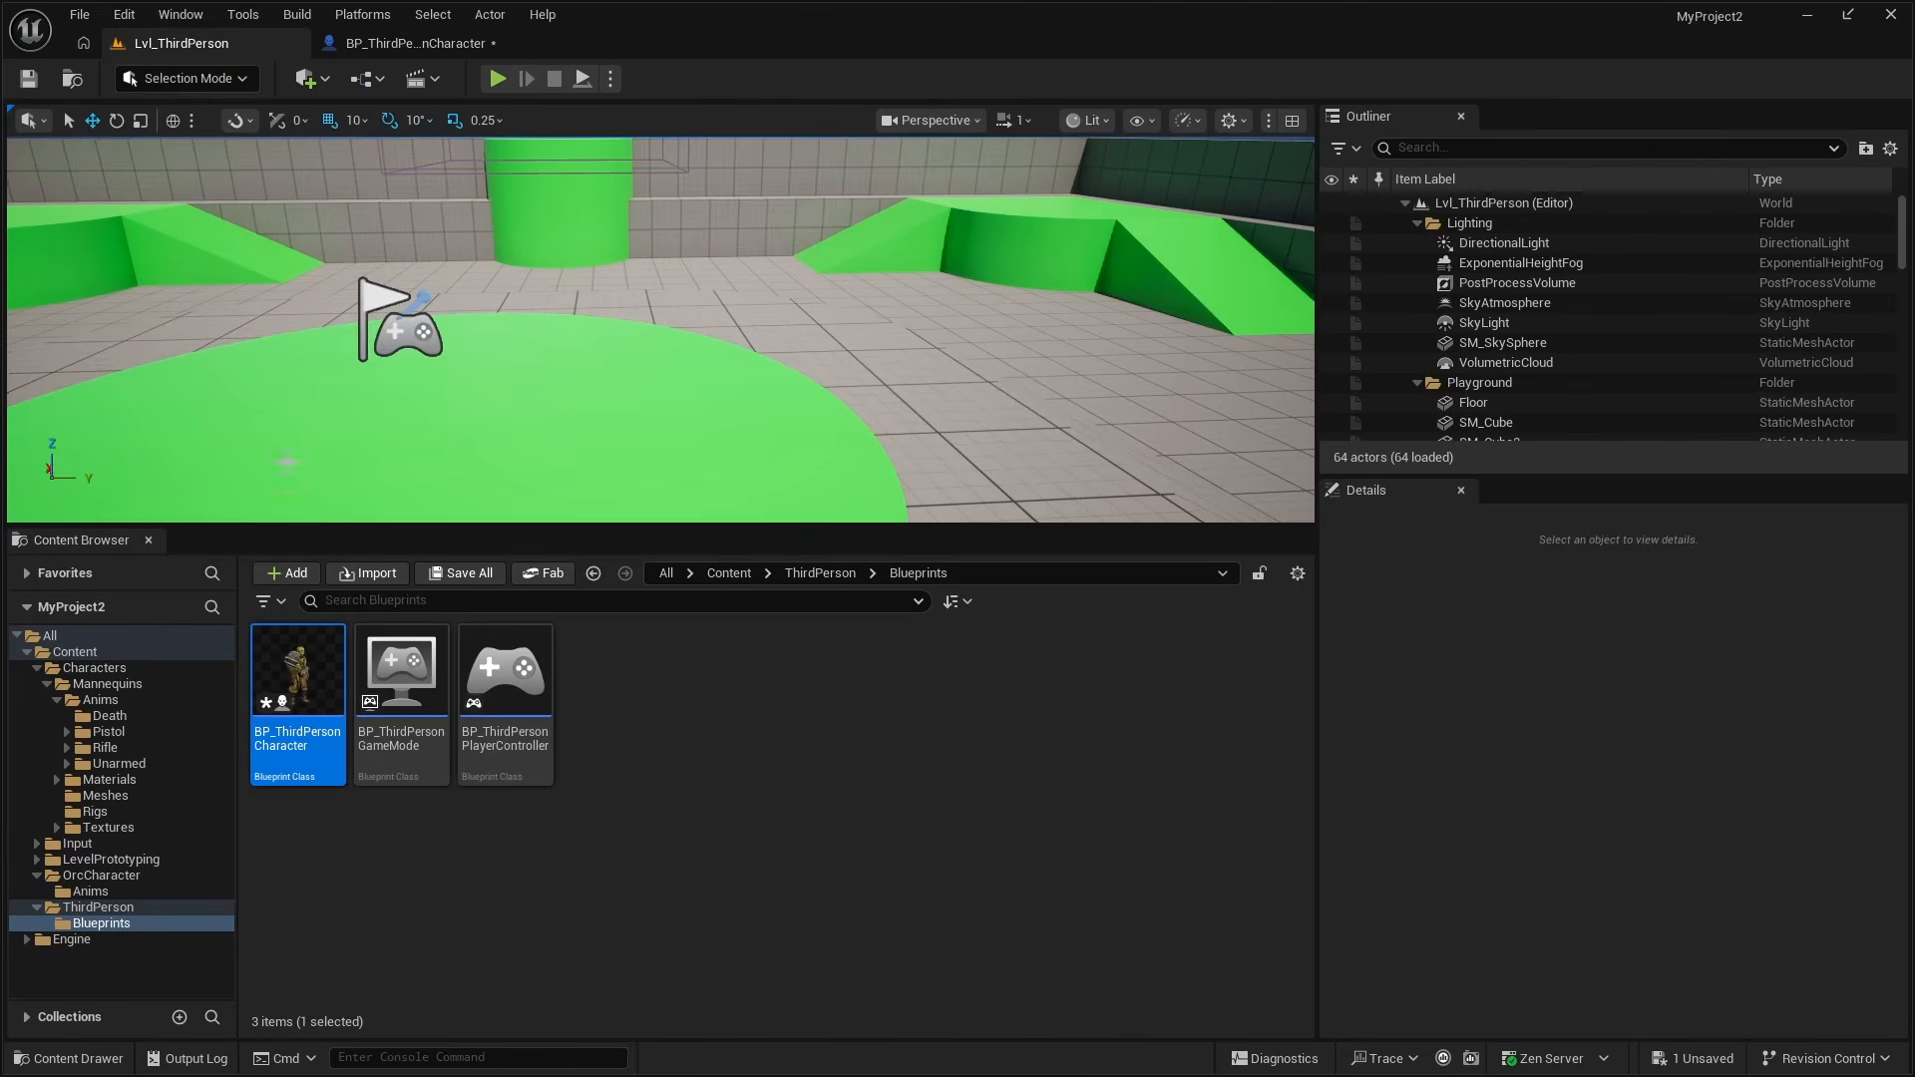
{"action": "left_click", "coordinate": [116, 876]}
{"action": "double_click", "coordinate": [296, 711]}
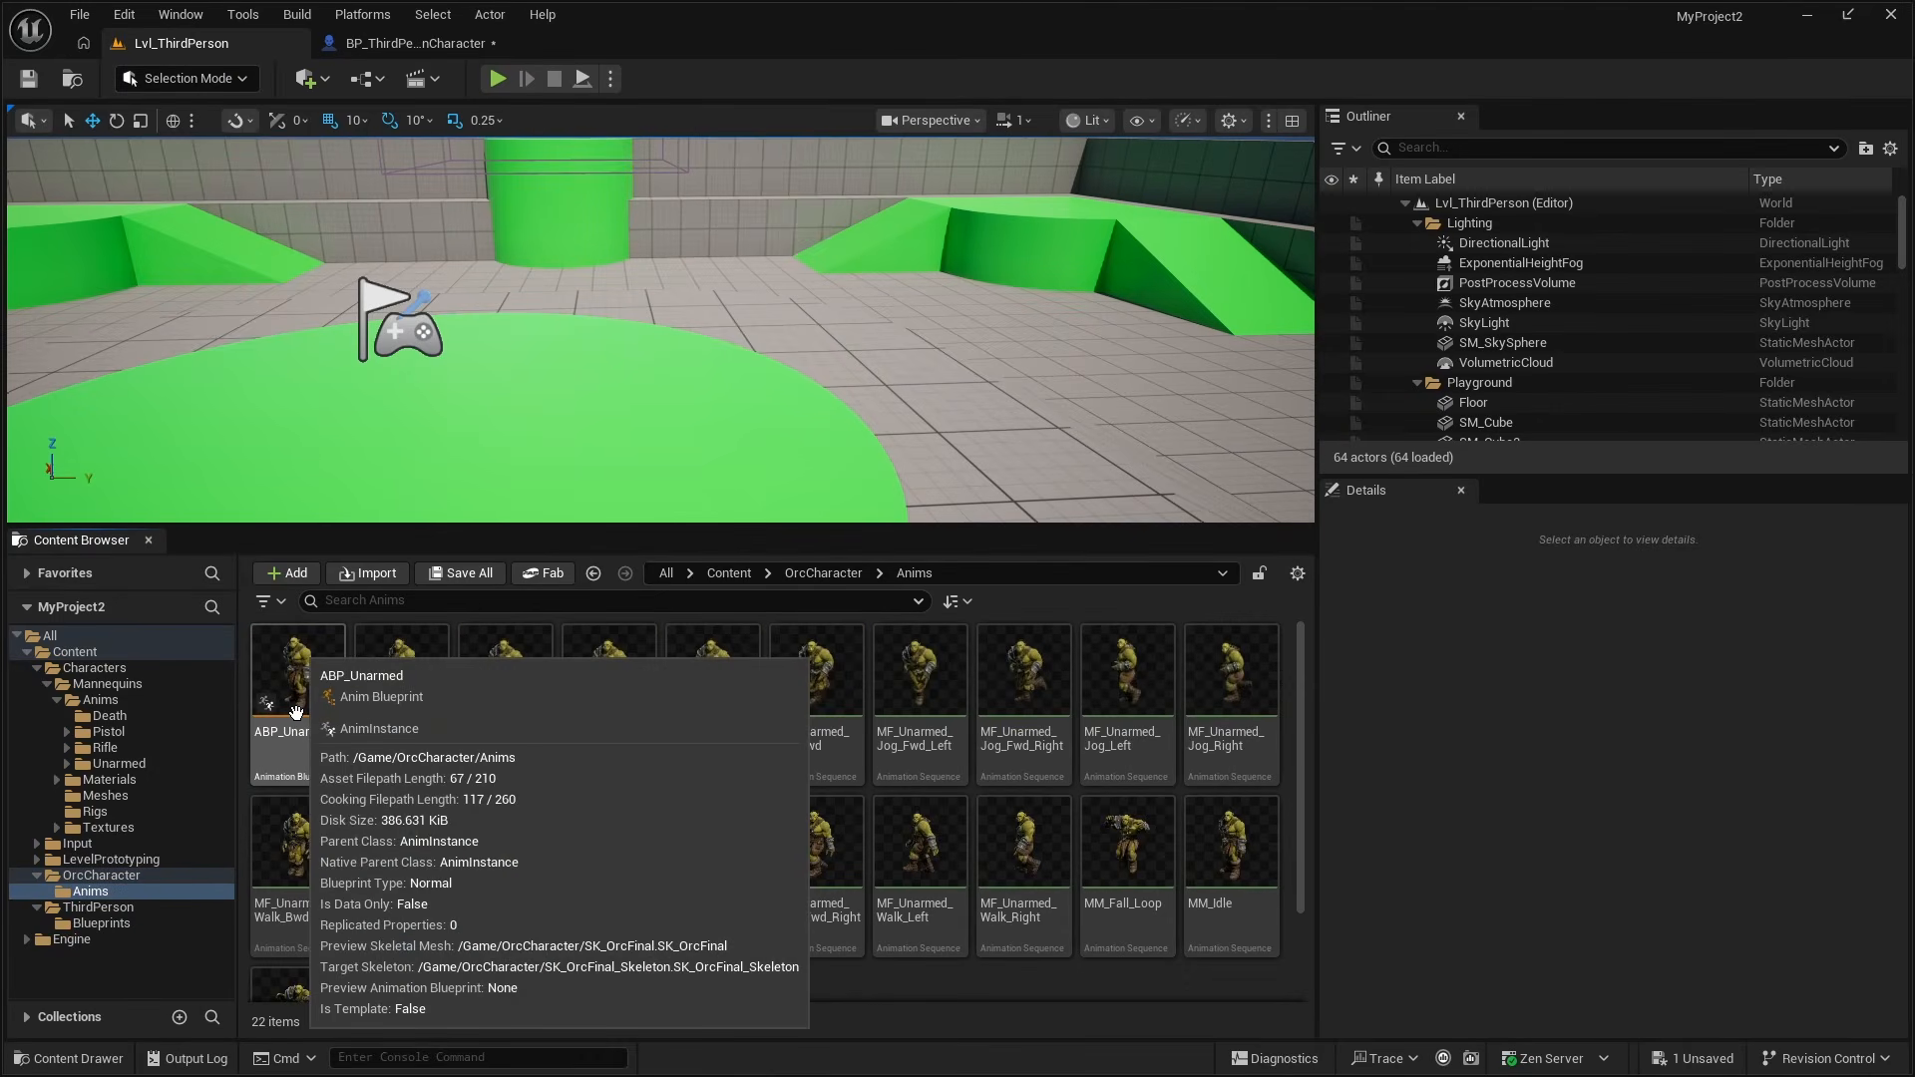
{"action": "right_click", "coordinate": [295, 708]}
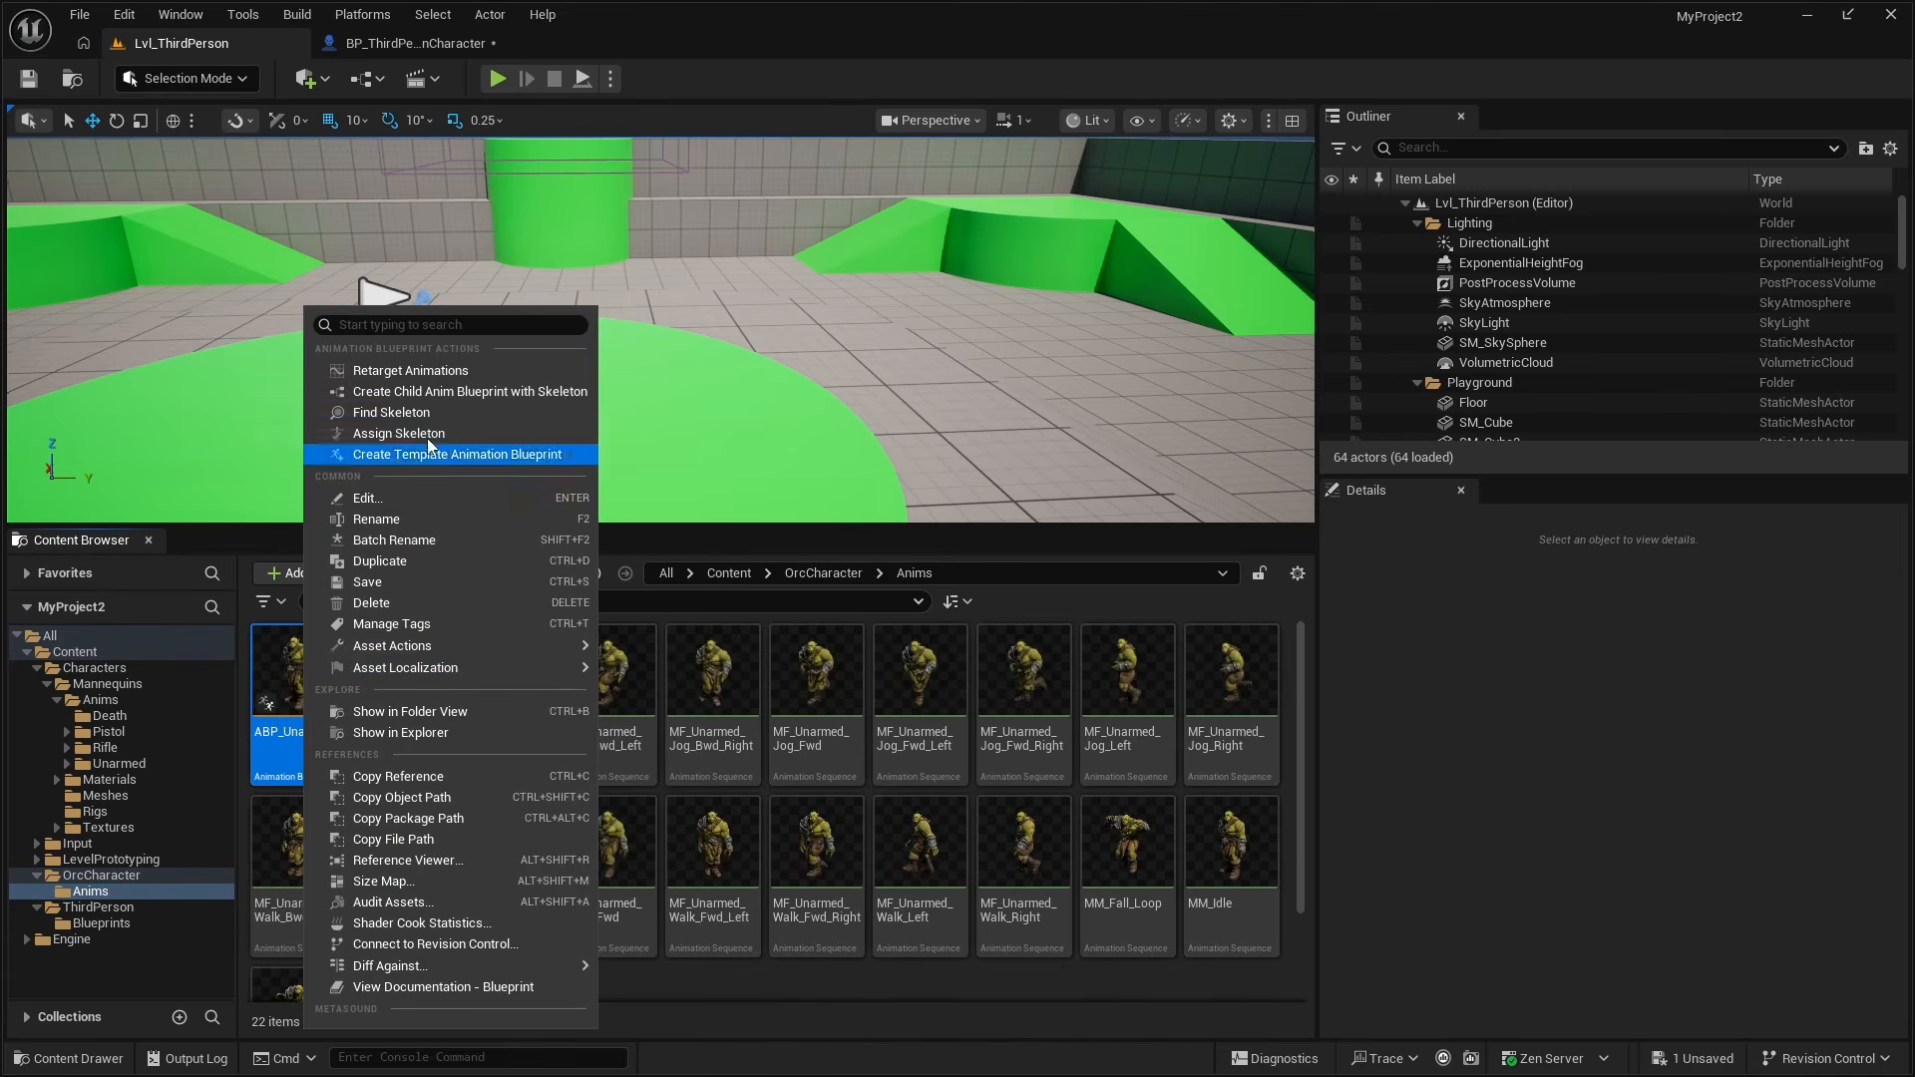
{"action": "left_click", "coordinate": [405, 521]}
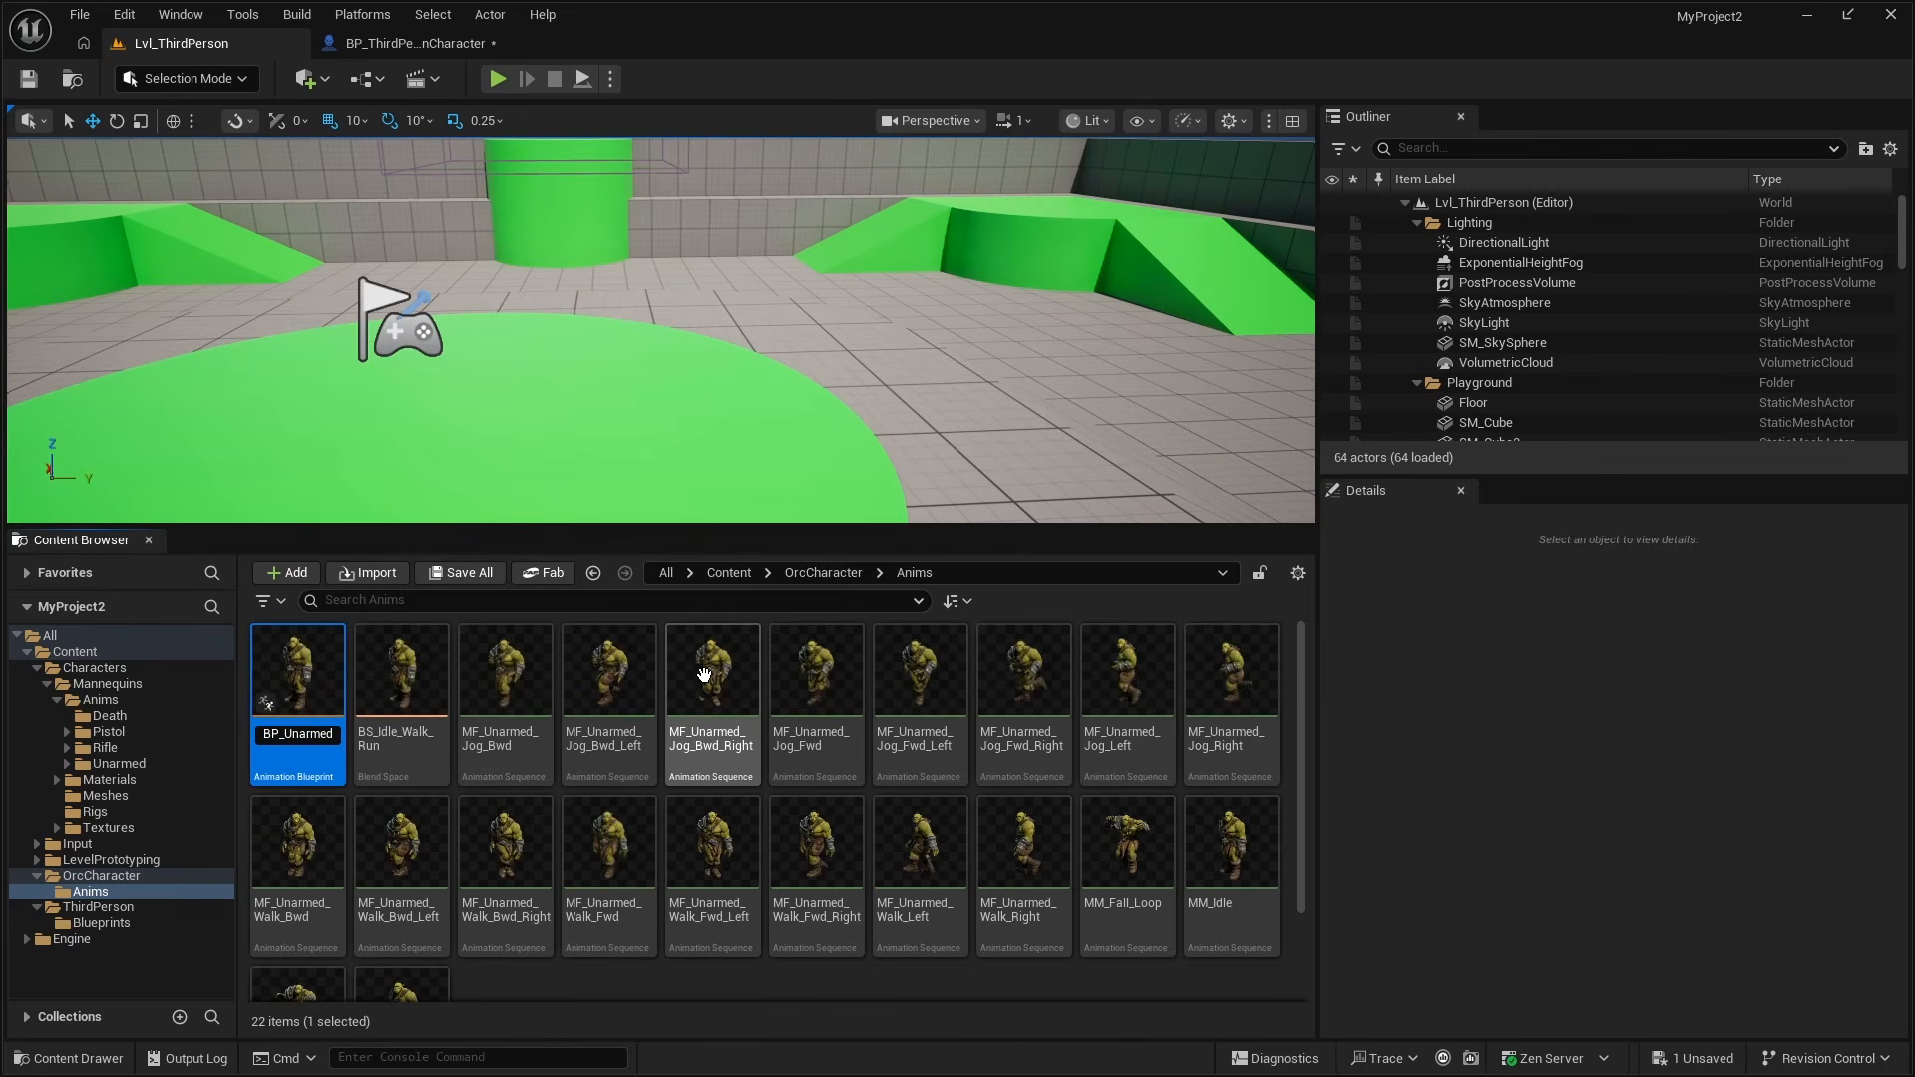
{"action": "key", "text": "Return"}
Set the Mesh component's Anim Class to ABP_UnarmedOrc in BP_ThirdPersonCharacter and save the blueprint.
{"action": "left_click", "coordinate": [469, 45]}
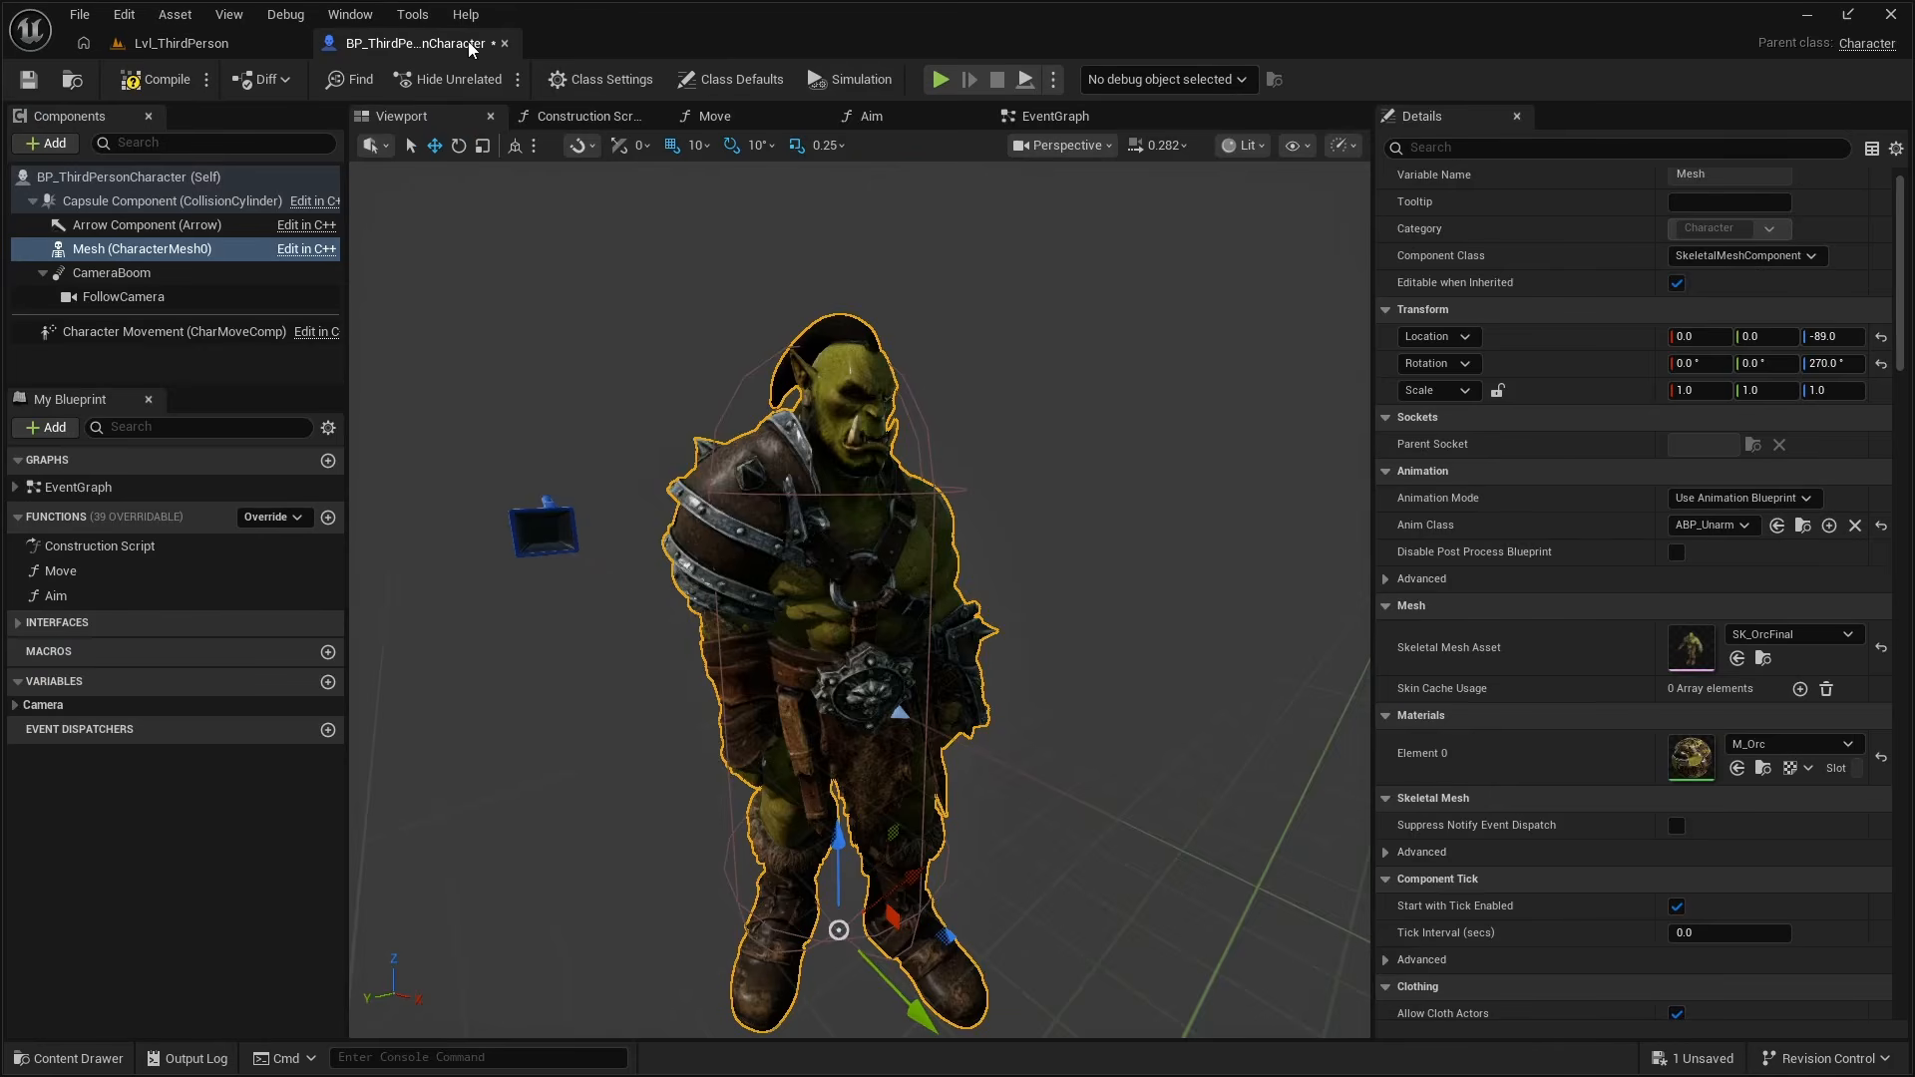
{"action": "left_click", "coordinate": [1724, 526]}
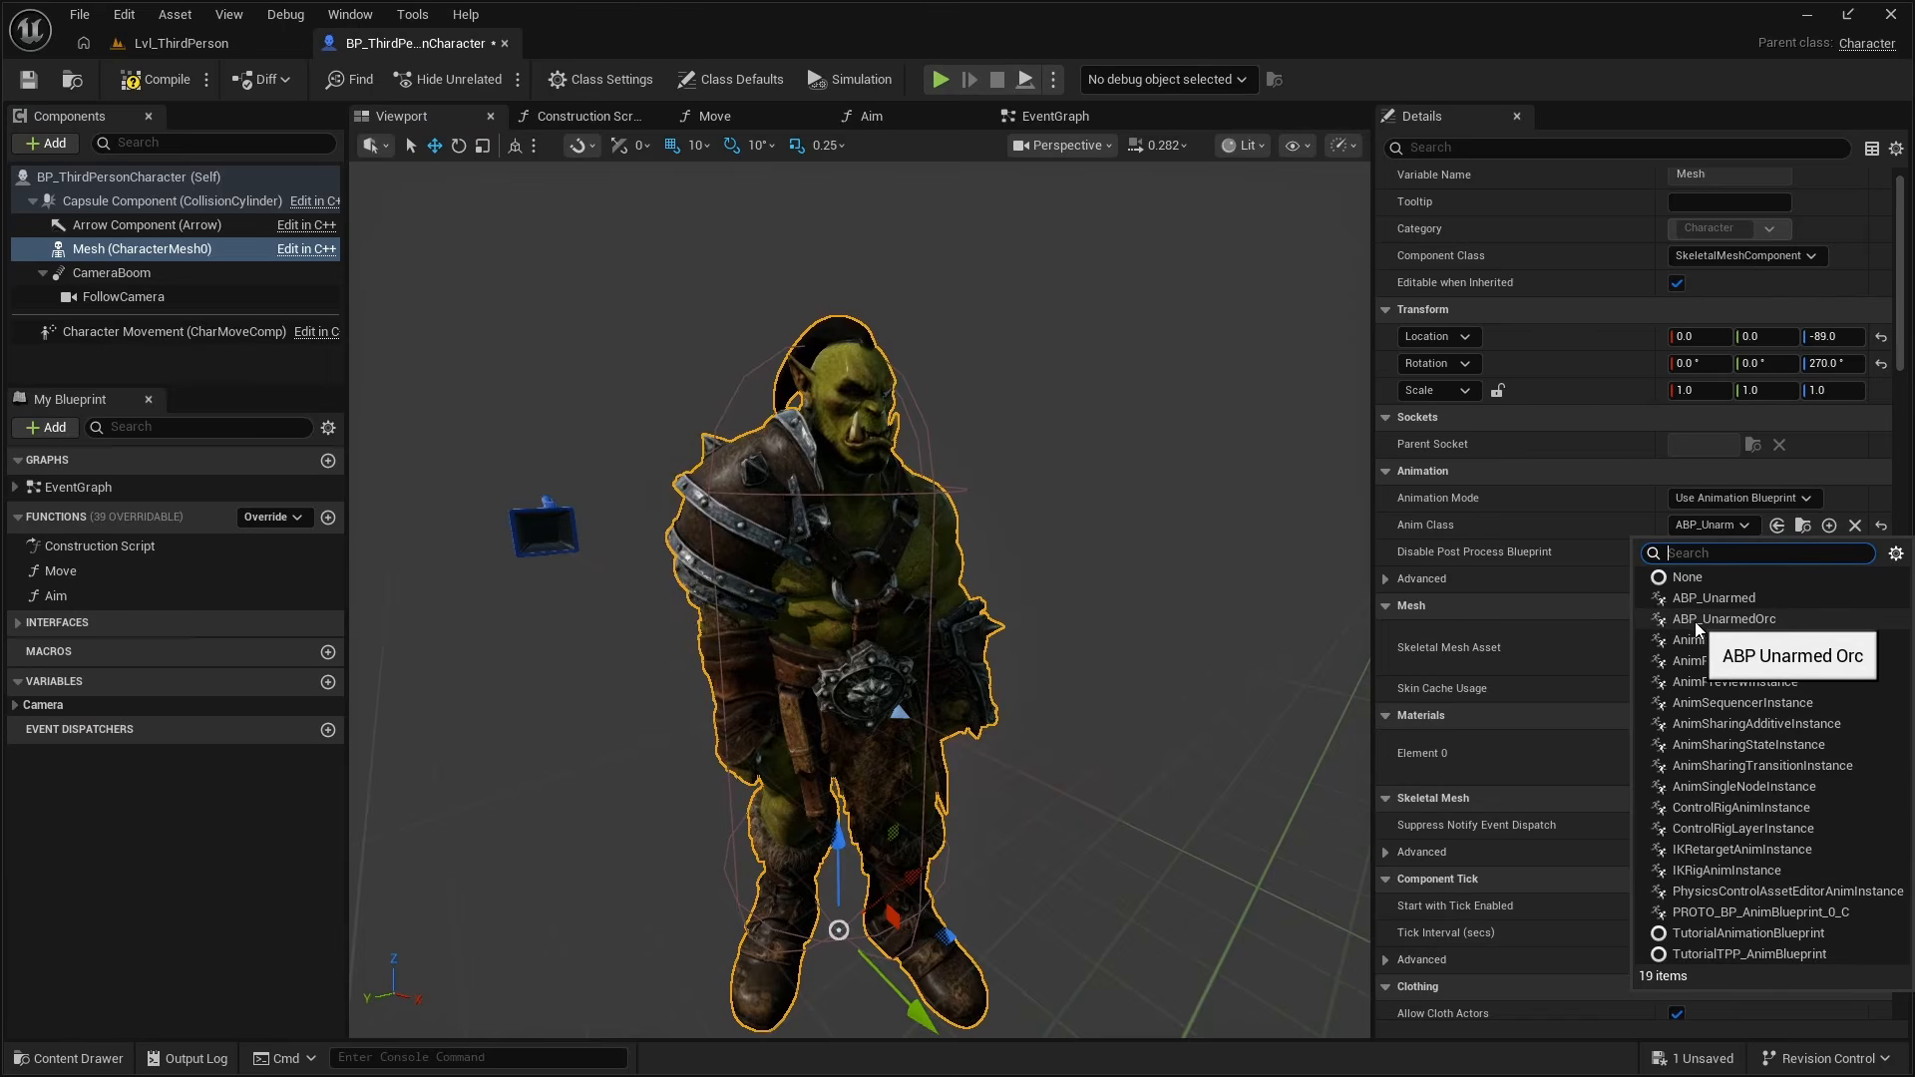
{"action": "left_click", "coordinate": [1730, 621]}
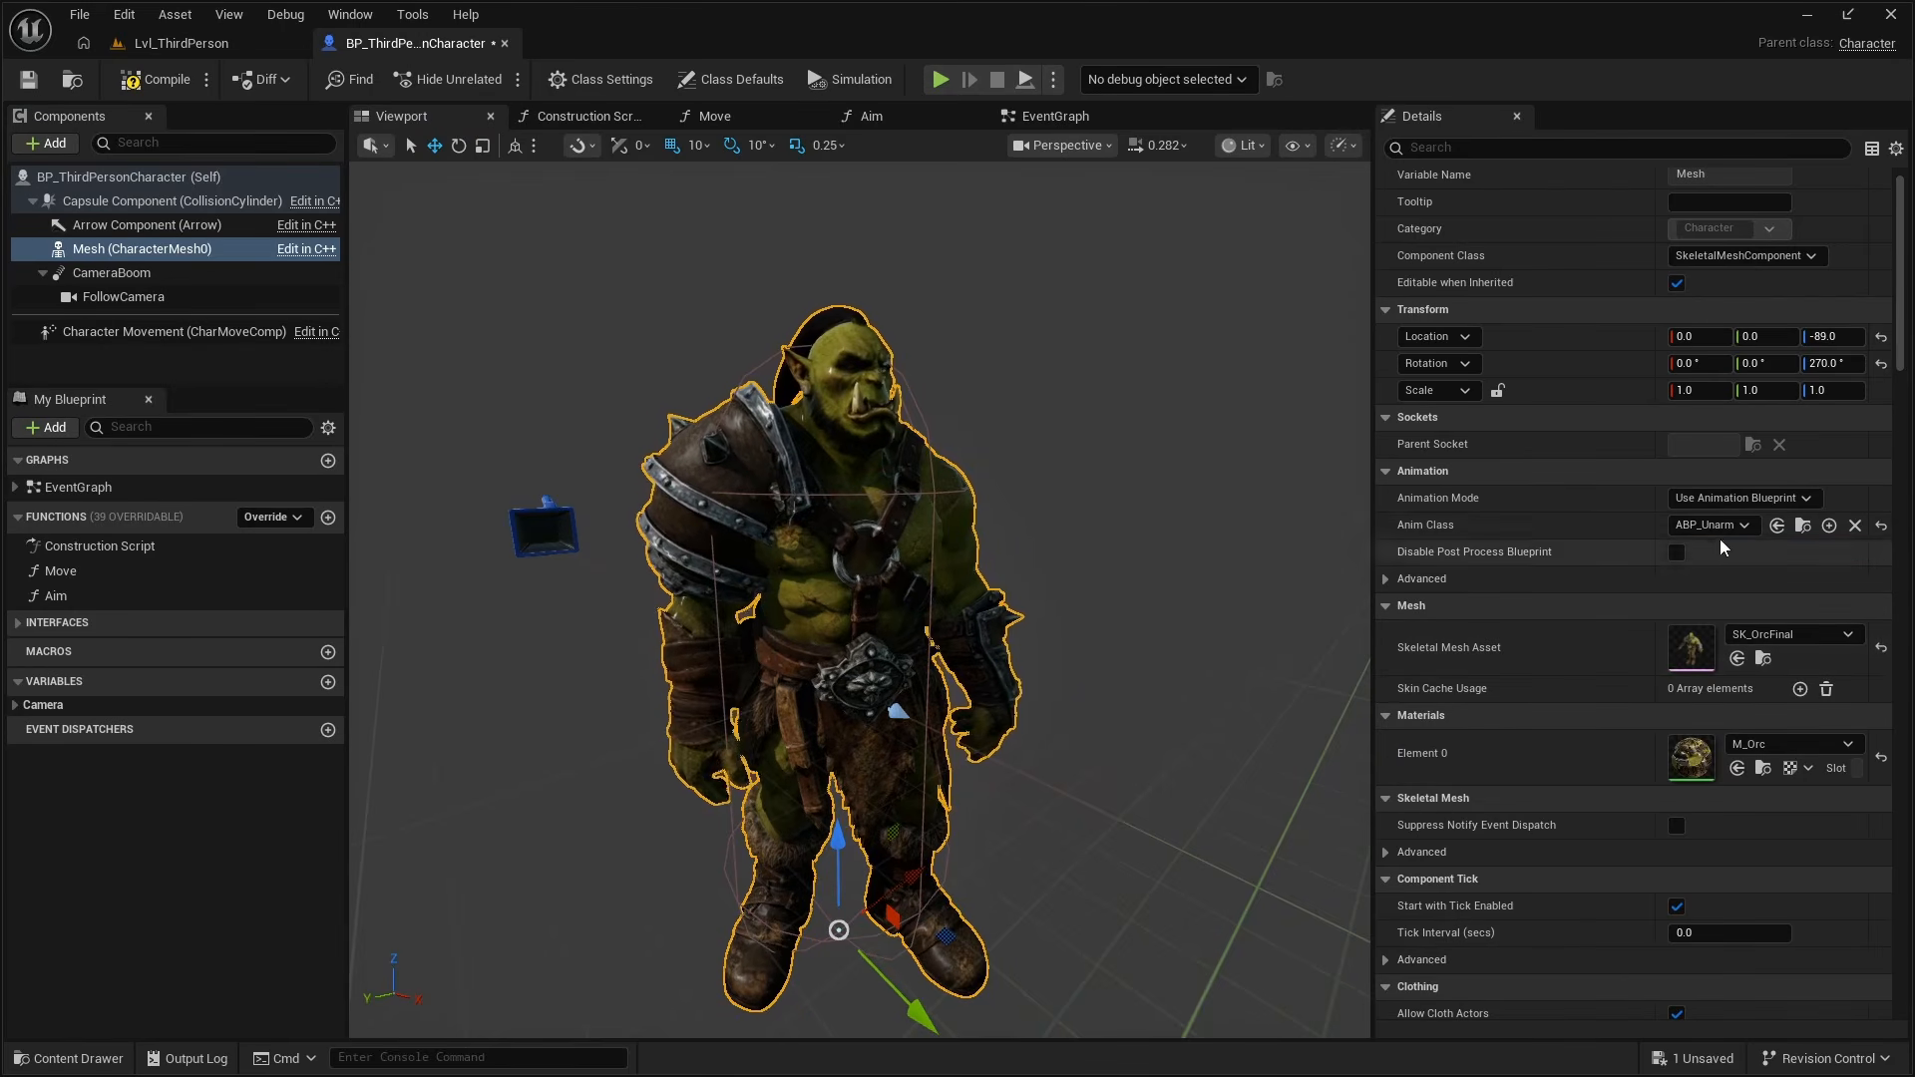
{"action": "right_click_drag", "start_coordinate": [1059, 431], "coordinate": [1097, 468]}
{"action": "scroll", "coordinate": [859, 598], "scroll_direction": "down", "scroll_amount": 2}
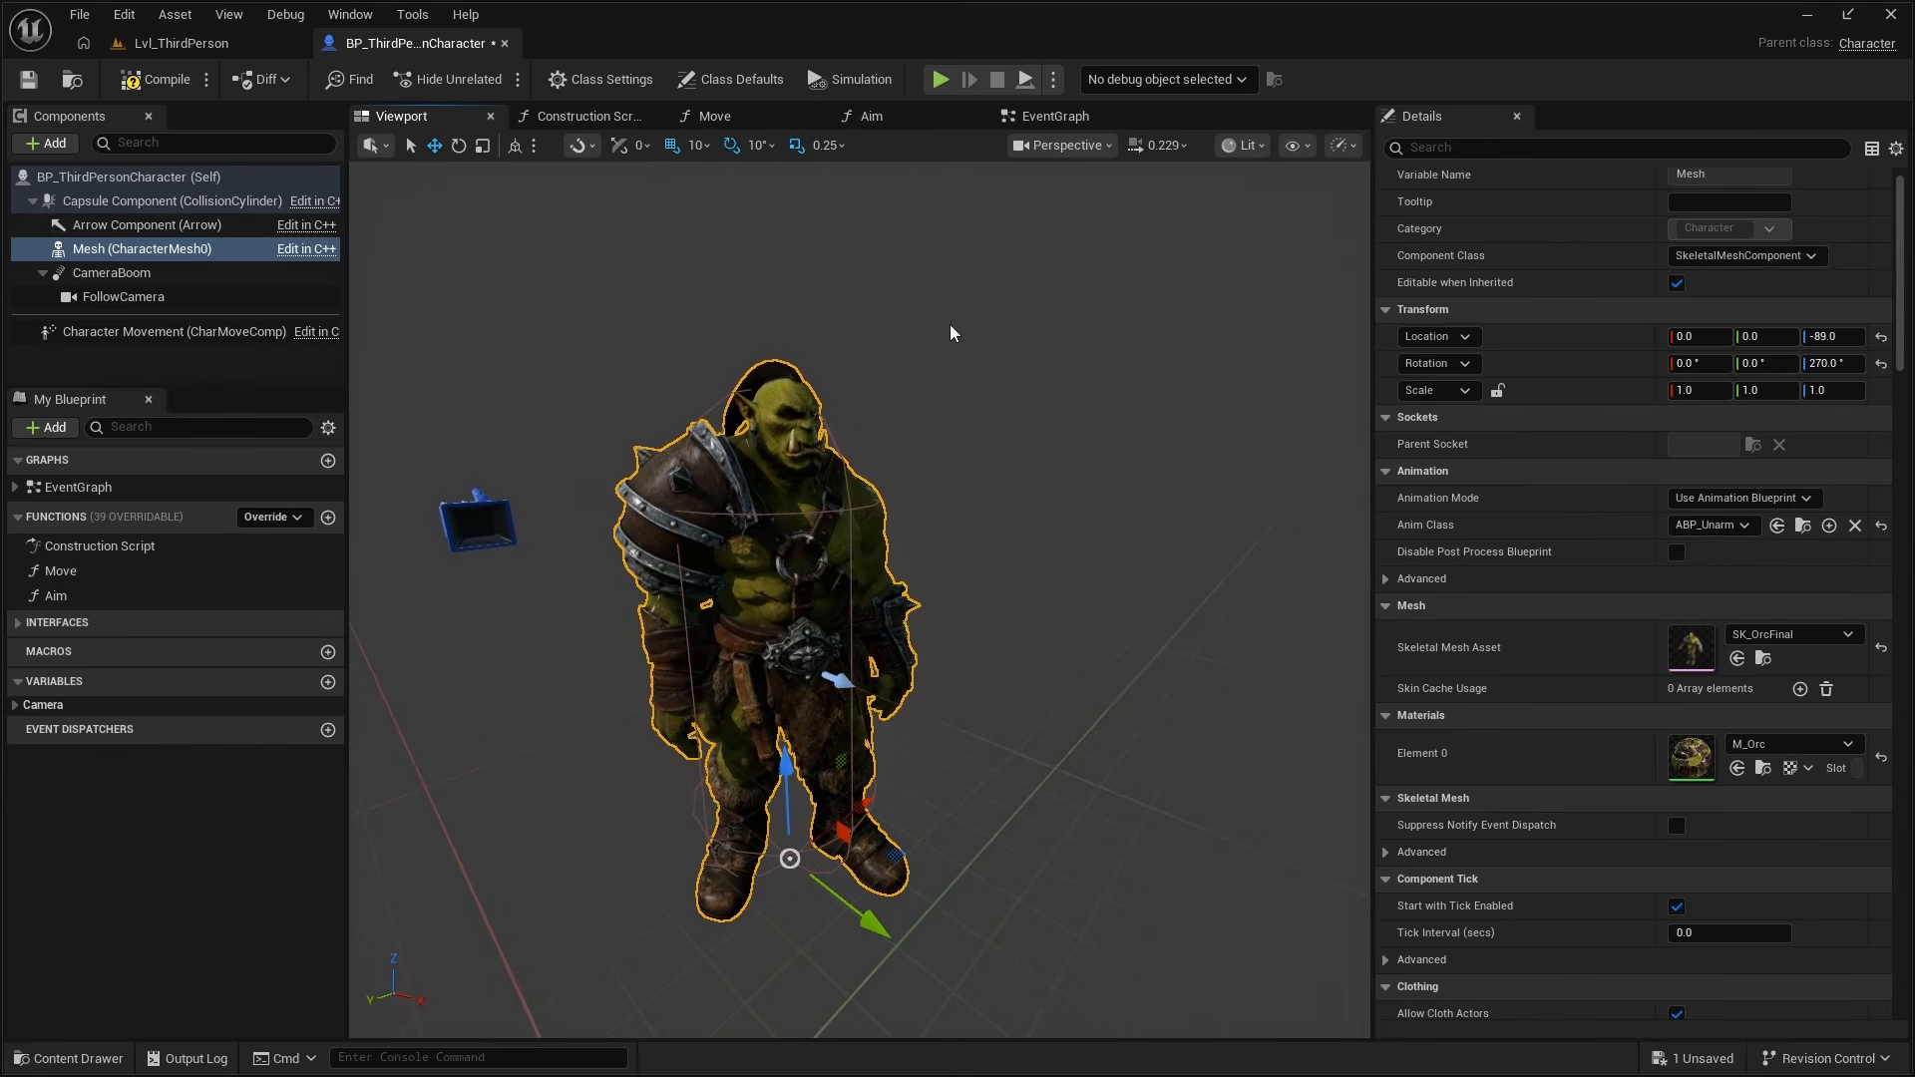
{"action": "left_click", "coordinate": [30, 82]}
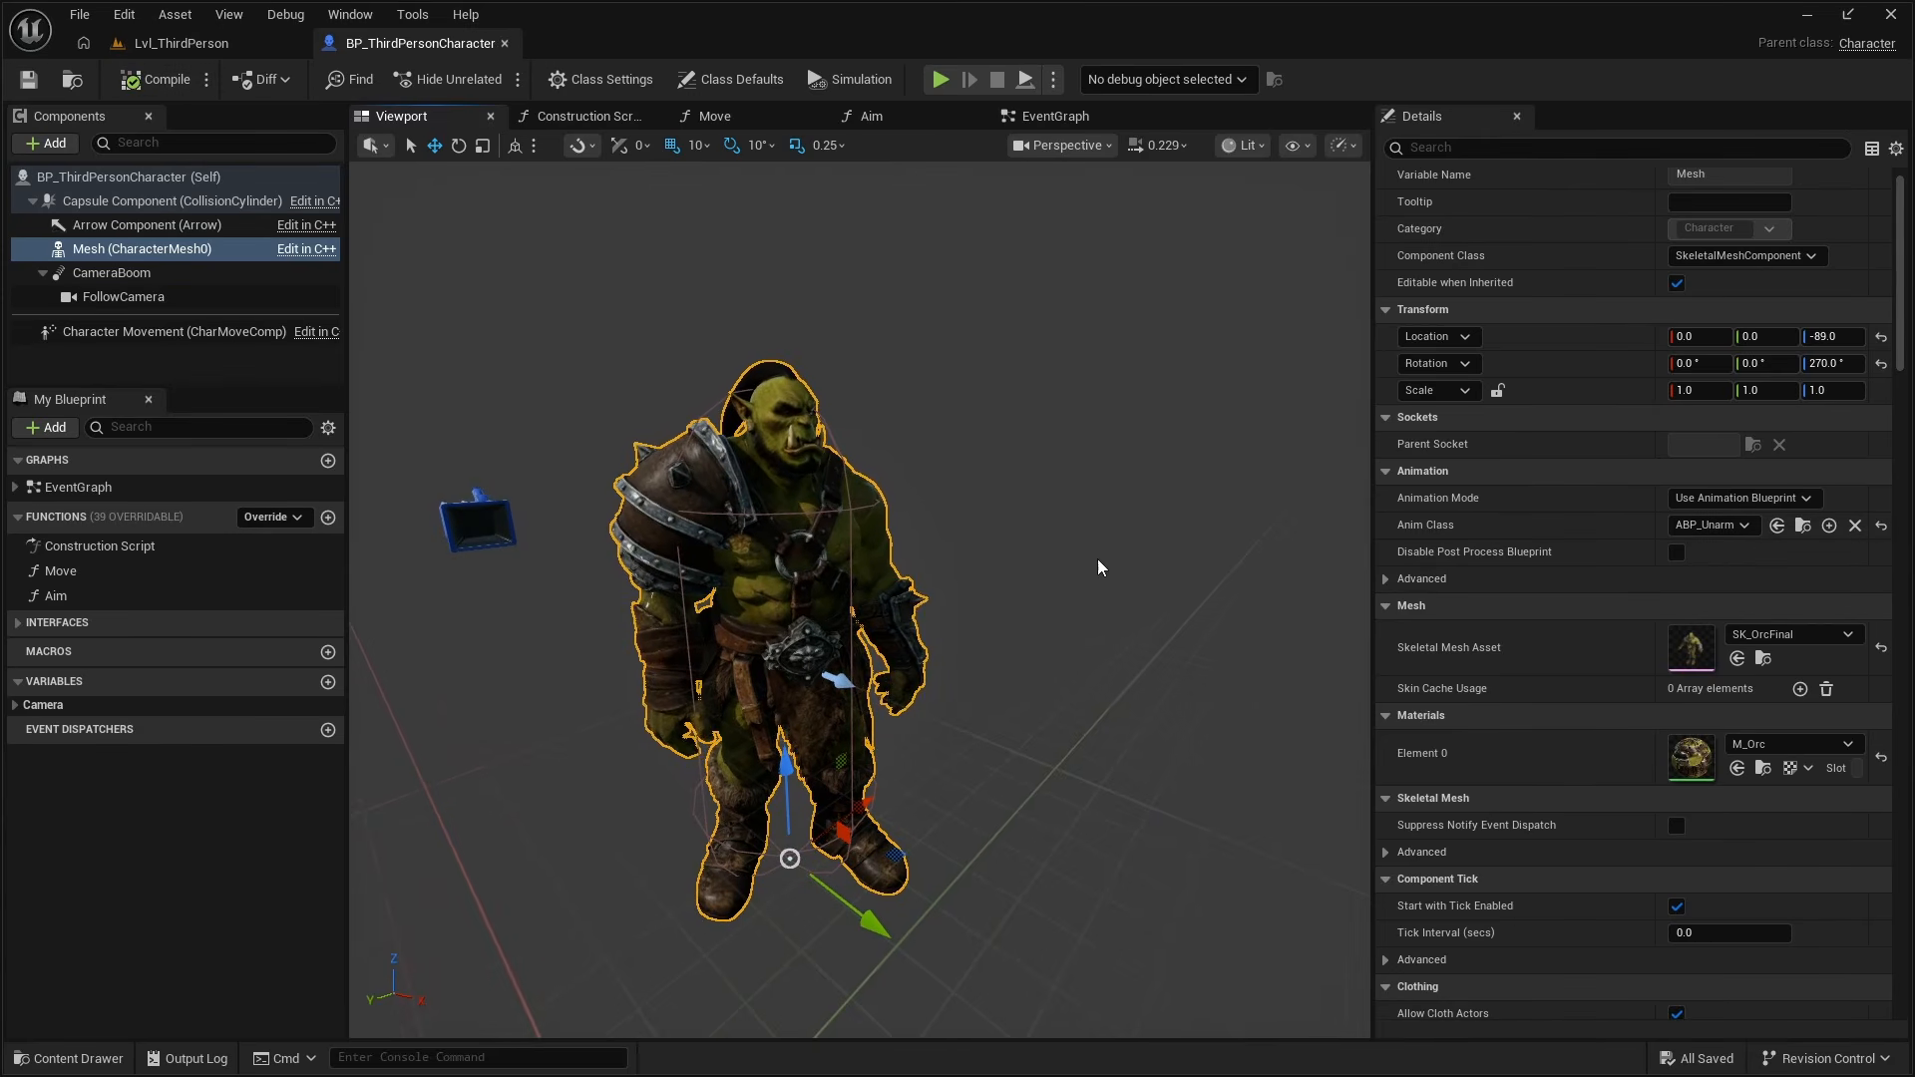
Close the Content Browser in Lvl_ThirdPerson and start playing the level in the editor.
{"action": "left_click", "coordinate": [168, 45]}
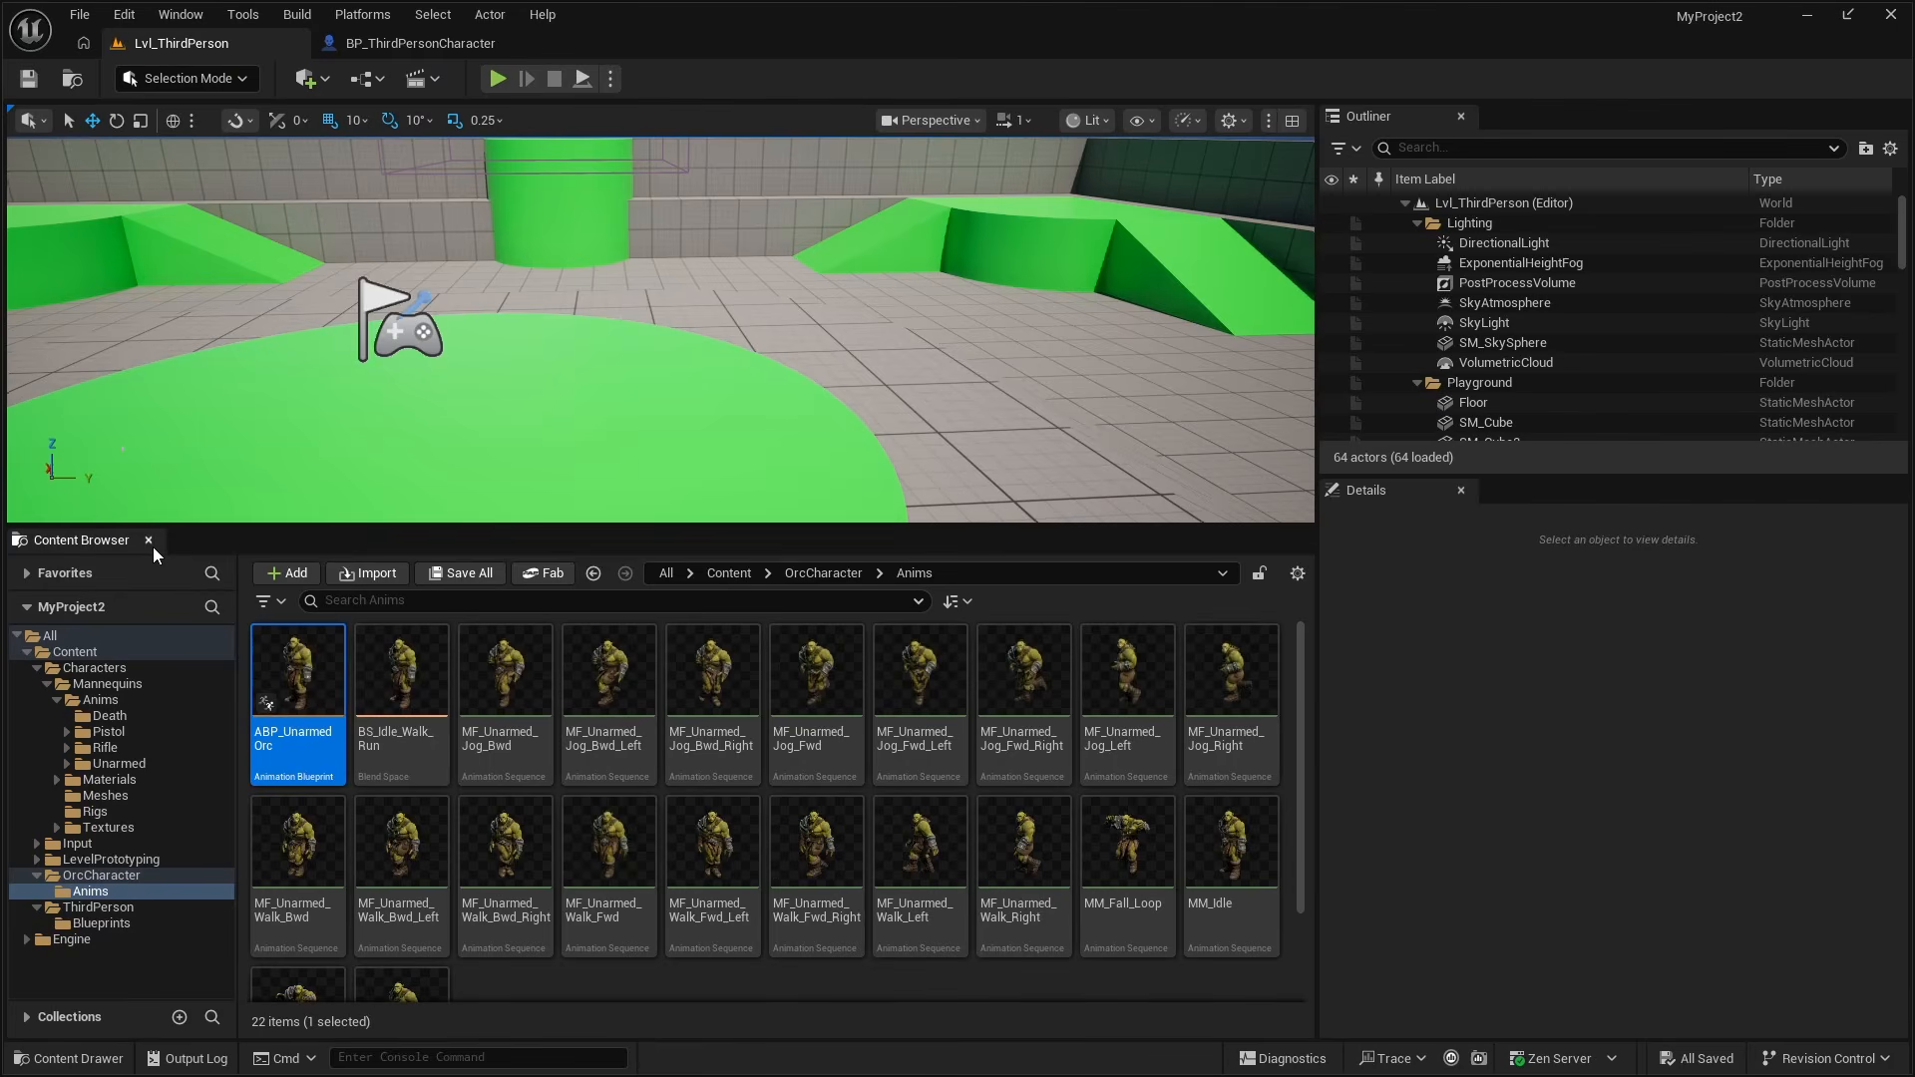
{"action": "left_click", "coordinate": [152, 546]}
{"action": "left_click", "coordinate": [496, 86]}
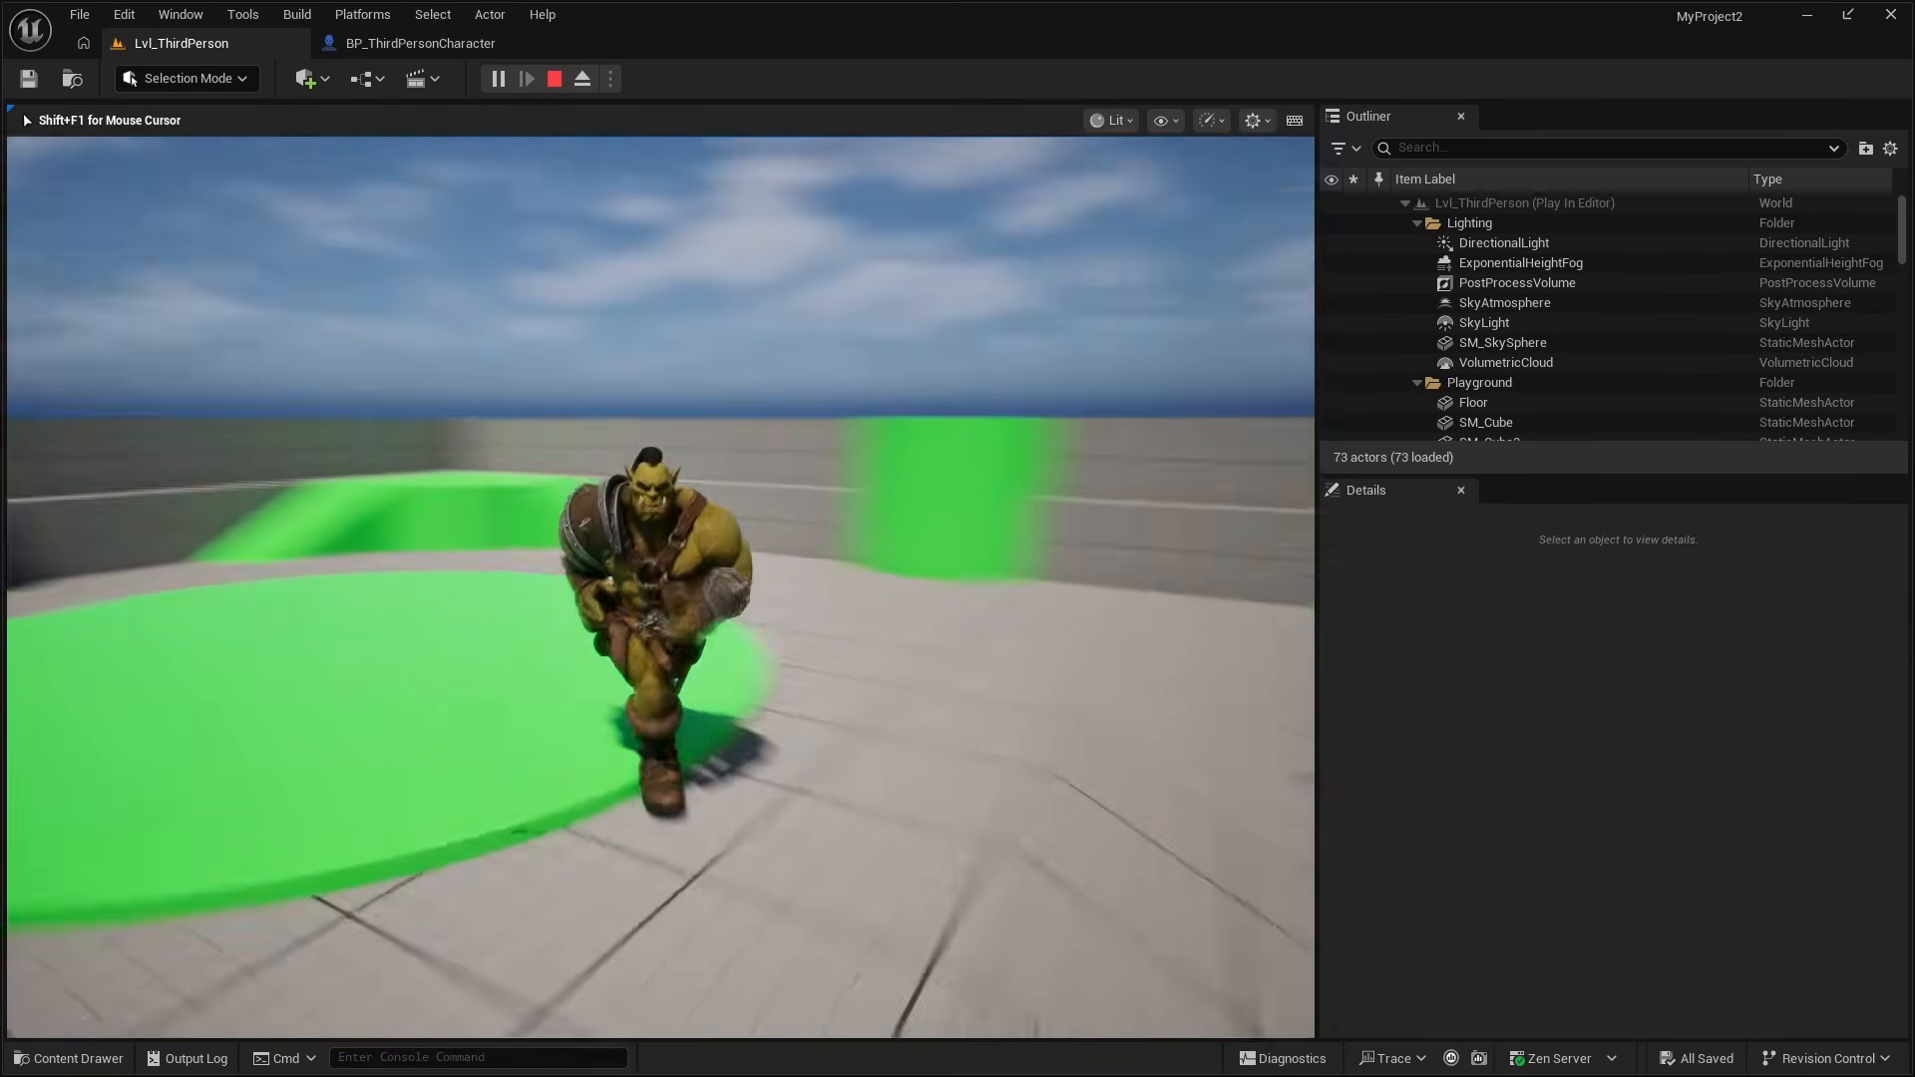
Run and jump the orc around the level in several directions to examine its idle, running and jumping animations.
{"action": "key", "text": "a"}
{"action": "key", "text": "s"}
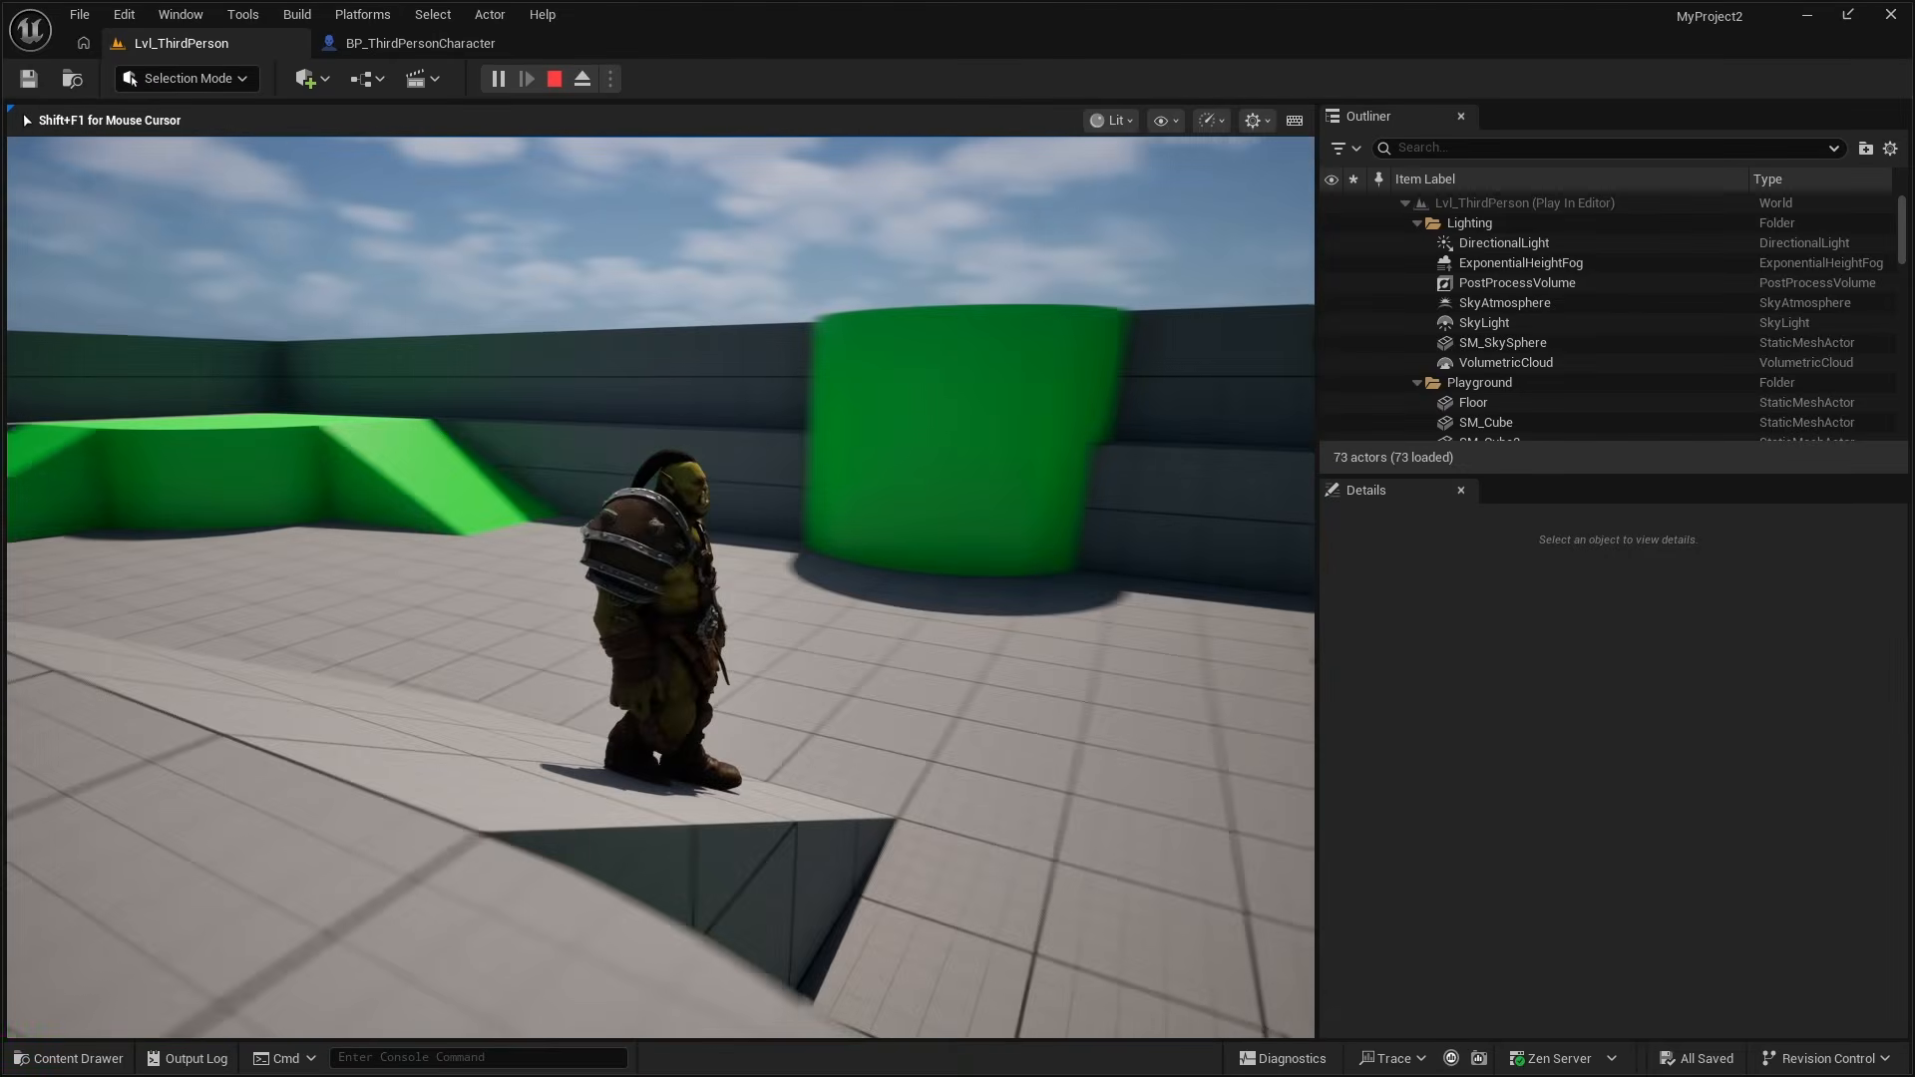
{"action": "key", "text": "w"}
{"action": "key", "text": "s"}
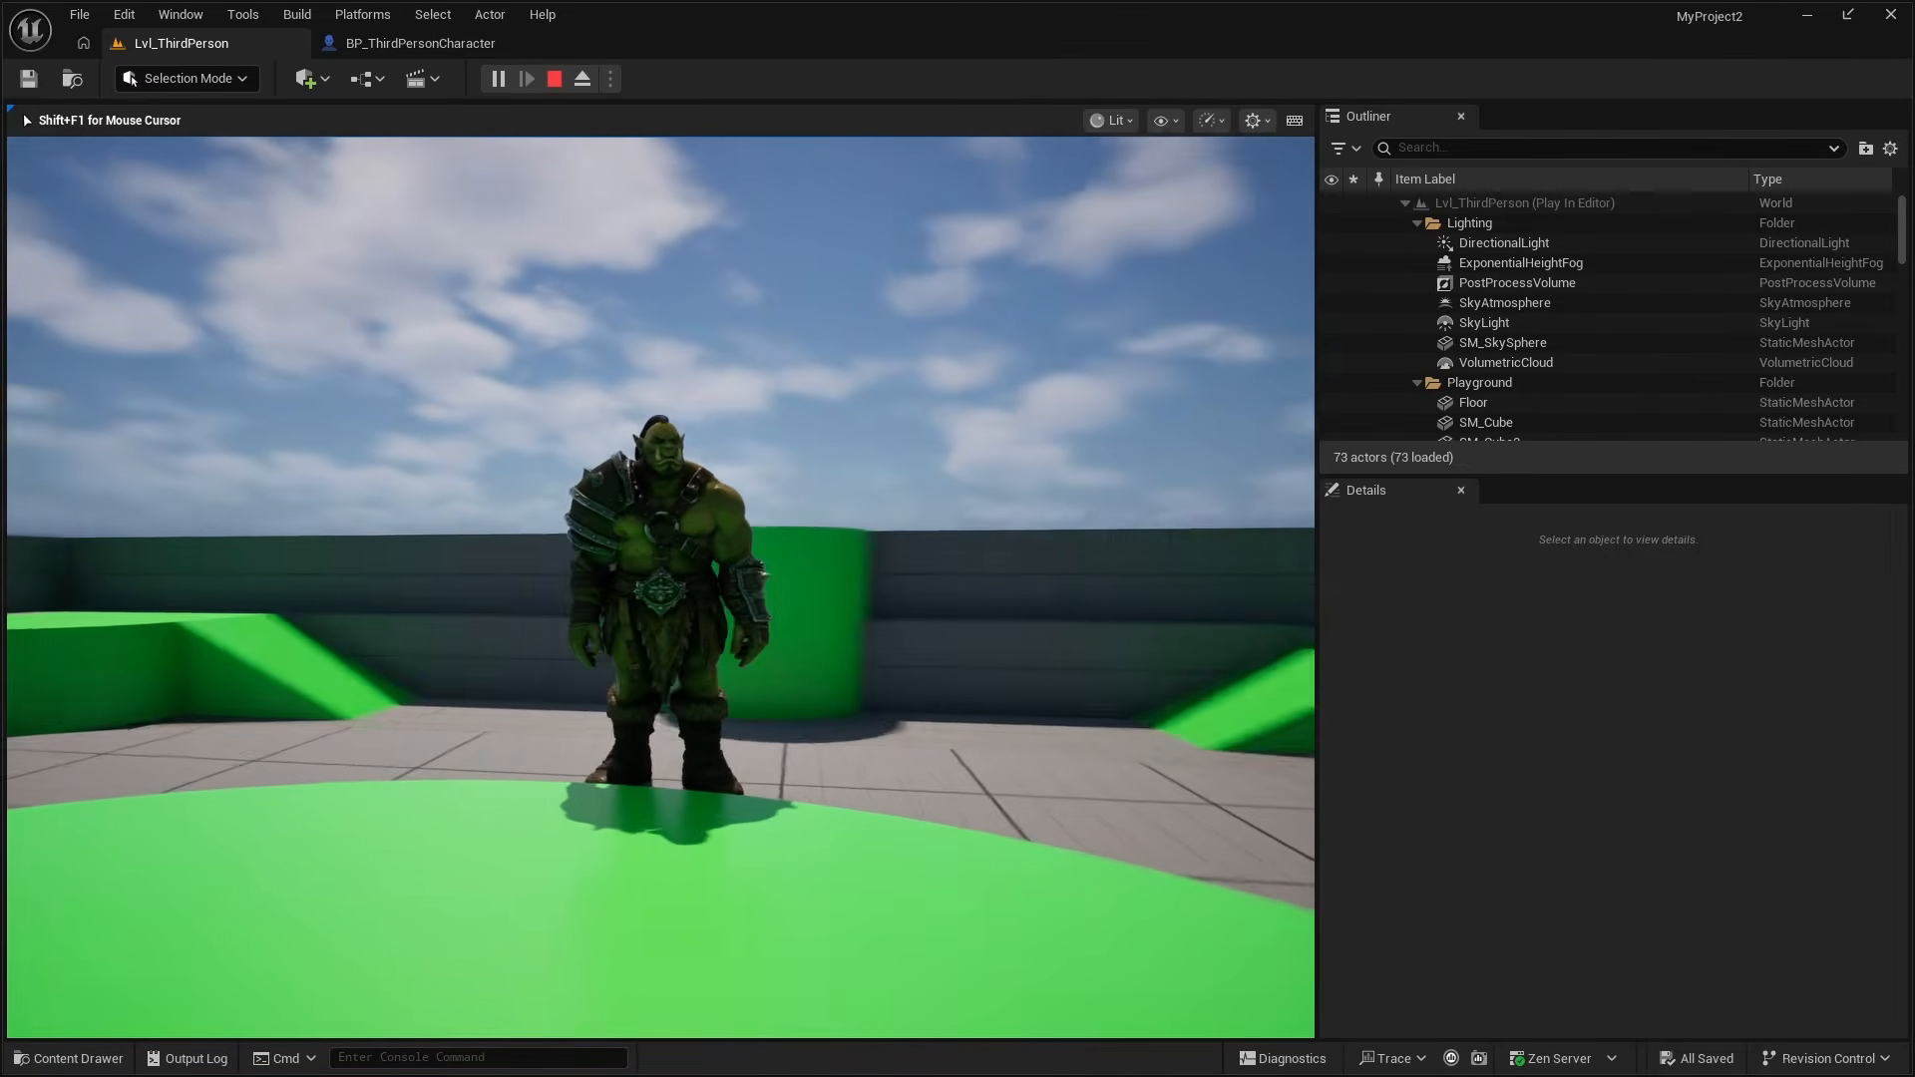
{"action": "key", "text": "d"}
{"action": "key", "text": "s"}
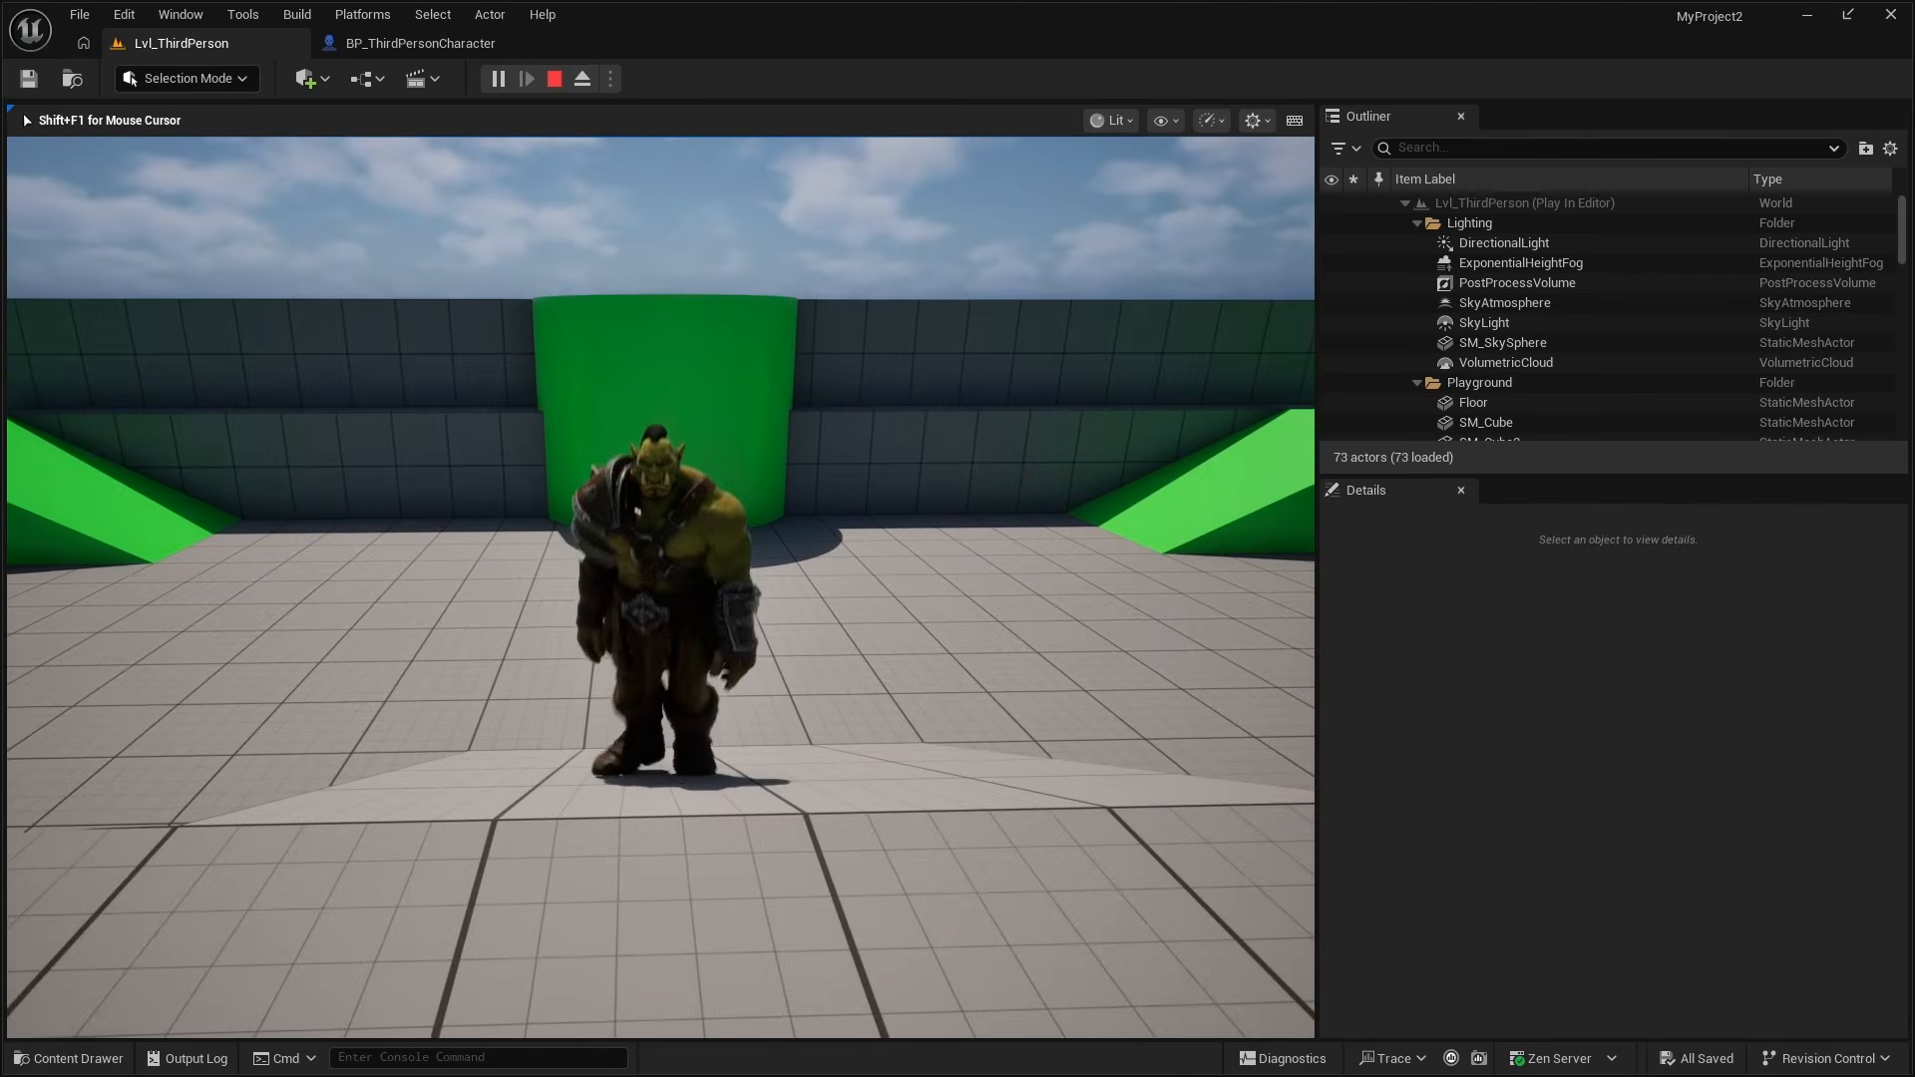
{"action": "key", "text": "s"}
{"action": "key", "text": "space"}
{"action": "key", "text": "space"}
{"action": "key", "text": "d"}
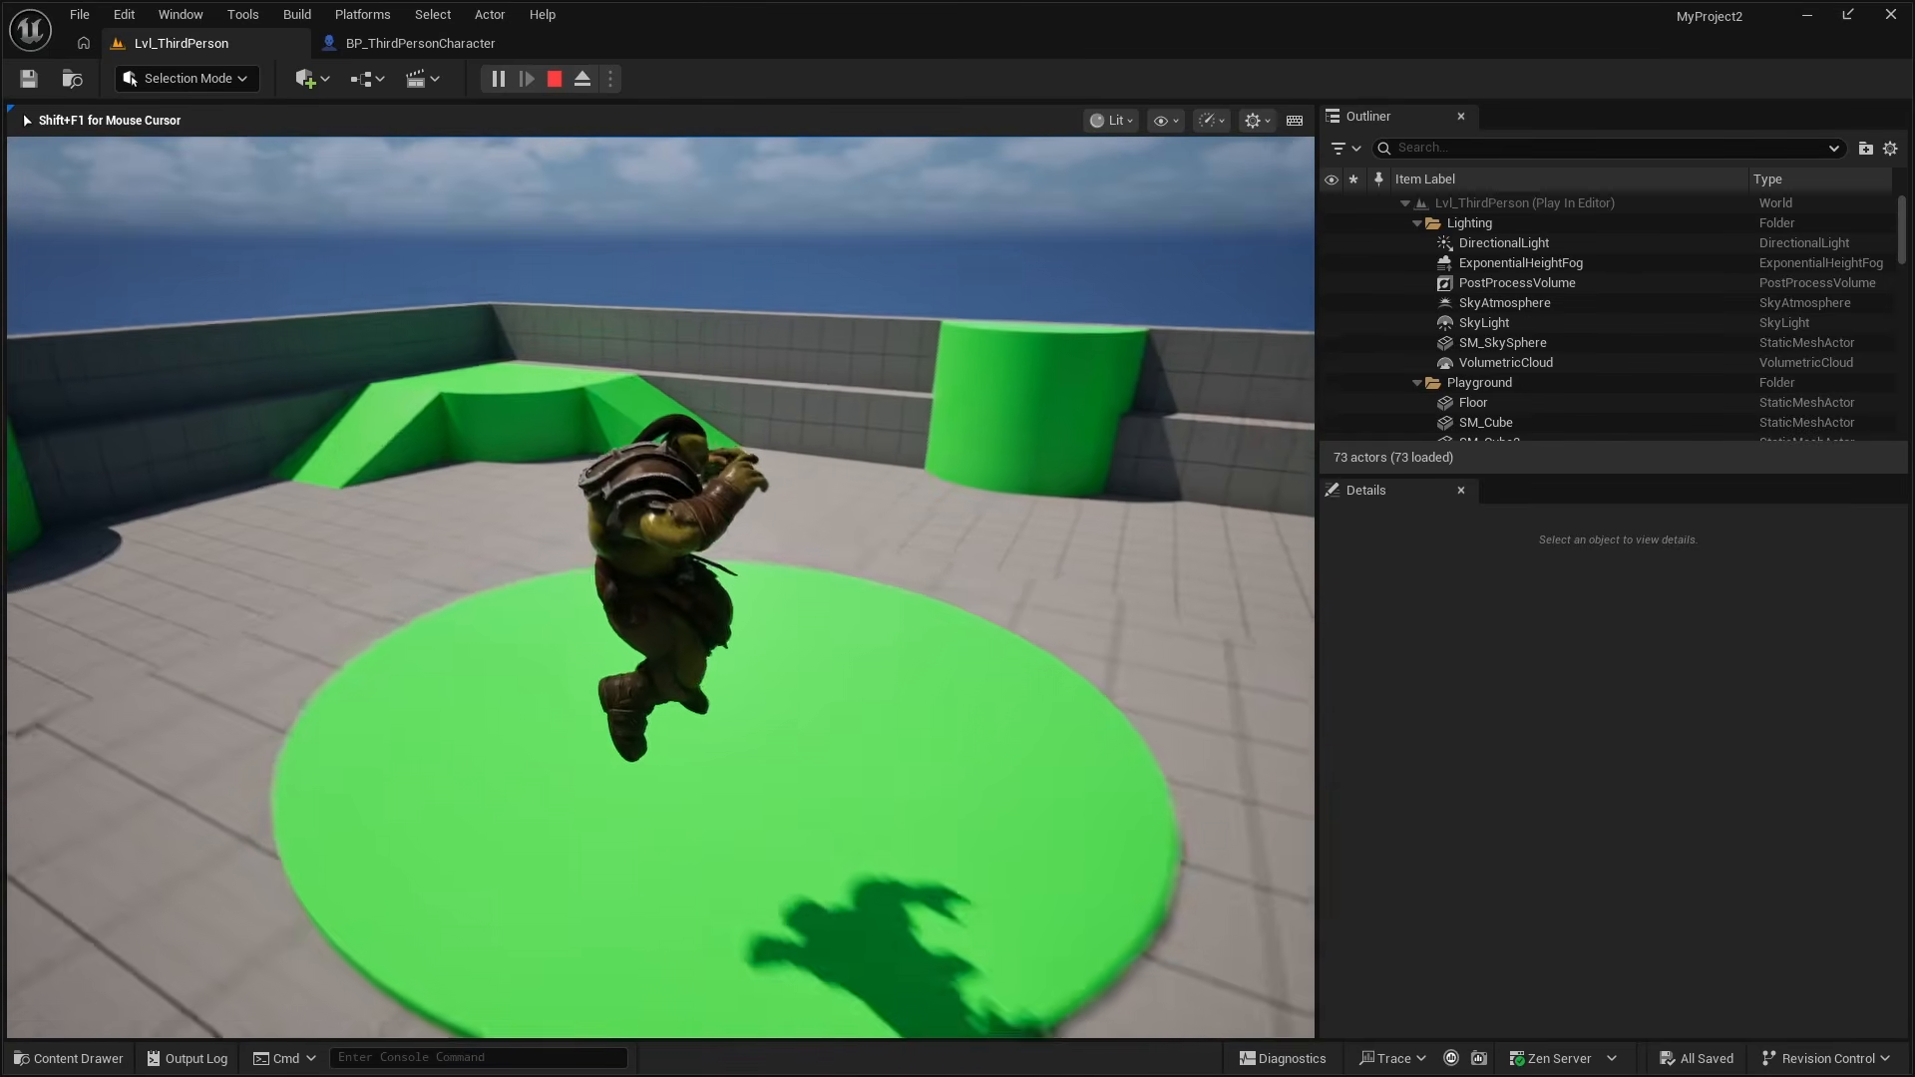
{"action": "key", "text": "s"}
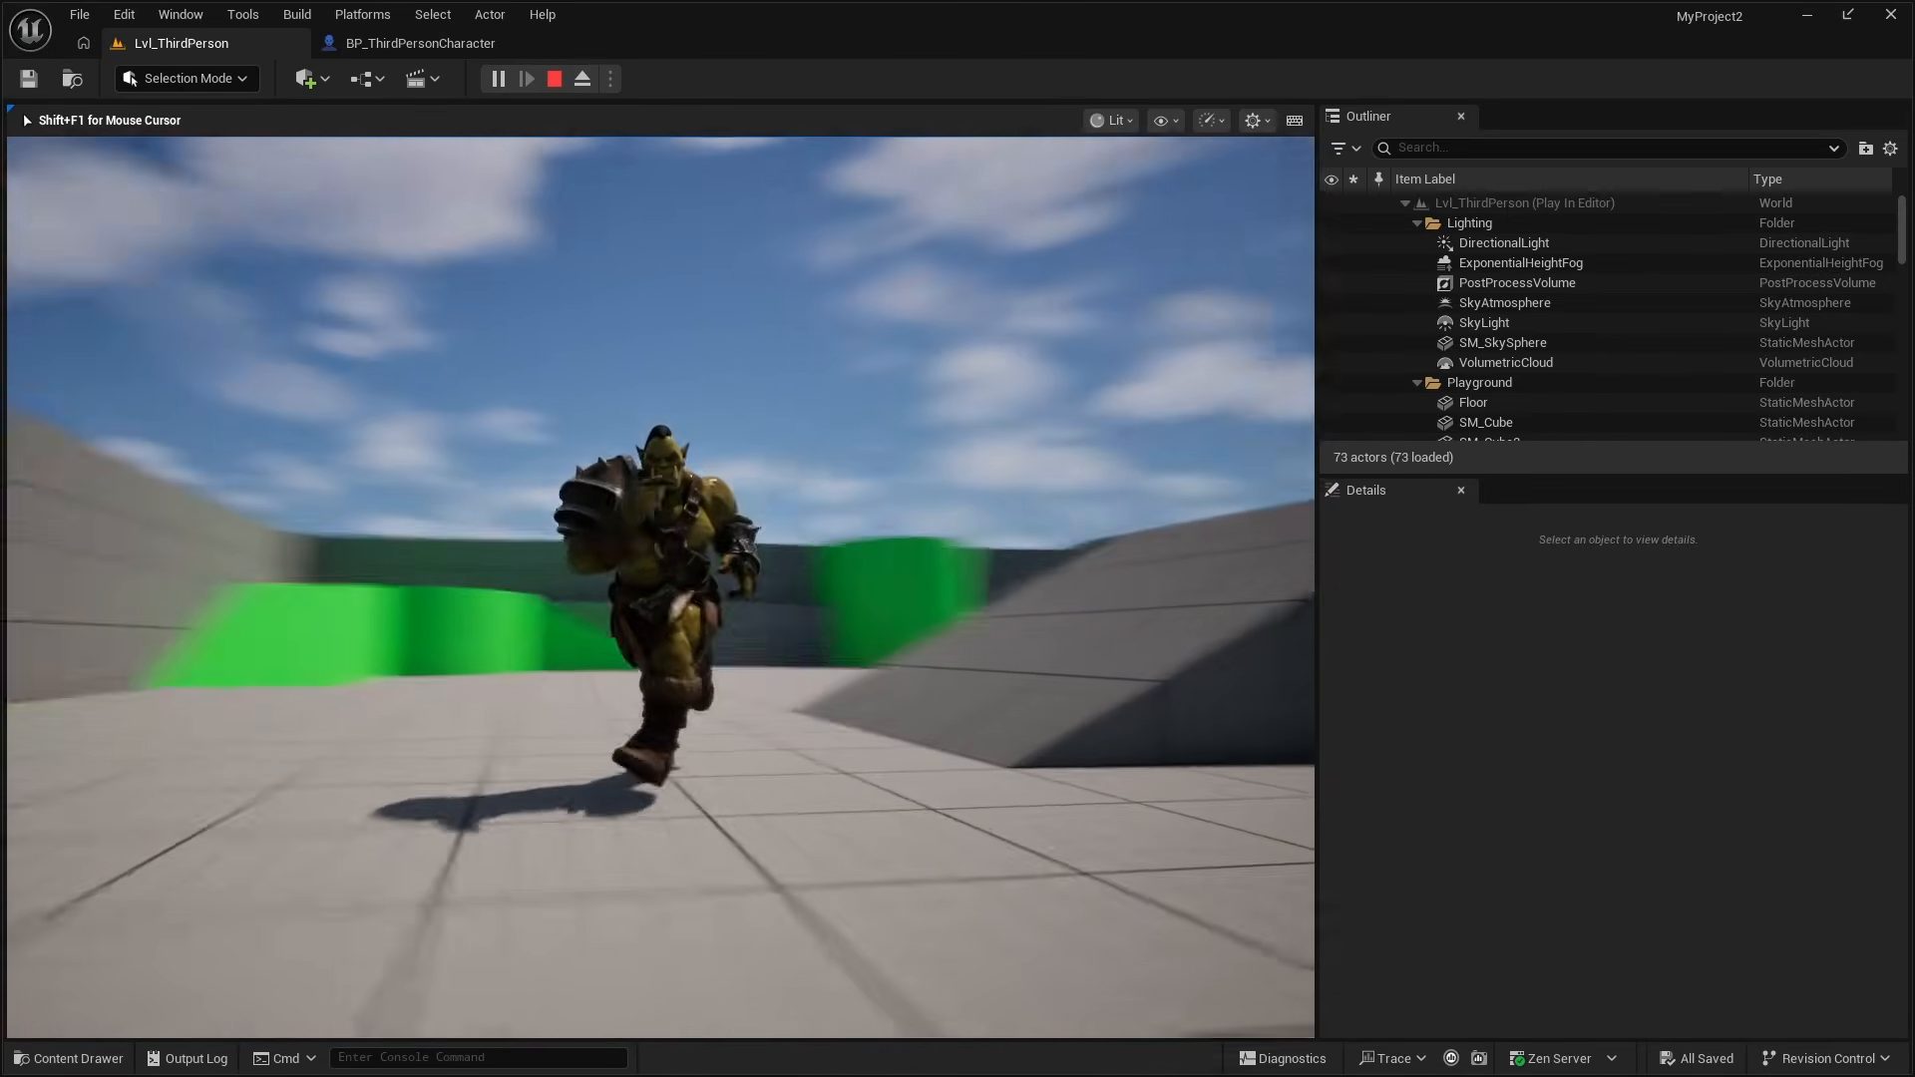
Run the orc across the level's round green platform and its surroundings, and end the play session.
{"action": "key", "text": "d"}
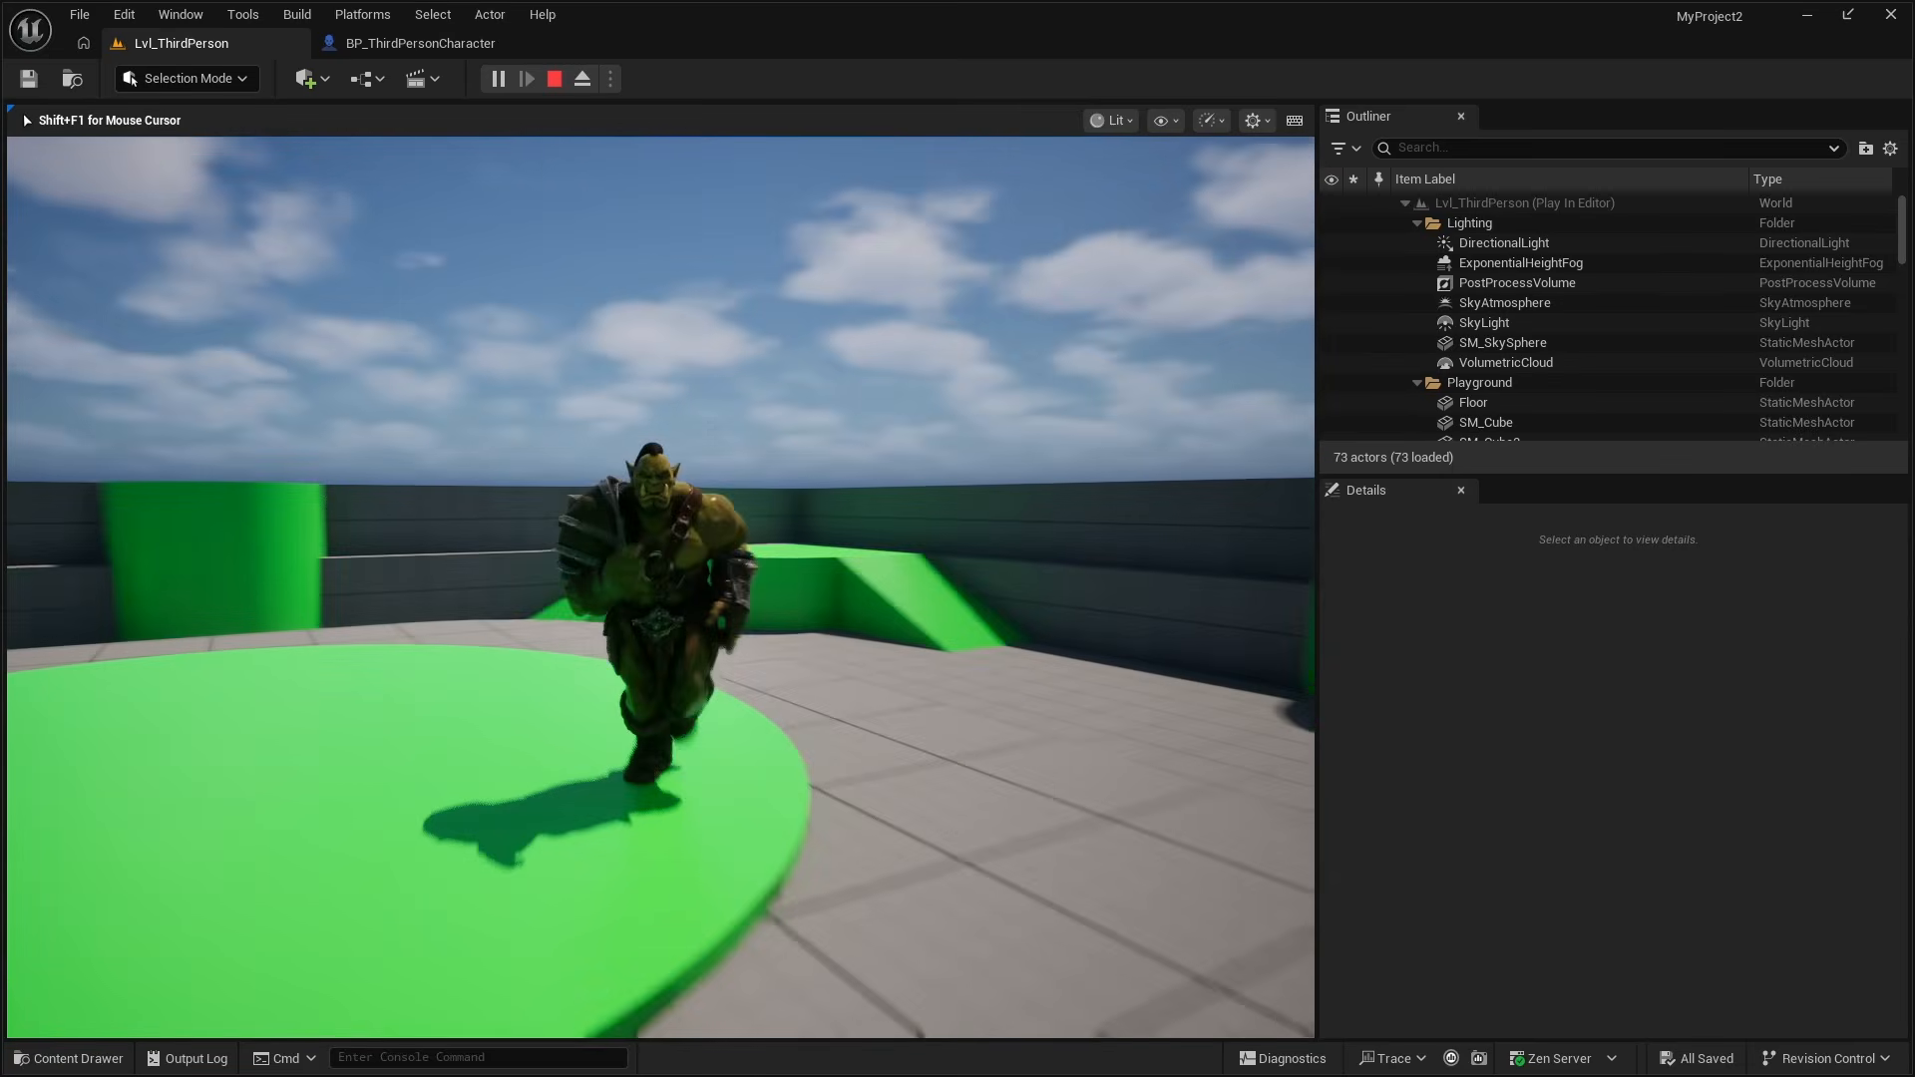
{"action": "key", "text": "w"}
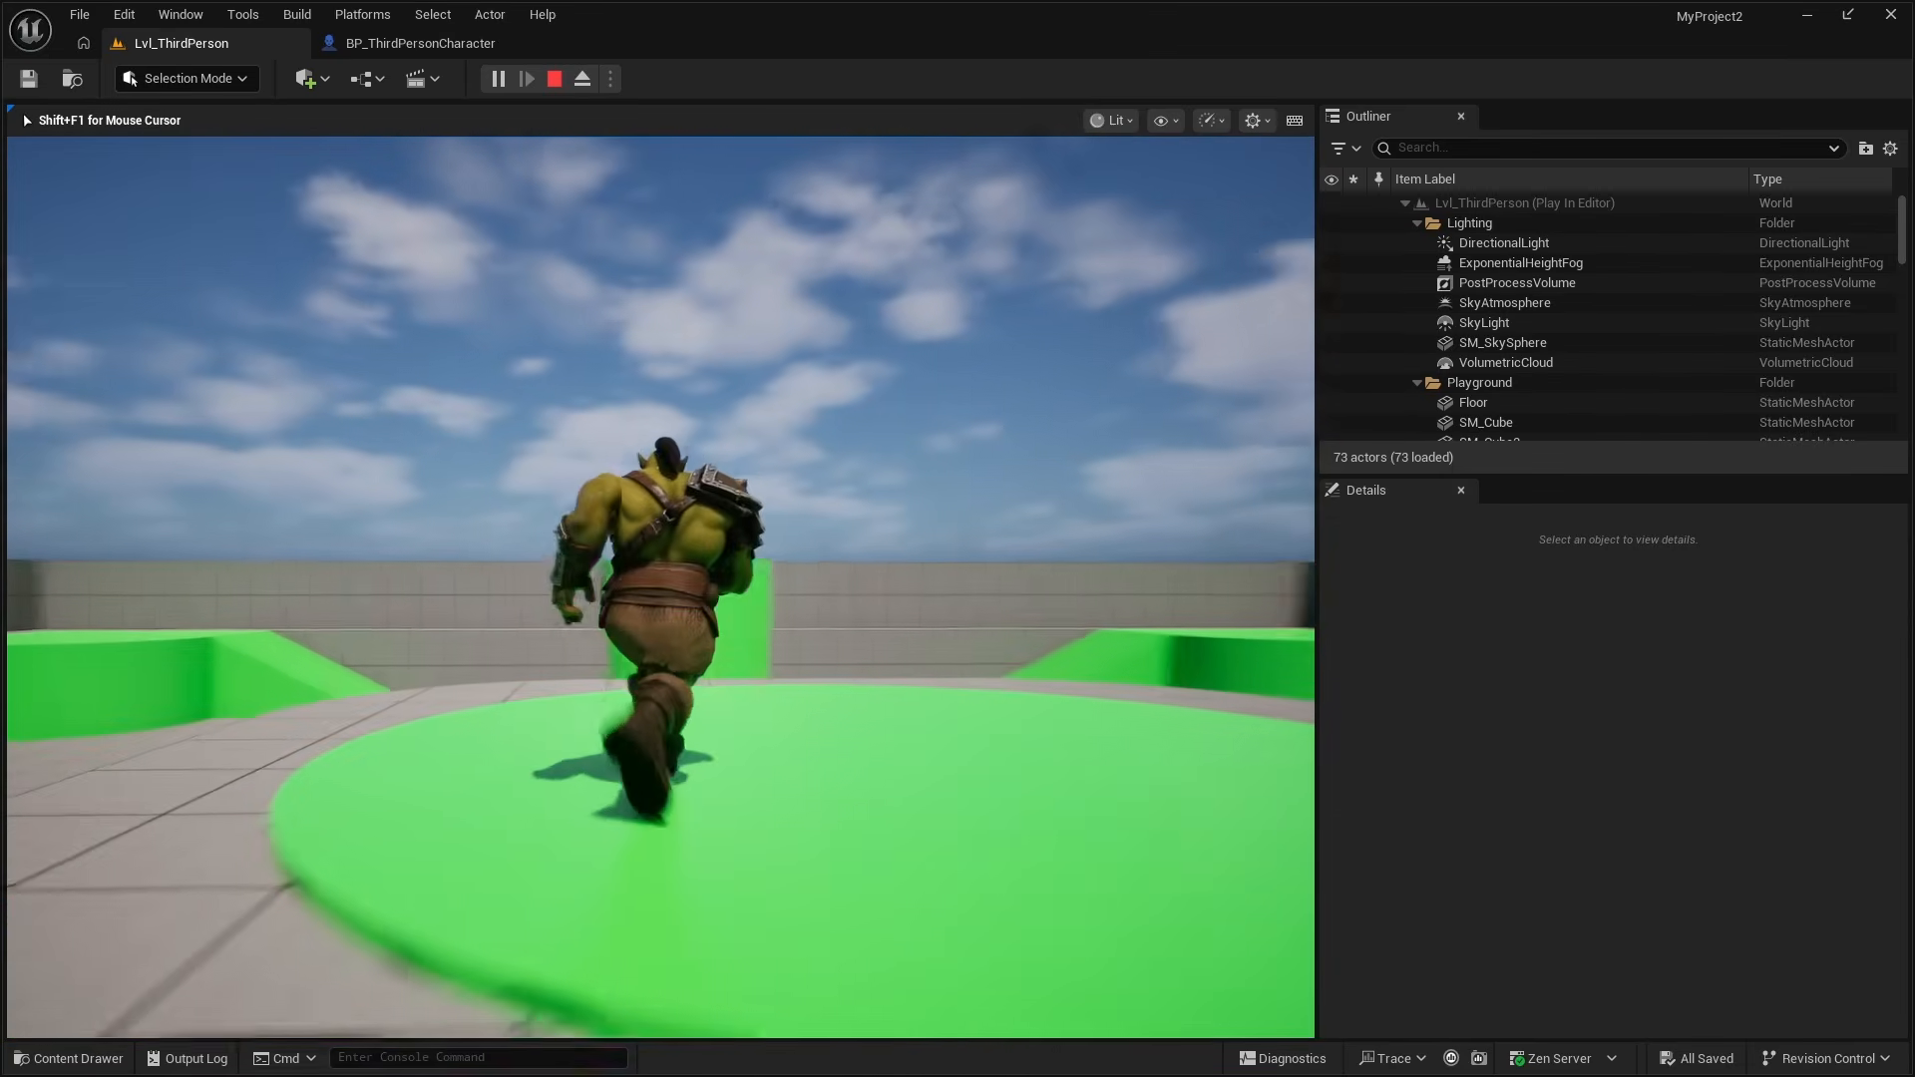
{"action": "key", "text": "Escape"}
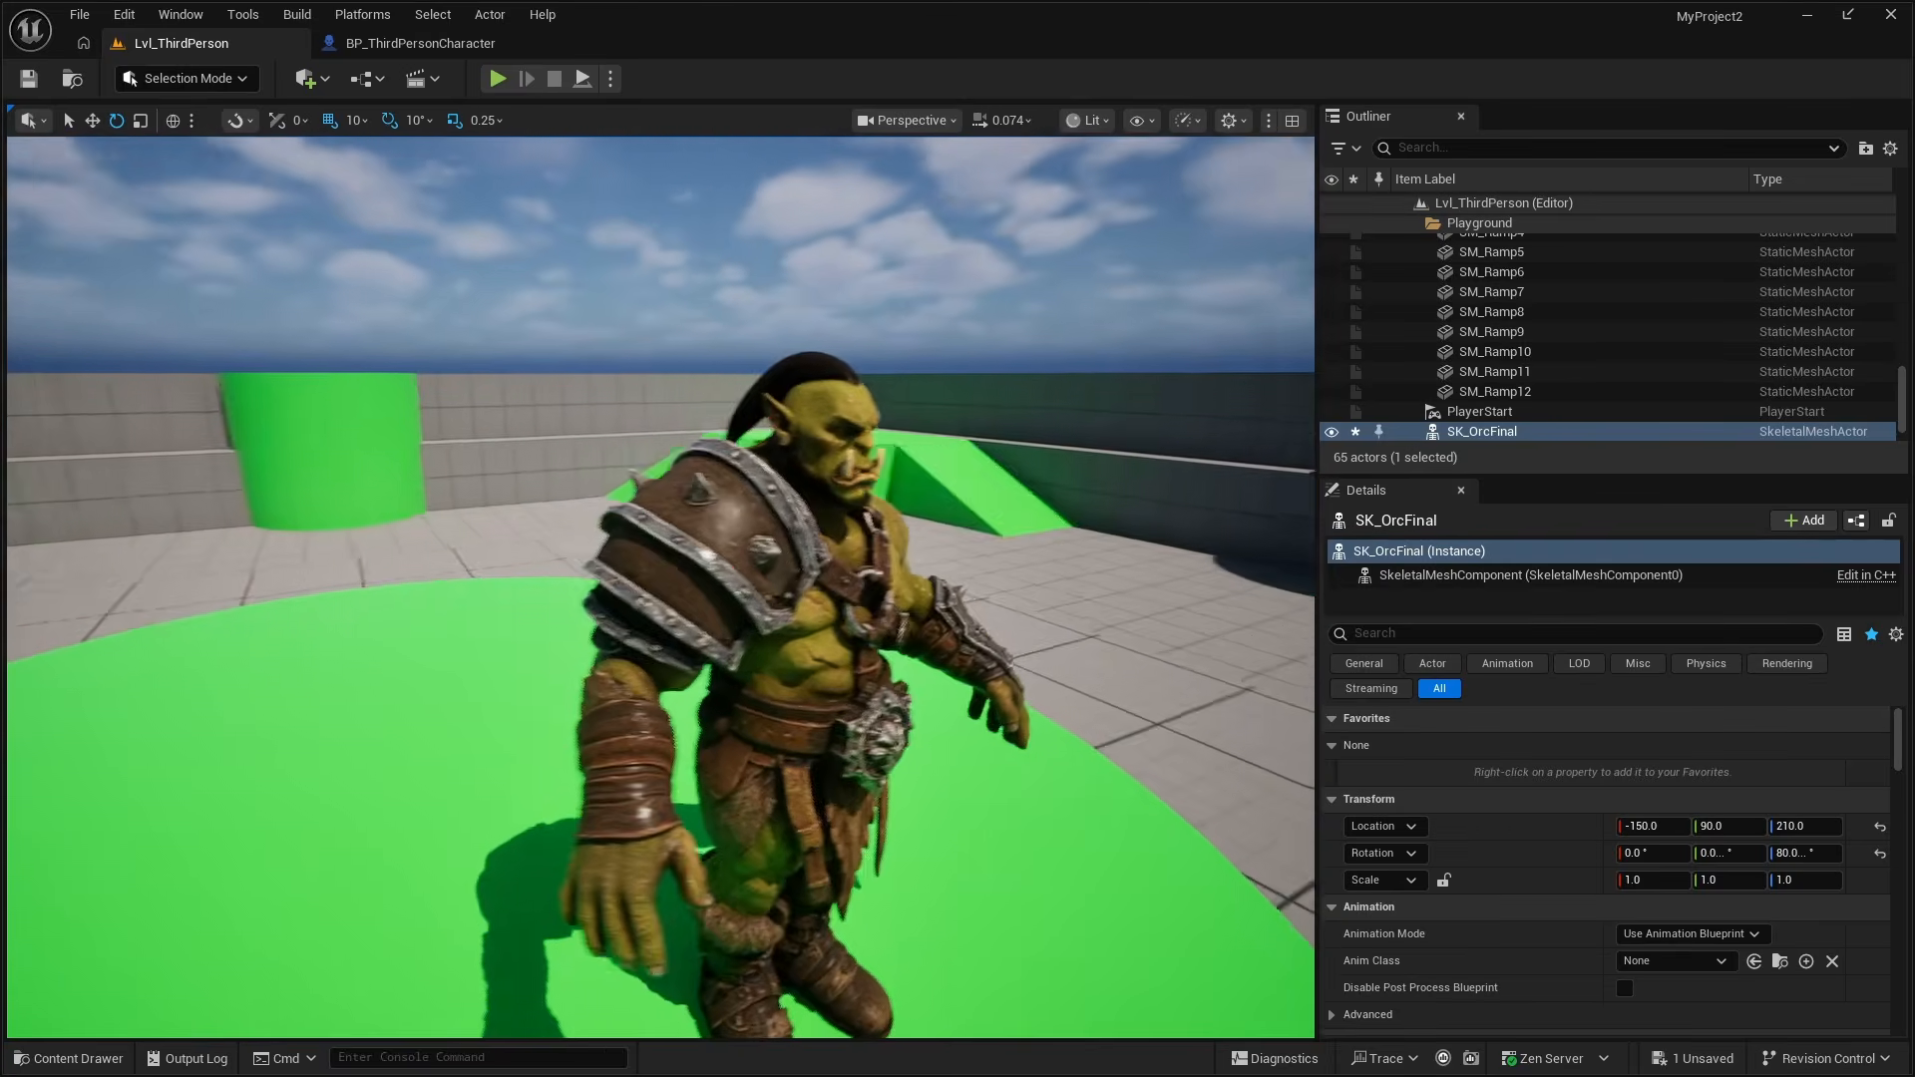
Examine the textures and armor of the placed SK_OrcFinal mesh up close from both sides.
{"action": "scroll", "coordinate": [660, 586], "scroll_direction": "down", "scroll_amount": 3}
{"action": "right_click_drag", "start_coordinate": [660, 587], "coordinate": [679, 533]}
{"action": "key", "text": "a"}
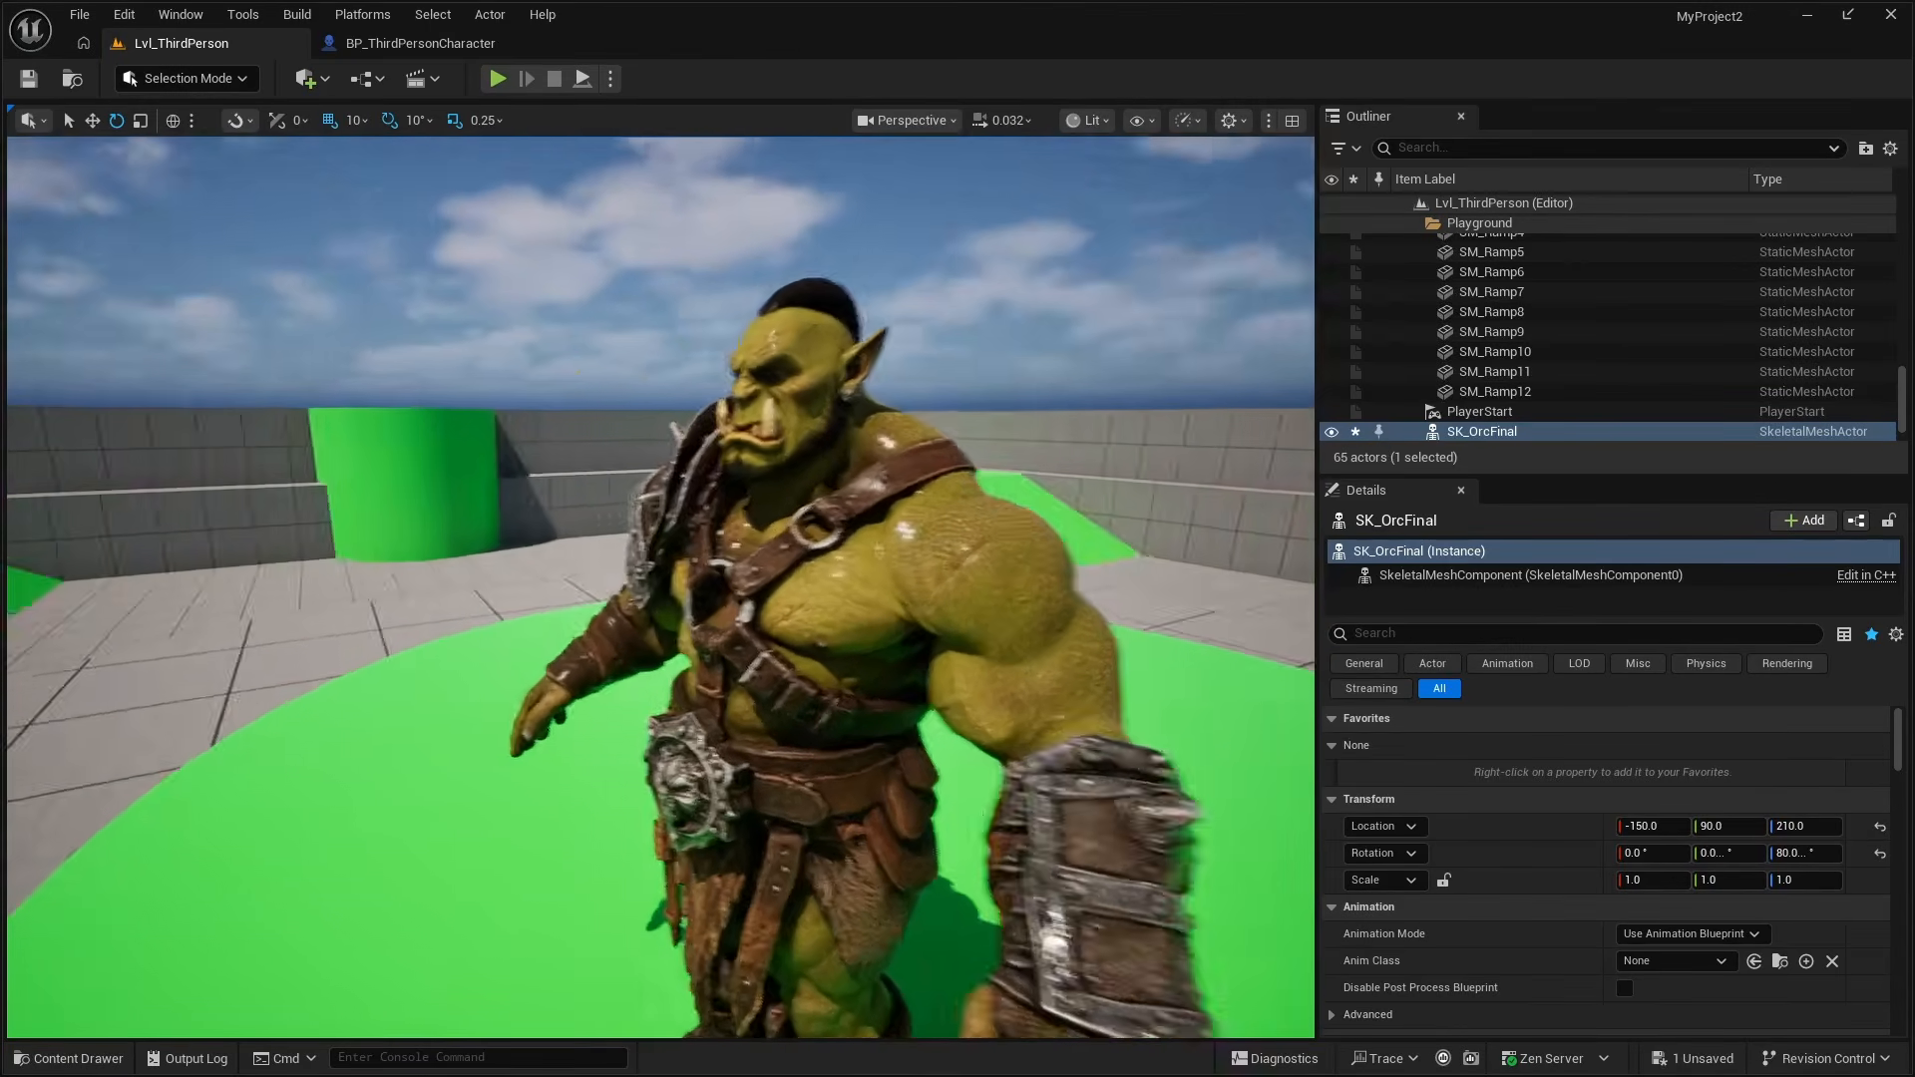
{"action": "key", "text": "d"}
{"action": "scroll", "coordinate": [660, 586], "scroll_direction": "up", "scroll_amount": 1}
{"action": "right_click_drag", "start_coordinate": [661, 586], "coordinate": [867, 507]}
{"action": "key", "text": "d"}
{"action": "key", "text": "a"}
{"action": "key", "text": "w"}
{"action": "key", "text": "a"}
{"action": "key", "text": "s"}
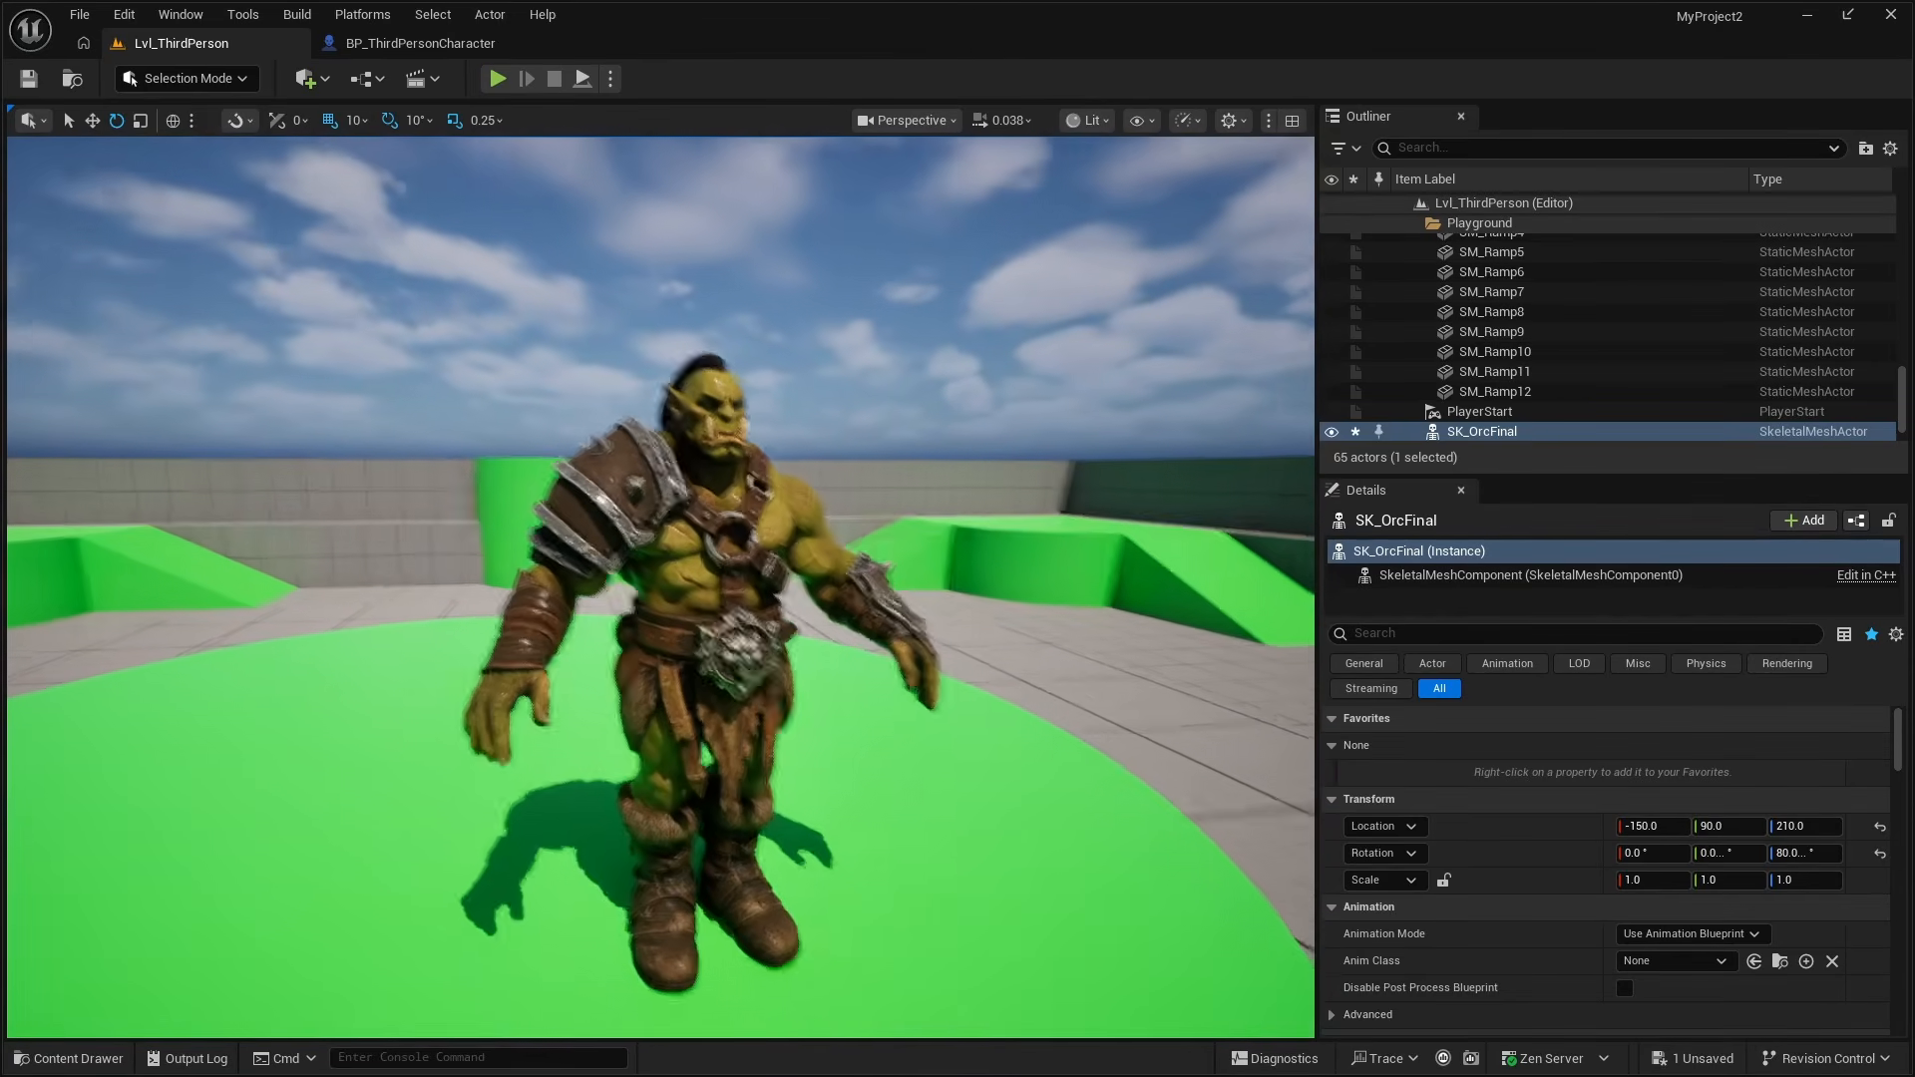
Examine SK_OrcFinal from the front, covering its face, chest straps, belt and full body.
{"action": "key", "text": "a"}
{"action": "right_click_drag", "start_coordinate": [660, 587], "coordinate": [563, 530]}
{"action": "key", "text": "w"}
{"action": "key", "text": "d"}
{"action": "scroll", "coordinate": [653, 538], "scroll_direction": "up", "scroll_amount": 2}
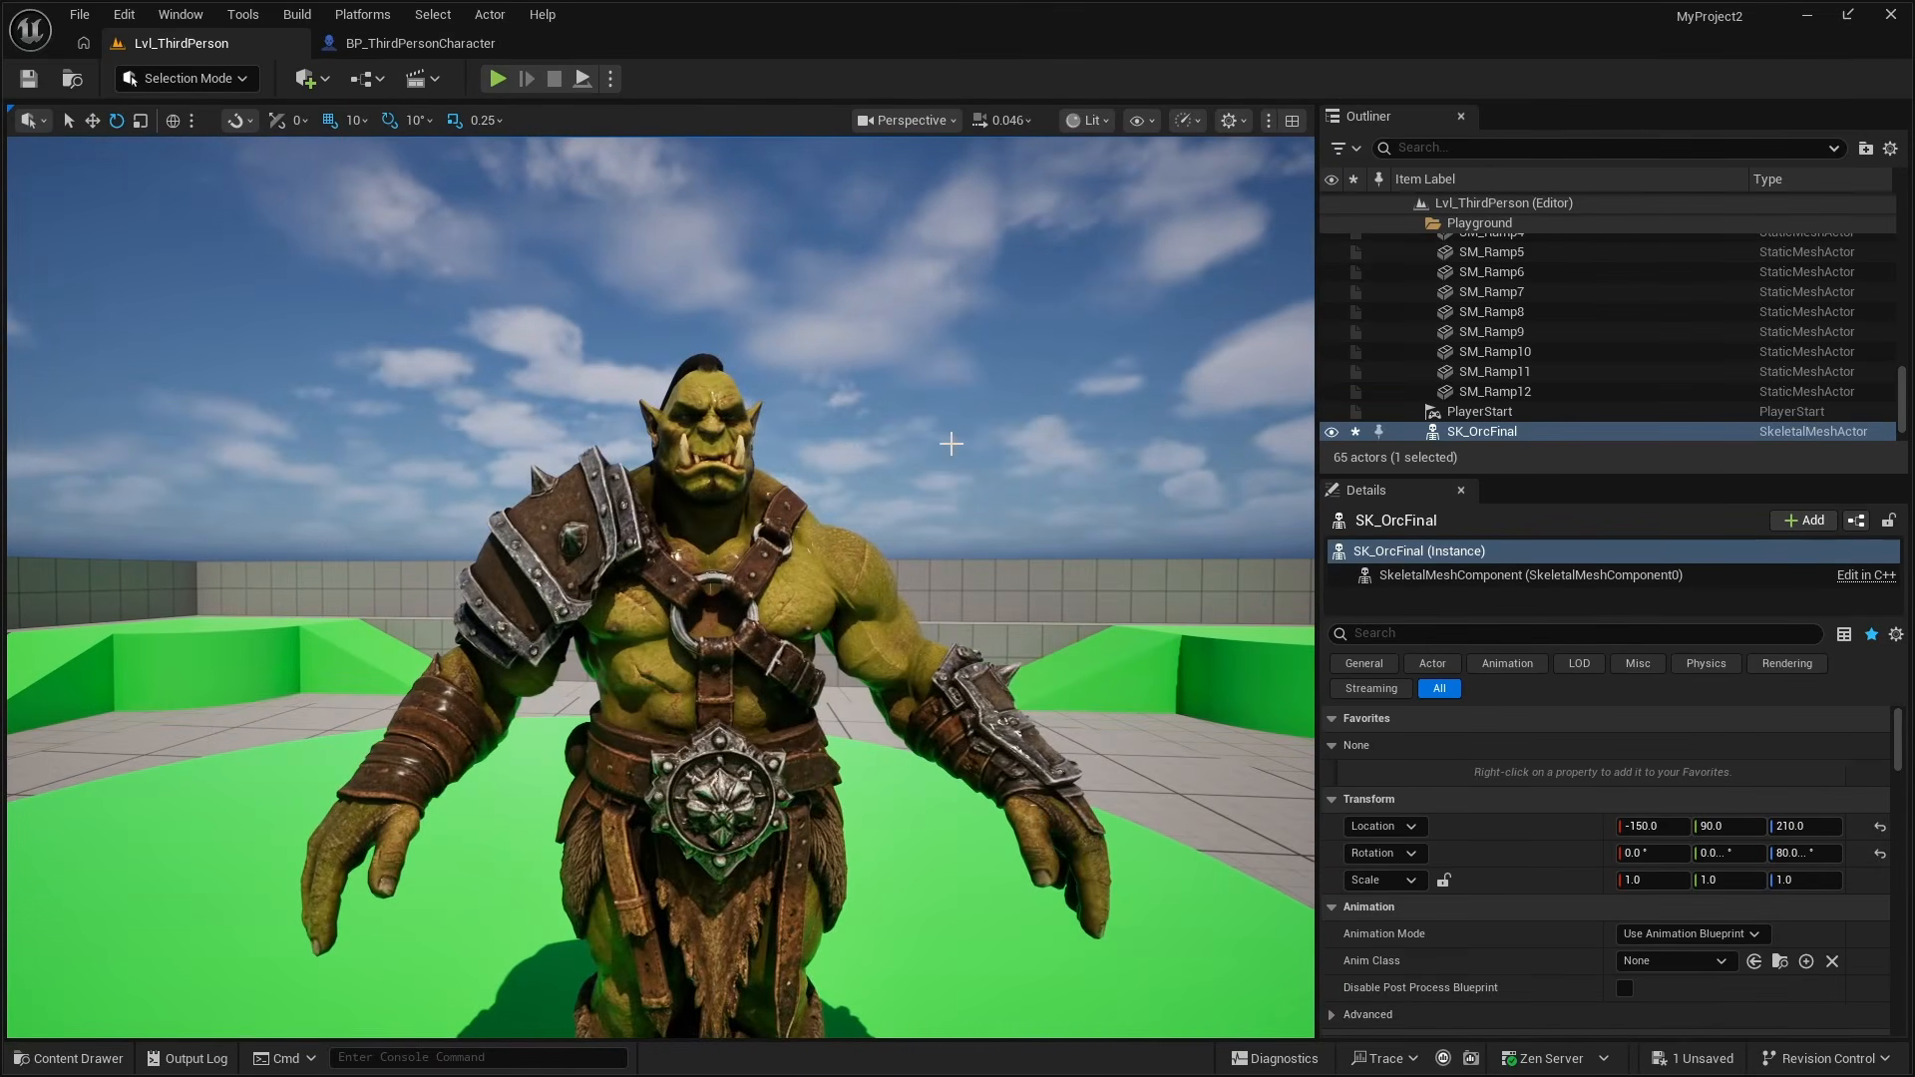
{"action": "key", "text": "d"}
{"action": "mouse_move", "coordinate": [952, 443]}
{"action": "right_mouse_down"}
{"action": "mouse_move", "coordinate": [823, 449]}
{"action": "mouse_move", "coordinate": [1037, 476]}
{"action": "mouse_move", "coordinate": [1119, 429]}
{"action": "mouse_move", "coordinate": [1038, 431]}
{"action": "mouse_move", "coordinate": [1007, 484]}
{"action": "mouse_move", "coordinate": [982, 474]}
{"action": "mouse_move", "coordinate": [1042, 471]}
{"action": "mouse_move", "coordinate": [960, 457]}
{"action": "right_mouse_up"}
{"action": "key", "text": "a"}
{"action": "key", "text": "w"}
{"action": "key", "text": "s"}
{"action": "key", "text": "w"}
{"action": "key", "text": "d"}
{"action": "scroll", "coordinate": [1038, 431], "scroll_direction": "up", "scroll_amount": 1}
{"action": "key", "text": "s"}
{"action": "key", "text": "a"}
{"action": "key", "text": "d"}
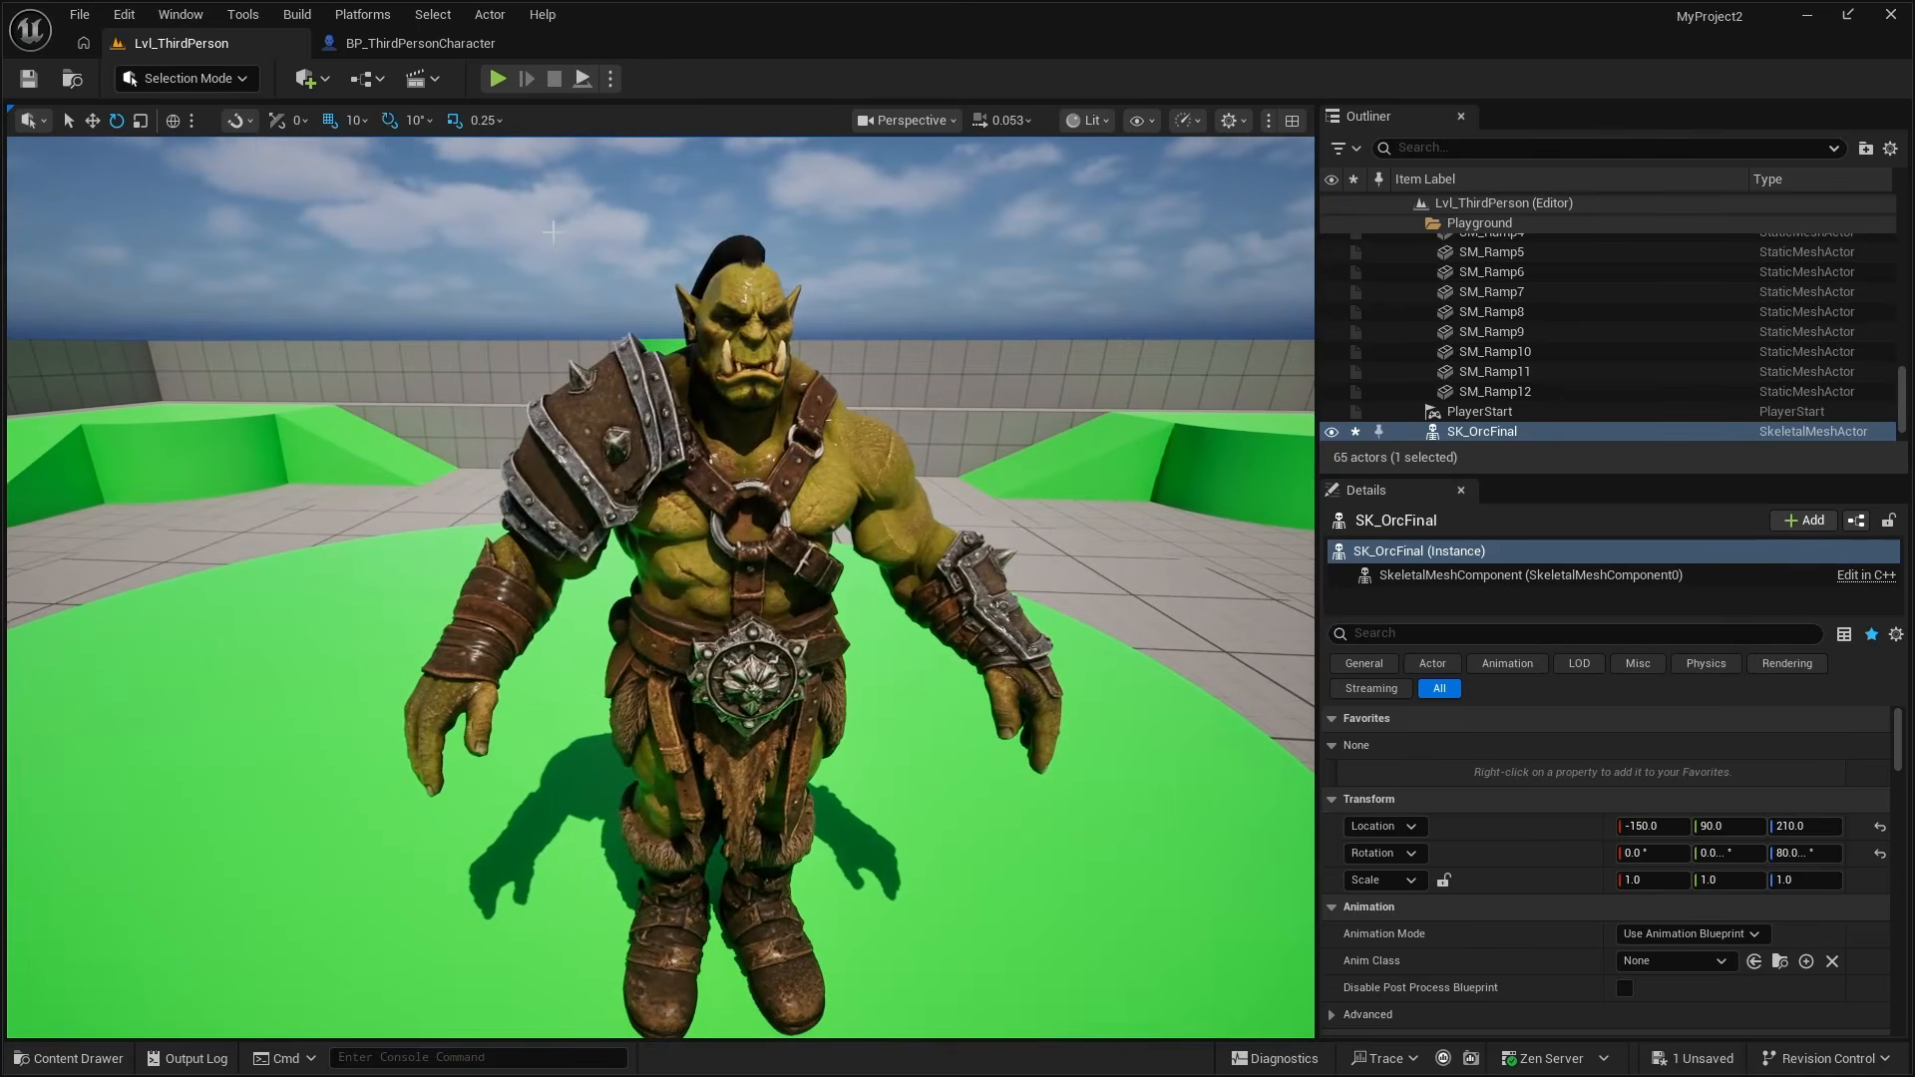
Play the level again and run the orc down the ramp and around the level to check its movement animations.
{"action": "left_click", "coordinate": [497, 79]}
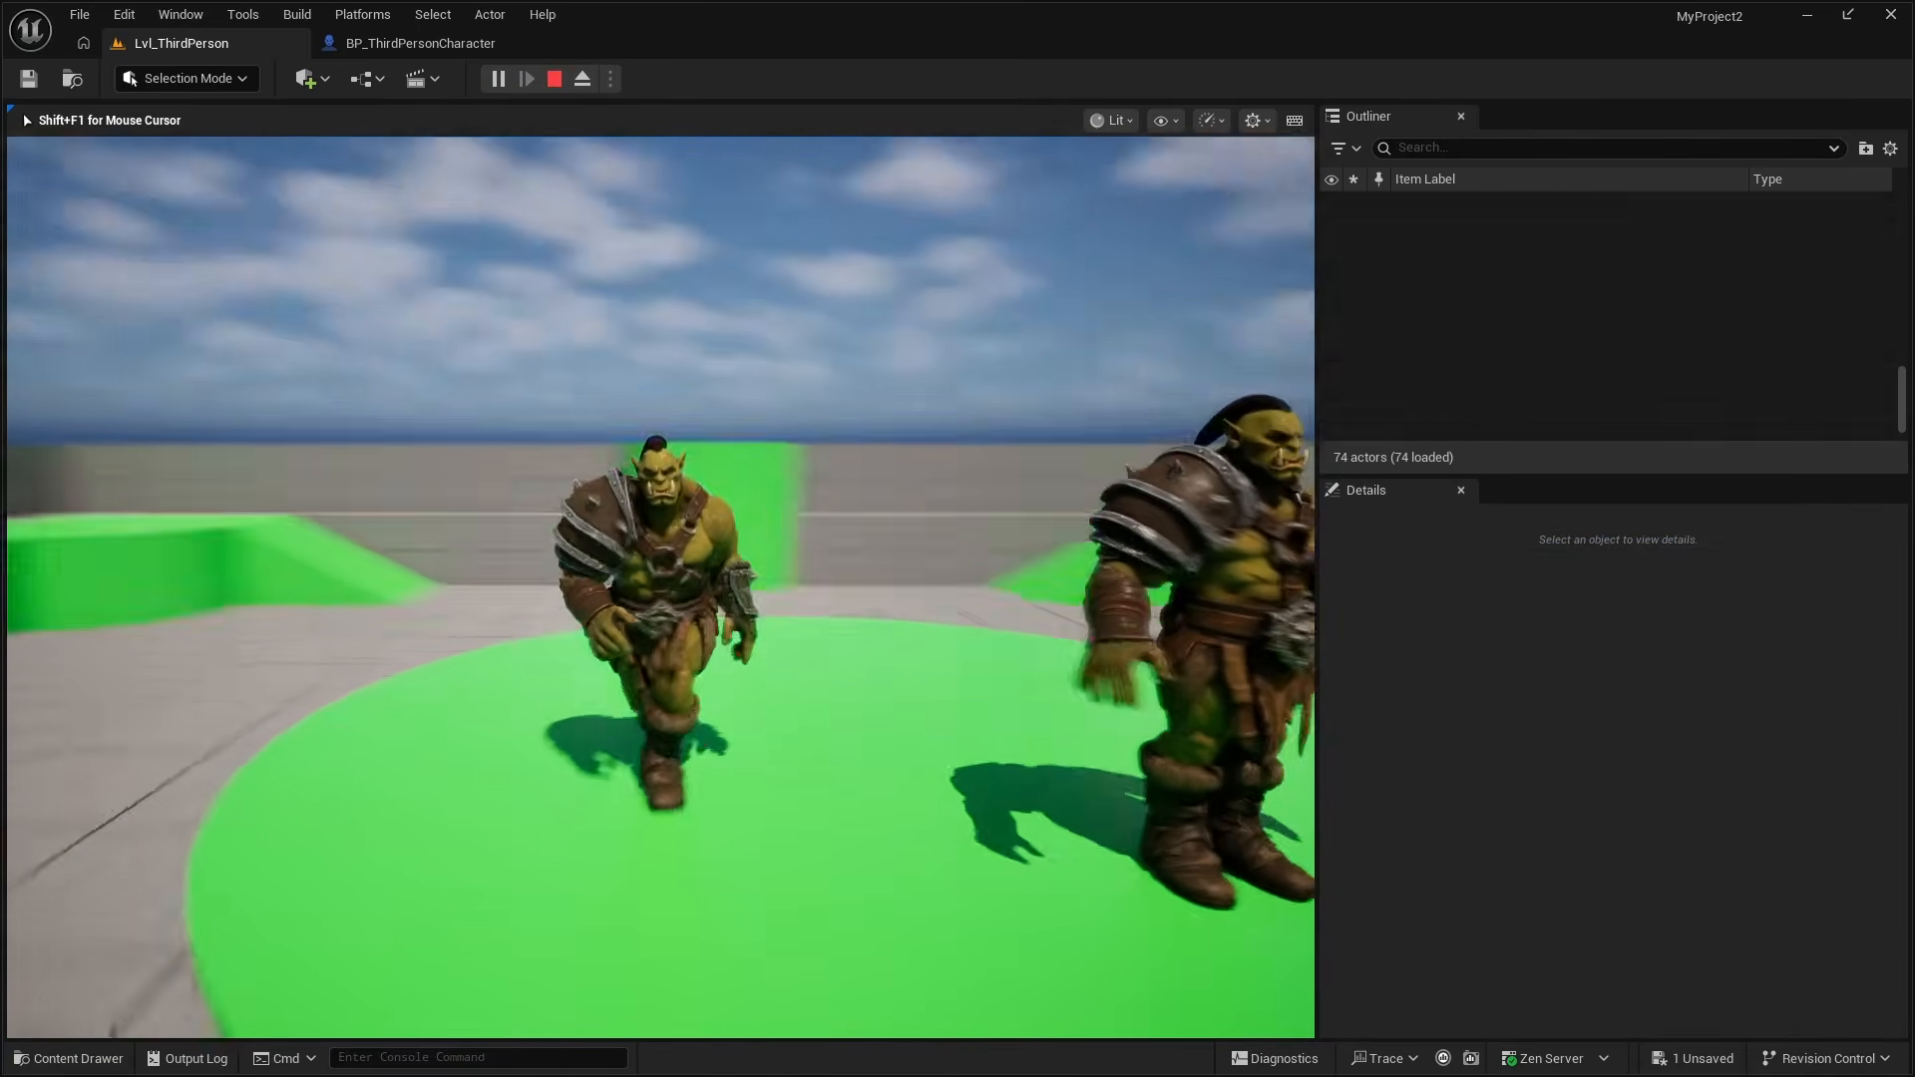
{"action": "key", "text": "w"}
{"action": "key", "text": "s"}
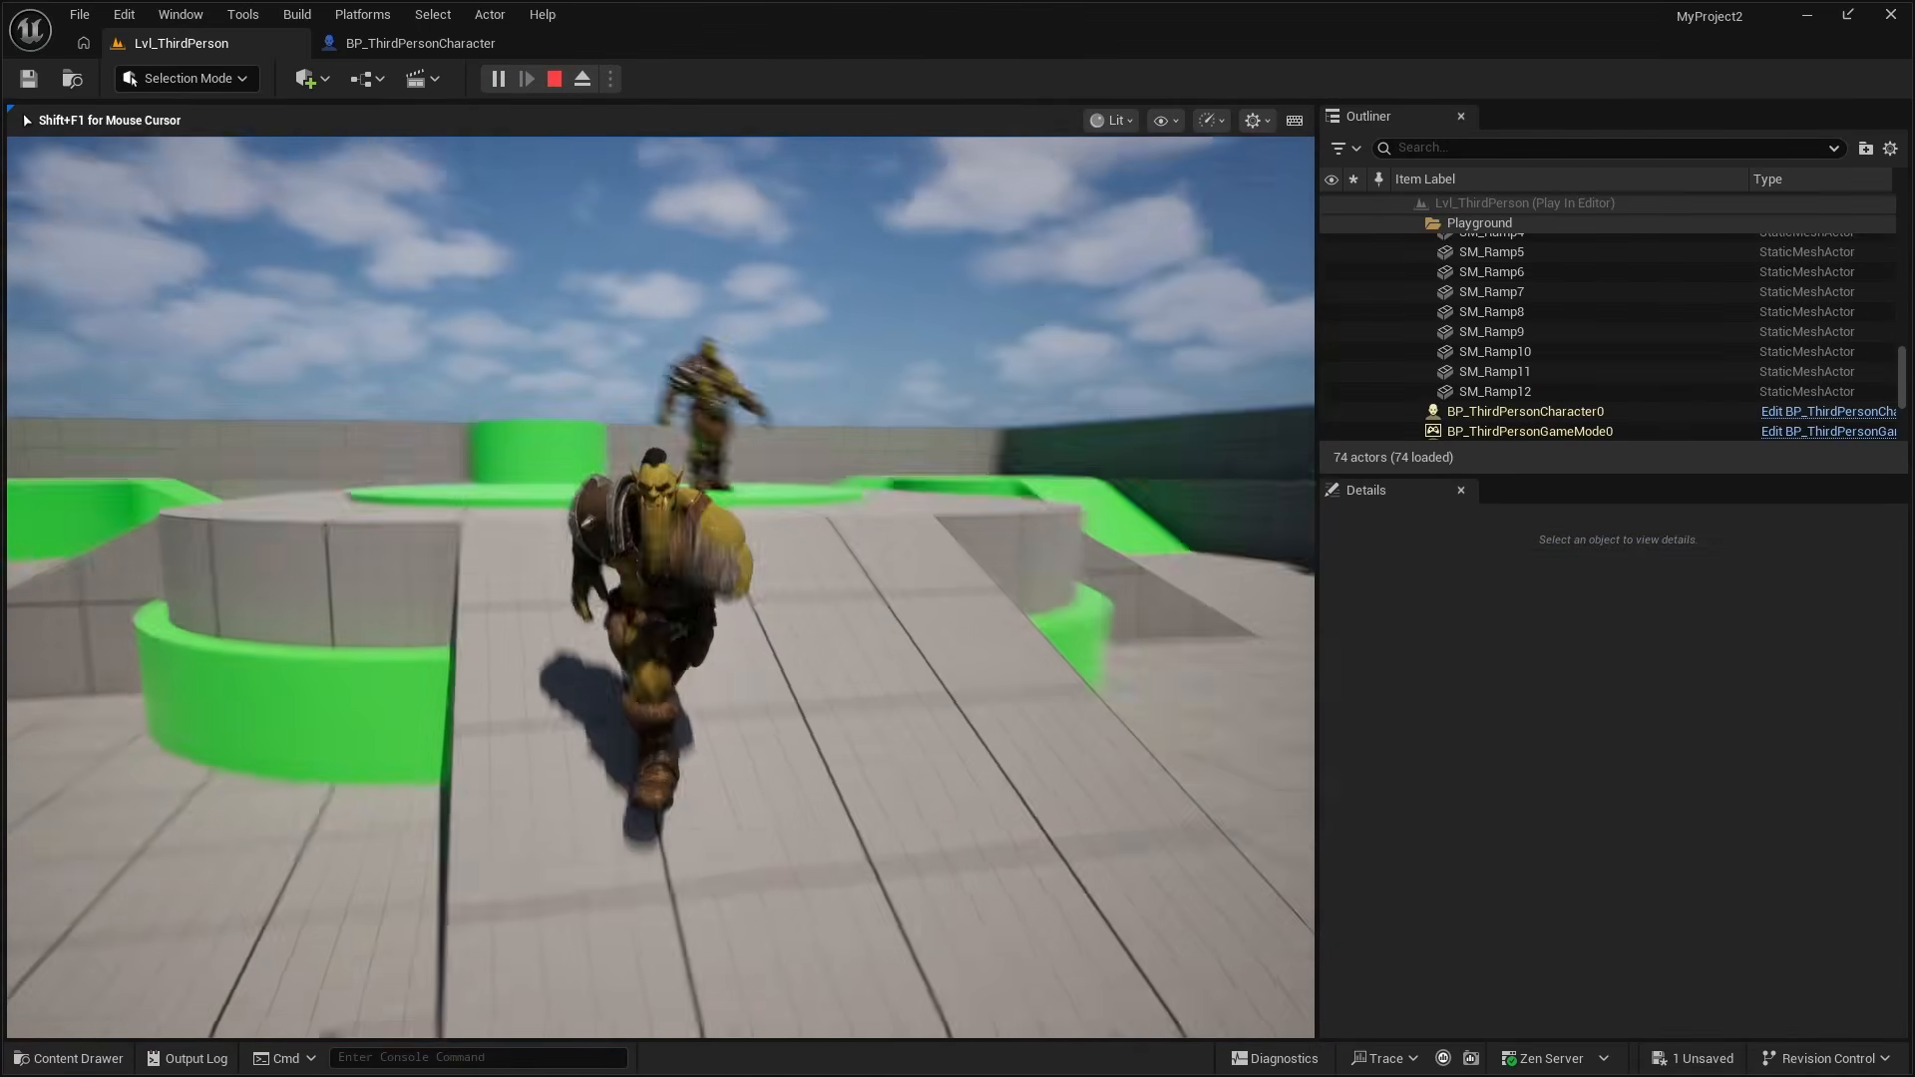
{"action": "key", "text": "a"}
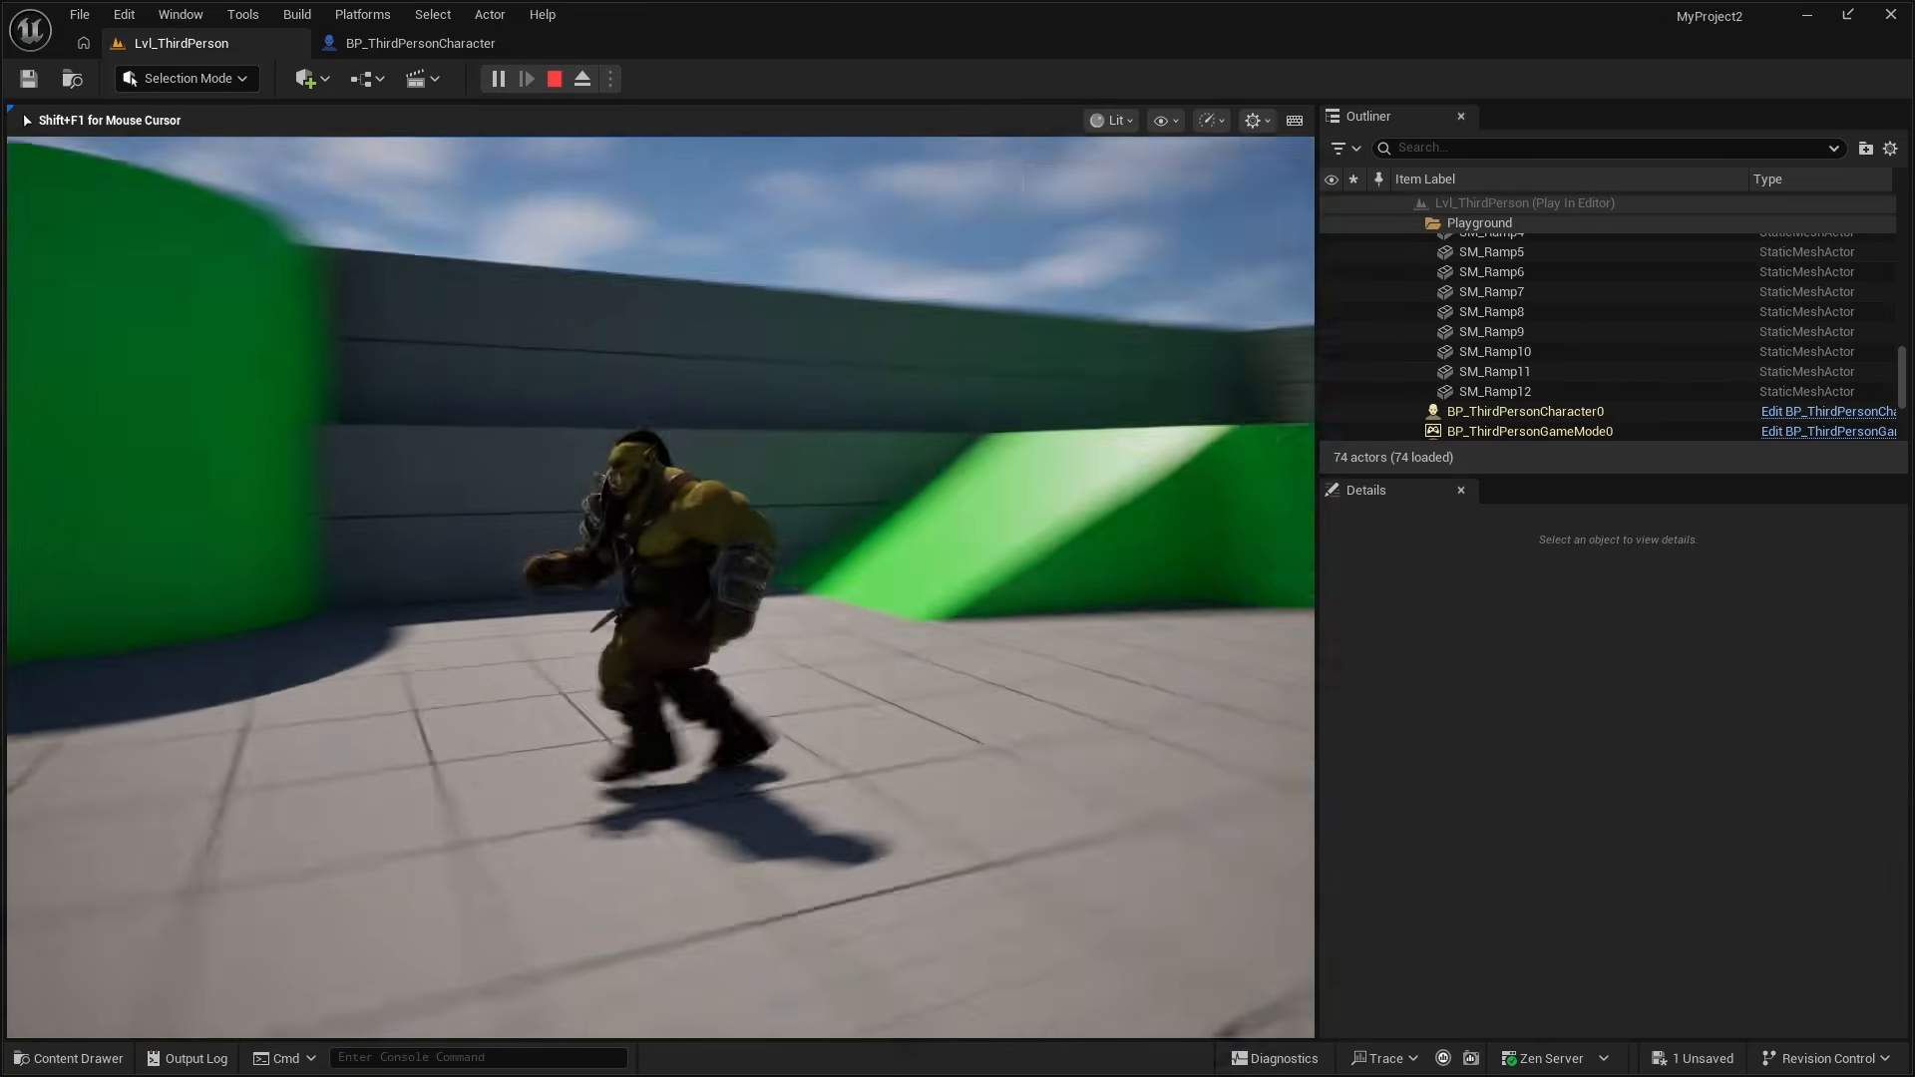
{"action": "key", "text": "s"}
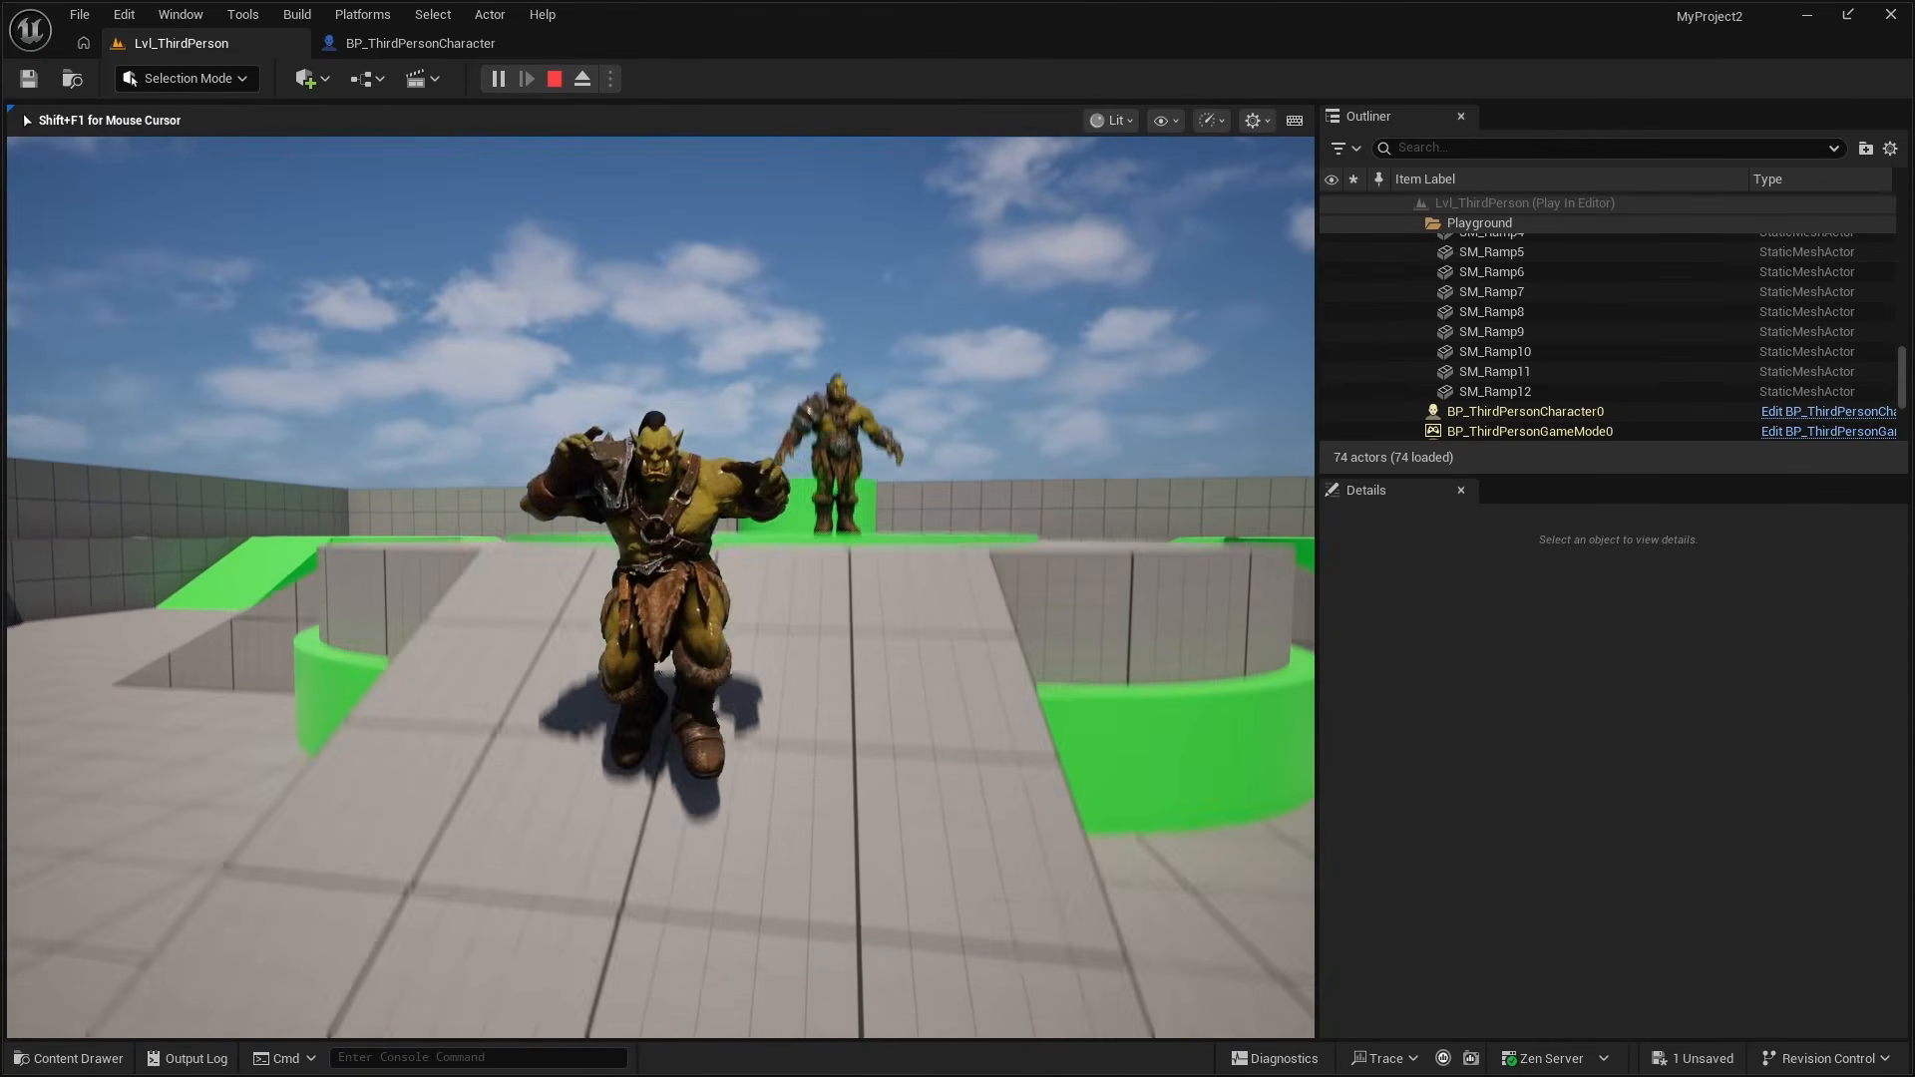